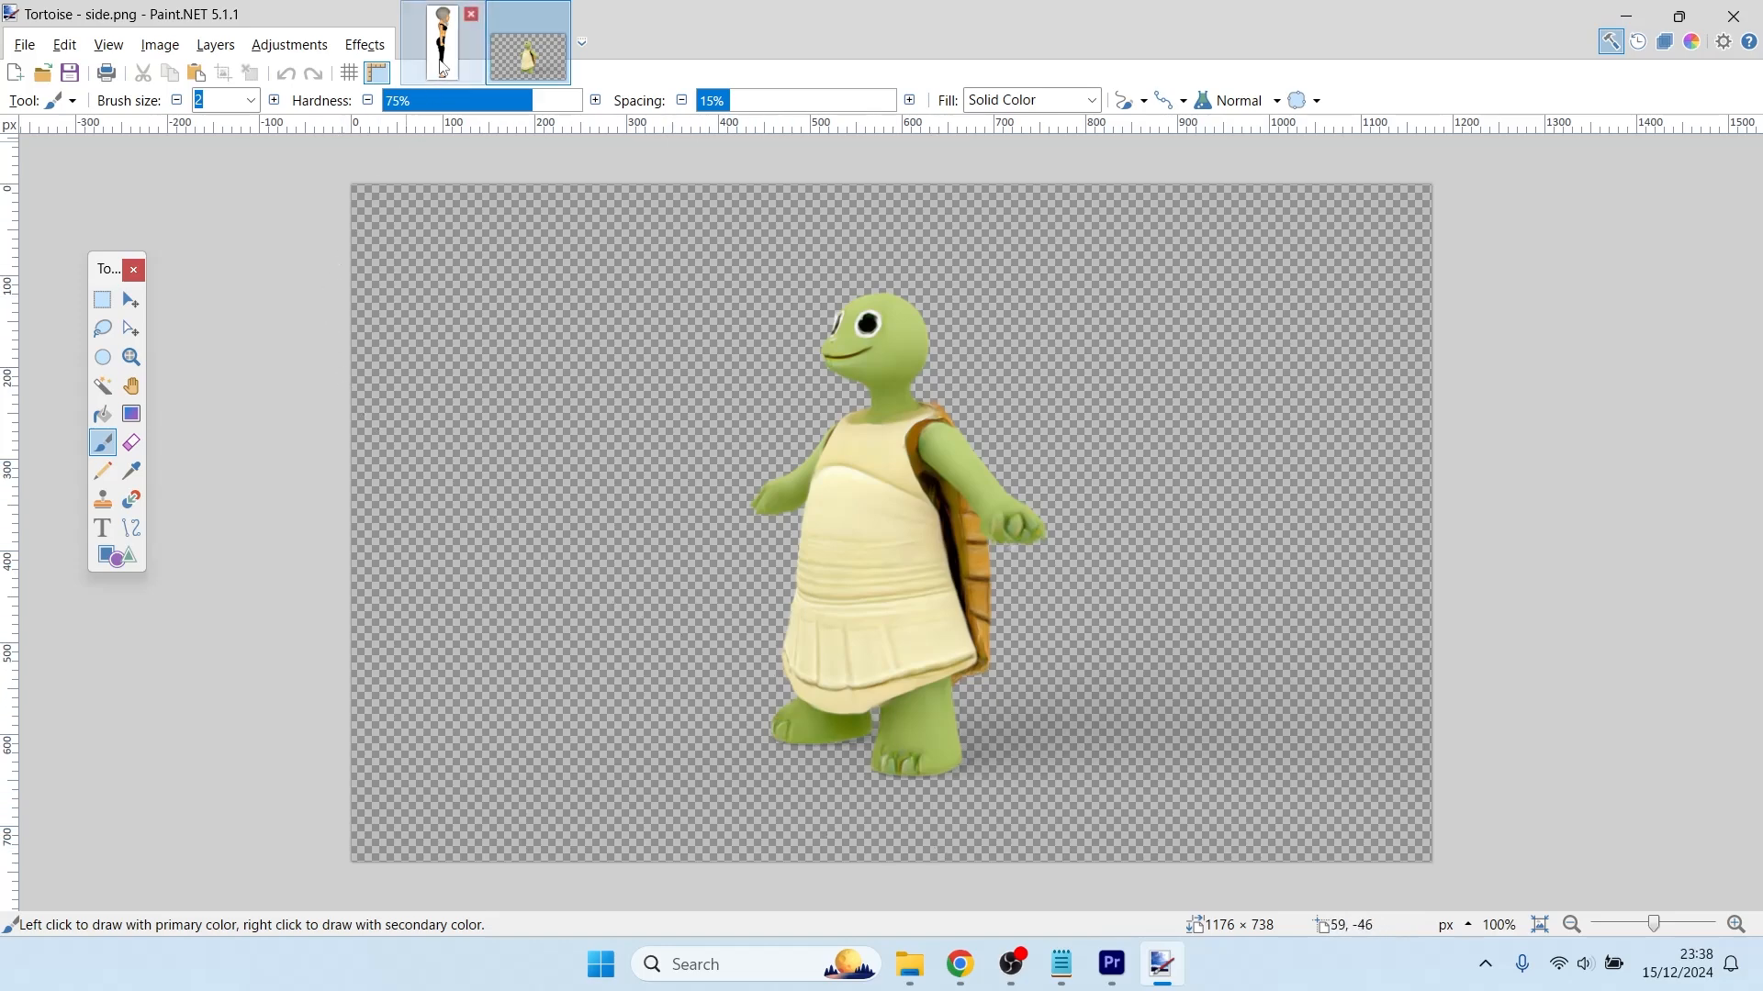
- Examine the head and upper body of the figure in Side Female 025 coloured in.png at 200% zoom
{"action": "left_click", "coordinate": [443, 66]}
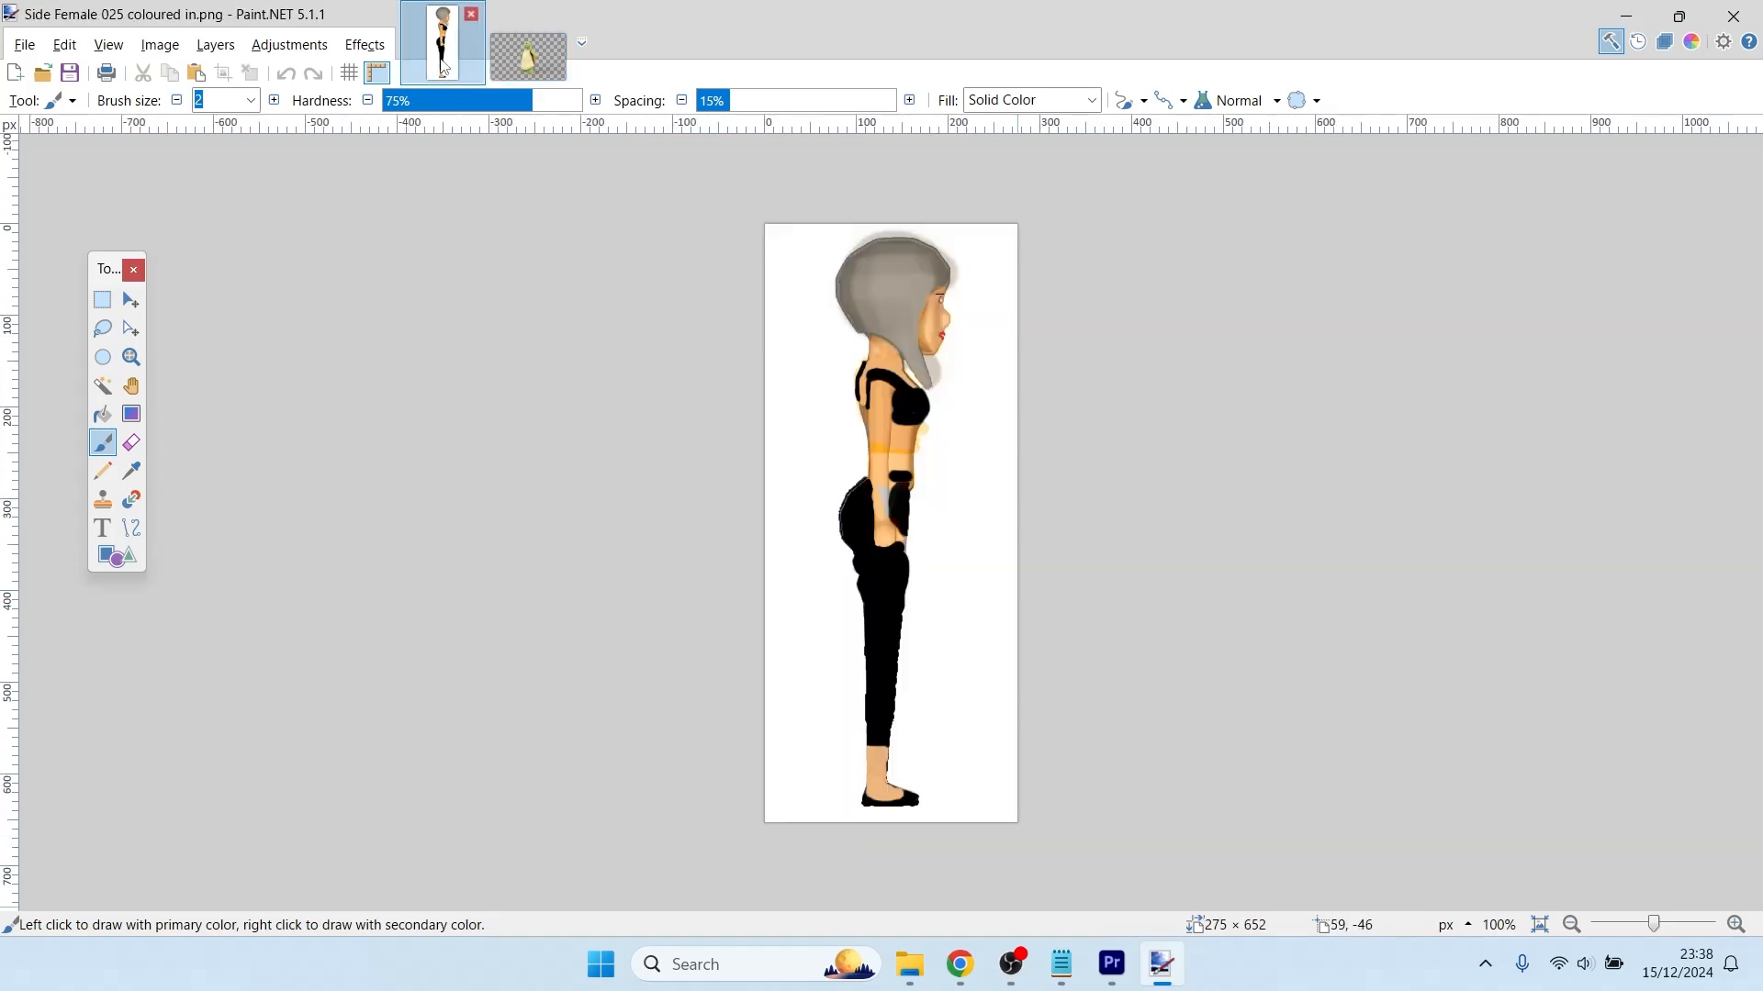
{"action": "key", "text": "ctrl+plus"}
{"action": "key", "text": "ctrl+plus"}
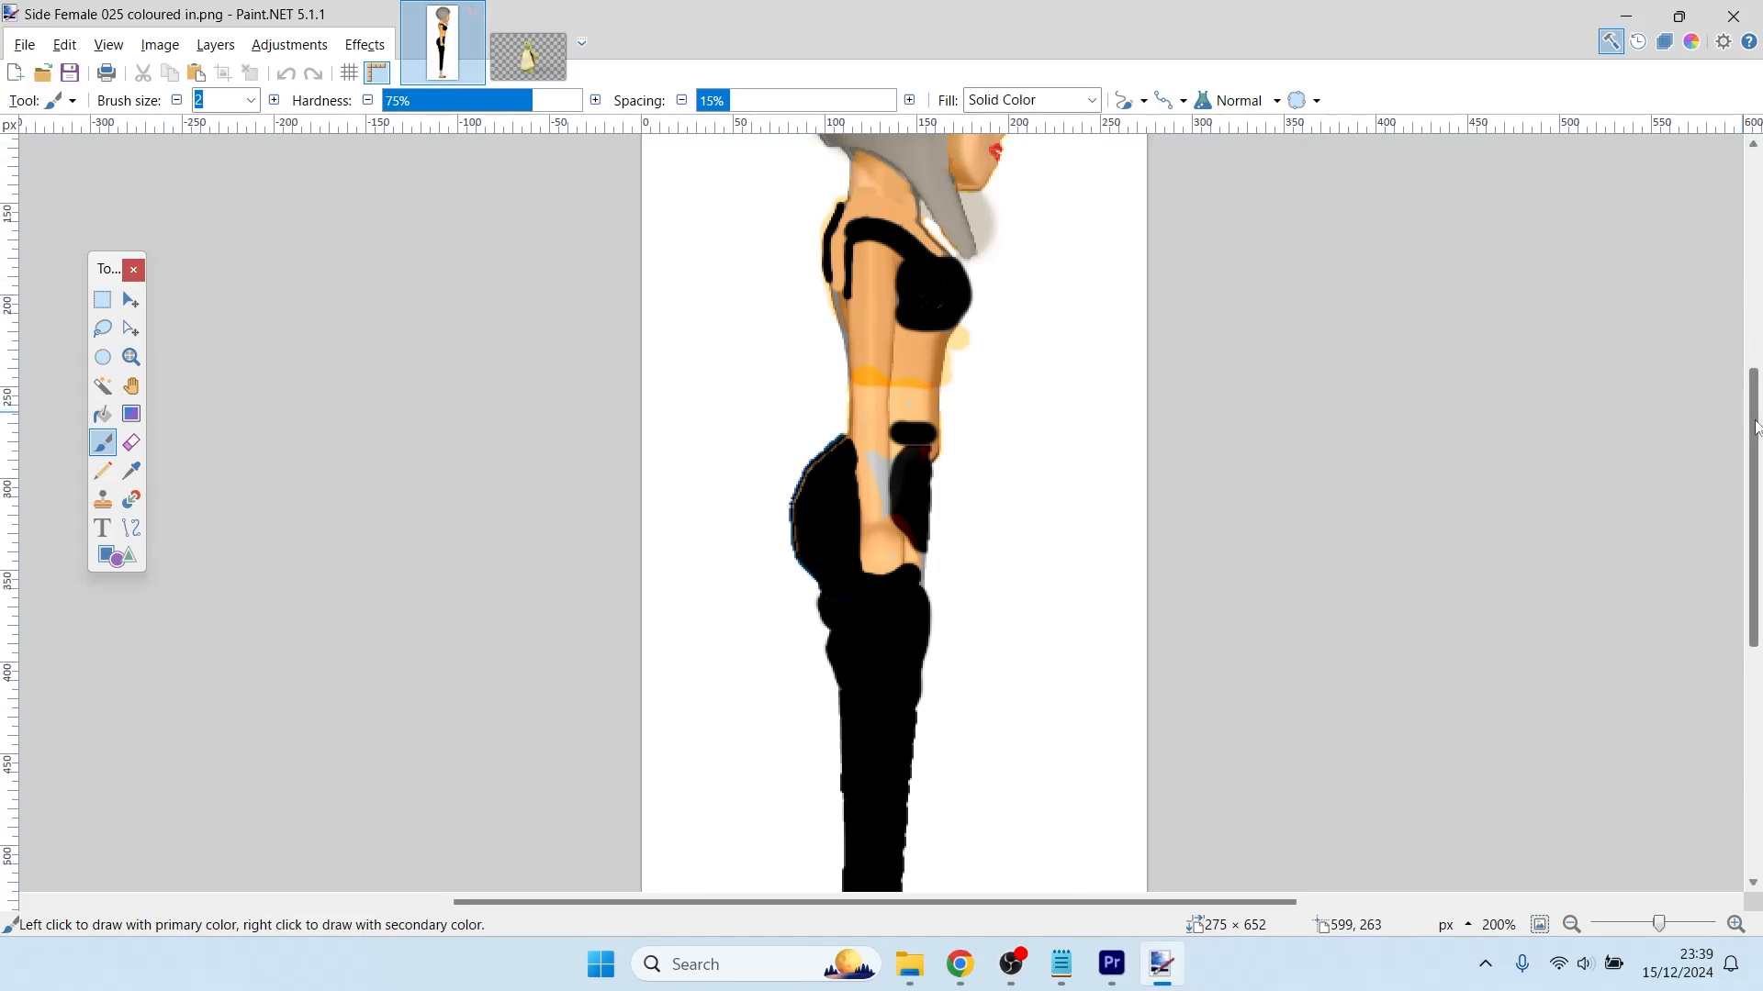
{"action": "left_click_drag", "start_coordinate": [1756, 427], "coordinate": [1716, 332]}
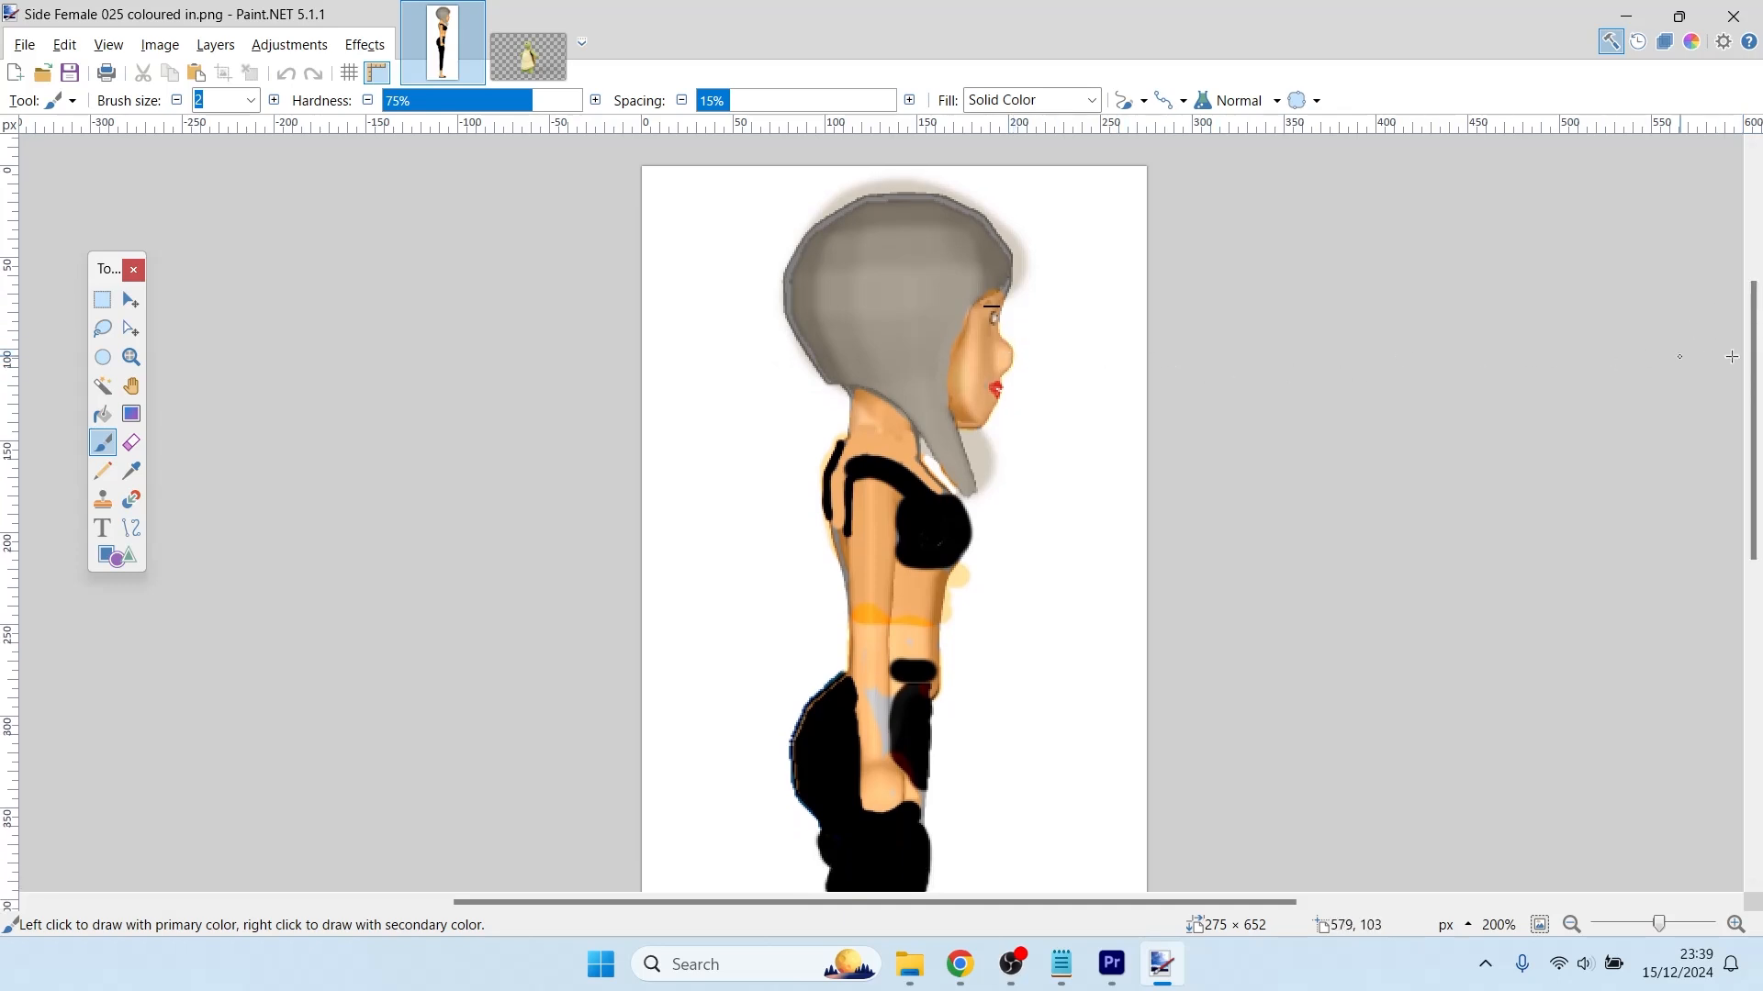
{"action": "left_click_drag", "start_coordinate": [1755, 359], "coordinate": [1756, 364]}
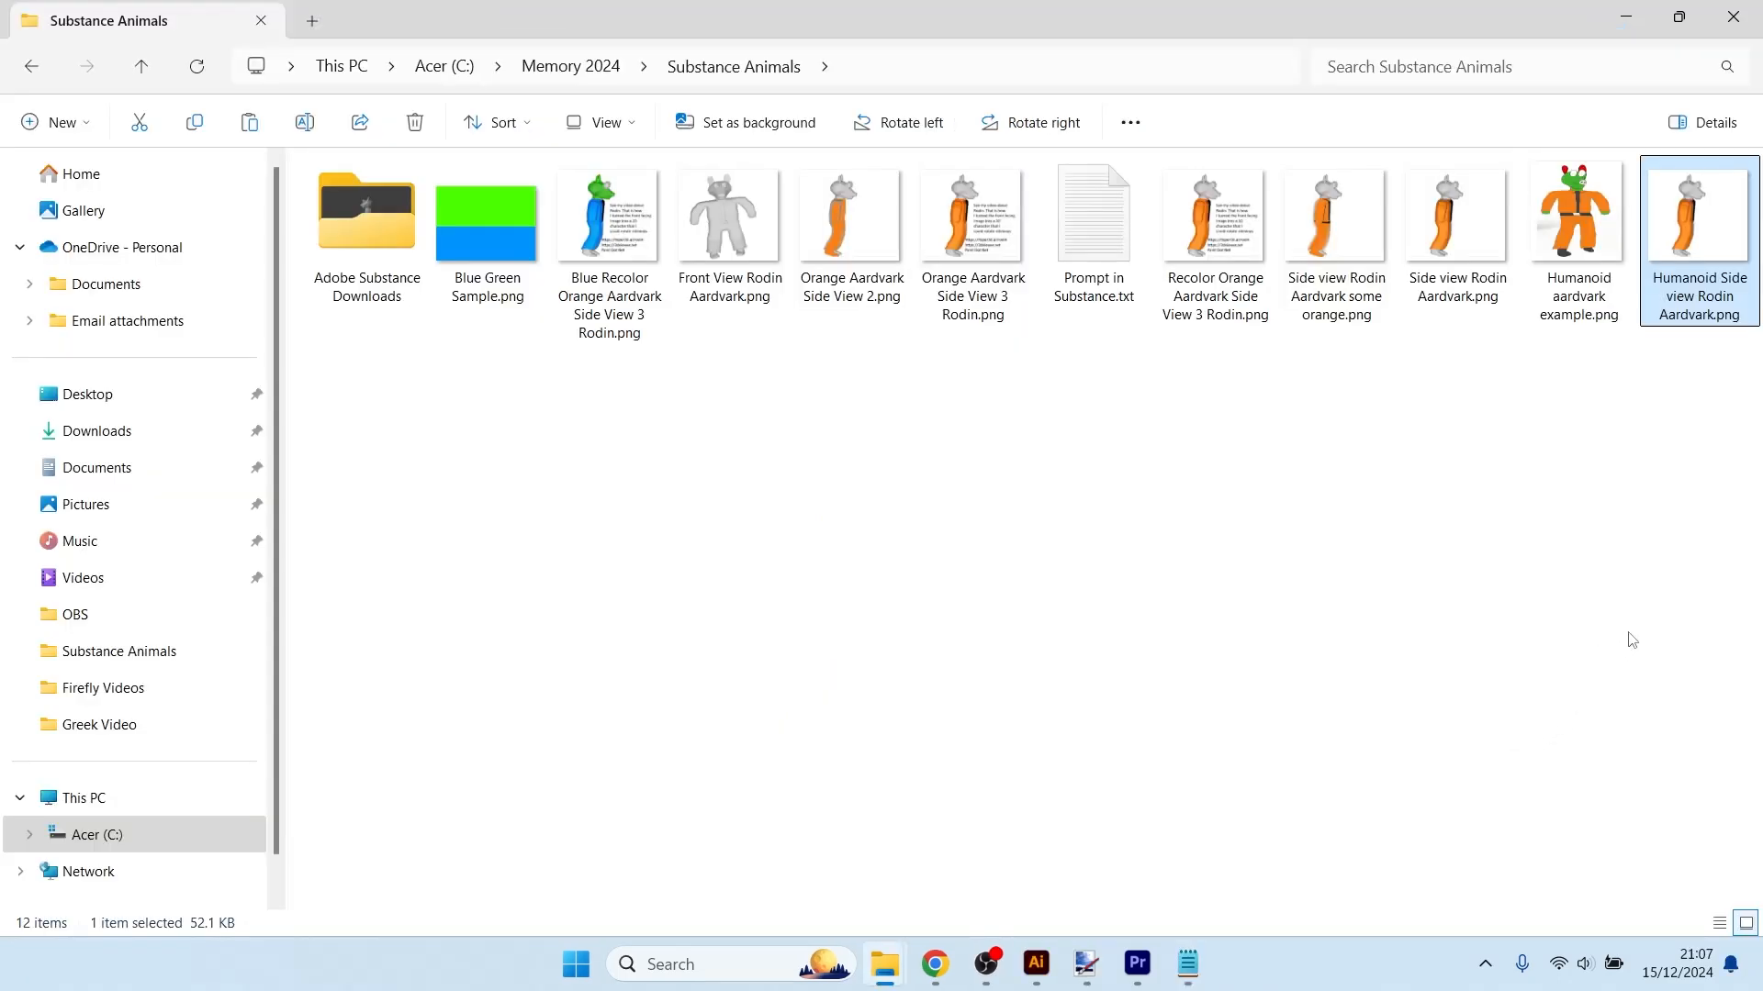
- Open Humanoid aardvark example.png and Humanoid Side view Rodin Aardvark.png from the Substance Animals folder in Paint.NET
{"action": "double_click", "coordinate": [1572, 255]}
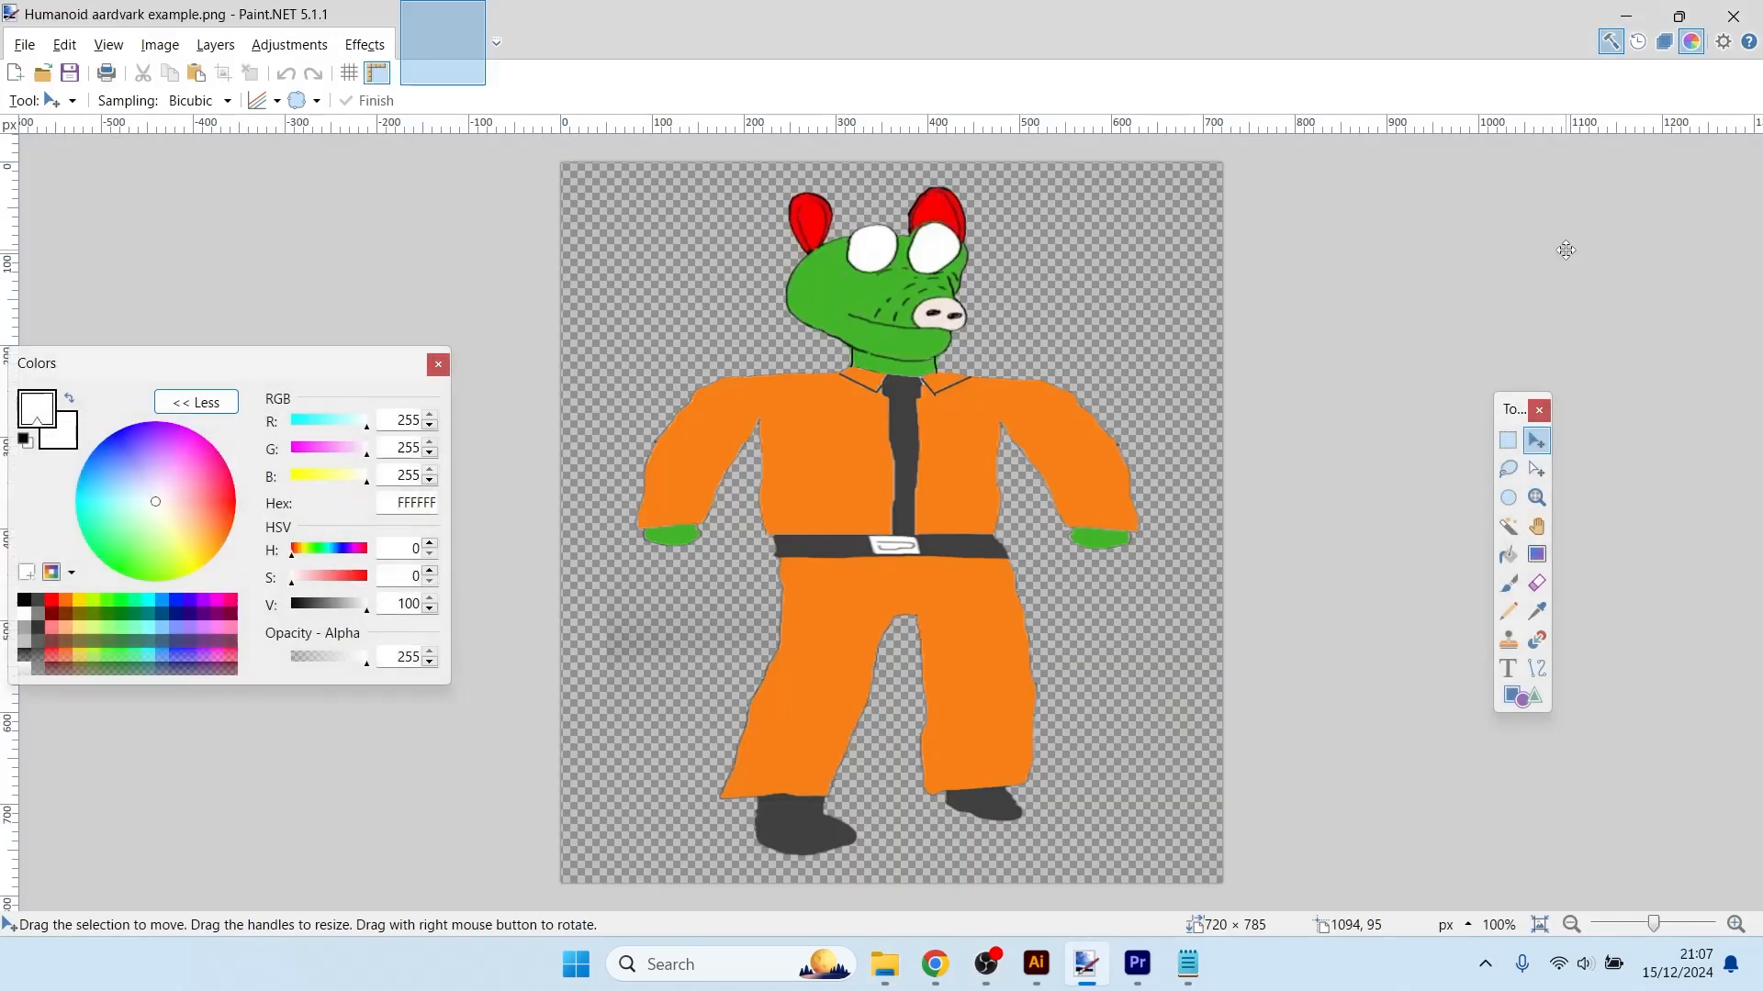
{"action": "key", "text": "alt+Tab"}
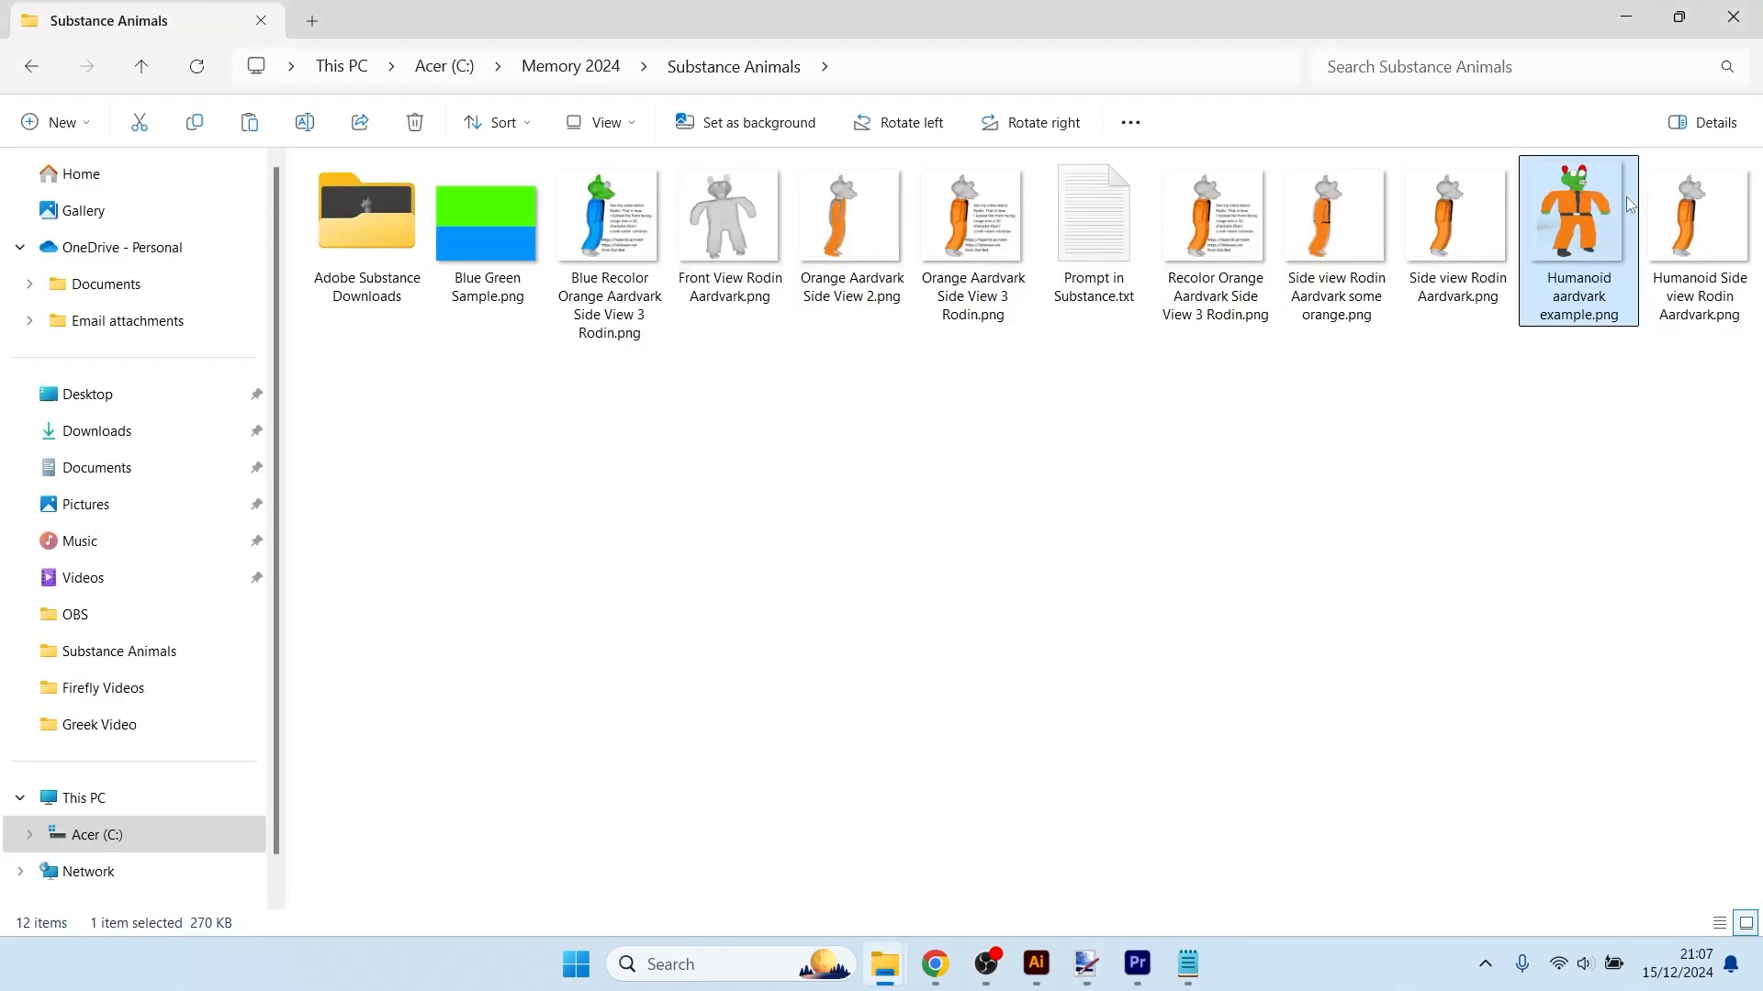
{"action": "double_click", "coordinate": [1693, 227]}
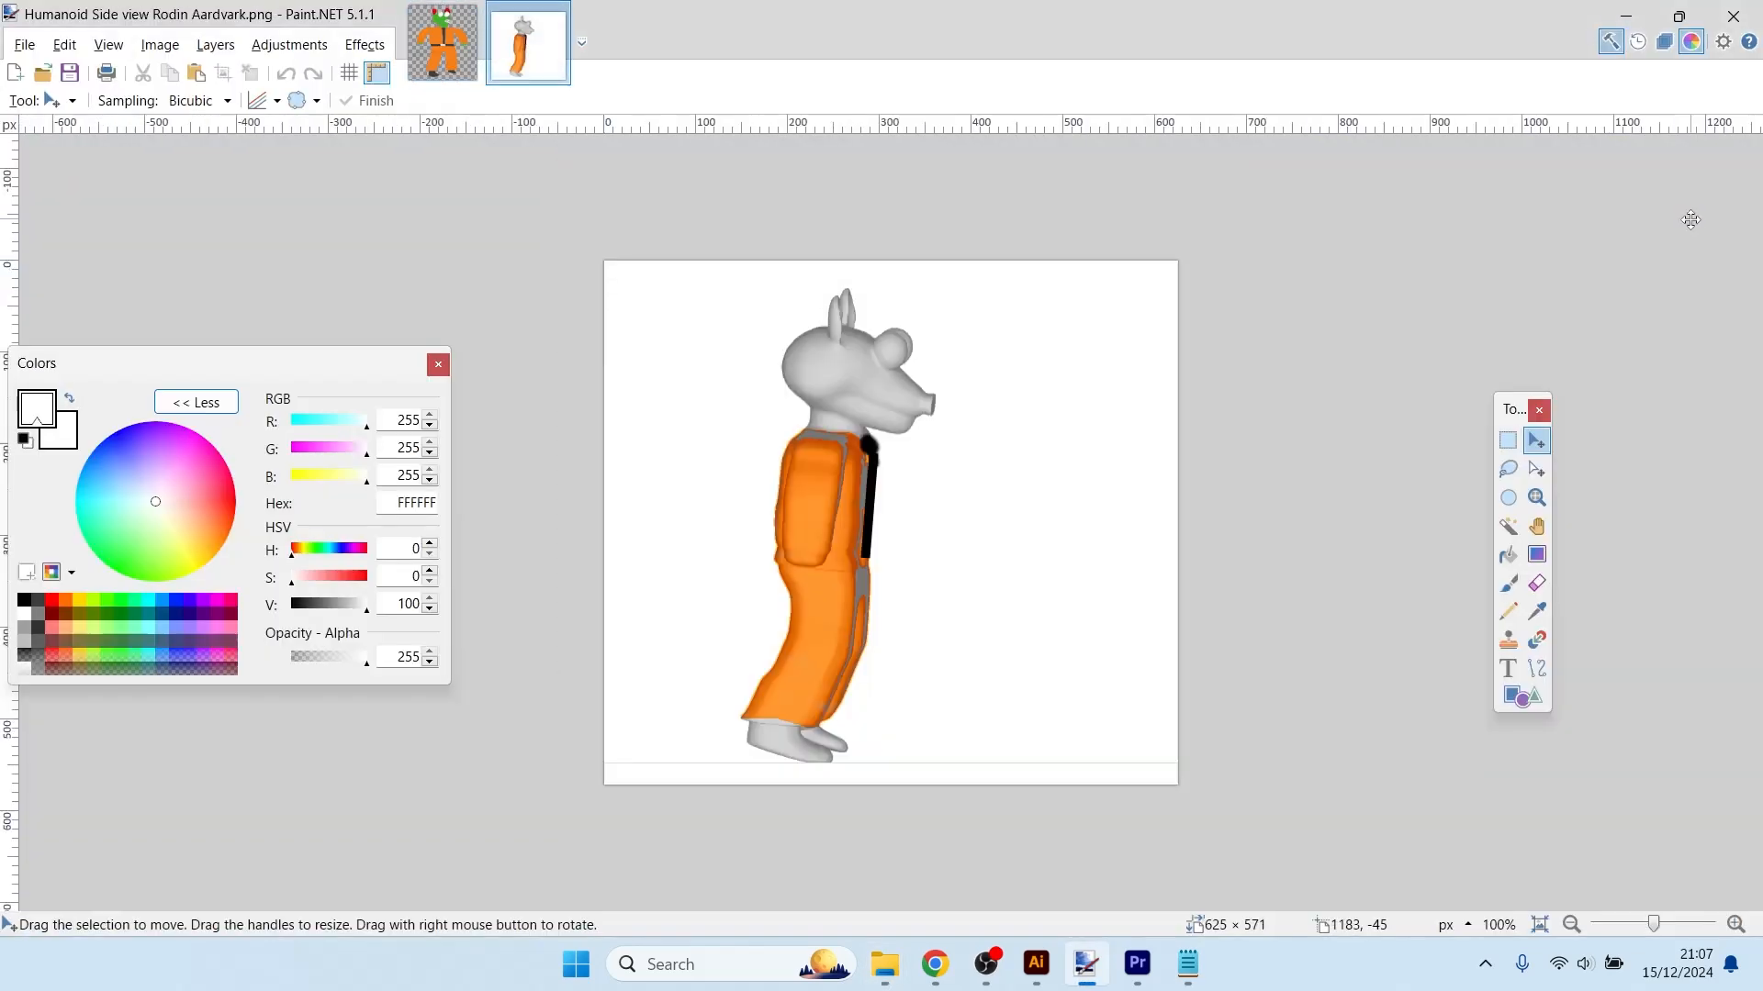
{"action": "scroll", "coordinate": [1674, 228], "scroll_direction": "up", "scroll_amount": 1}
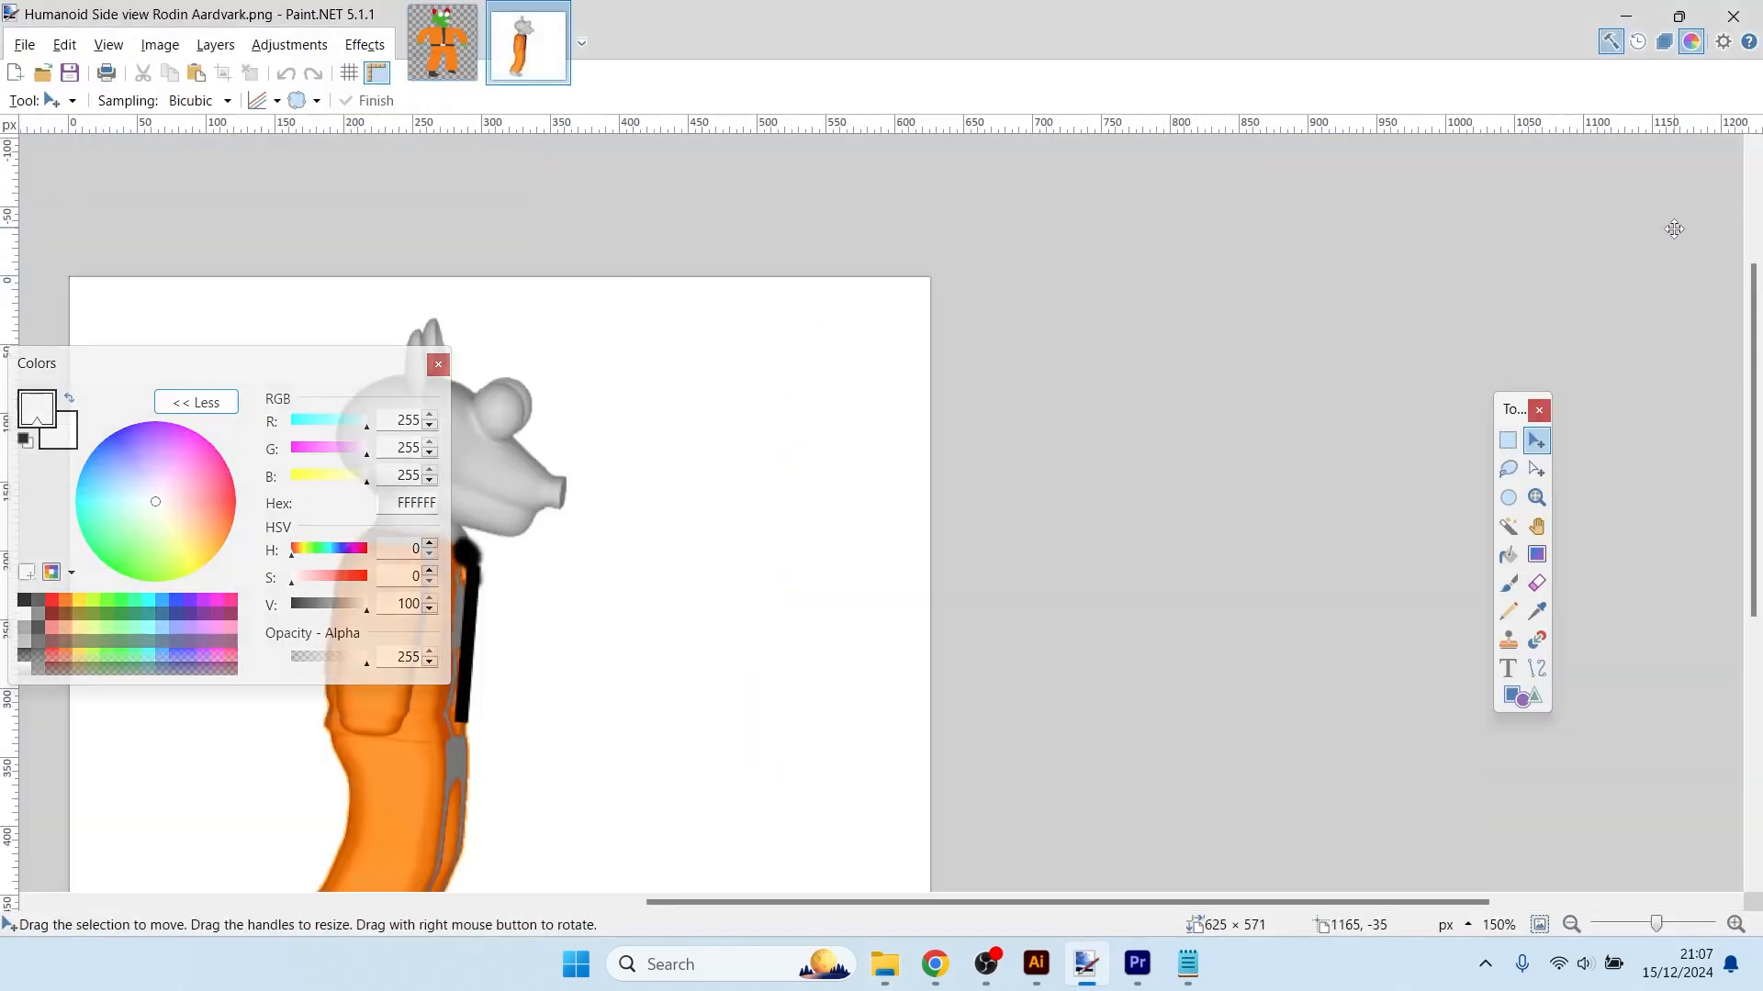
{"action": "left_click_drag", "start_coordinate": [1049, 900], "coordinate": [852, 899]}
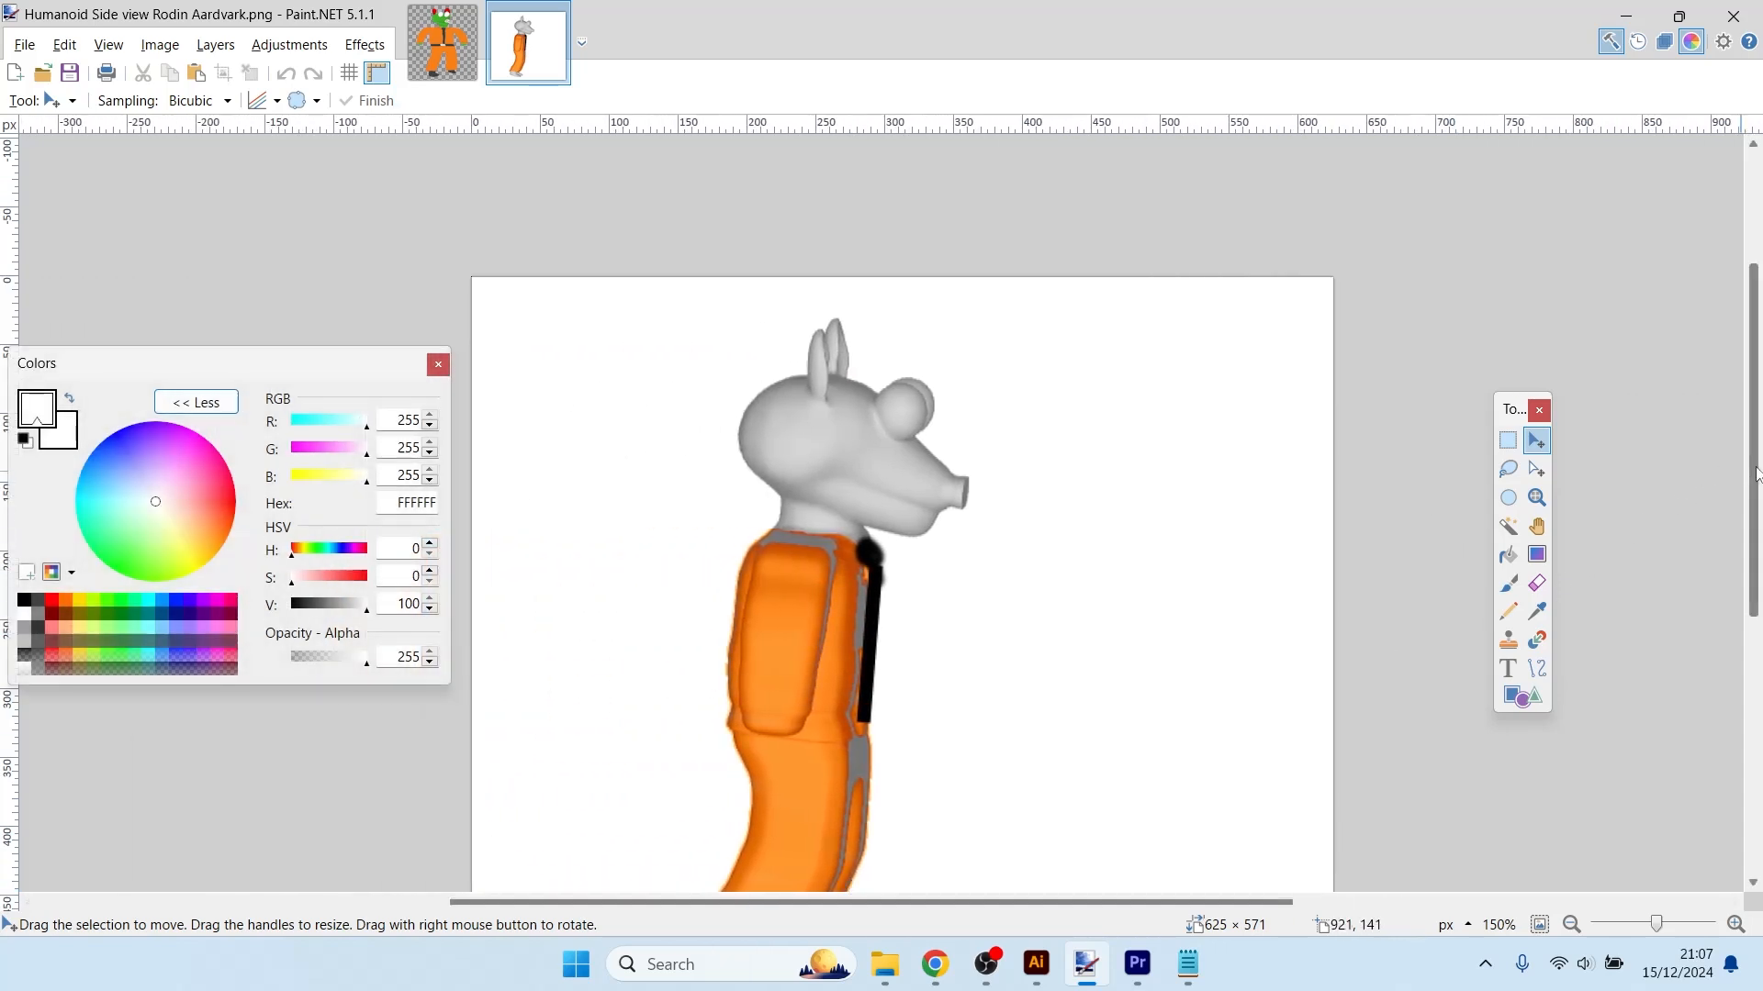
{"action": "left_click_drag", "start_coordinate": [1756, 475], "coordinate": [1759, 549]}
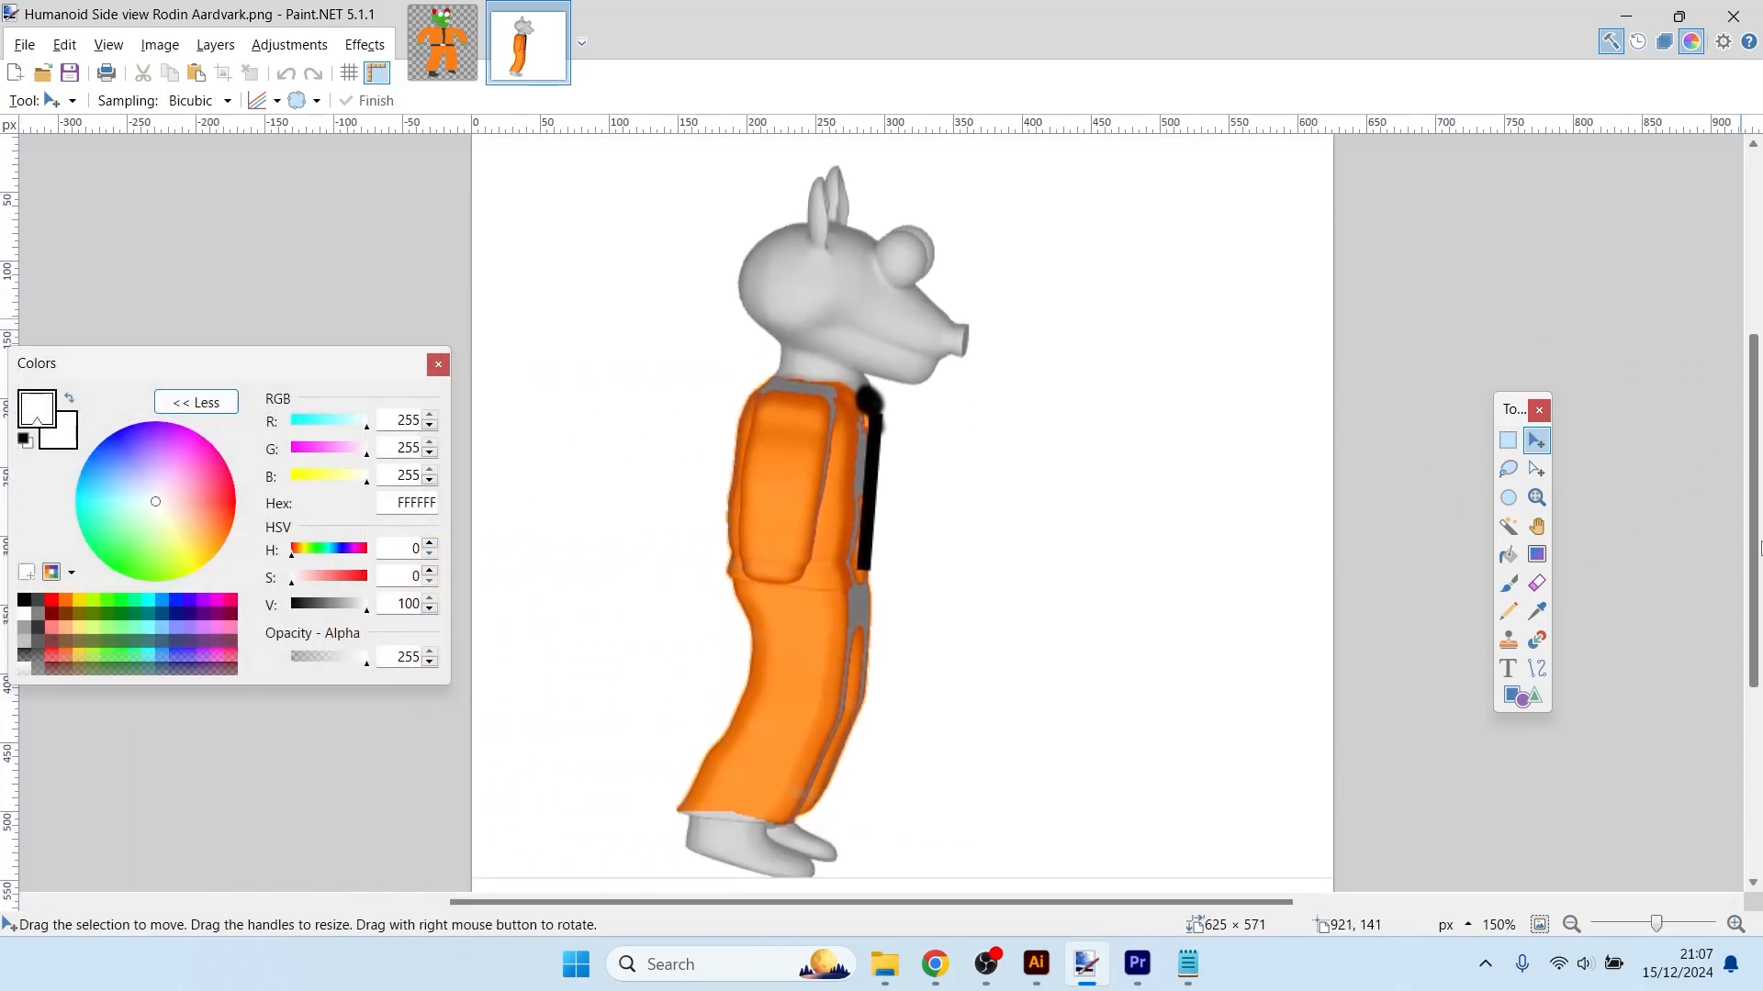
- Sample the green of the example aardvark's head as primary colour and return to the side view image
{"action": "left_click", "coordinate": [448, 64]}
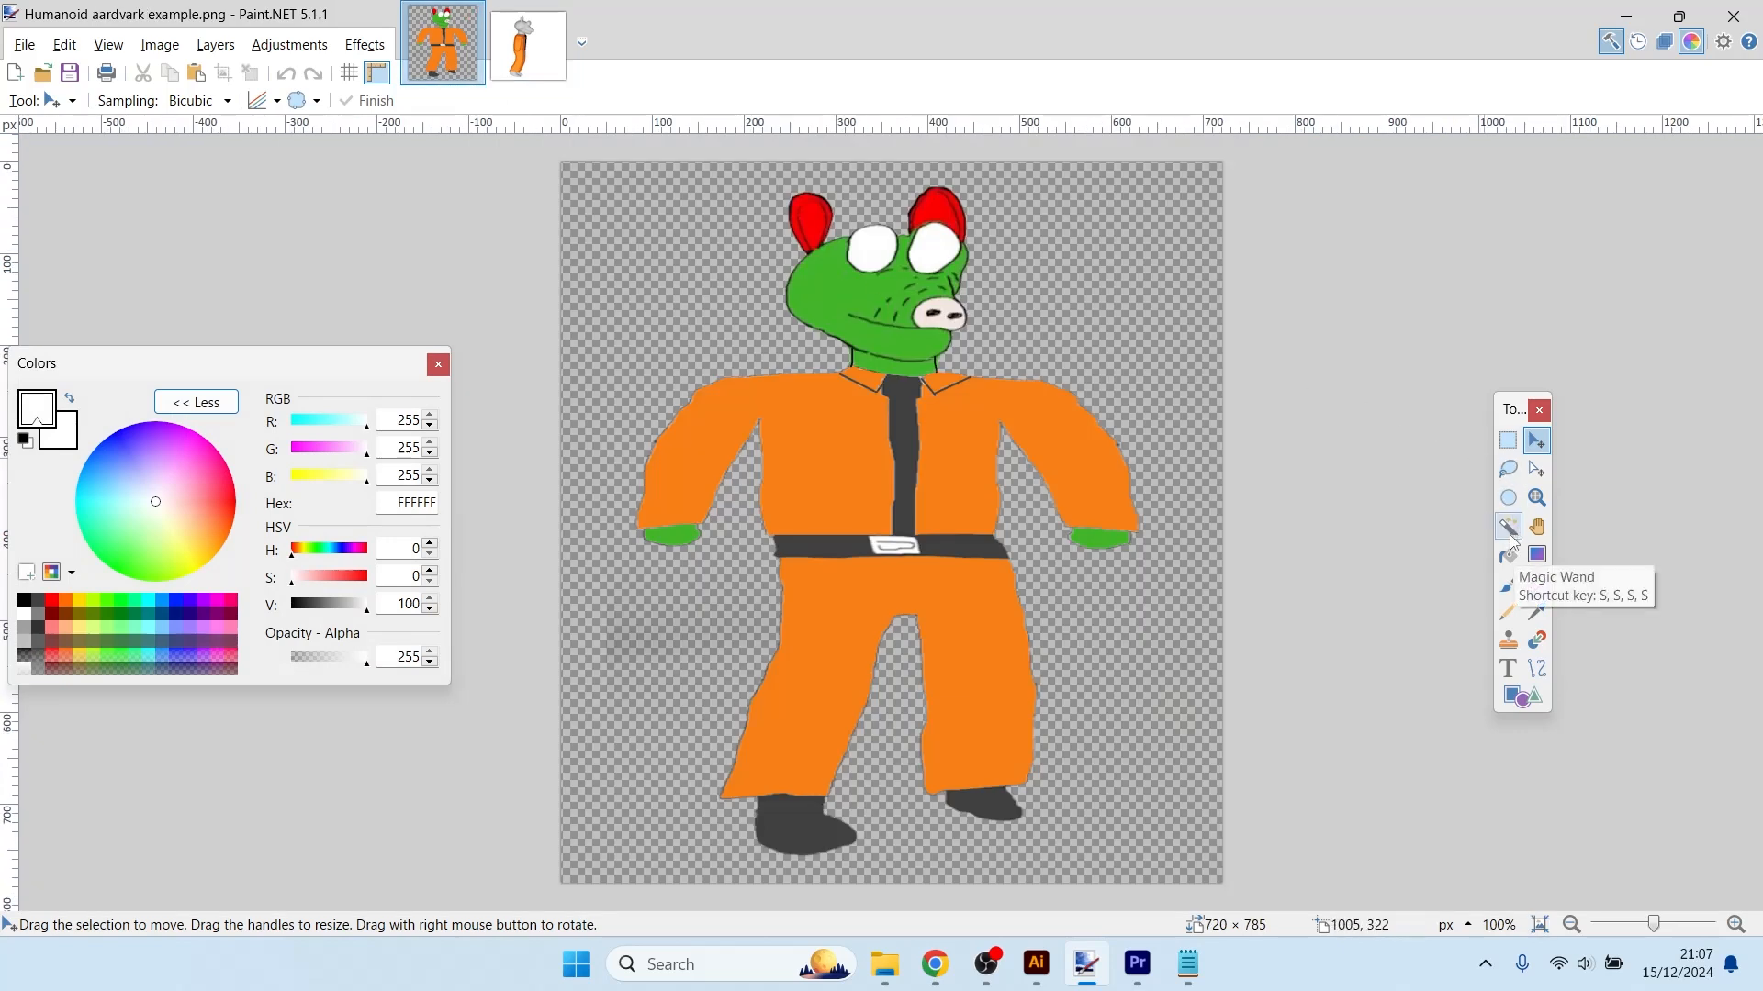
{"action": "left_click", "coordinate": [1543, 614]}
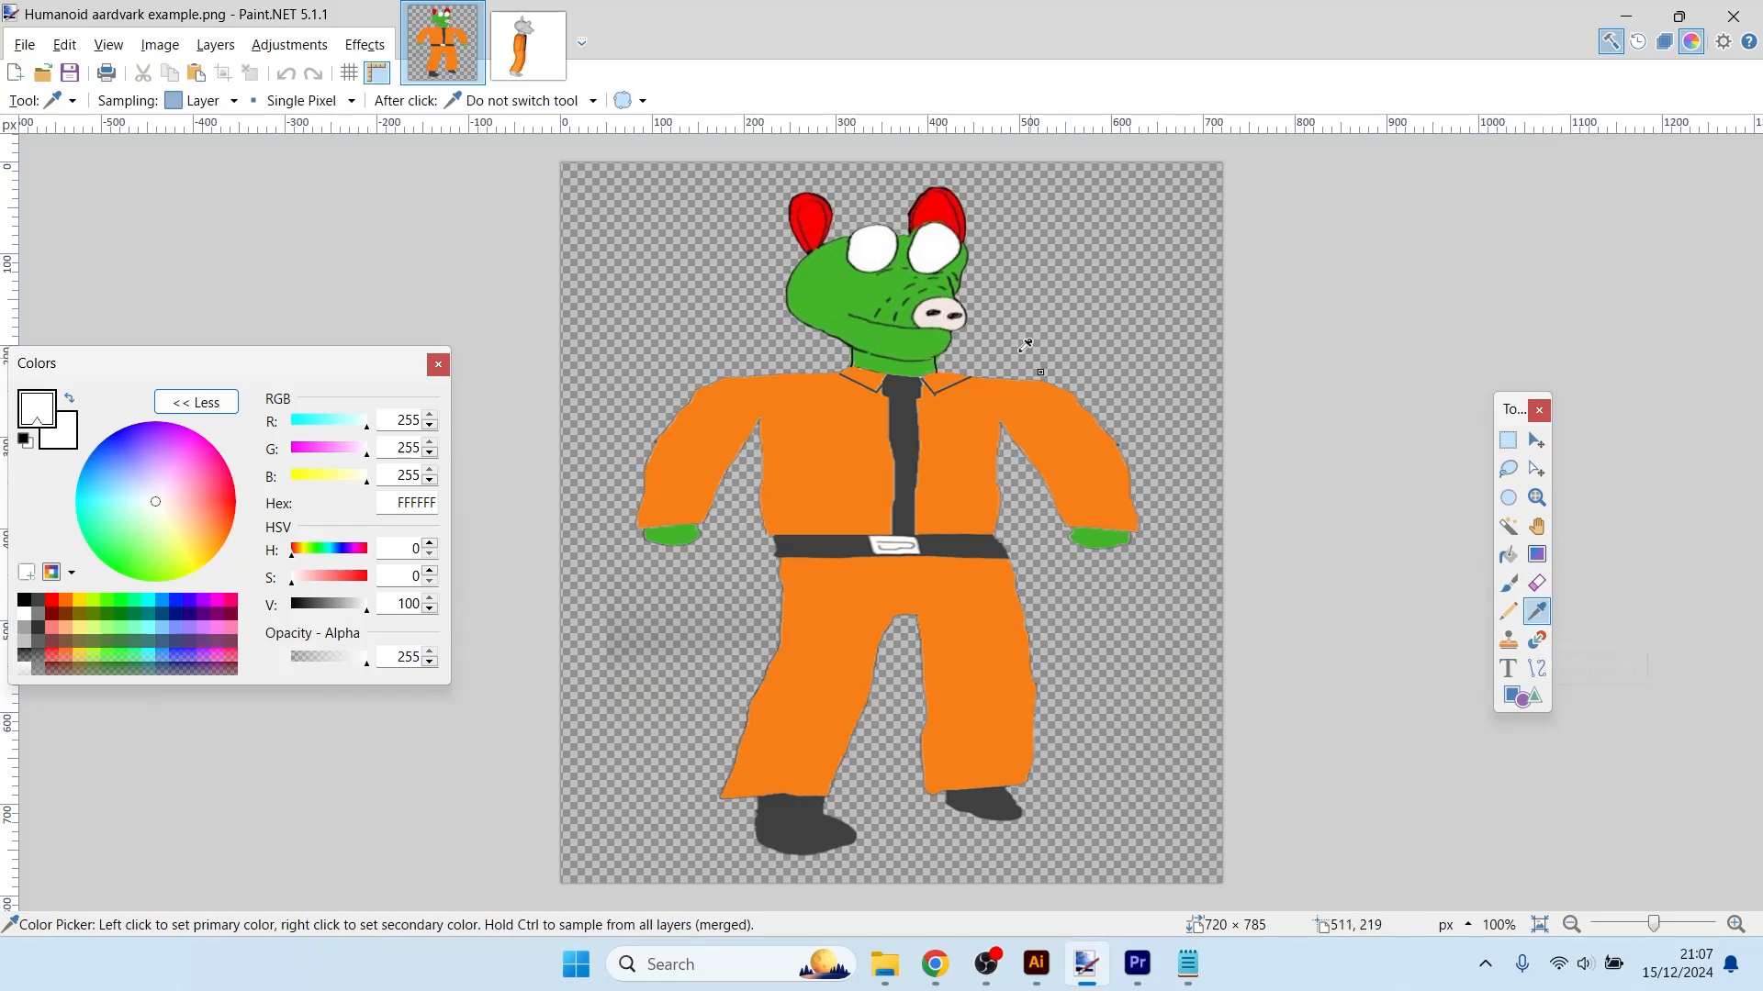
{"action": "left_click", "coordinate": [847, 300]}
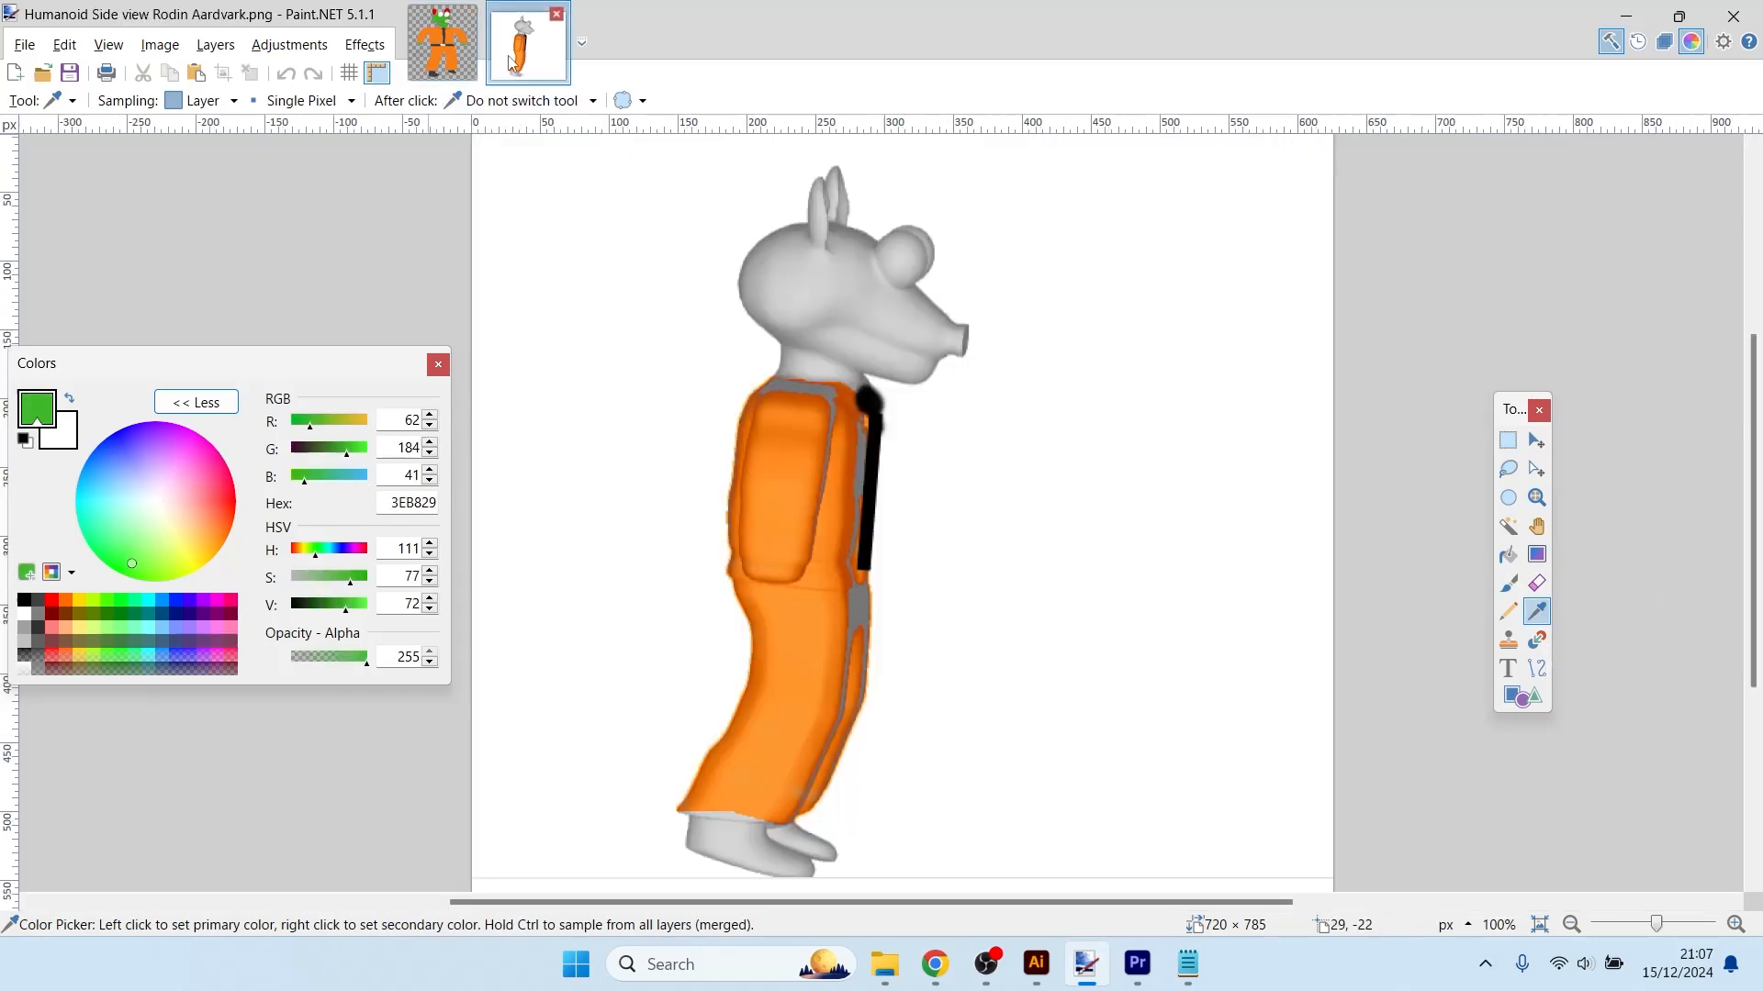
{"action": "left_click", "coordinate": [517, 60]}
{"action": "mouse_move", "coordinate": [950, 326]}
{"action": "left_mouse_down"}
{"action": "mouse_move", "coordinate": [947, 375]}
{"action": "mouse_move", "coordinate": [1023, 486]}
{"action": "mouse_move", "coordinate": [1076, 519]}
{"action": "mouse_move", "coordinate": [1106, 513]}
{"action": "mouse_move", "coordinate": [1274, 626]}
{"action": "mouse_move", "coordinate": [1276, 716]}
{"action": "mouse_move", "coordinate": [1153, 598]}
{"action": "mouse_move", "coordinate": [1262, 676]}
{"action": "mouse_move", "coordinate": [1105, 685]}
{"action": "mouse_move", "coordinate": [1141, 761]}
{"action": "mouse_move", "coordinate": [1128, 796]}
{"action": "mouse_move", "coordinate": [1006, 765]}
{"action": "mouse_move", "coordinate": [912, 803]}
{"action": "mouse_move", "coordinate": [665, 746]}
{"action": "mouse_move", "coordinate": [875, 779]}
{"action": "mouse_move", "coordinate": [671, 636]}
{"action": "mouse_move", "coordinate": [706, 650]}
{"action": "mouse_move", "coordinate": [585, 417]}
{"action": "mouse_move", "coordinate": [559, 556]}
{"action": "mouse_move", "coordinate": [596, 346]}
{"action": "mouse_move", "coordinate": [805, 158]}
{"action": "mouse_move", "coordinate": [855, 164]}
{"action": "mouse_move", "coordinate": [876, 271]}
{"action": "mouse_move", "coordinate": [845, 262]}
{"action": "mouse_move", "coordinate": [803, 207]}
{"action": "mouse_move", "coordinate": [716, 341]}
{"action": "mouse_move", "coordinate": [711, 293]}
{"action": "mouse_move", "coordinate": [704, 432]}
{"action": "mouse_move", "coordinate": [745, 393]}
{"action": "mouse_move", "coordinate": [1001, 376]}
{"action": "left_mouse_up"}
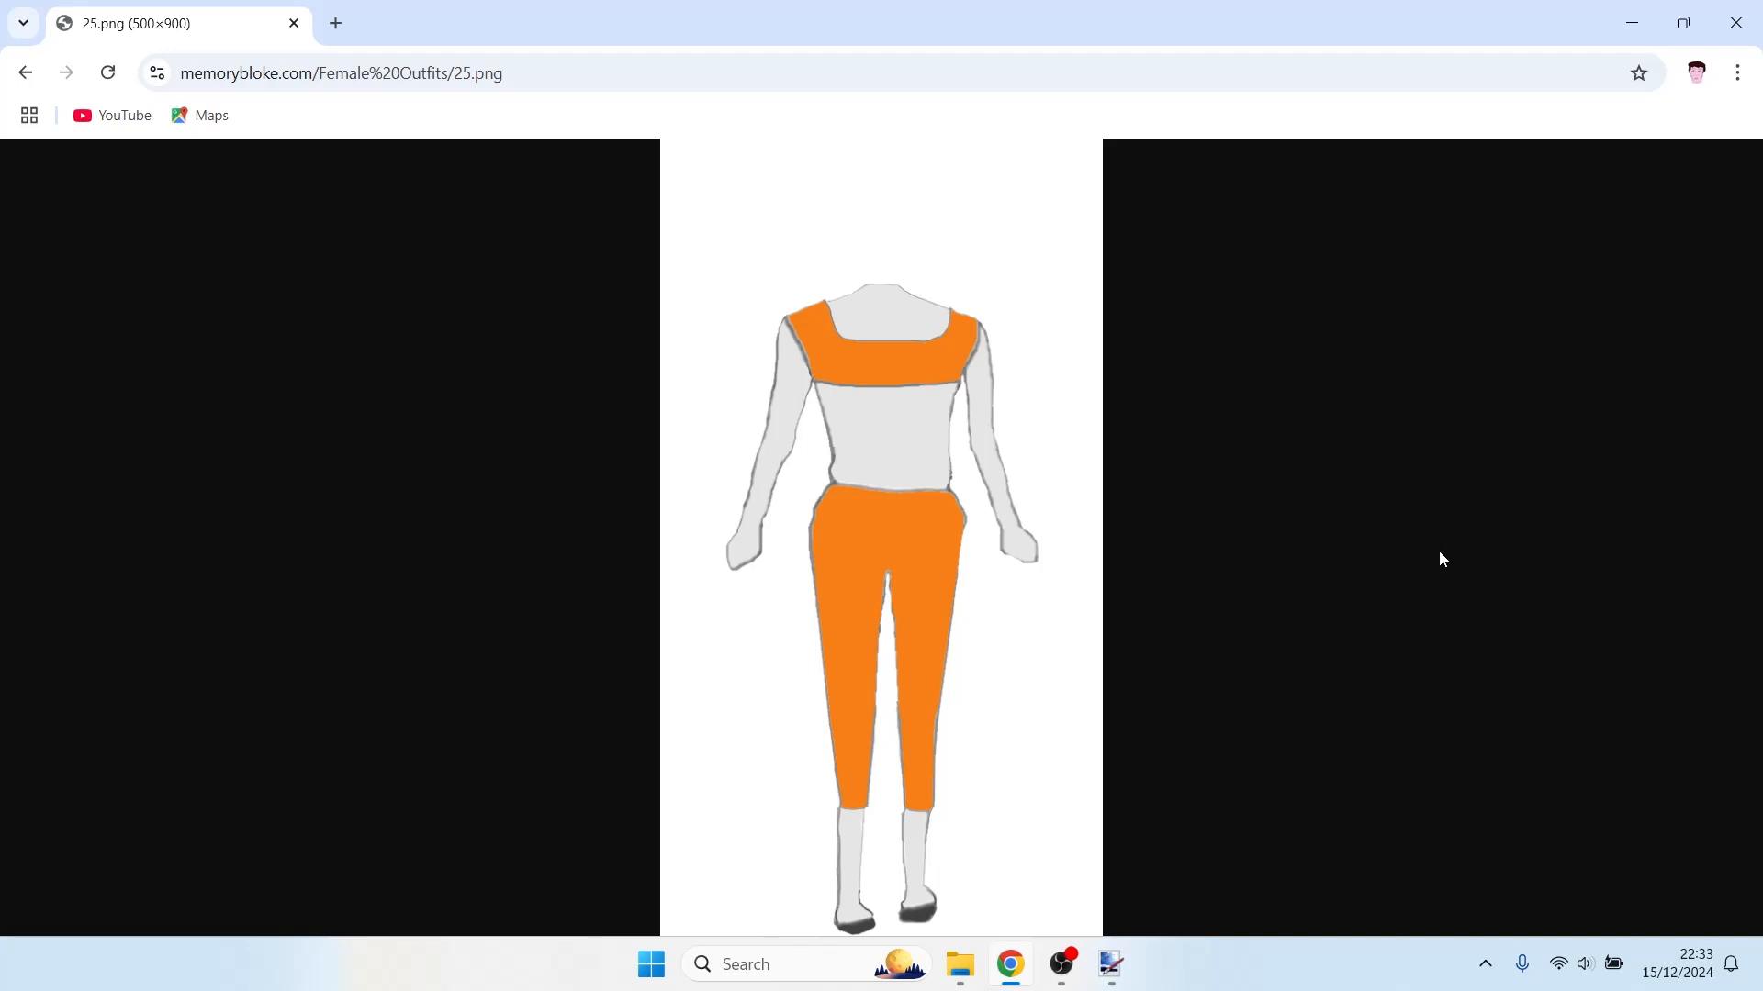
- Copy the outfit image 25.png from the browser and switch to Paint.NET
{"action": "right_click", "coordinate": [987, 272]}
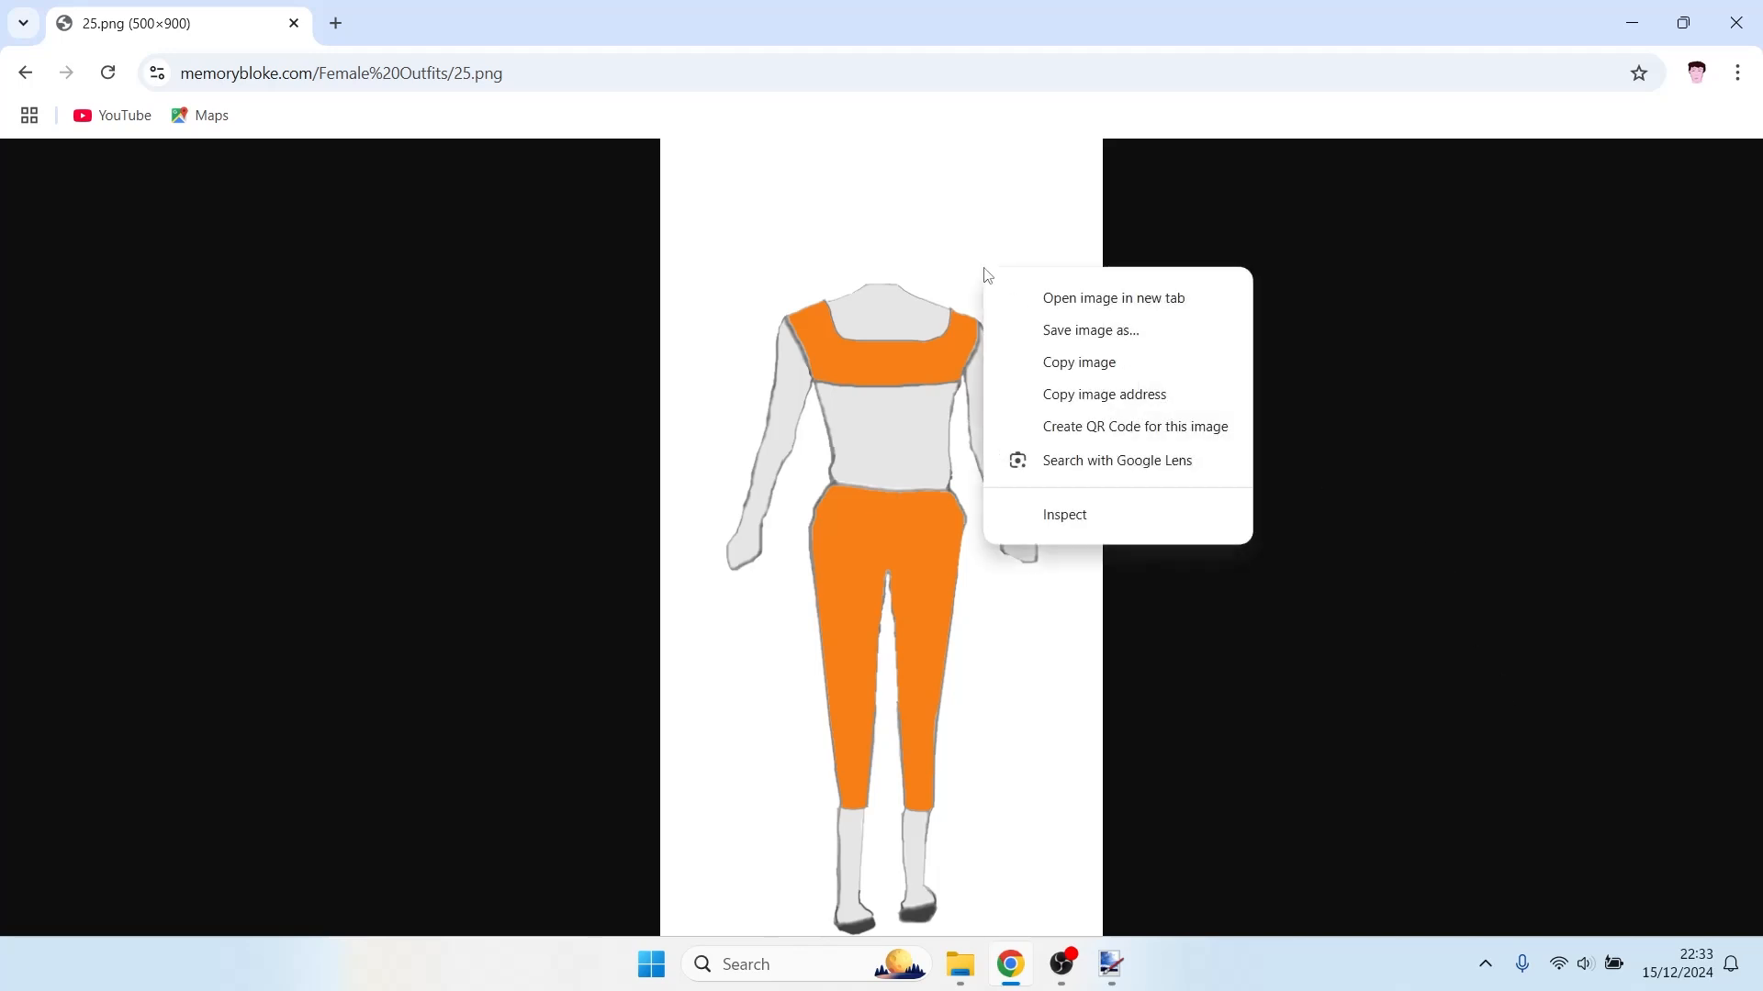
{"action": "left_click", "coordinate": [1029, 364]}
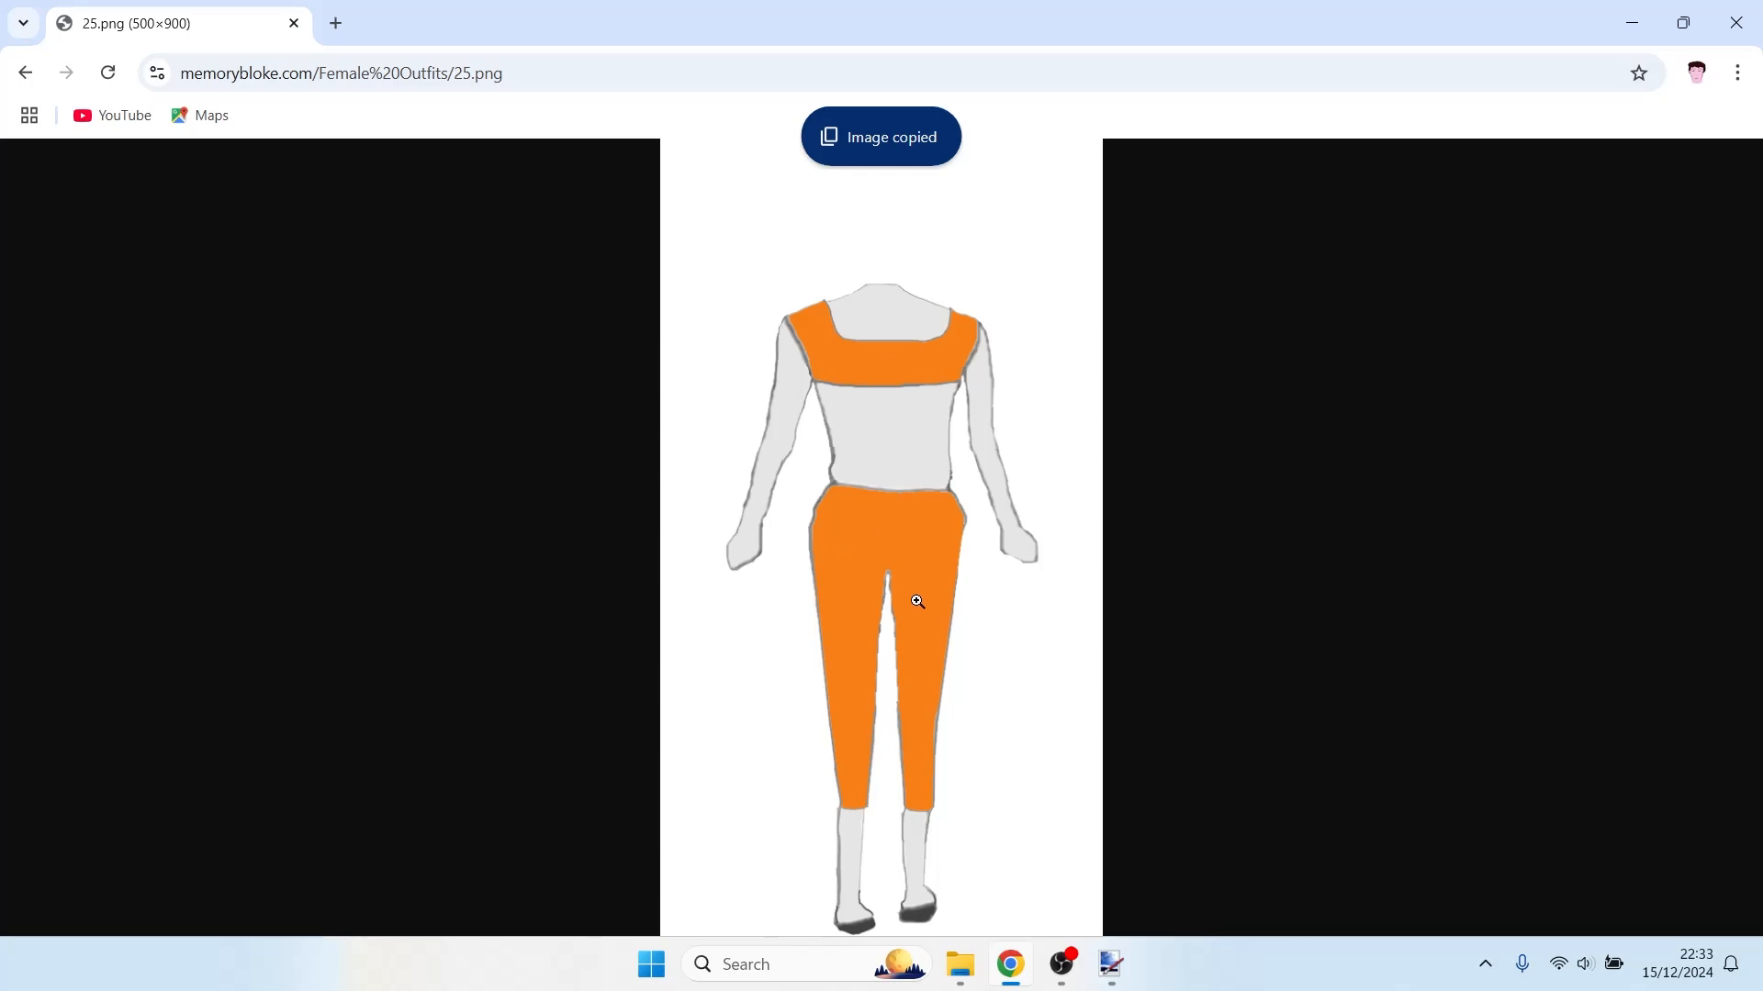
{"action": "left_click", "coordinate": [1108, 963]}
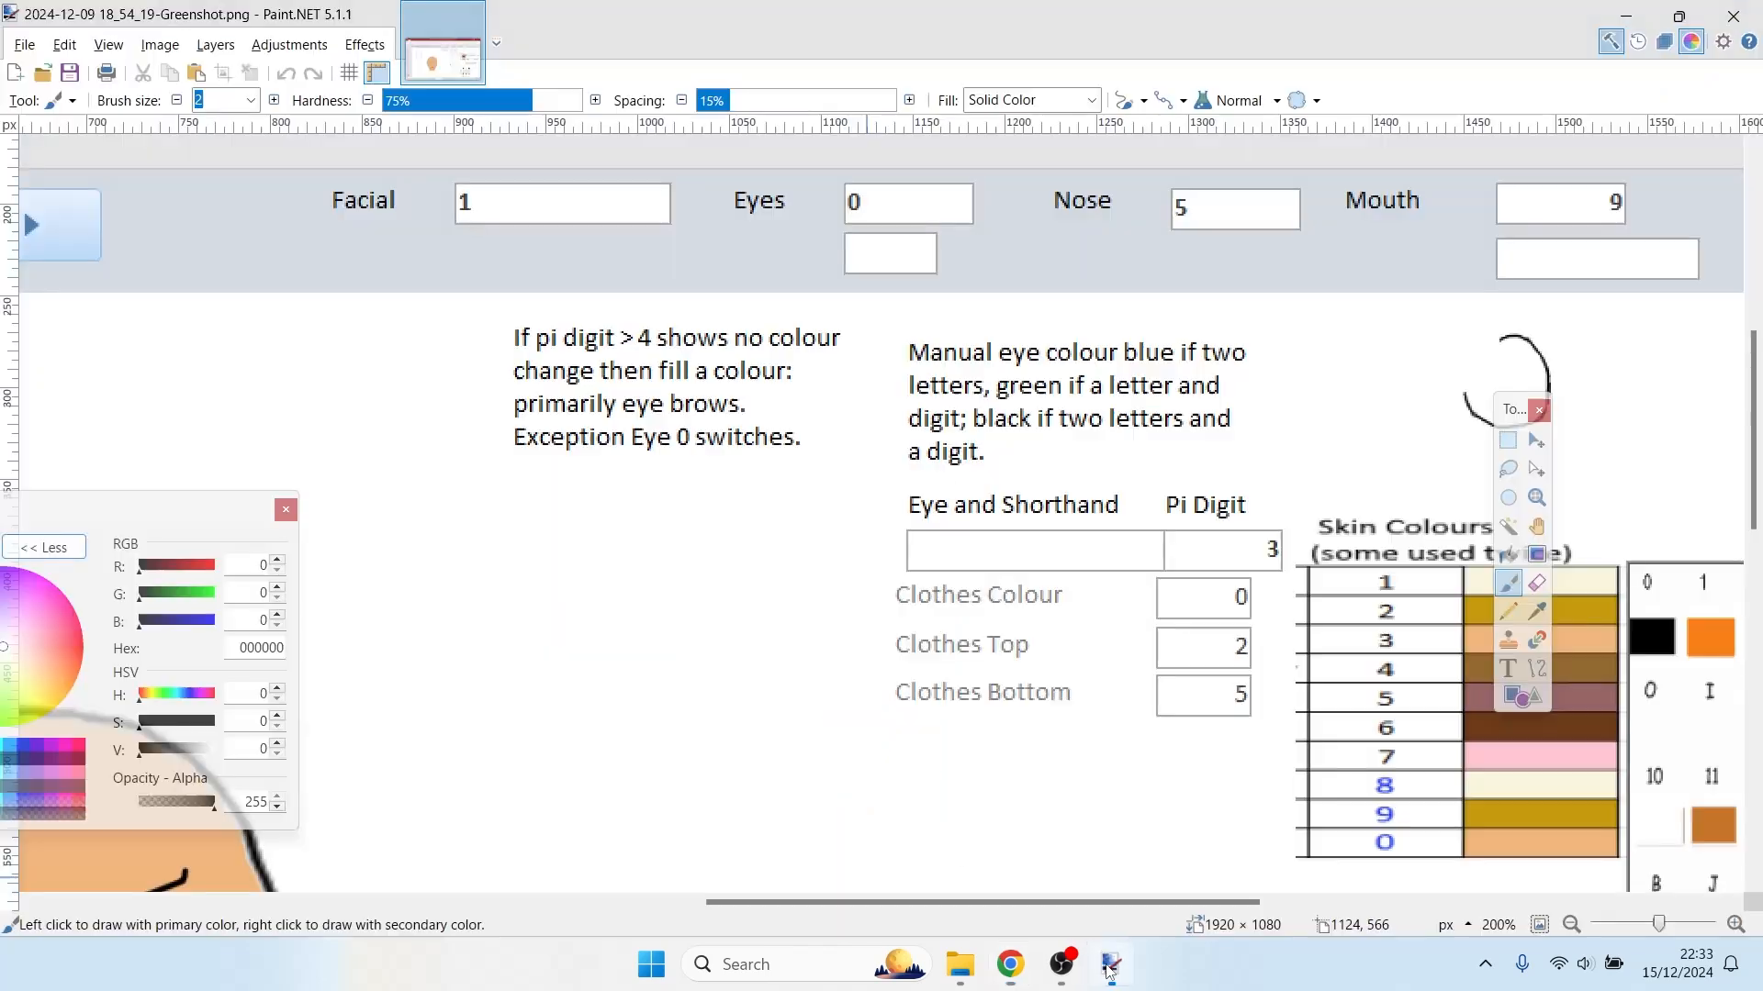
- Paste the outfit into a new 500 × 900 pixel image and shrink it to about 463 × 869 pixels
{"action": "key", "text": "ctrl+n"}
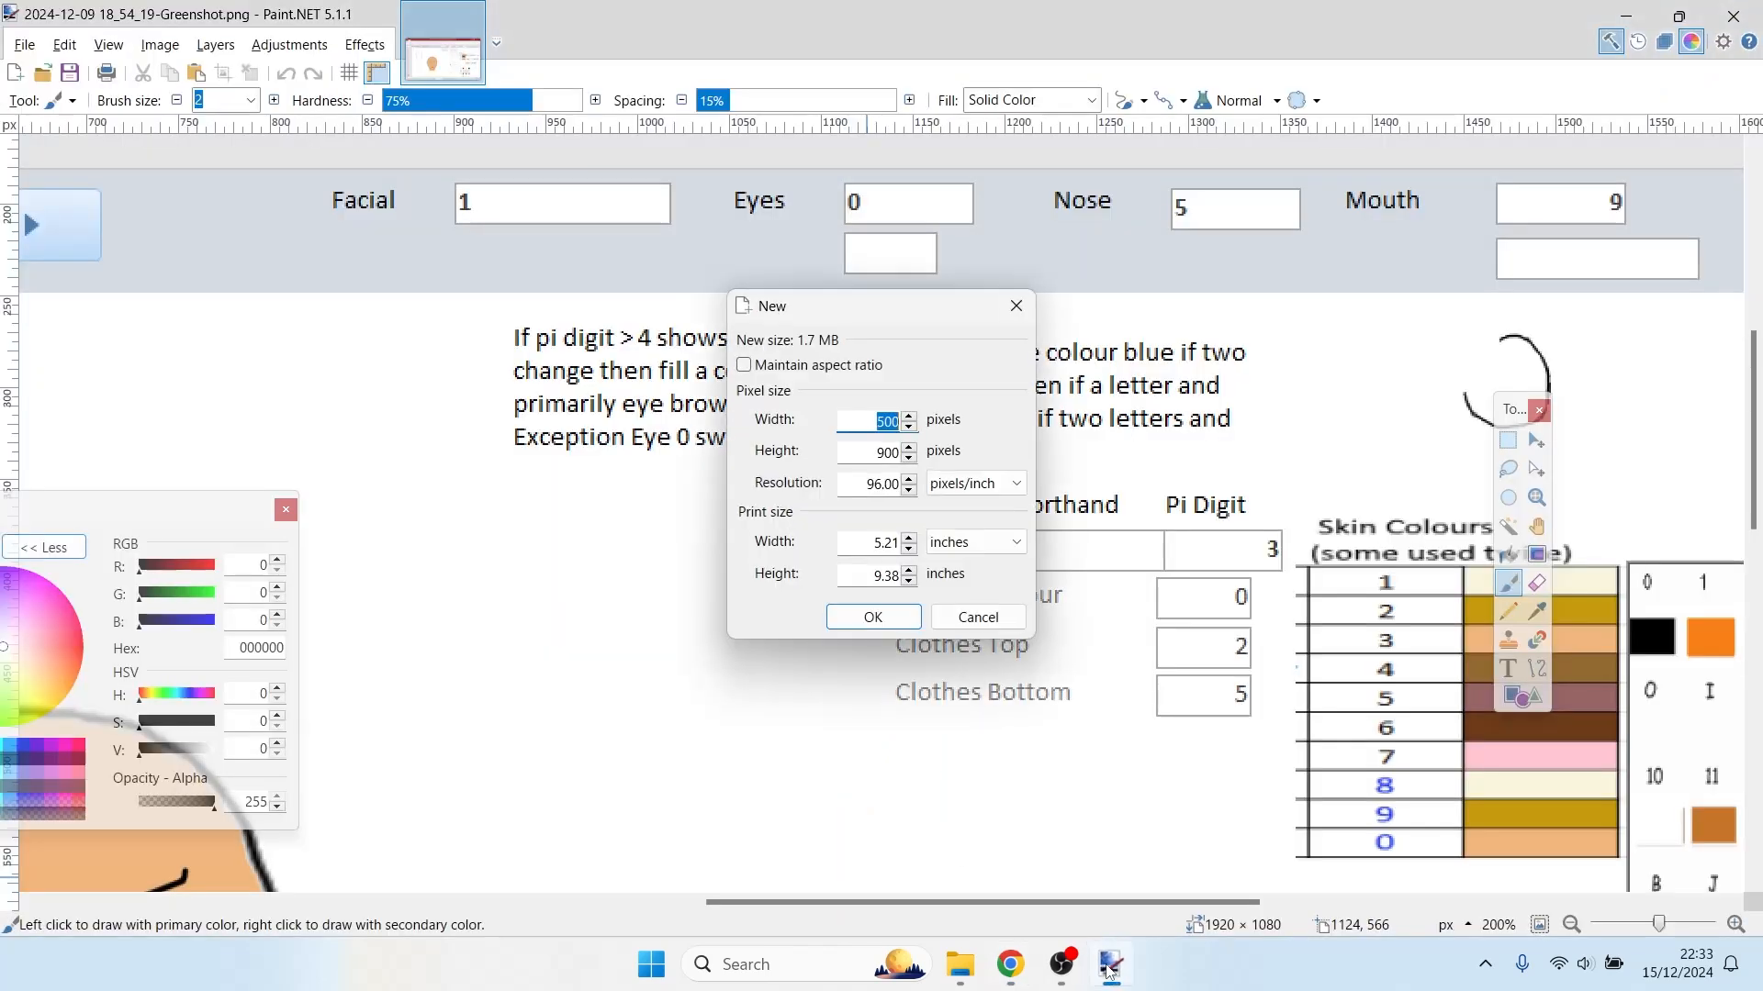
{"action": "key", "text": "Return"}
{"action": "key", "text": "ctrl+v"}
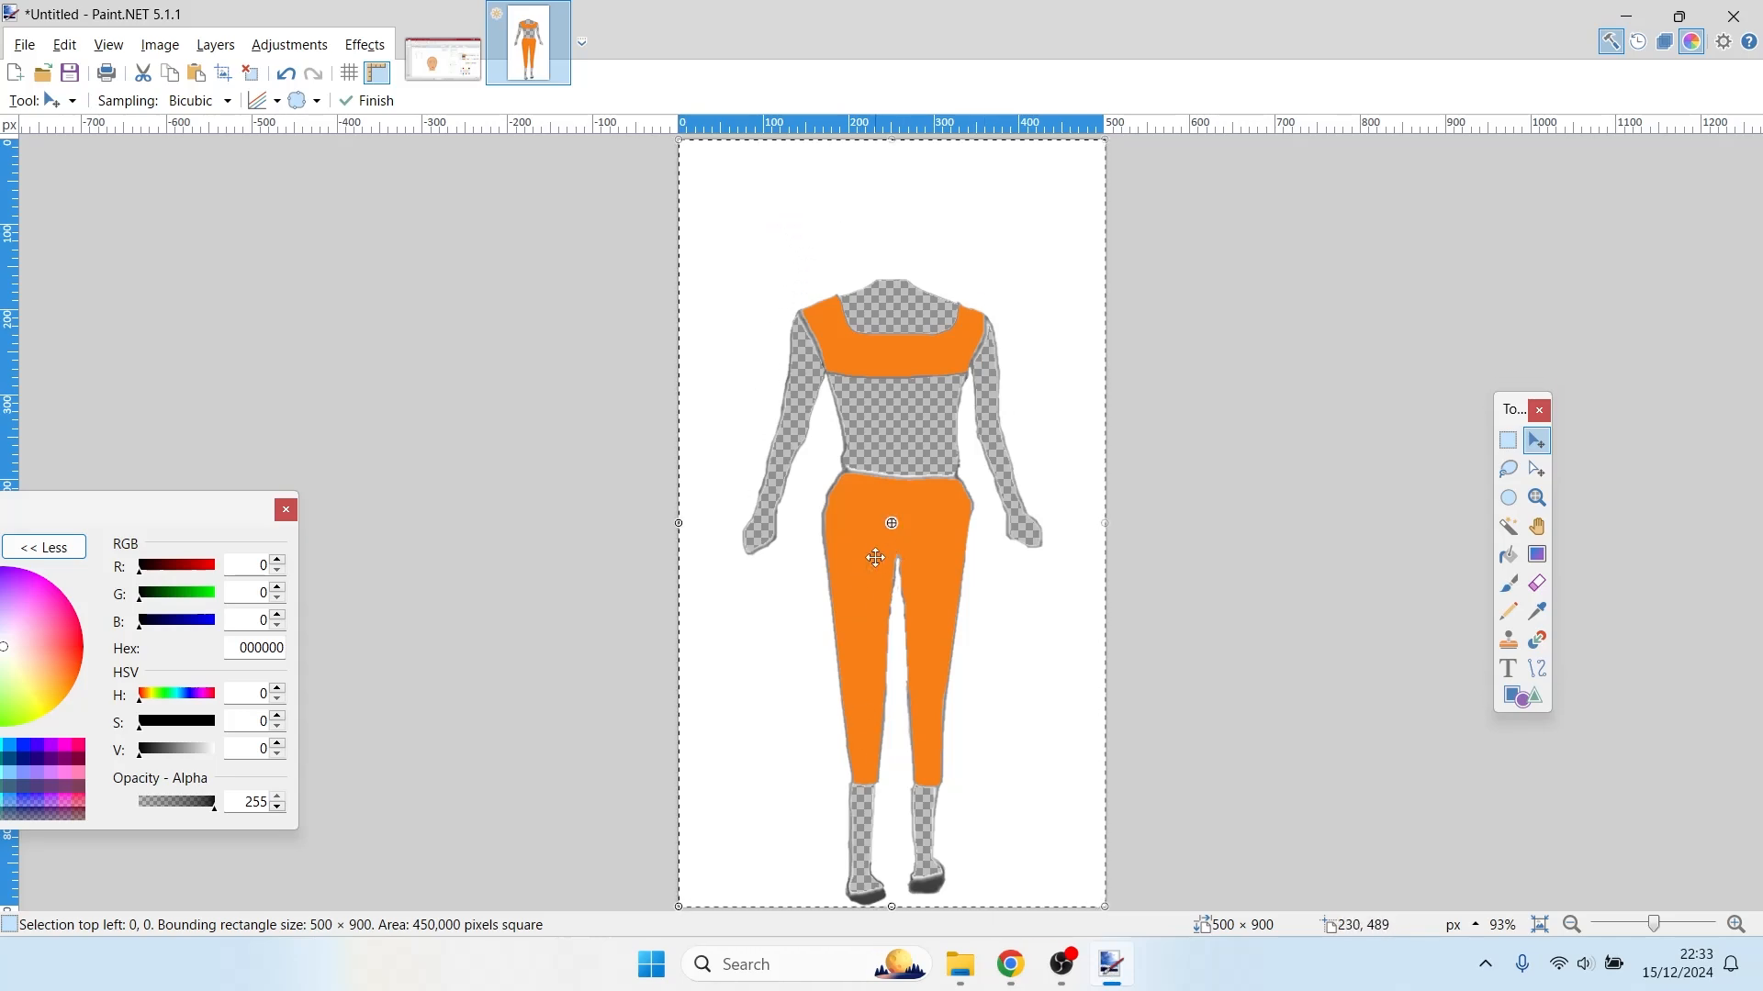
{"action": "left_click_drag", "start_coordinate": [1105, 144], "coordinate": [1074, 169]}
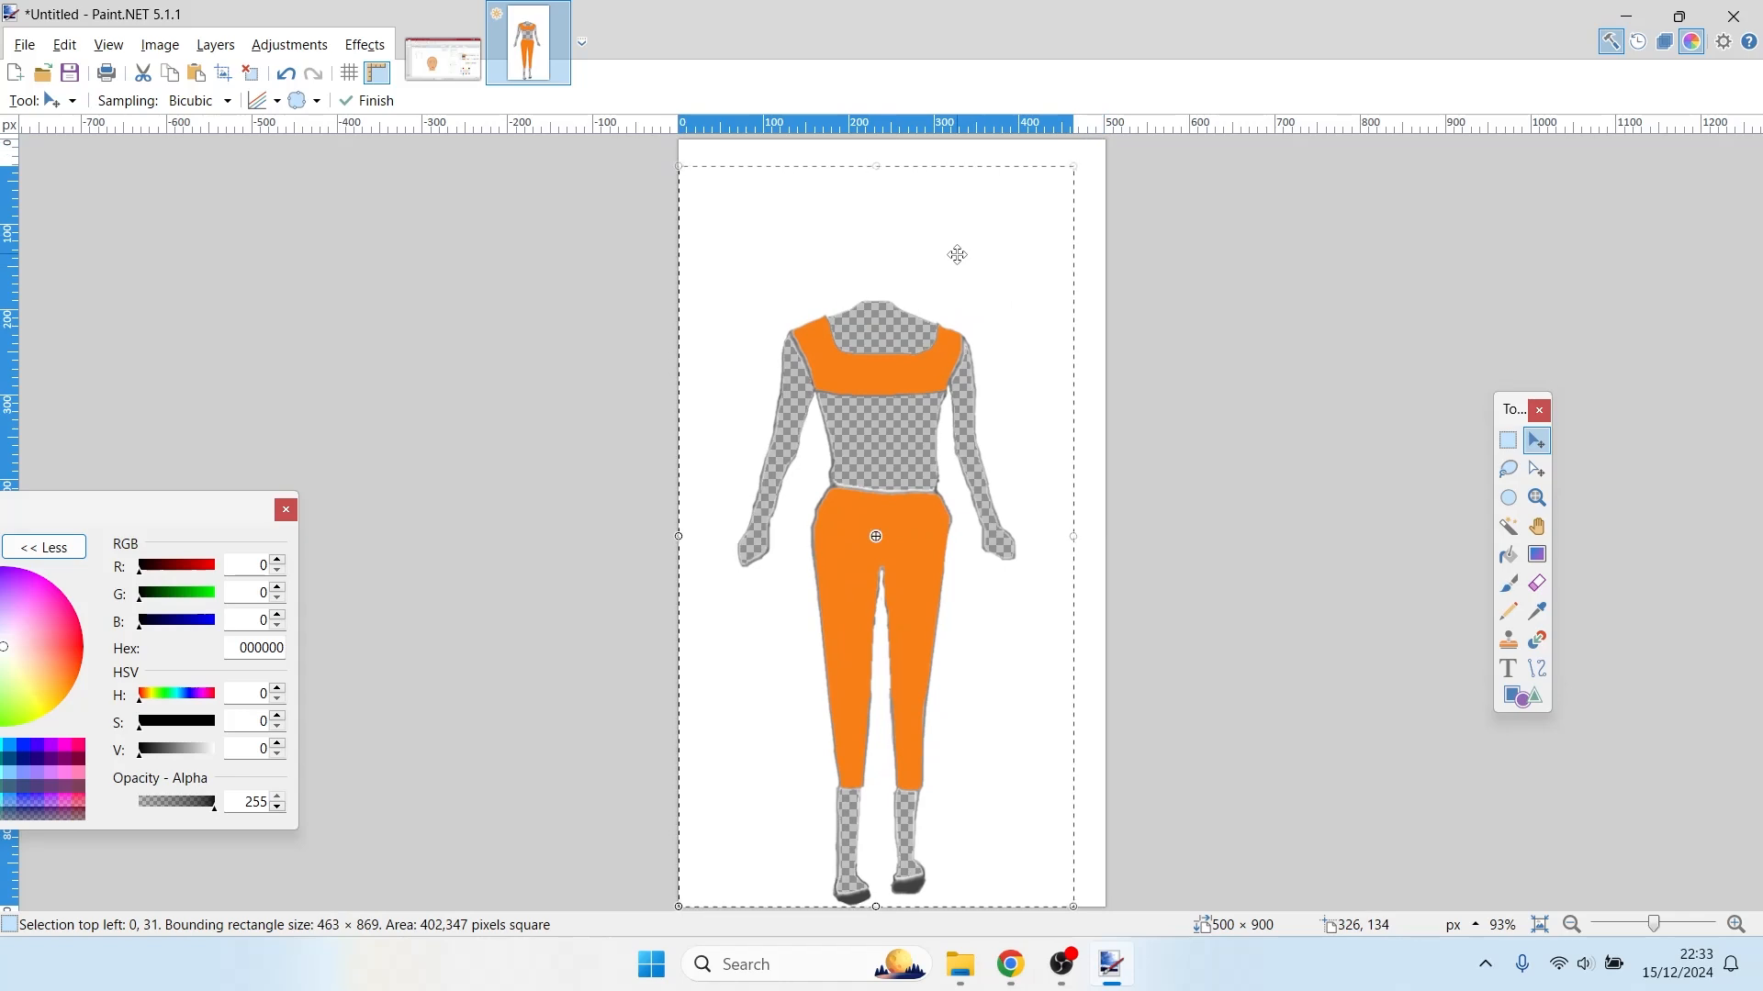
{"action": "key", "text": "ctrl+d"}
{"action": "key", "text": "alt+Tab"}
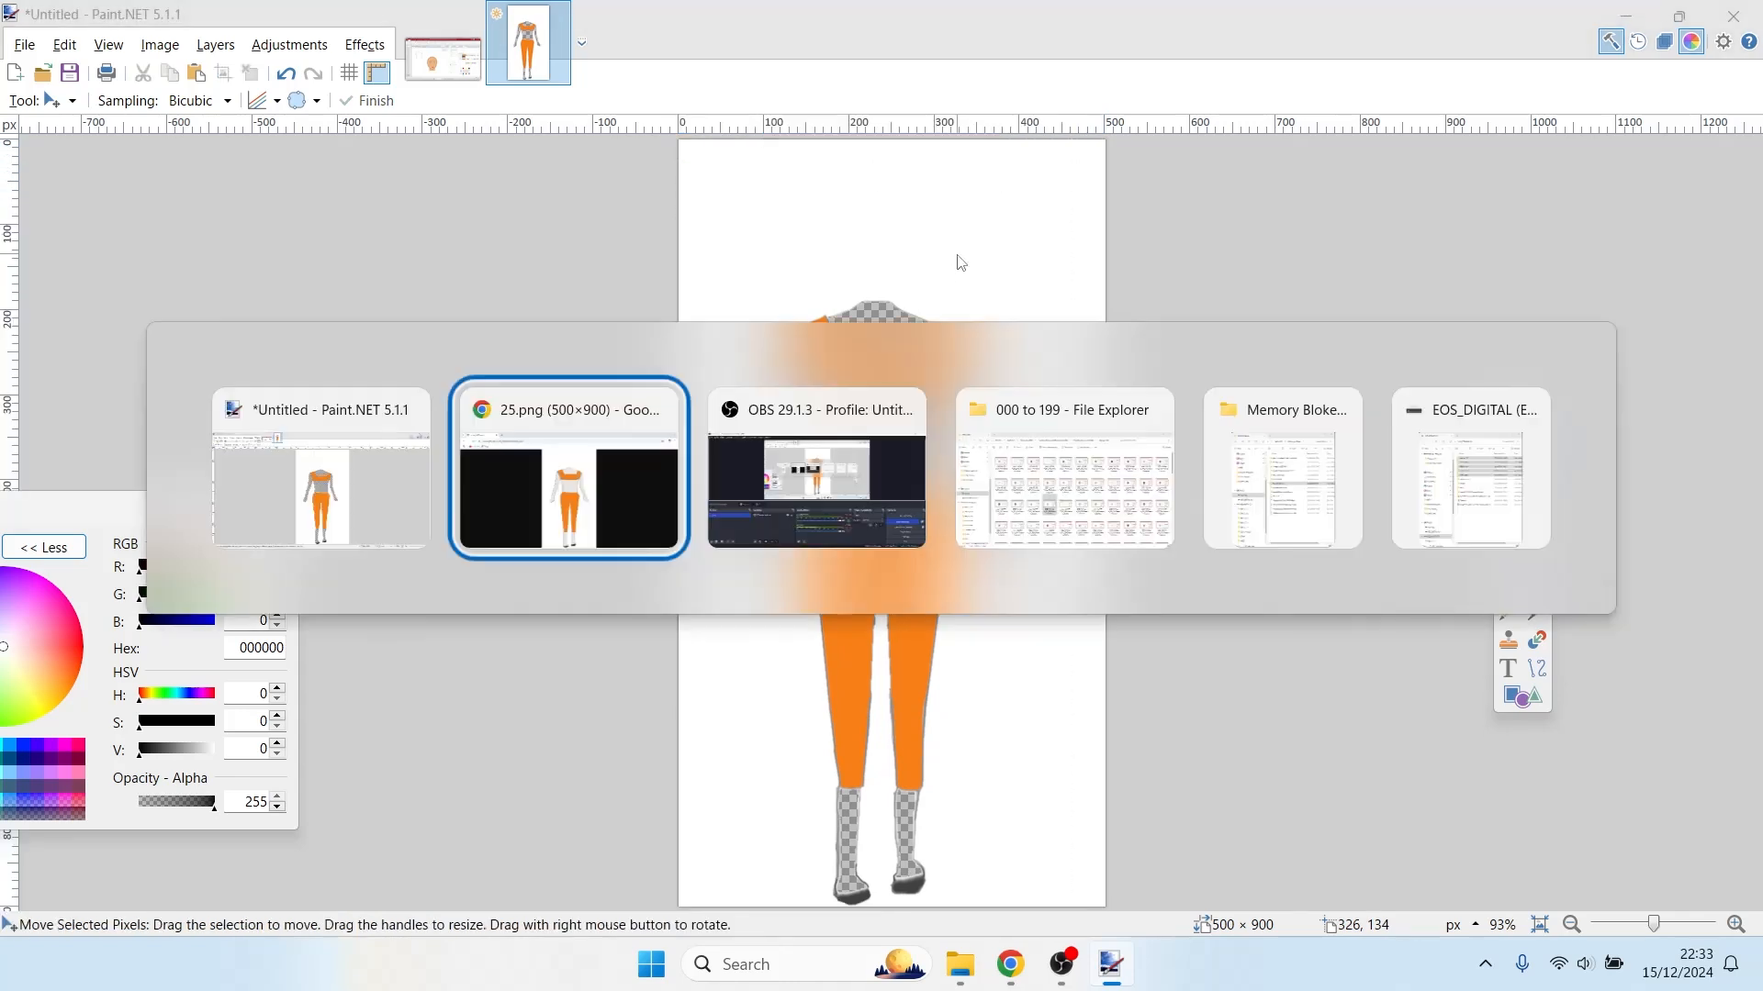
{"action": "key", "text": "Tab"}
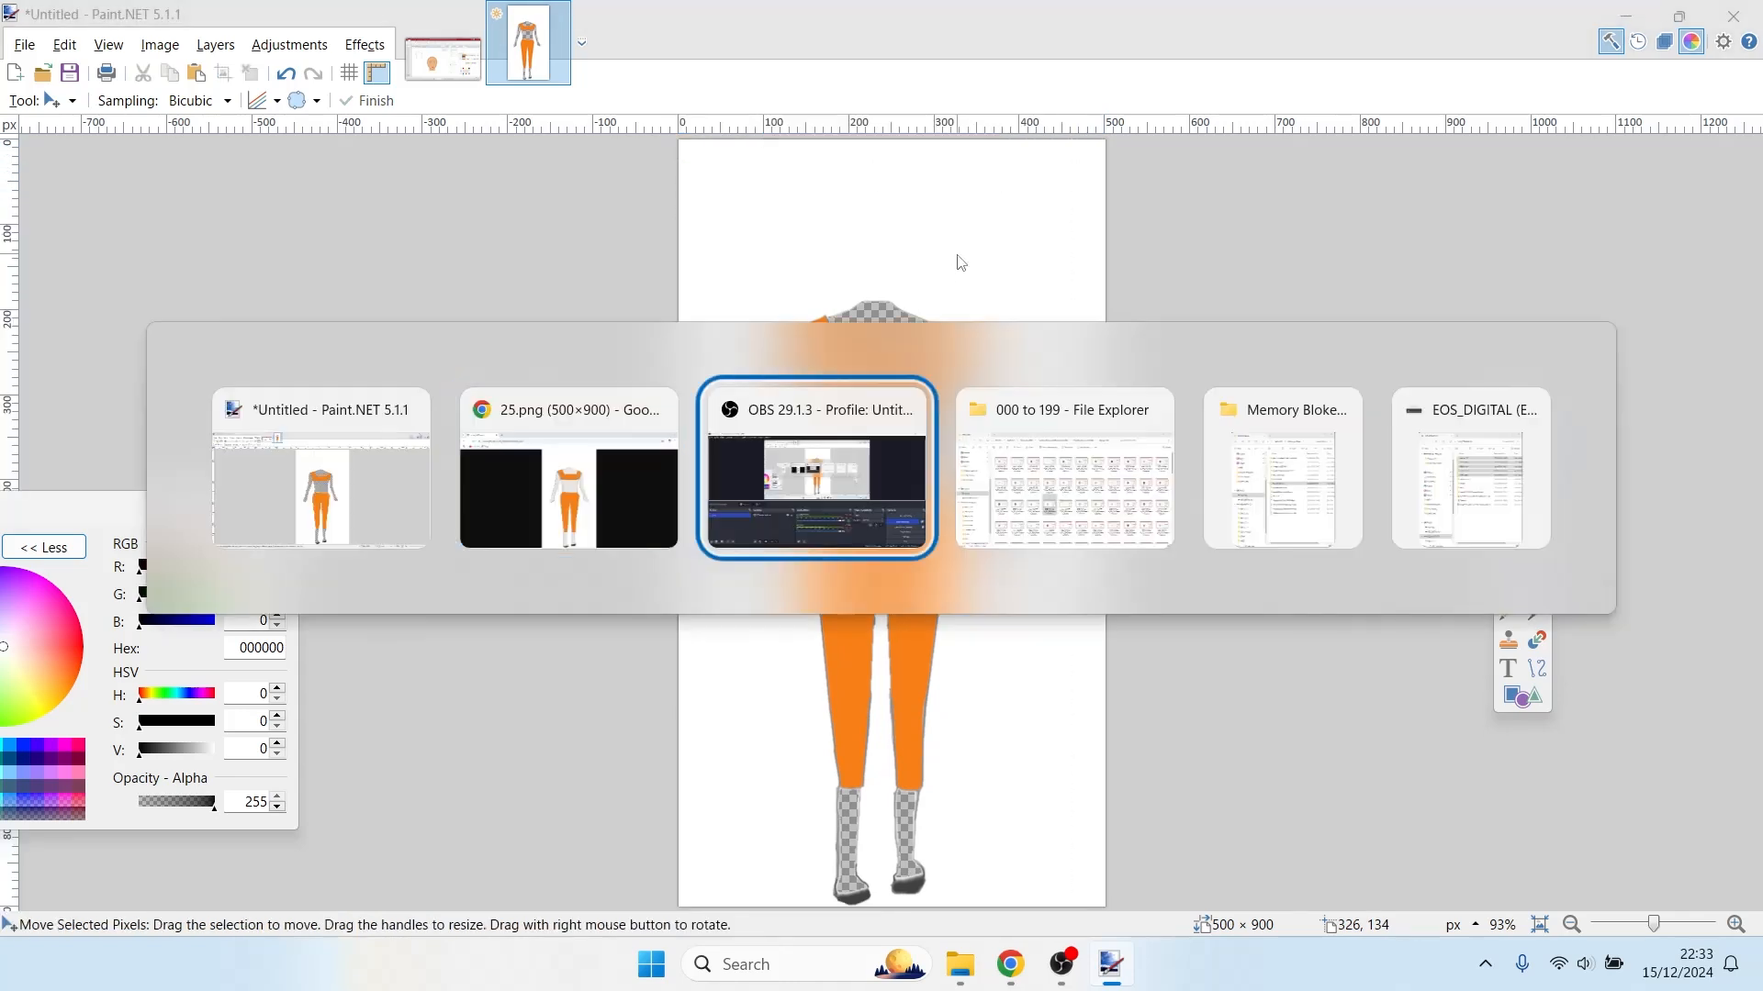
{"action": "key", "text": "Tab"}
{"action": "key", "text": "Tab"}
{"action": "key", "text": "Tab"}
{"action": "key", "text": "Tab"}
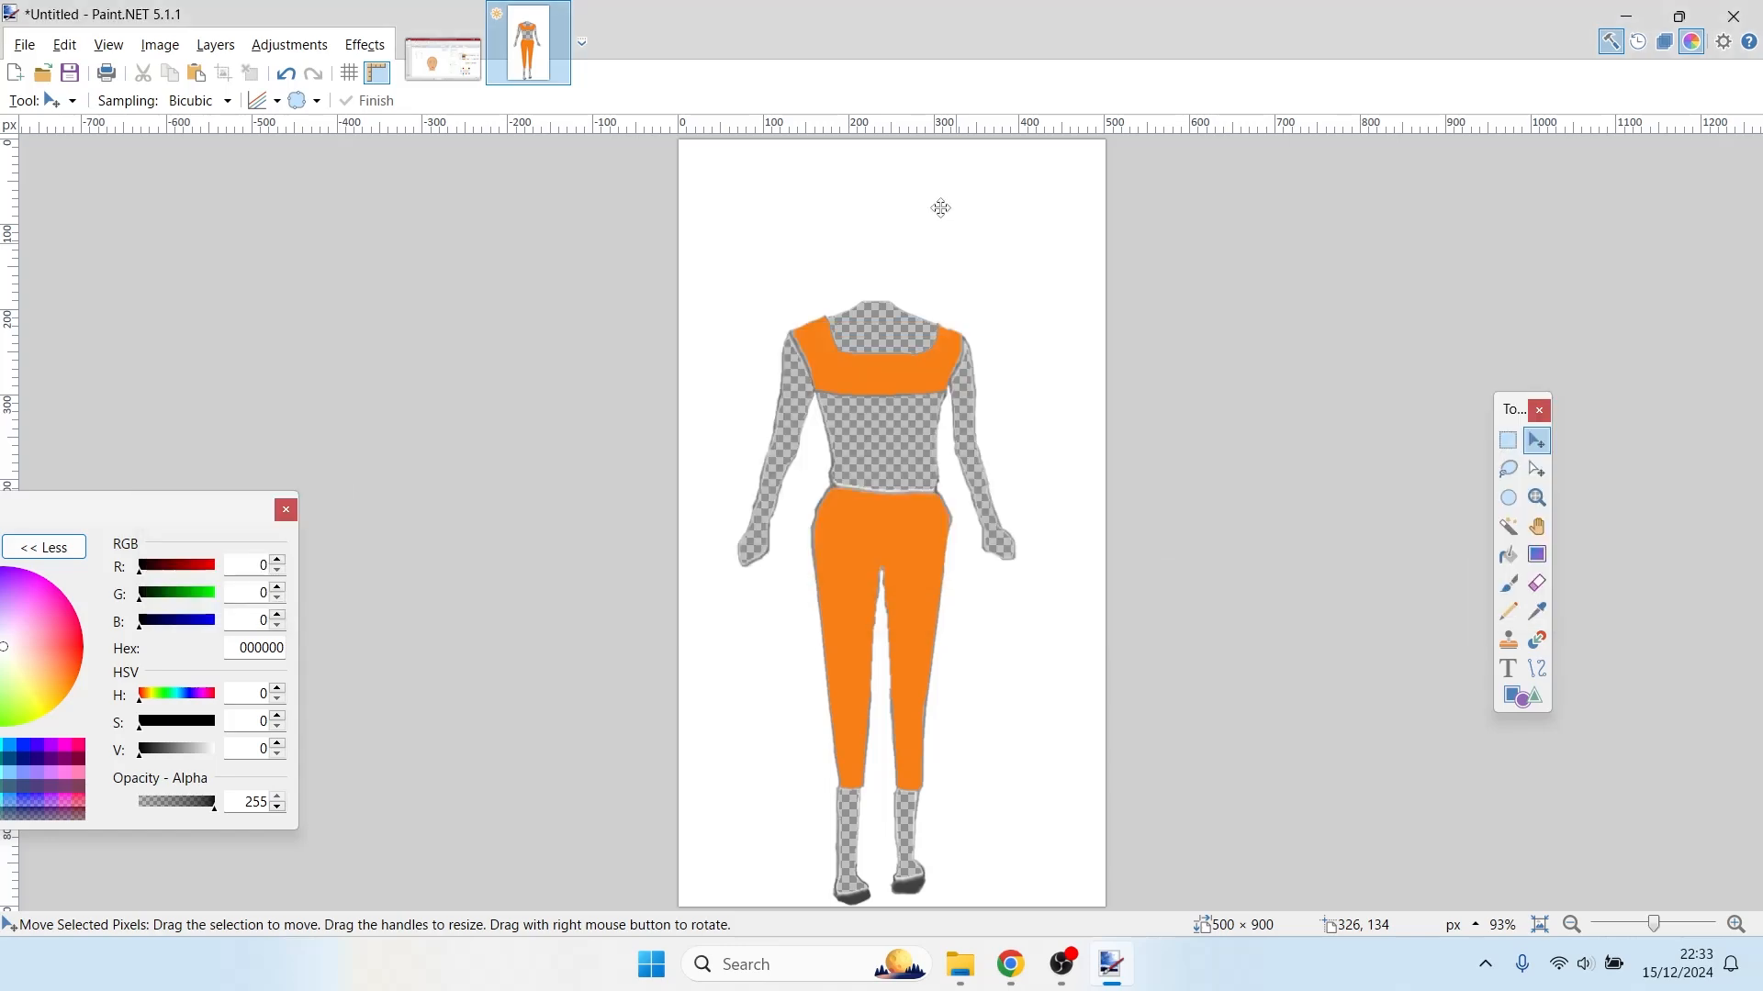
{"action": "left_click", "coordinate": [465, 67]}
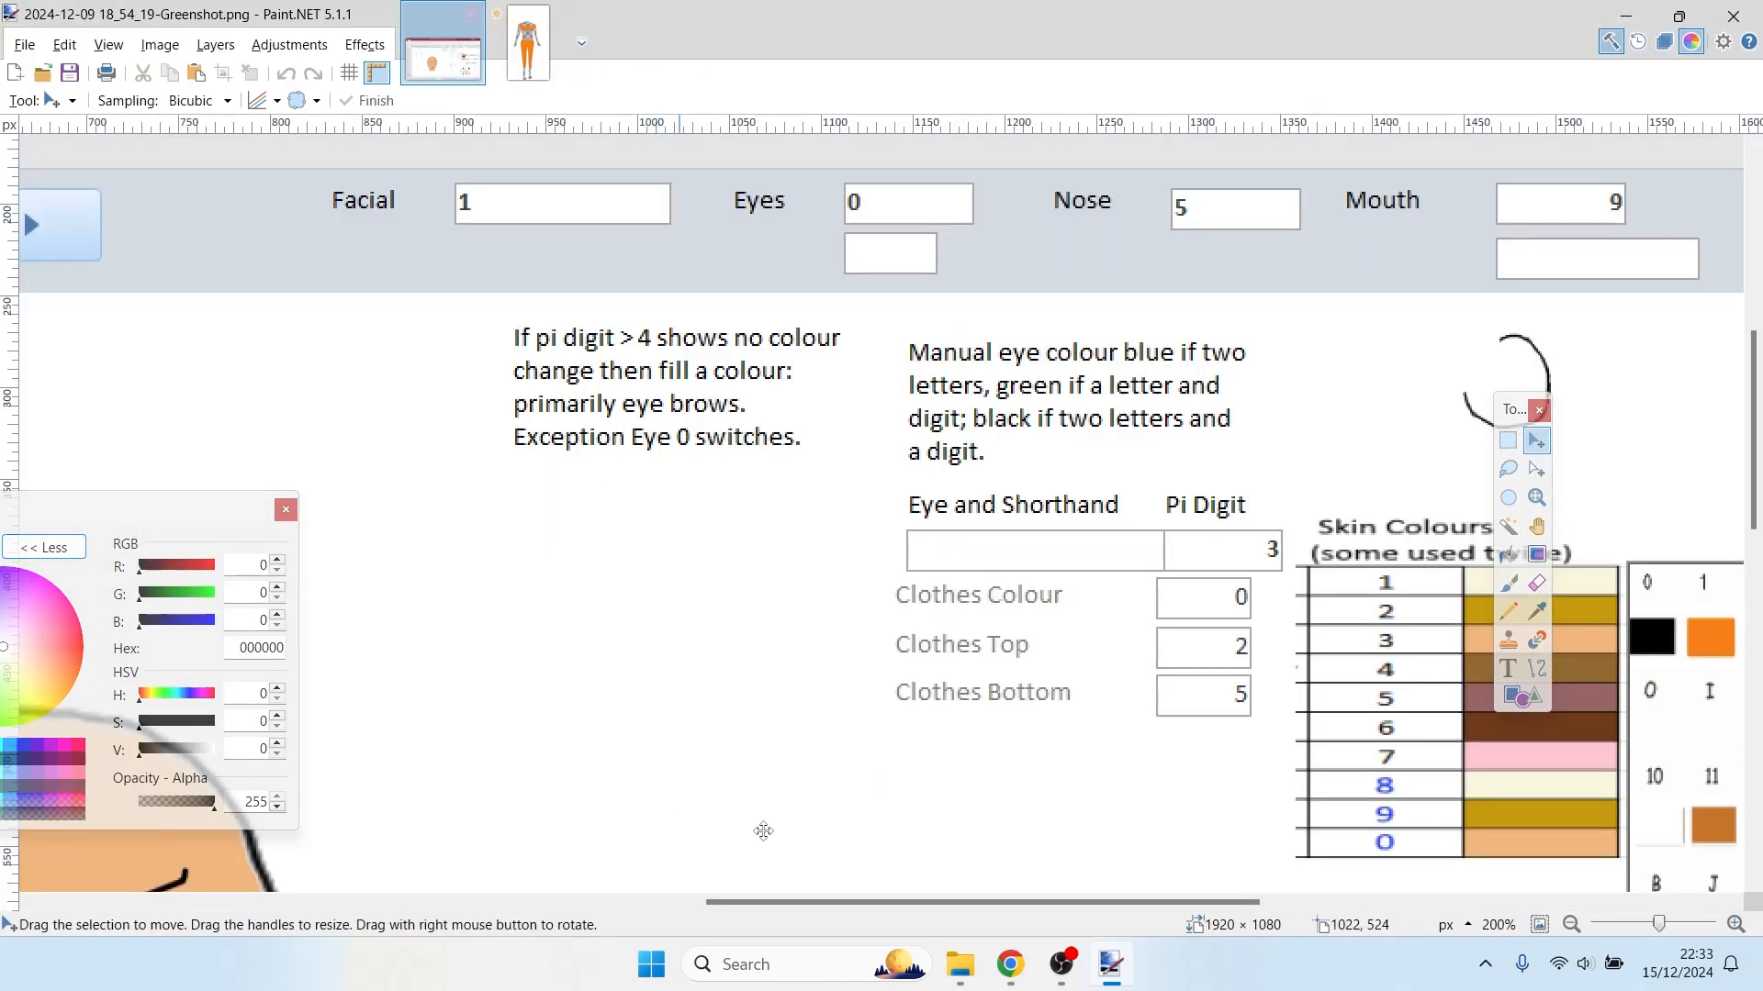
{"action": "scroll", "coordinate": [763, 832], "scroll_direction": "left", "scroll_amount": 5}
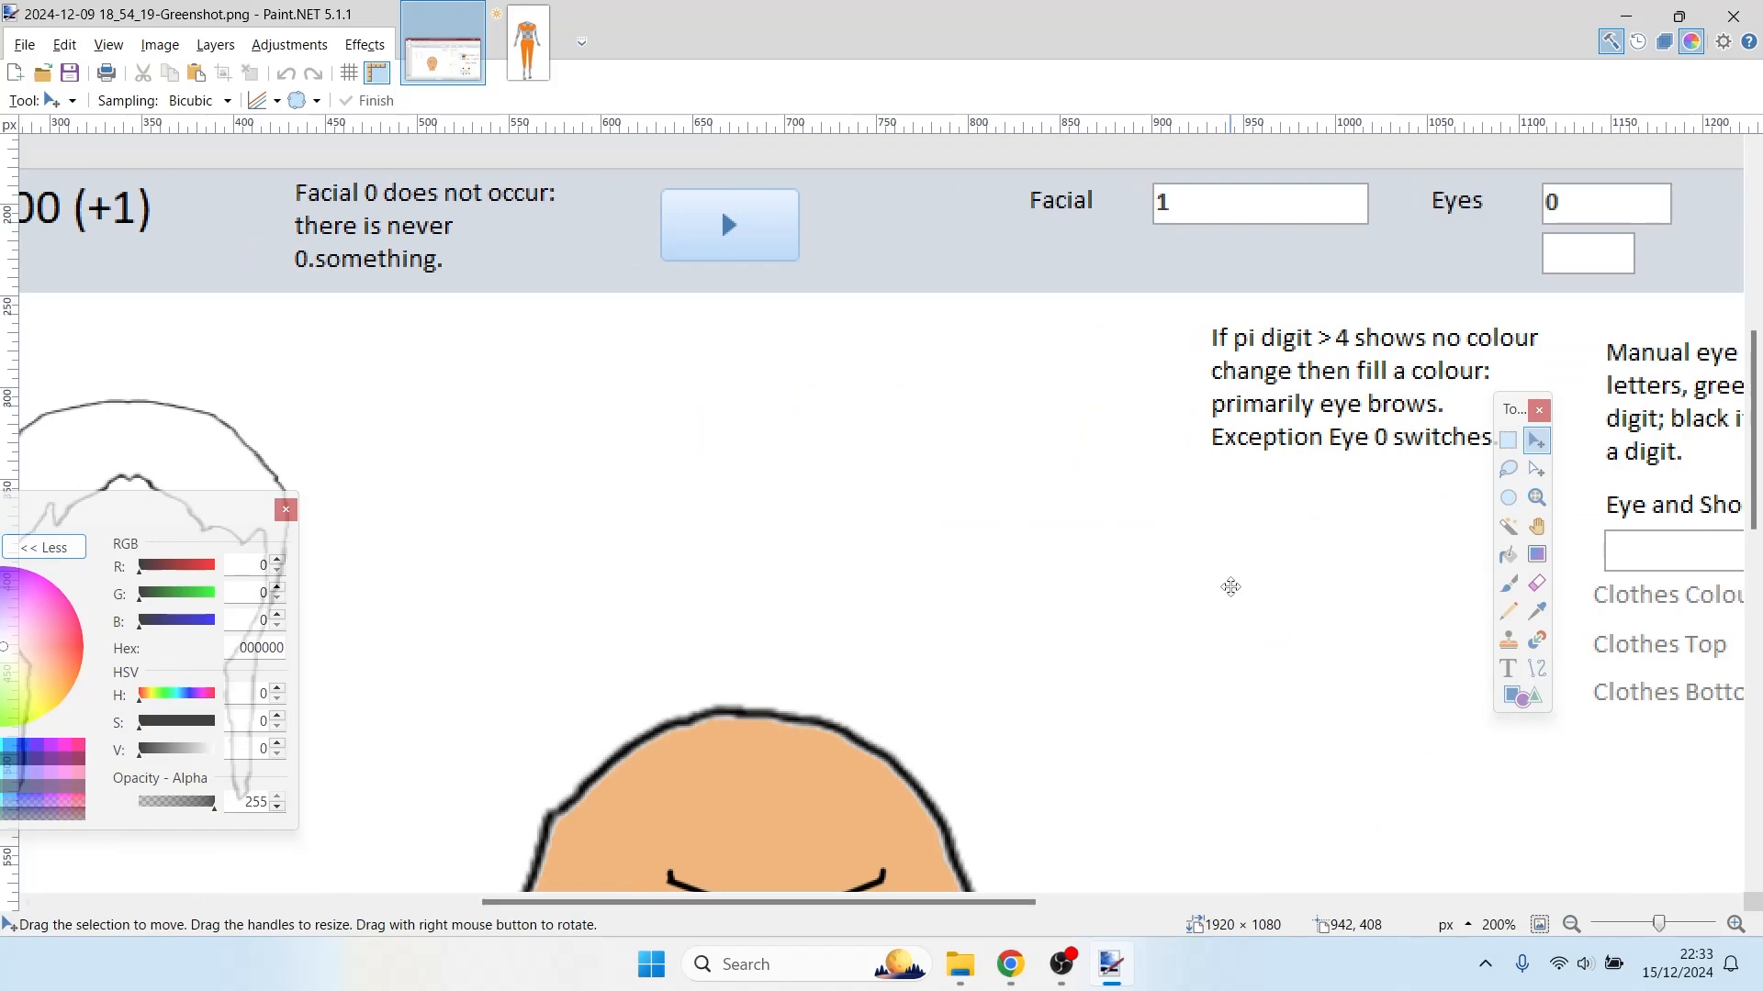
{"action": "scroll", "coordinate": [1231, 586], "scroll_direction": "down", "scroll_amount": 5}
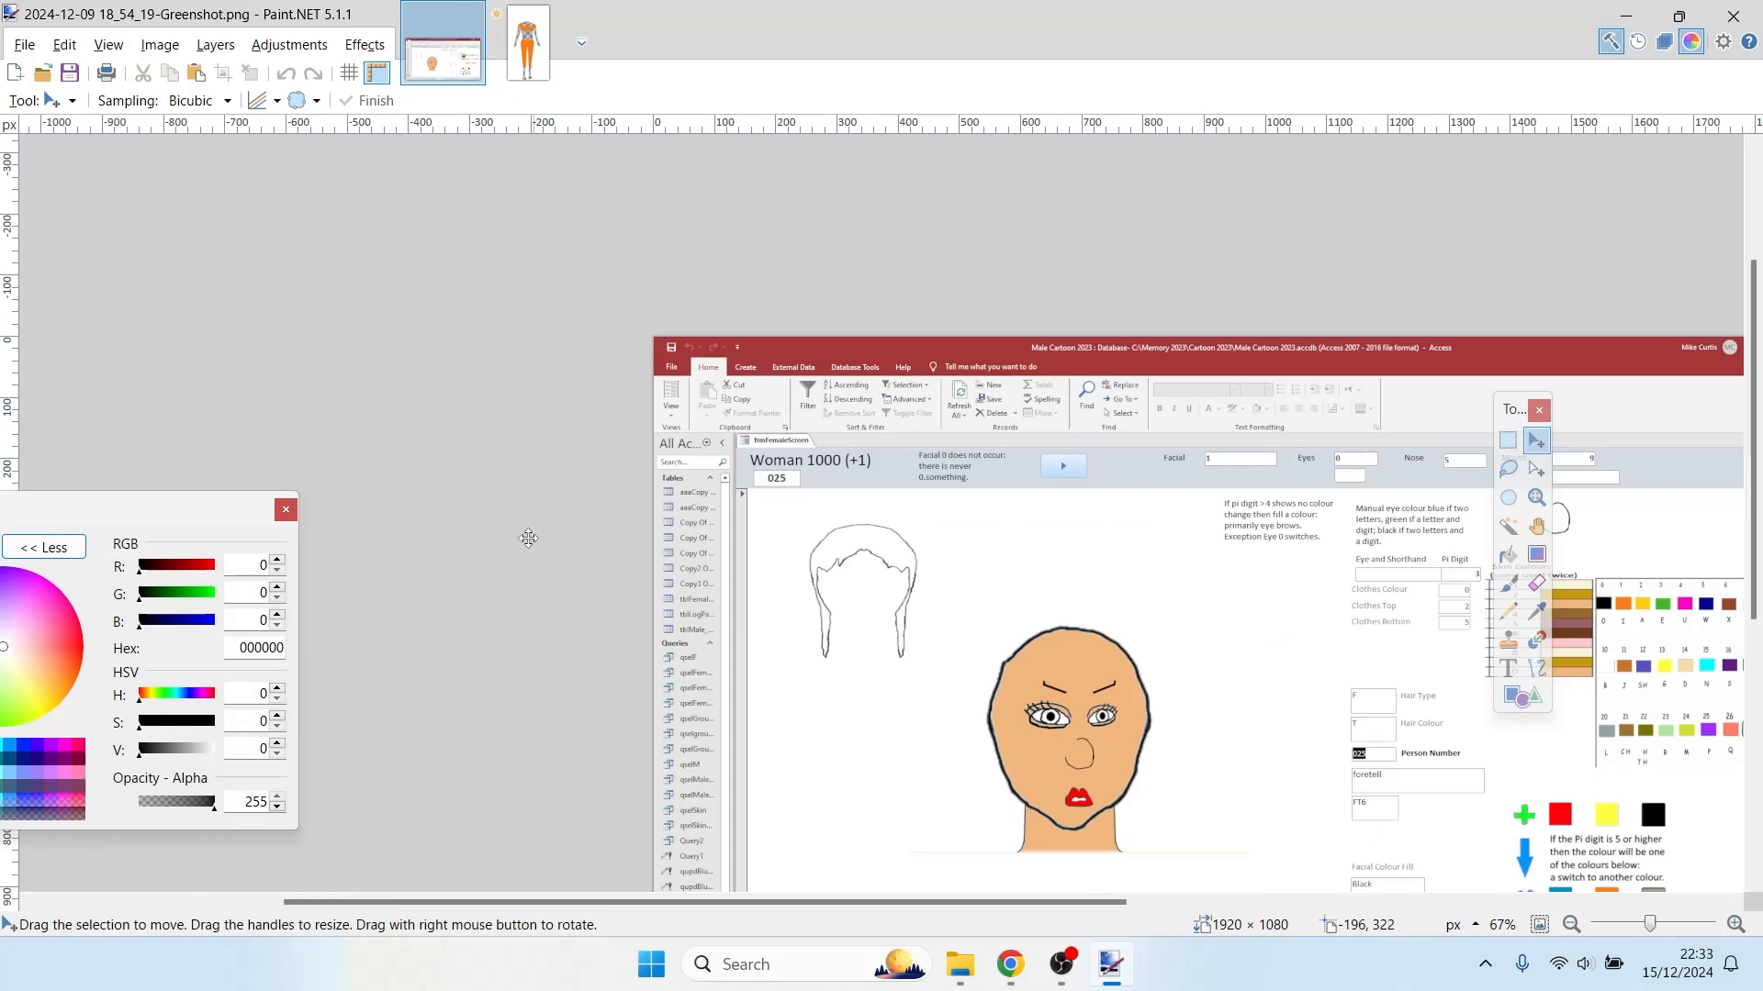
{"action": "left_click_drag", "start_coordinate": [215, 516], "coordinate": [385, 430]}
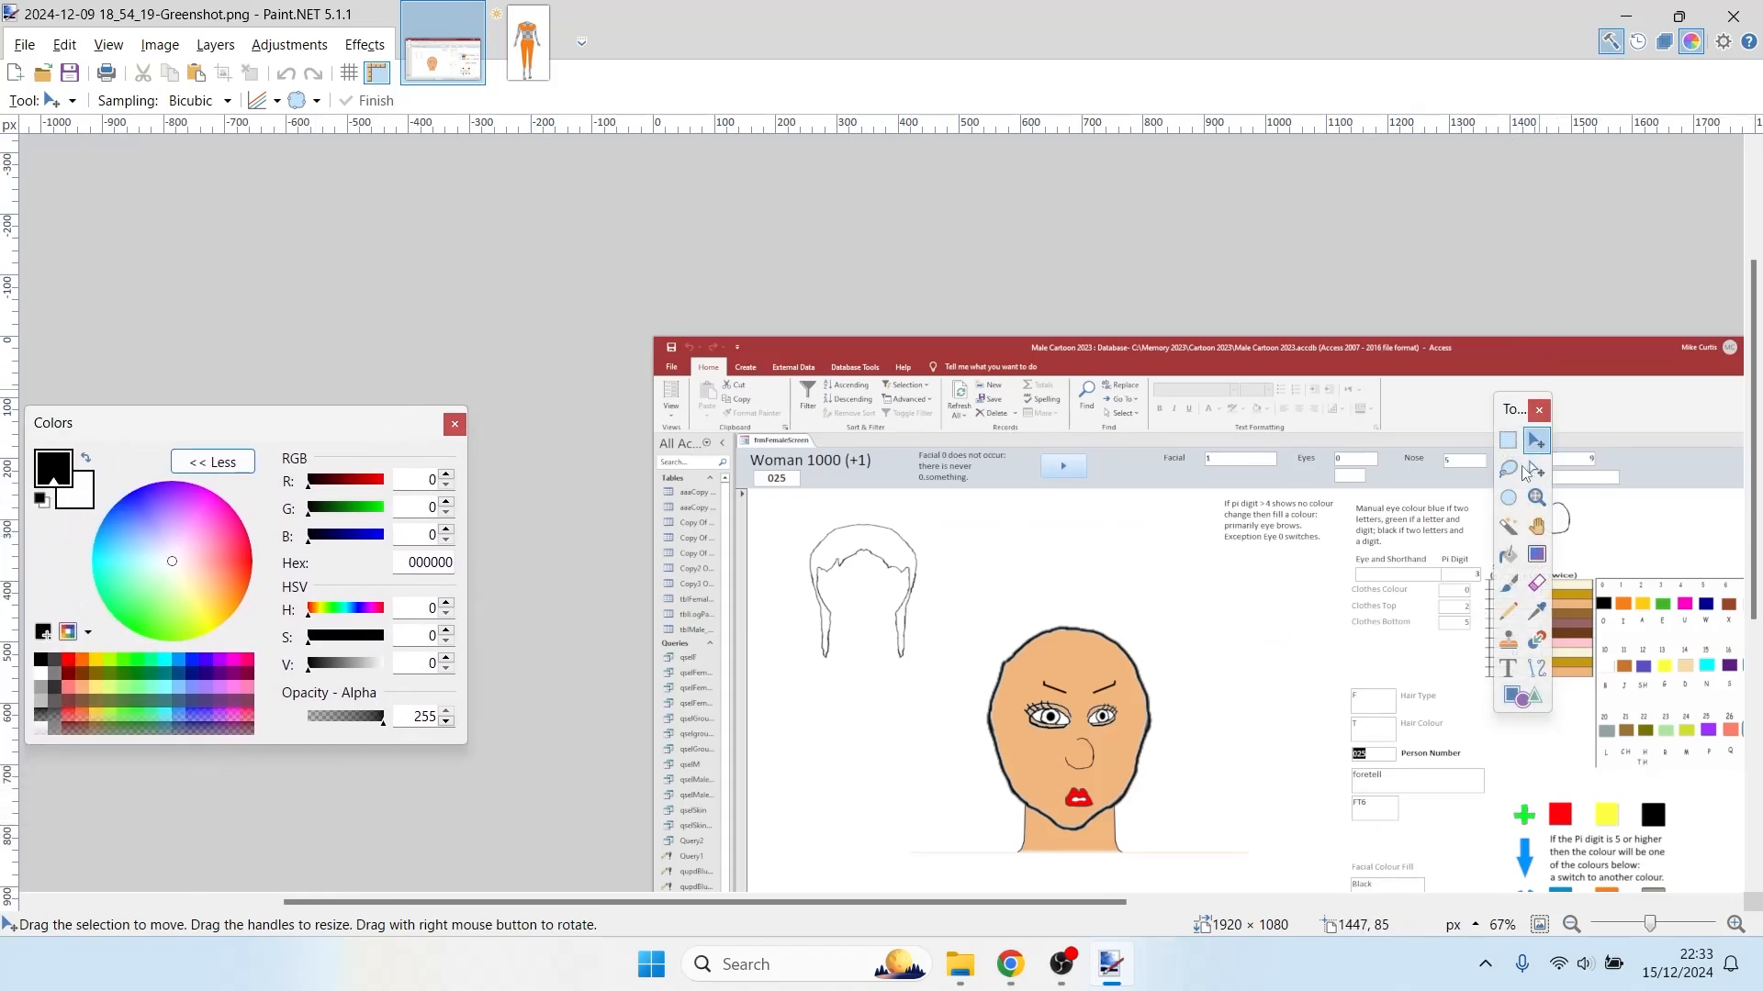
{"action": "left_click", "coordinate": [1508, 441]}
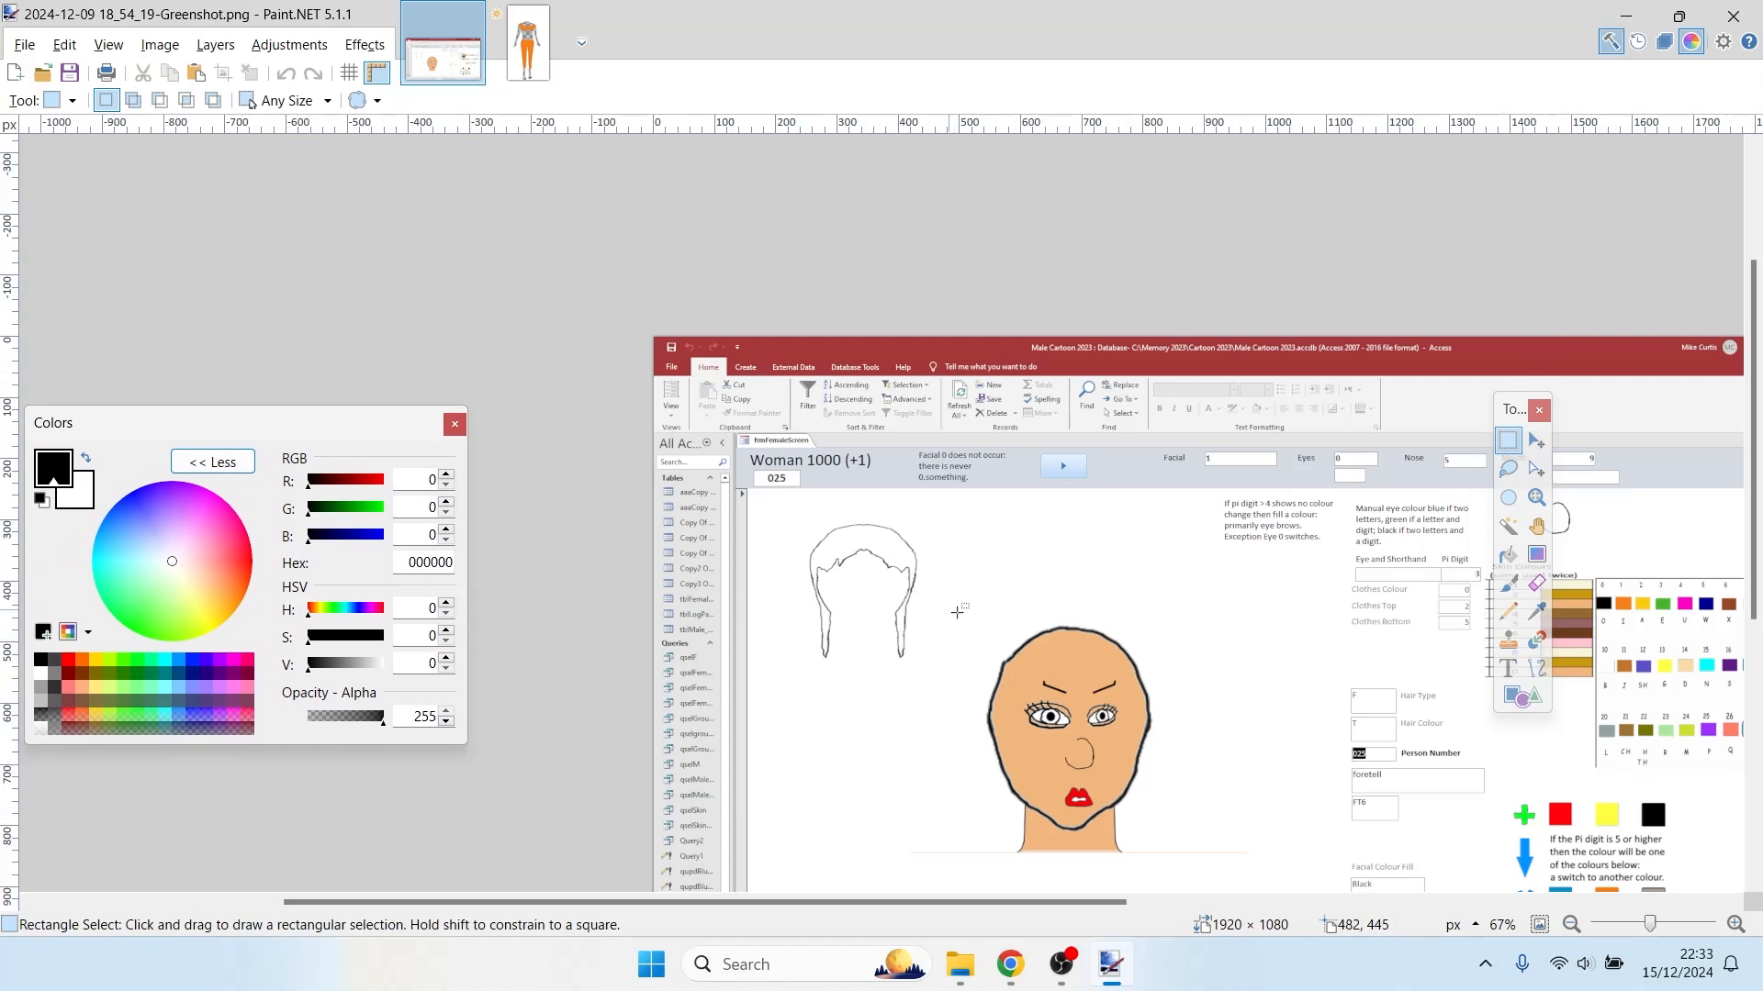
{"action": "left_click_drag", "start_coordinate": [978, 627], "coordinate": [1081, 714]}
{"action": "left_click_drag", "start_coordinate": [1113, 752], "coordinate": [1158, 845]}
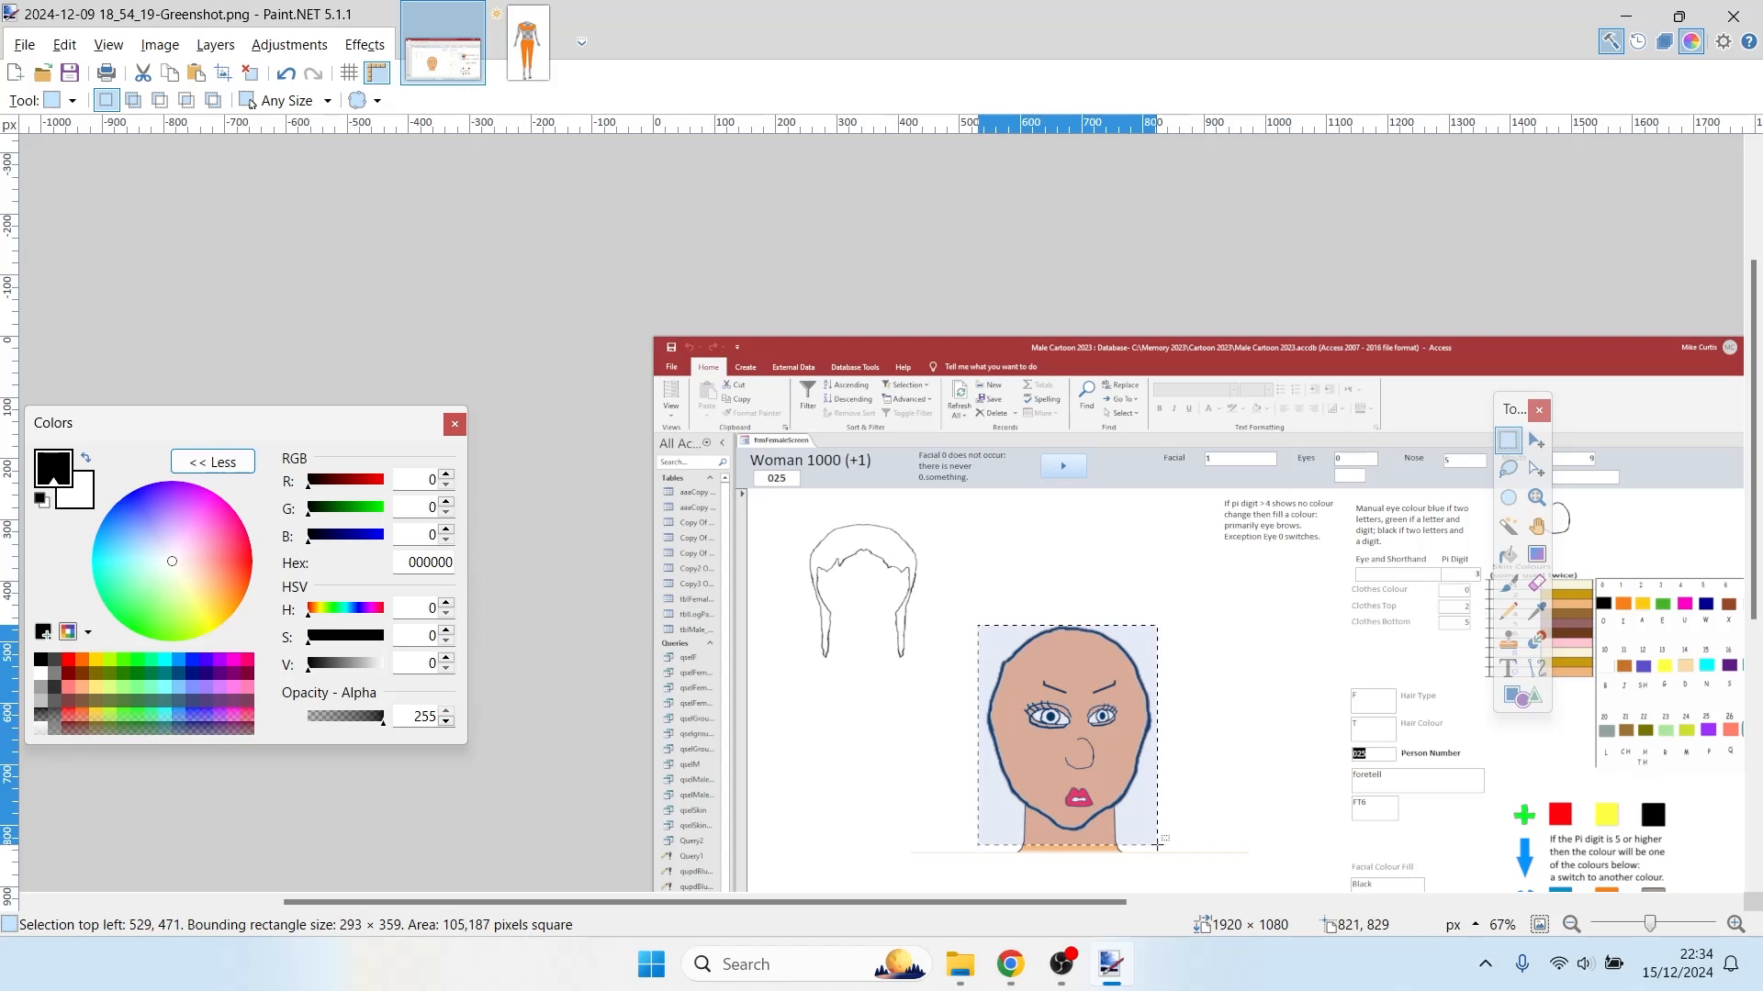
- Paste the head into the untitled outfit image, then shrink it and place it on the body's neck
{"action": "left_click", "coordinate": [540, 64]}
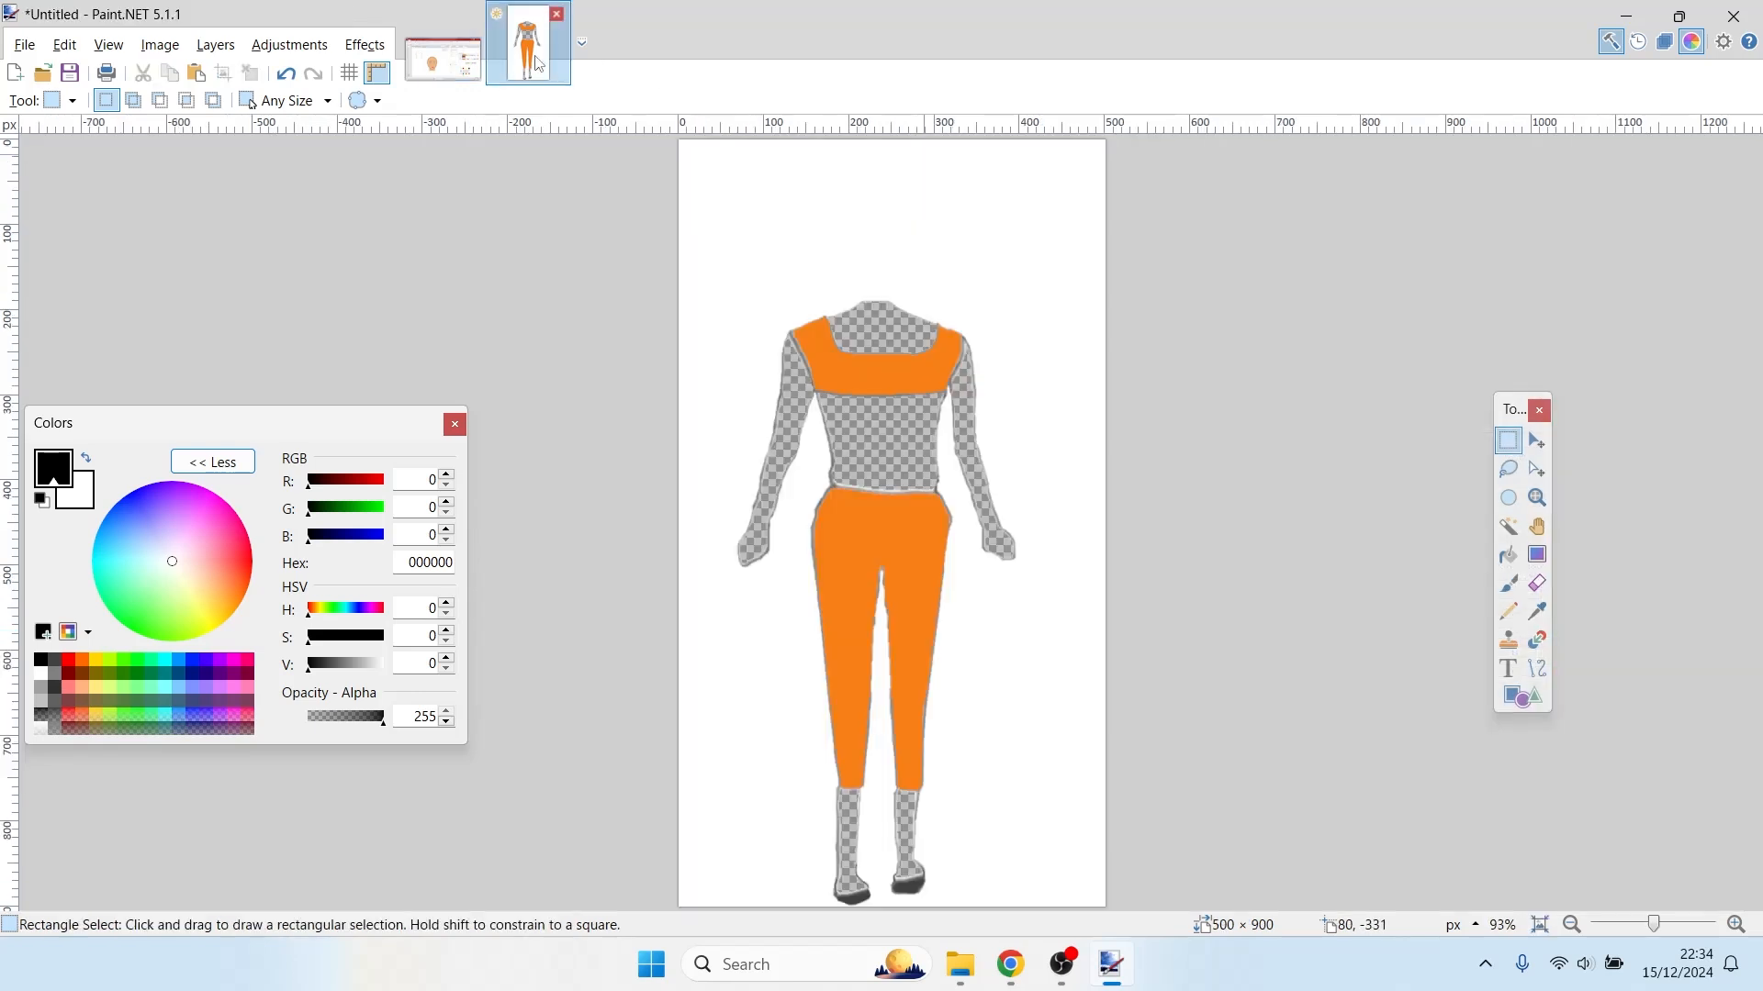
{"action": "key", "text": "ctrl+v"}
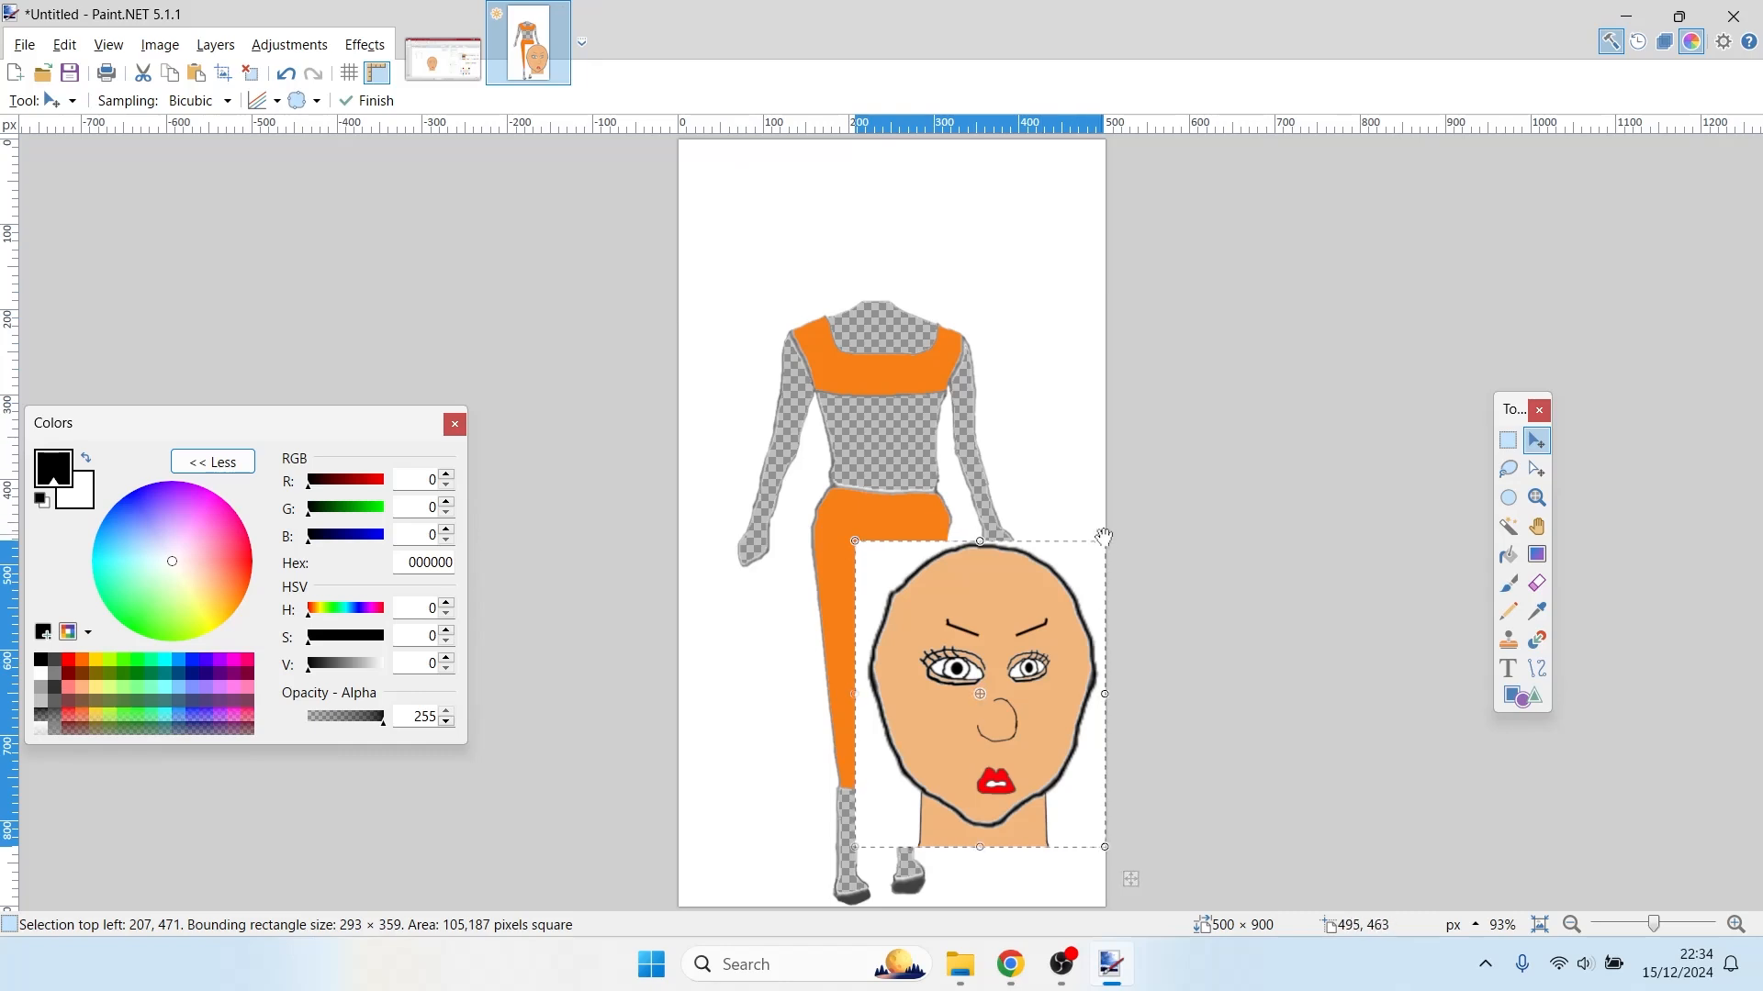
{"action": "left_click_drag", "start_coordinate": [1104, 542], "coordinate": [1017, 663]}
{"action": "left_click_drag", "start_coordinate": [961, 726], "coordinate": [893, 205]}
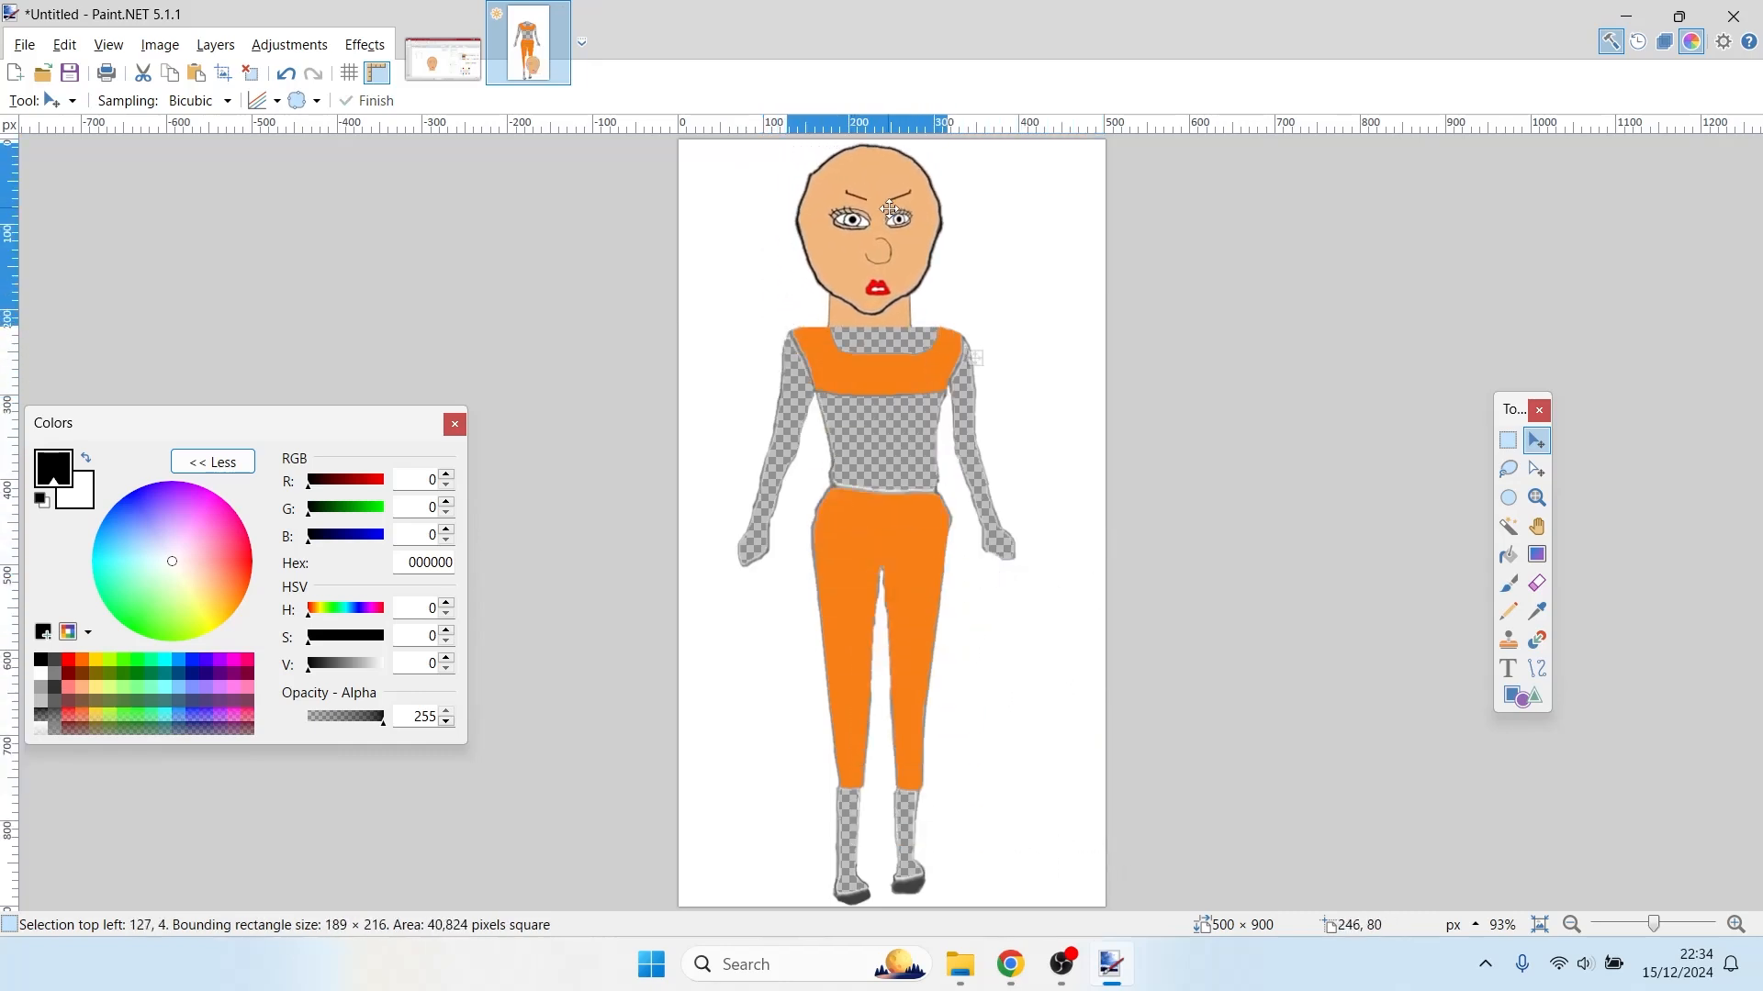
{"action": "left_click_drag", "start_coordinate": [949, 143], "coordinate": [901, 234]}
- Sample the skin colour F2B77F from the face and try to fill the body's bare skin areas with it
{"action": "key", "text": "k"}
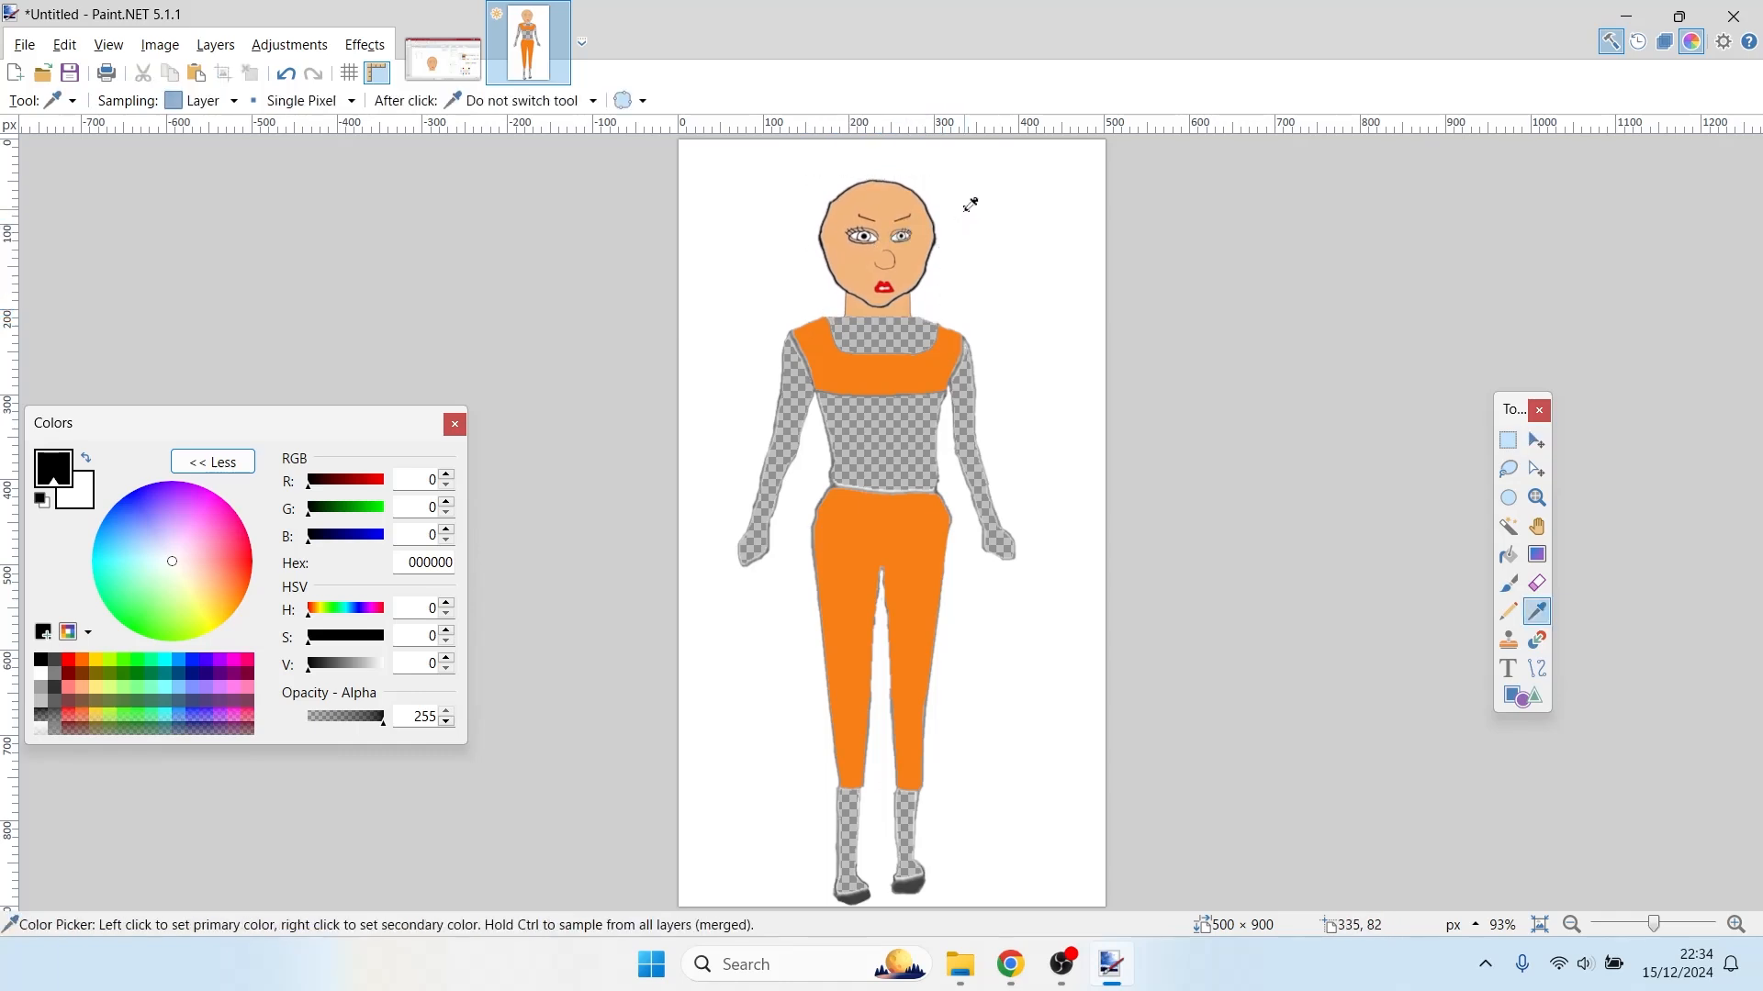
{"action": "left_click", "coordinate": [913, 254]}
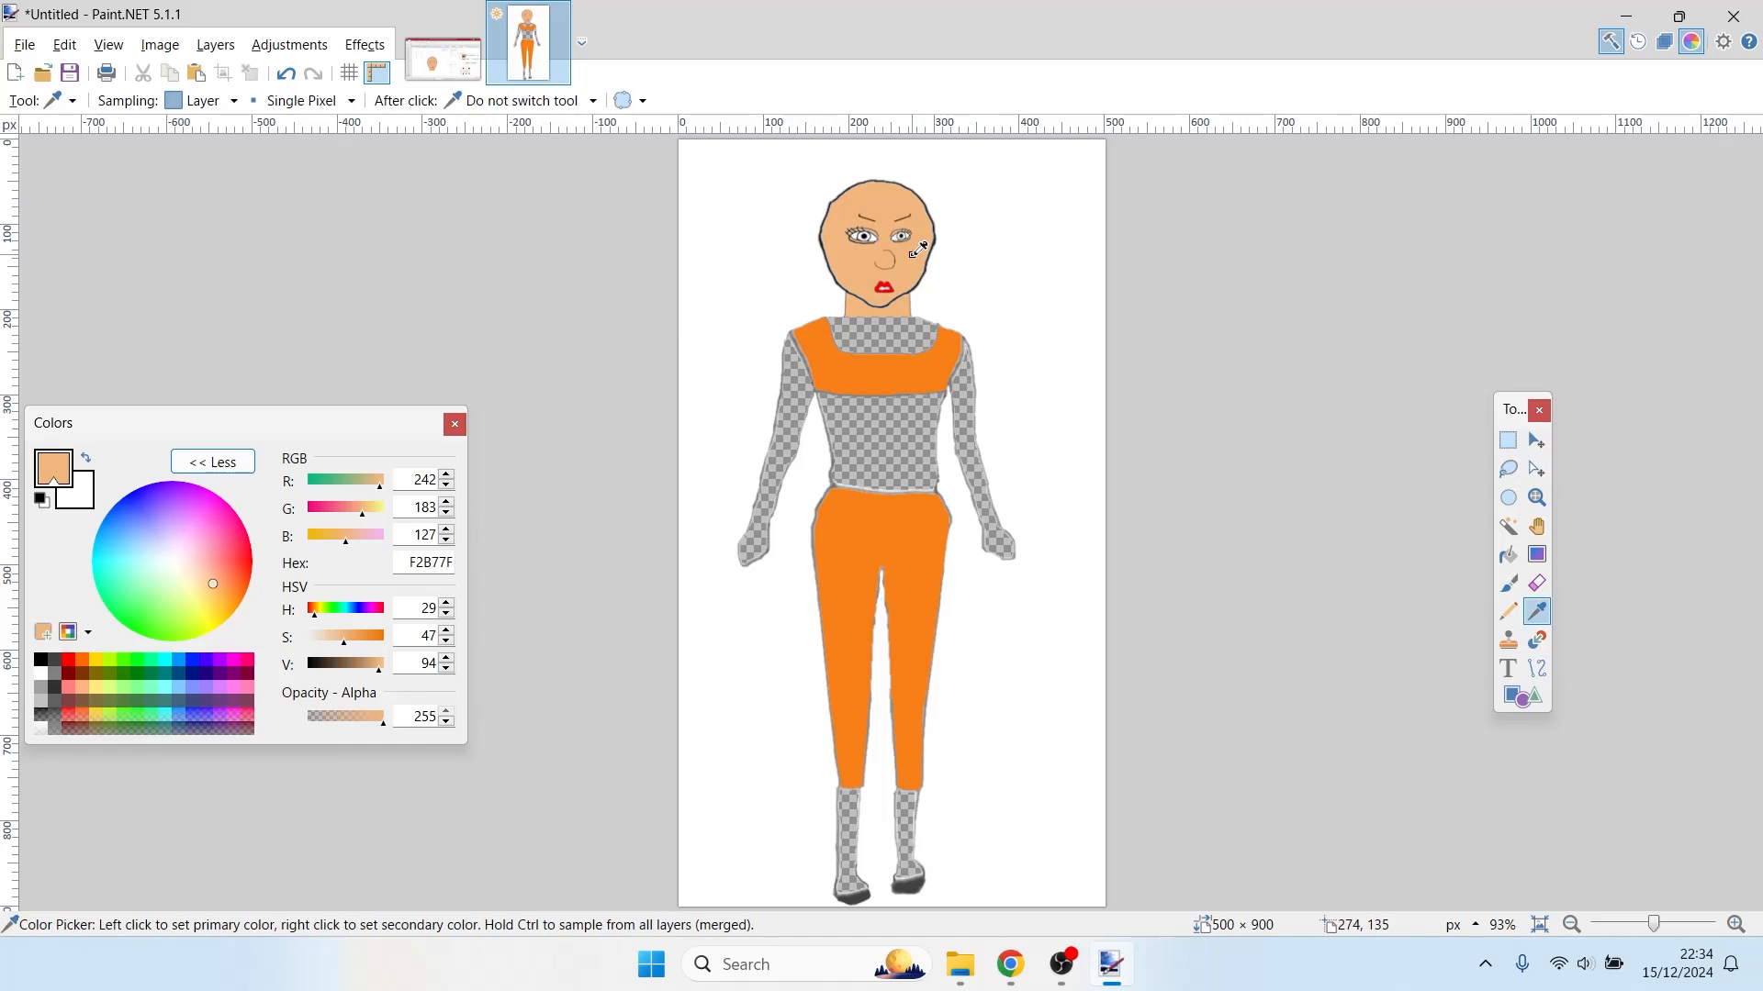
{"action": "key", "text": "f"}
{"action": "left_click", "coordinate": [909, 367]}
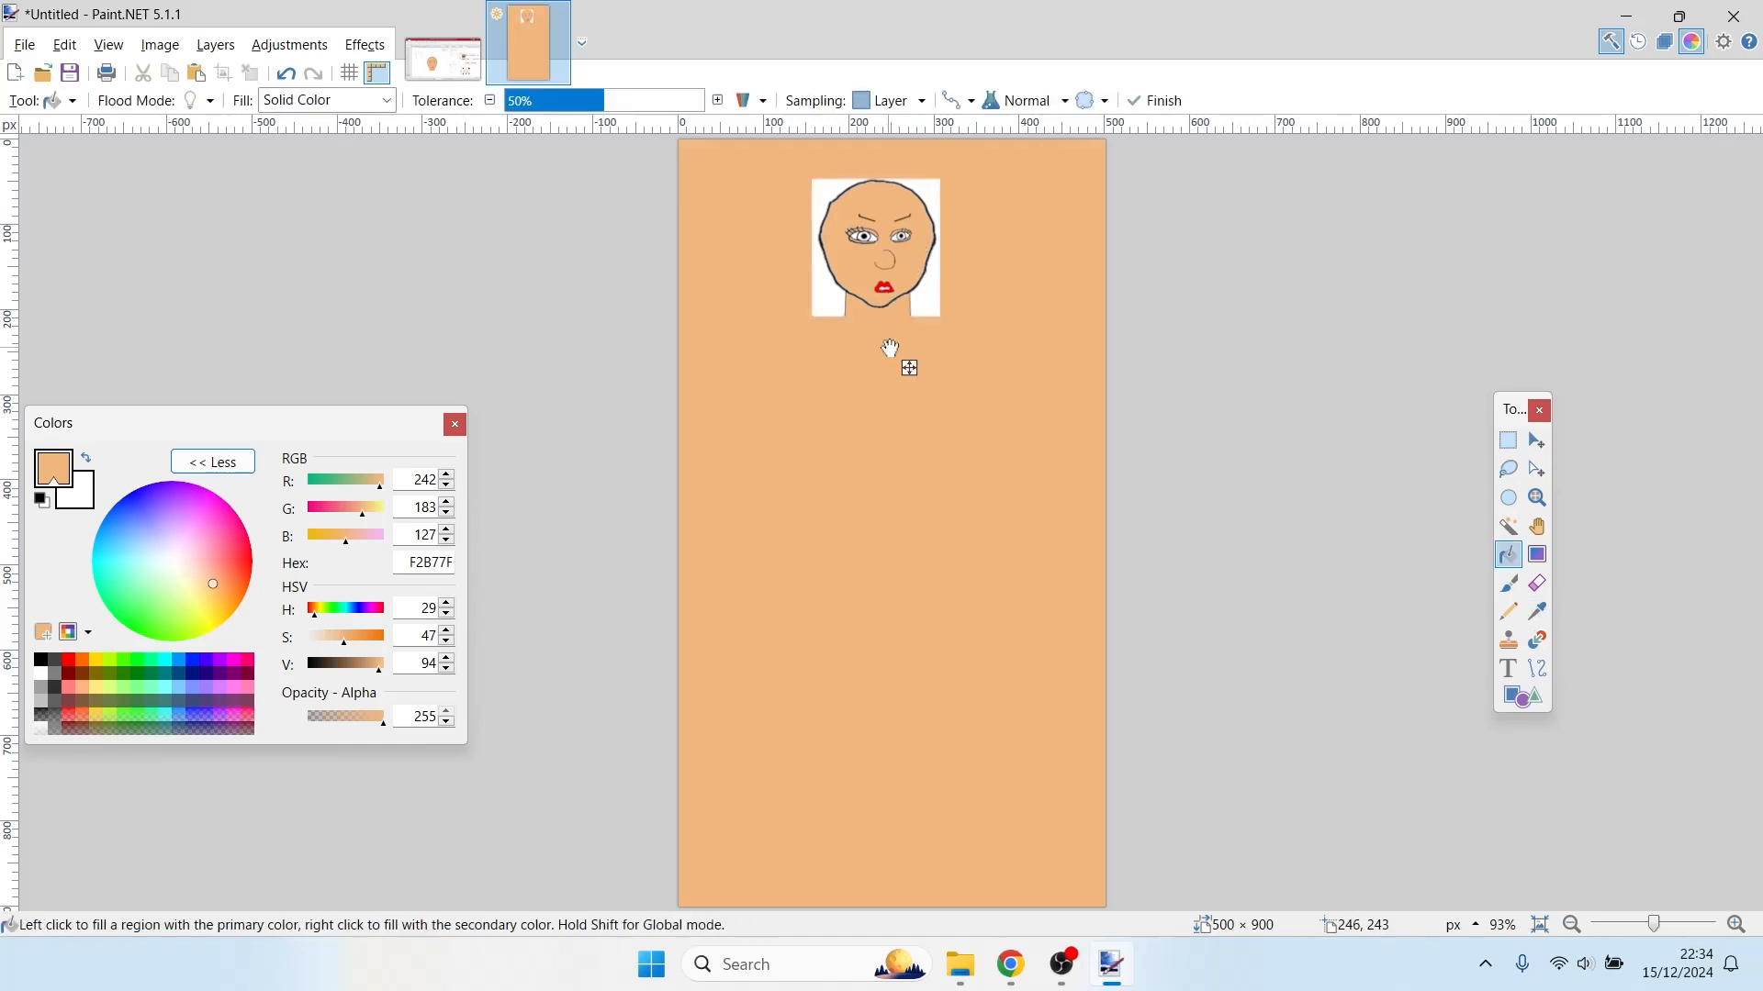
- Undo the fill that covered the canvas and fill the neckline, midriff, both arms and both lower legs with the F2B77F skin colour
{"action": "key", "text": "ctrl+z"}
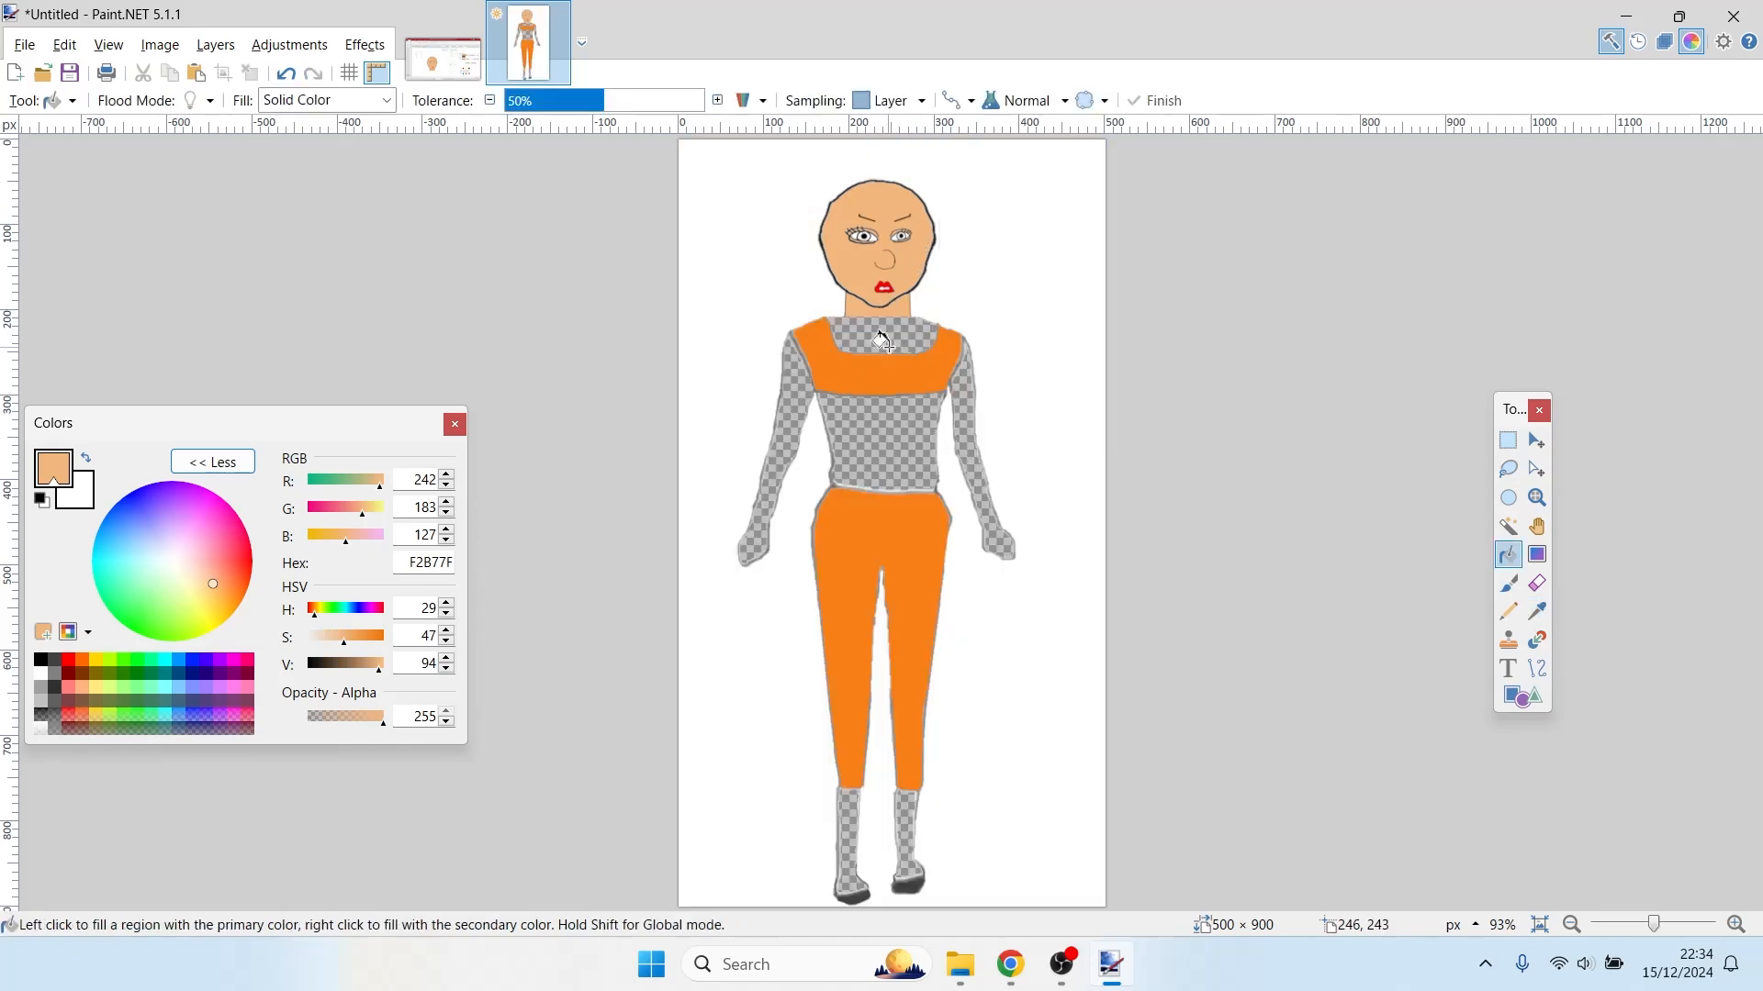
{"action": "key", "text": "k"}
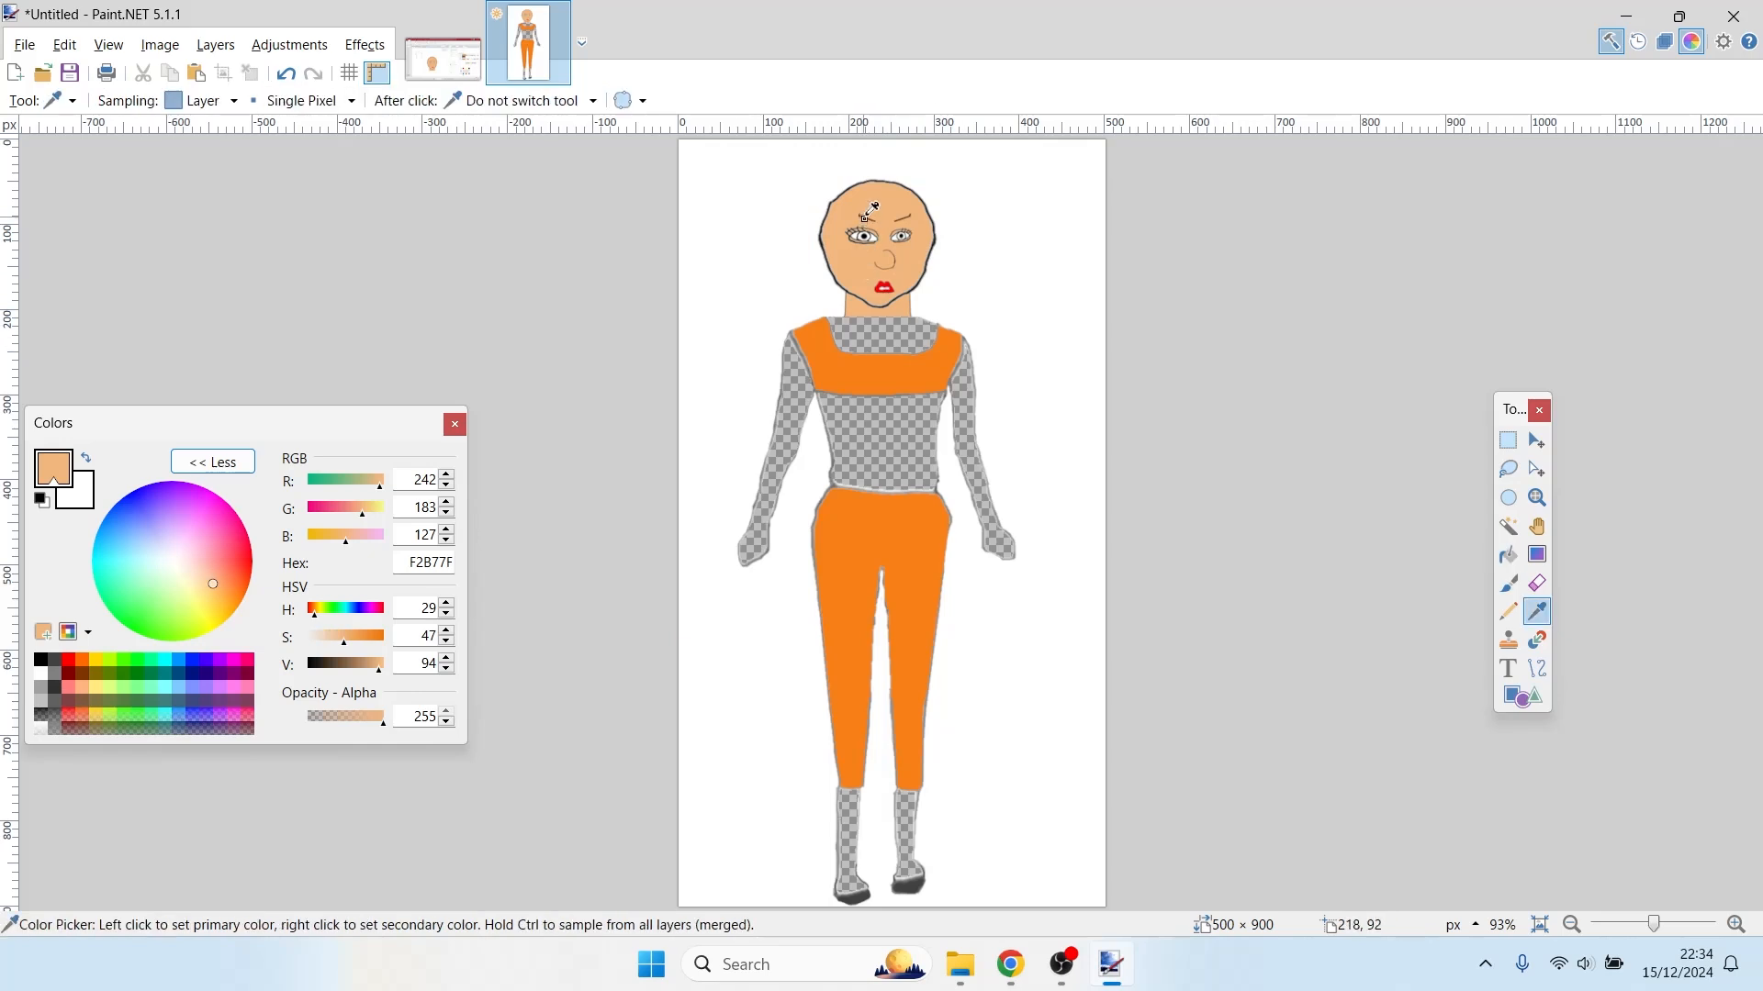
{"action": "key", "text": "f"}
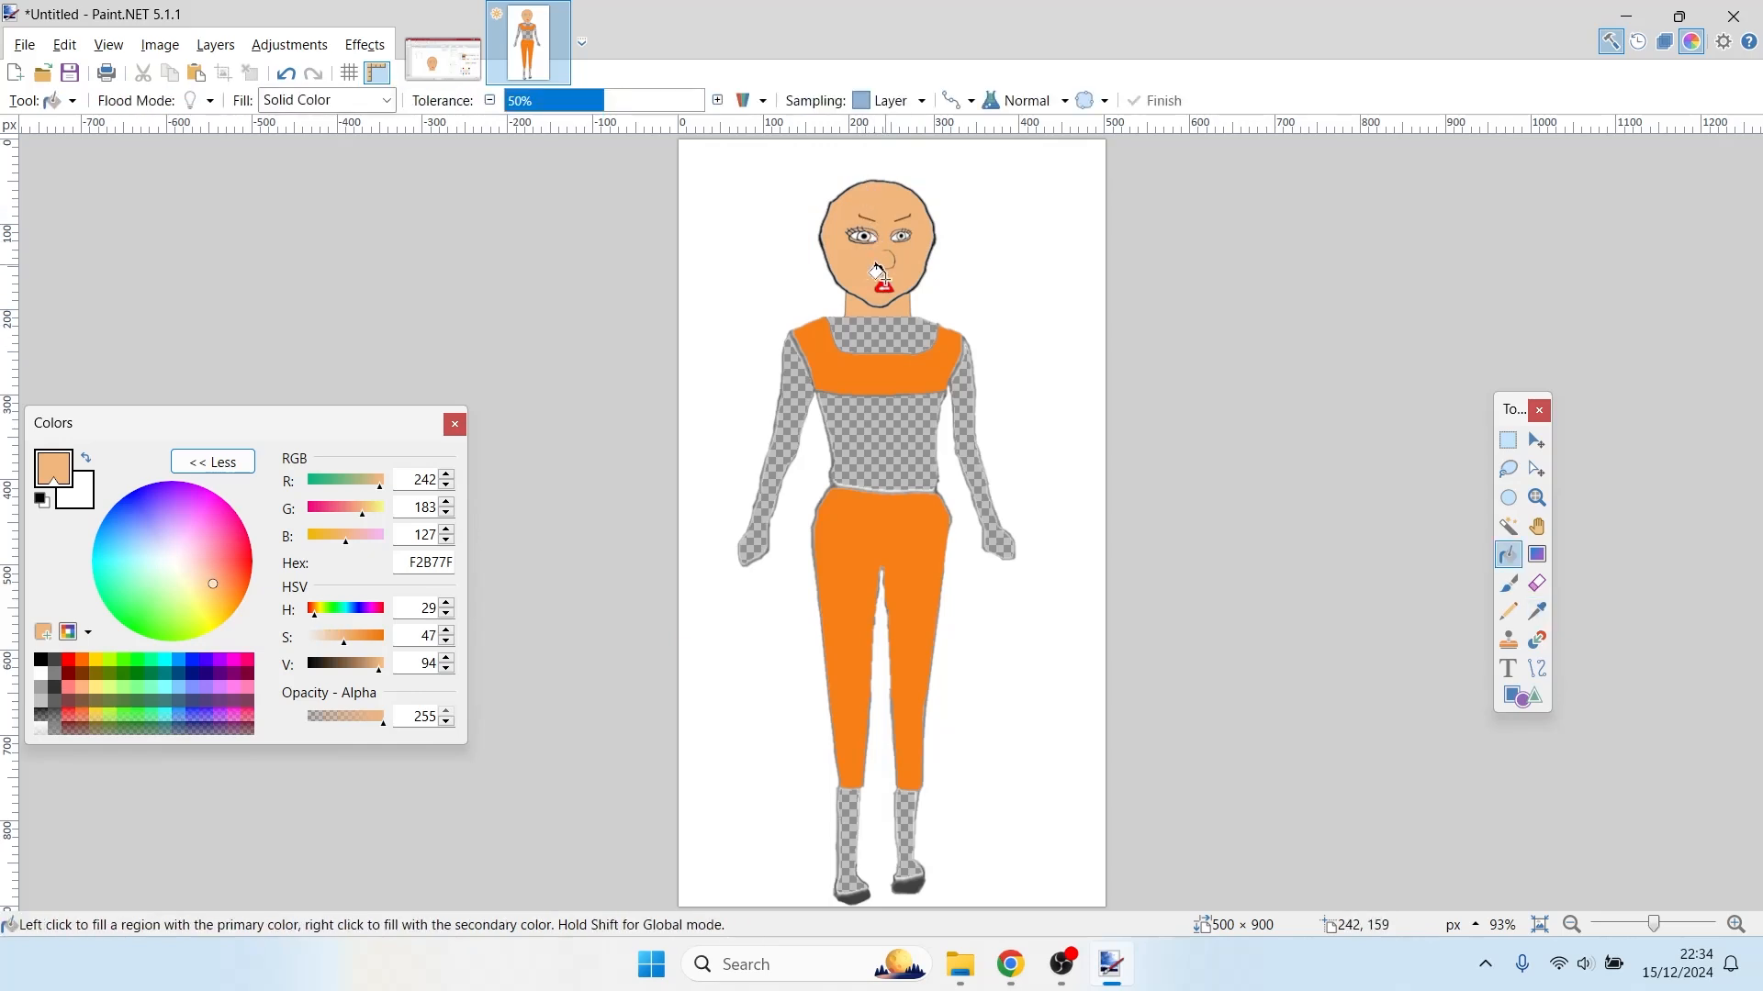
{"action": "left_click", "coordinate": [878, 340]}
{"action": "left_click", "coordinate": [884, 440]}
{"action": "left_click", "coordinate": [787, 376]}
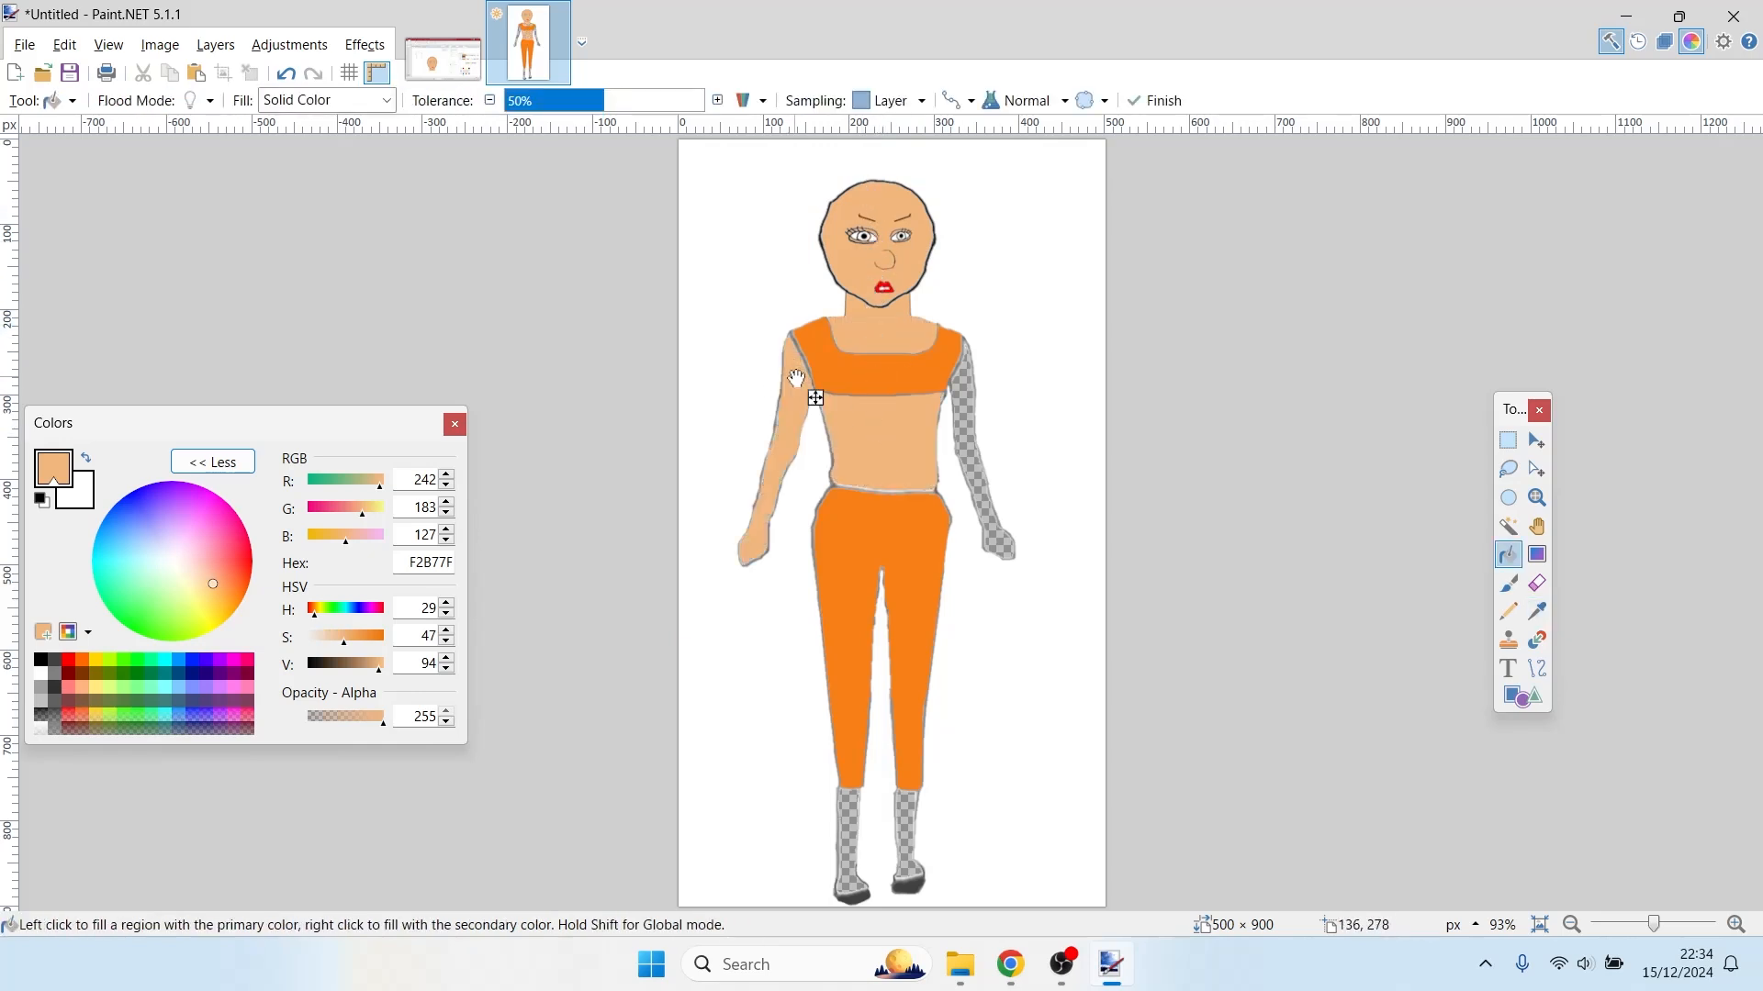
{"action": "left_click", "coordinate": [959, 369]}
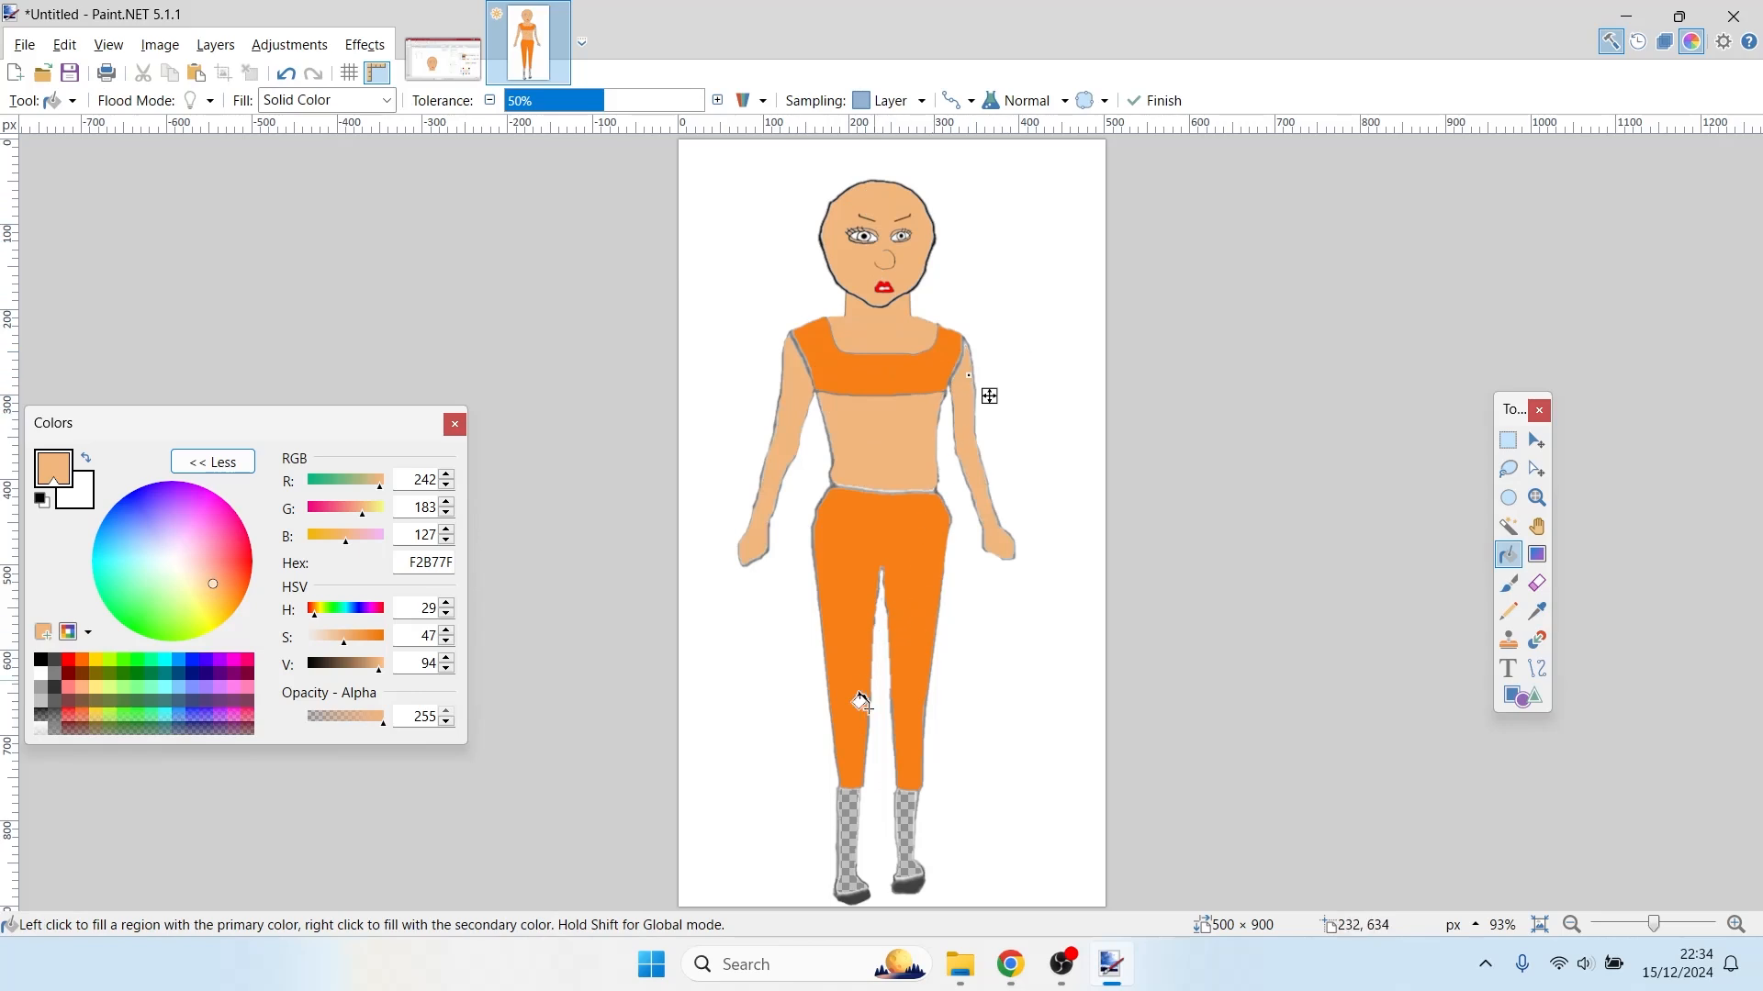
{"action": "left_click", "coordinate": [847, 806]}
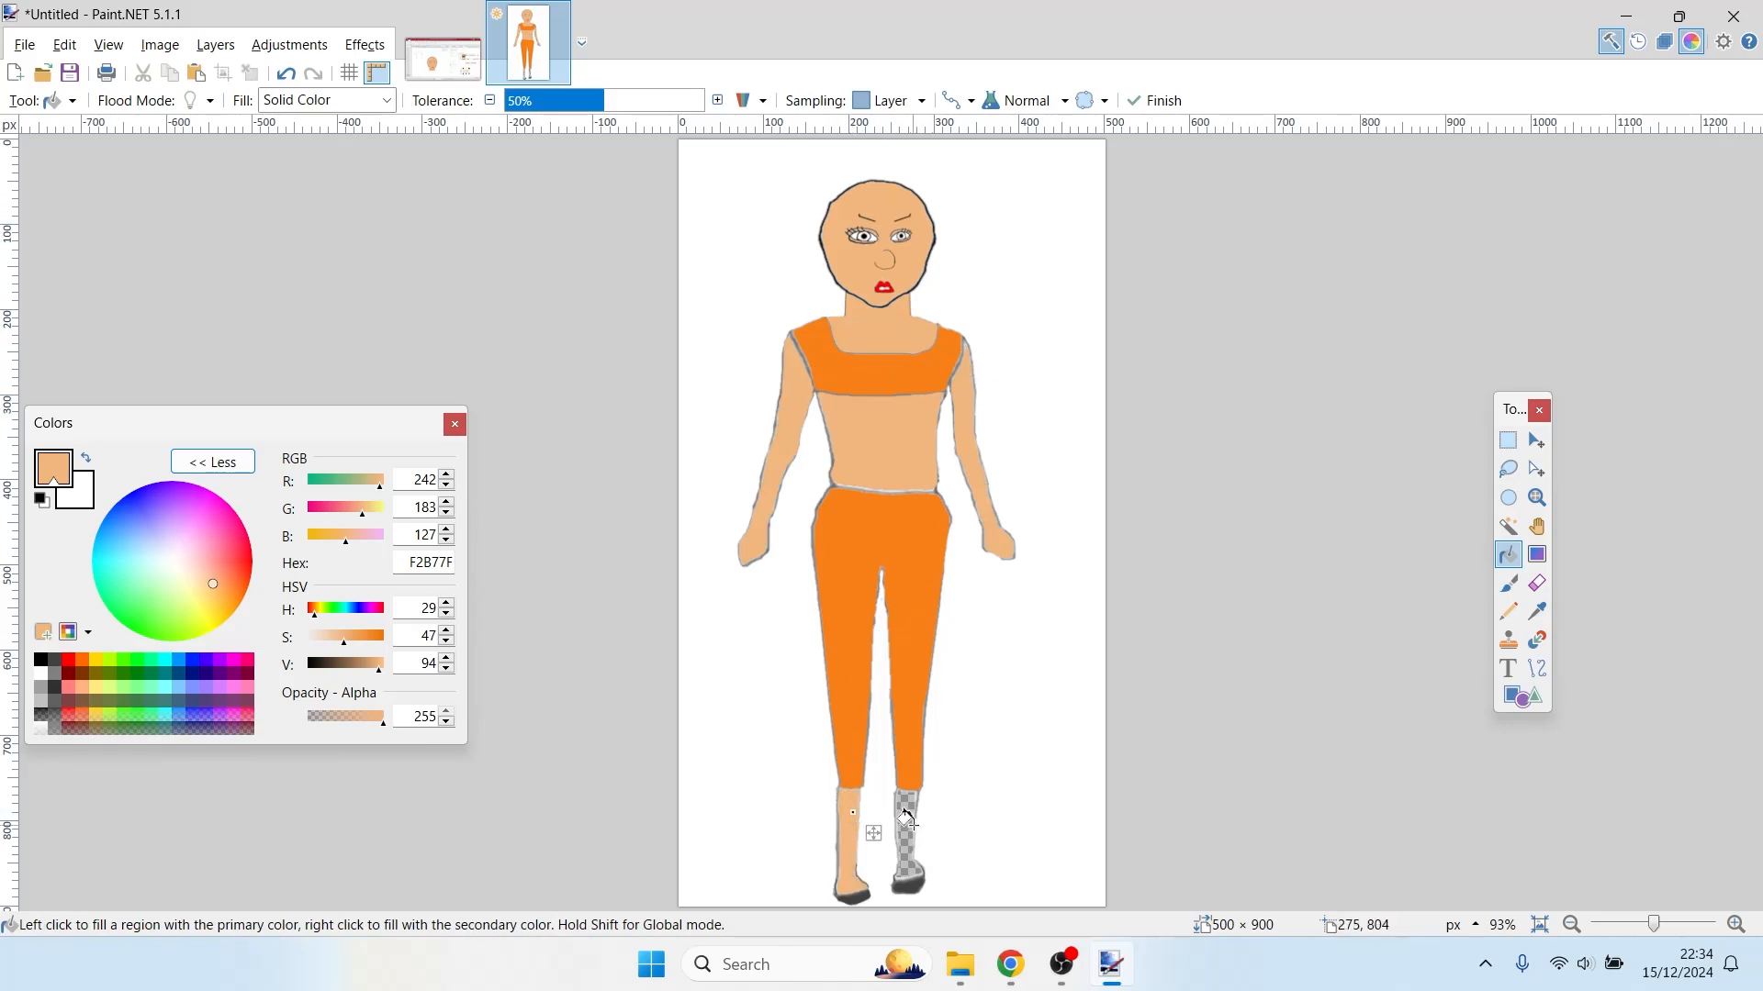
{"action": "left_click", "coordinate": [910, 824]}
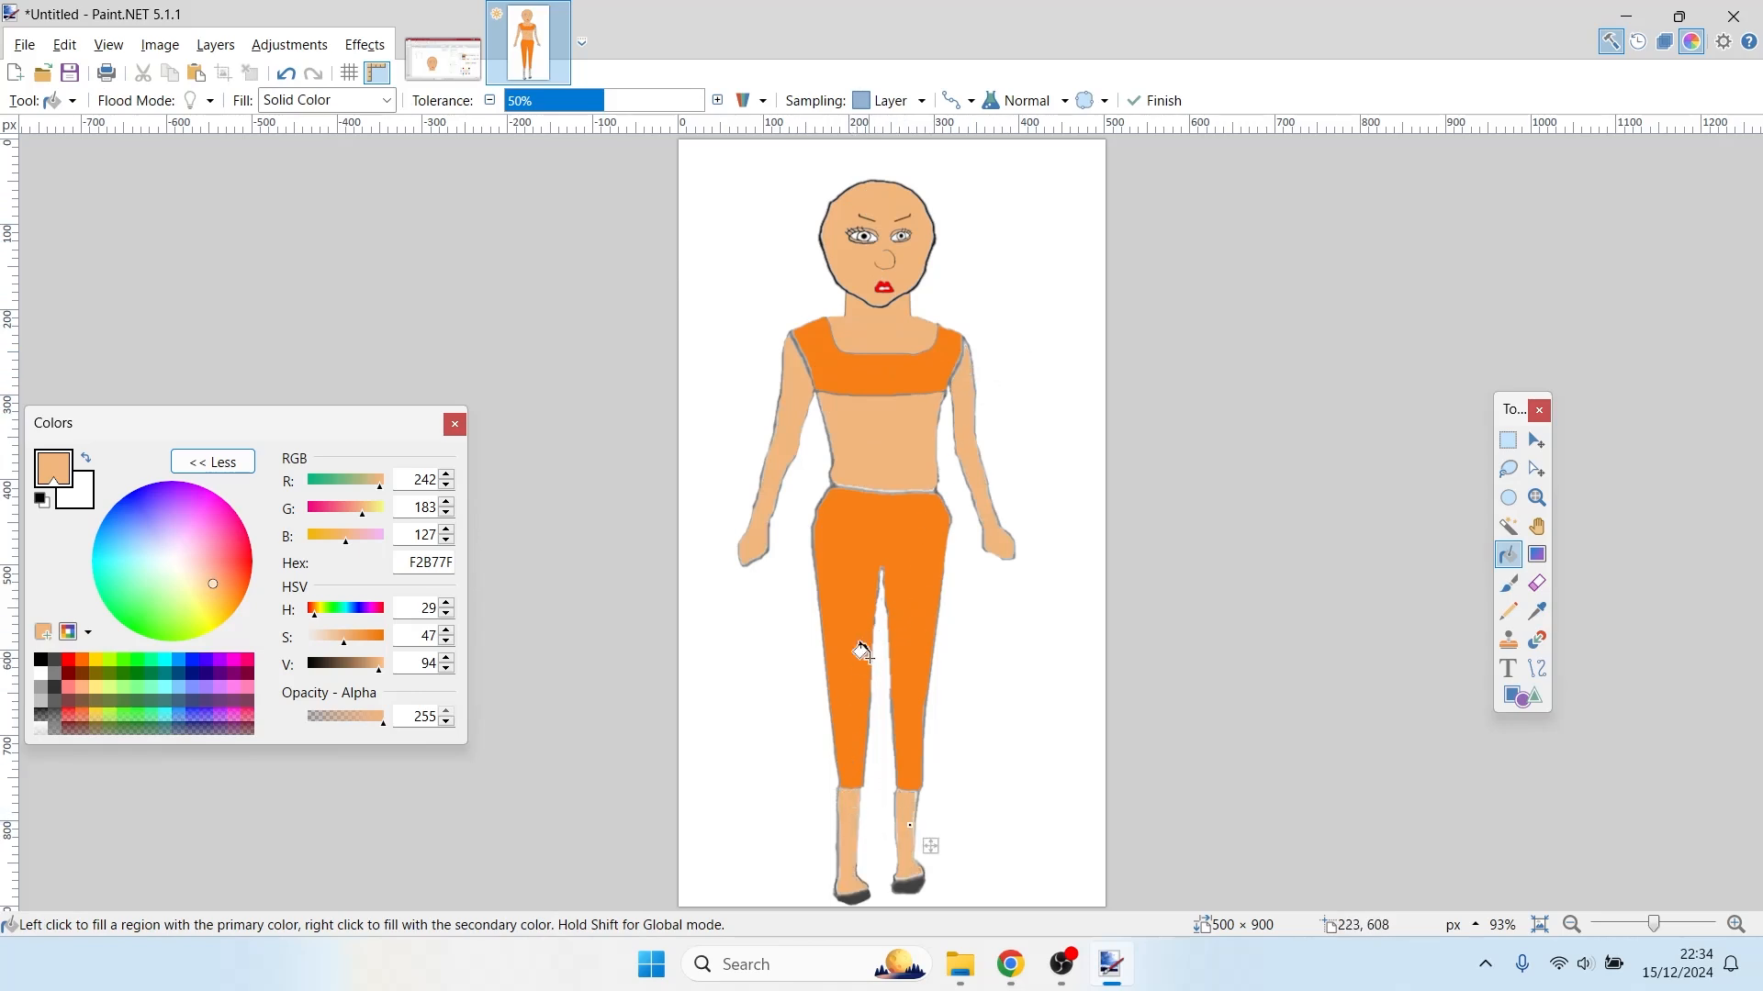
{"action": "scroll", "coordinate": [863, 652], "scroll_direction": "up", "scroll_amount": 3}
{"action": "scroll", "coordinate": [863, 652], "scroll_direction": "down", "scroll_amount": 5}
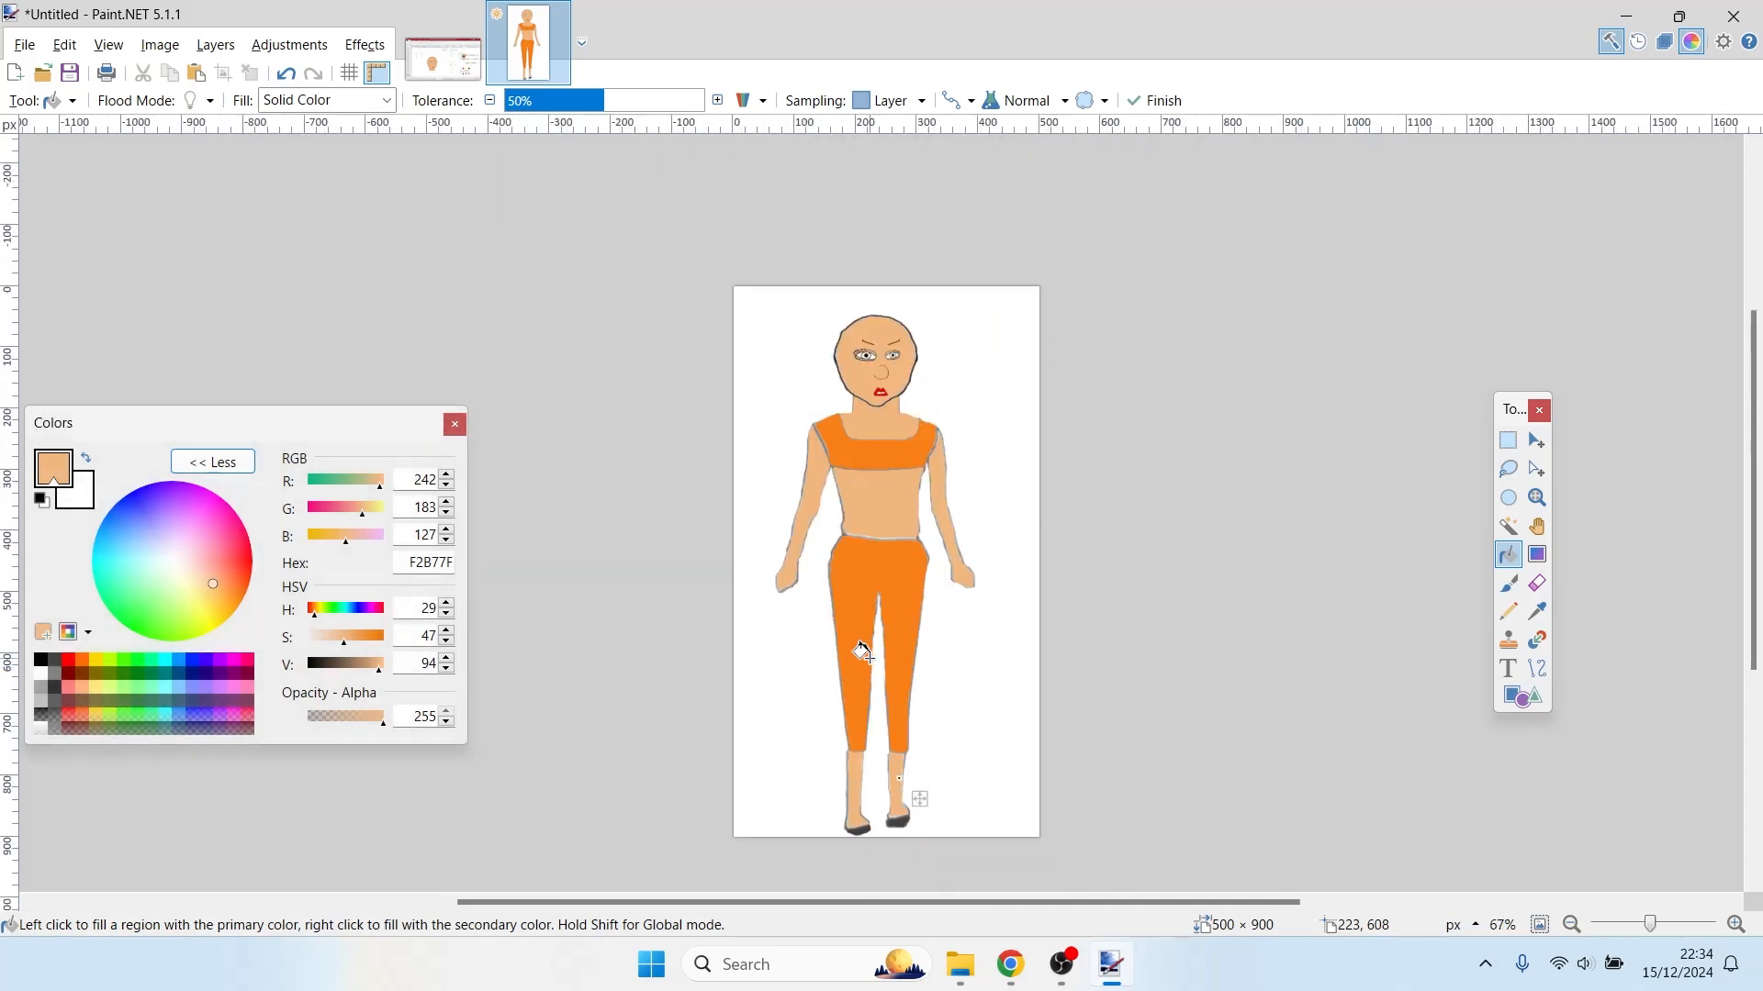
{"action": "key", "text": "alt+Tab"}
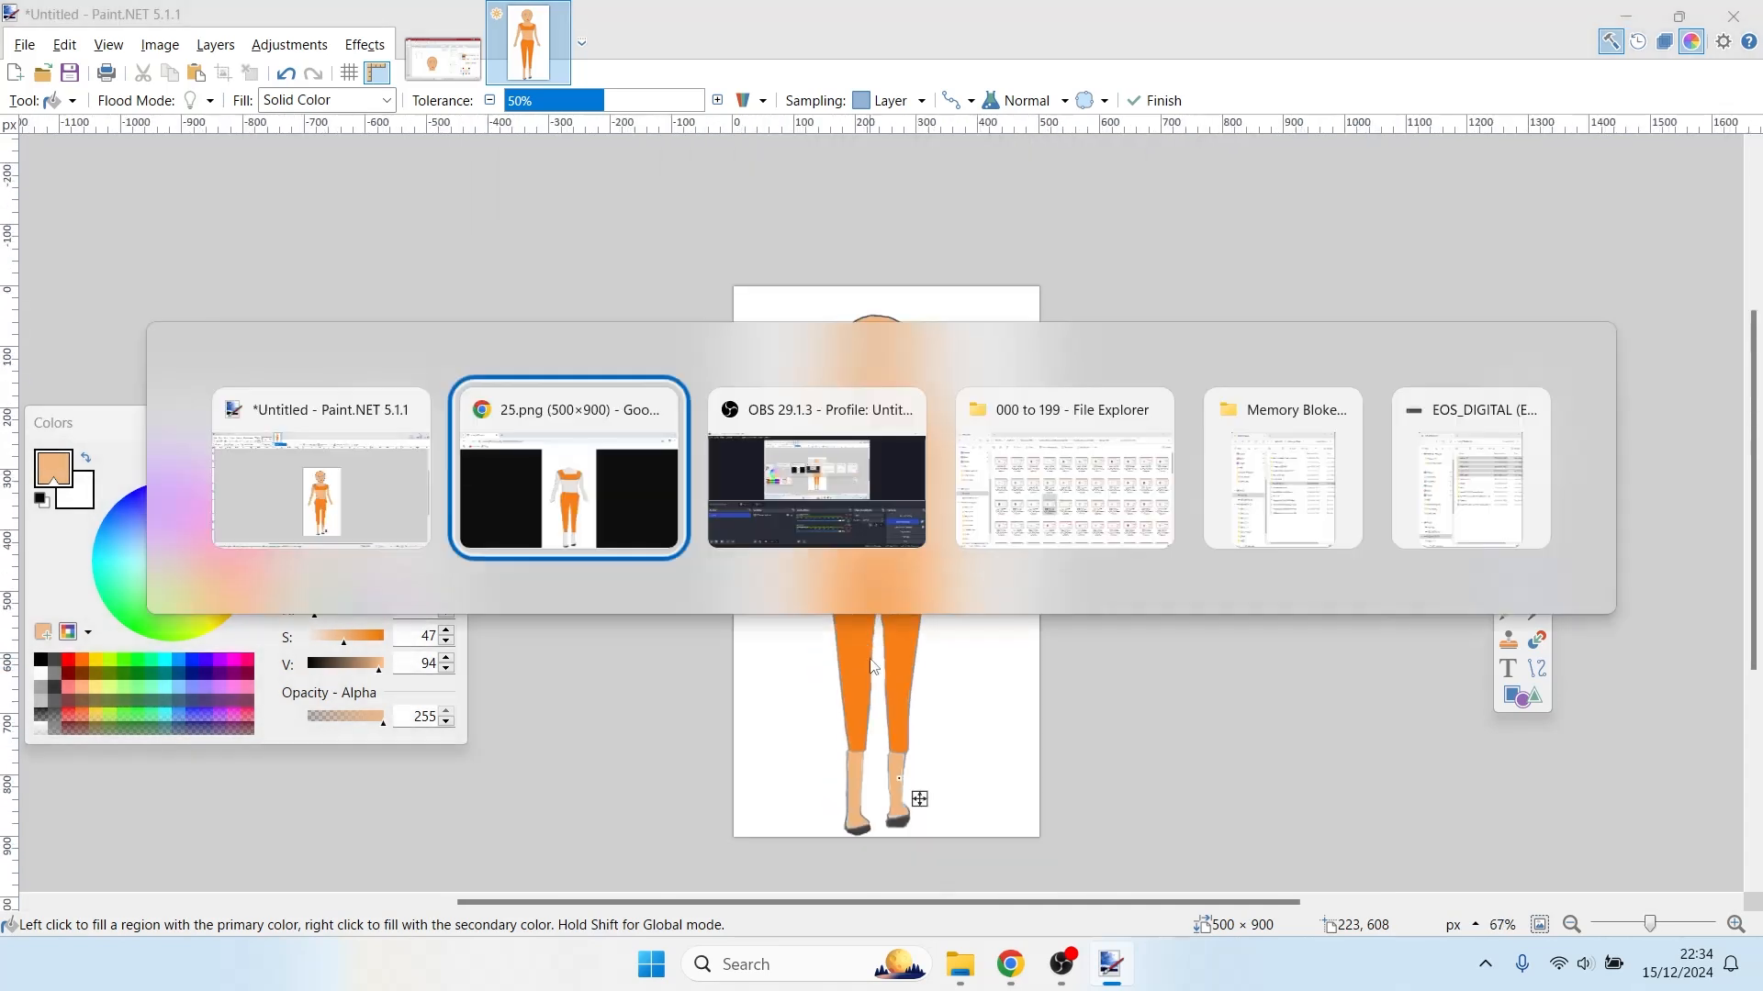
{"action": "key", "text": "alt+Tab"}
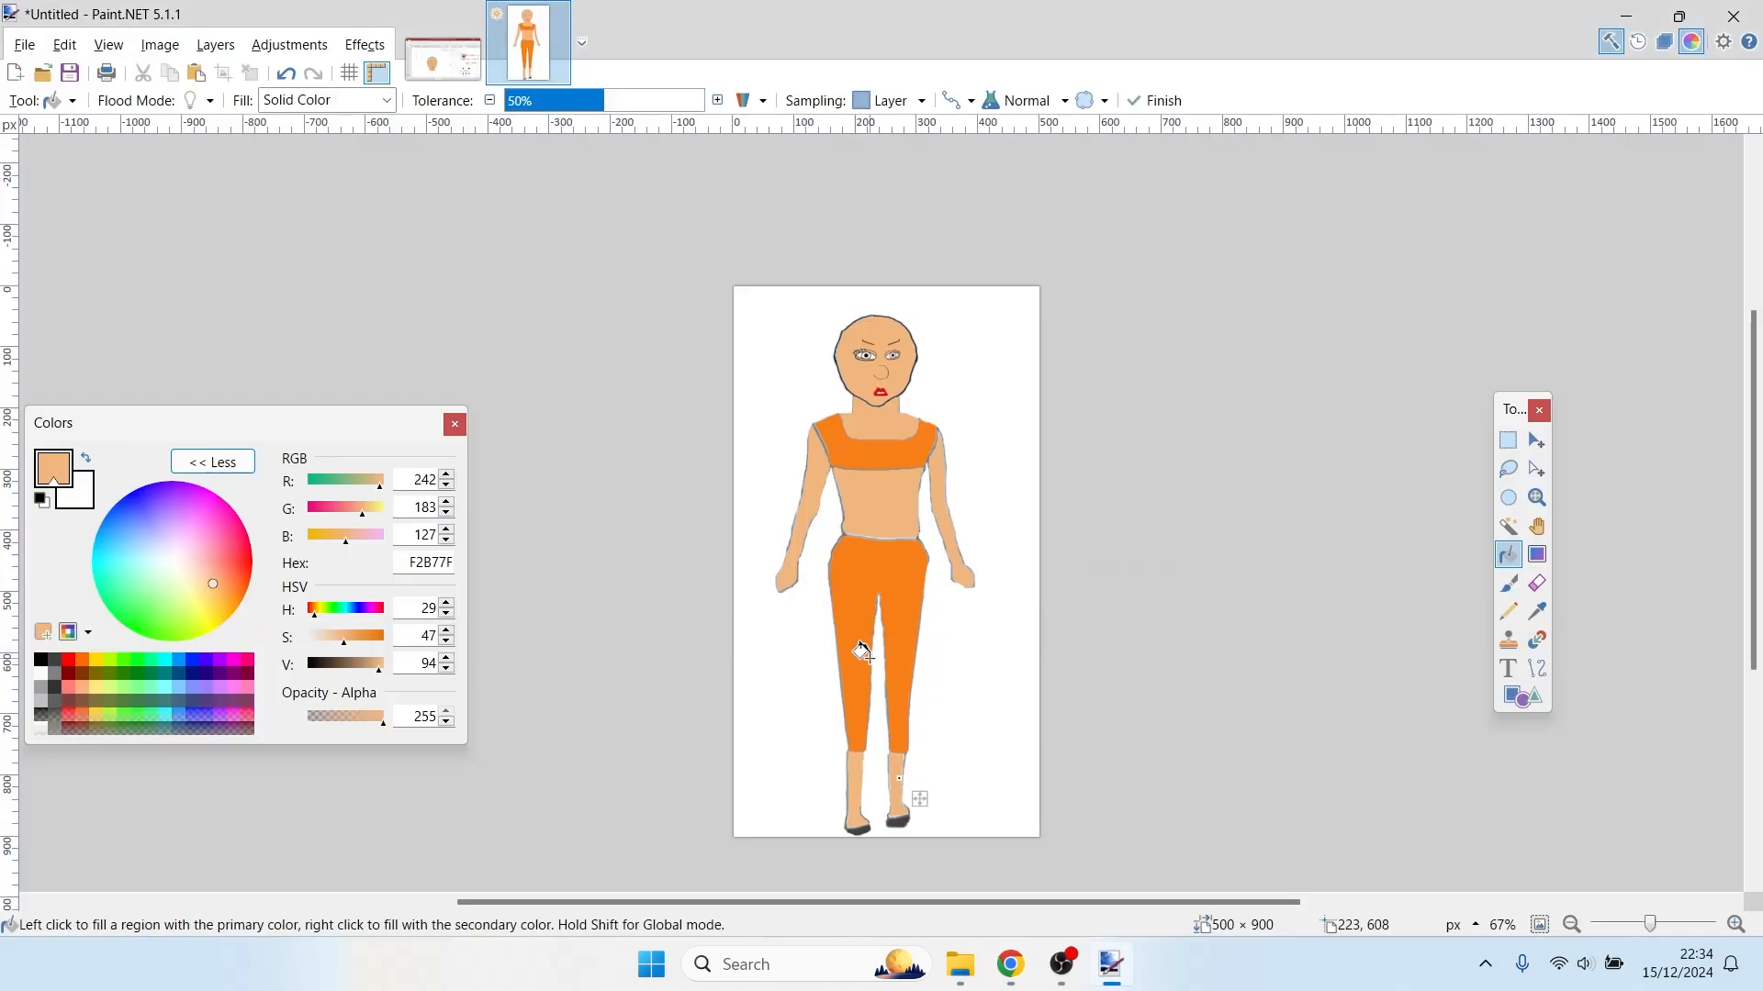
{"action": "left_click", "coordinate": [456, 81]}
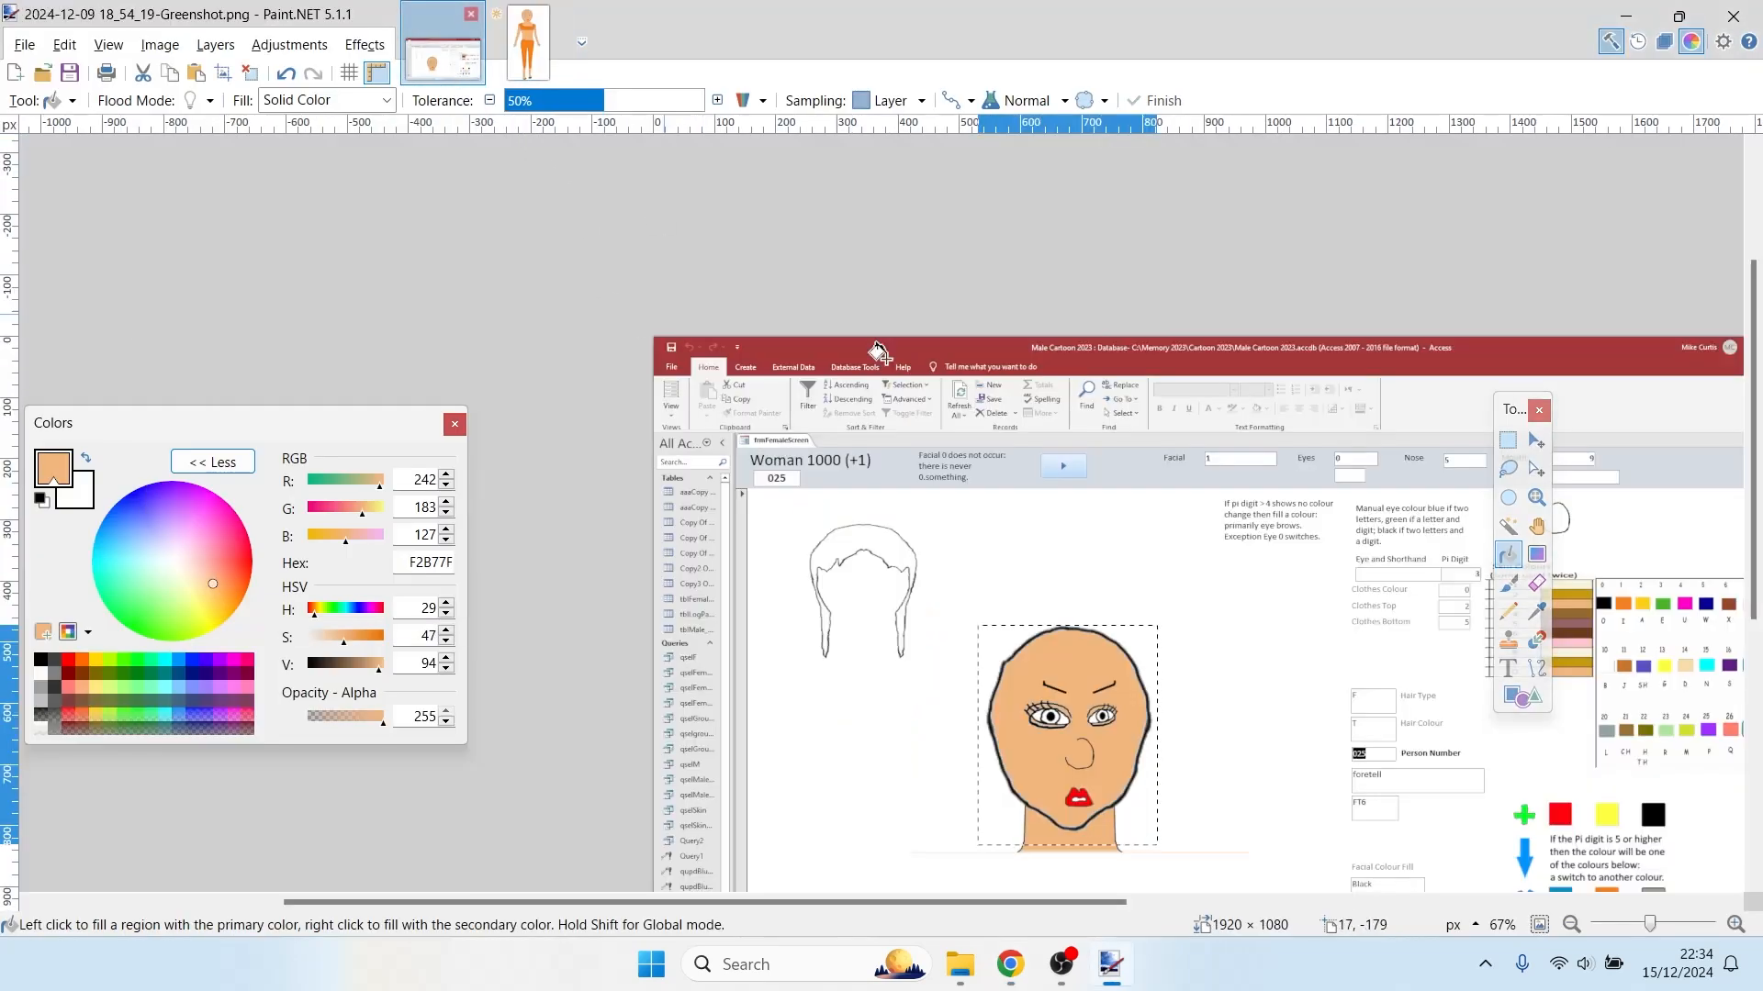
{"action": "left_click", "coordinate": [1511, 444]}
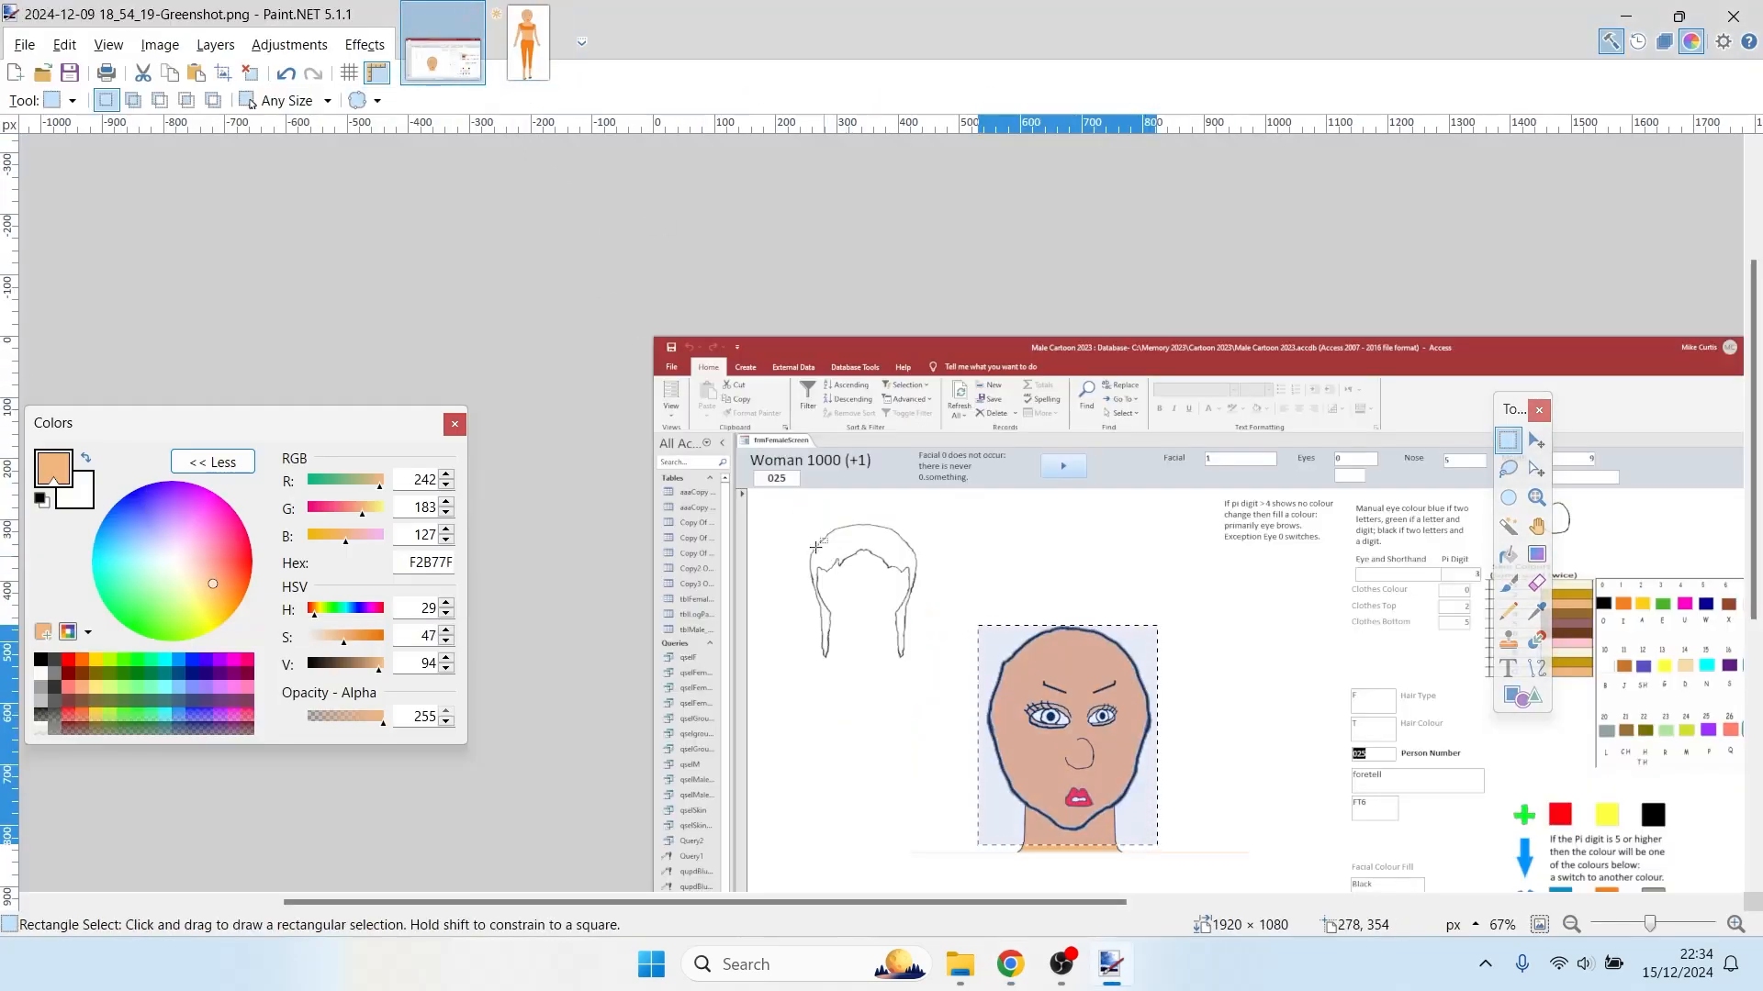
{"action": "left_click_drag", "start_coordinate": [803, 526], "coordinate": [930, 671]}
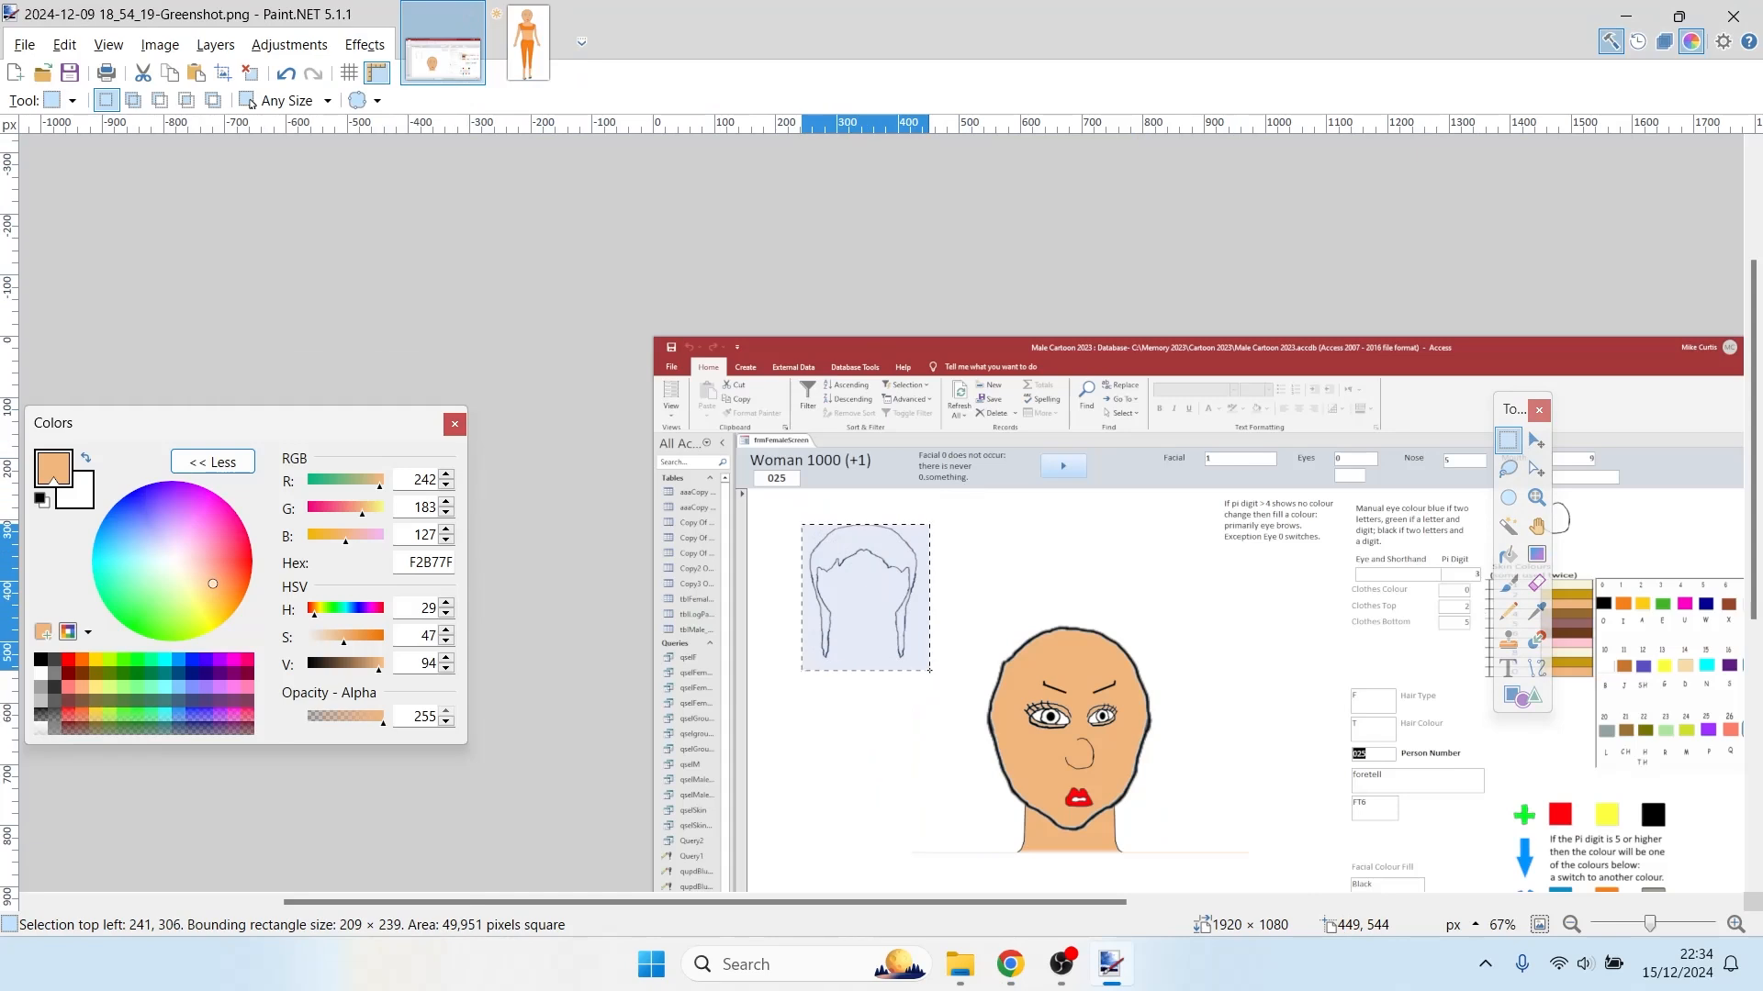
{"action": "left_click_drag", "start_coordinate": [791, 516], "coordinate": [936, 668]}
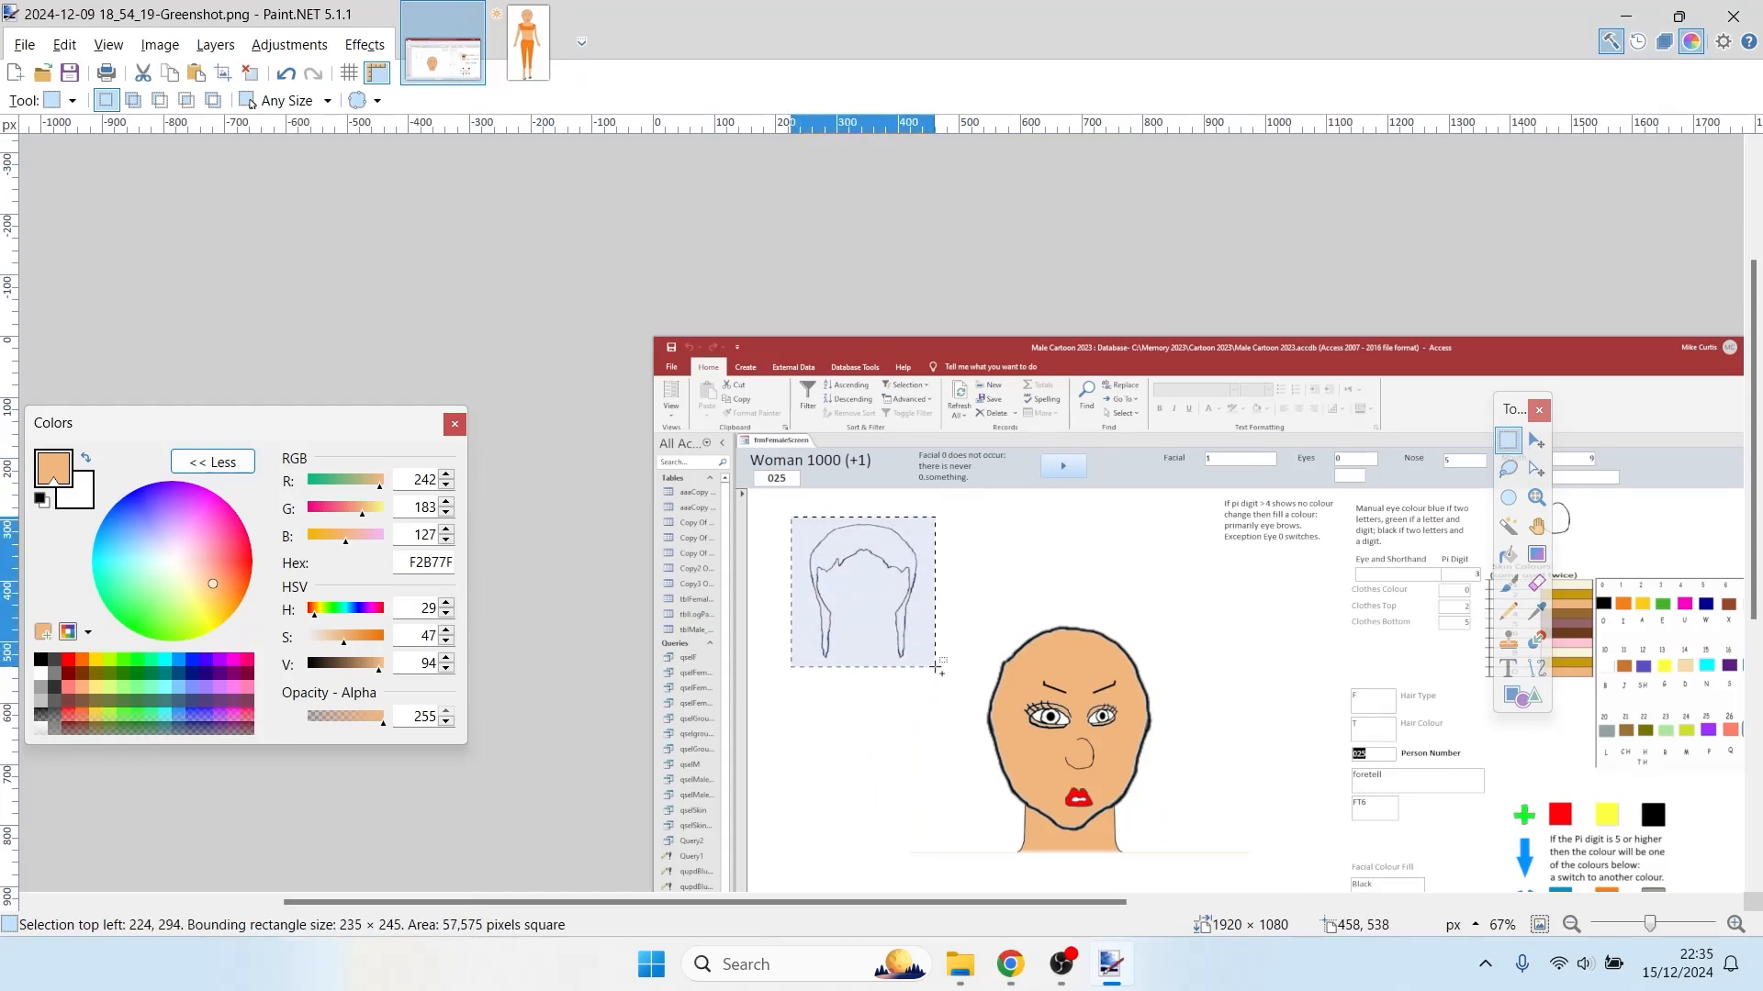
{"action": "key", "text": "ctrl+c"}
- Create a new 235 × 245 pixel image and paste the hair outline into it
{"action": "key", "text": "ctrl+n"}
{"action": "key", "text": "Return"}
{"action": "key", "text": "ctrl+v"}
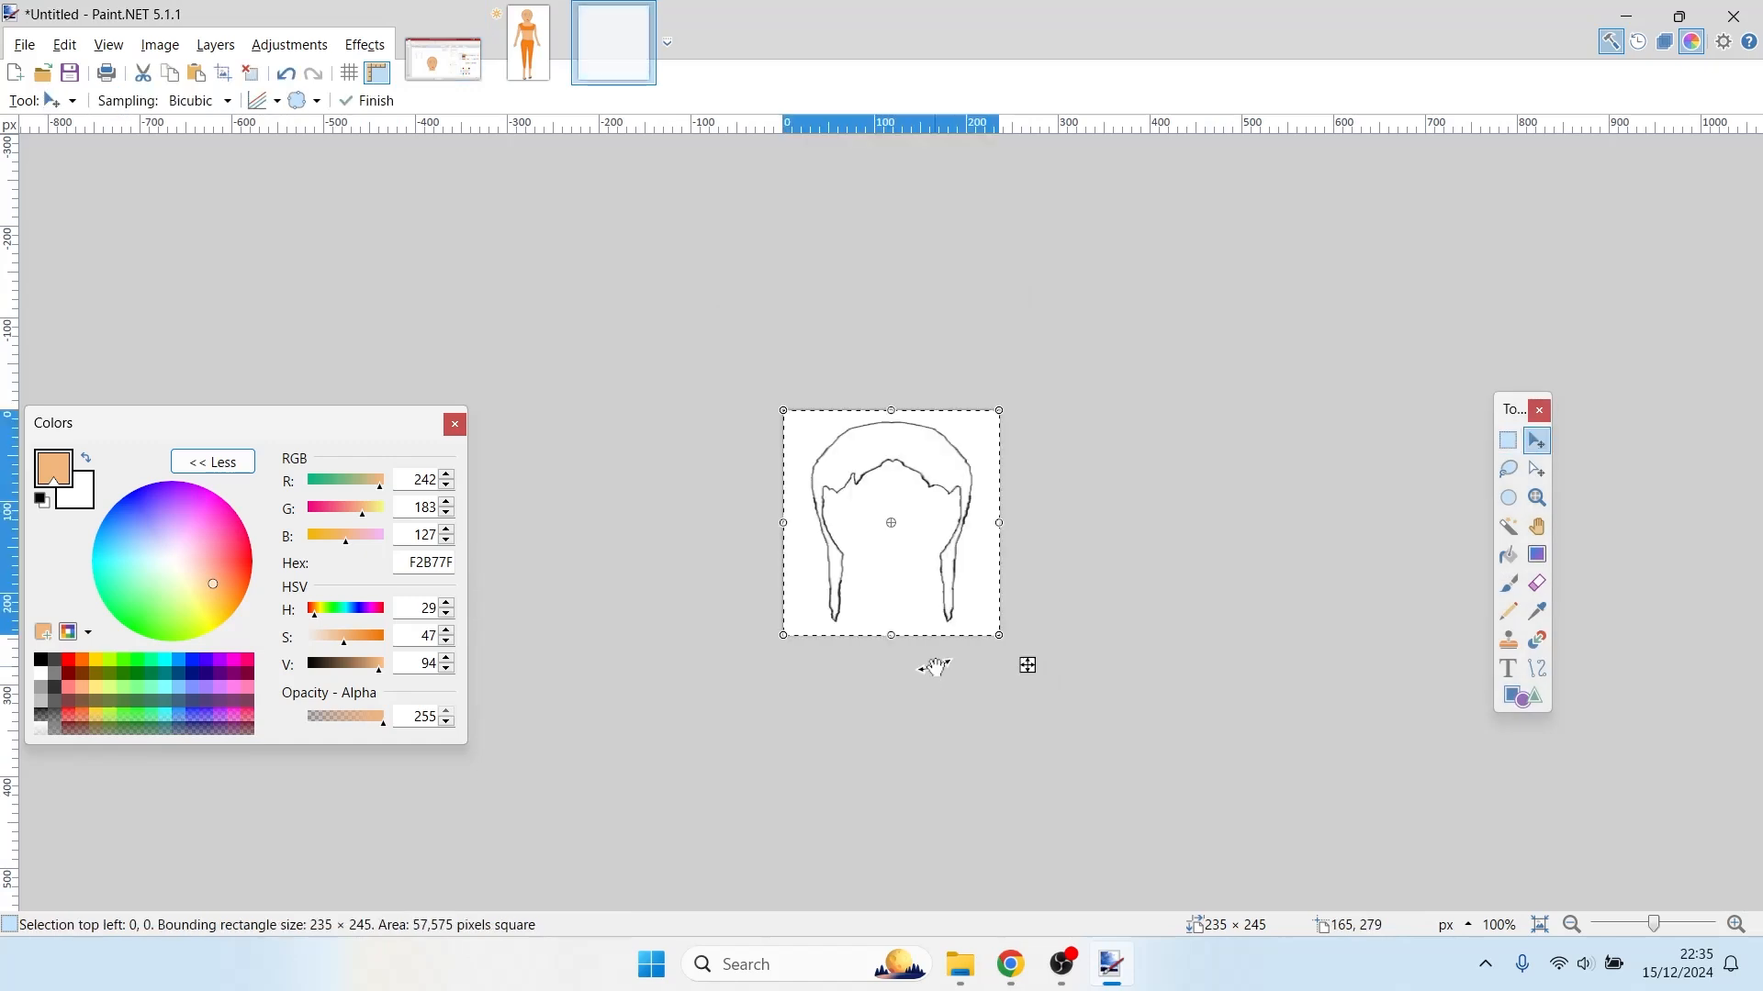
- Select the white background around the hair with the Magic Wand at 50% tolerance and delete it
{"action": "left_click", "coordinate": [1508, 526]}
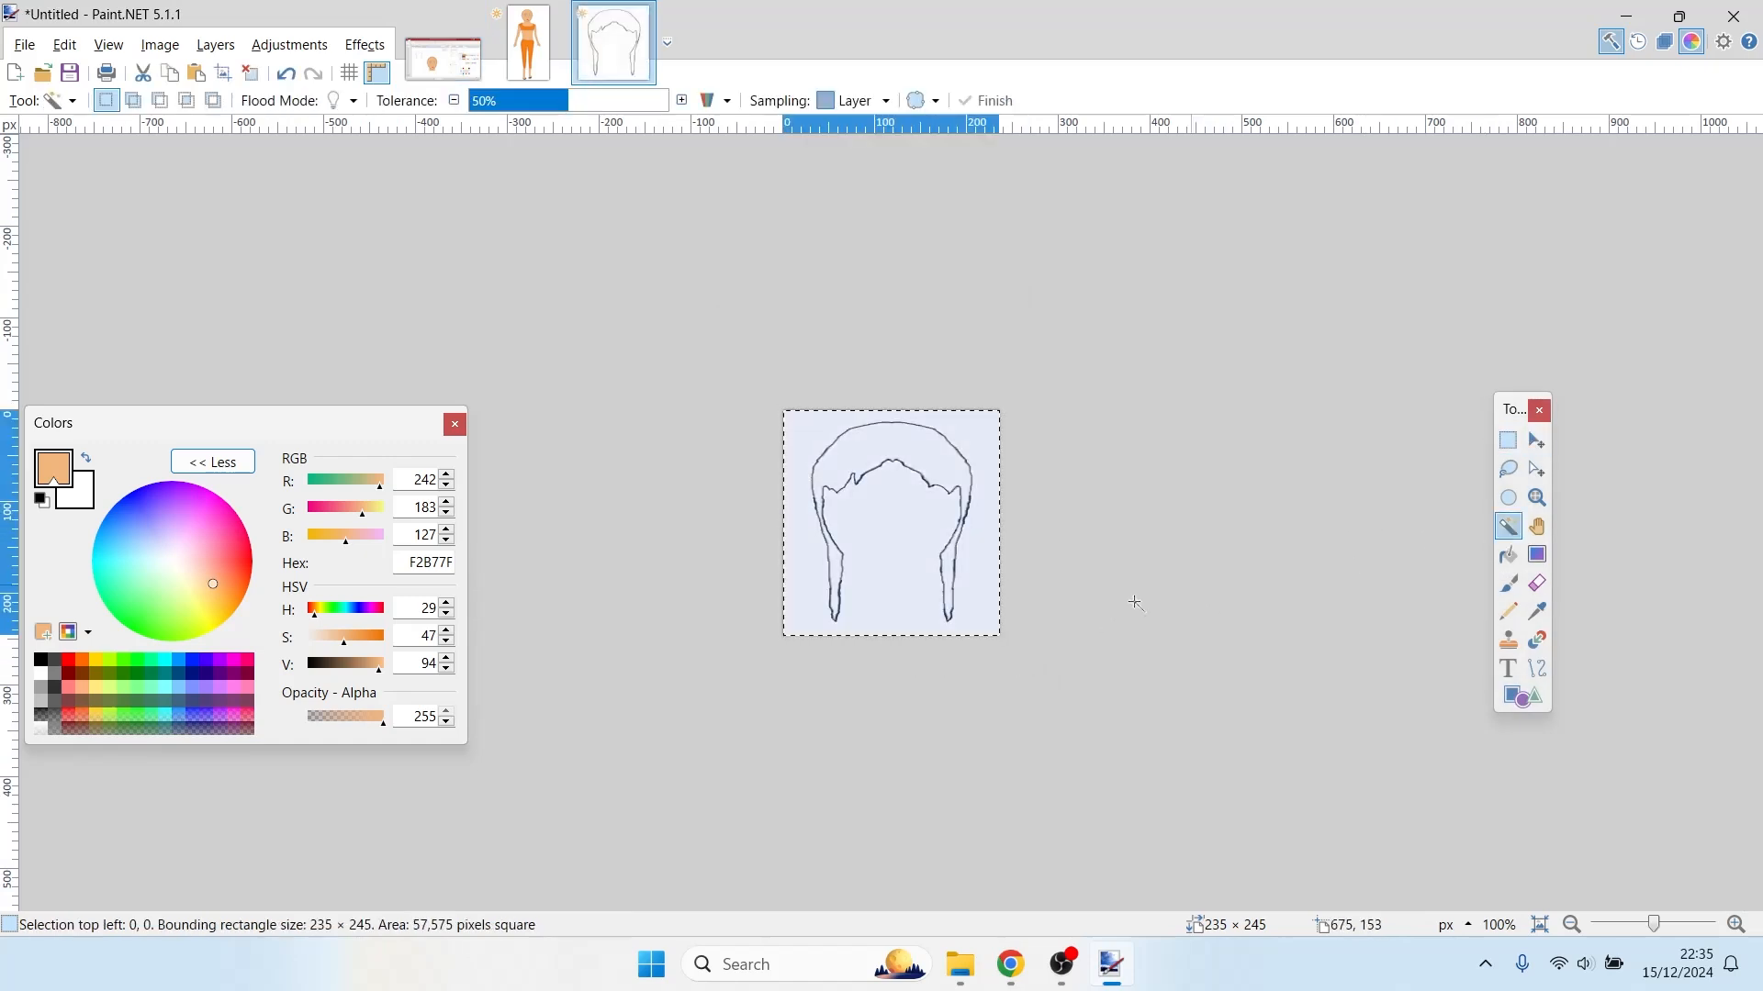
{"action": "left_click", "coordinate": [899, 536]}
{"action": "key", "text": "Delete"}
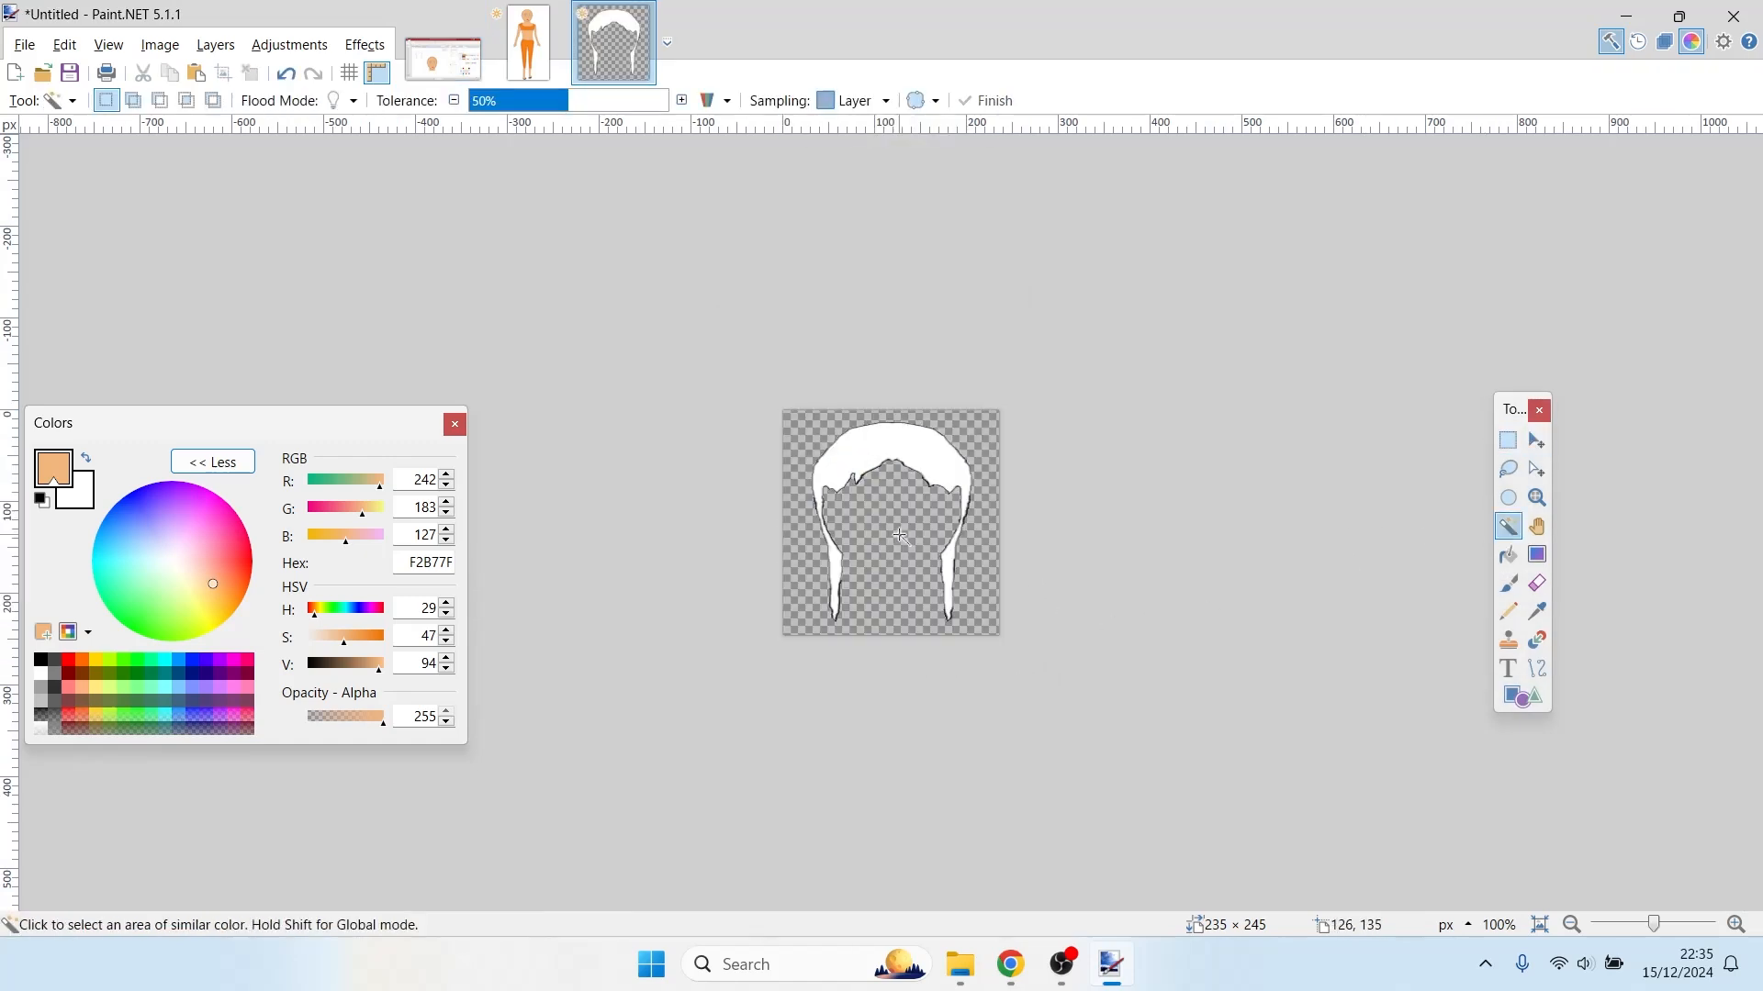
- Copy the whole cut-out hair image, paste it into the full-body woman image and move it over her head
{"action": "key", "text": "ctrl+a"}
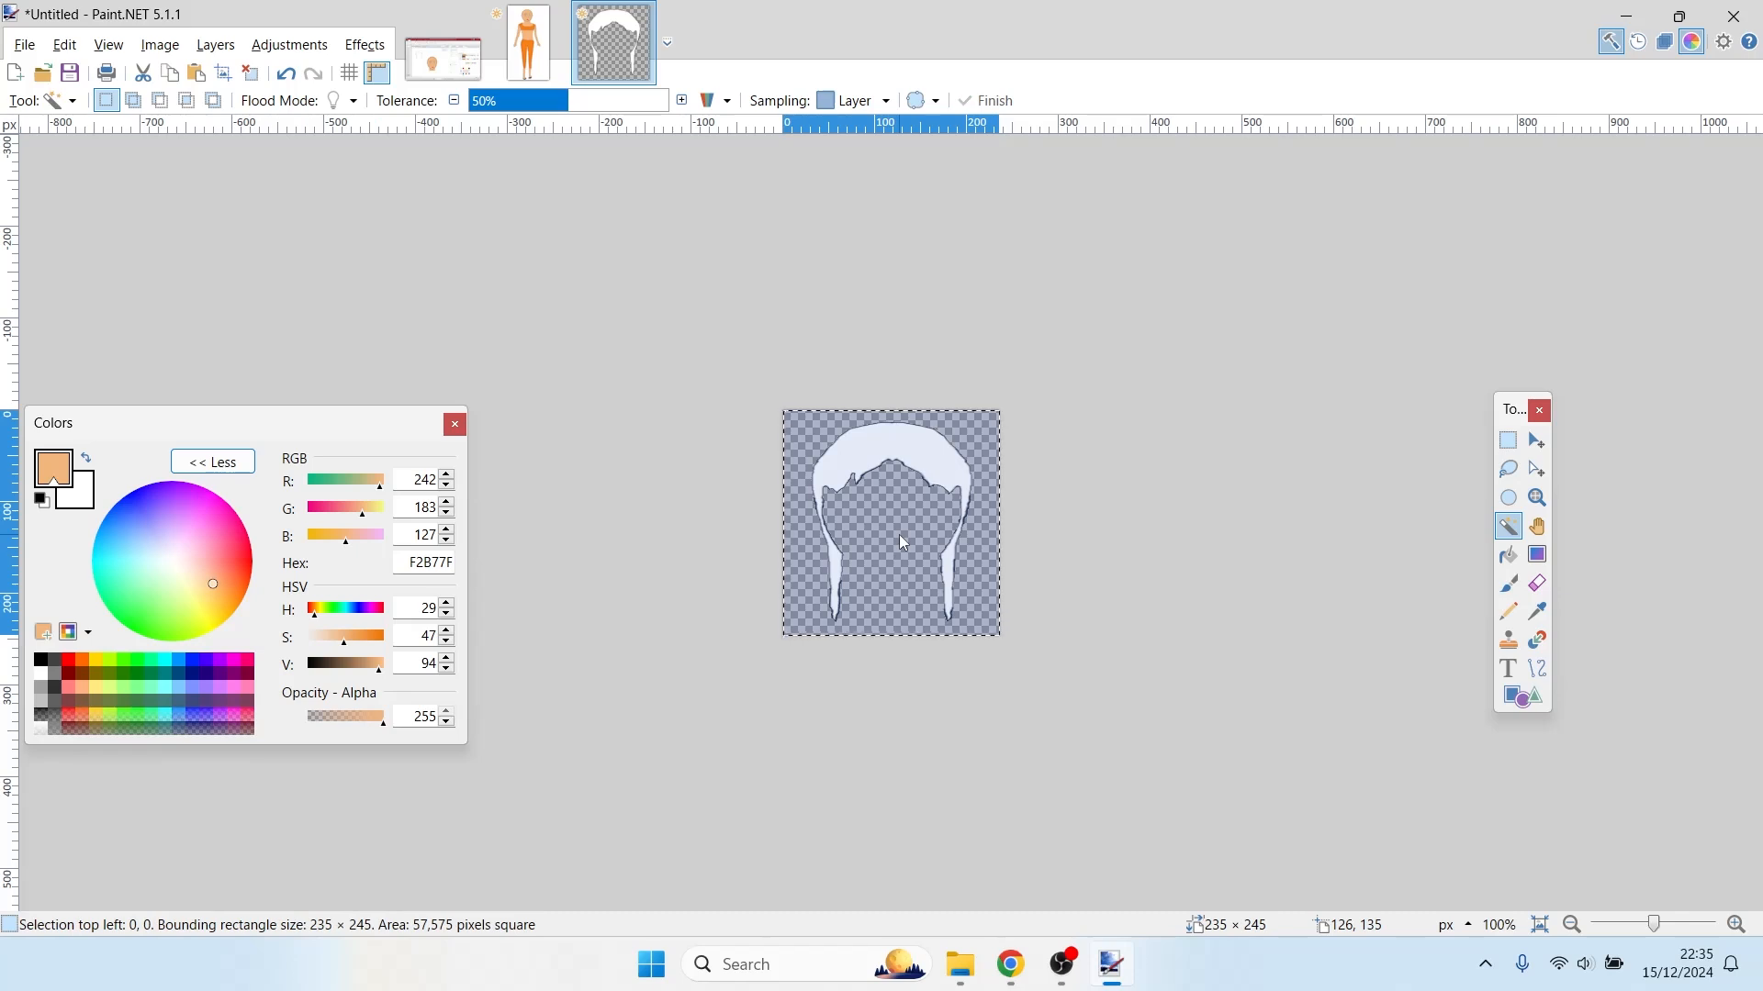
{"action": "left_click", "coordinate": [518, 71]}
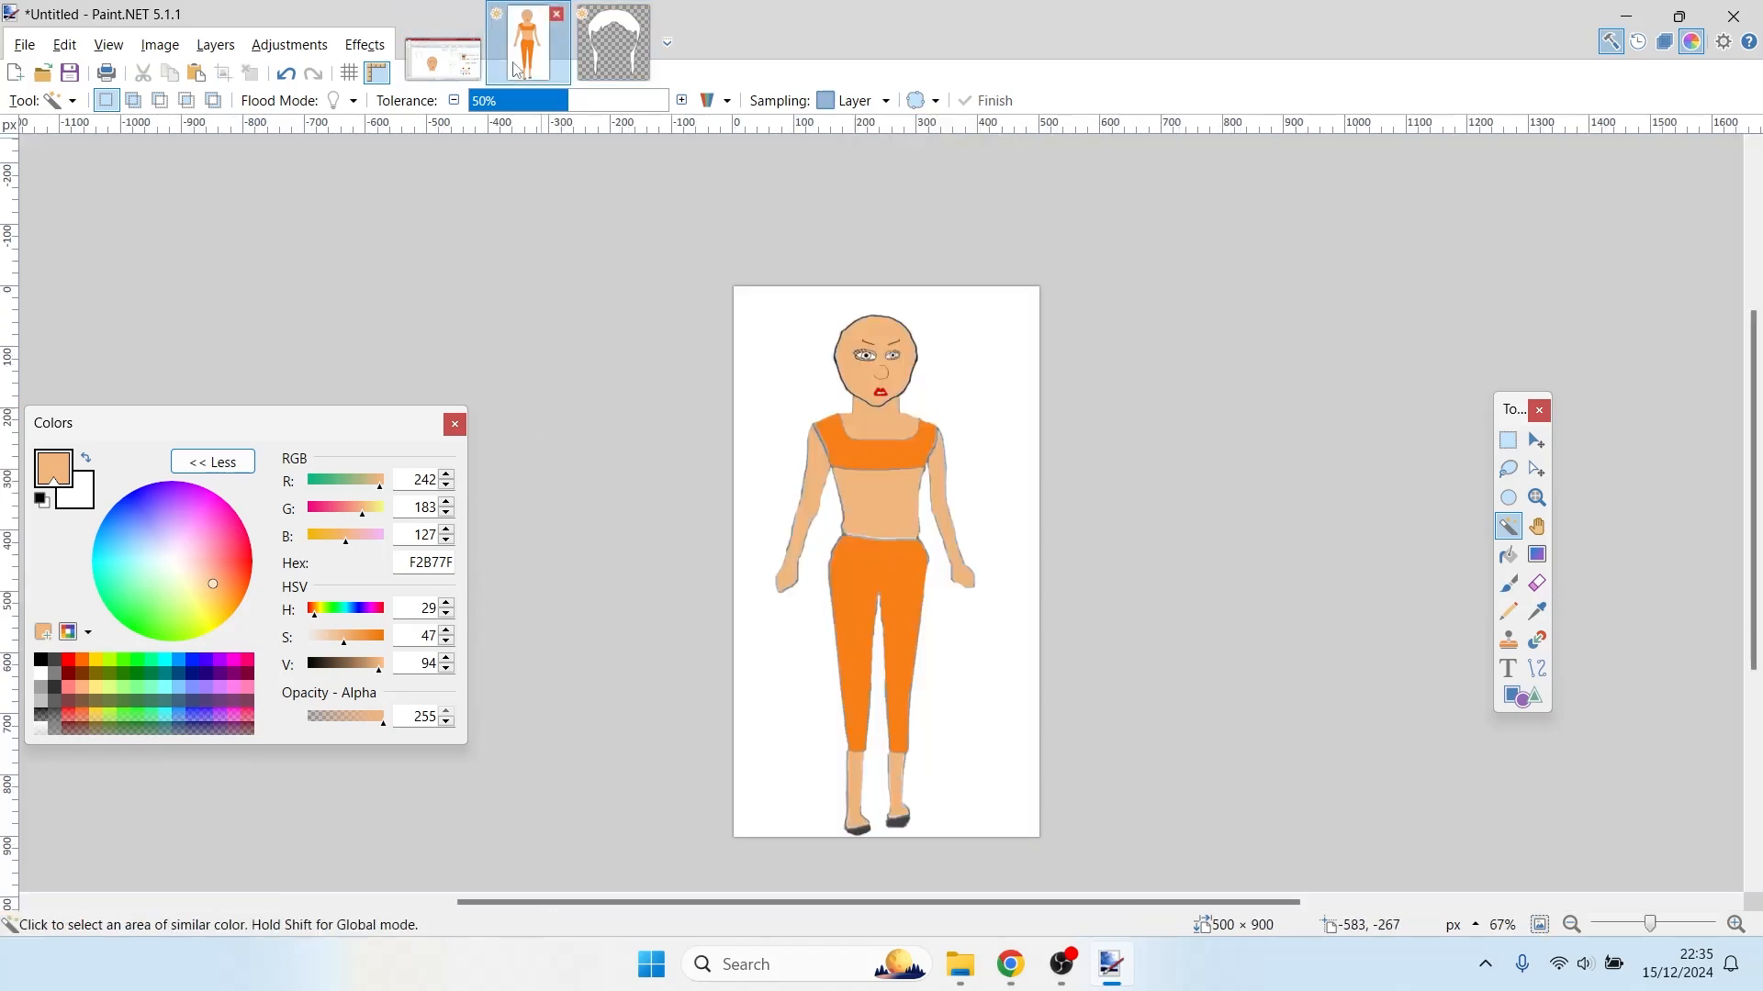
{"action": "key", "text": "ctrl+v"}
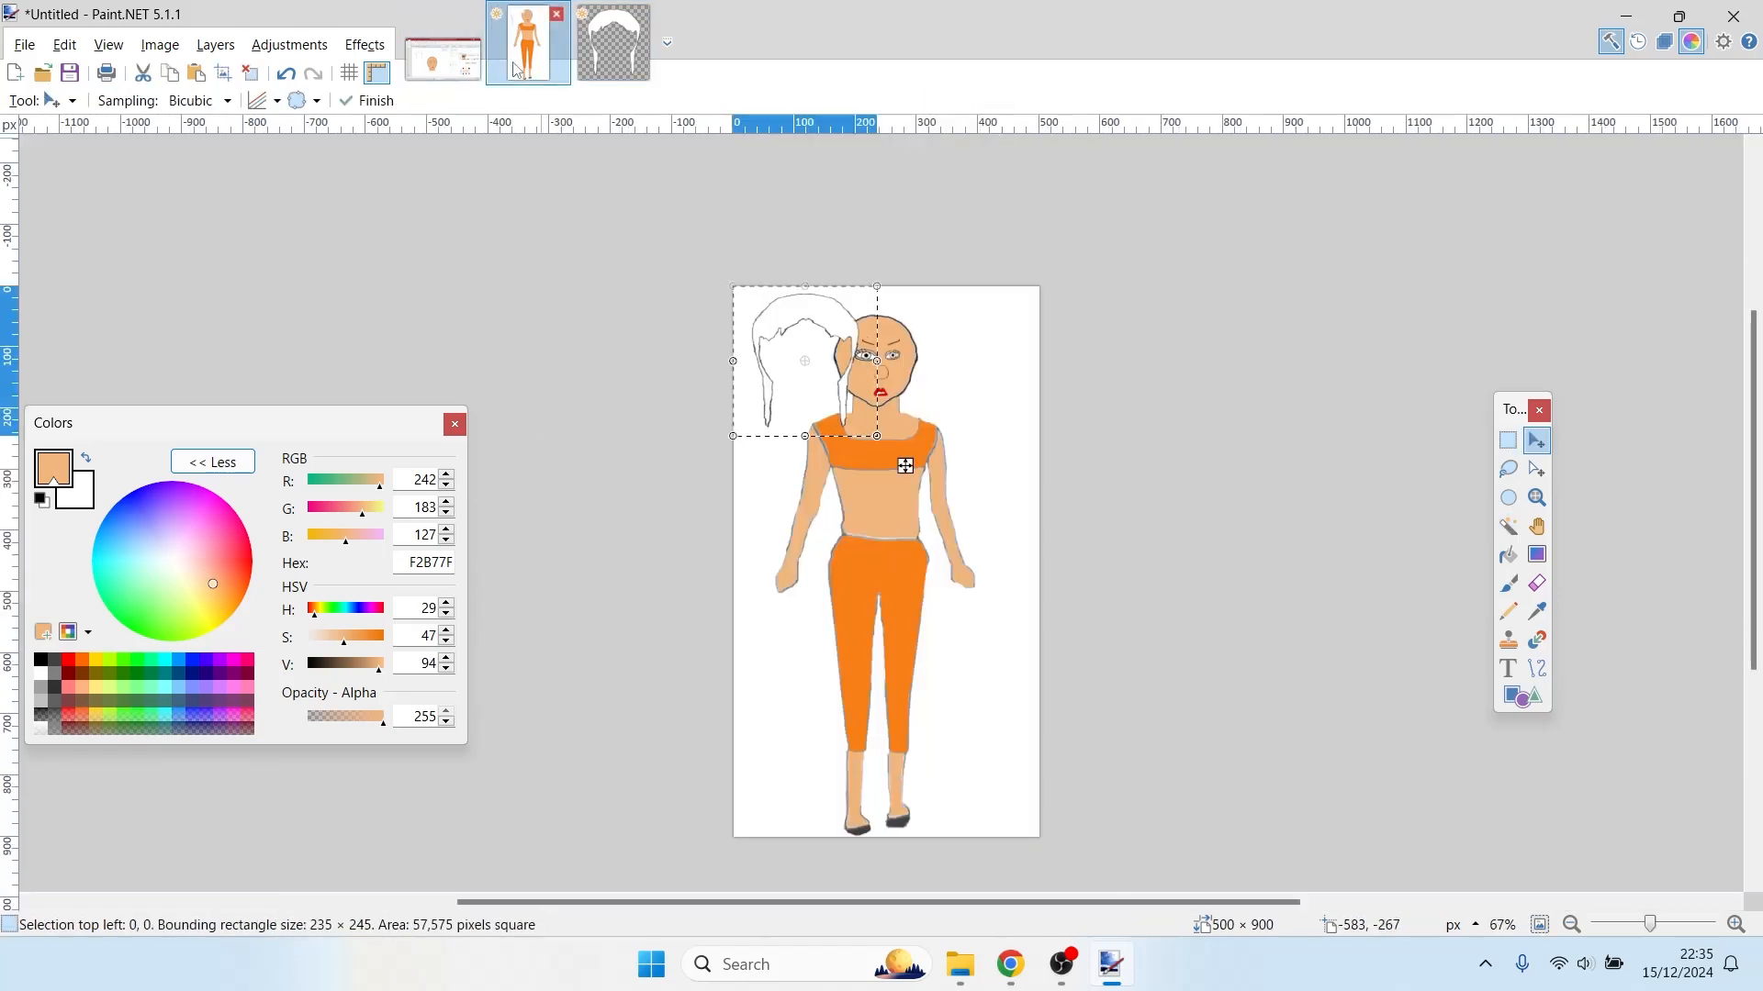
{"action": "left_click_drag", "start_coordinate": [817, 384], "coordinate": [891, 387]}
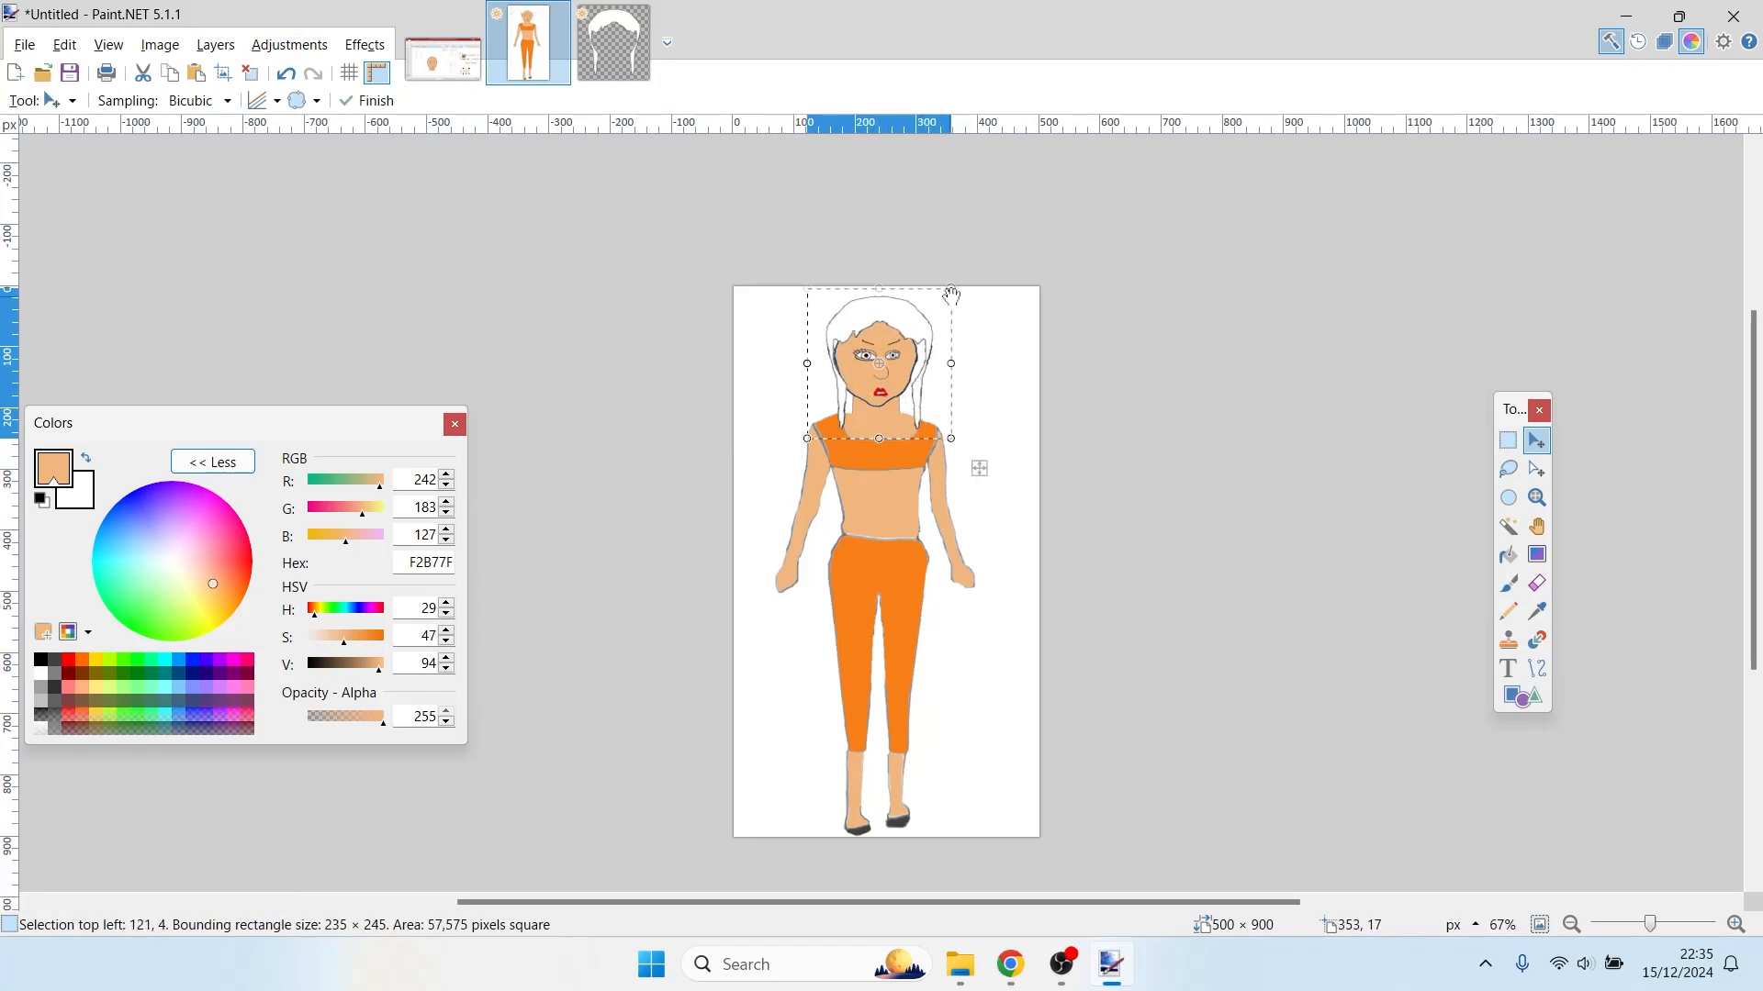
- Shrink the pasted hair to about 210 × 234 pixels, nudge it right to fit the head and deselect it
{"action": "left_click_drag", "start_coordinate": [951, 295], "coordinate": [929, 305]}
{"action": "key", "text": "Right"}
{"action": "key", "text": "Right"}
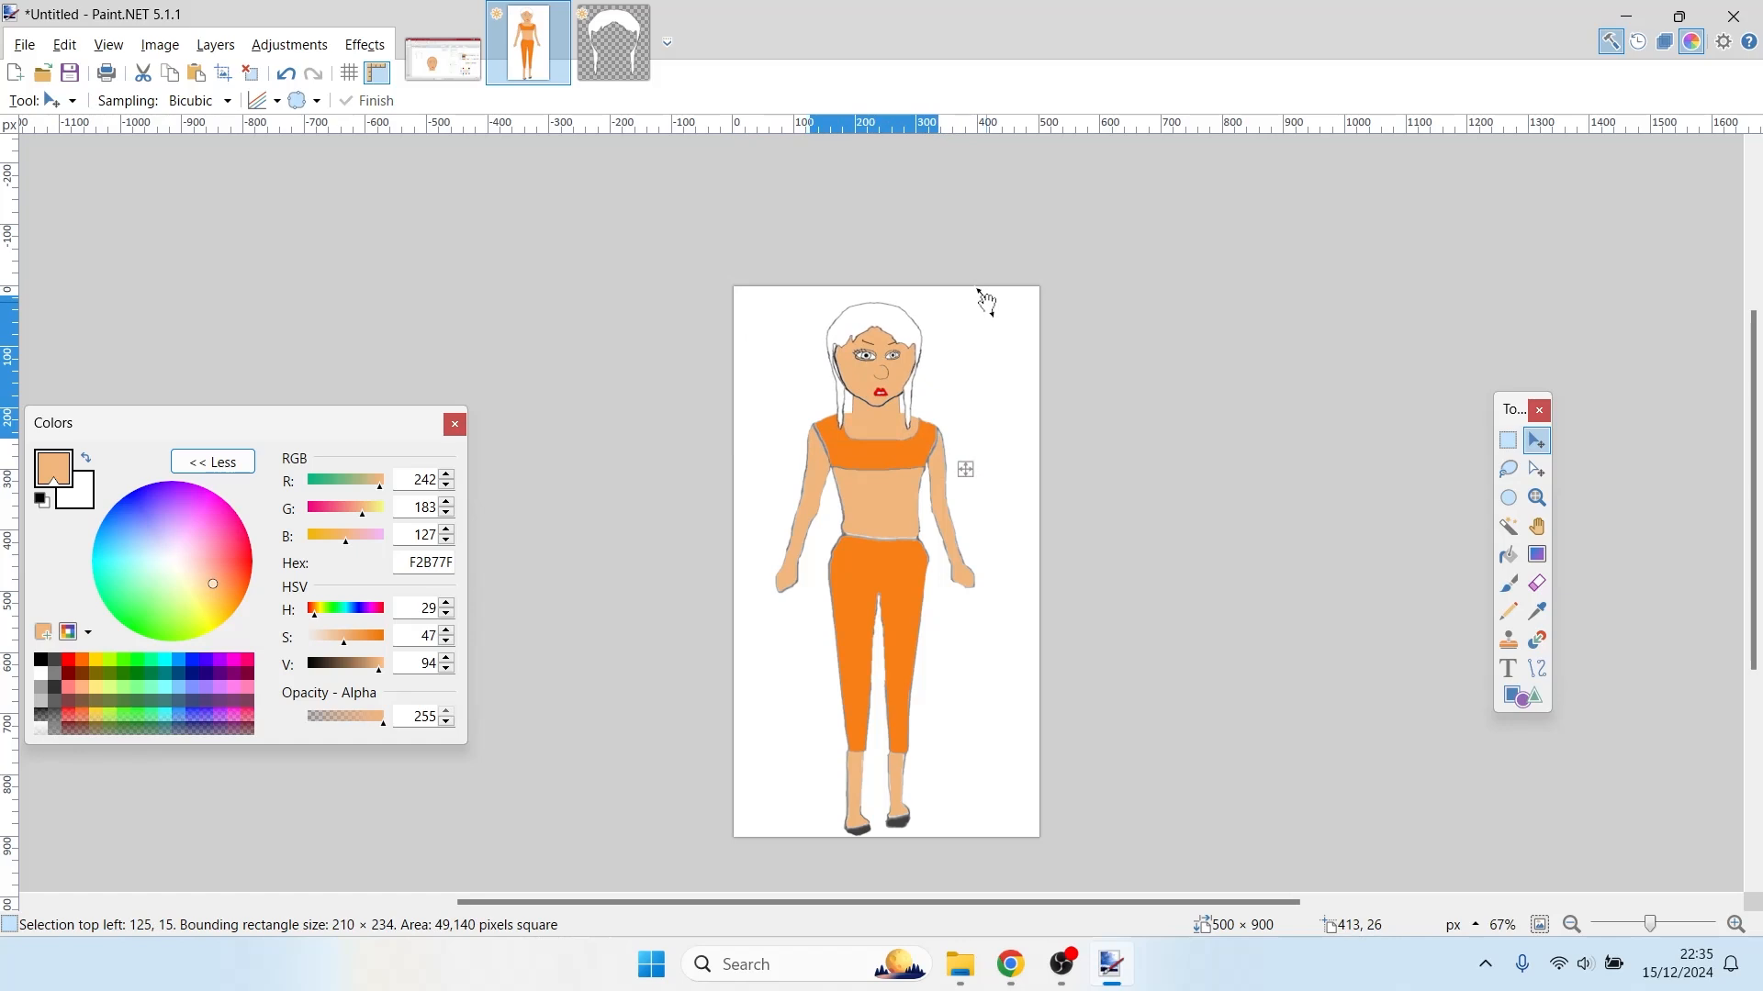
{"action": "scroll", "coordinate": [987, 303], "scroll_direction": "up", "scroll_amount": 3}
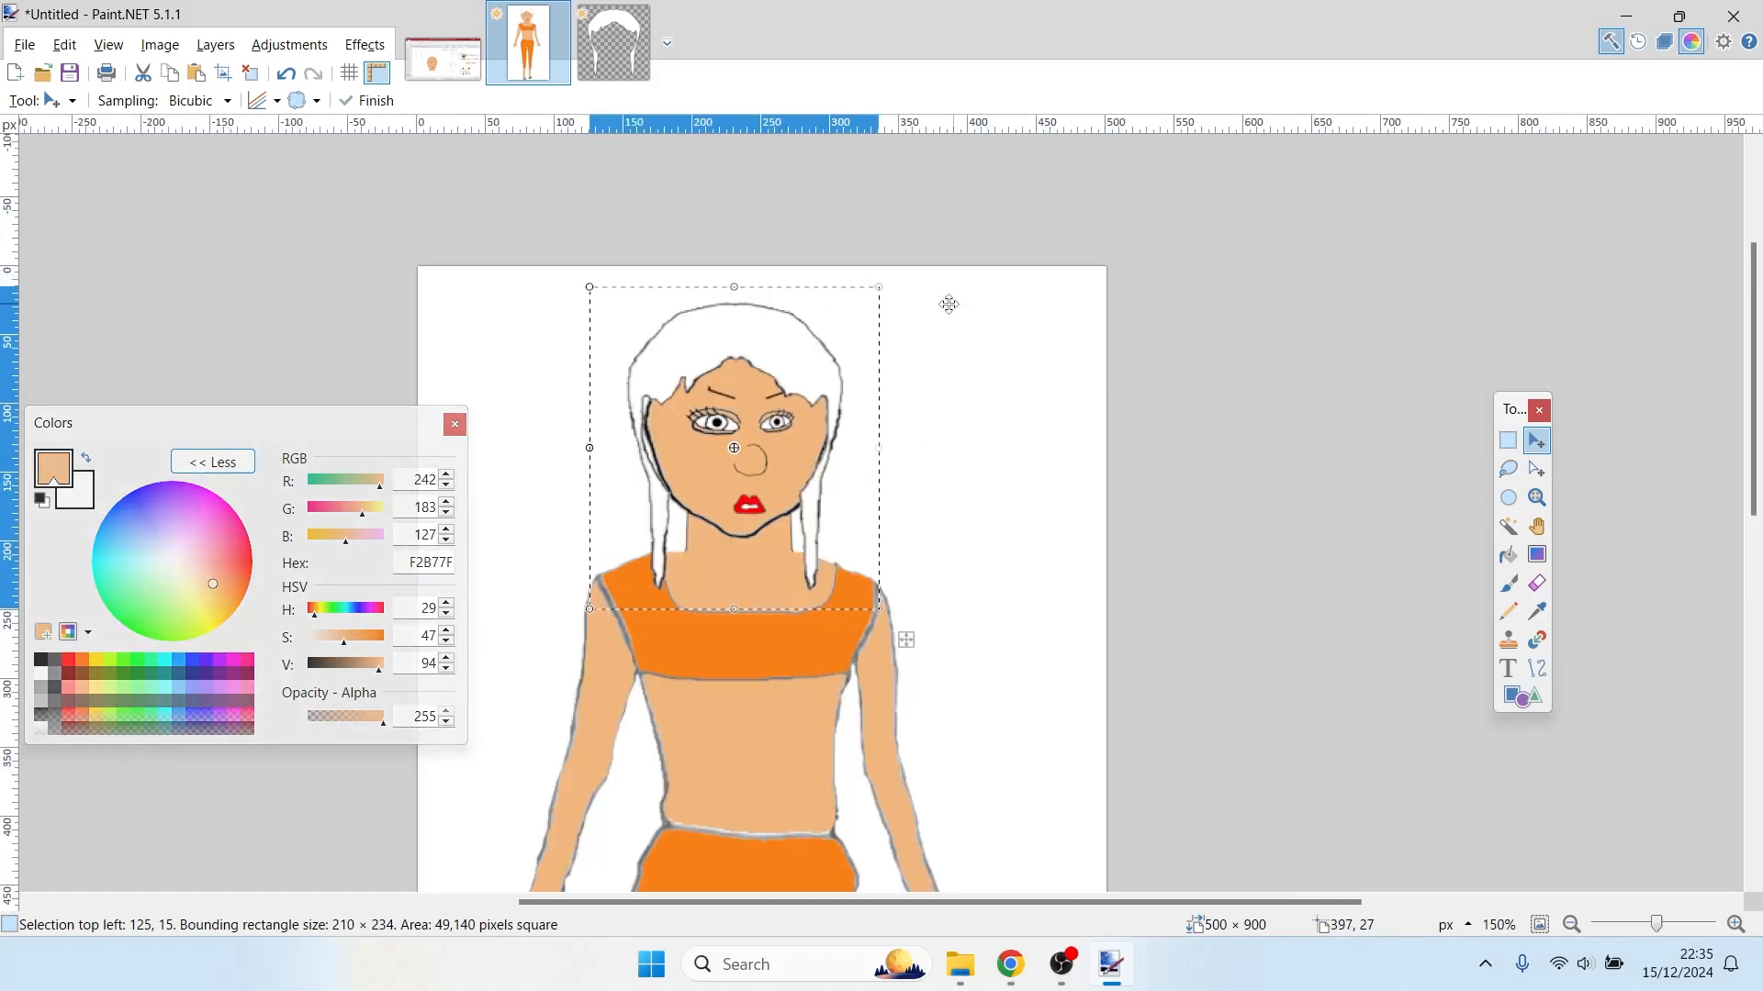
{"action": "key", "text": "Right"}
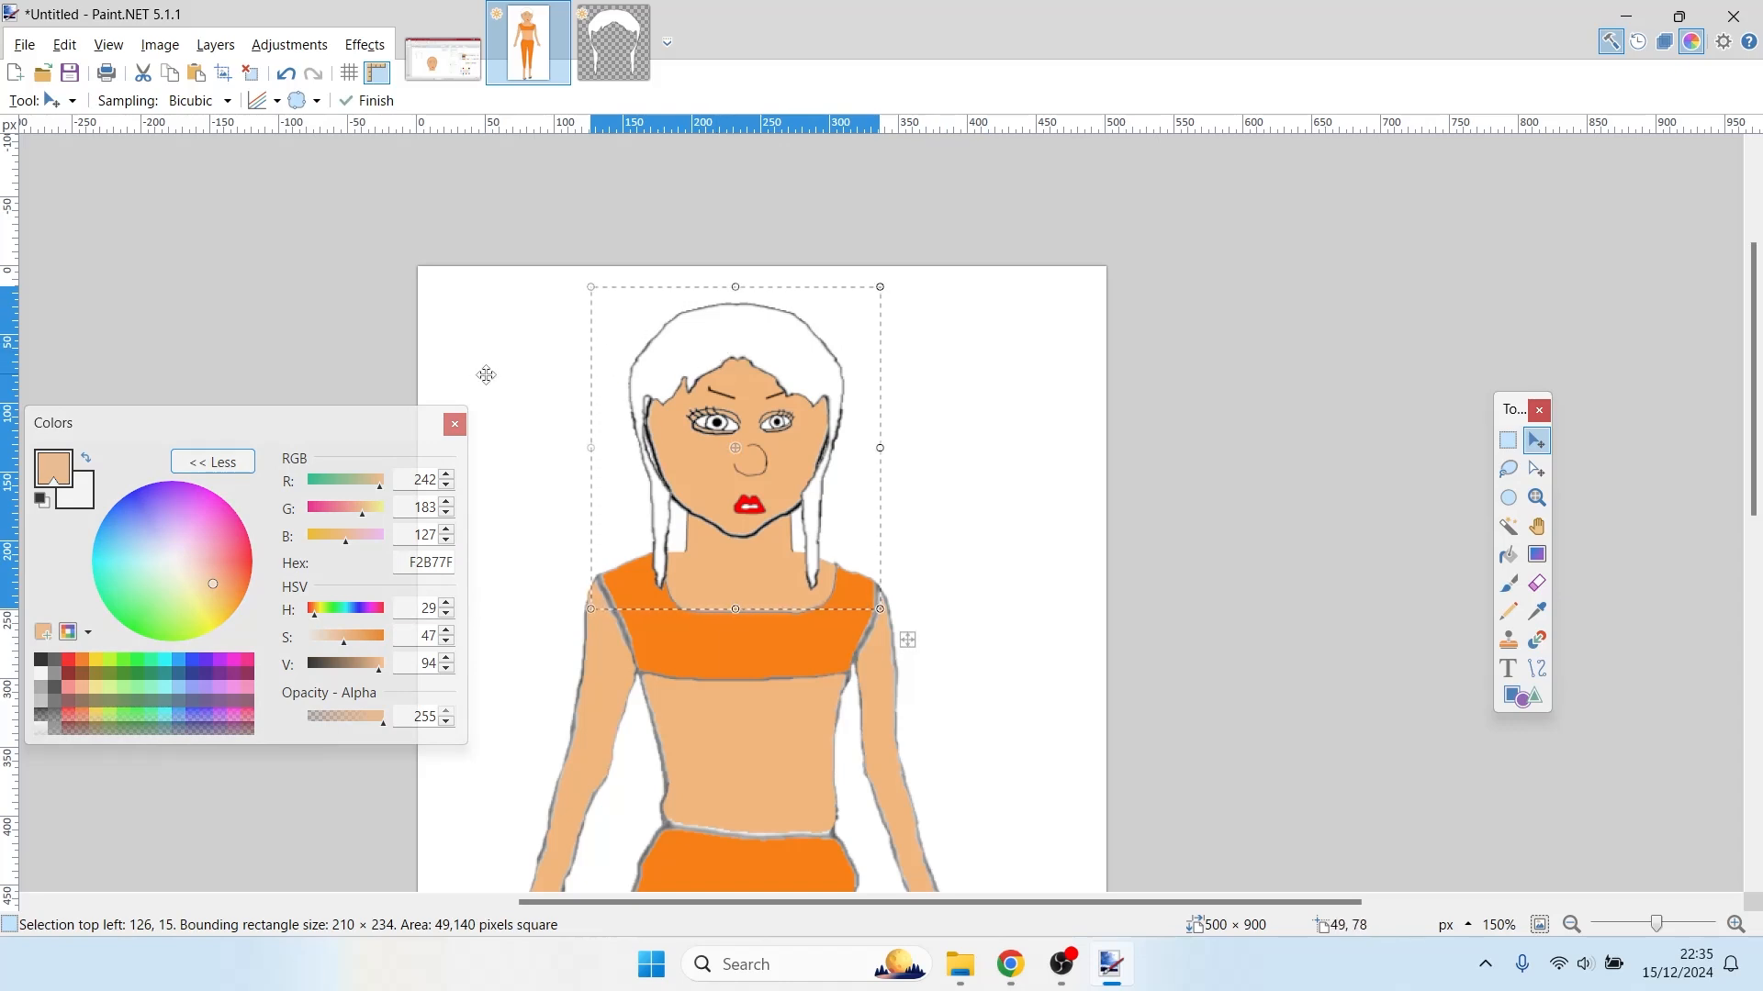
{"action": "key", "text": "ctrl+d"}
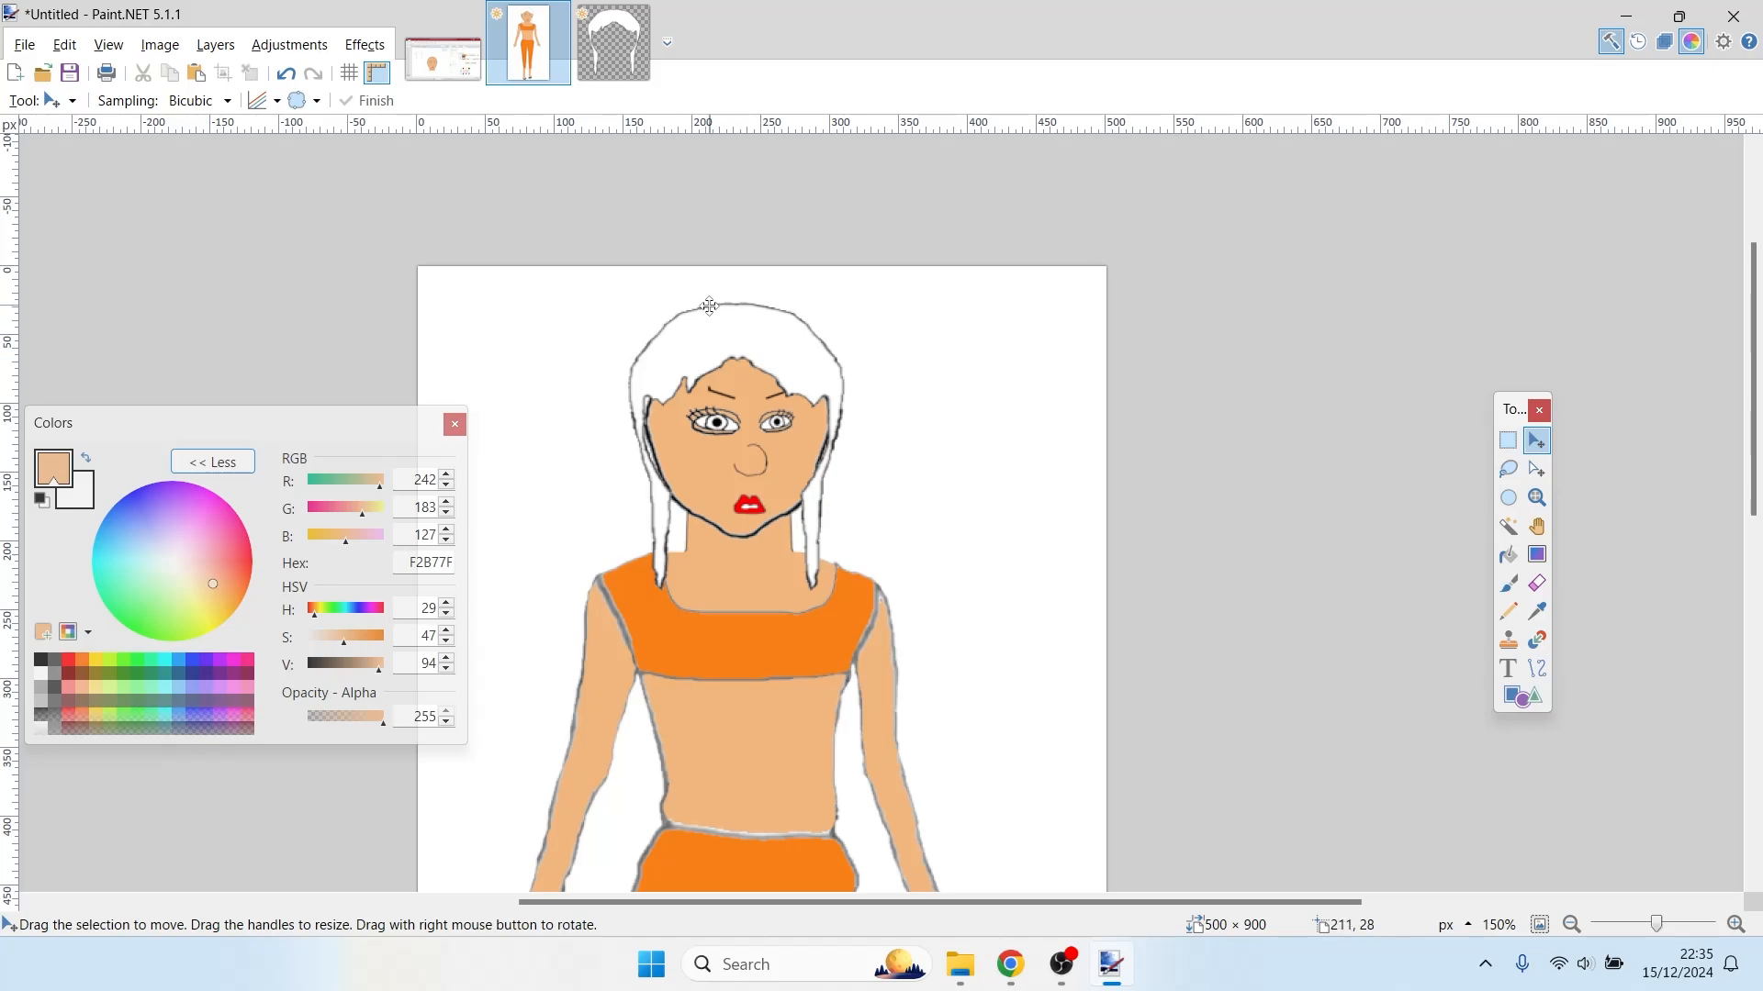
{"action": "left_click", "coordinate": [451, 81]}
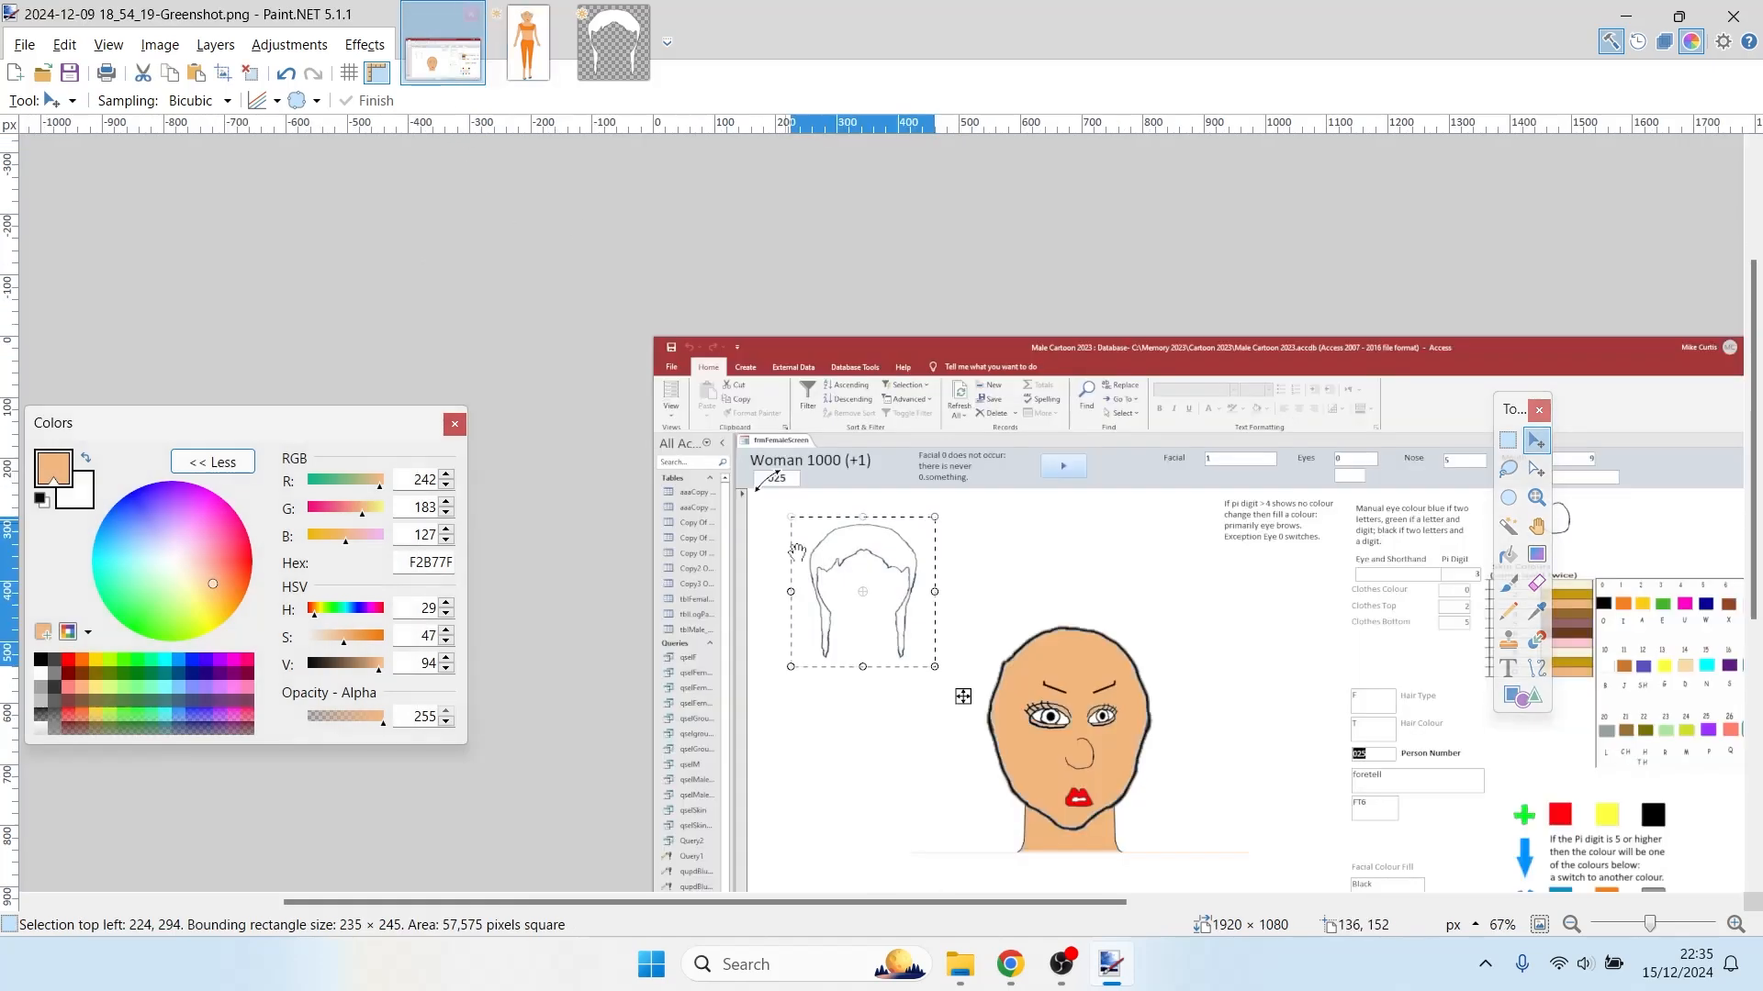
{"action": "left_click_drag", "start_coordinate": [973, 902], "coordinate": [1147, 937]}
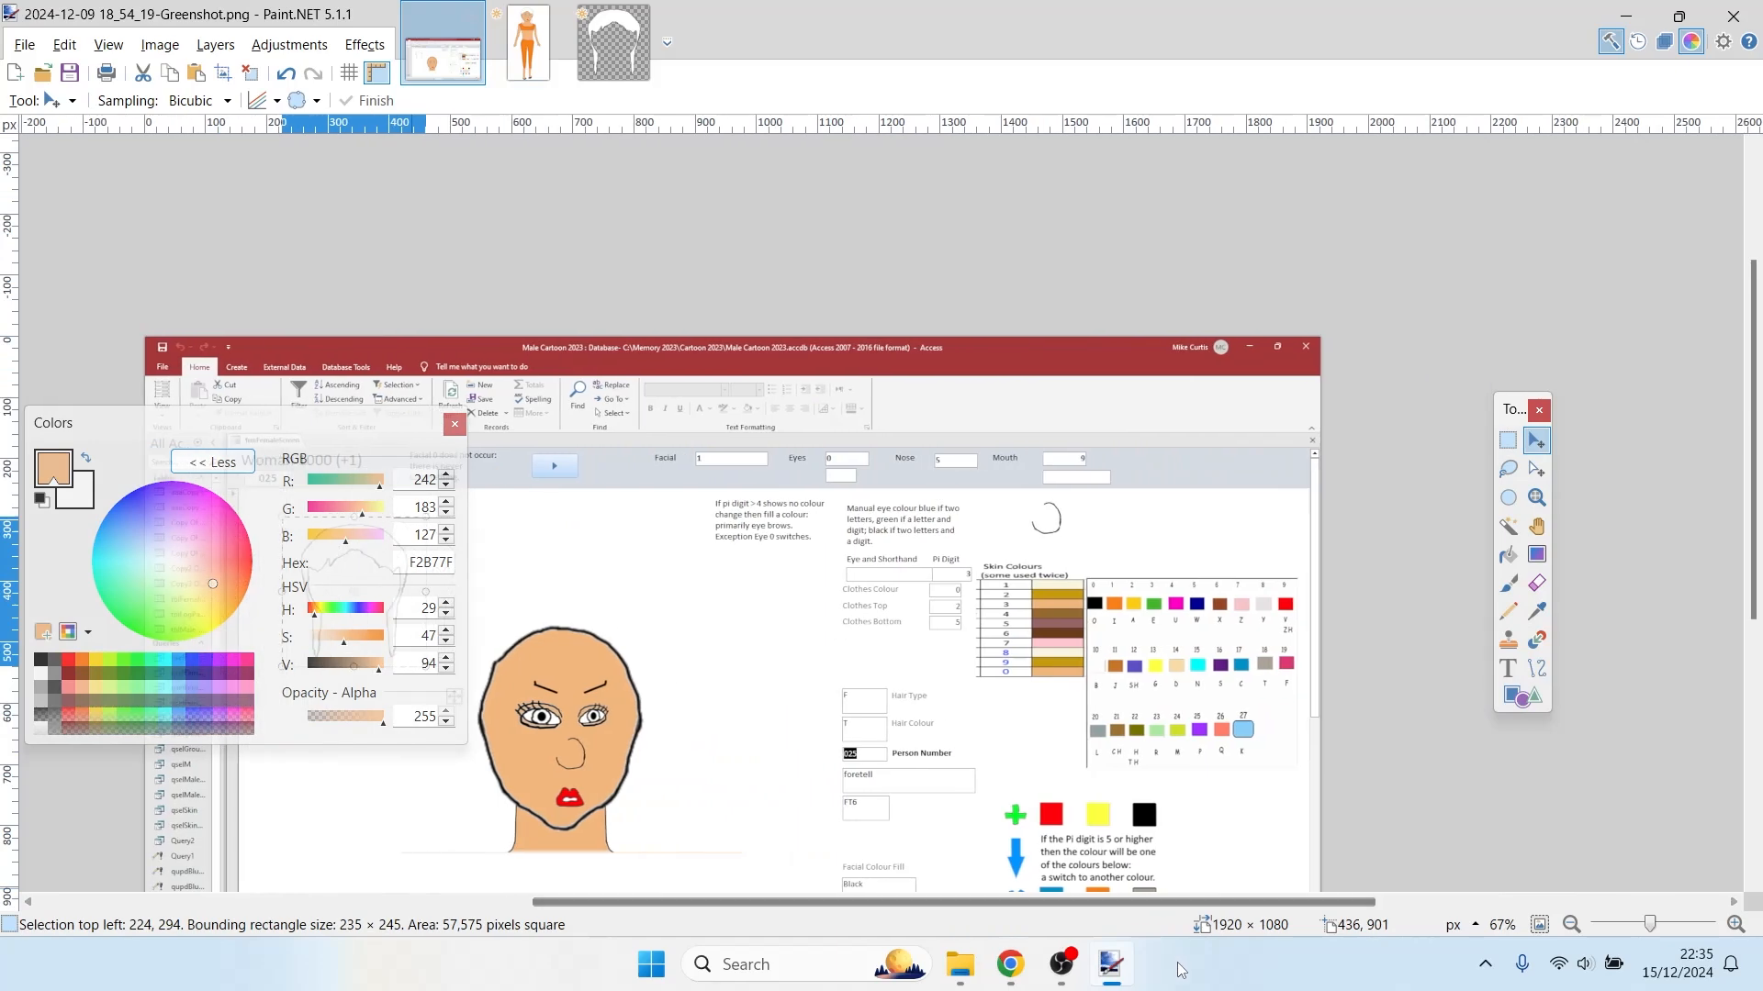
{"action": "key", "text": "ctrl+plus"}
{"action": "key", "text": "ctrl+plus"}
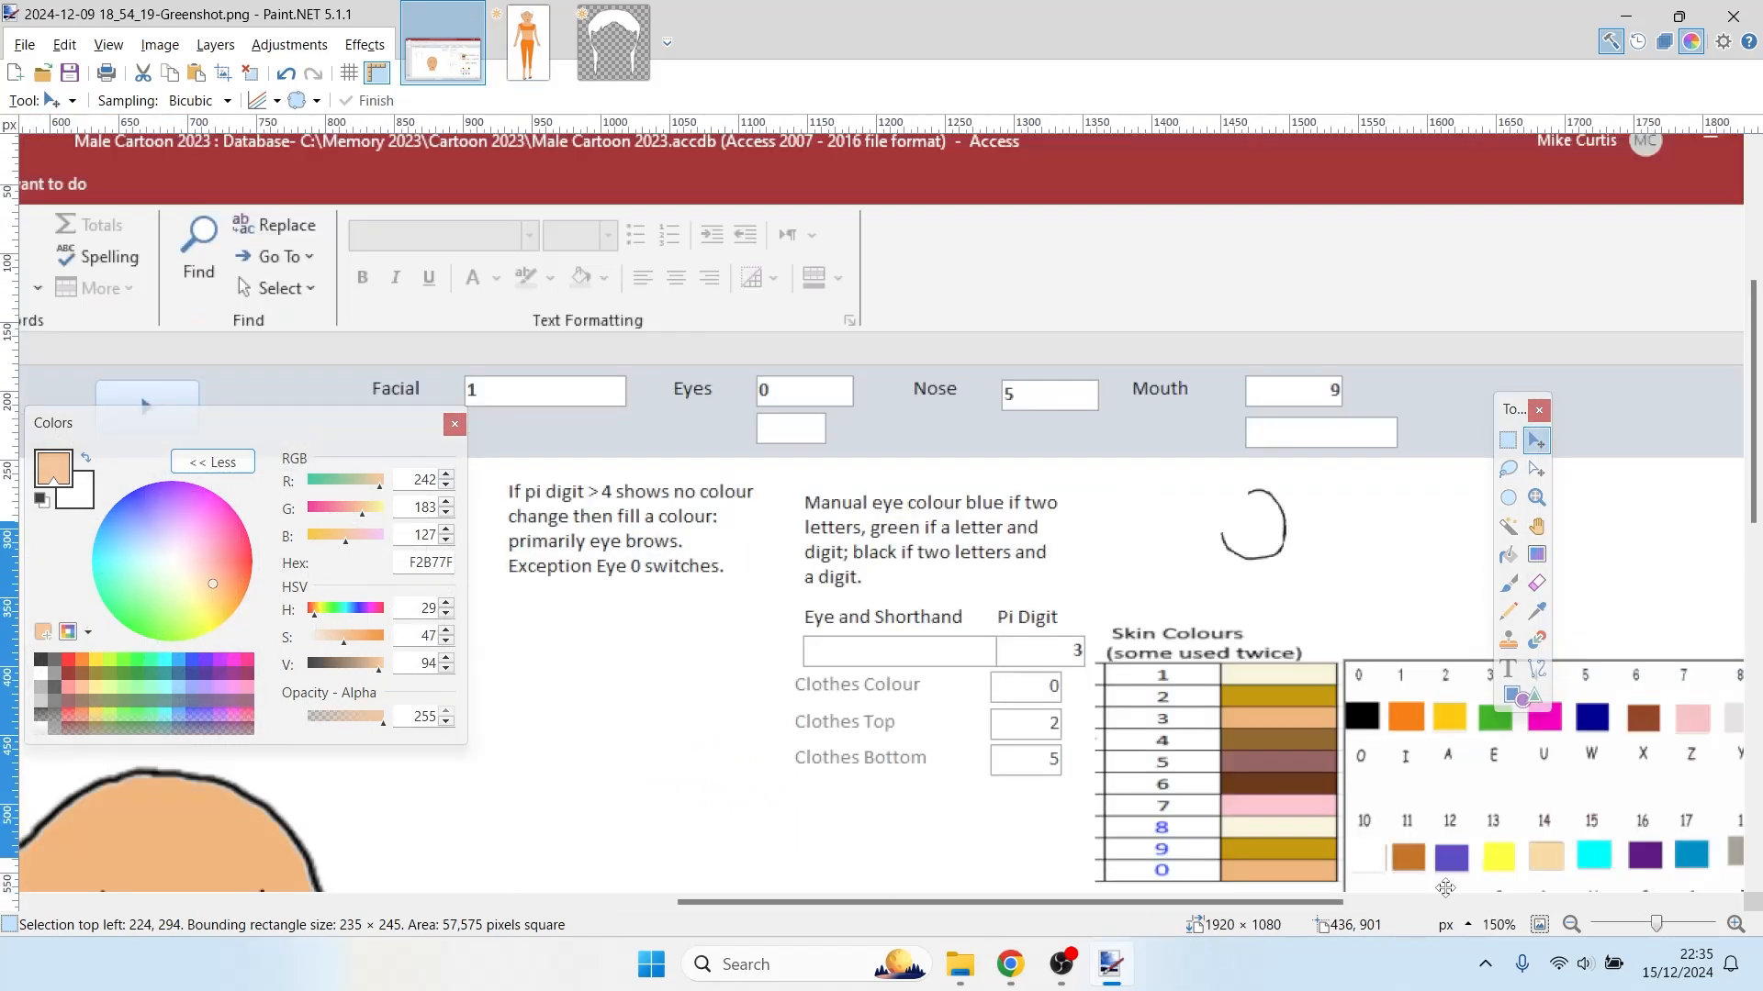
{"action": "left_click_drag", "start_coordinate": [1758, 447], "coordinate": [1524, 545]}
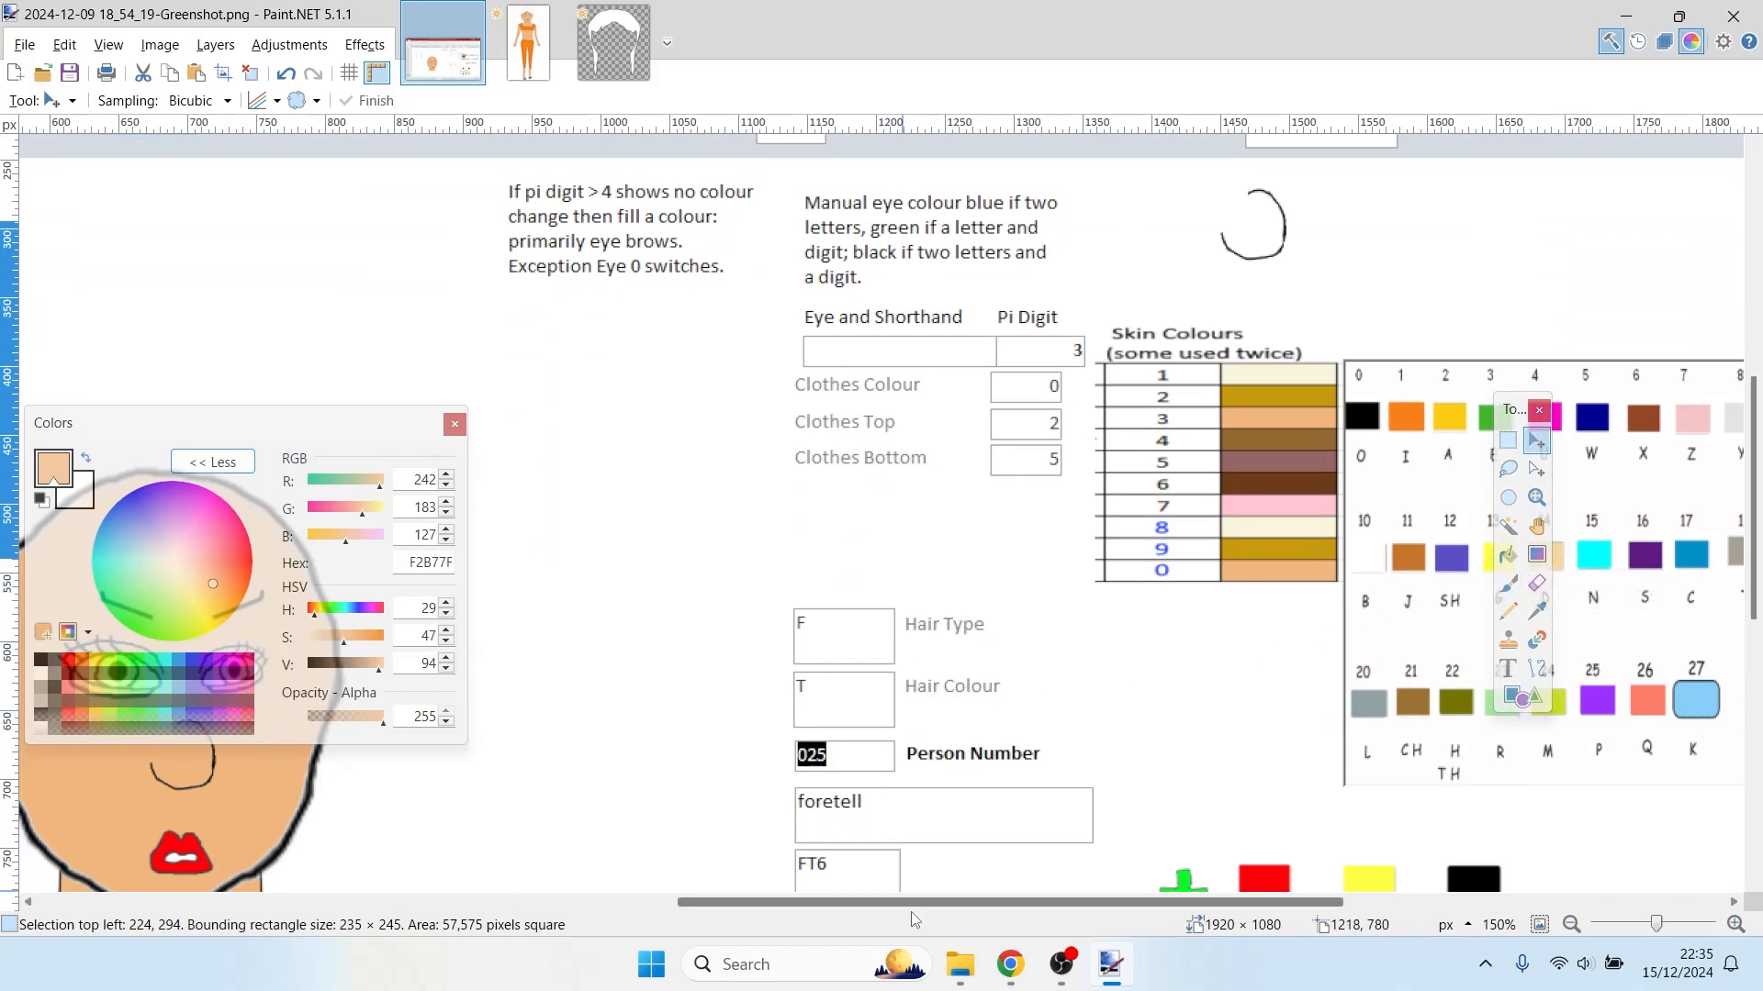
{"action": "left_click_drag", "start_coordinate": [943, 912], "coordinate": [1133, 912]}
{"action": "key", "text": "k"}
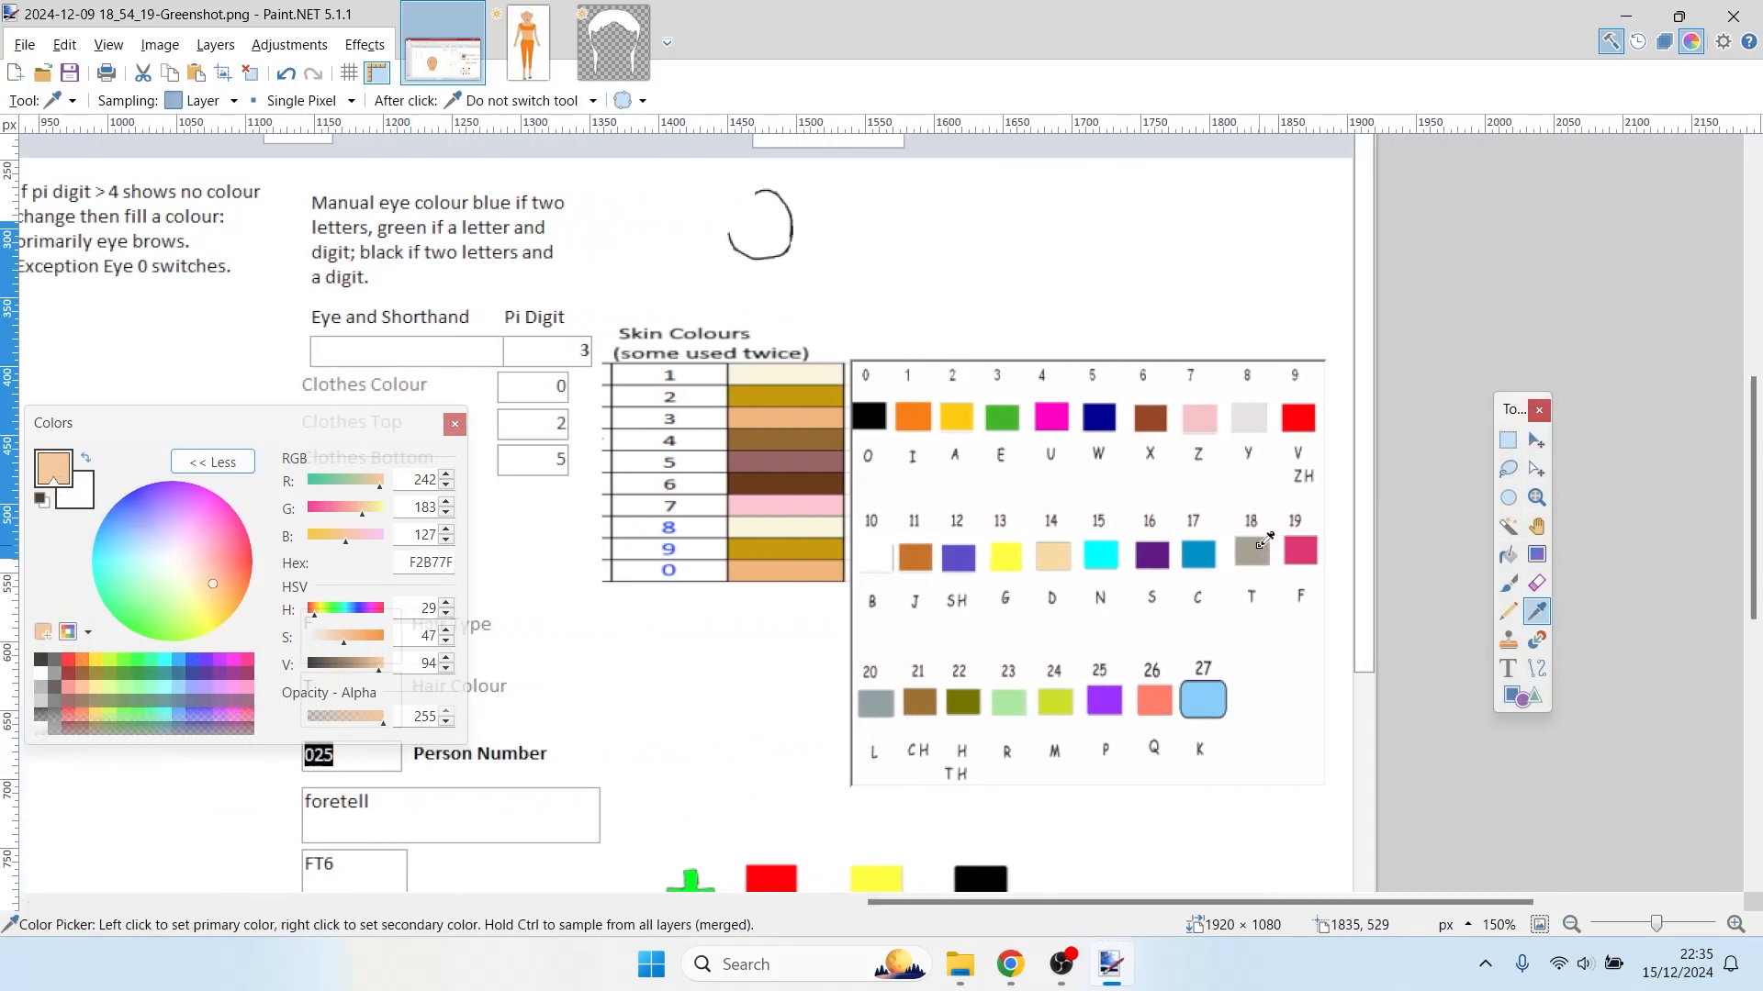
{"action": "left_click", "coordinate": [1265, 540]}
- Try to fill the hair in the full-body woman image with A9A193, and undo the fill
{"action": "left_click", "coordinate": [626, 52]}
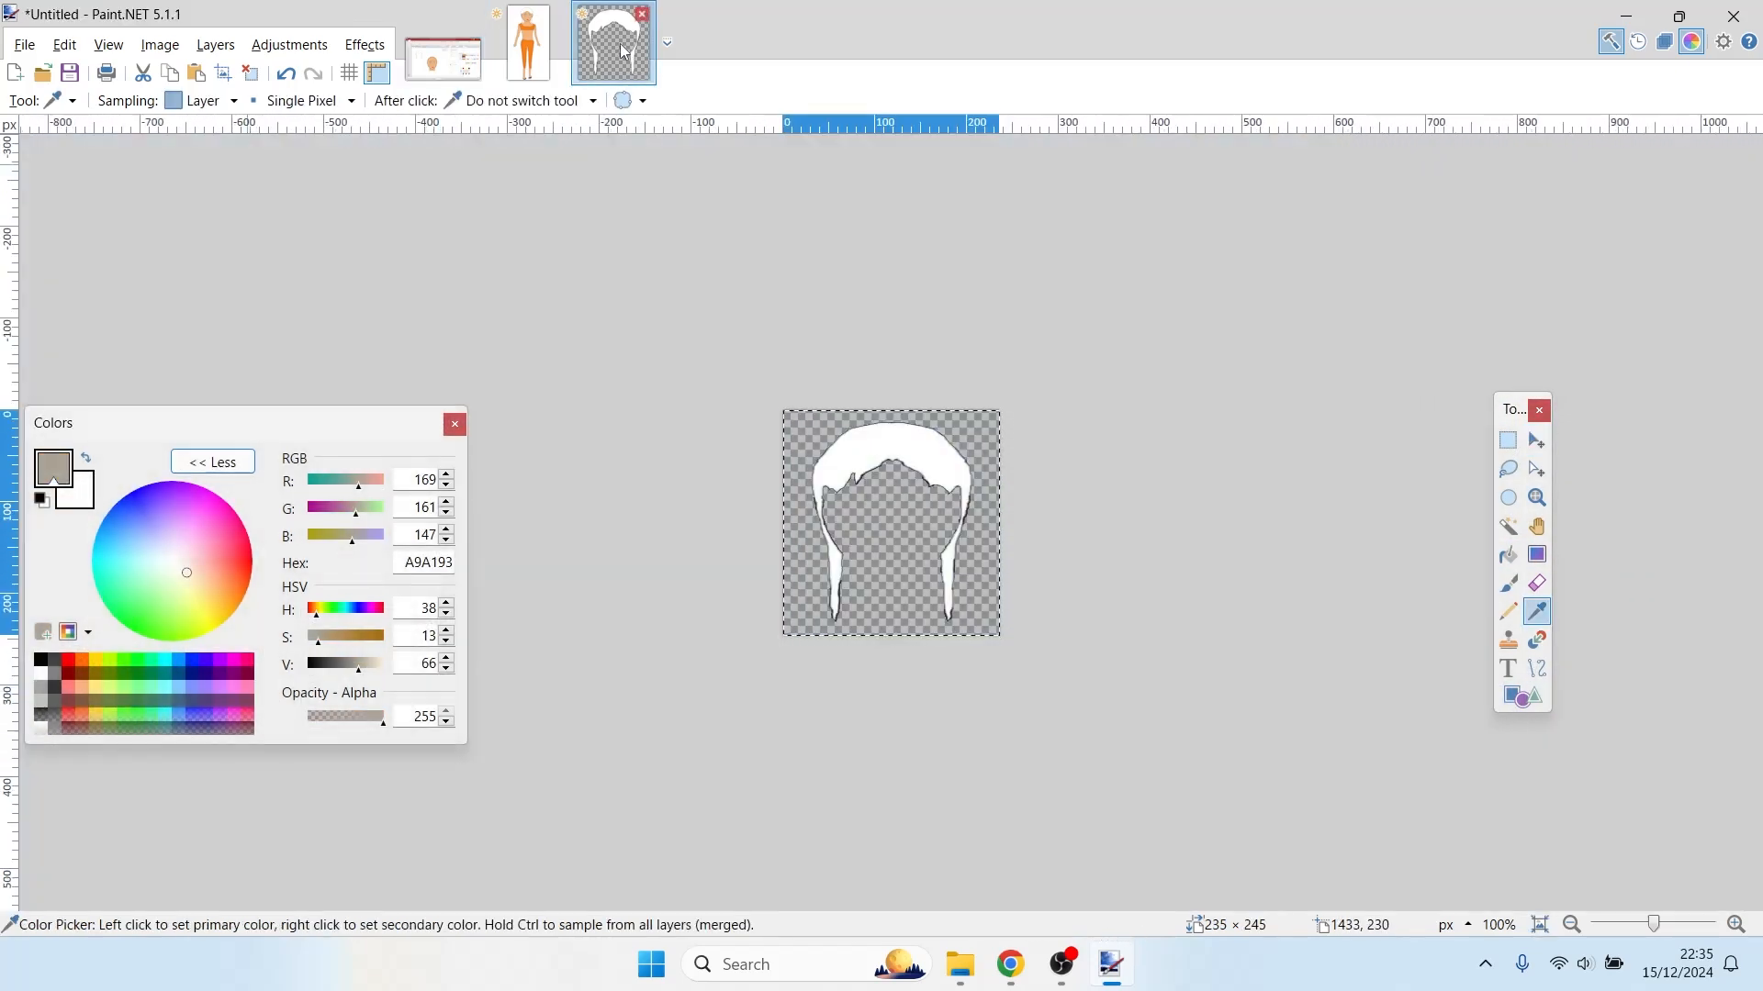
{"action": "left_click", "coordinate": [527, 41]}
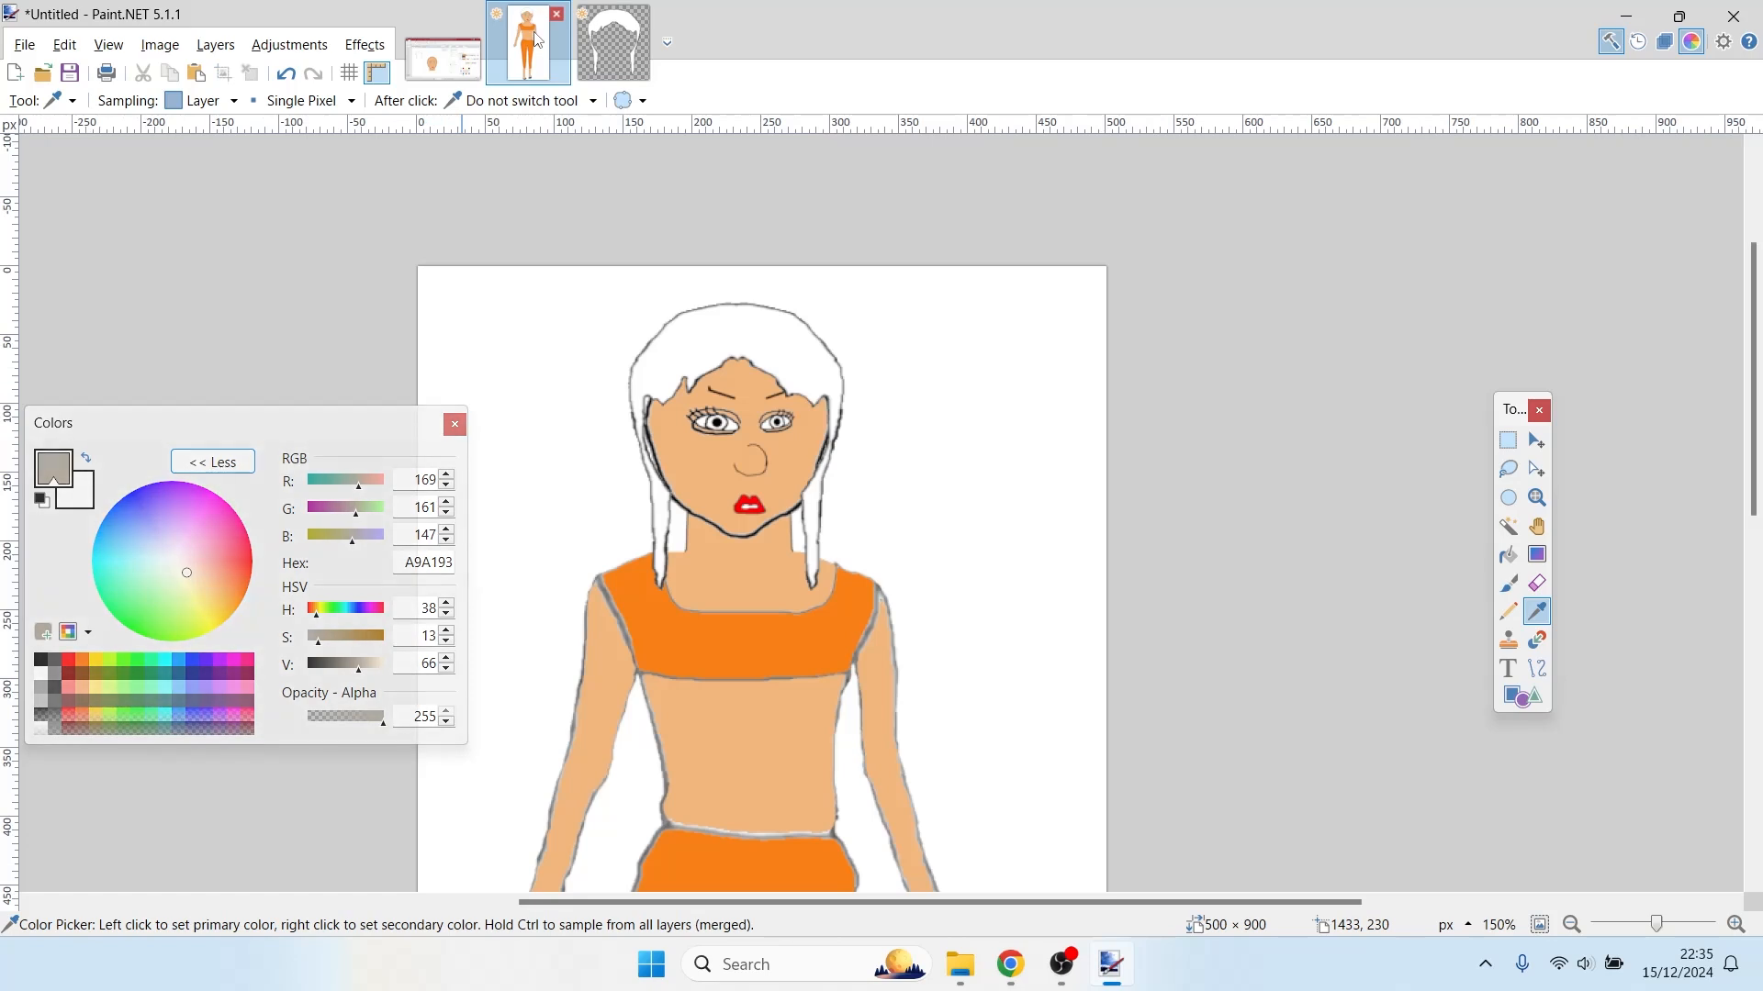
{"action": "key", "text": "f"}
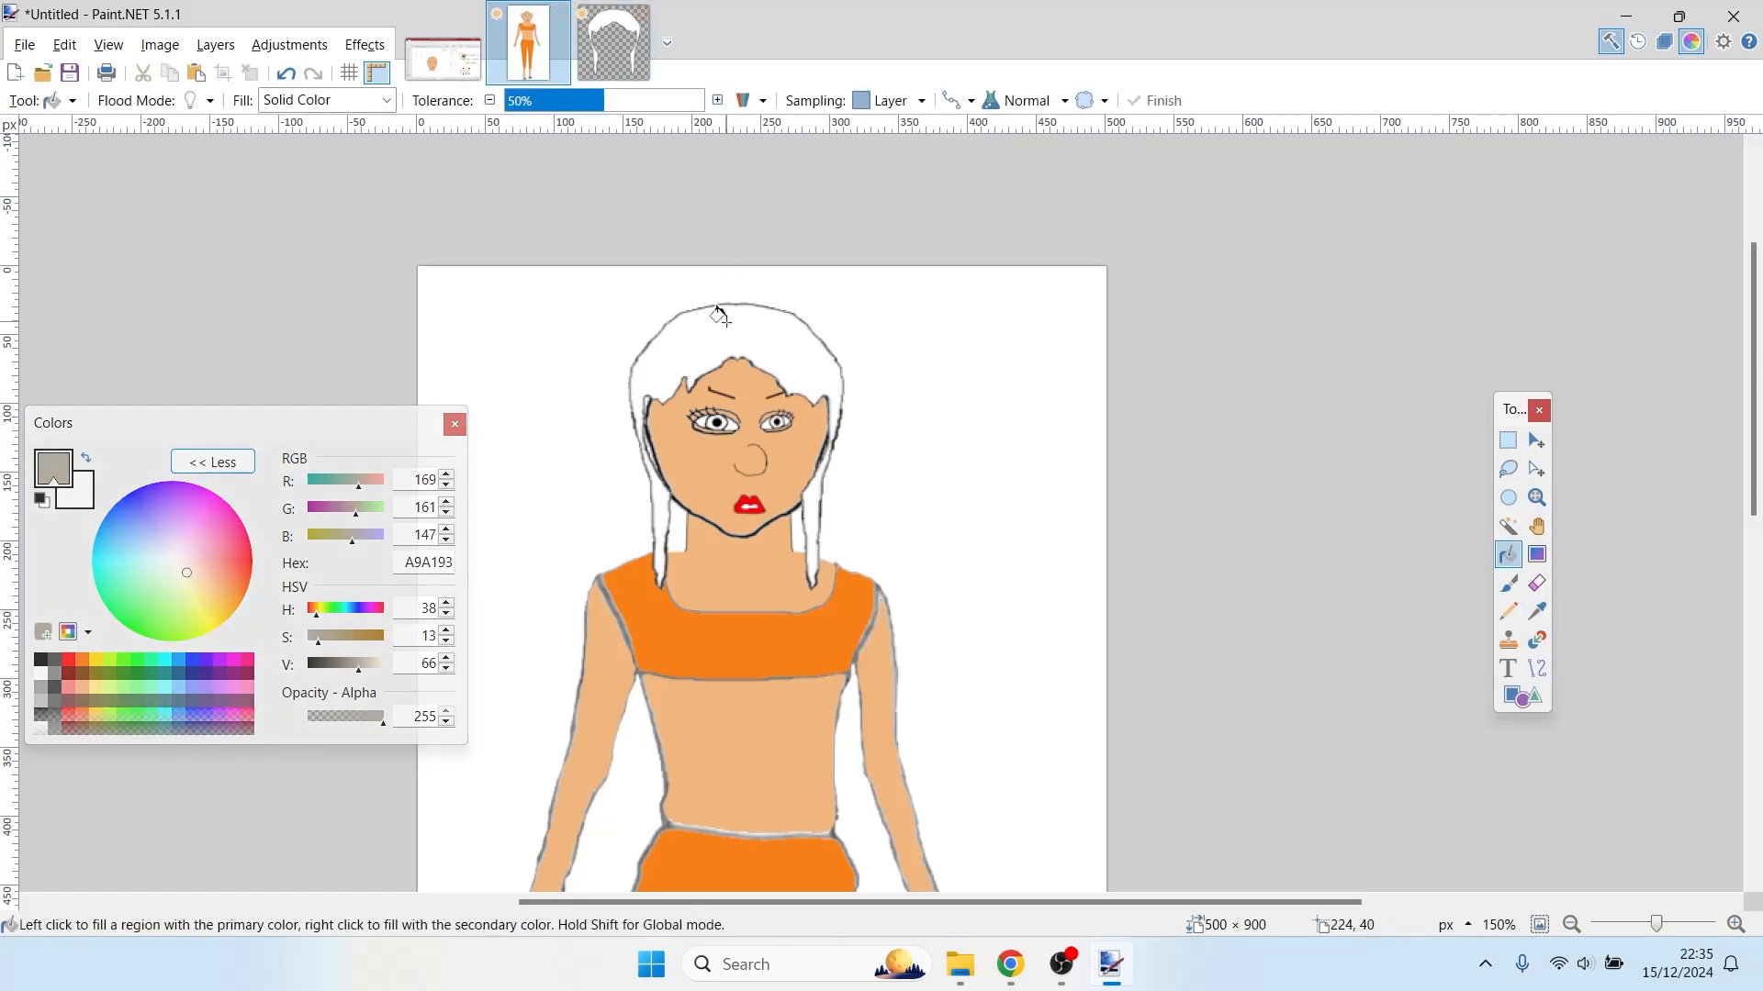
{"action": "left_click", "coordinate": [747, 343]}
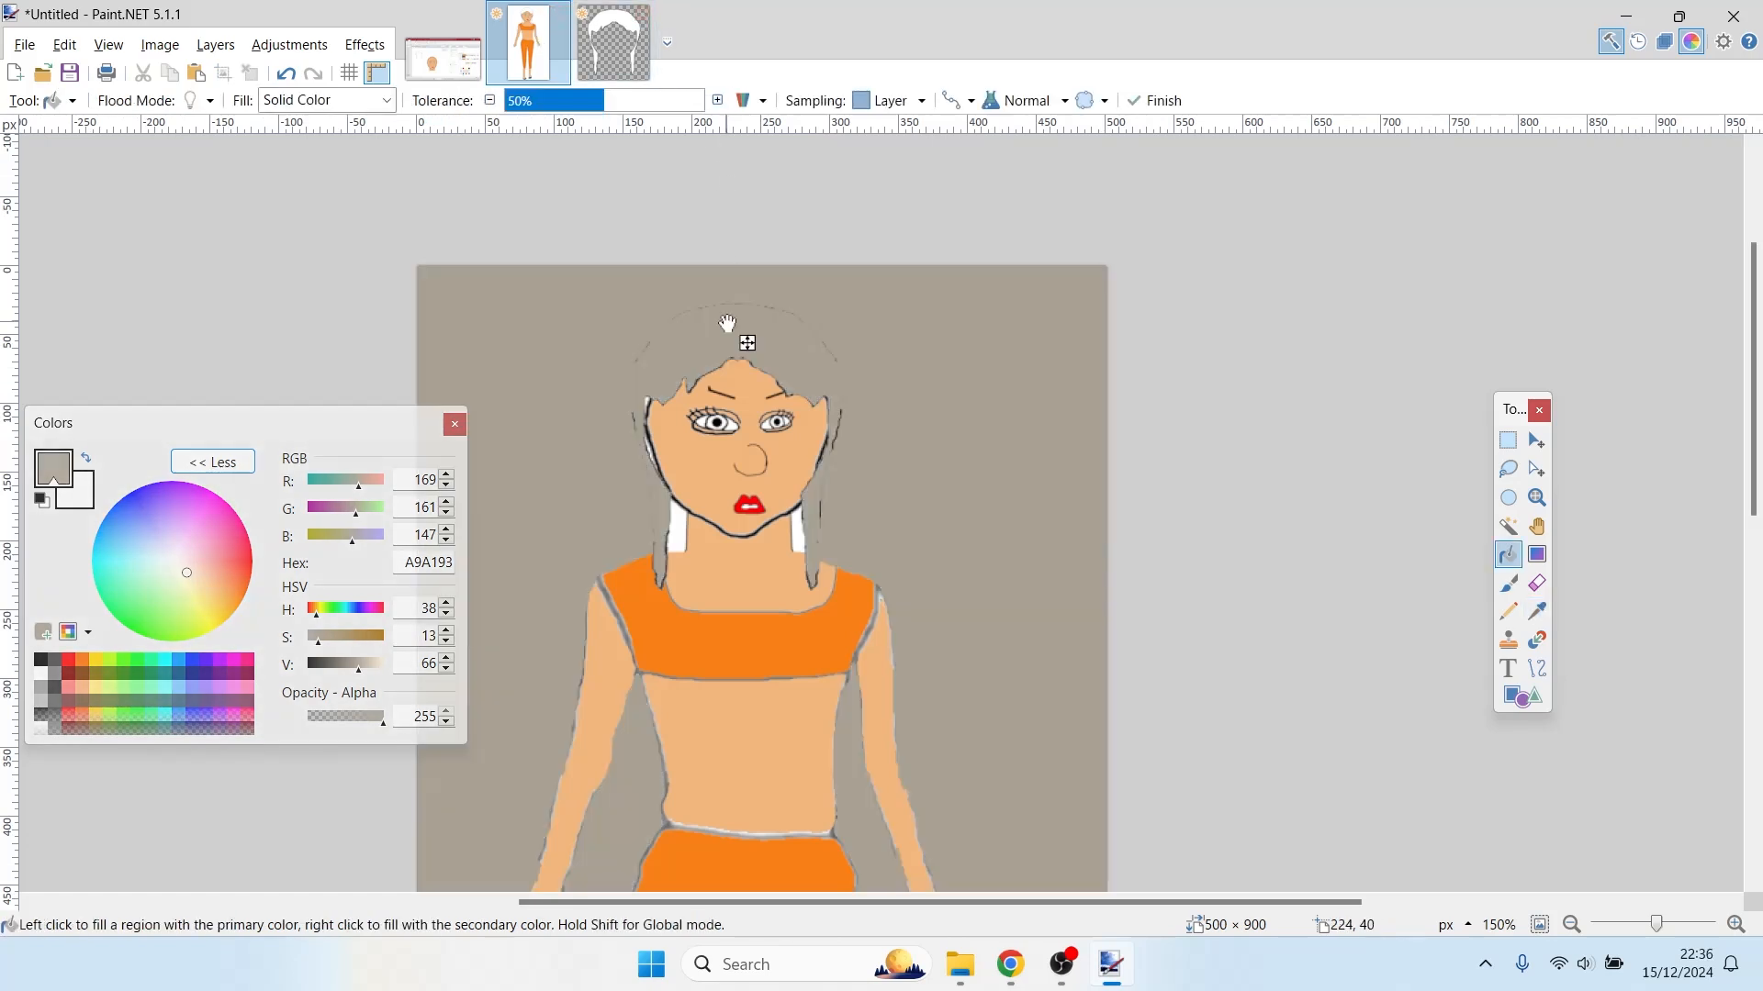
{"action": "key", "text": "ctrl+z"}
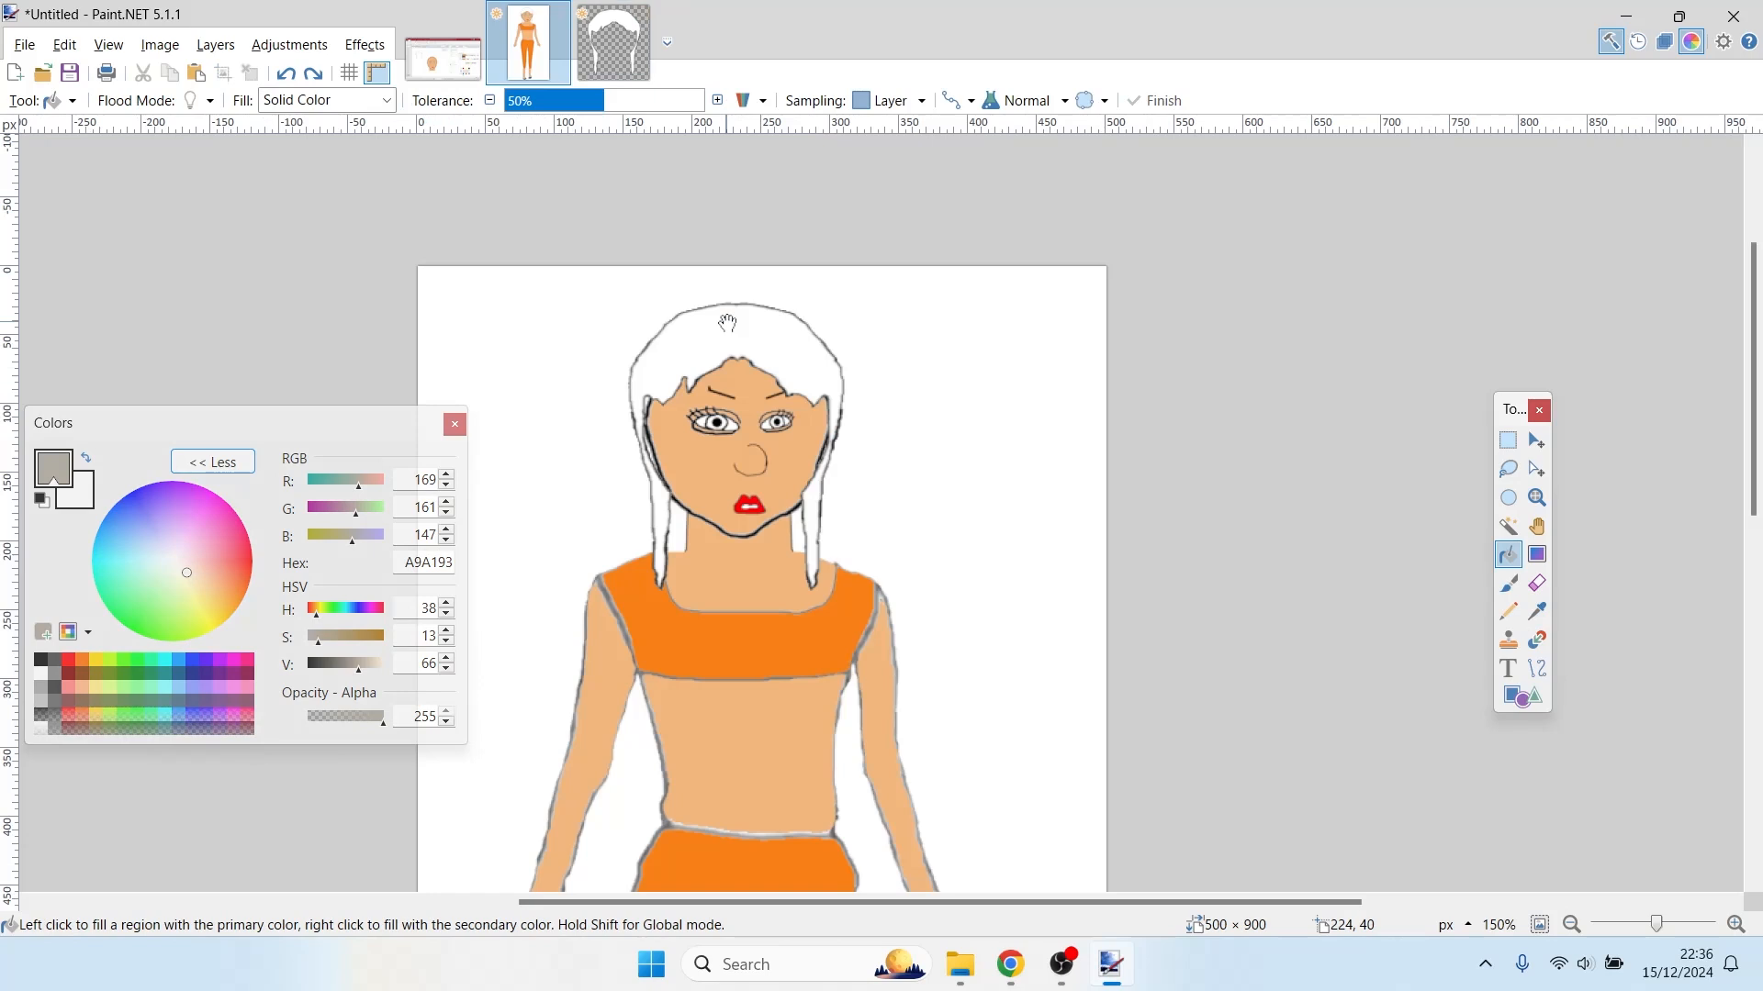
- Fill the hair in the full-body woman image with A9A193, raising the fill tolerance to 47% to cover the side strands
{"action": "left_click", "coordinate": [553, 101]}
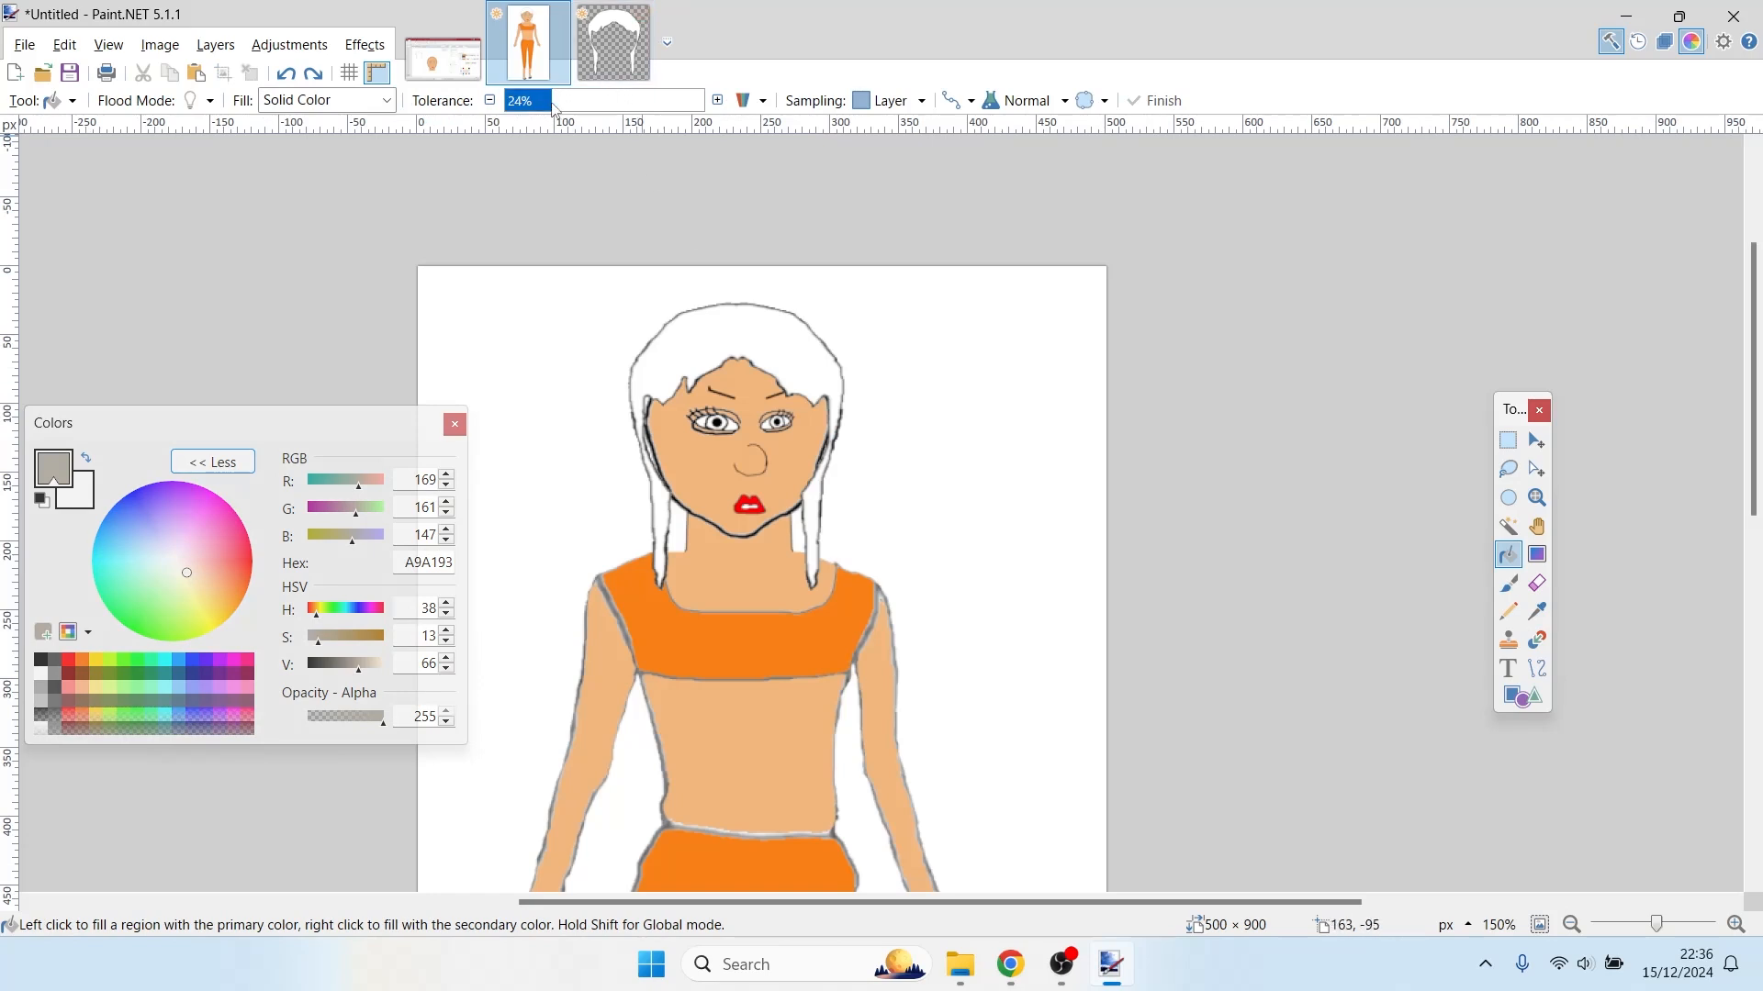
{"action": "left_click", "coordinate": [710, 330]}
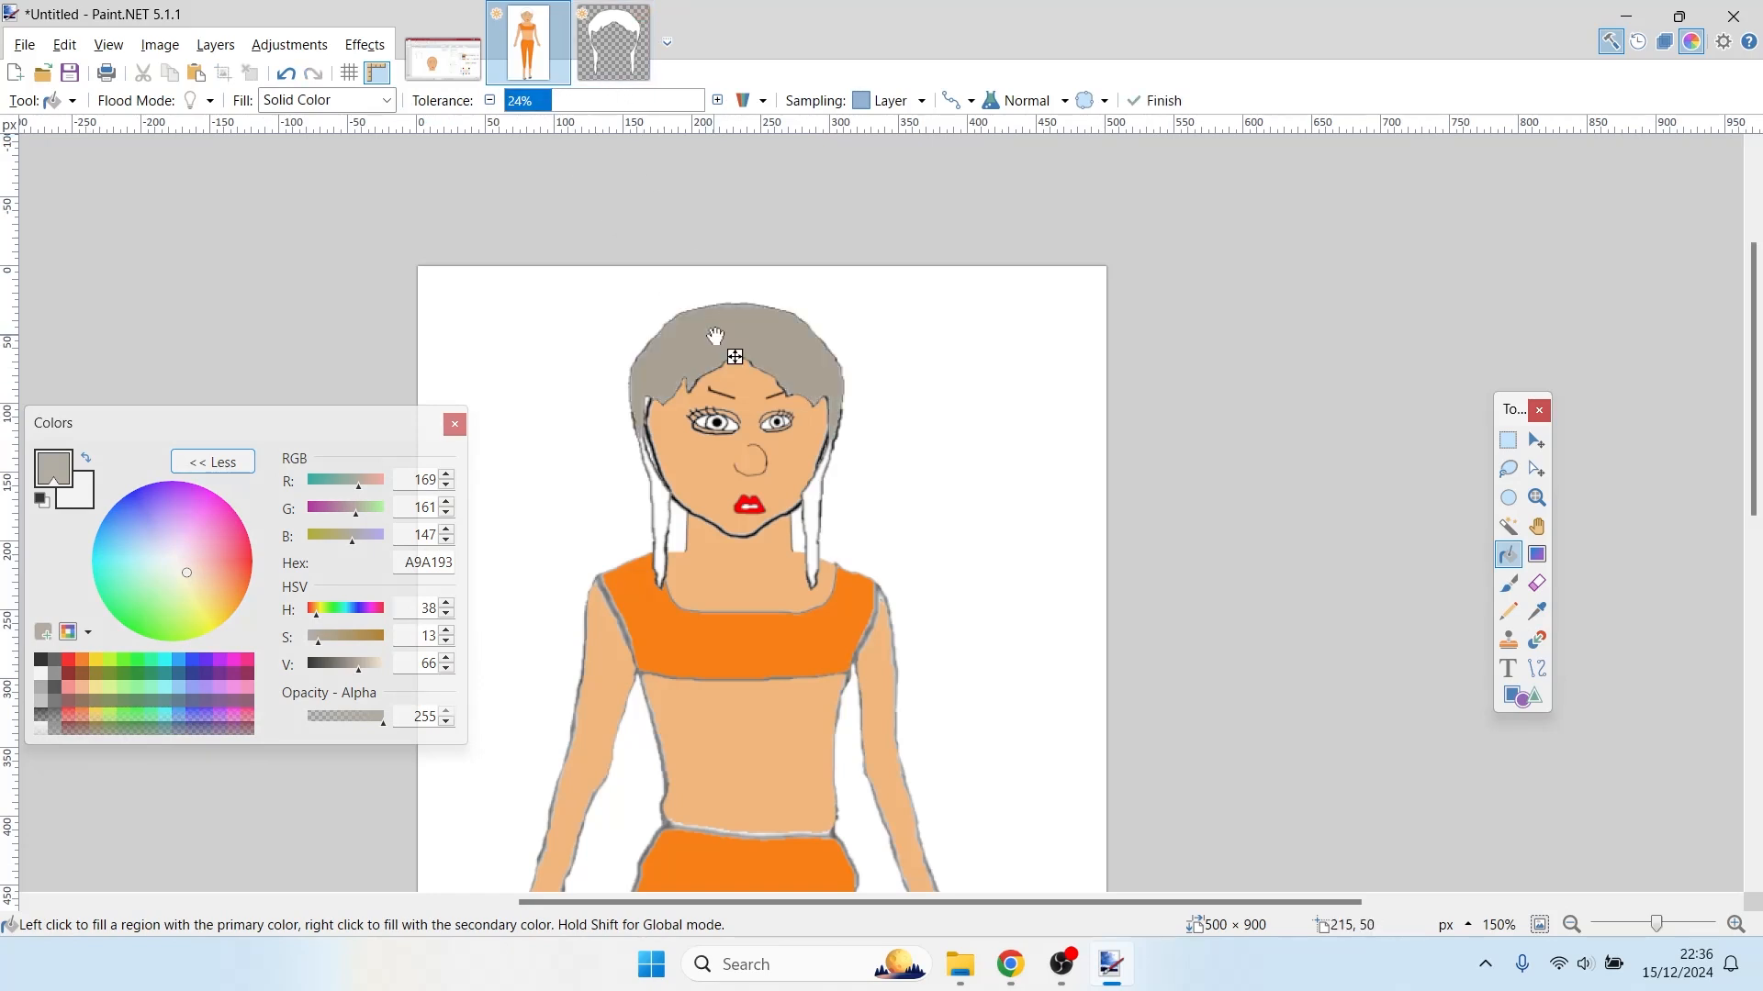
{"action": "left_click", "coordinate": [569, 102]}
{"action": "left_click_drag", "start_coordinate": [571, 108], "coordinate": [602, 114]}
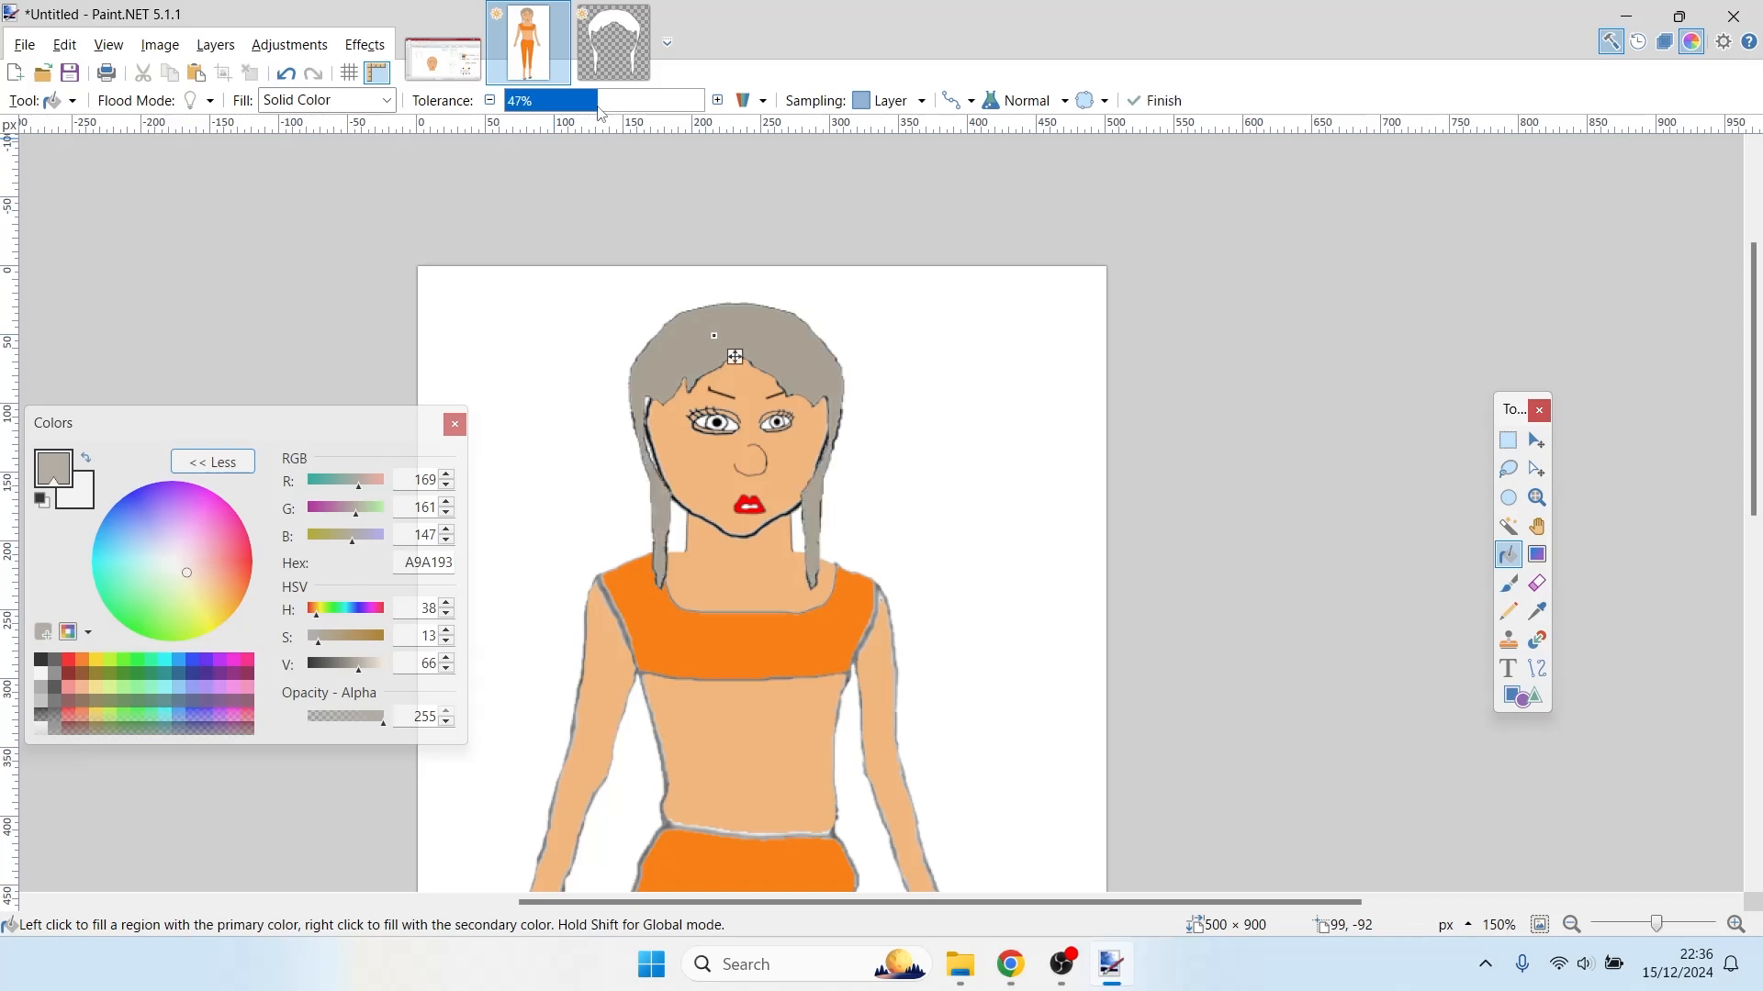
- Touch up the unfilled gap between the hair and the face with a size 2 Paintbrush in A9A193
{"action": "key", "text": "ctrl+plus"}
{"action": "key", "text": "ctrl+plus"}
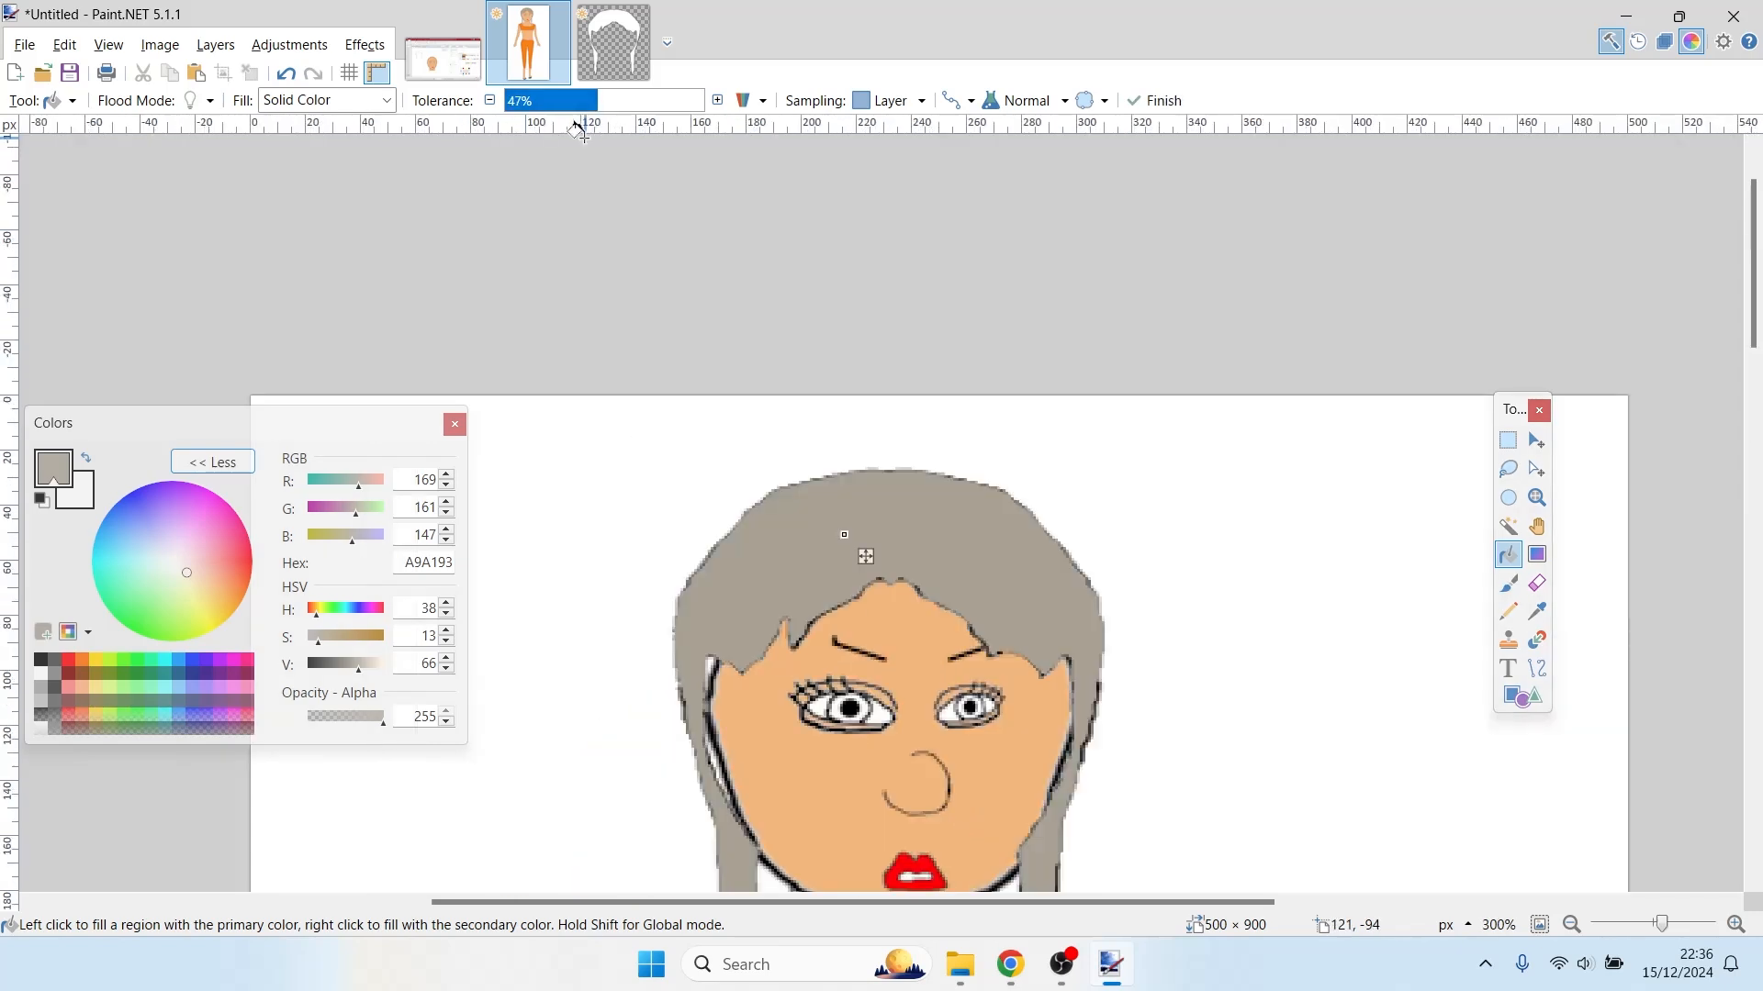
{"action": "key", "text": "b"}
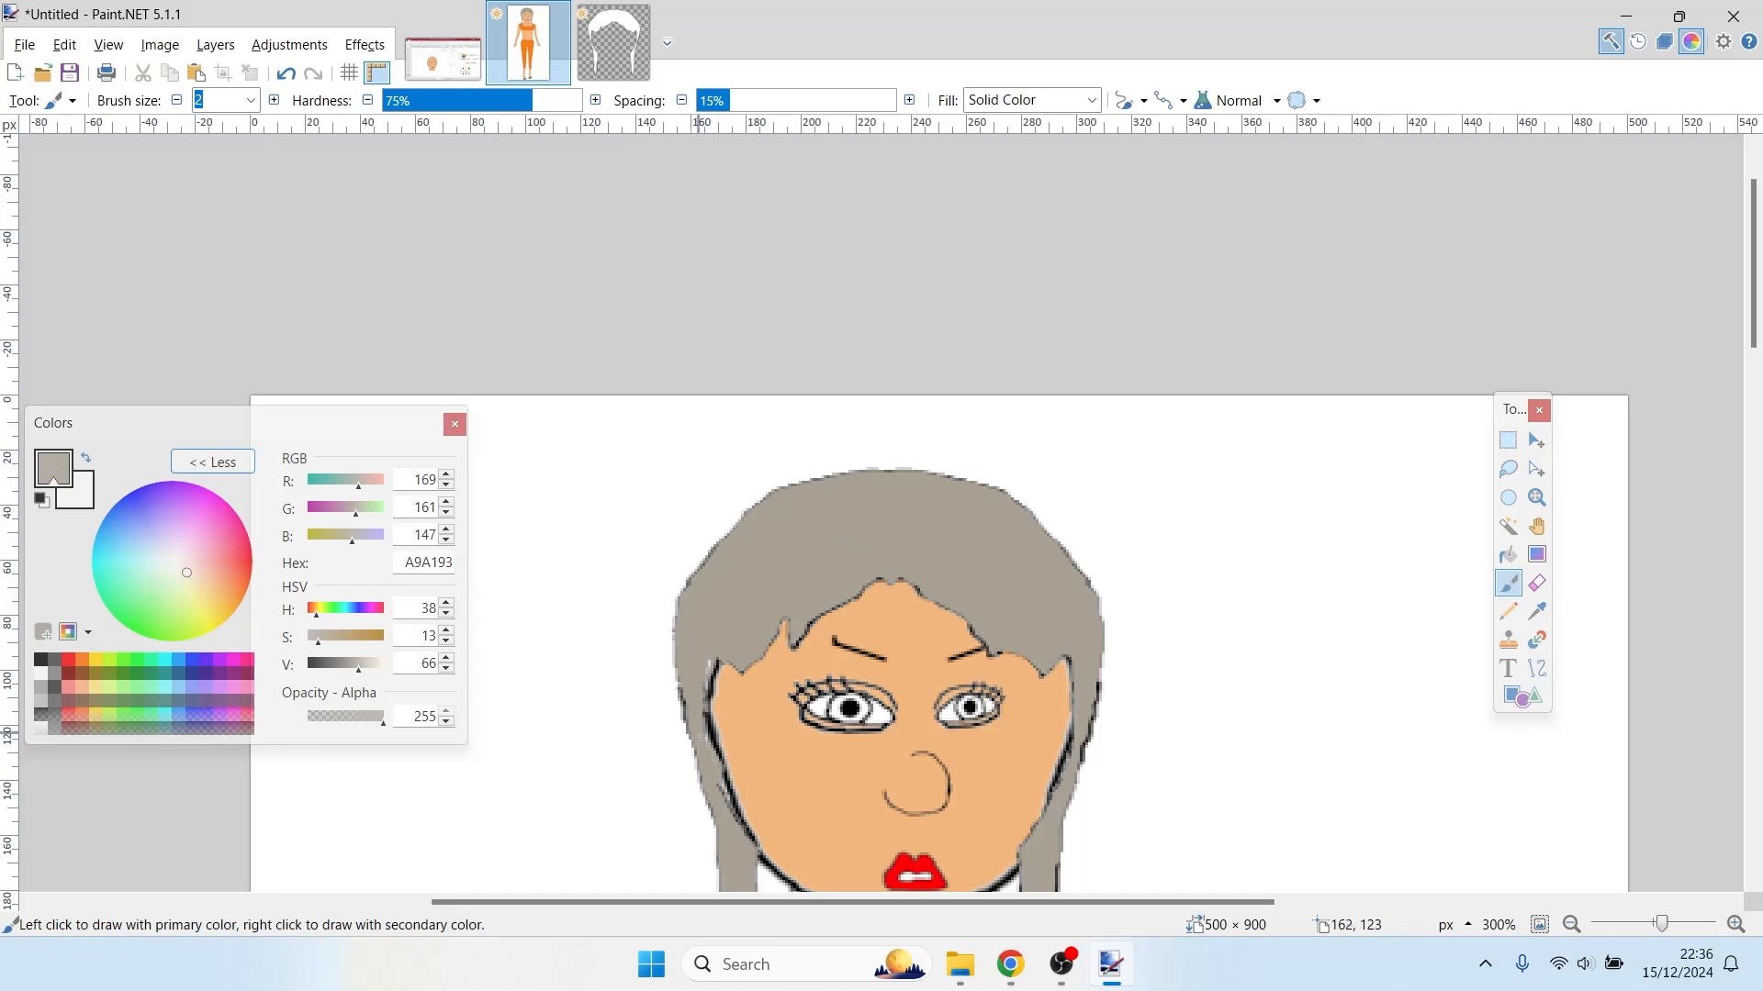
{"action": "key", "text": "ctrl+minus"}
{"action": "key", "text": "ctrl+minus"}
{"action": "key", "text": "ctrl+minus"}
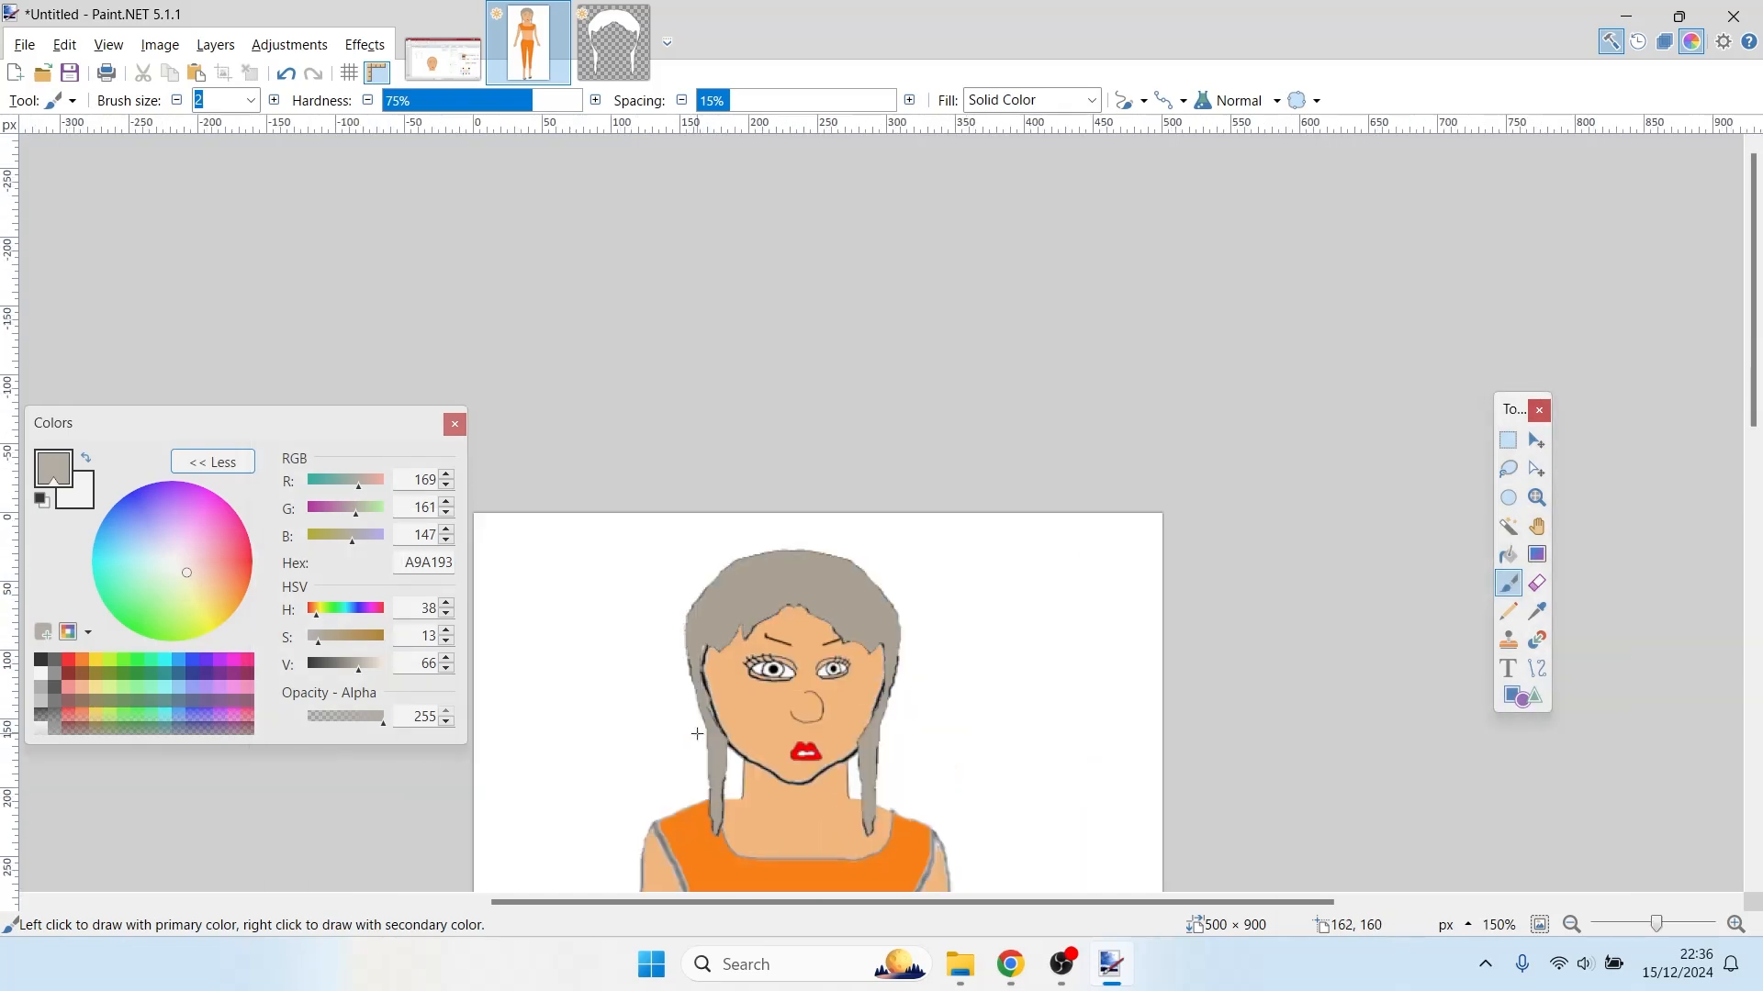
{"action": "scroll", "coordinate": [697, 734], "scroll_direction": "down", "scroll_amount": 8}
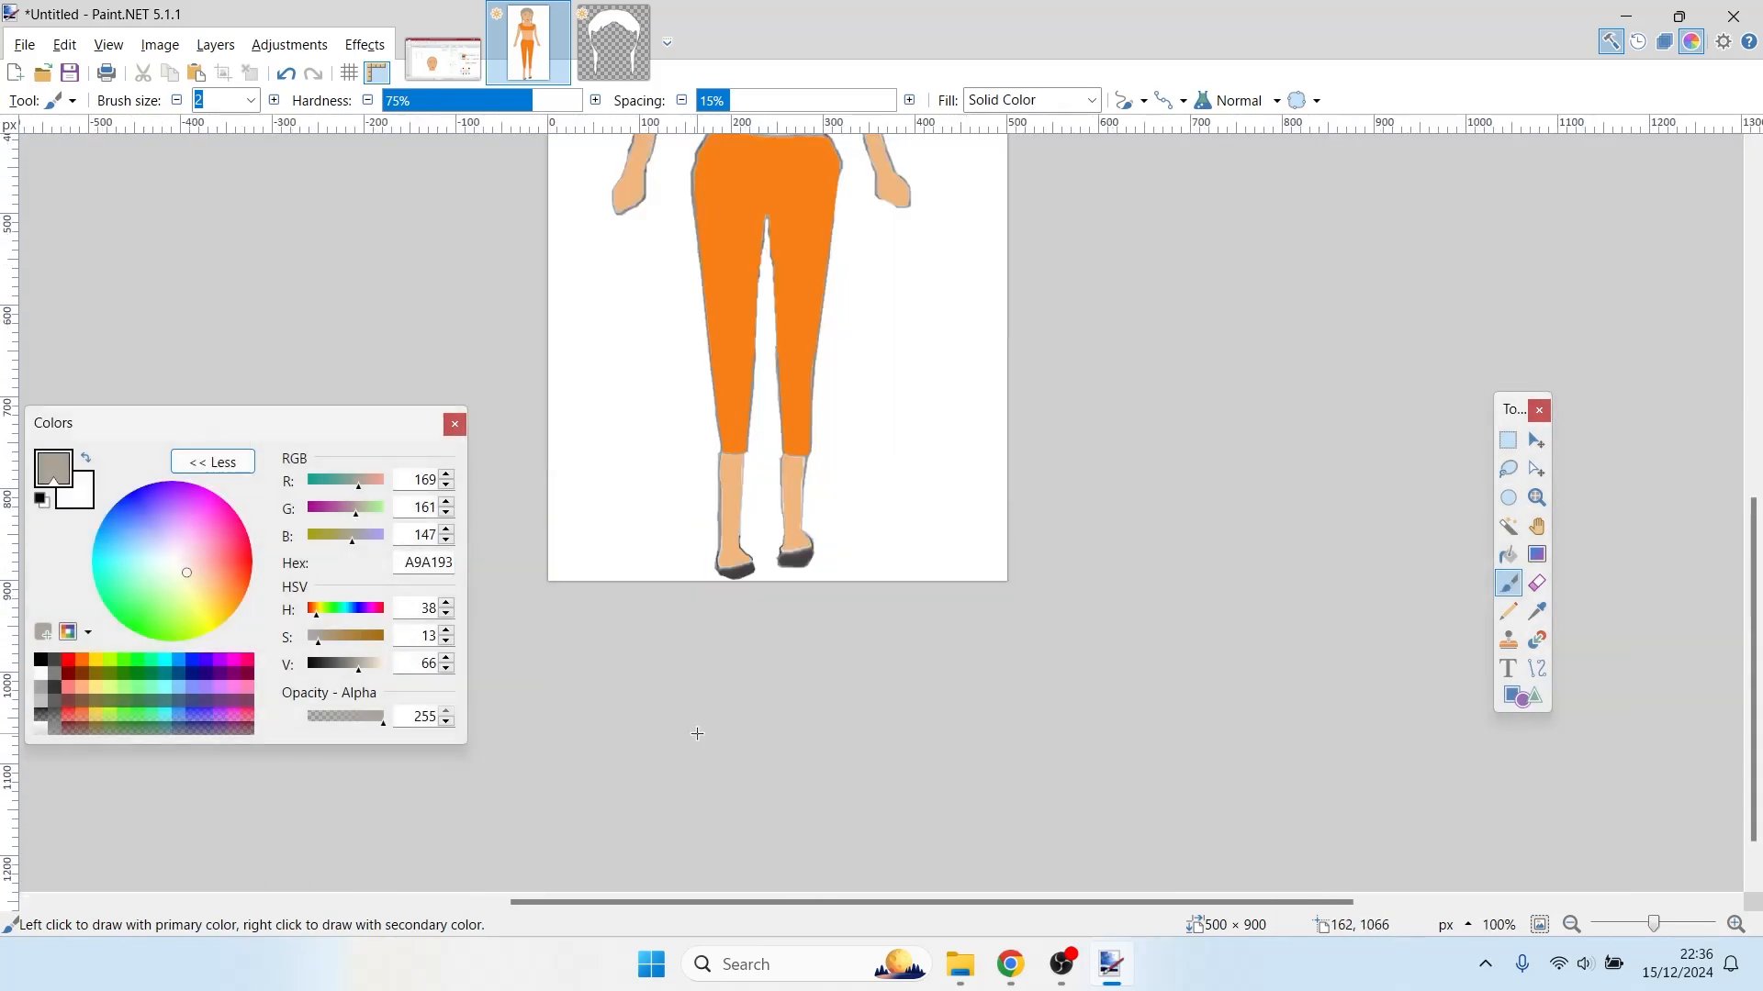
{"action": "scroll", "coordinate": [697, 734], "scroll_direction": "up", "scroll_amount": 8}
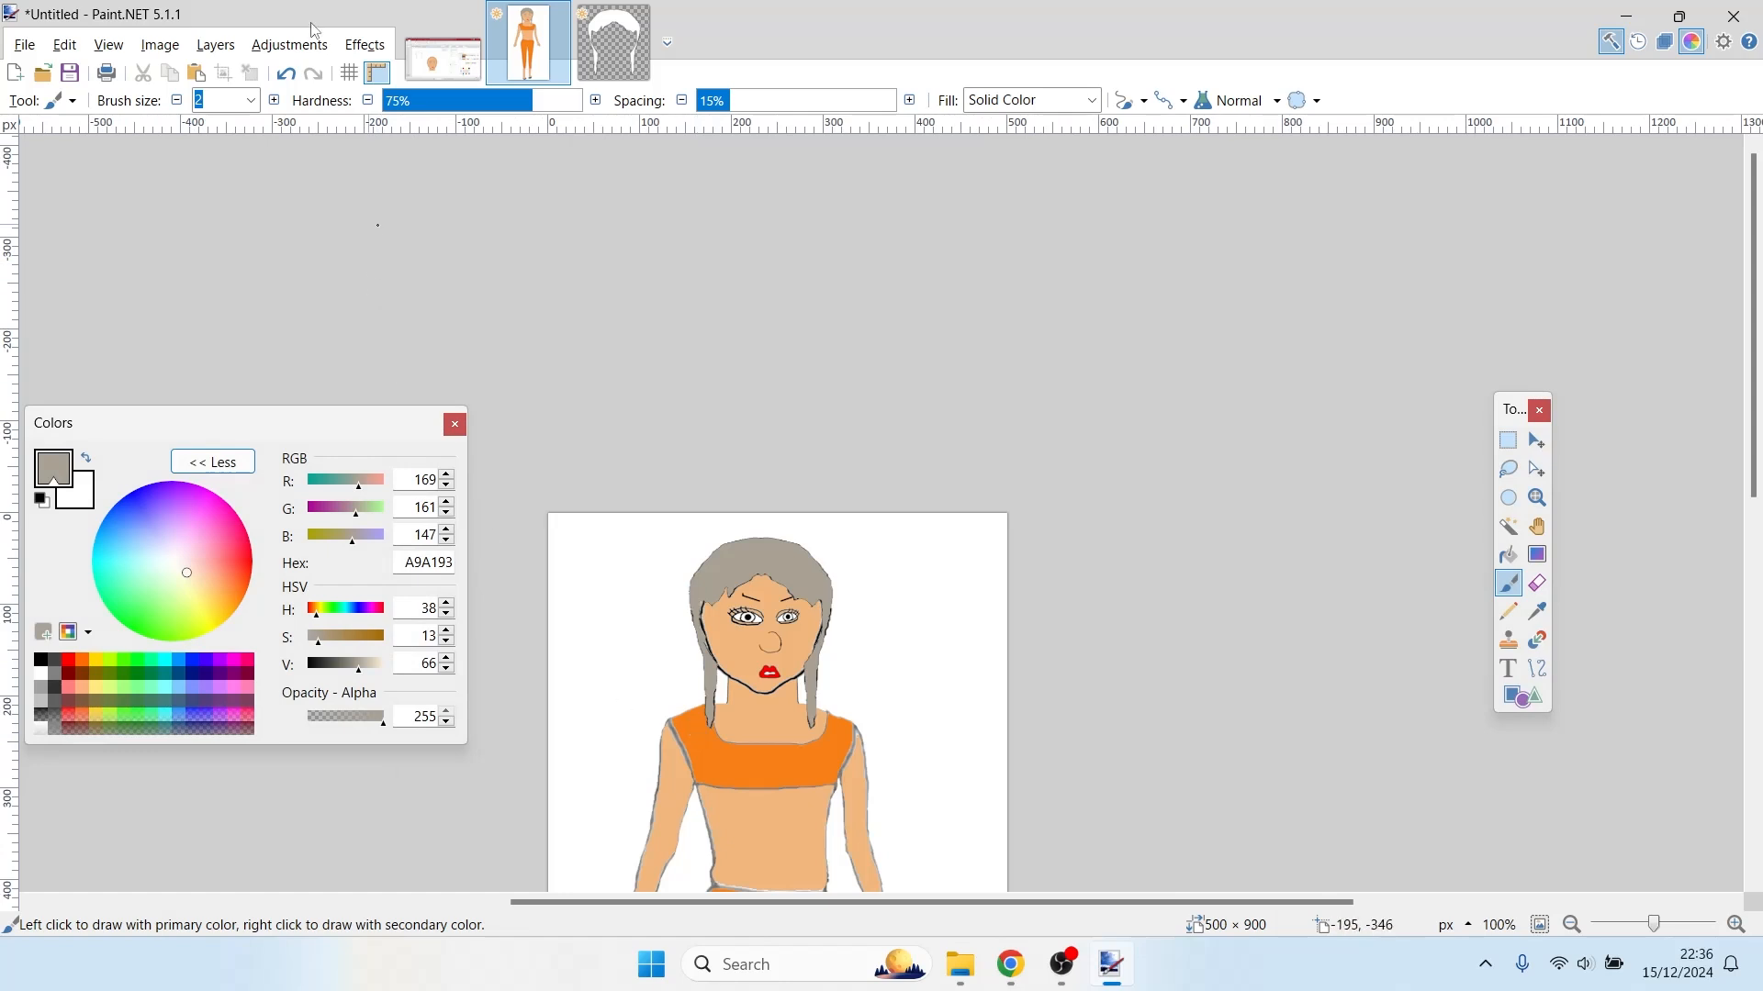
{"action": "left_click", "coordinate": [423, 70]}
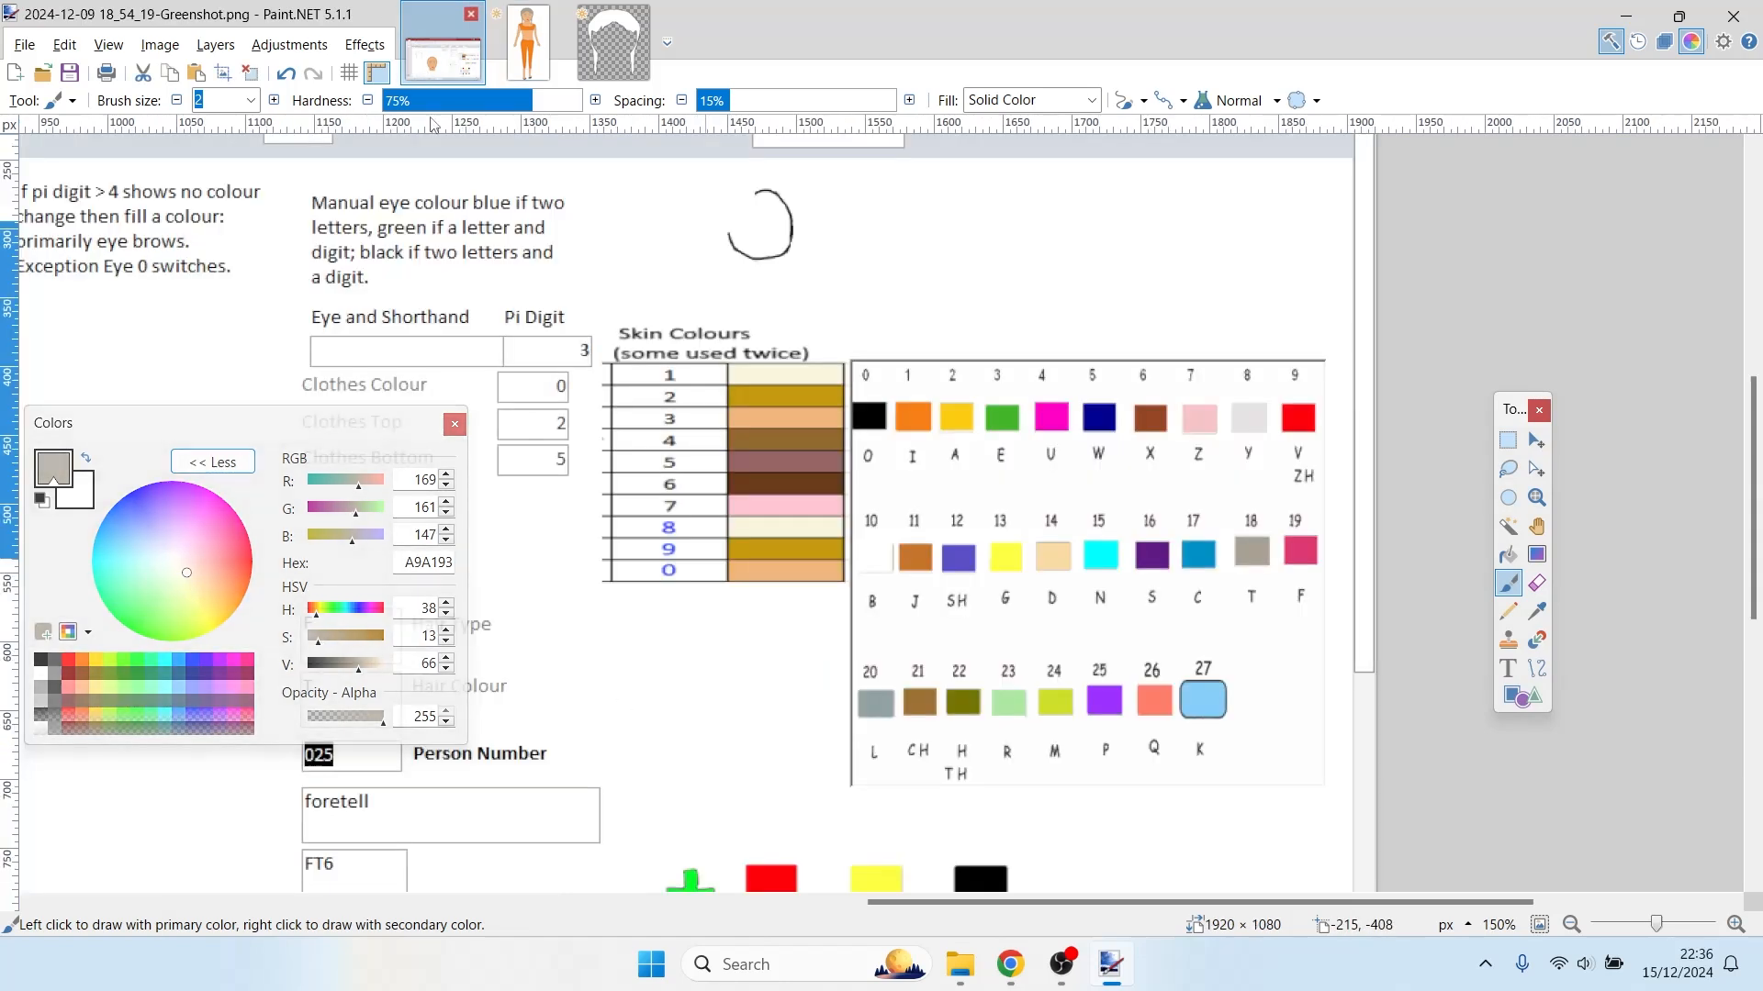
{"action": "left_click_drag", "start_coordinate": [940, 918], "coordinate": [734, 909]}
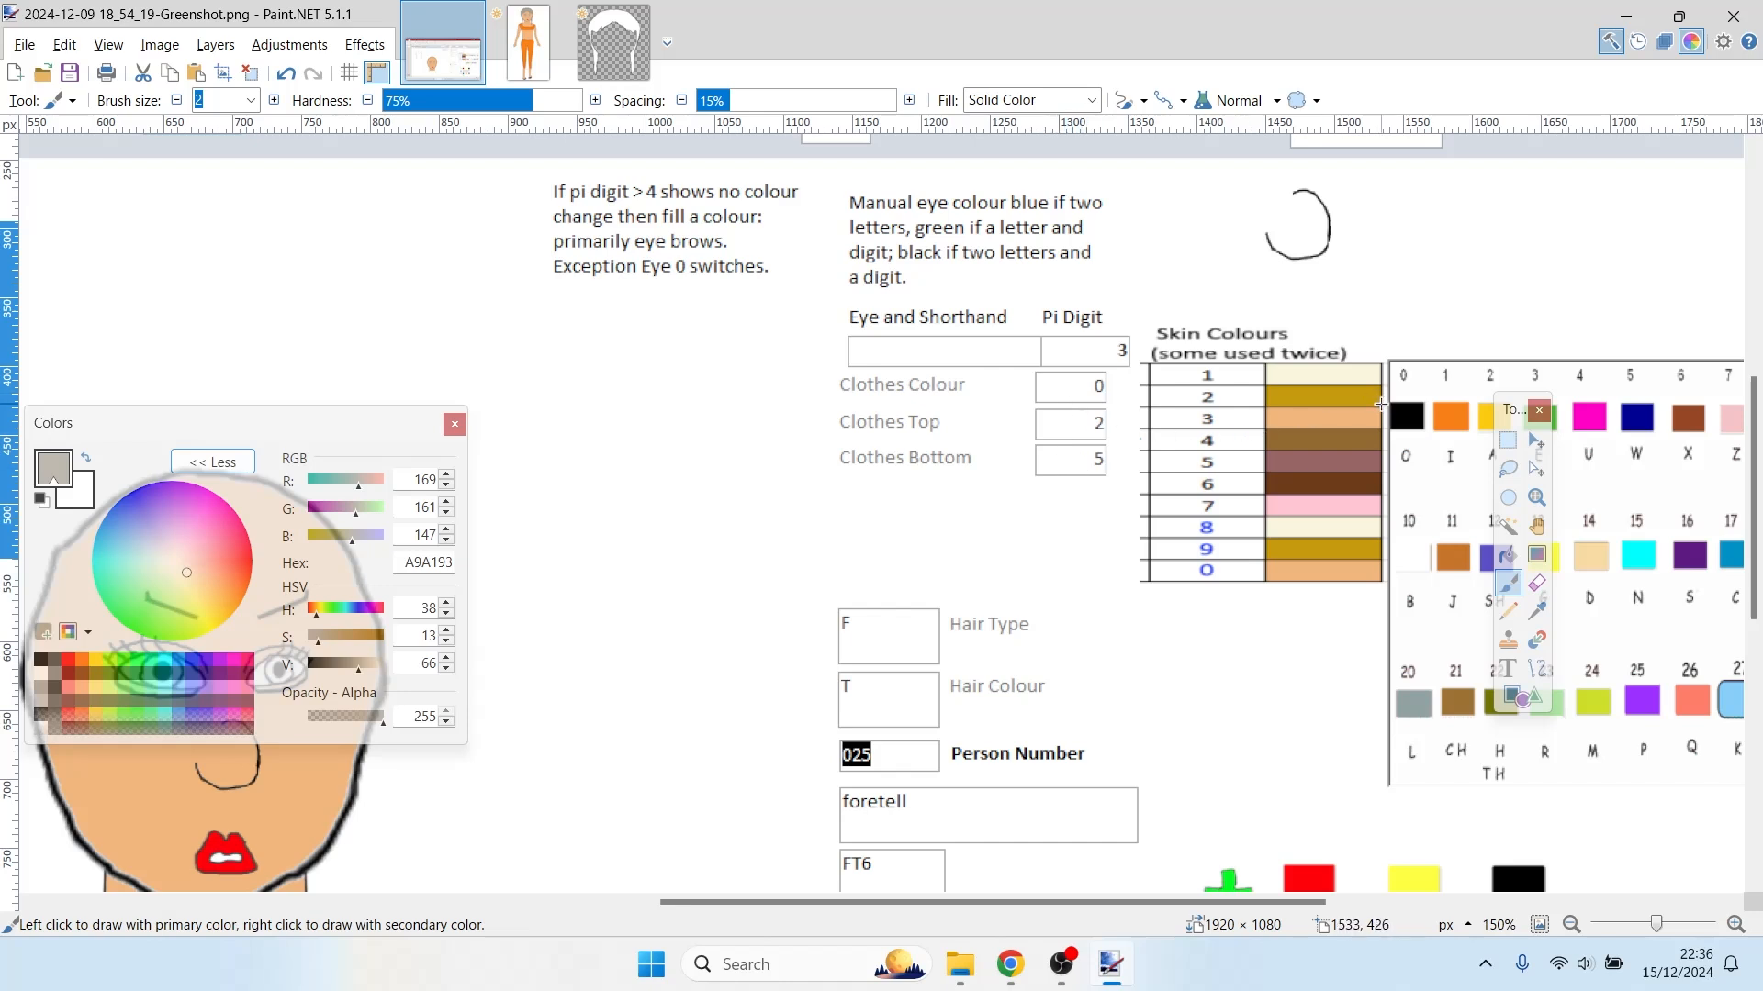
{"action": "key", "text": "k"}
{"action": "left_click", "coordinate": [1413, 413]}
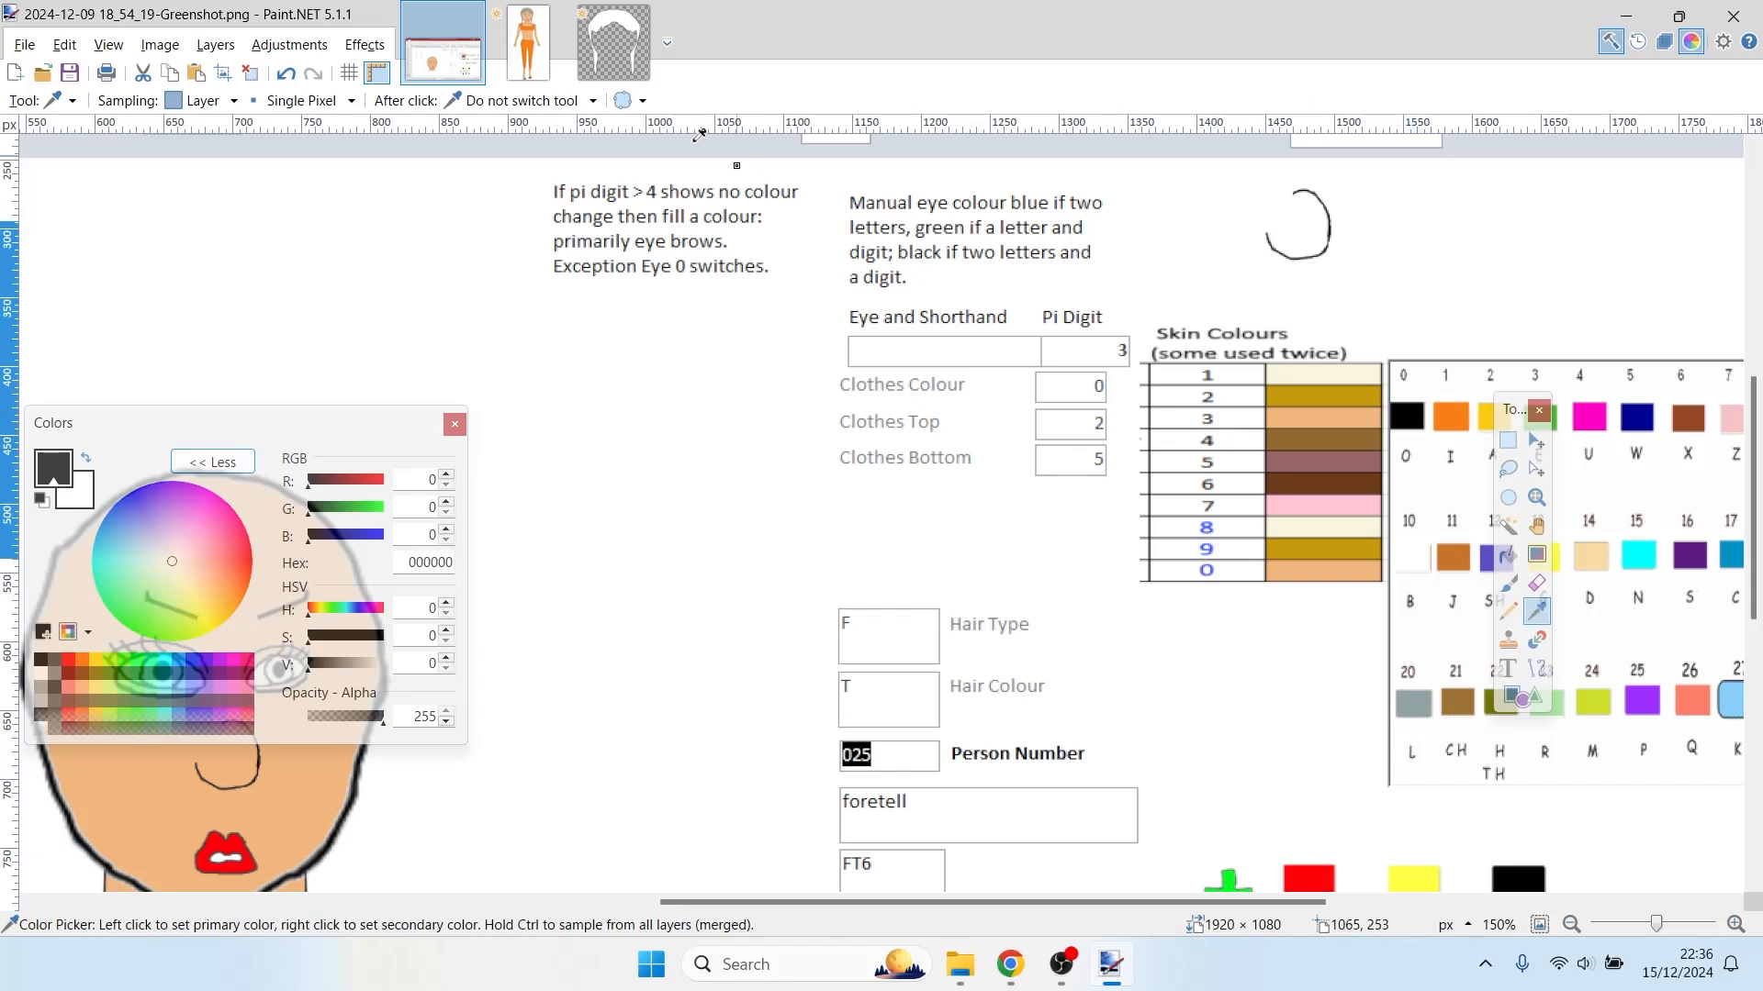
- Fill the orange top and trousers of the full-body woman with black 000000
{"action": "left_click", "coordinate": [528, 41]}
{"action": "key", "text": "f"}
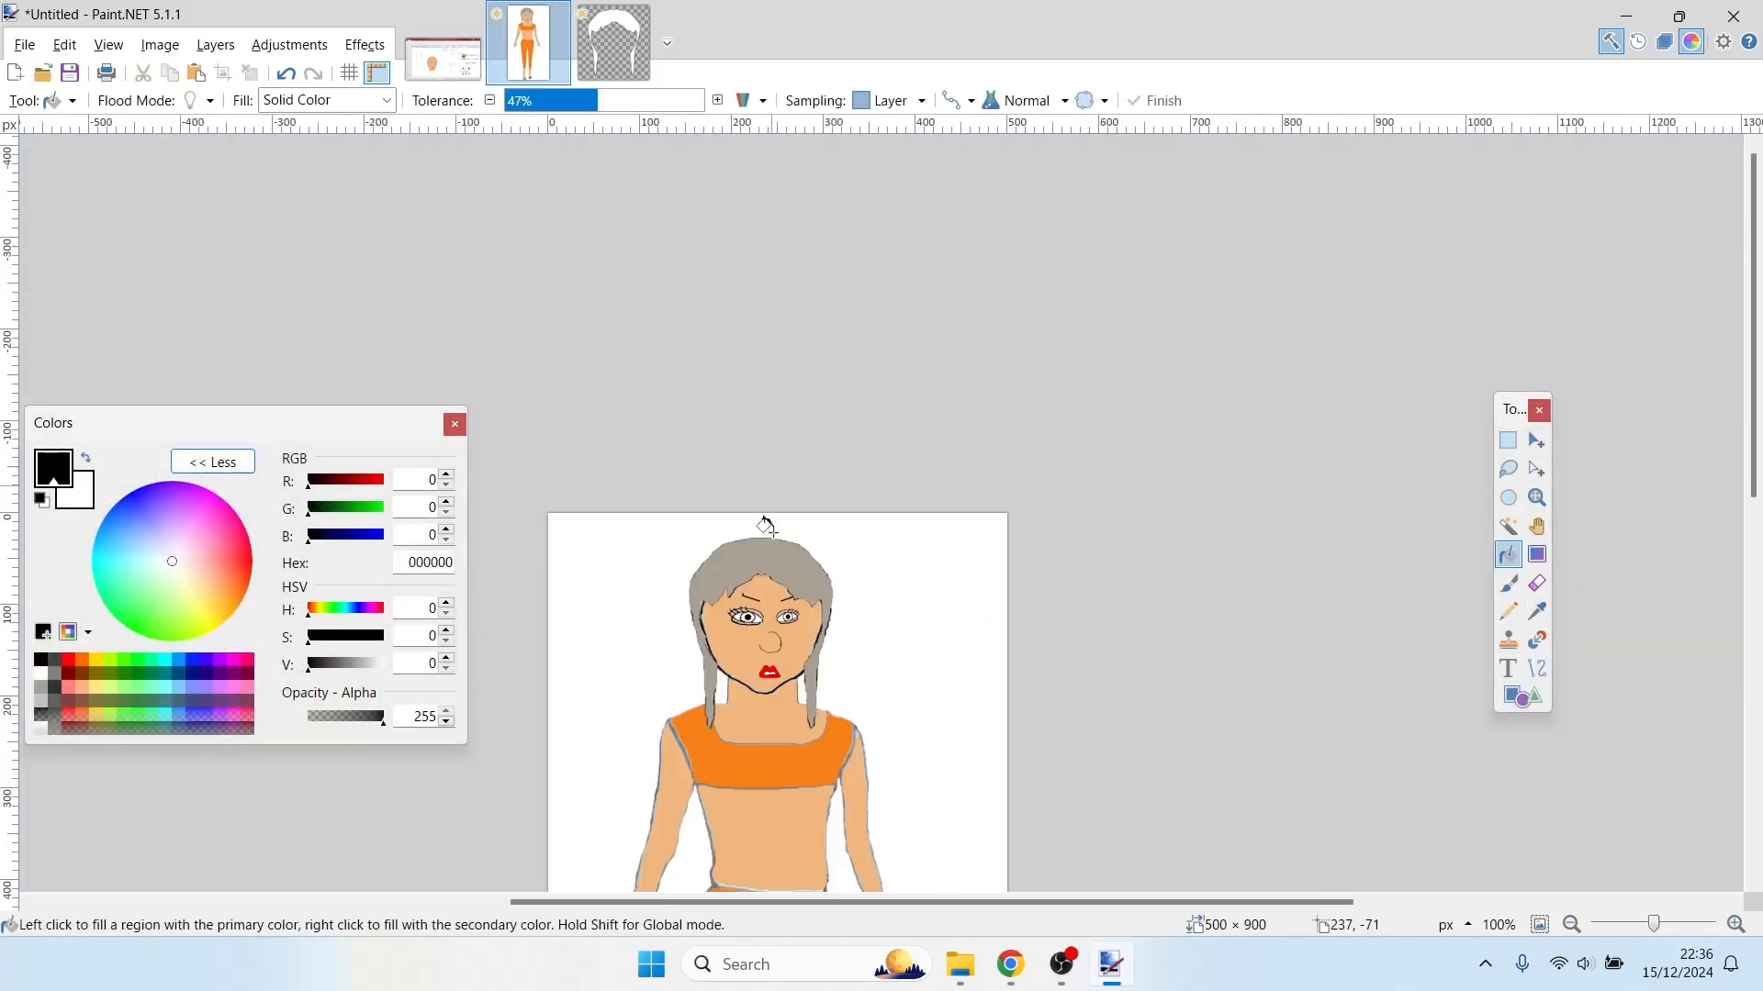
{"action": "left_click", "coordinate": [757, 758]}
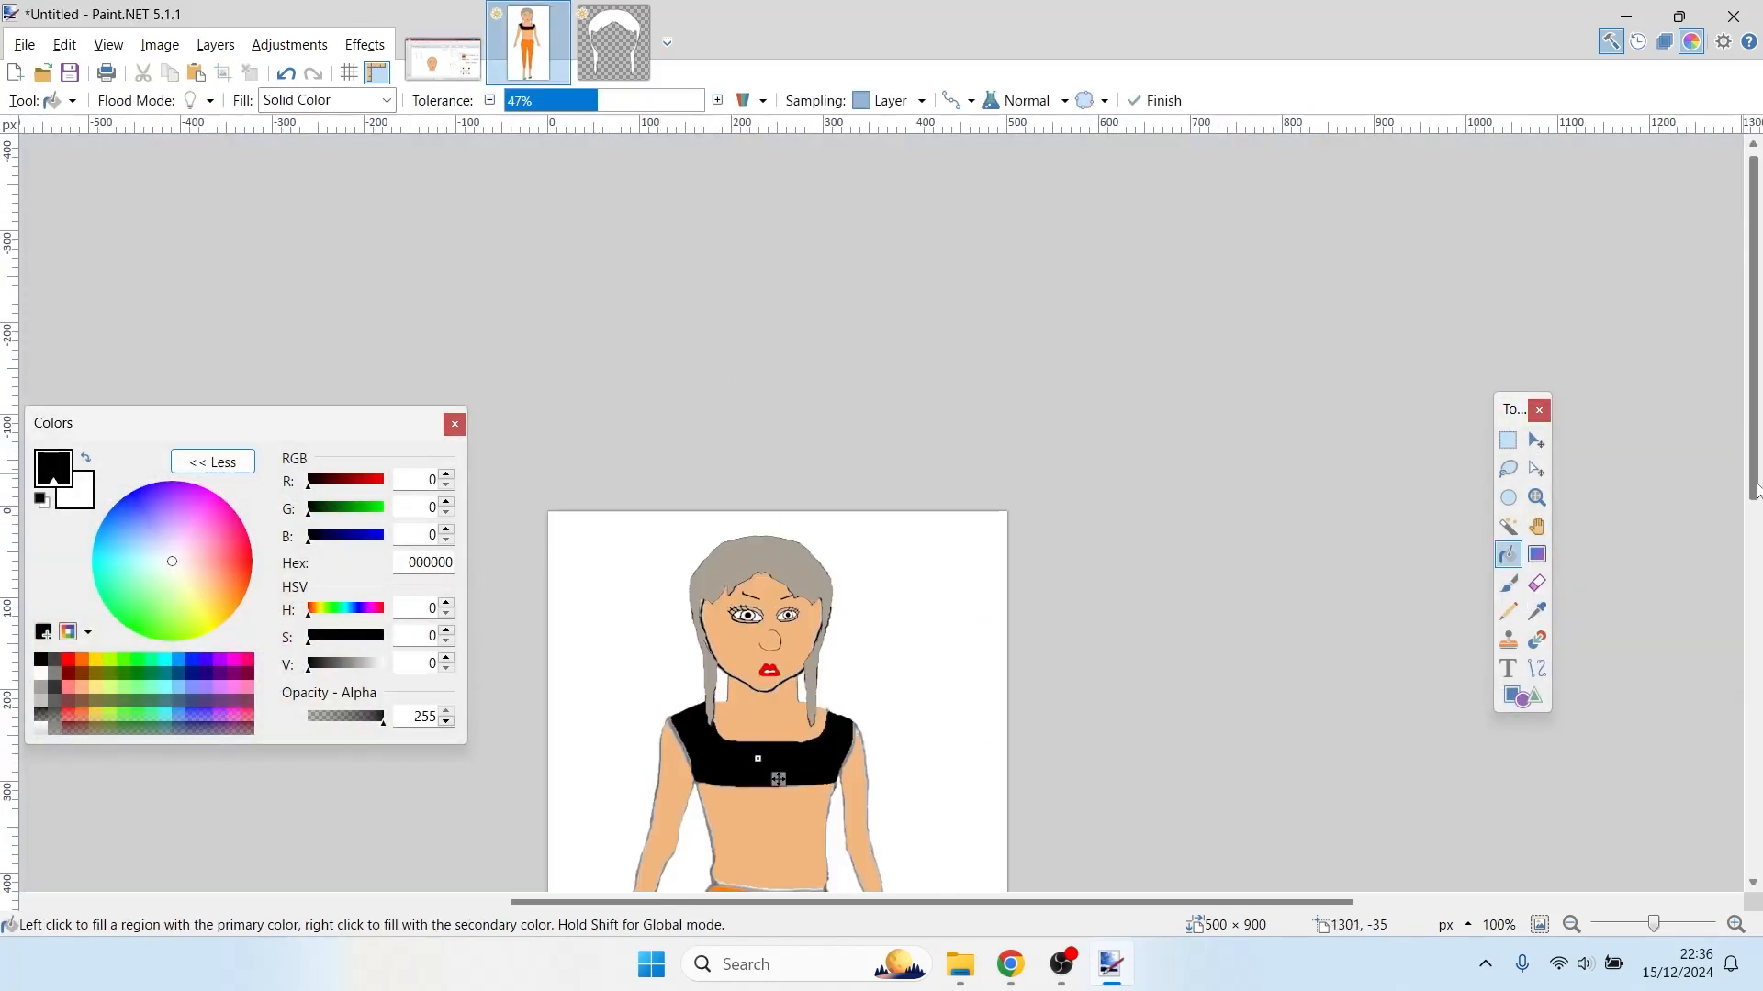
{"action": "left_click_drag", "start_coordinate": [1755, 489], "coordinate": [1755, 612]}
{"action": "left_click", "coordinate": [818, 653]}
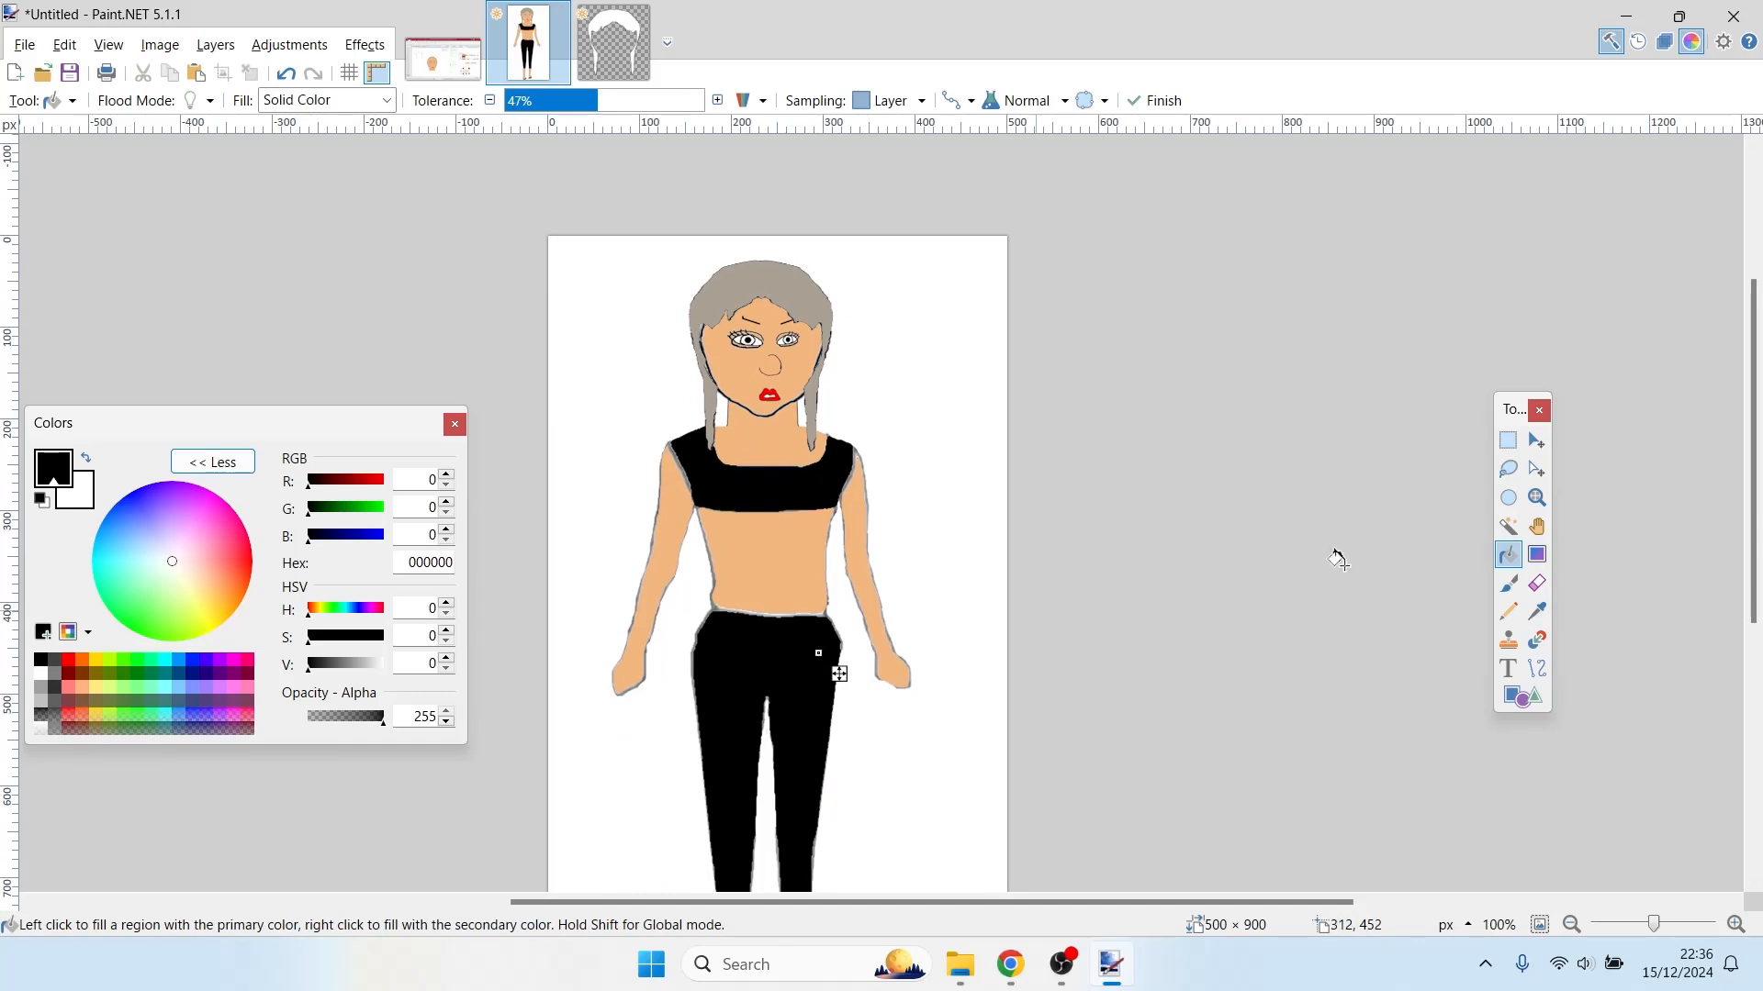
{"action": "left_click_drag", "start_coordinate": [1757, 445], "coordinate": [1759, 486]}
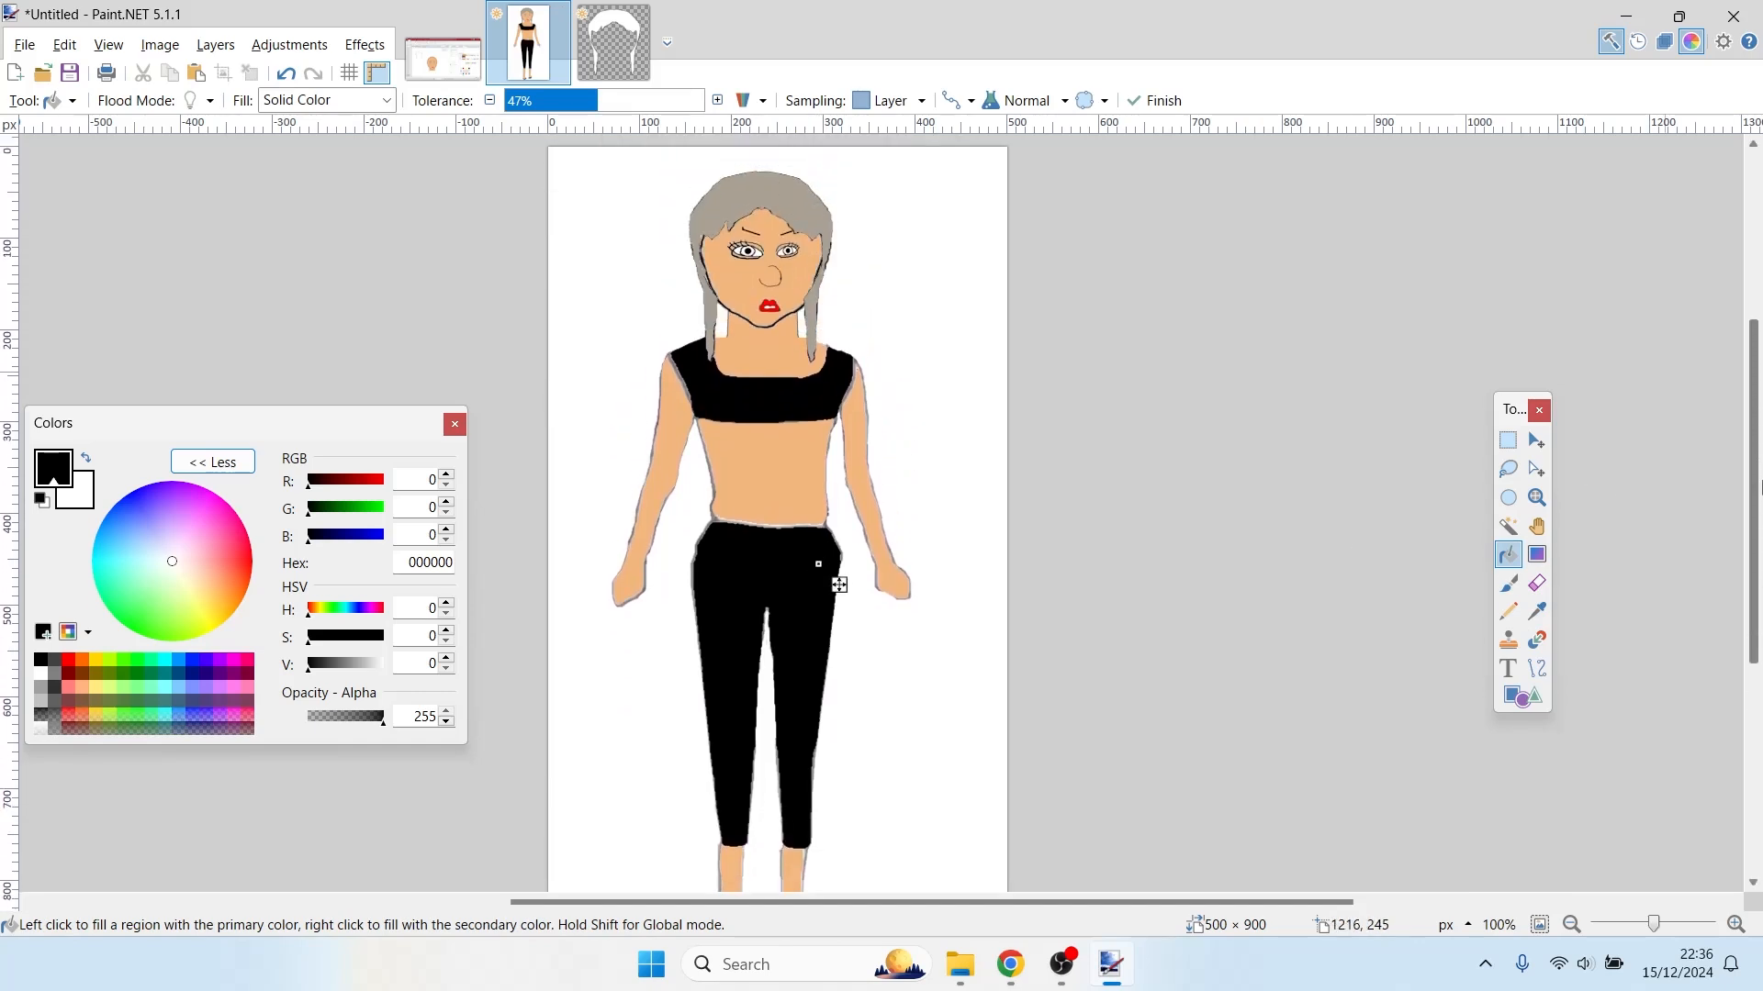
{"action": "key", "text": "ctrl+s"}
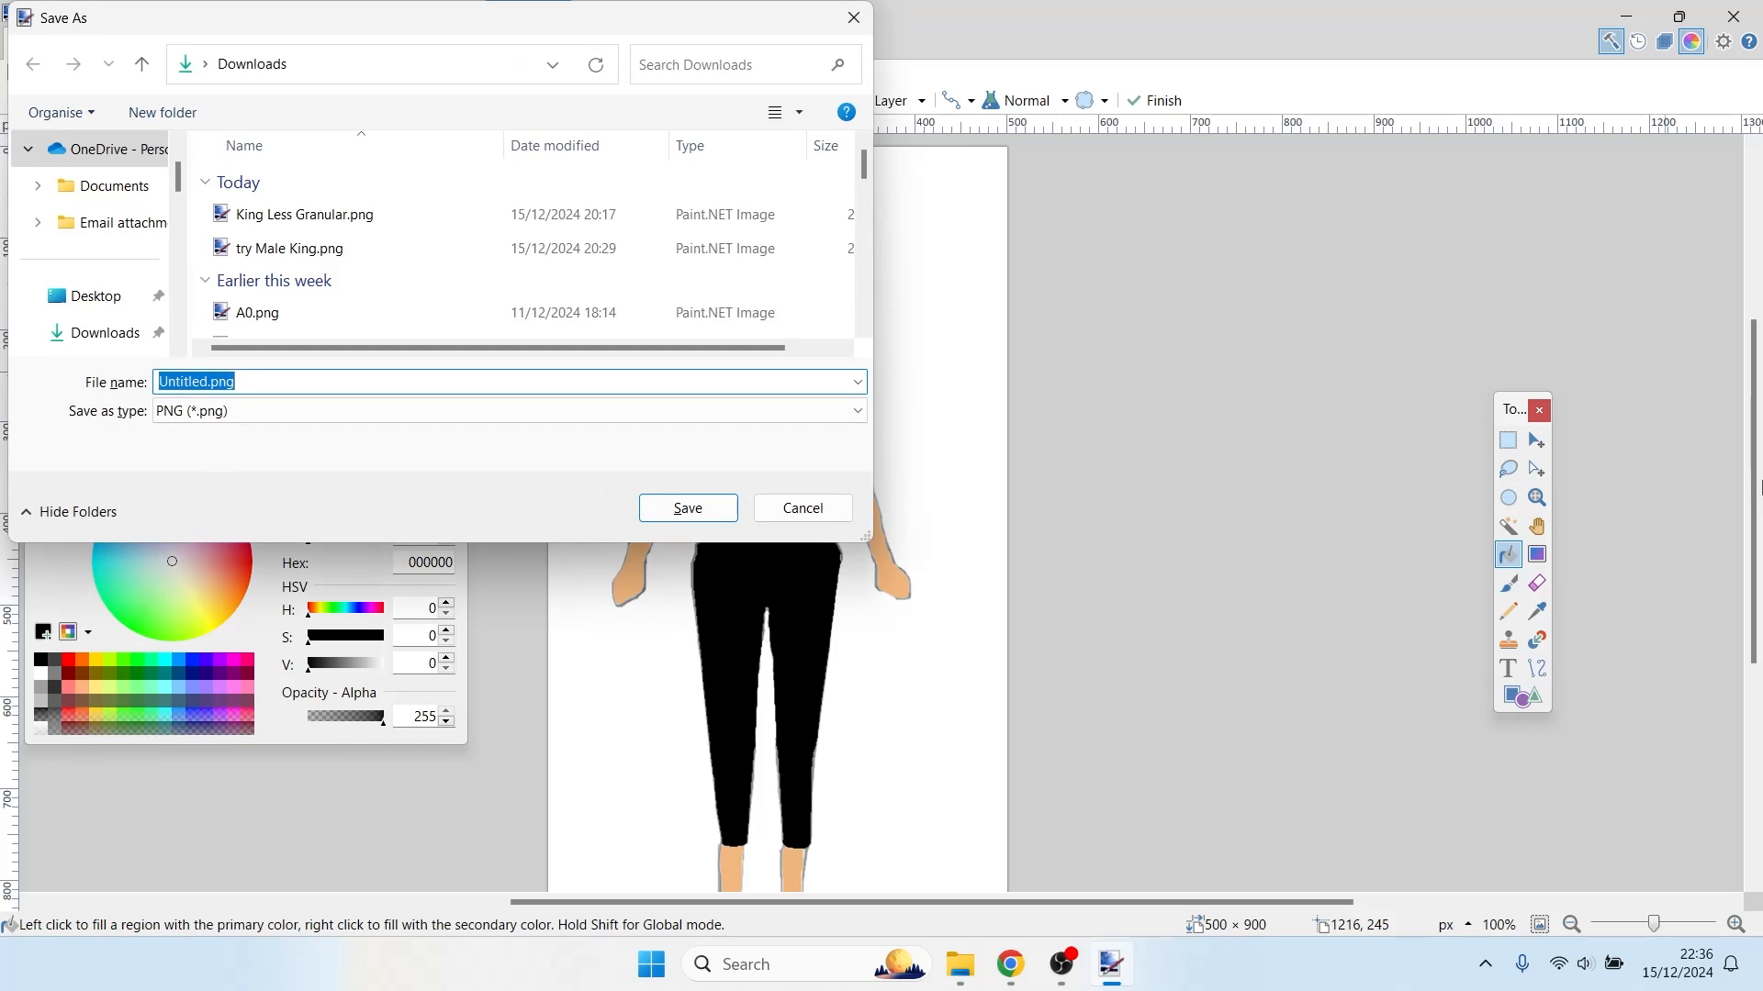
{"action": "type", "text": "Front View"}
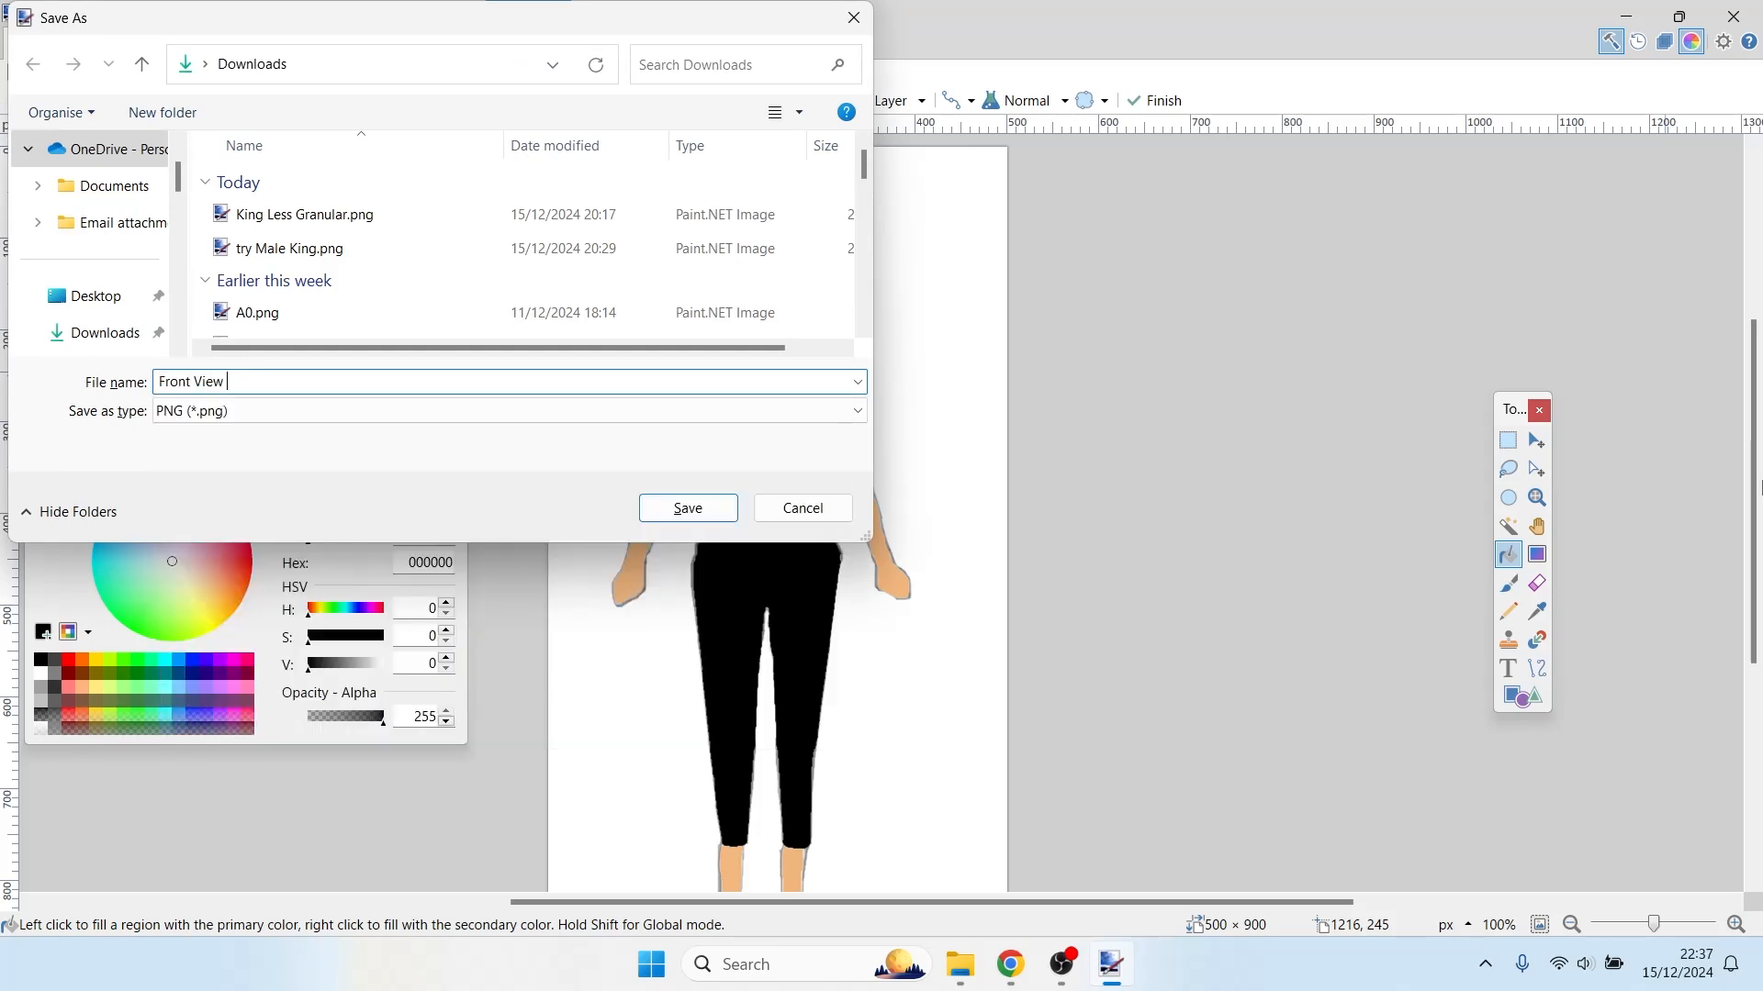
{"action": "key", "text": "alt+Tab"}
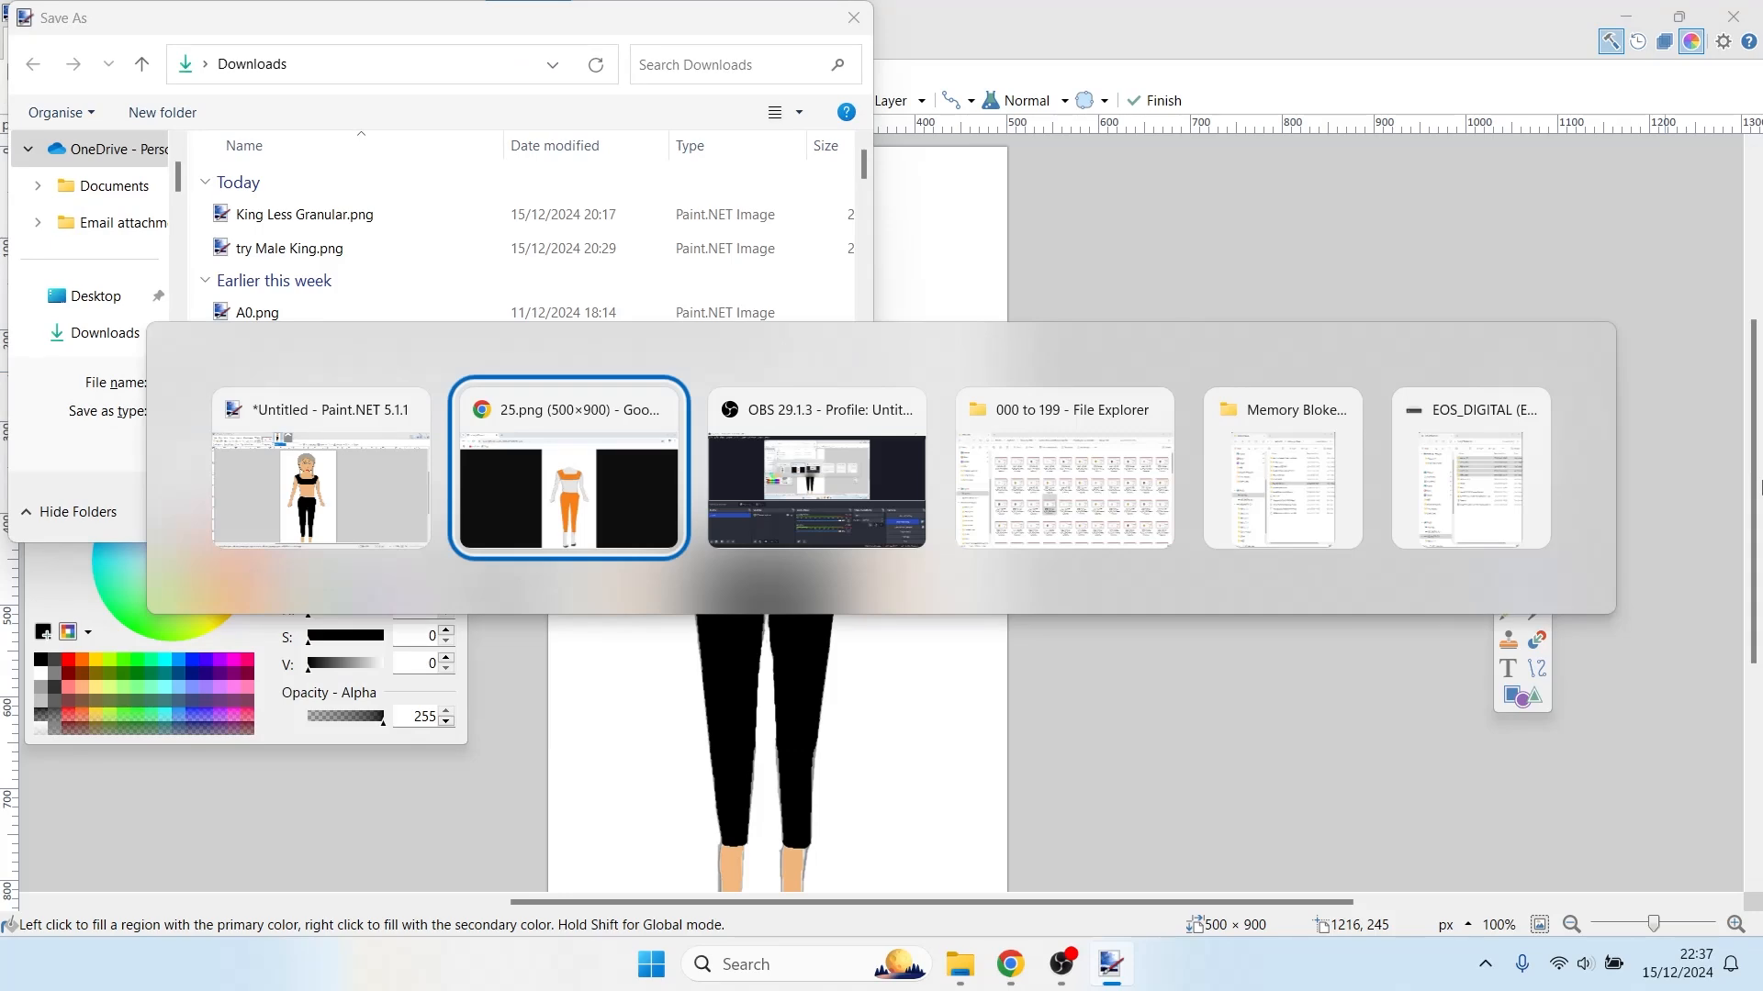
{"action": "key", "text": "Tab"}
{"action": "key", "text": "Tab"}
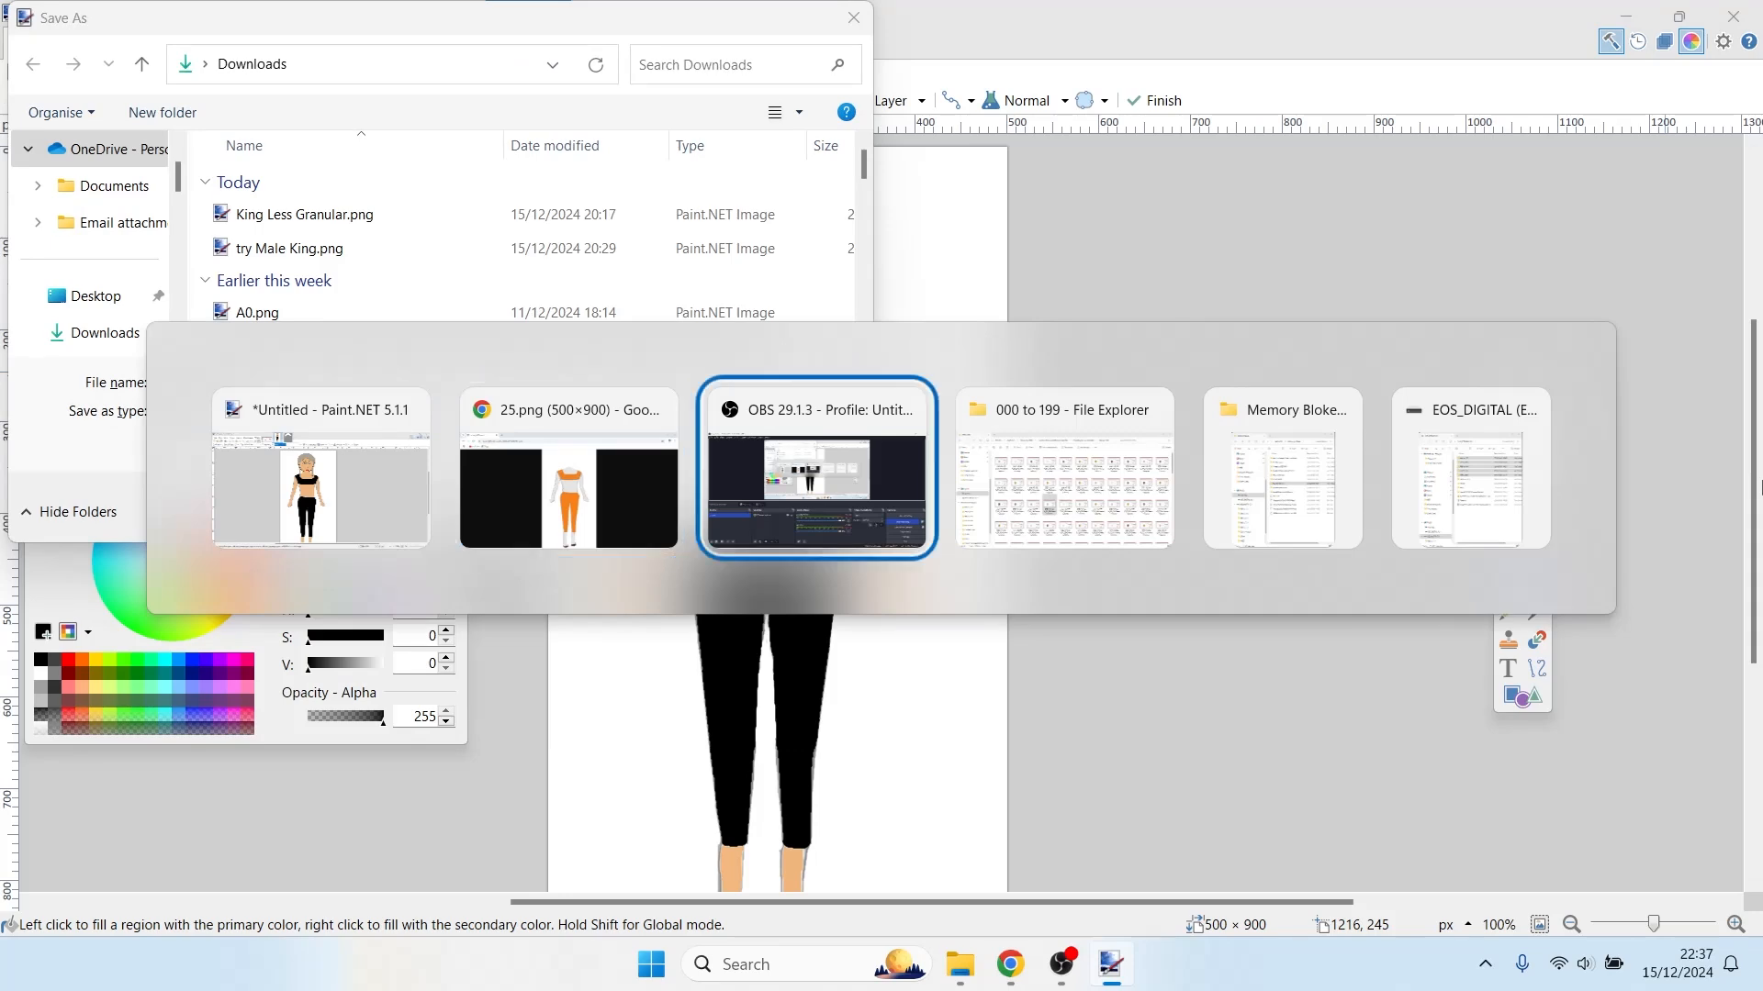
{"action": "key", "text": "alt+Tab"}
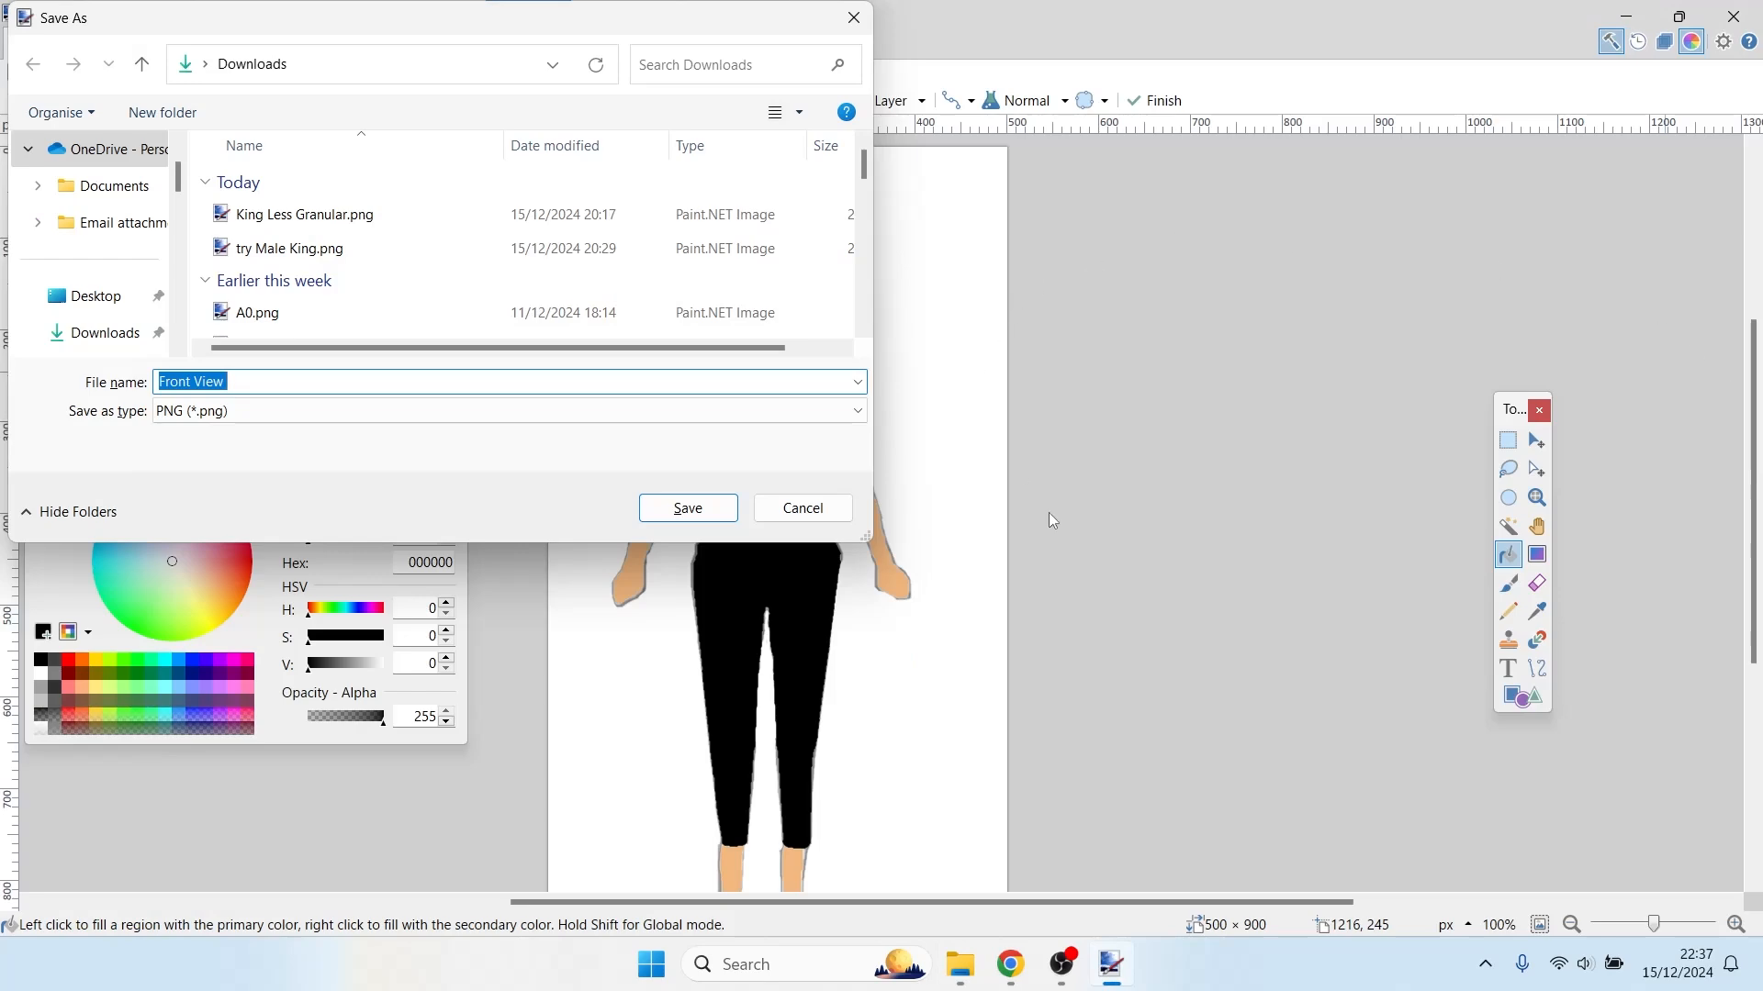
{"action": "left_click", "coordinate": [801, 510]}
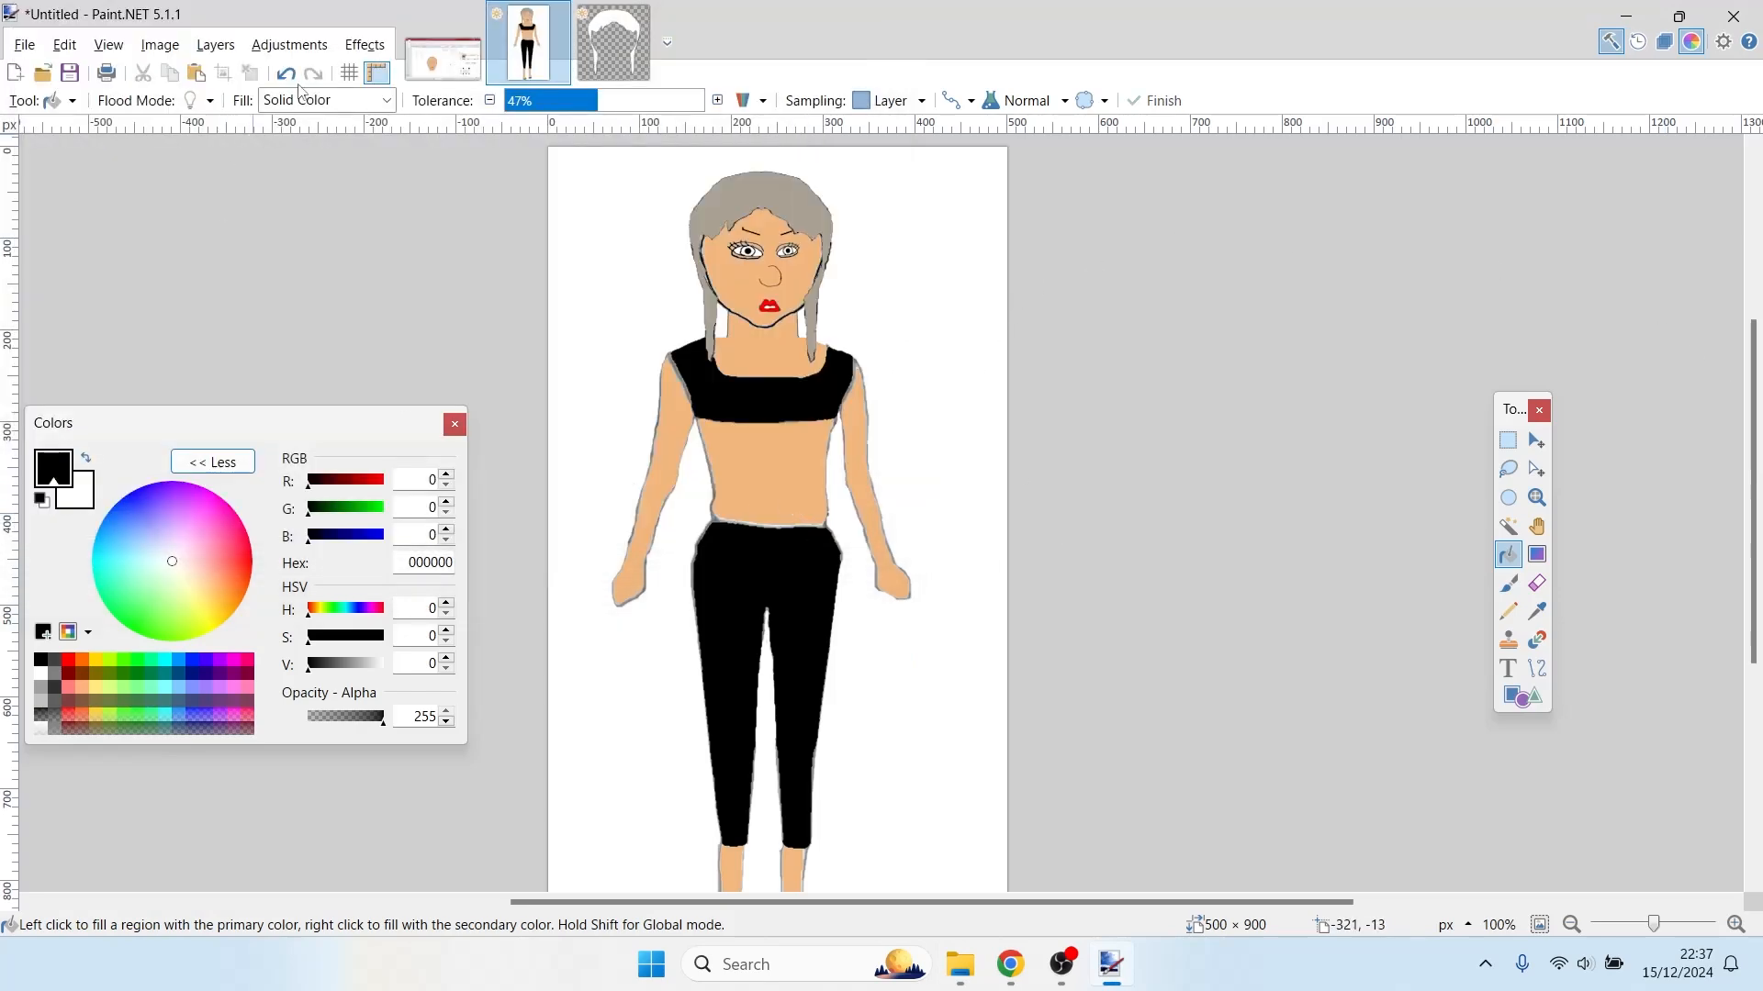
- Check the woman's number in the Greenshot image, save the full-body woman in Downloads as Example 025.png and close it
{"action": "left_click", "coordinate": [443, 67]}
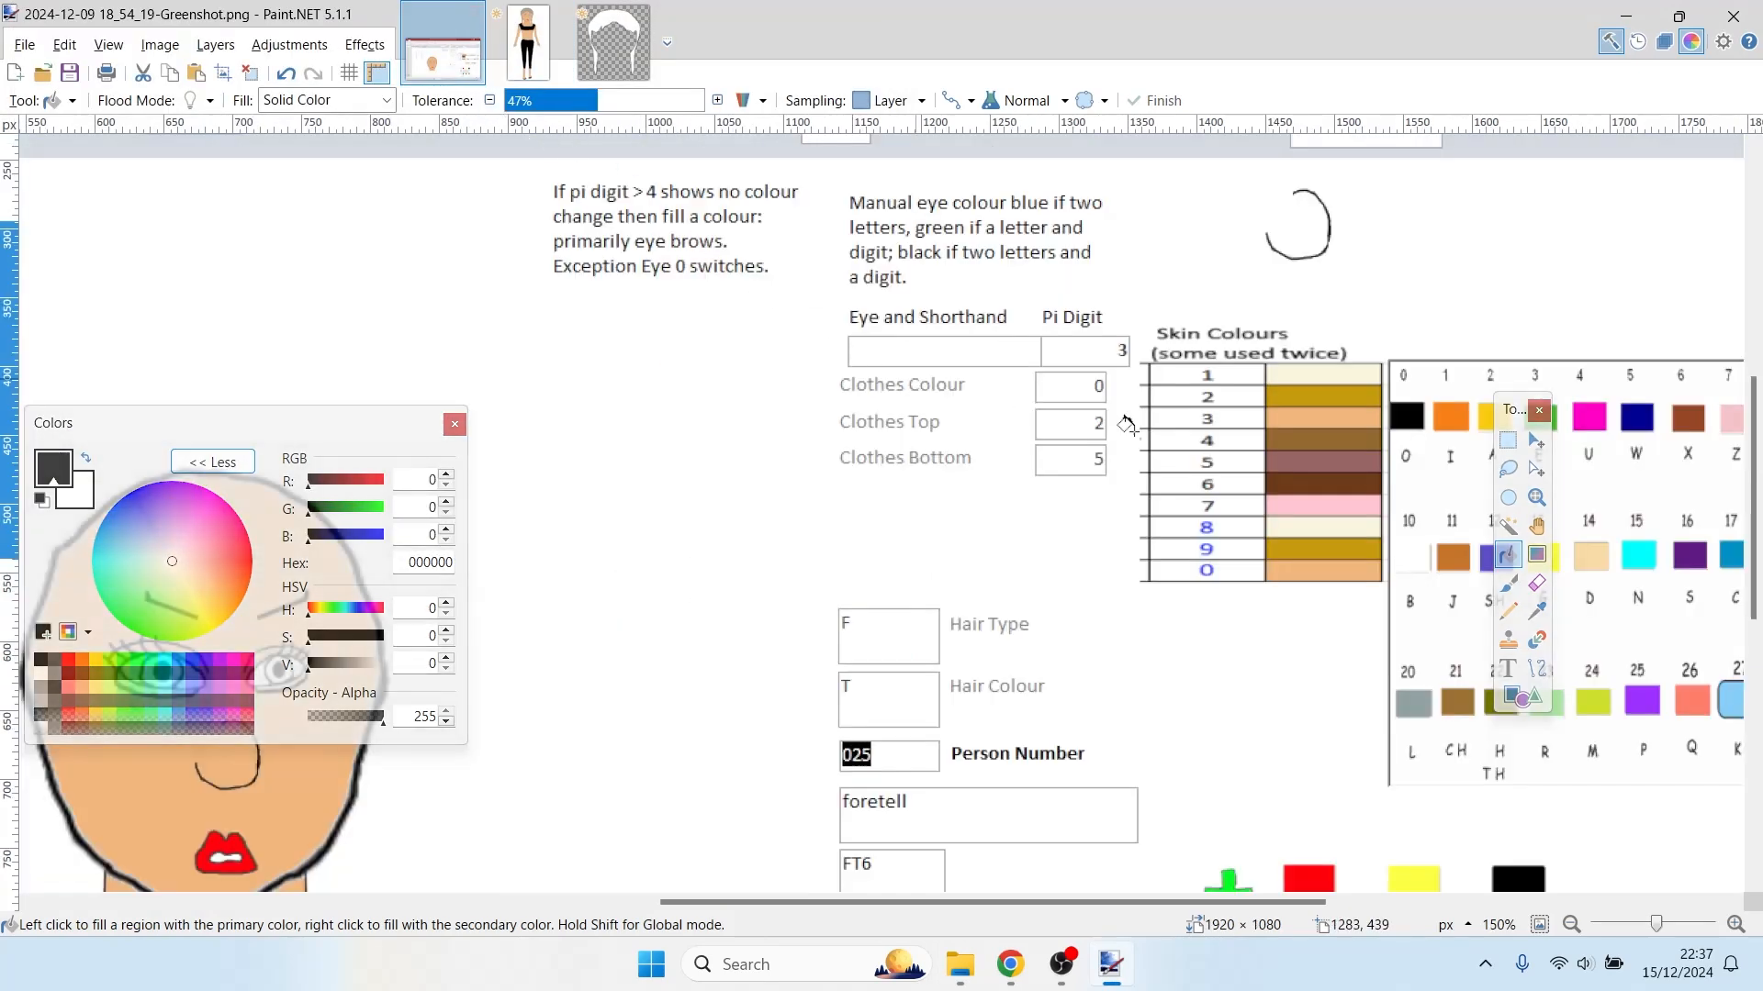
{"action": "scroll", "coordinate": [925, 441], "scroll_direction": "up", "scroll_amount": 5}
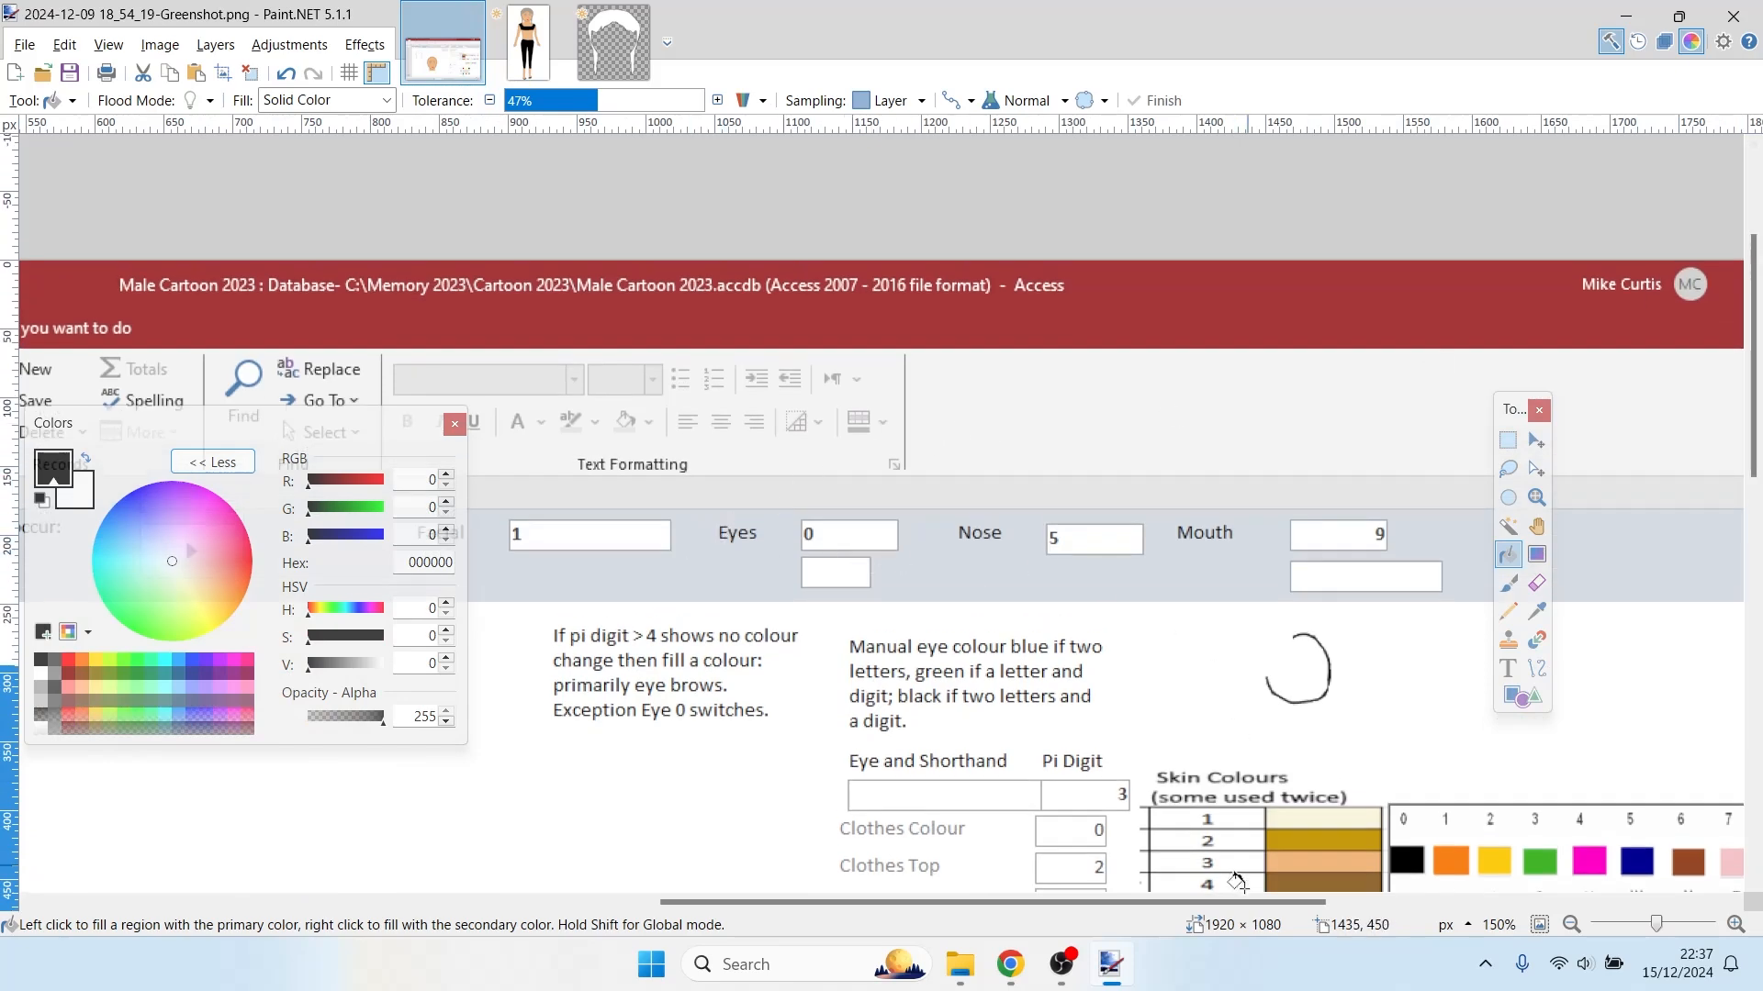
{"action": "left_click_drag", "start_coordinate": [1227, 912], "coordinate": [787, 960]}
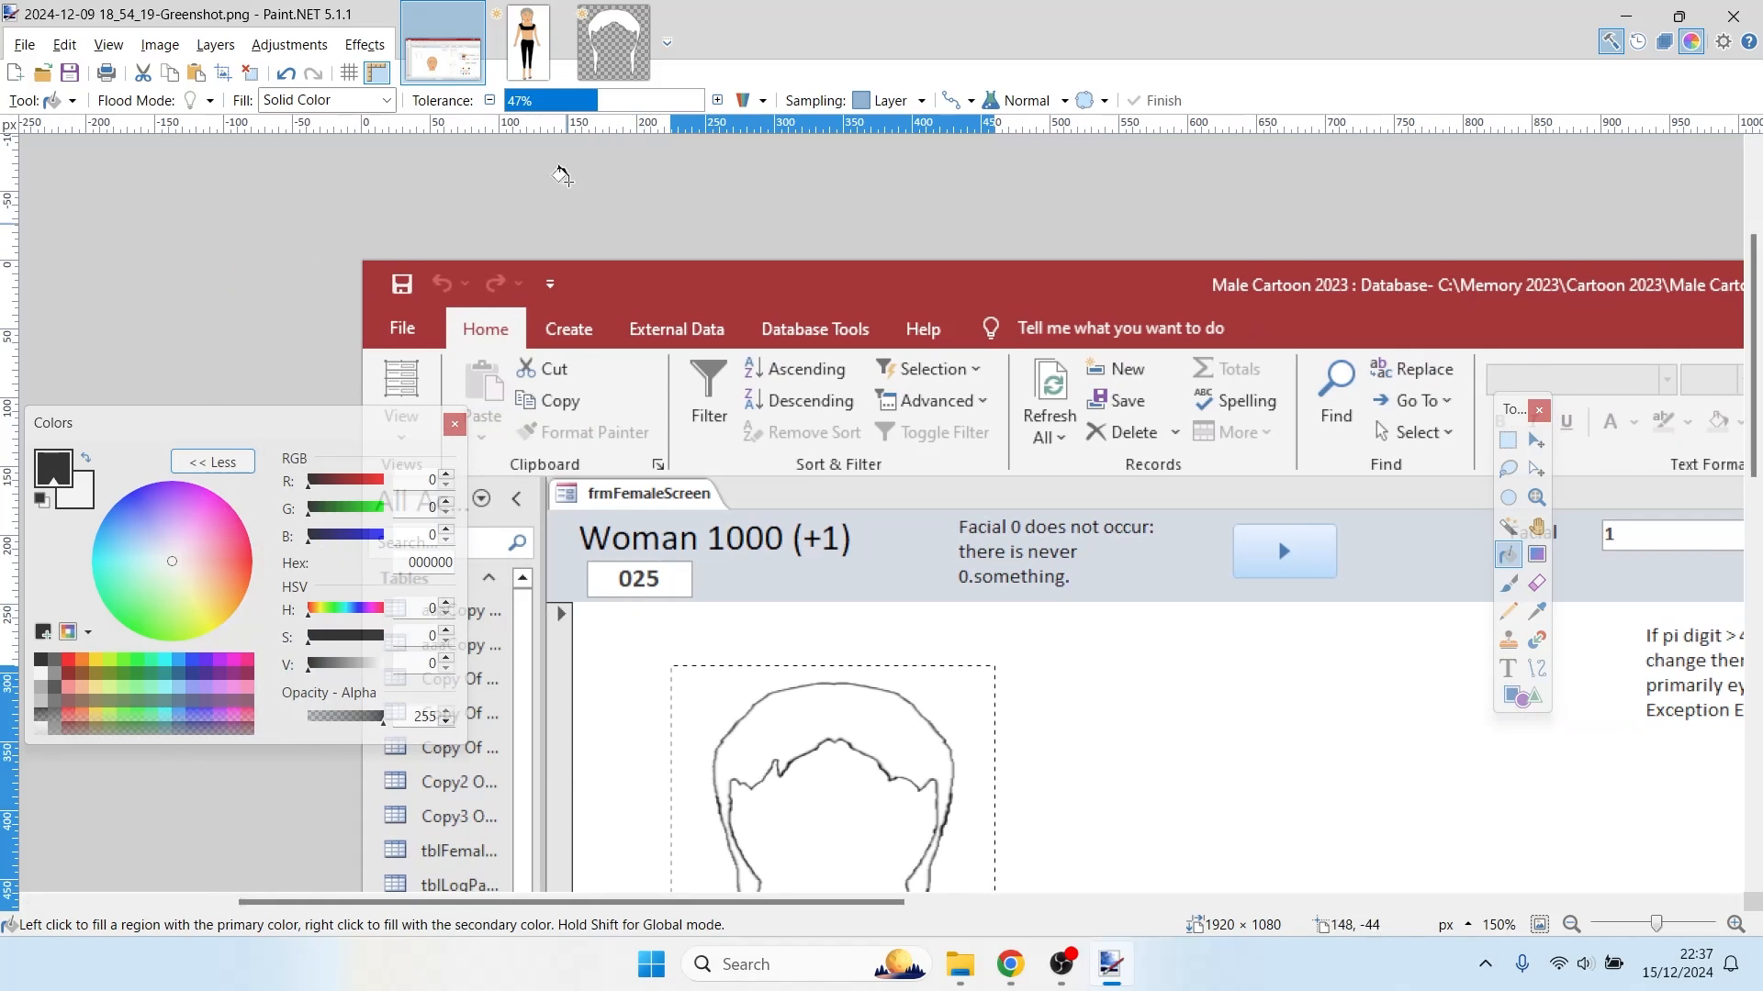
{"action": "left_click", "coordinate": [528, 55]}
{"action": "key", "text": "ctrl+s"}
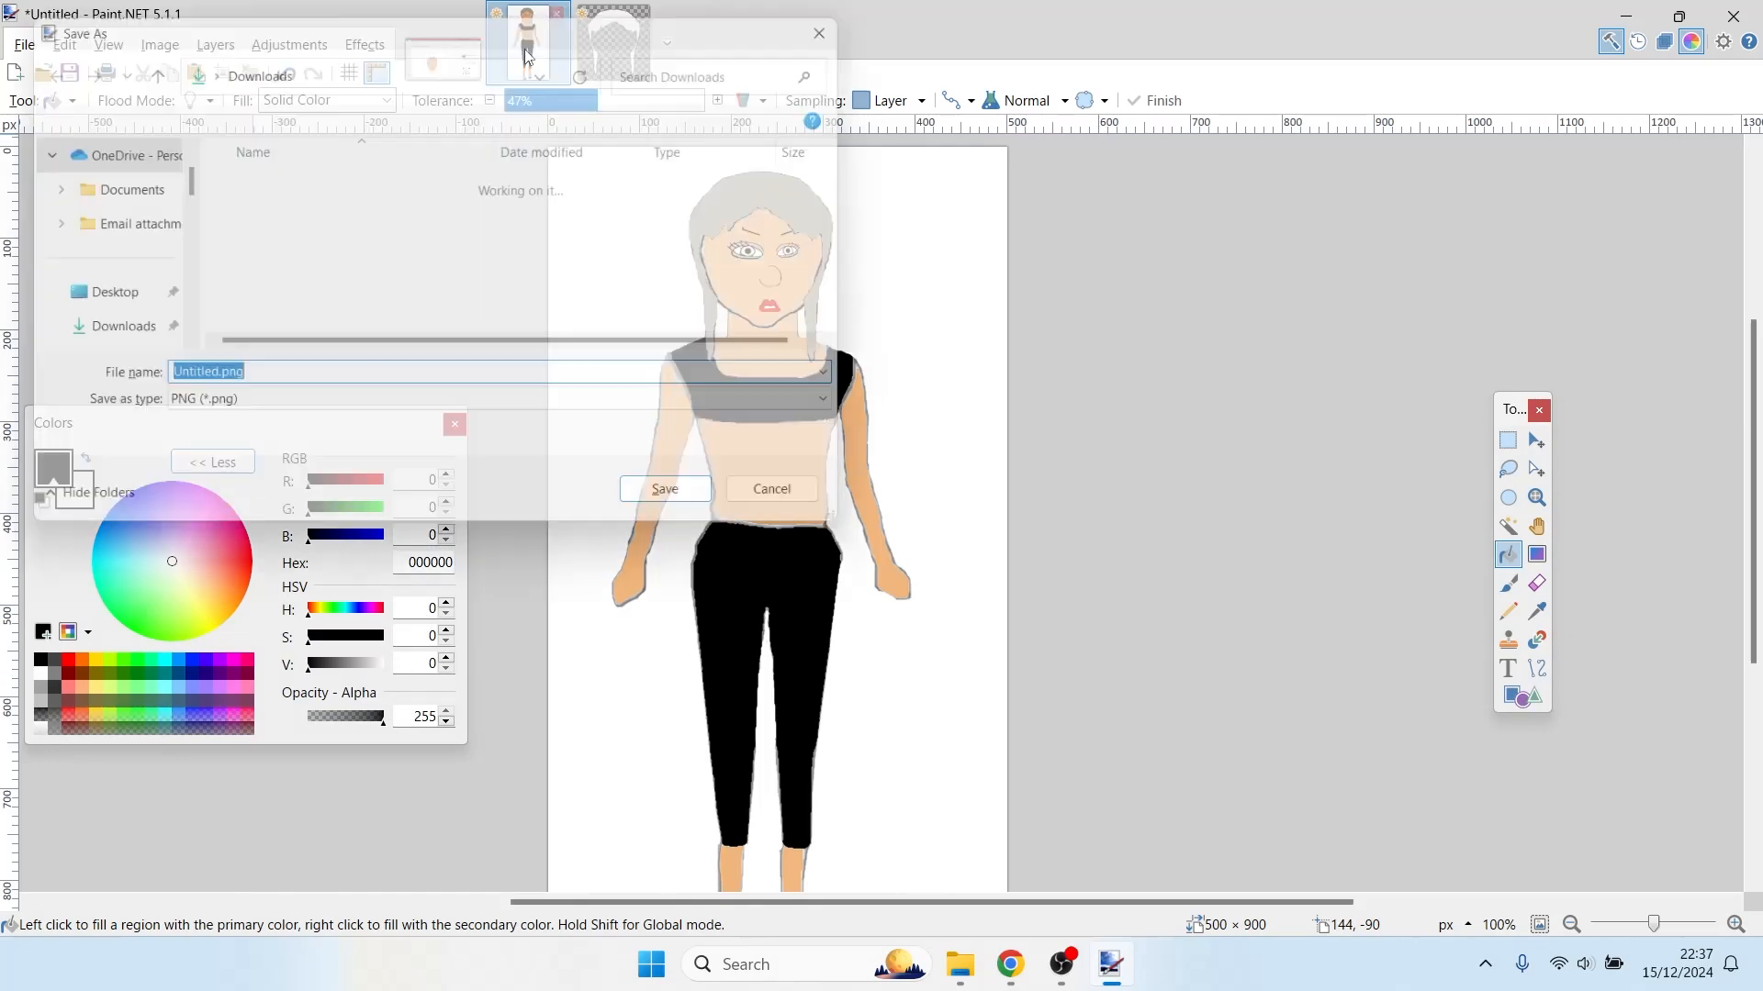
{"action": "type", "text": "Exampl"}
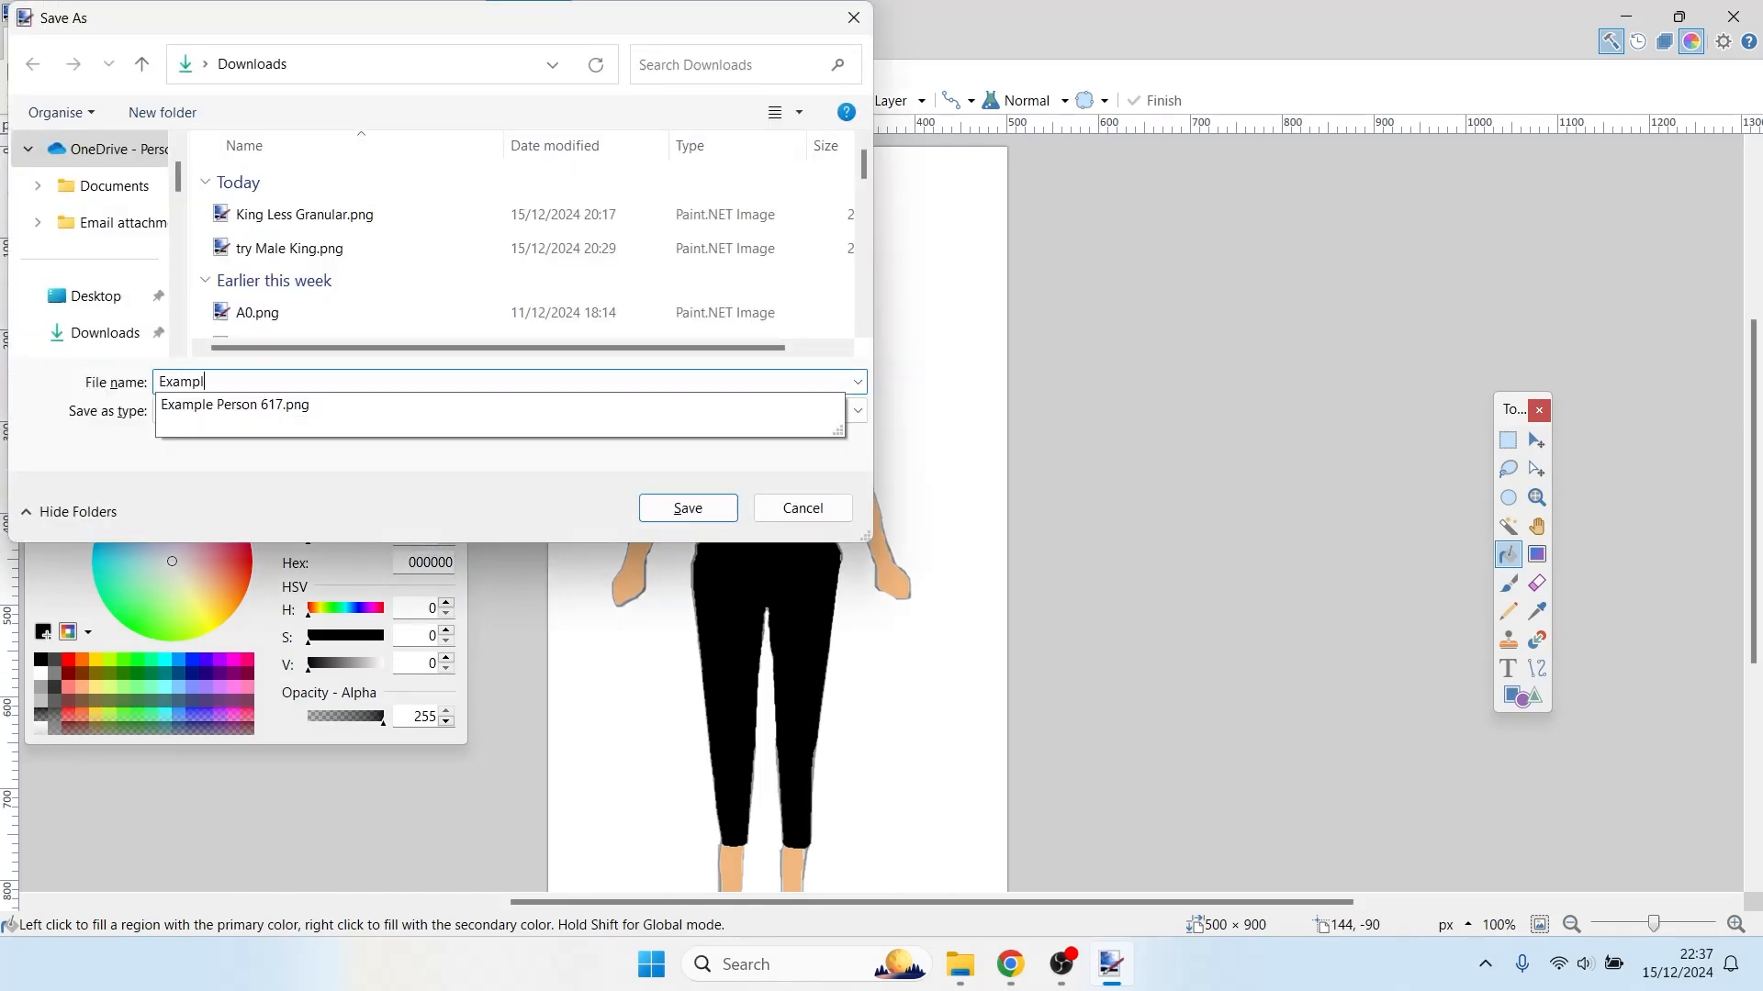
{"action": "type", "text": "e 025"}
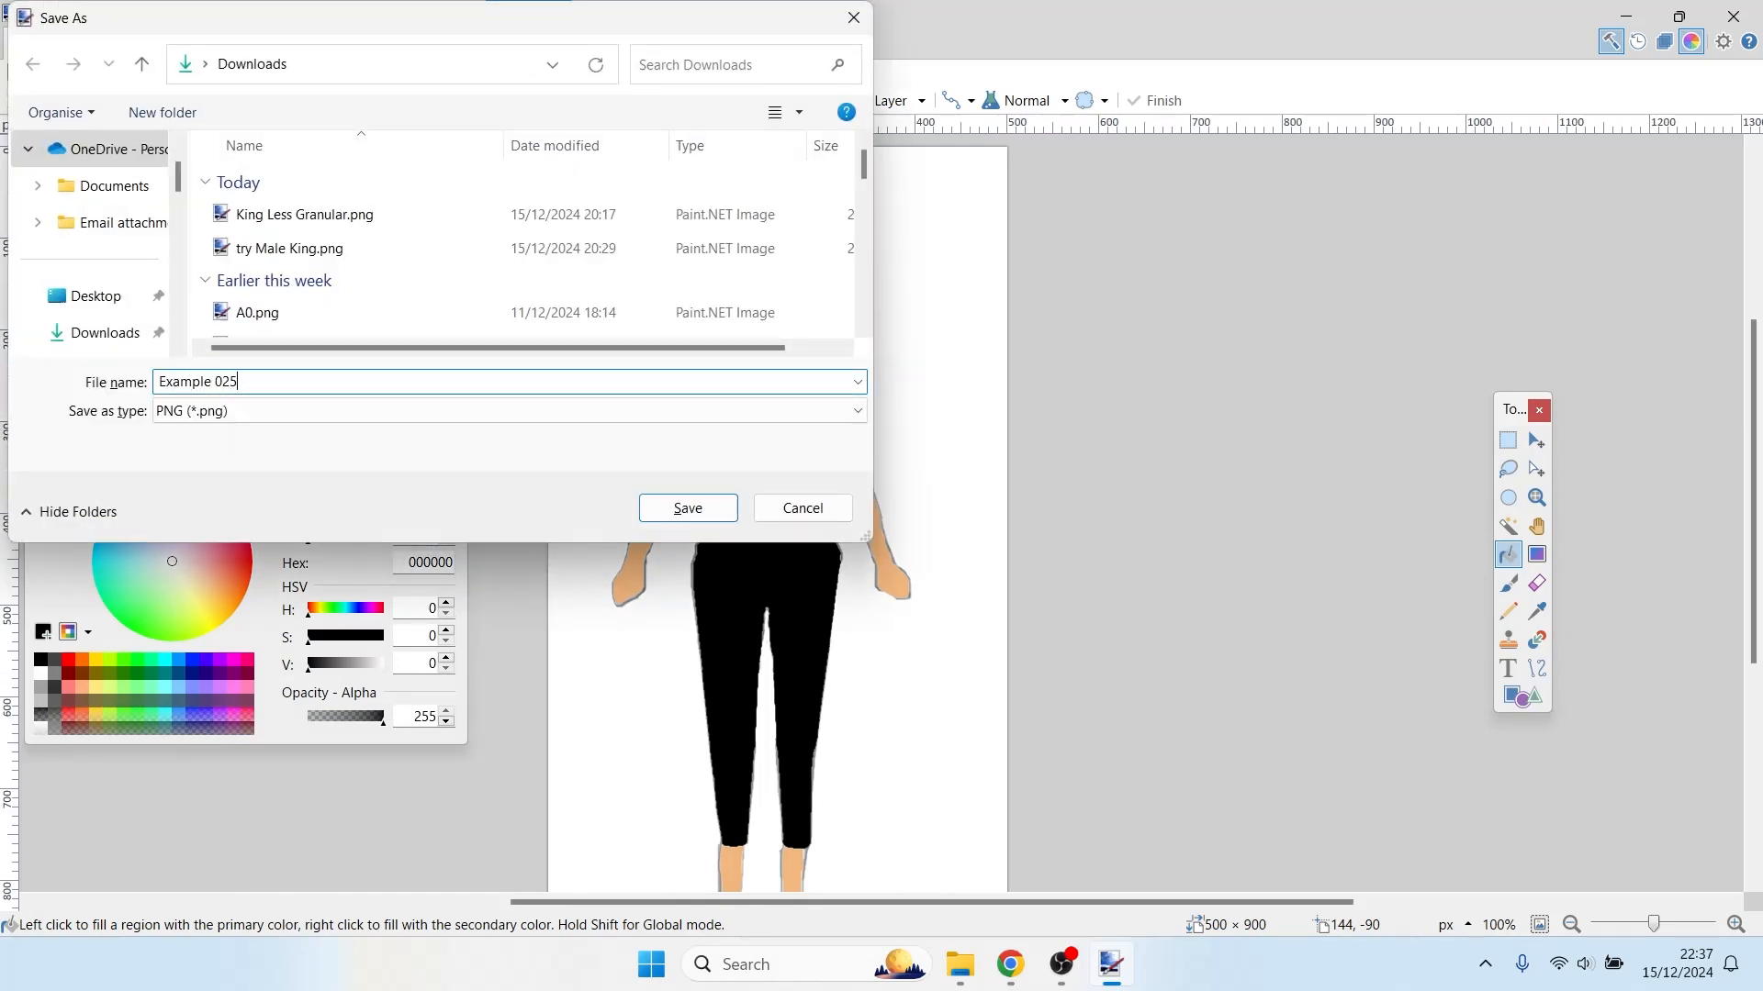
{"action": "key", "text": "Return"}
{"action": "key", "text": "Return"}
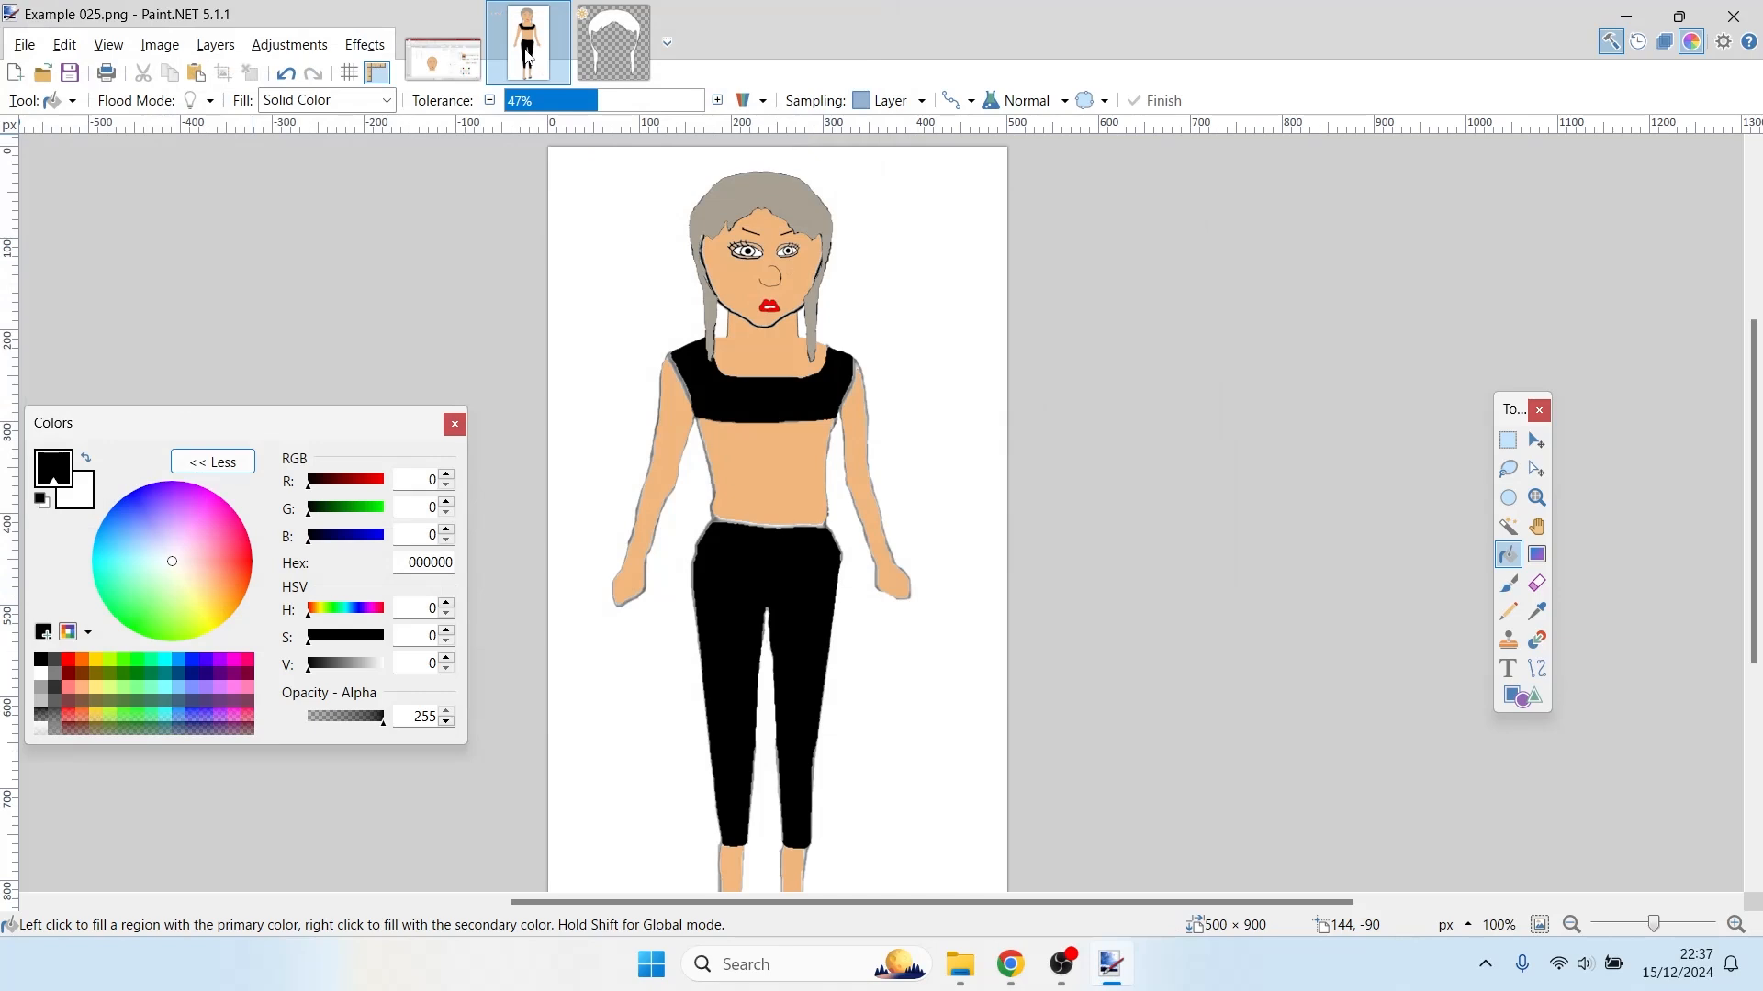
{"action": "left_click", "coordinate": [524, 47]}
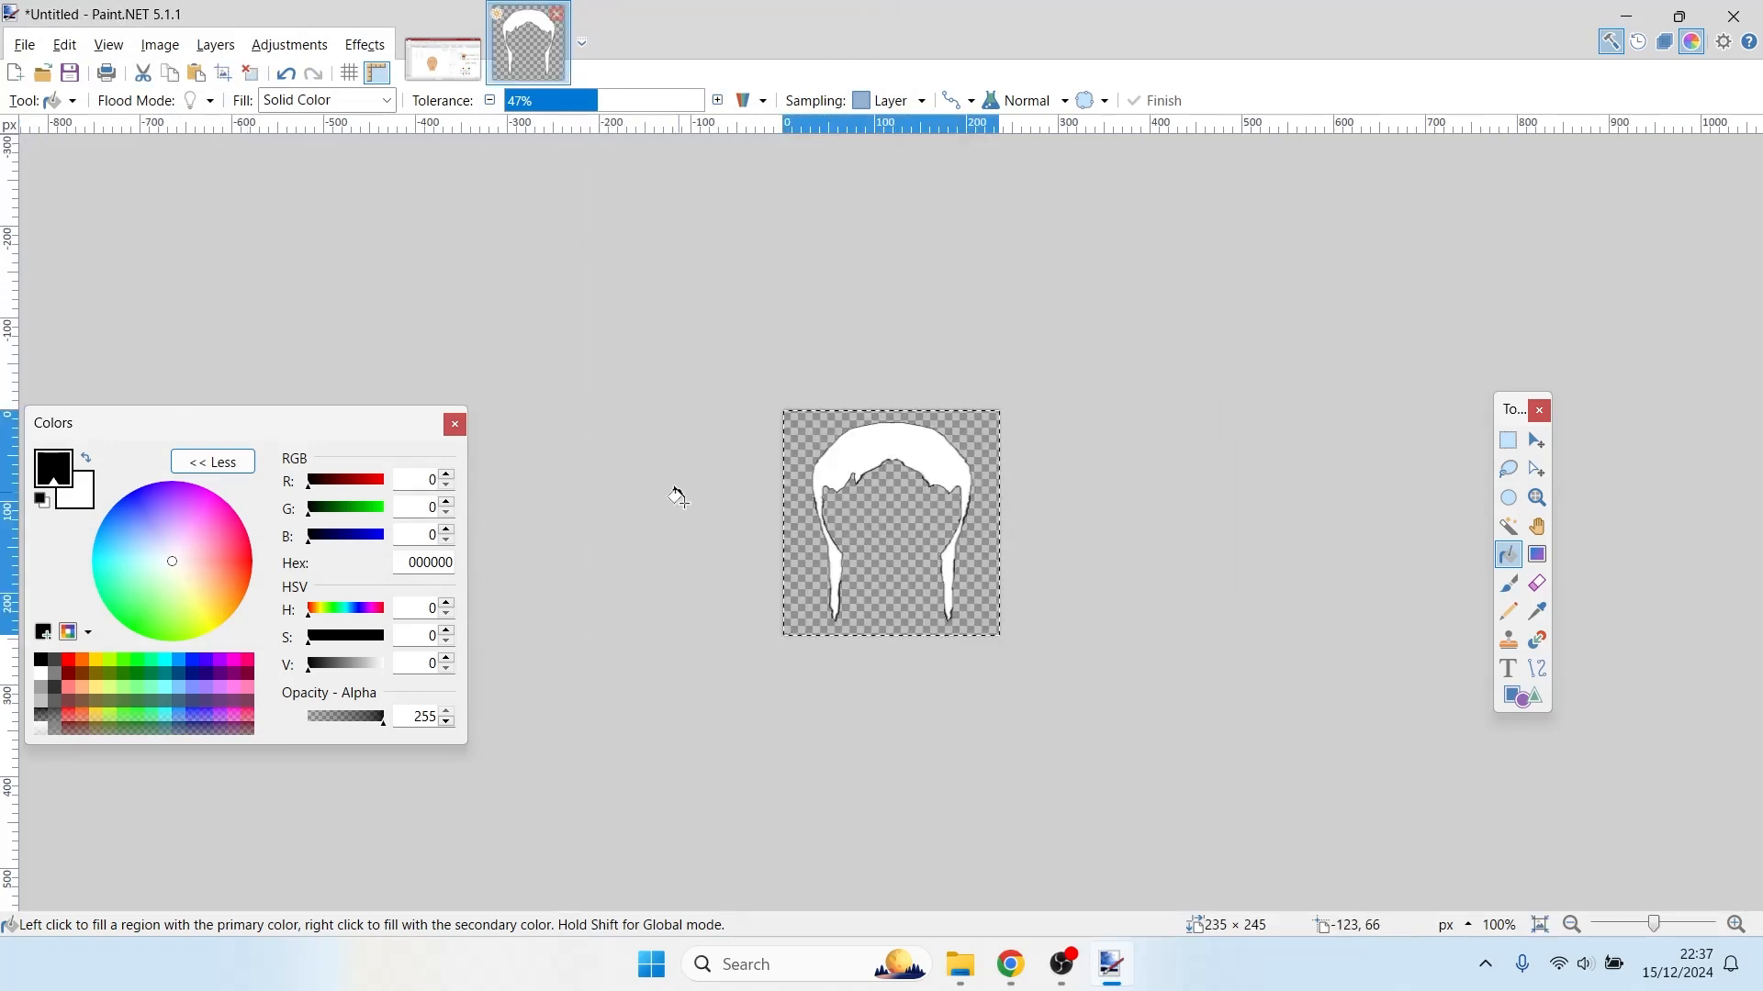
- Switch to Chrome, search for "rodin ai generator" and open the Rodin: Text/Image to 3D site
{"action": "left_click", "coordinate": [1010, 964]}
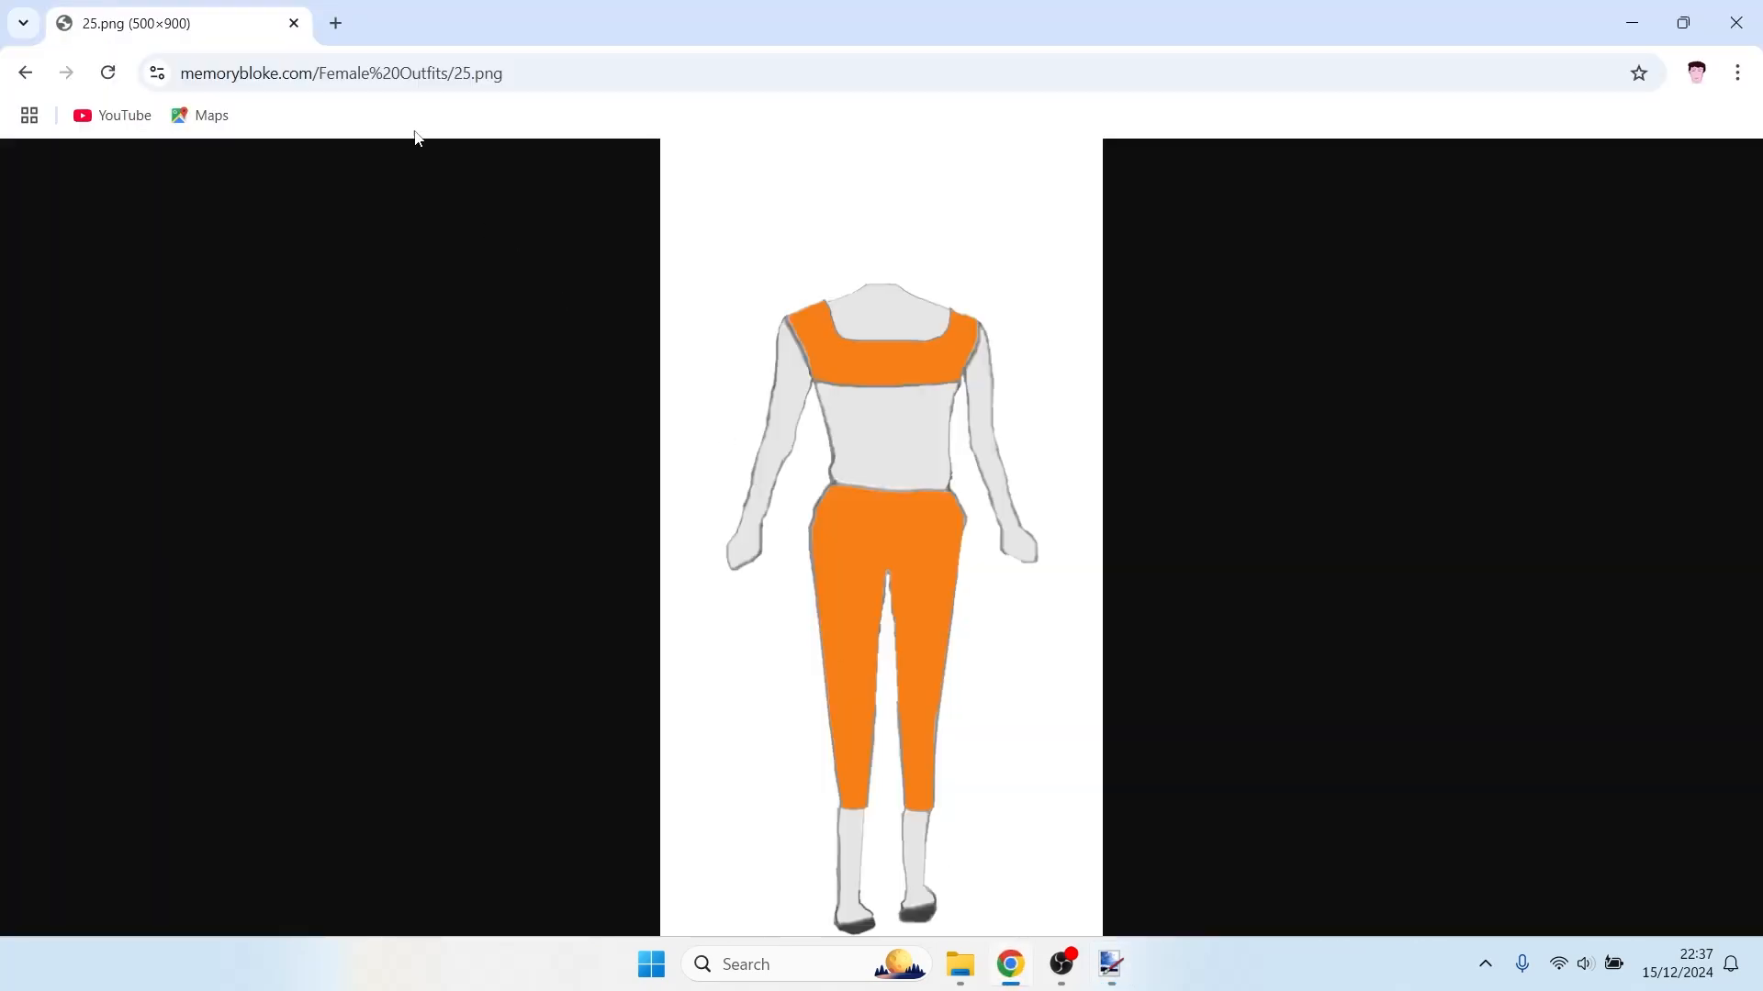
{"action": "left_click", "coordinate": [404, 89]}
{"action": "type", "text": "rodin"}
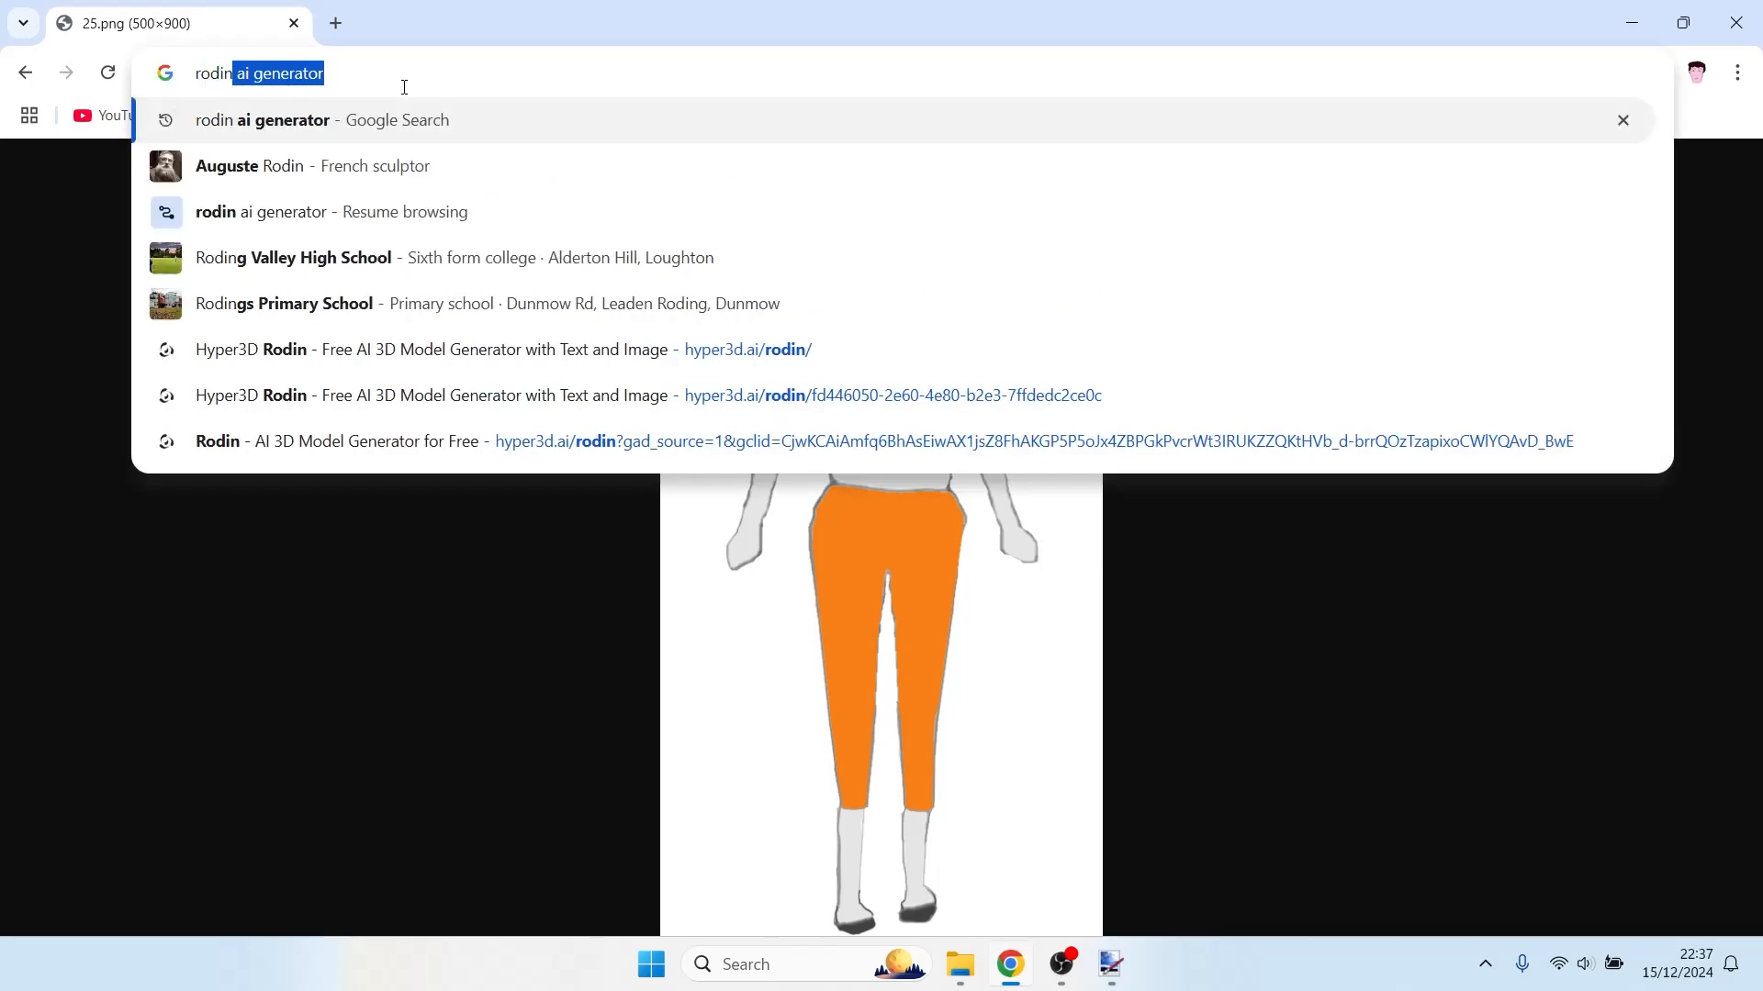
{"action": "key", "text": "Return"}
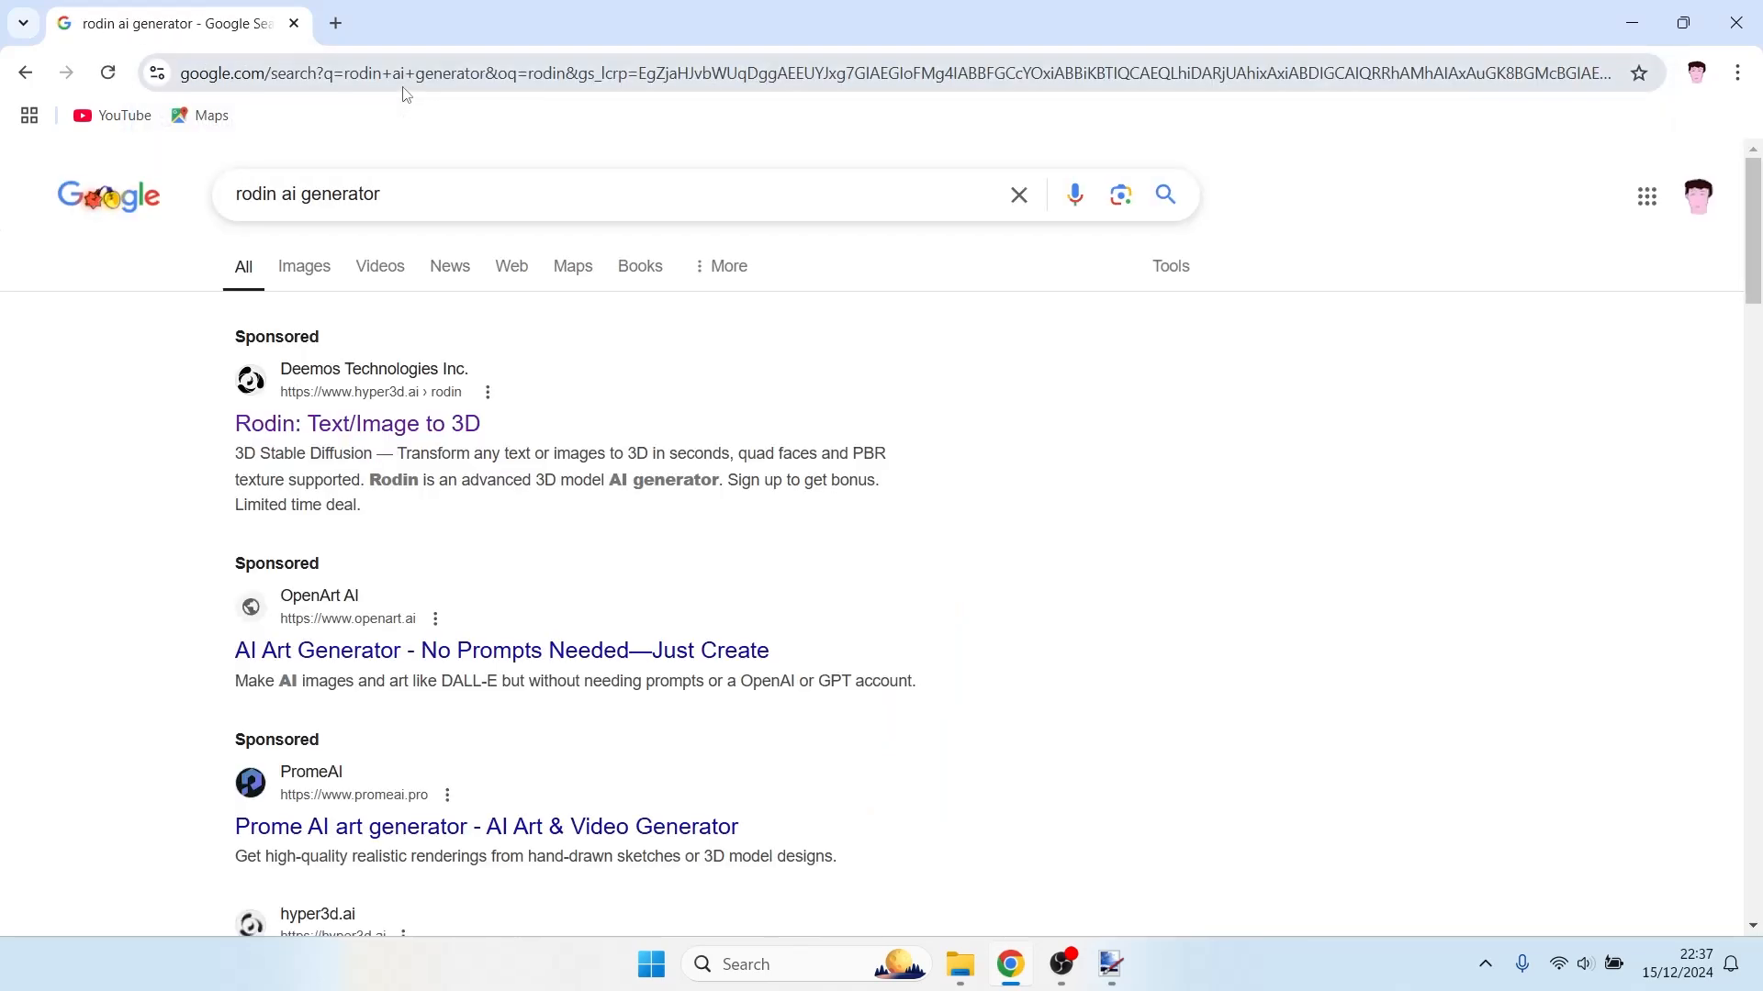
{"action": "left_click", "coordinate": [377, 425]}
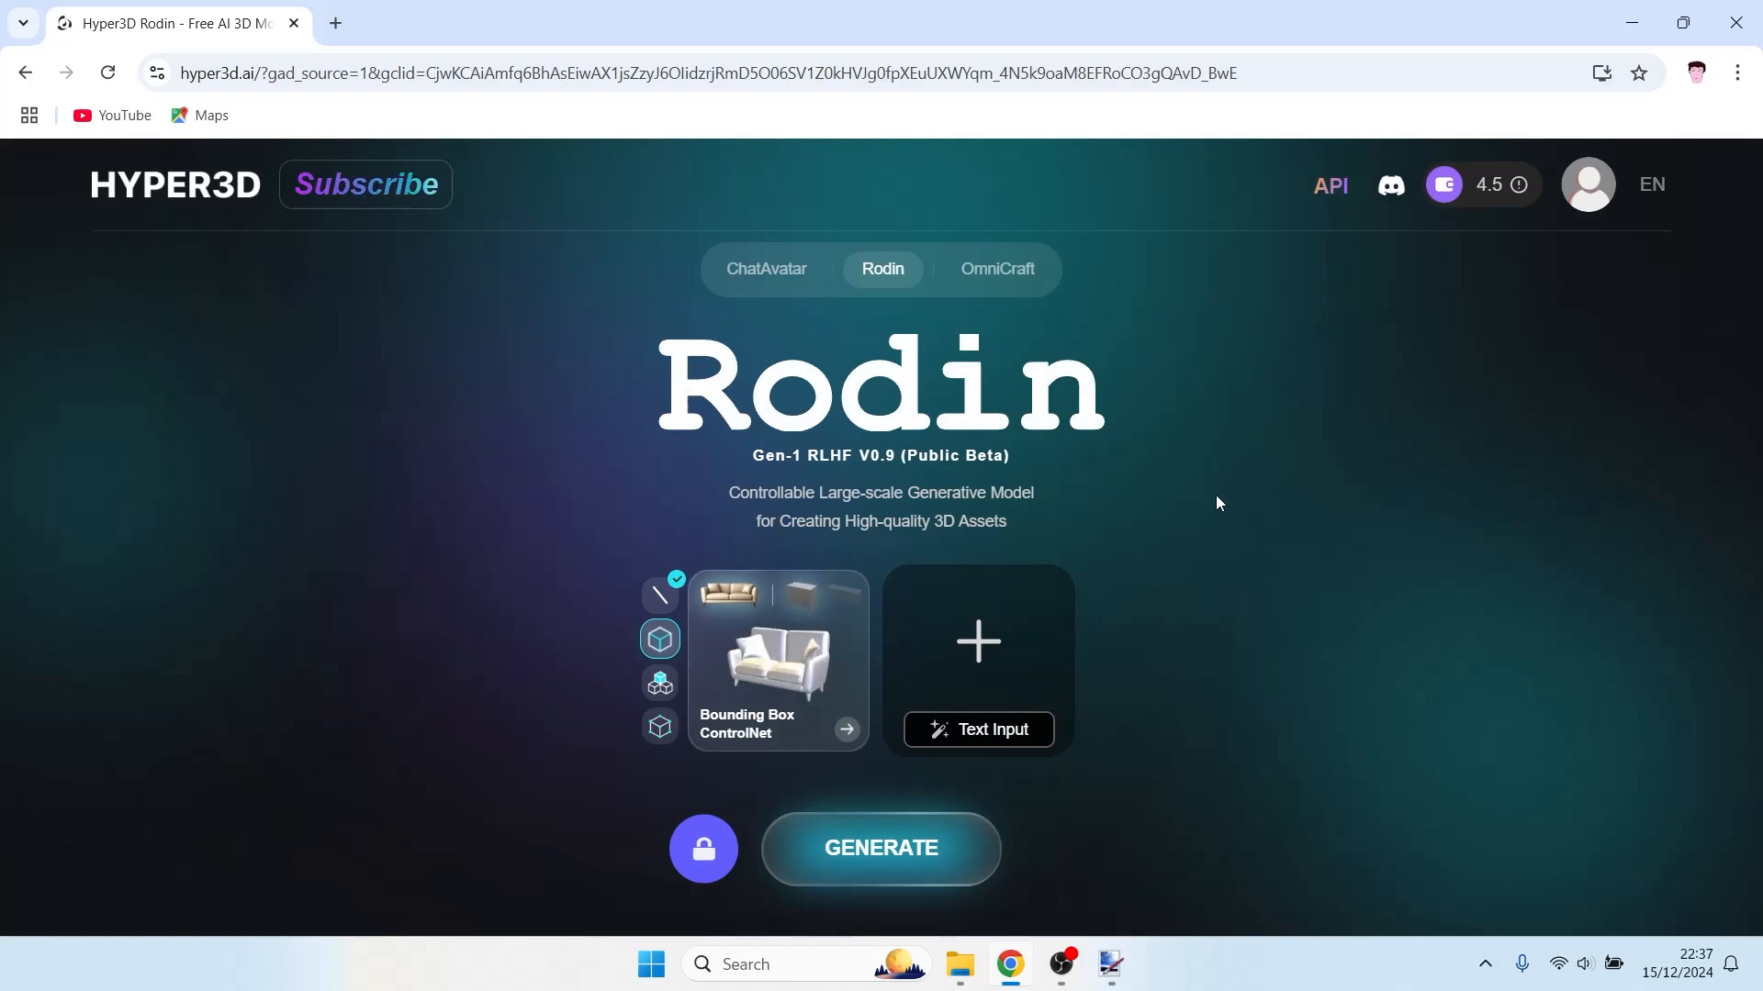
- Upload Example 025.png from the Downloads folder to Rodin as the source image
{"action": "left_click", "coordinate": [975, 649]}
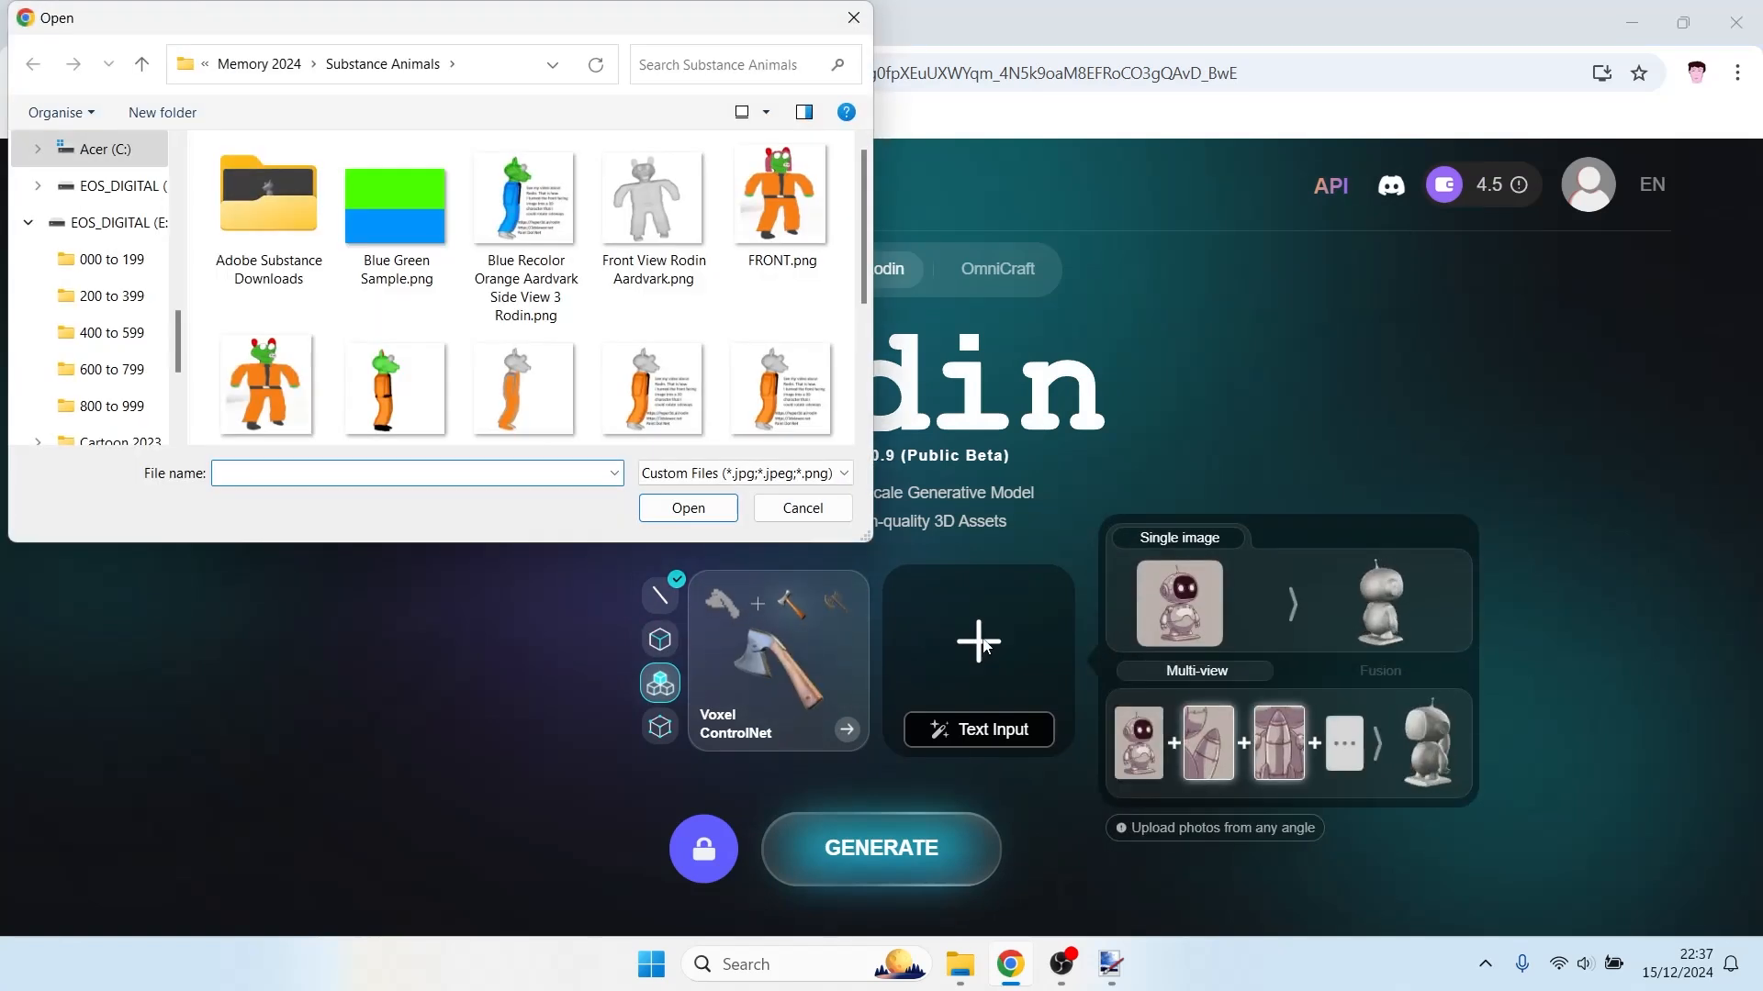
{"action": "scroll", "coordinate": [168, 152], "scroll_direction": "up", "scroll_amount": 5}
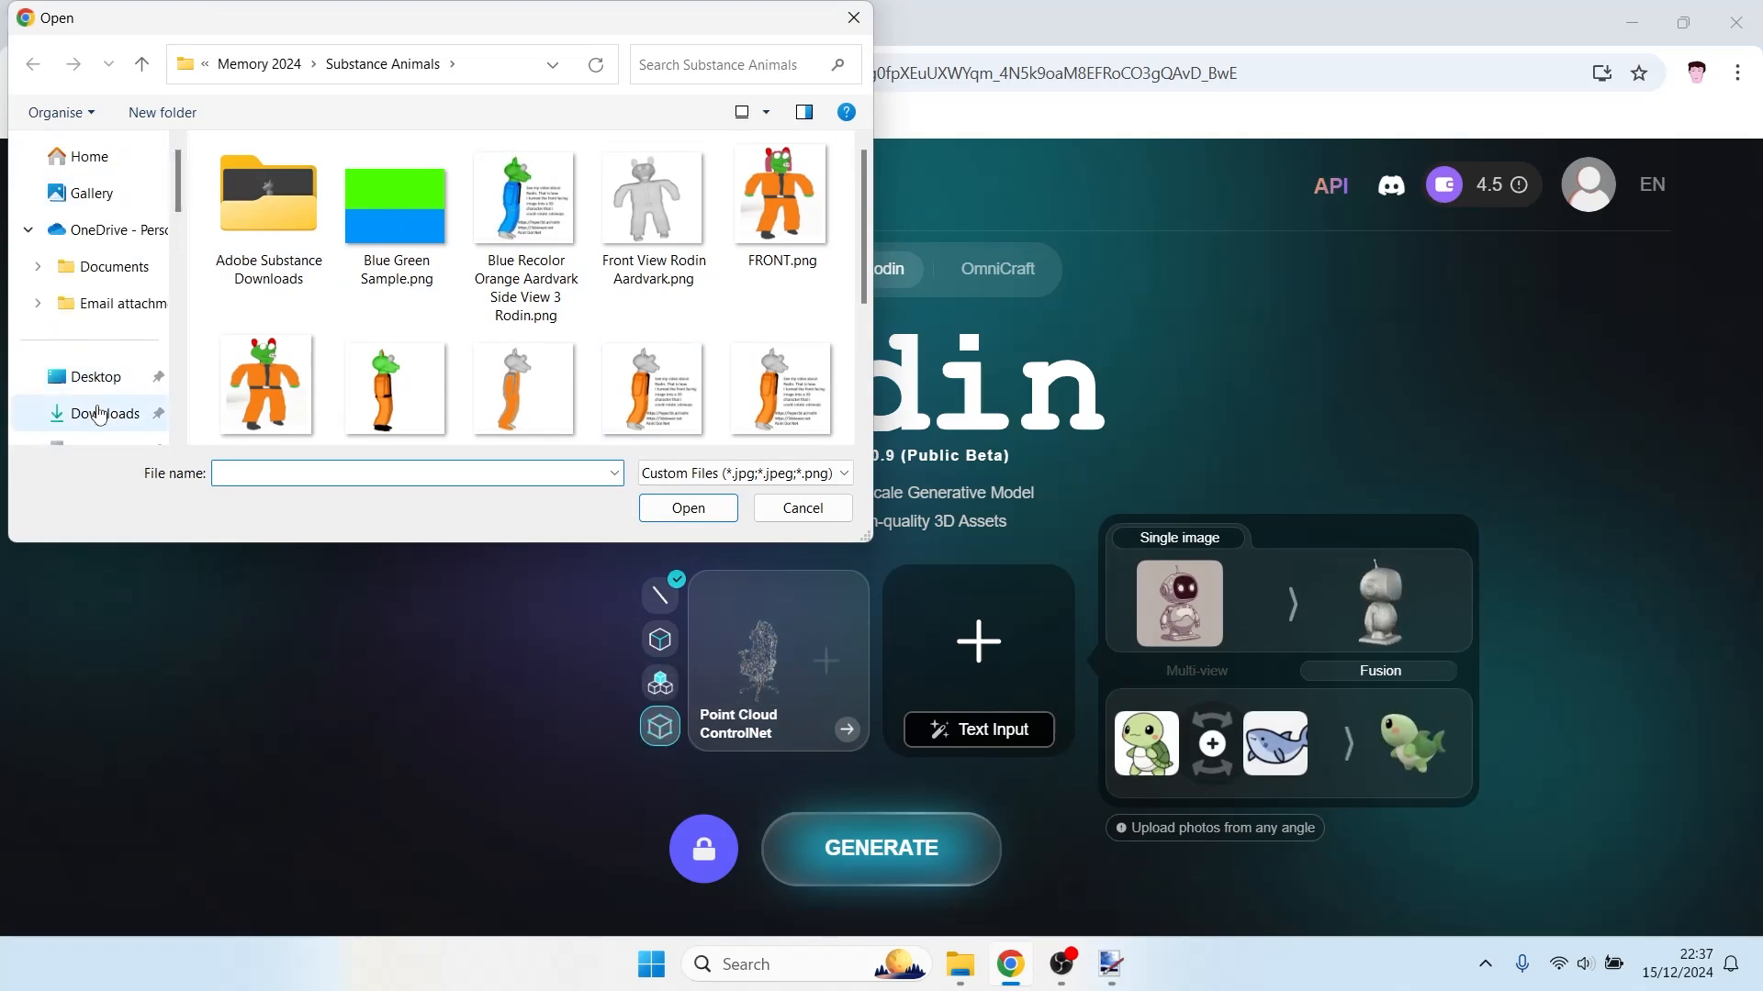
{"action": "left_click", "coordinate": [100, 415]}
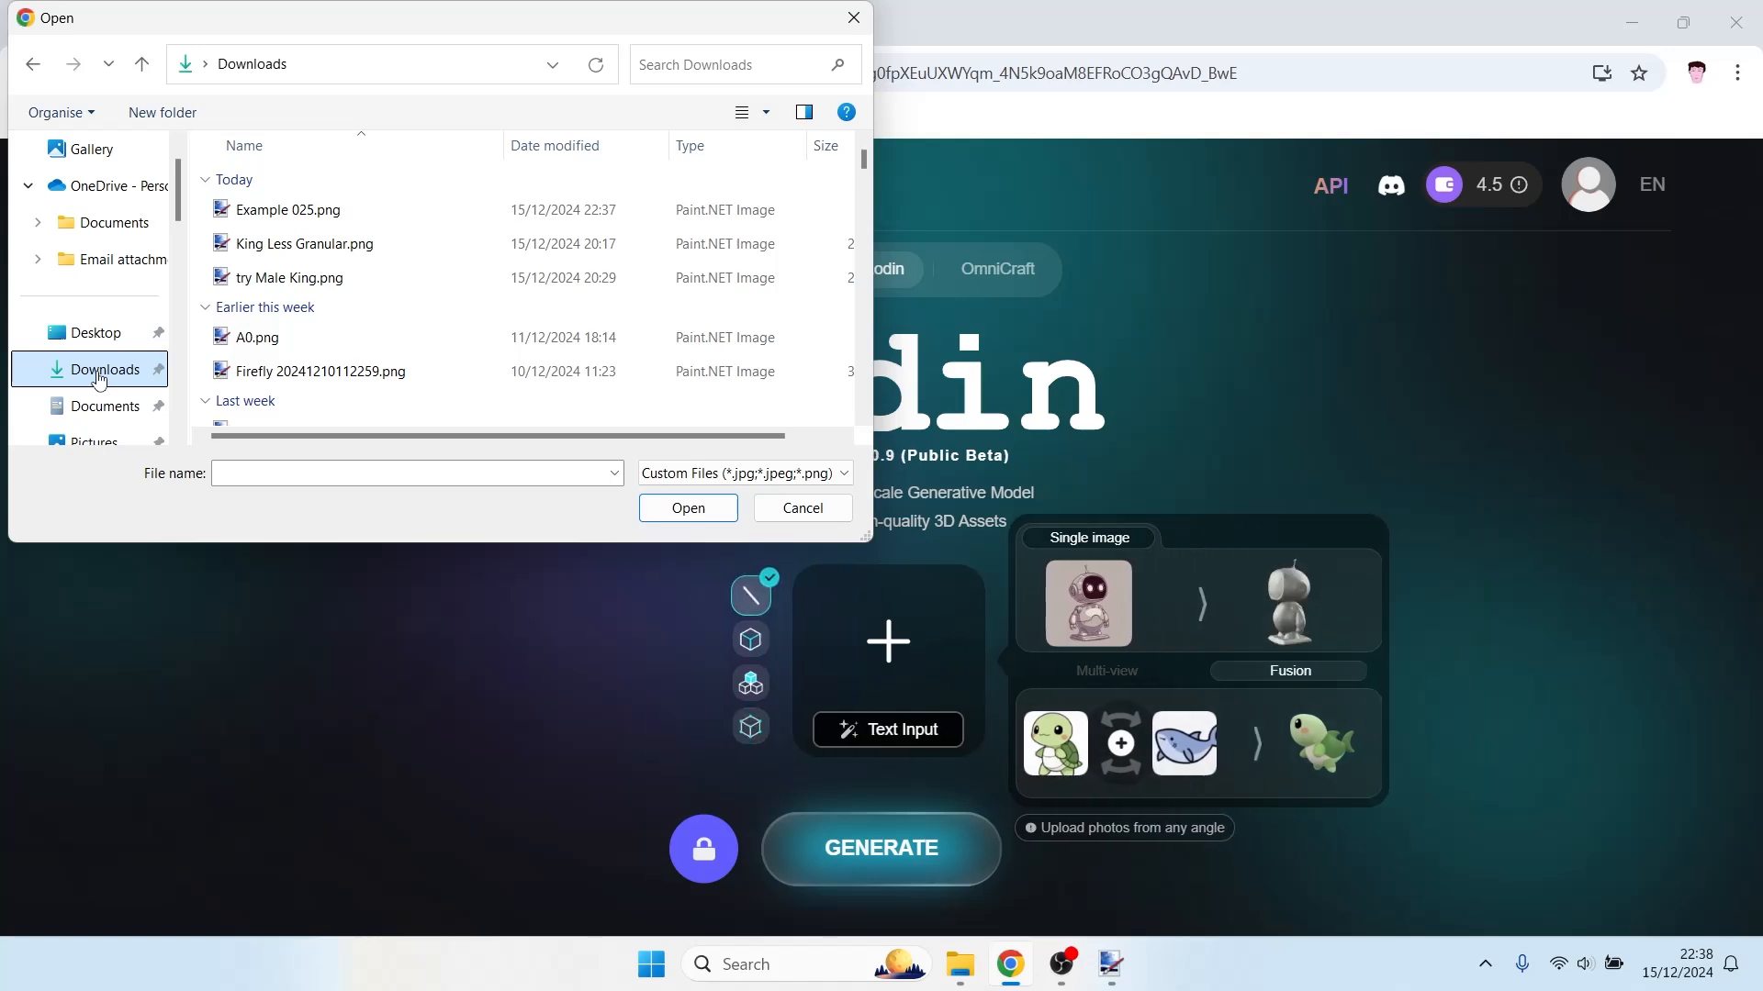
{"action": "double_click", "coordinate": [266, 211]}
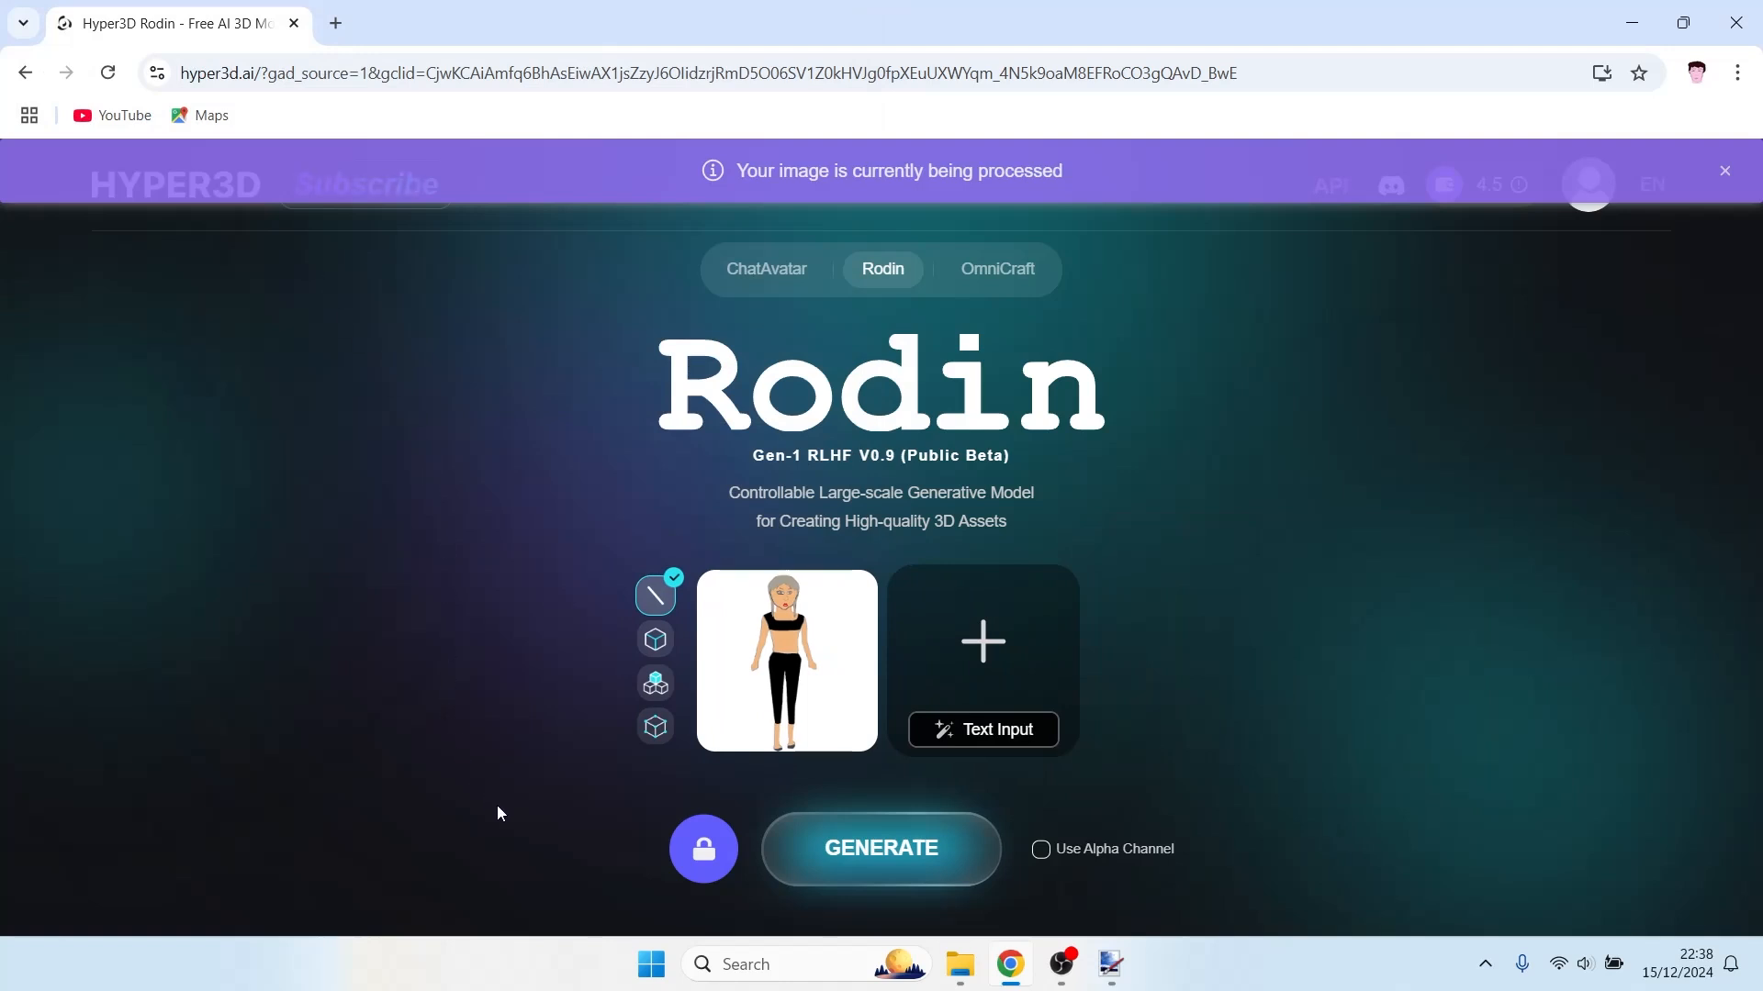
- Add a text prompt reading "The lady is wearing a top and a lot of skin is visible. She is wearing trousers which taper at the shin."
{"action": "left_click", "coordinate": [988, 738]}
{"action": "type", "text": "A Robot"}
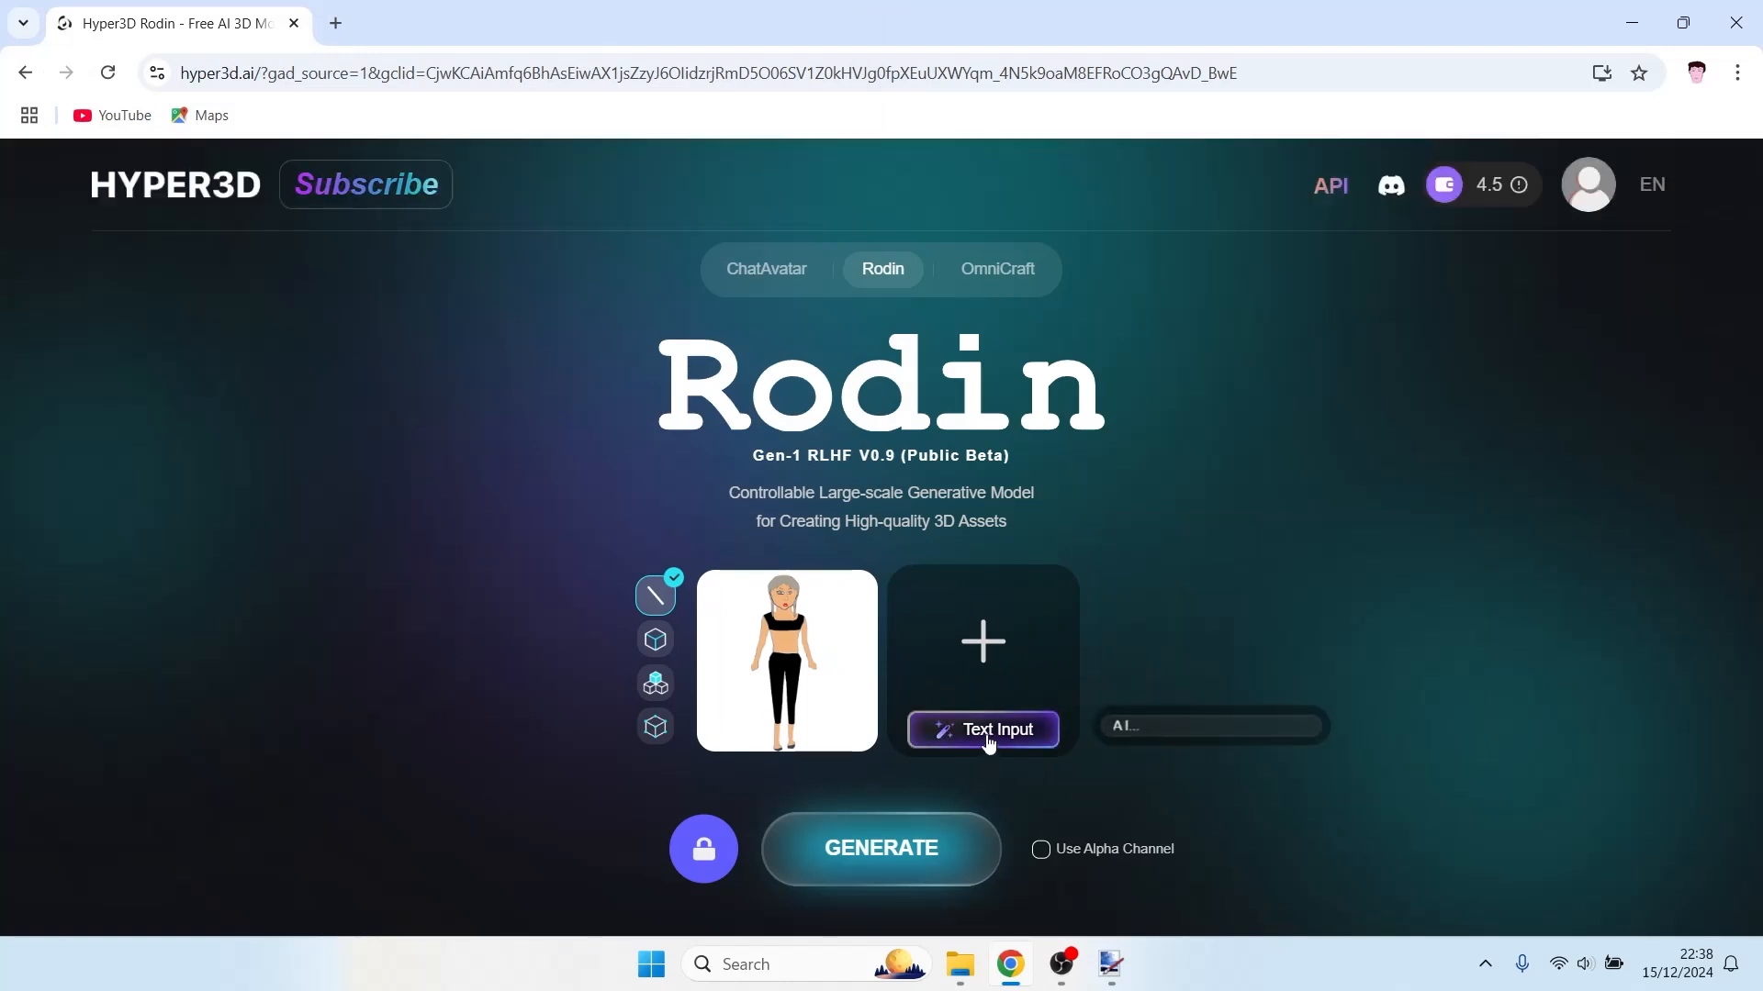
{"action": "left_click", "coordinate": [988, 741]}
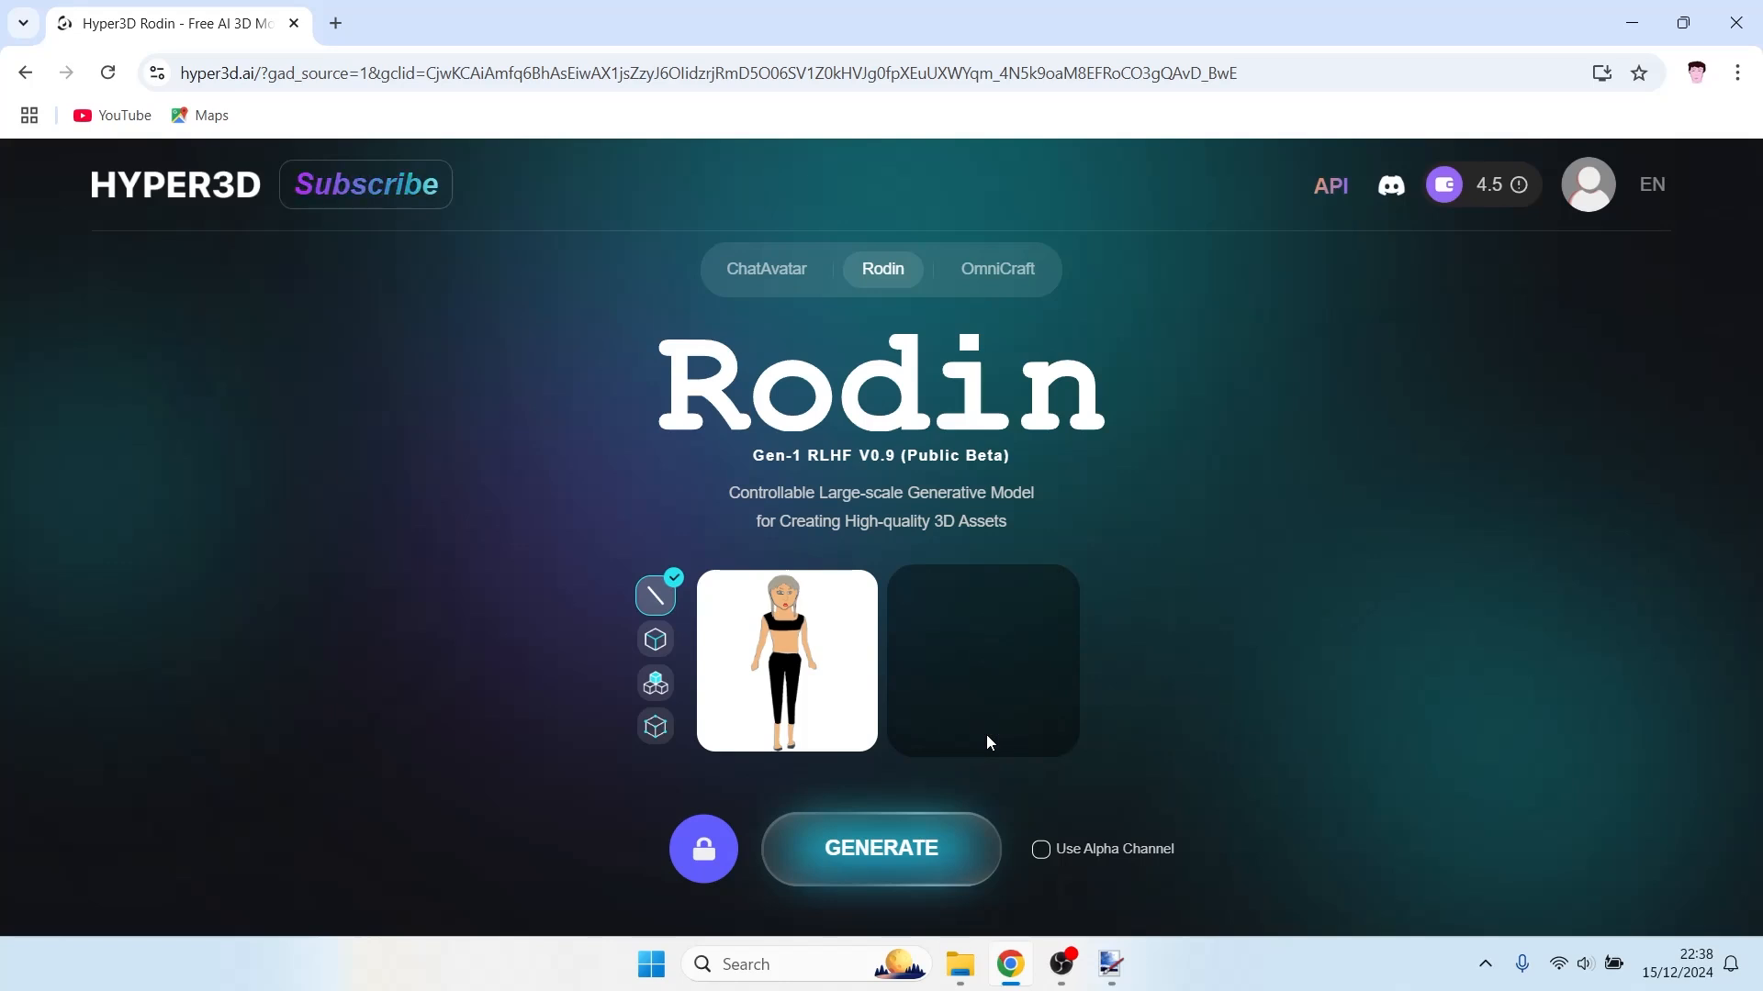
{"action": "type", "text": "The lady is wearing a top and a lot of skin is visible. She is wearin"}
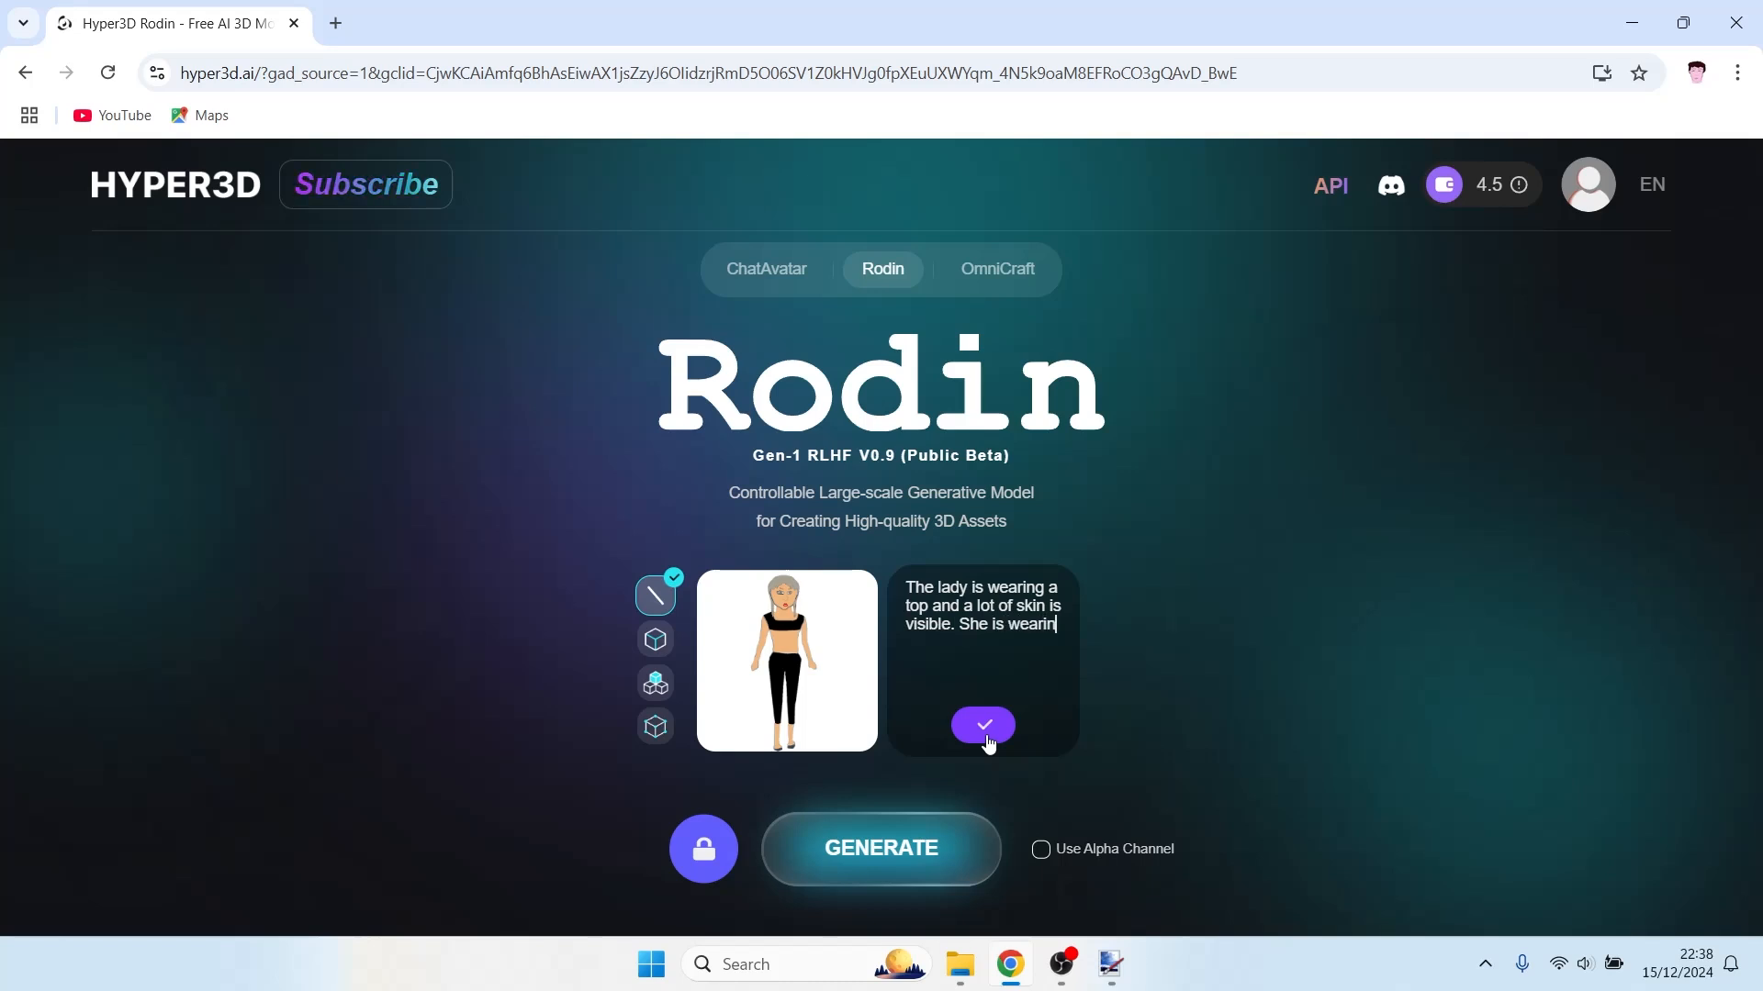
{"action": "type", "text": "g trouser"}
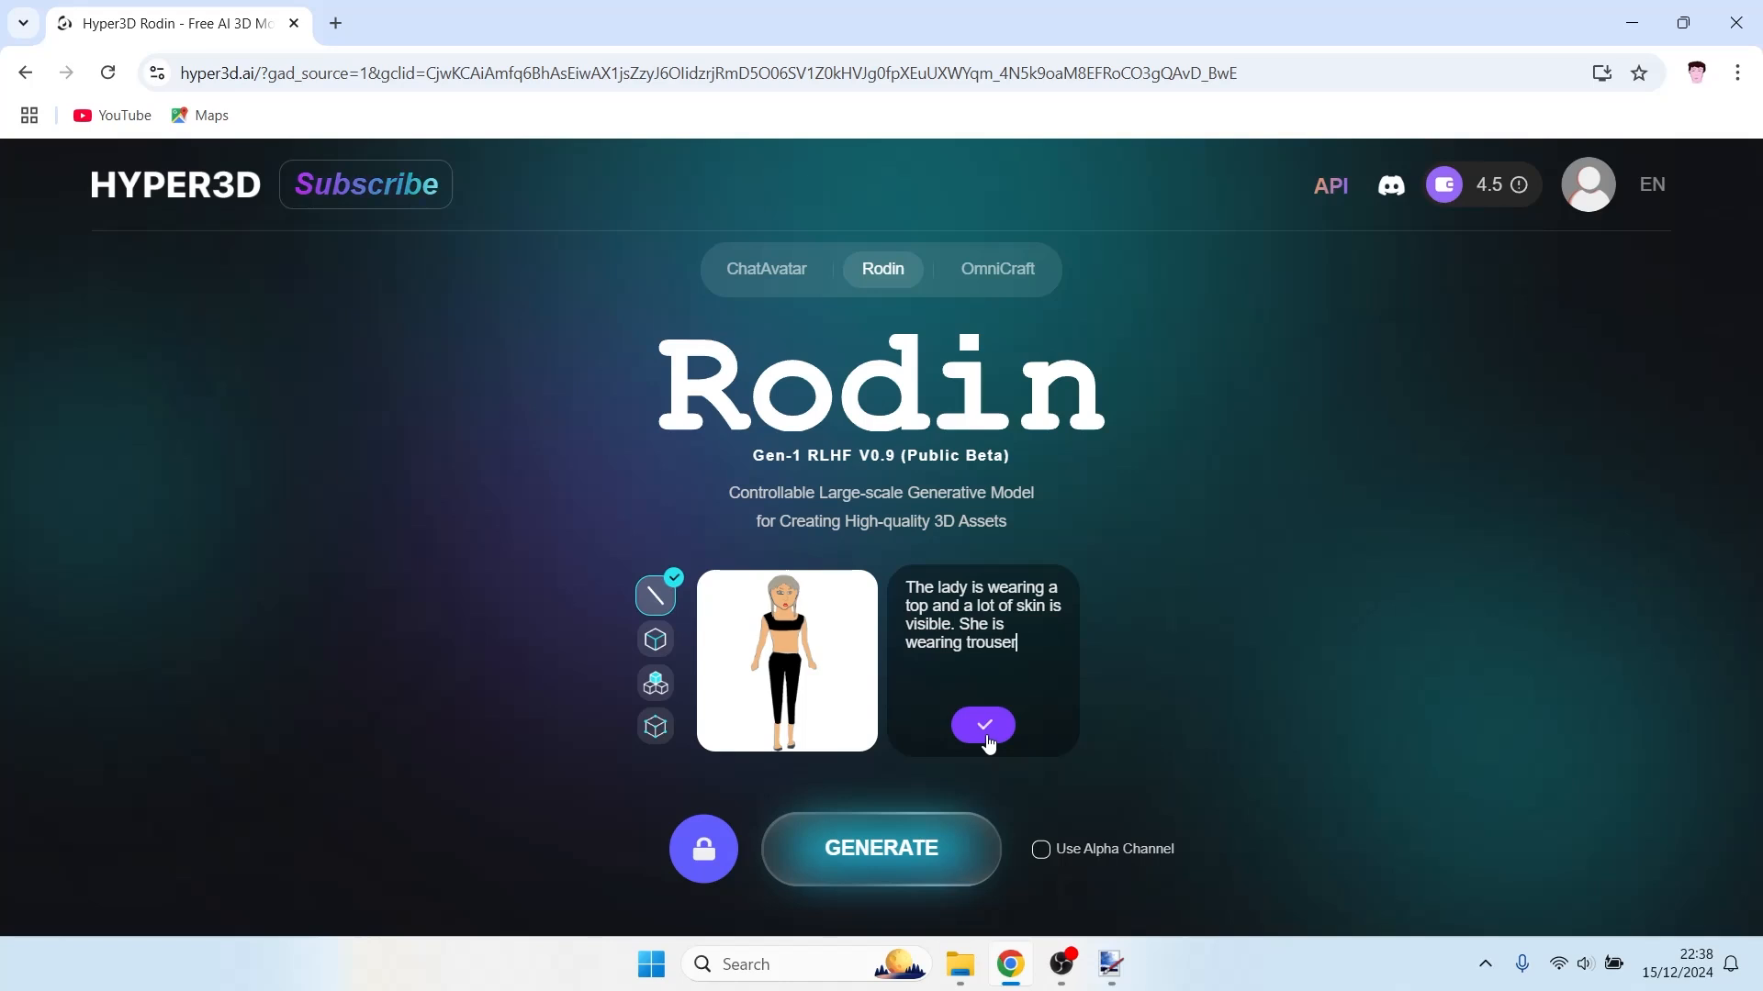
{"action": "type", "text": "s which taper at the shin."}
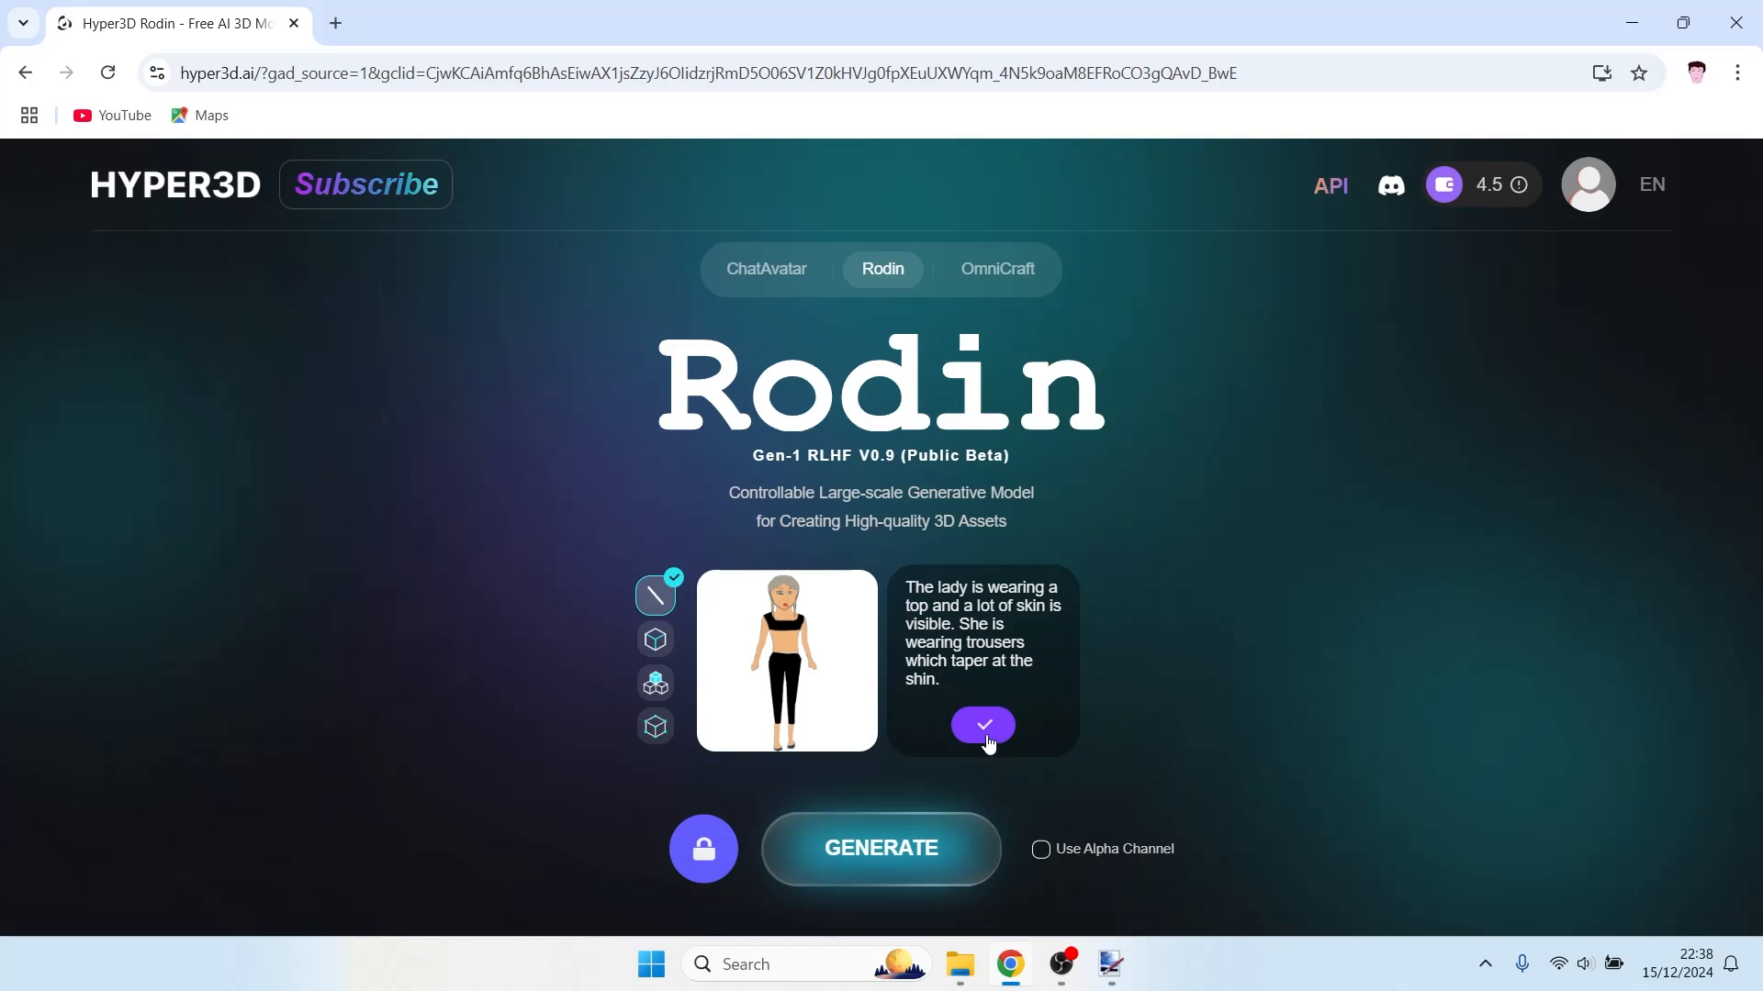
- Append "She is facing the front." to the text prompt and generate the 3D model
{"action": "key", "text": "ctrl+a"}
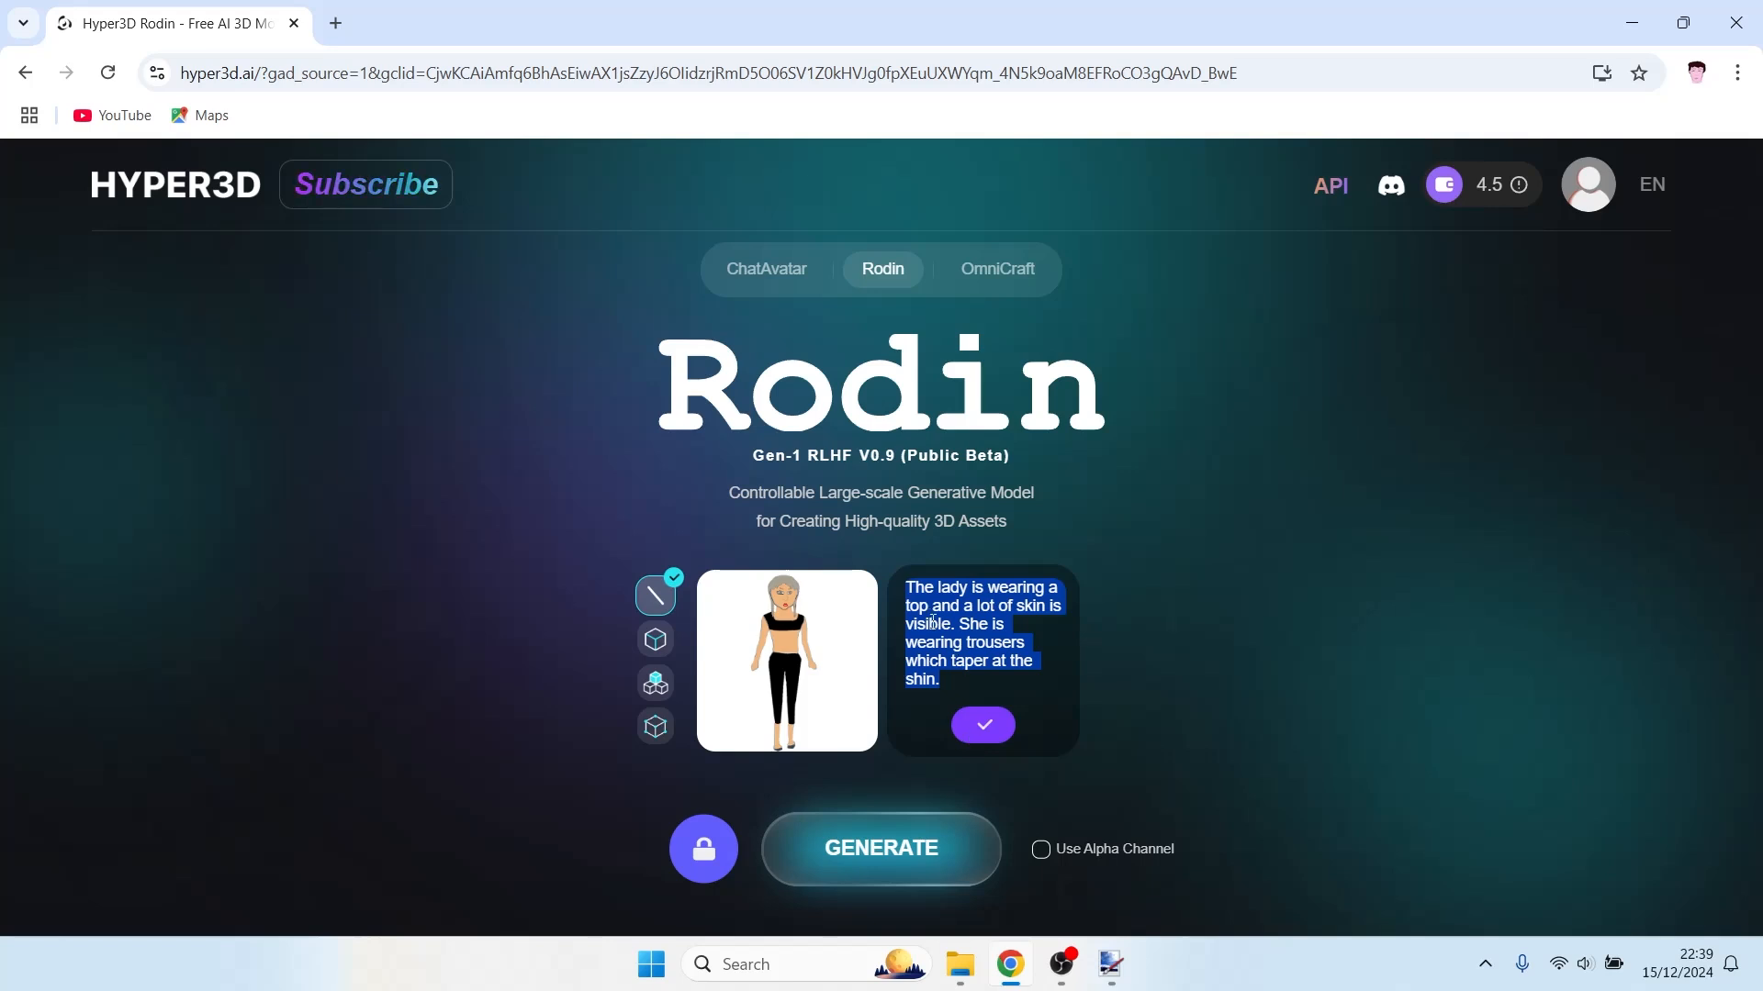
{"action": "left_click", "coordinate": [962, 683]}
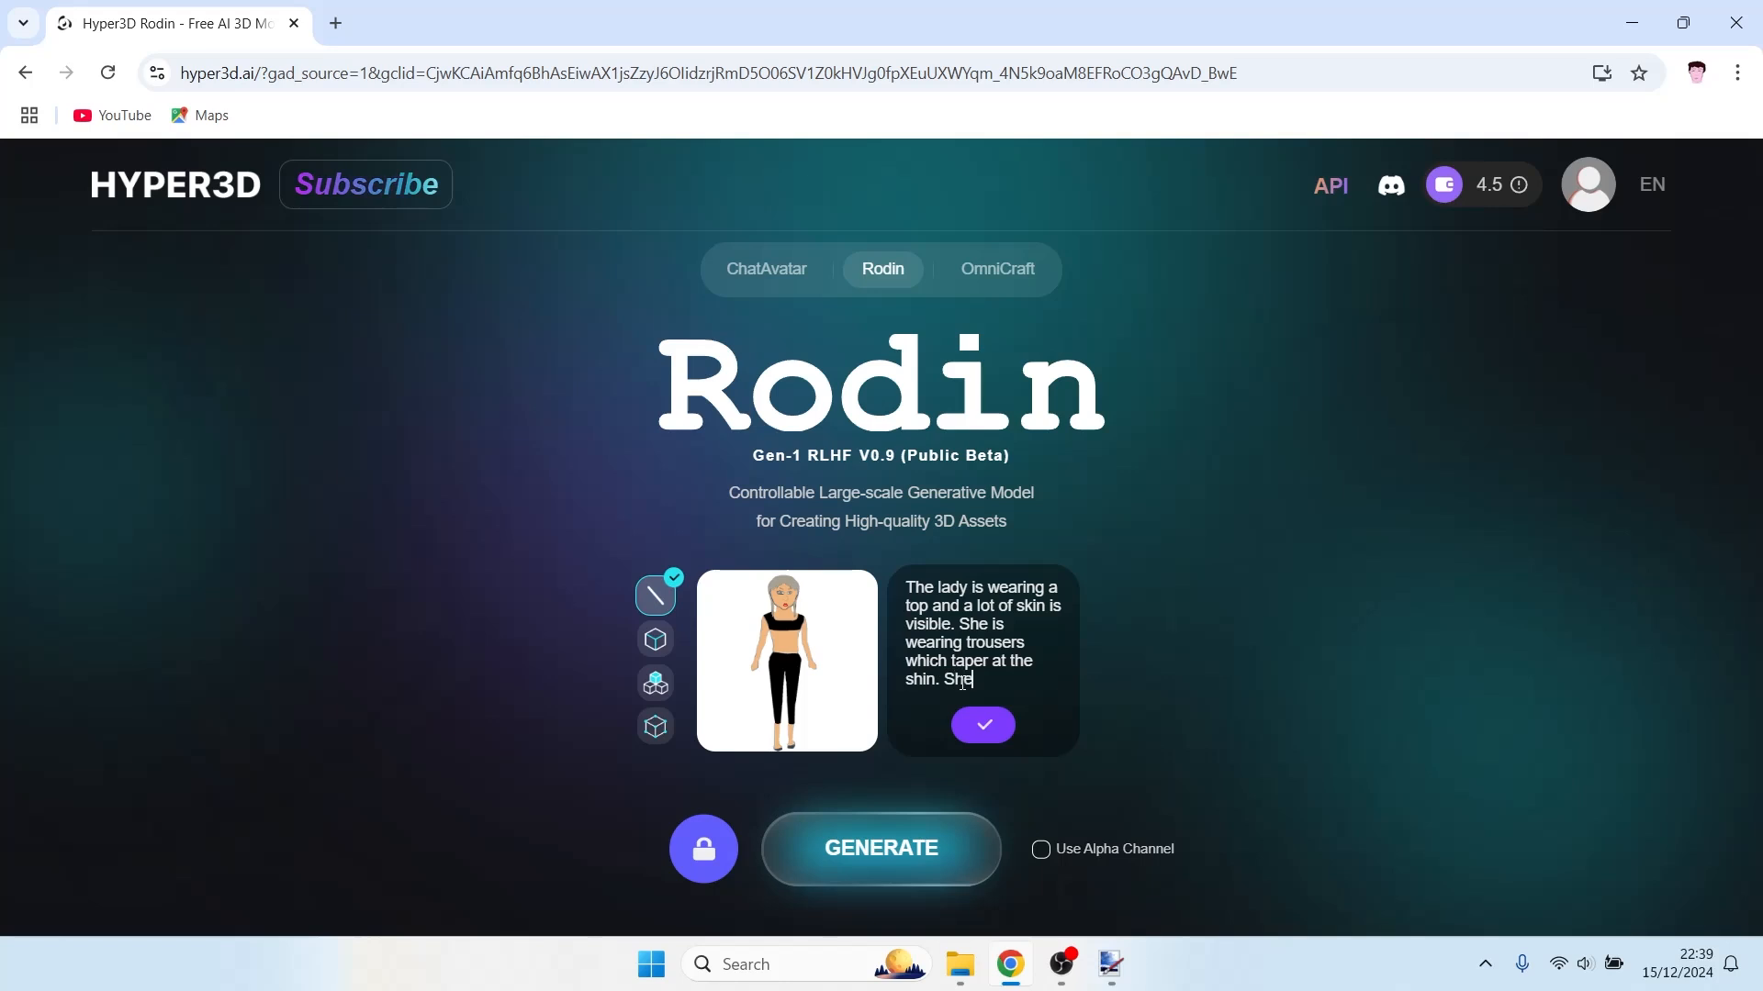
{"action": "type", "text": "She is facing"}
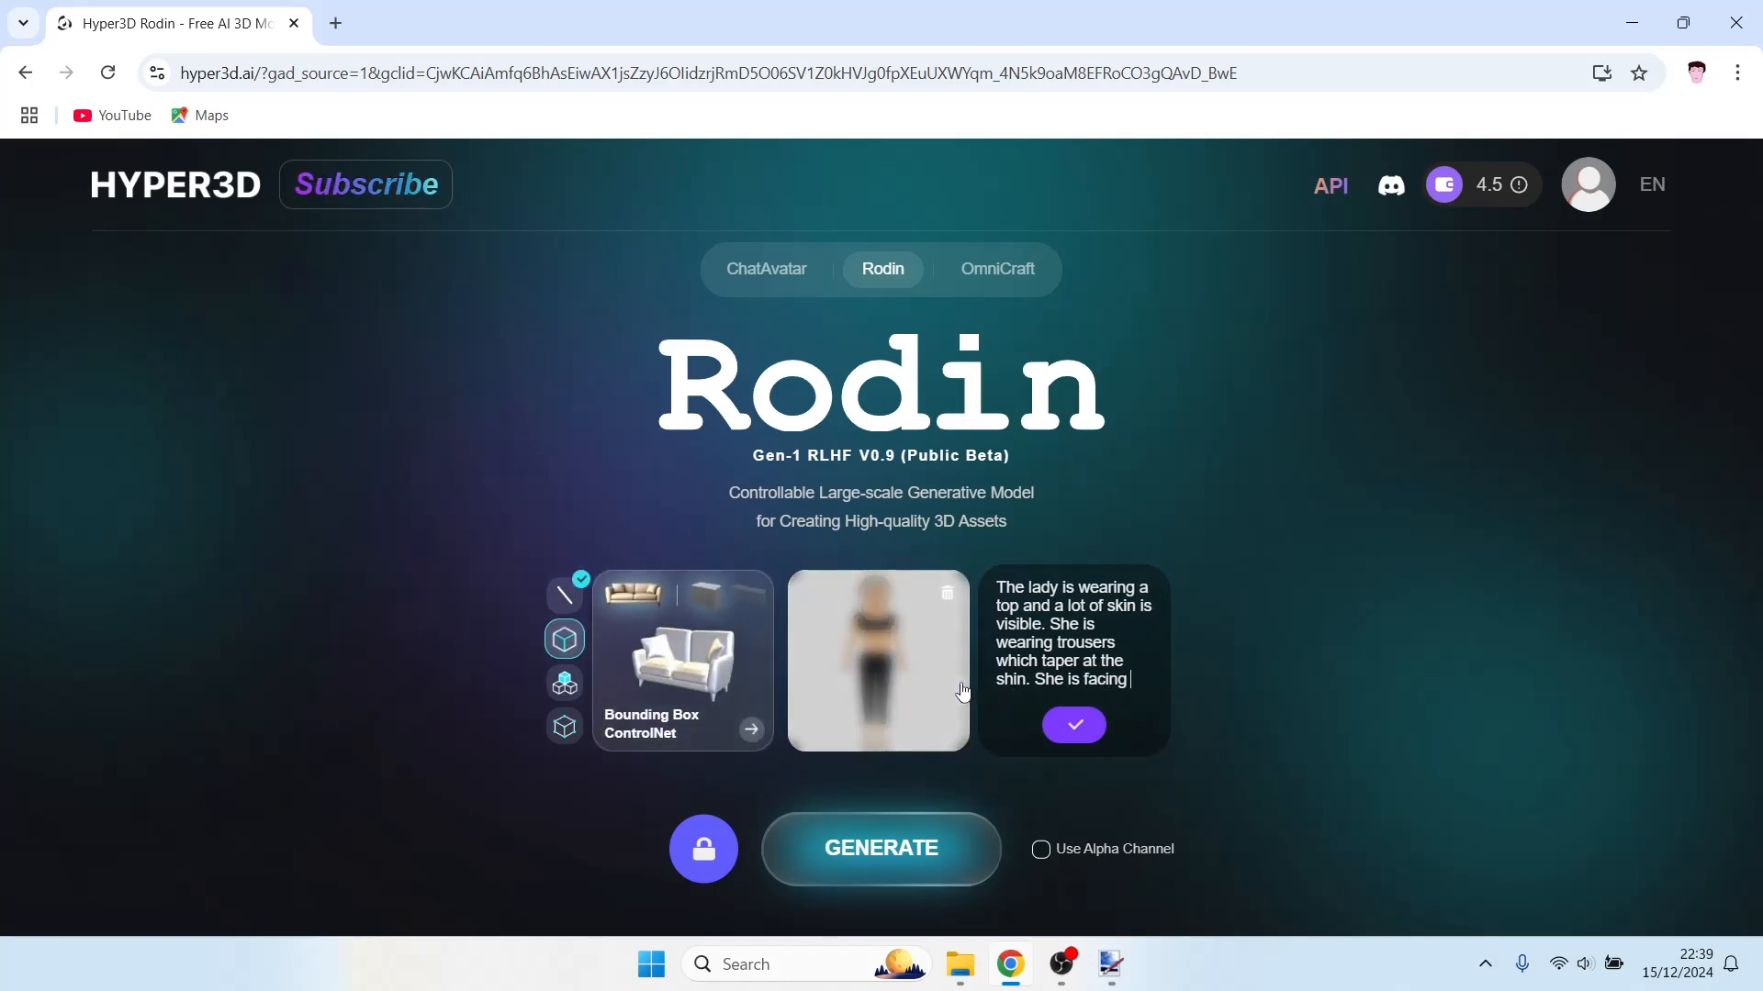
{"action": "type", "text": " the front."}
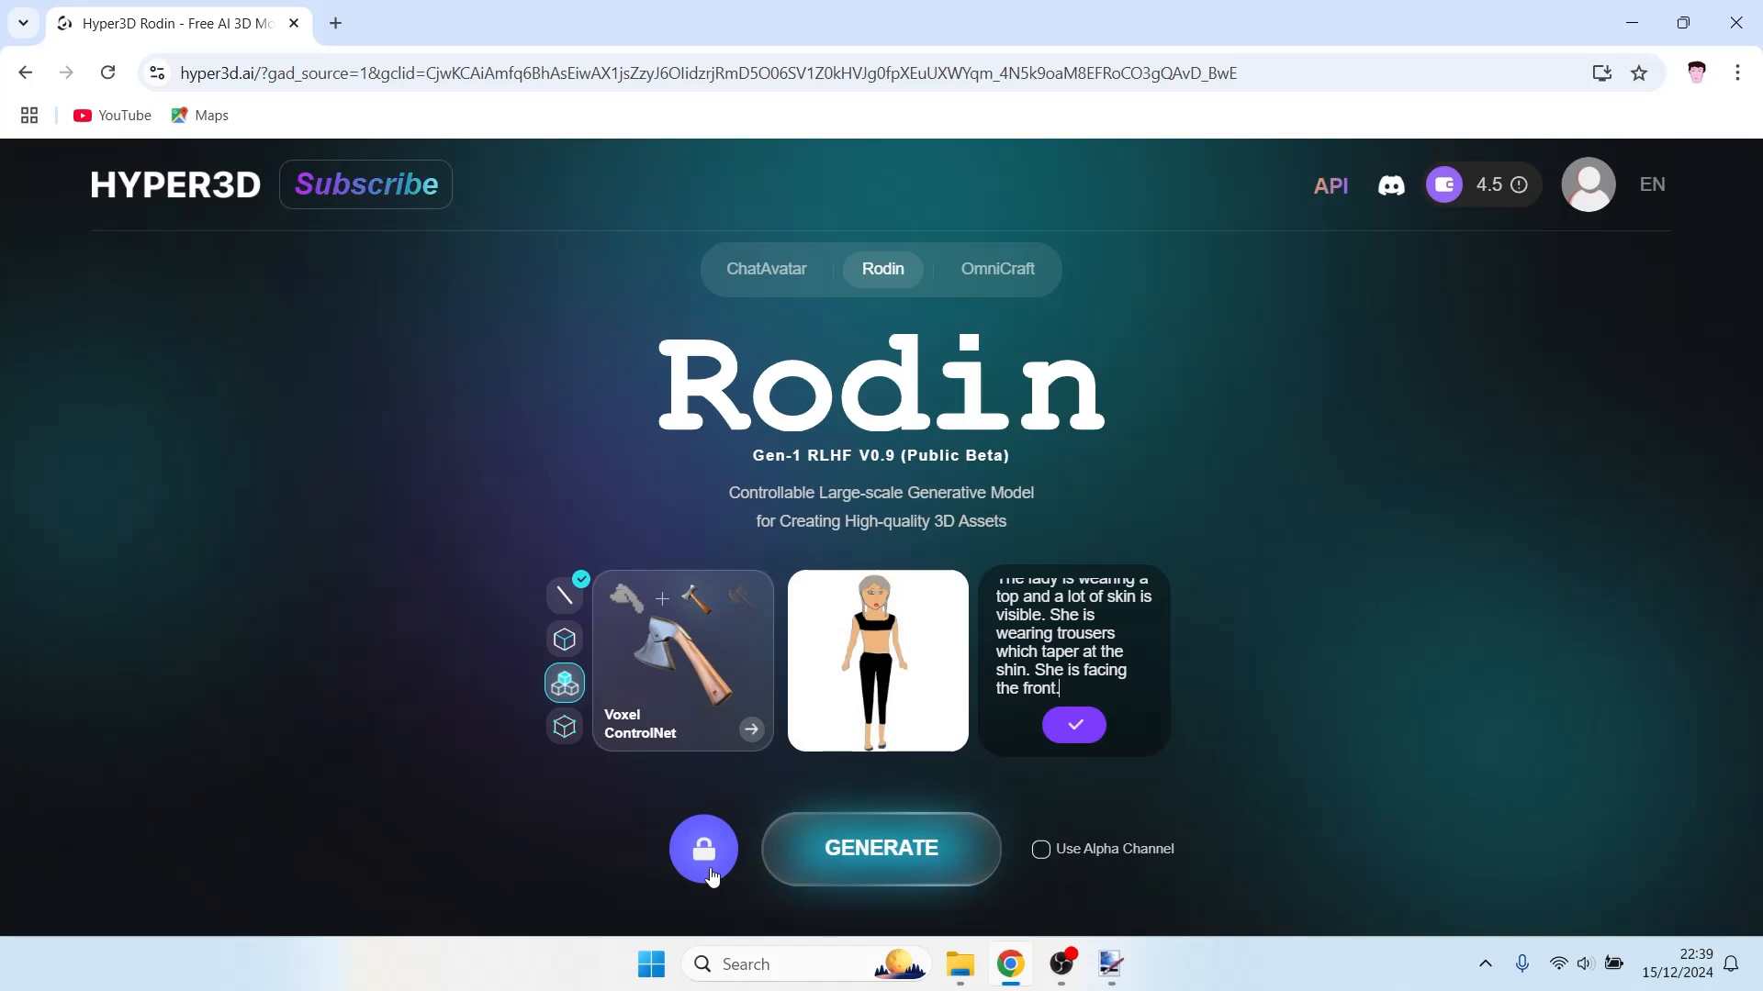
{"action": "left_click", "coordinate": [869, 854]}
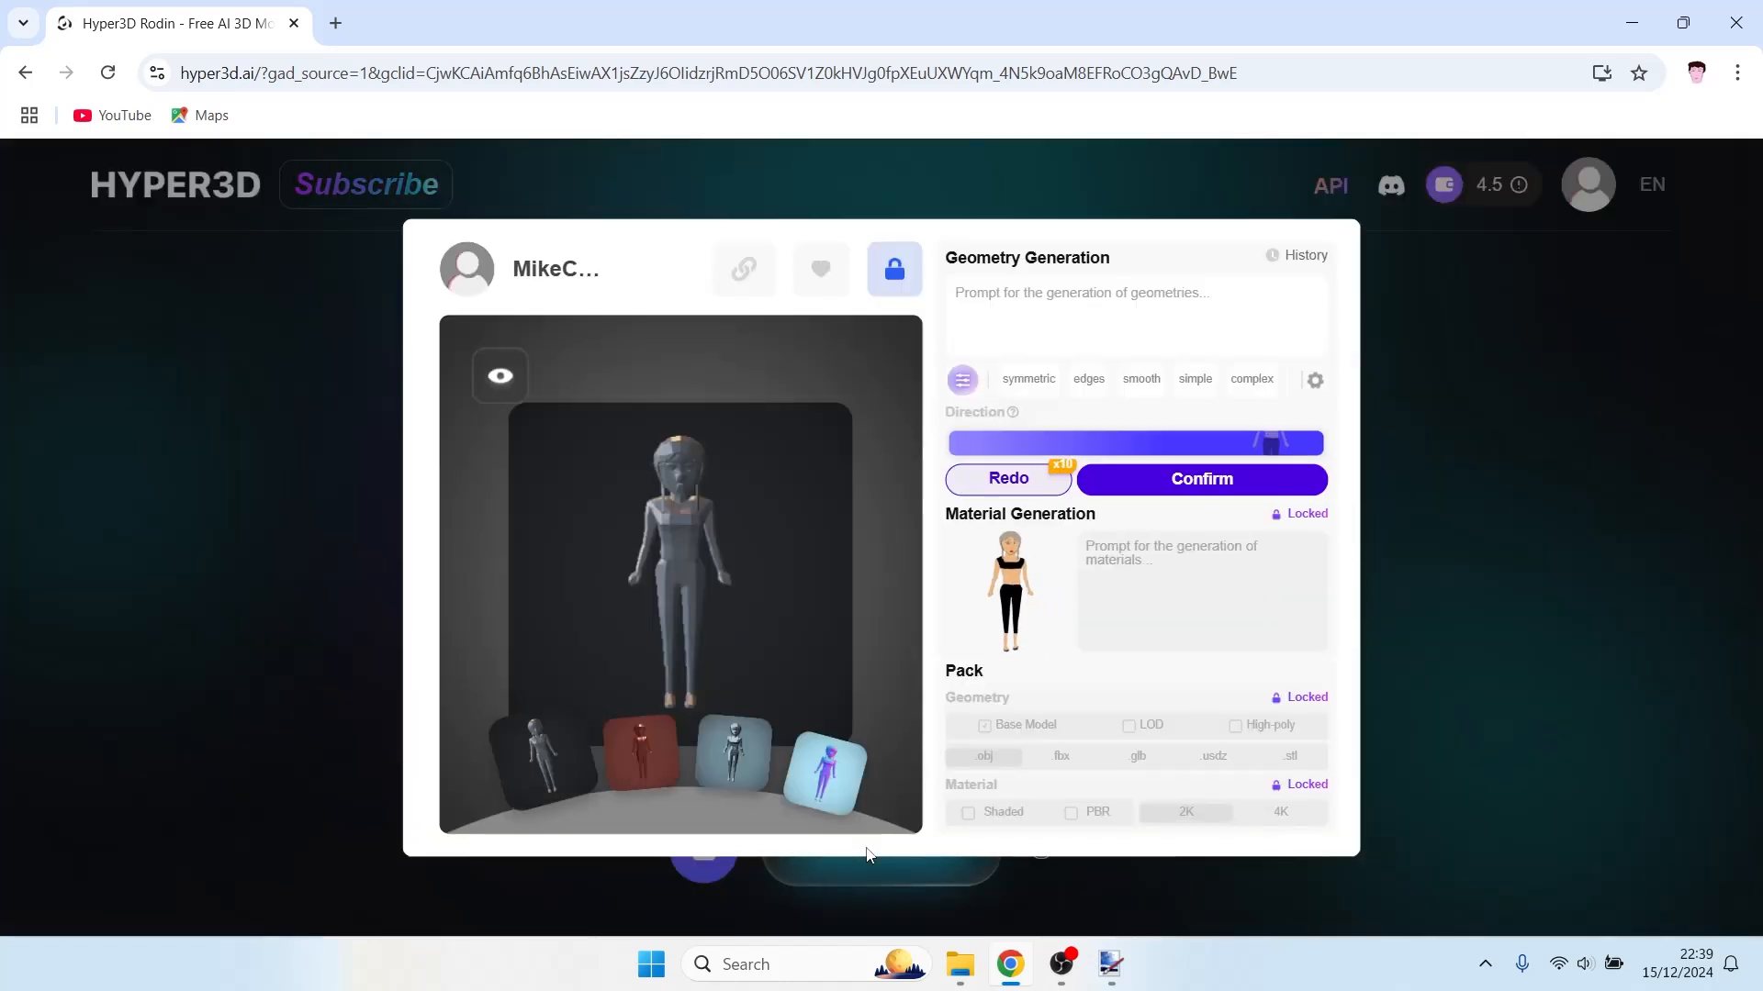
{"action": "right_click", "coordinate": [656, 544]}
{"action": "right_click", "coordinate": [626, 565]}
{"action": "right_click", "coordinate": [630, 591]}
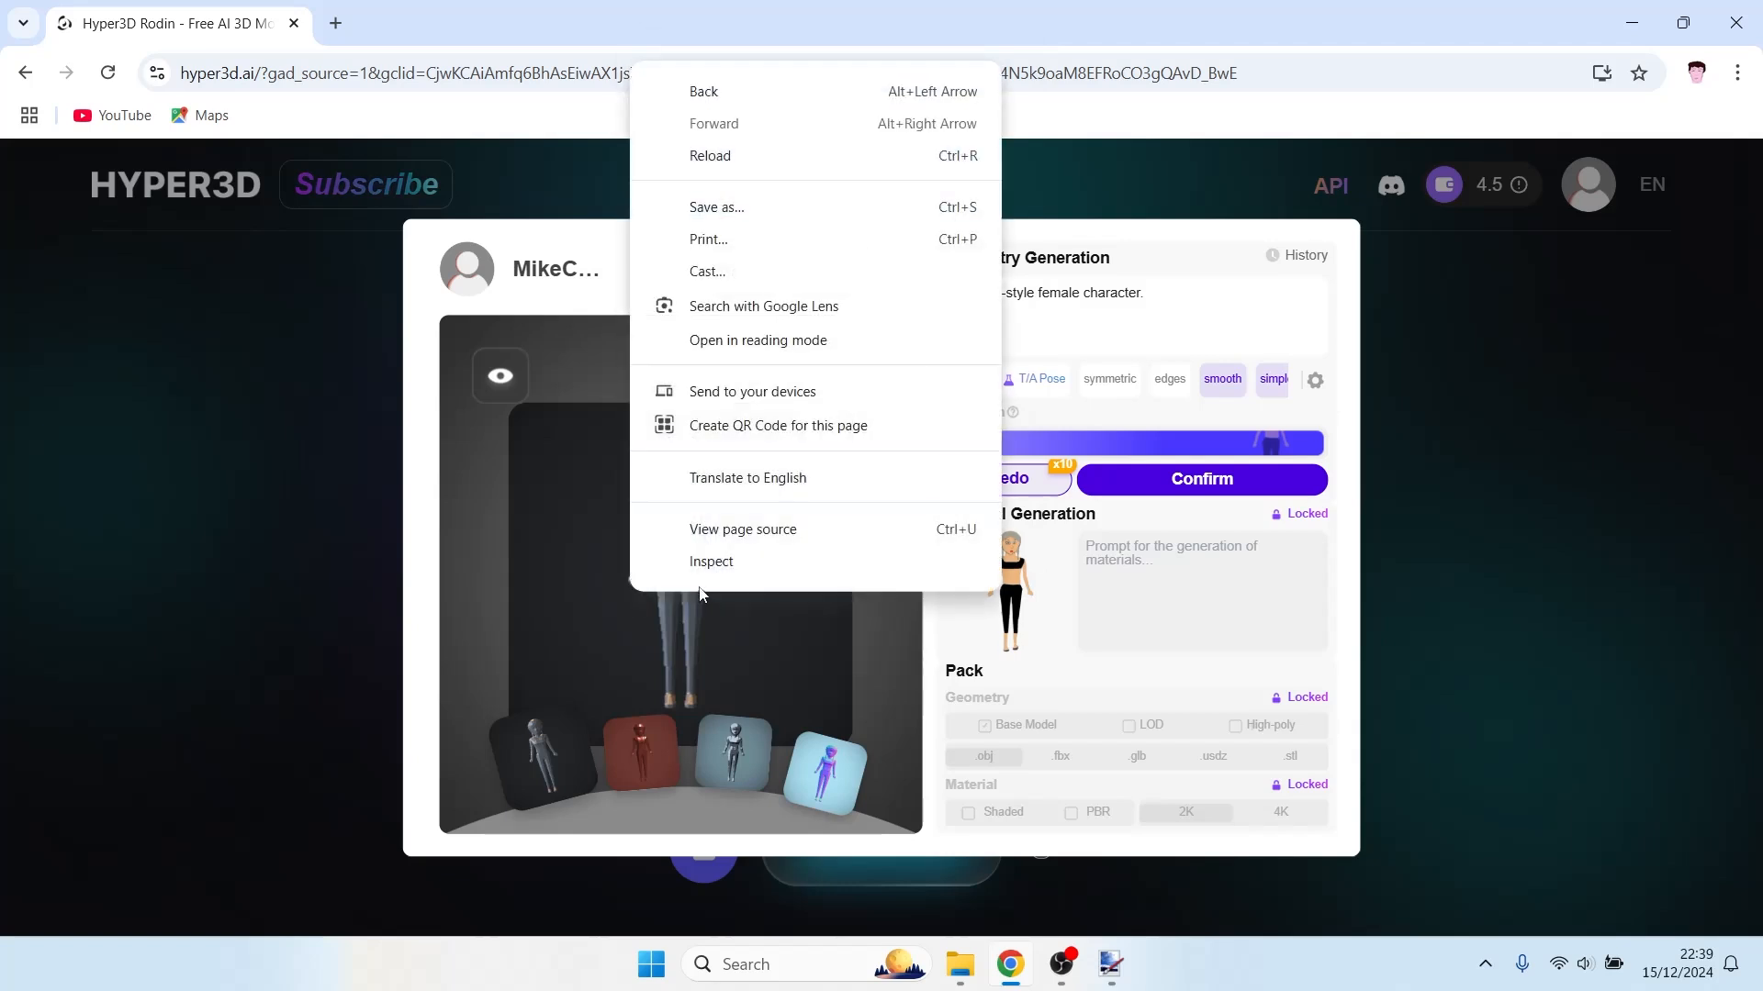
{"action": "left_click", "coordinate": [630, 632]}
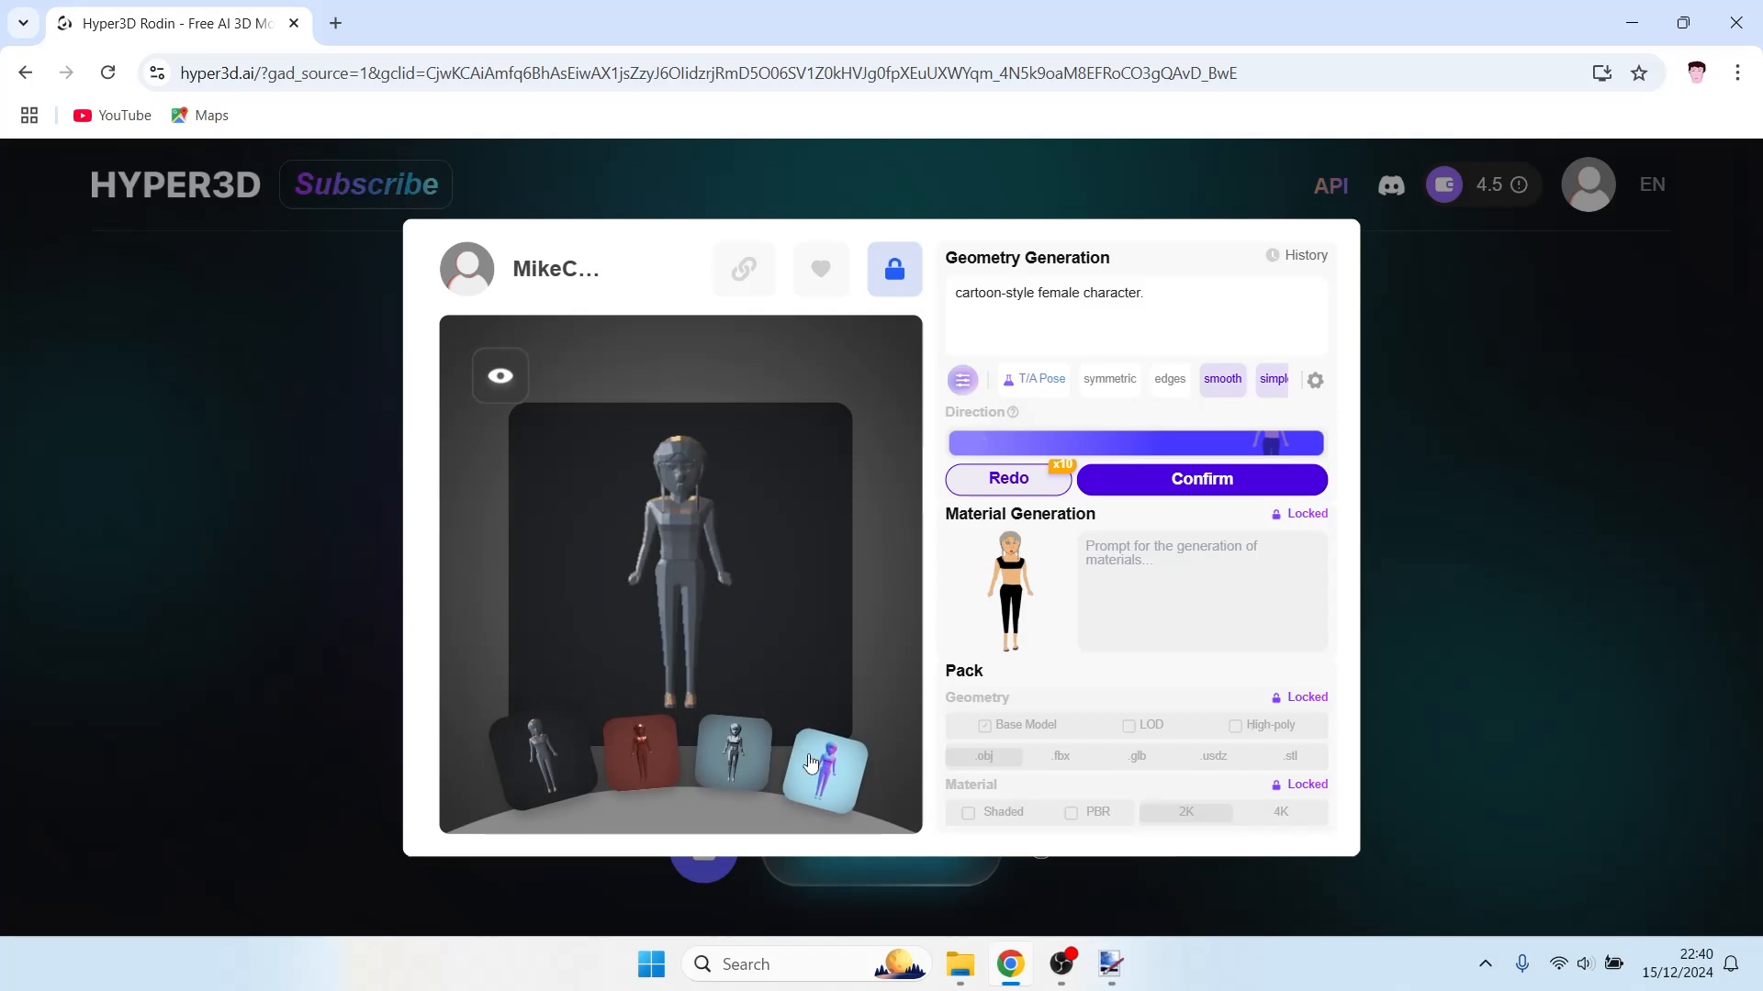
- Examine the preview geometry of the woman in the different shading styles
{"action": "left_click", "coordinate": [822, 778]}
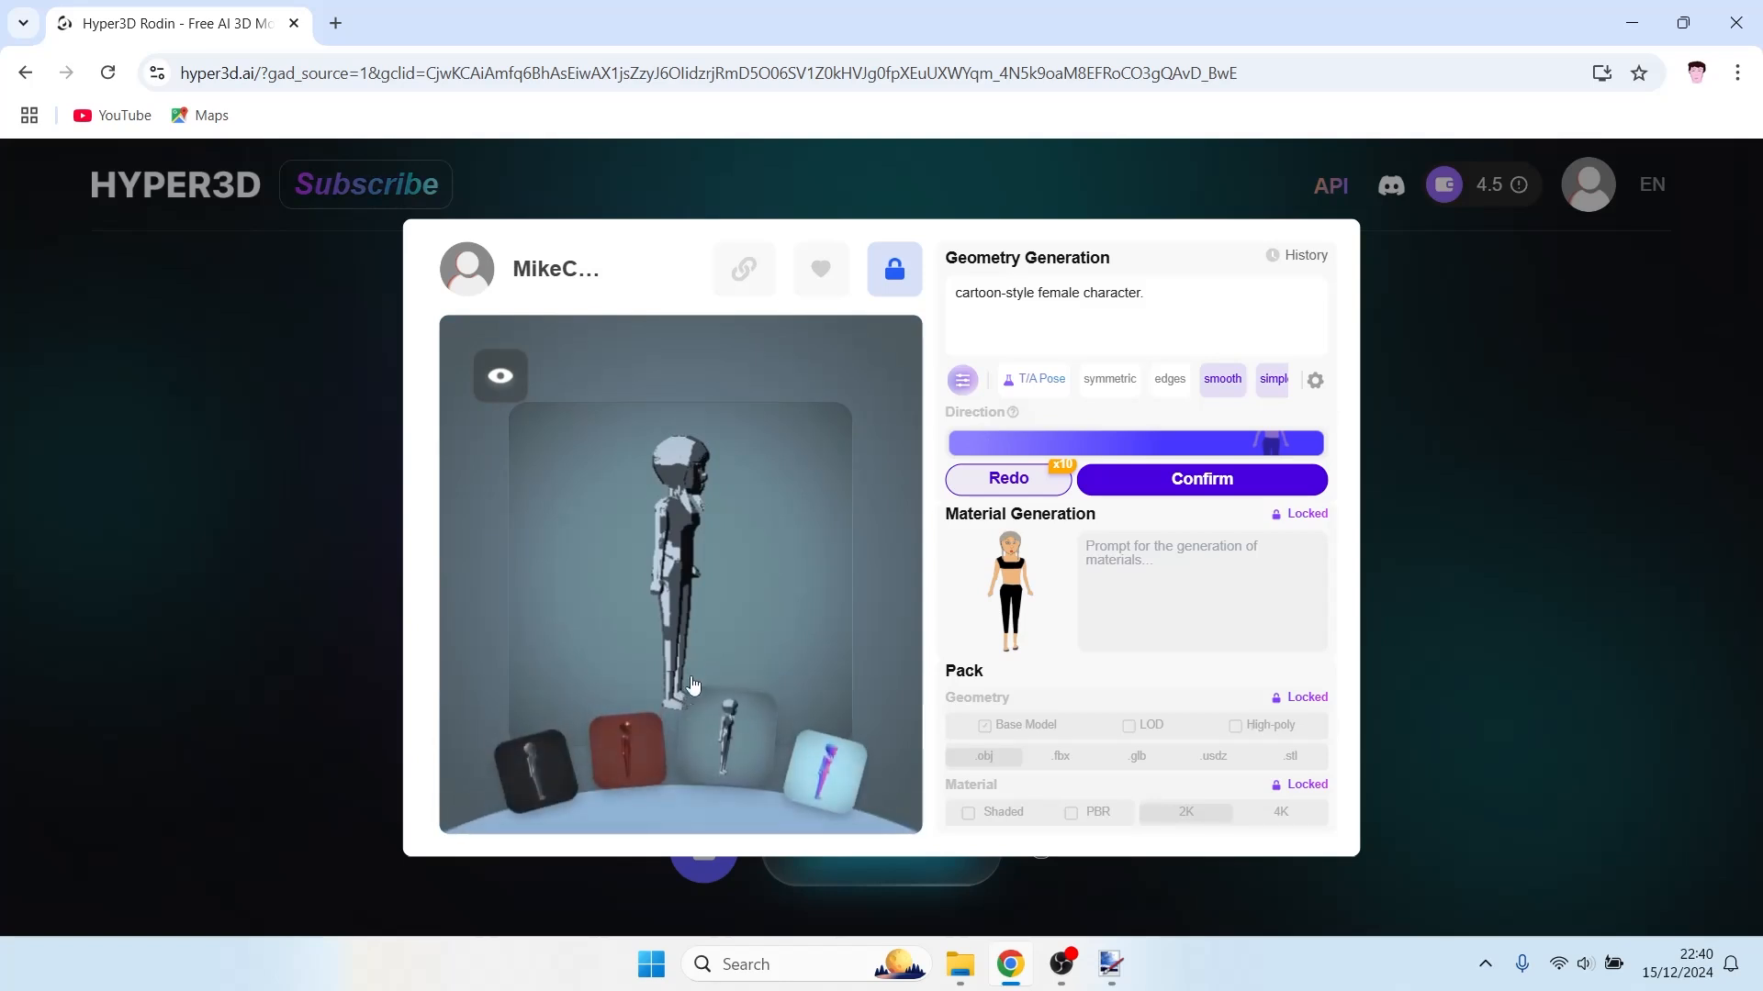
{"action": "left_click", "coordinate": [569, 767]}
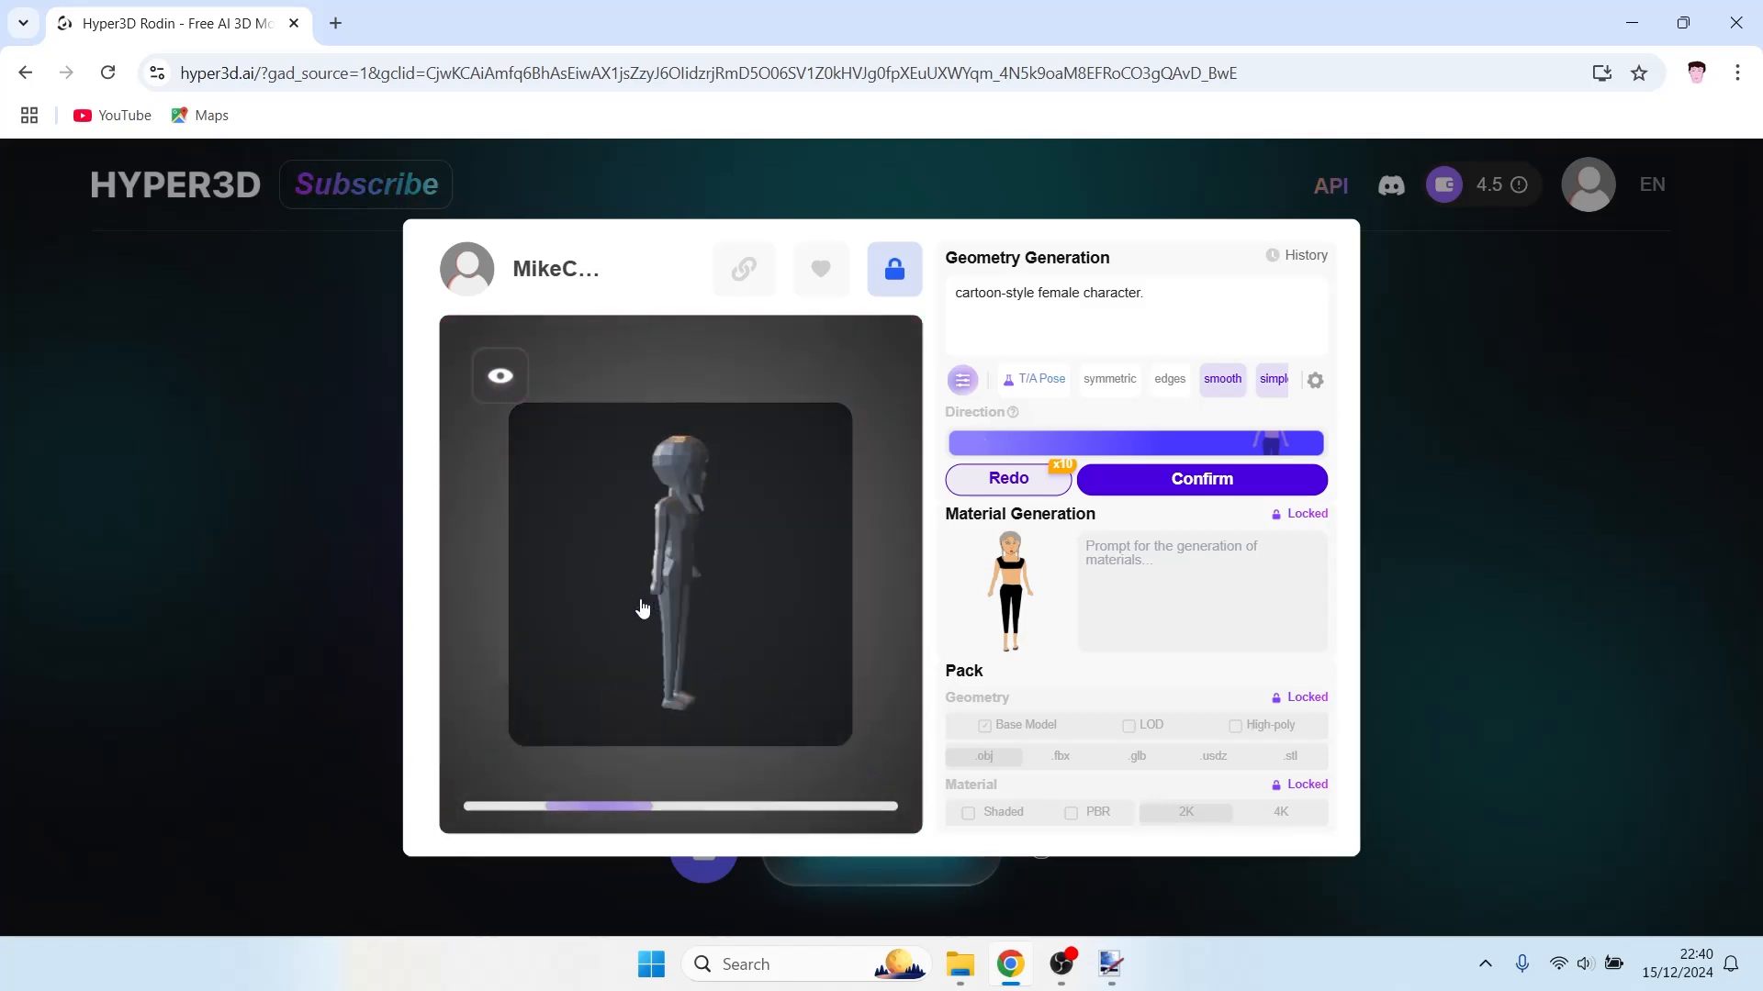
{"action": "left_click", "coordinate": [821, 781]}
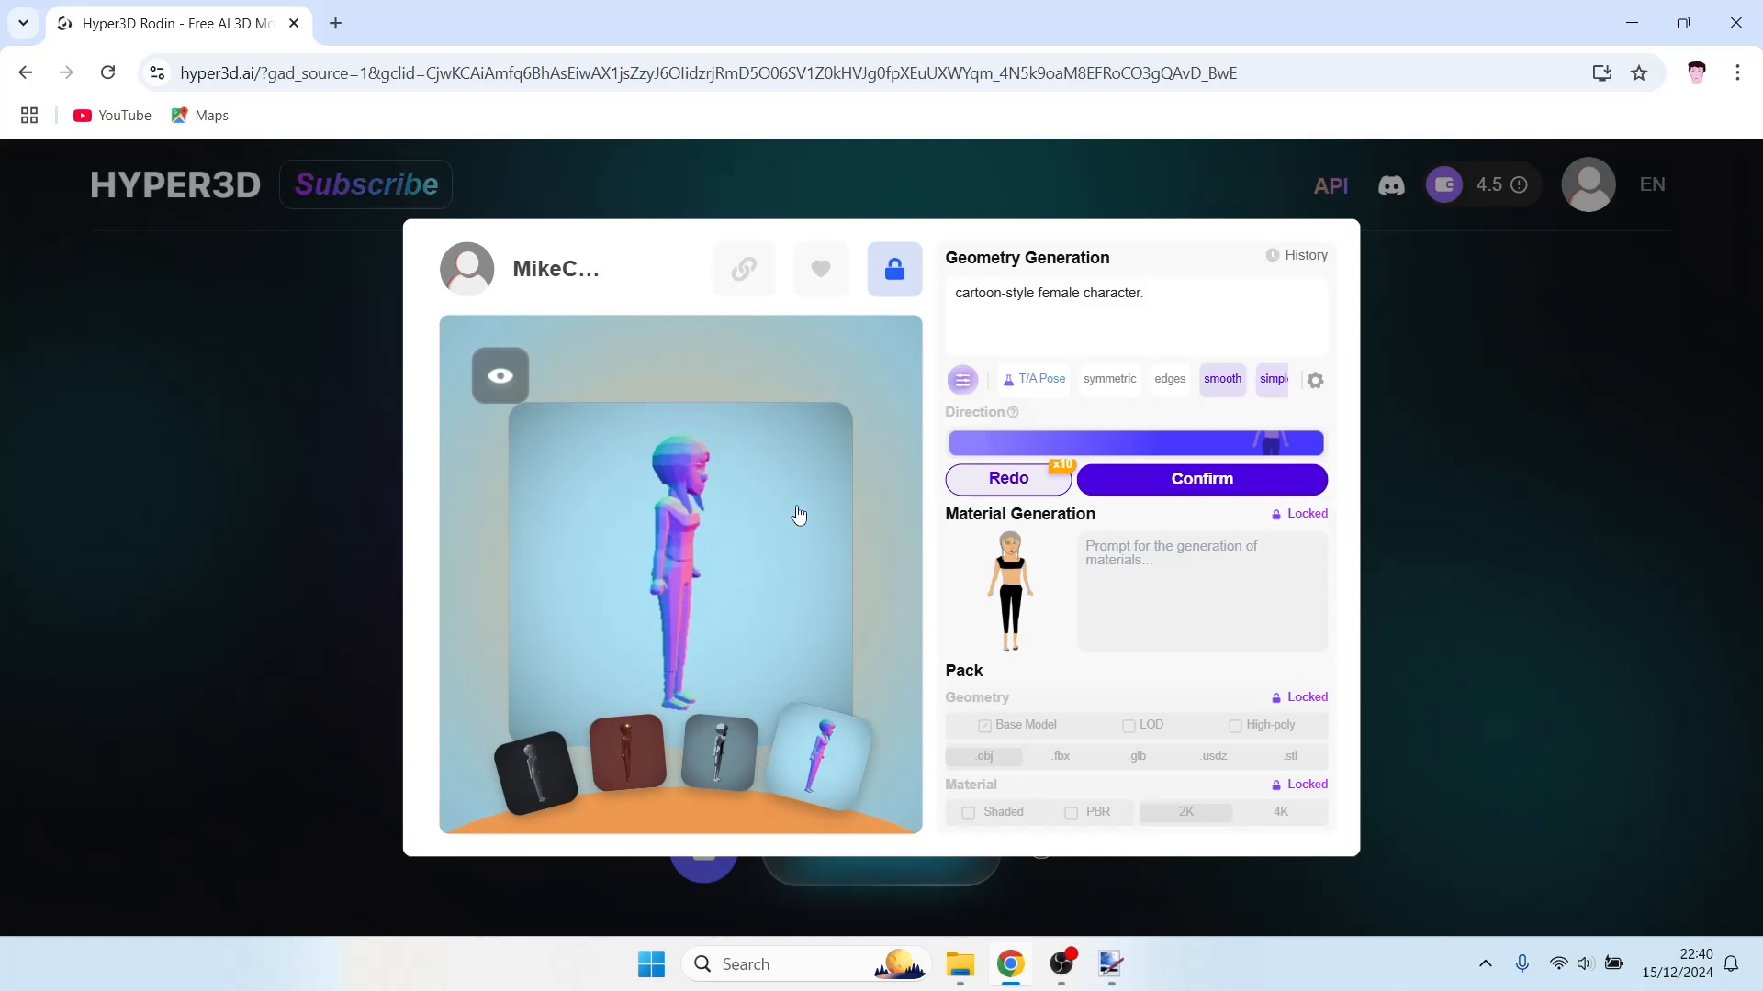
- Confirm the previewed geometry, turn the resulting model to check it, and download the base model in .obj format
{"action": "mouse_move", "coordinate": [1199, 478]}
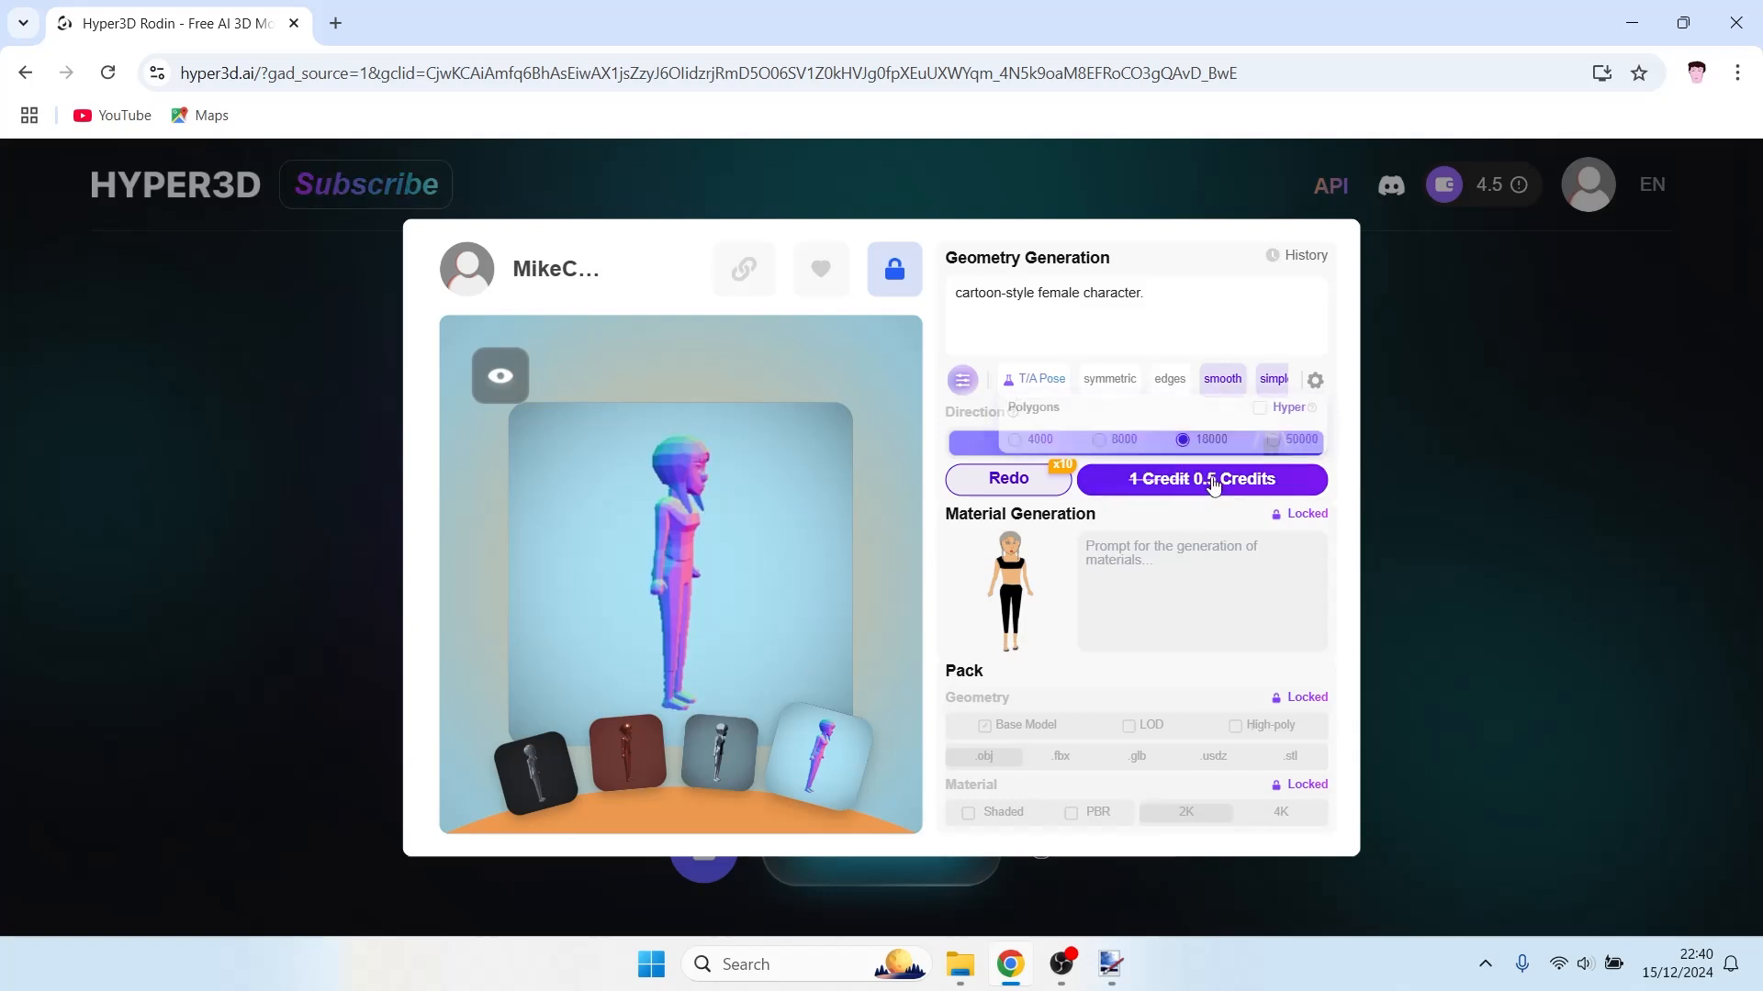
{"action": "left_click", "coordinate": [1202, 478]}
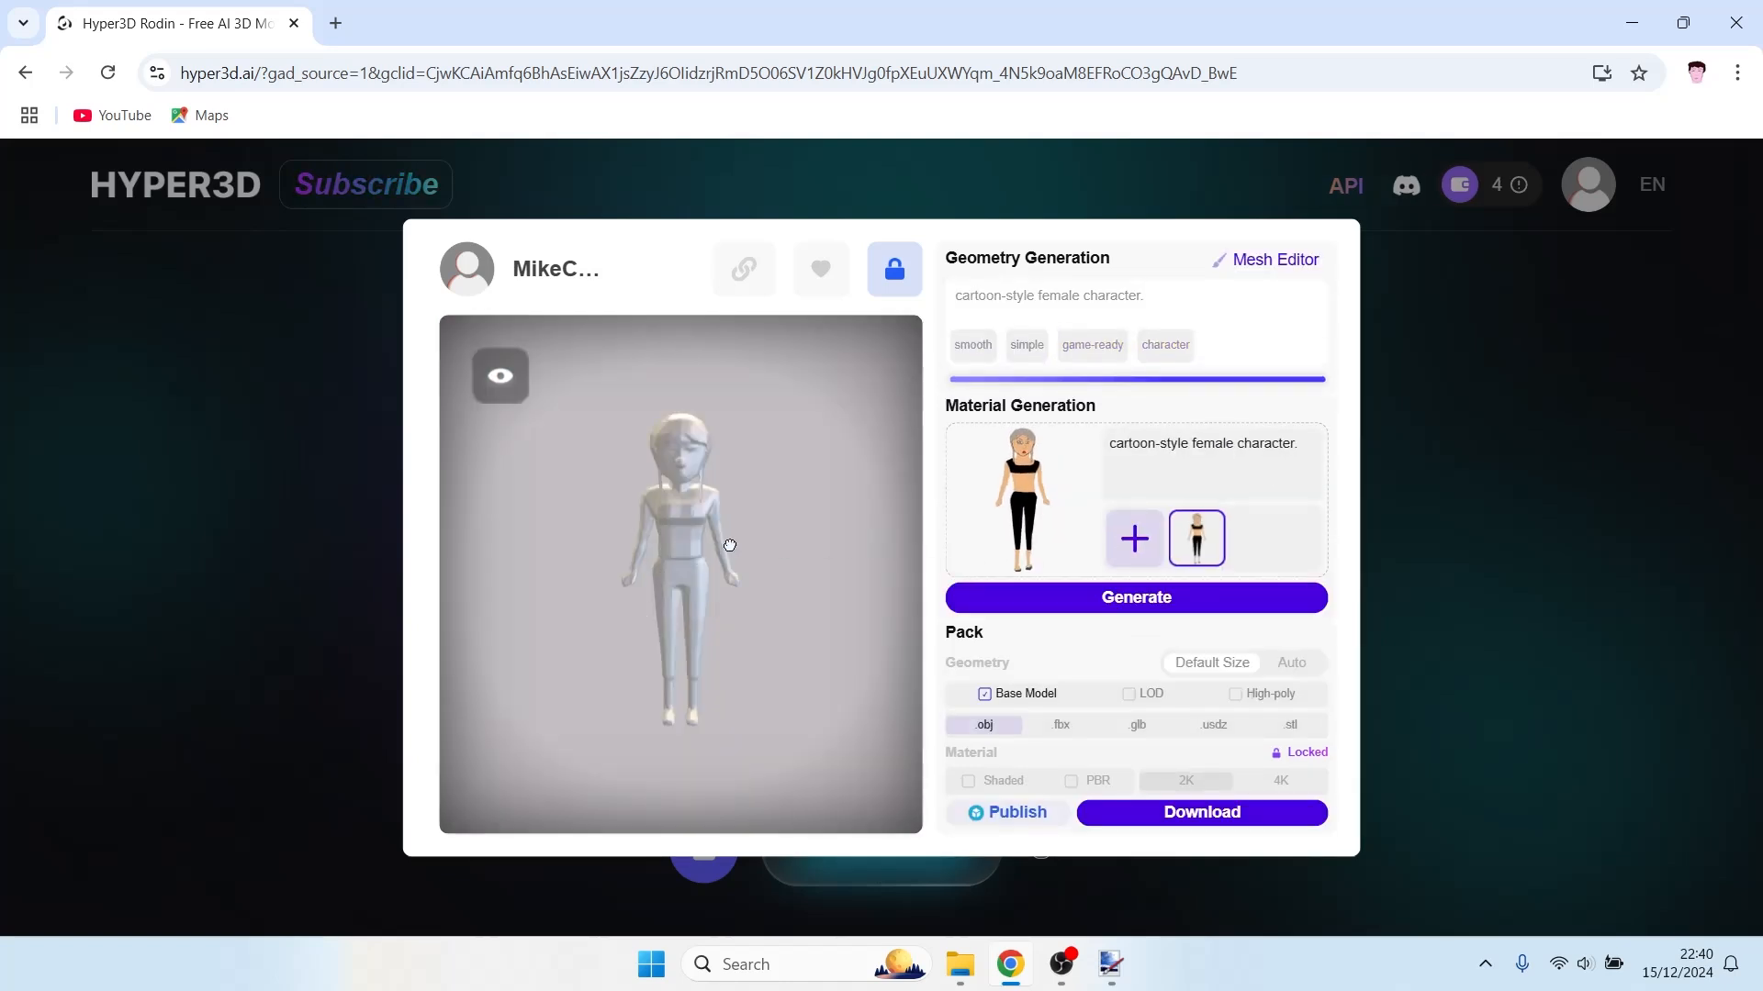
{"action": "left_click_drag", "start_coordinate": [730, 546], "coordinate": [634, 550]}
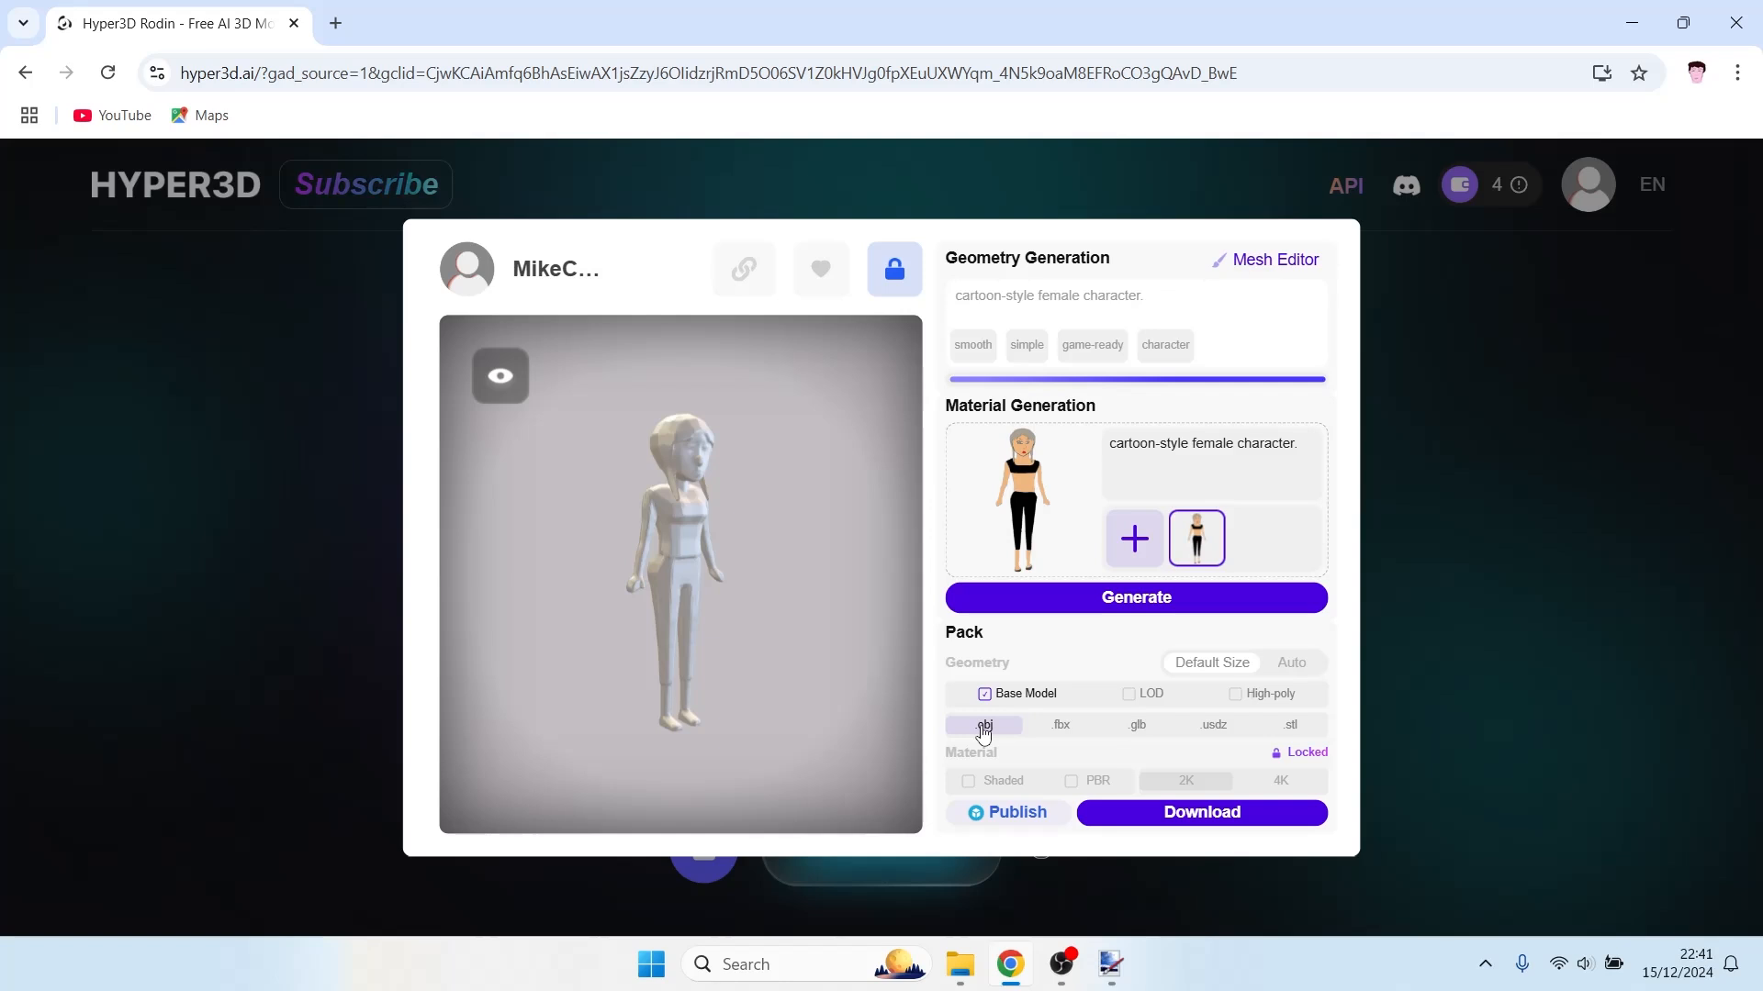
{"action": "left_click", "coordinate": [1210, 814]}
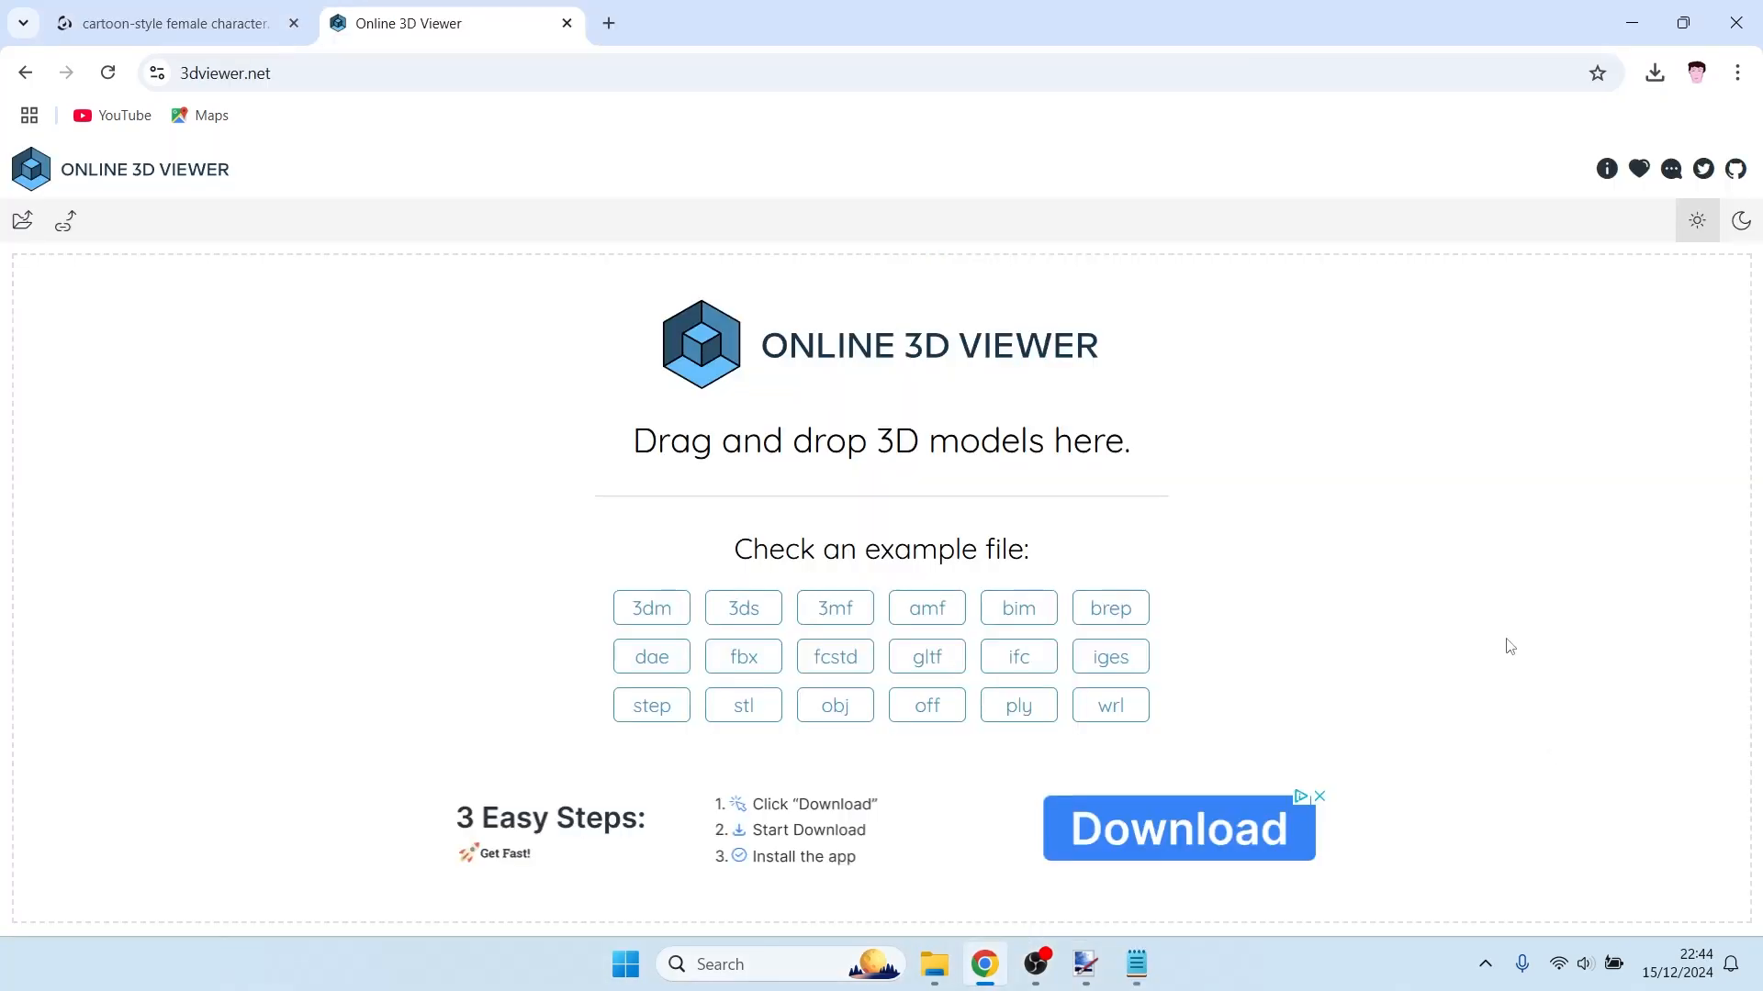
- Switch to Online 3D Viewer at 3dviewer.net and open Example 025 base.obj from the Example 025 folder in Downloads
{"action": "left_click", "coordinate": [364, 79]}
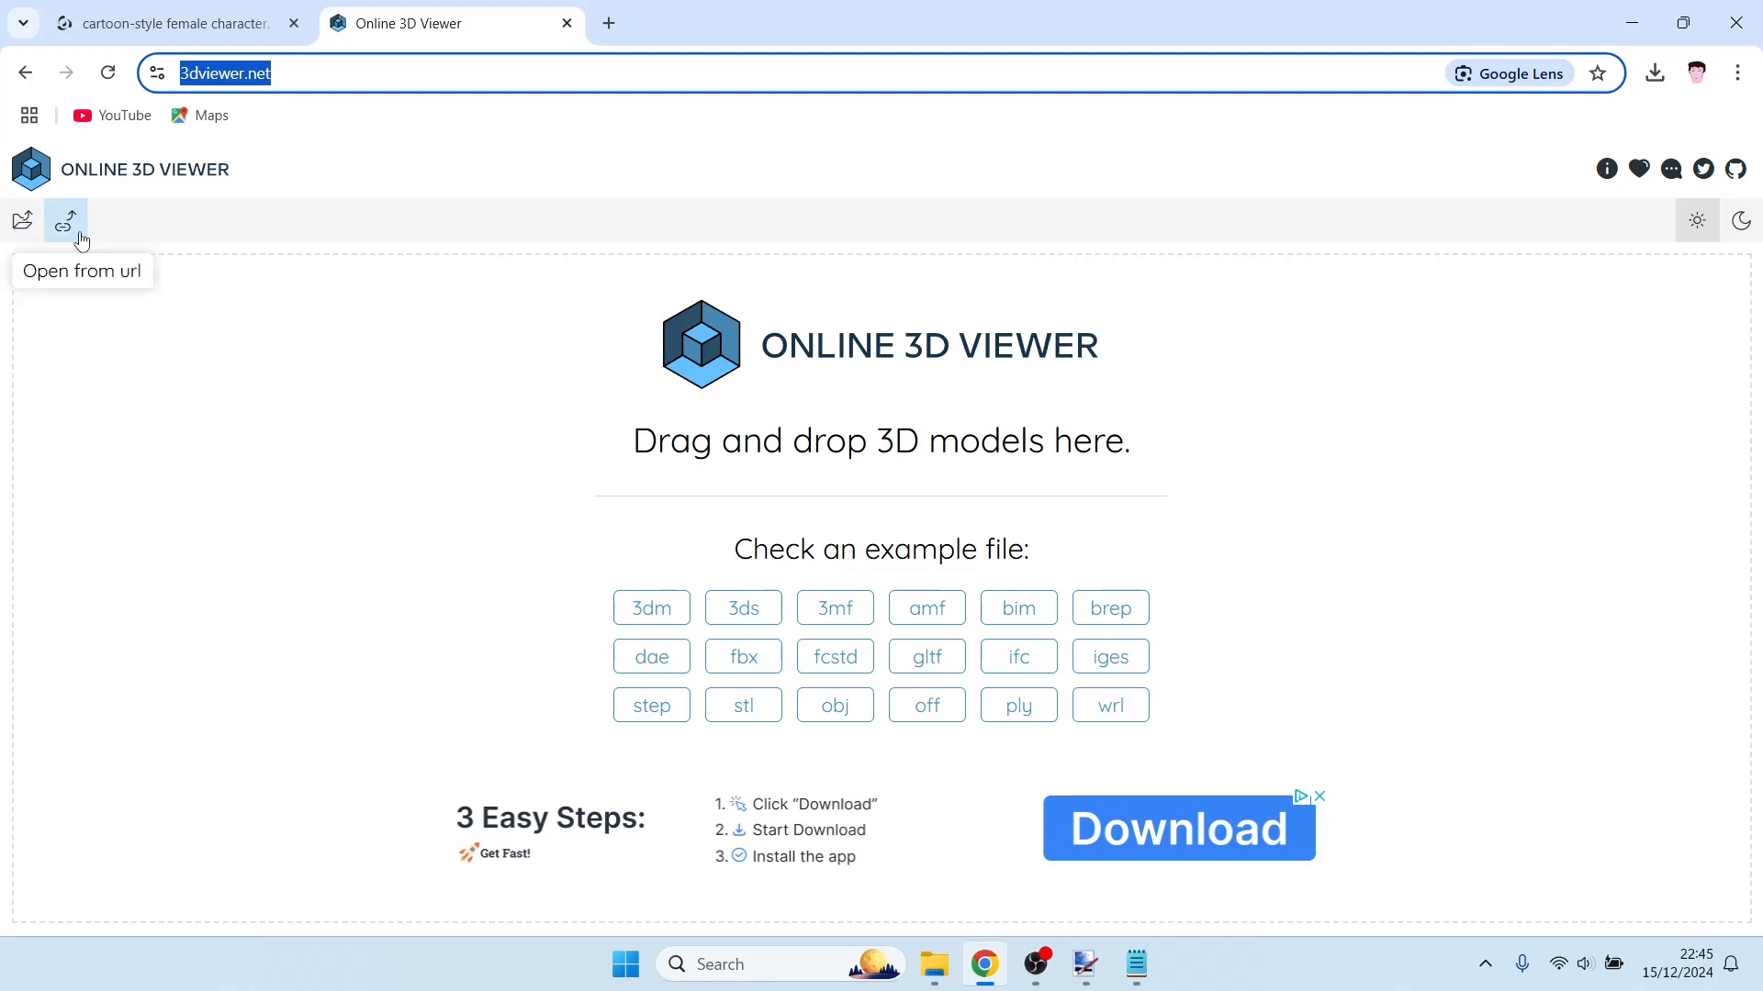
{"action": "left_click", "coordinate": [30, 225]}
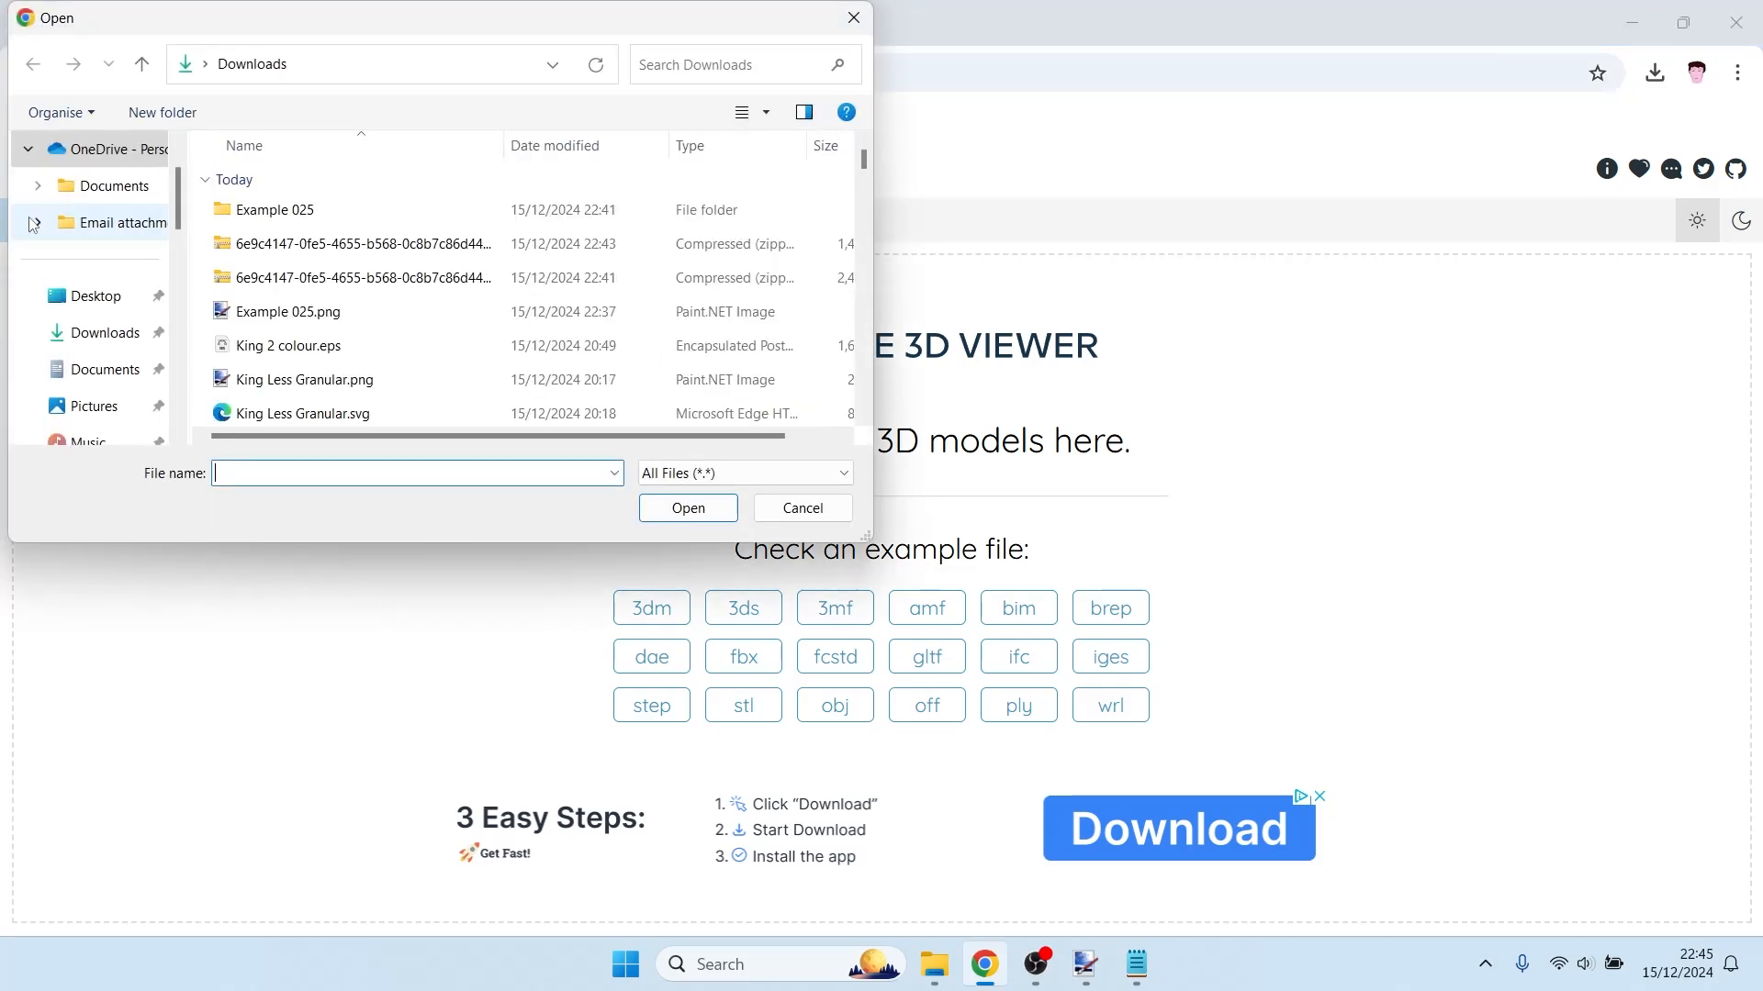
{"action": "double_click", "coordinate": [264, 212]}
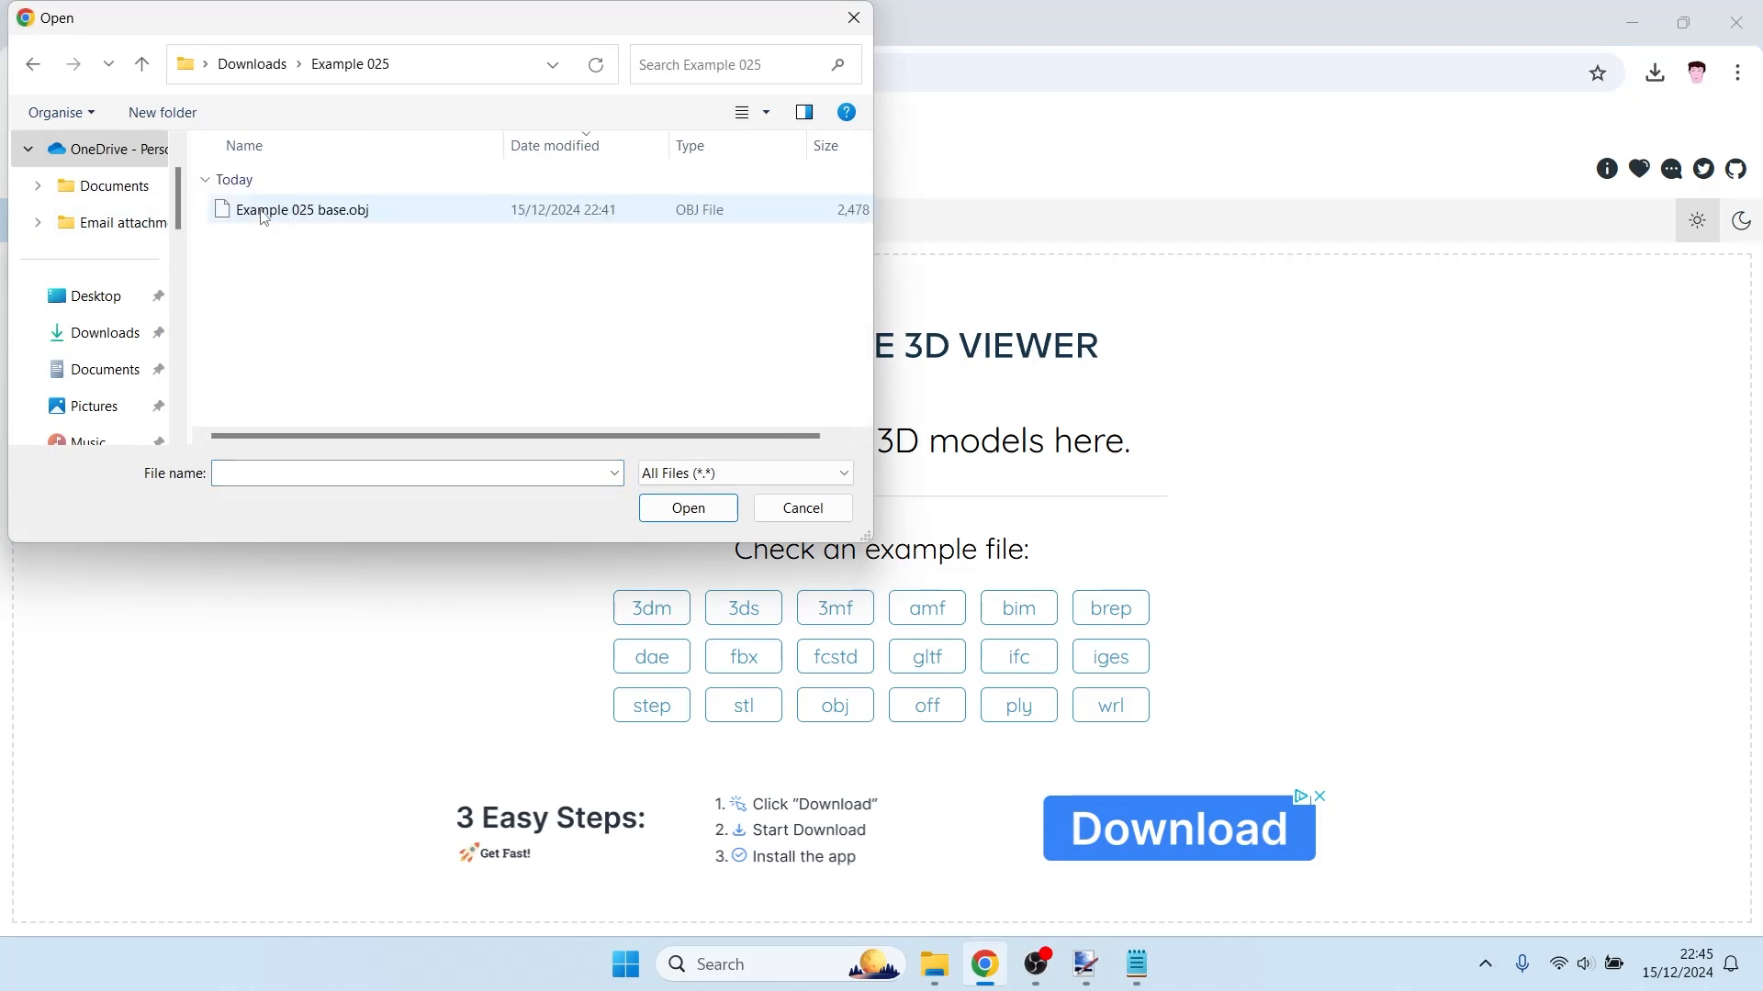
{"action": "double_click", "coordinate": [264, 211]}
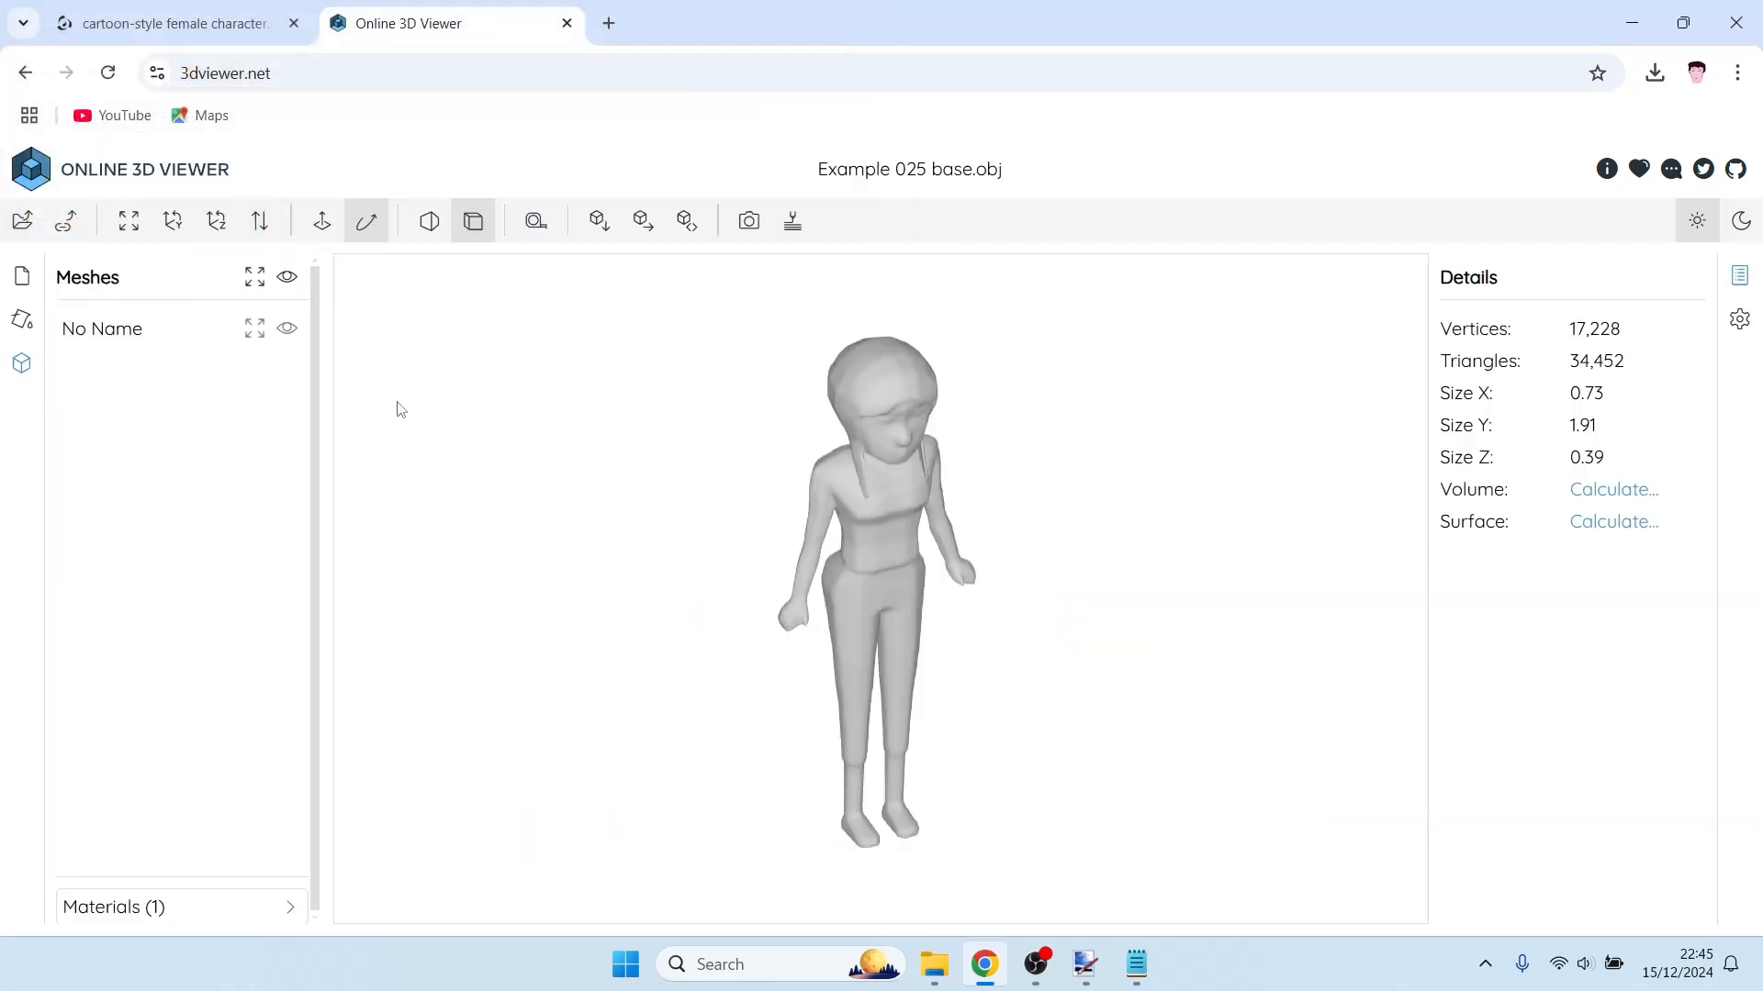
- Turn the woman model to a side view and capture a screenshot of the whole figure
{"action": "left_click_drag", "start_coordinate": [1202, 574], "coordinate": [1195, 612]}
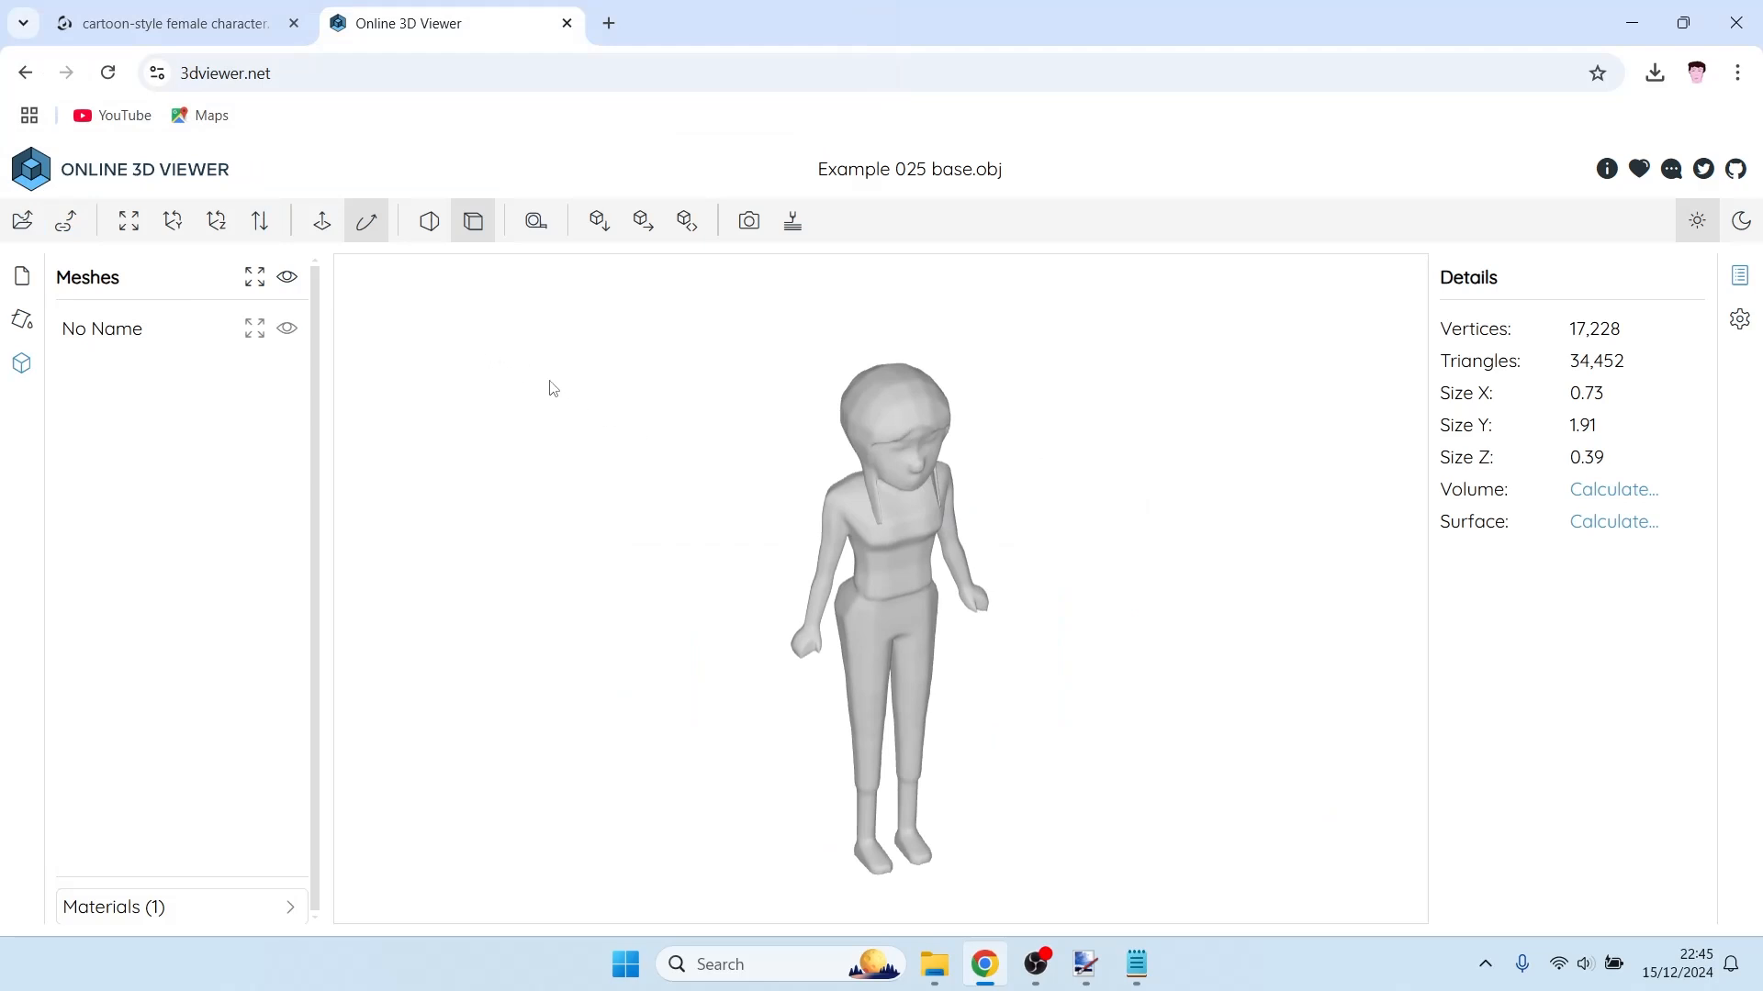
{"action": "mouse_move", "coordinate": [553, 388]}
{"action": "left_mouse_down"}
{"action": "mouse_move", "coordinate": [590, 449]}
{"action": "mouse_move", "coordinate": [653, 433]}
{"action": "mouse_move", "coordinate": [544, 390]}
{"action": "mouse_move", "coordinate": [602, 377]}
{"action": "mouse_move", "coordinate": [562, 374]}
{"action": "left_mouse_up"}
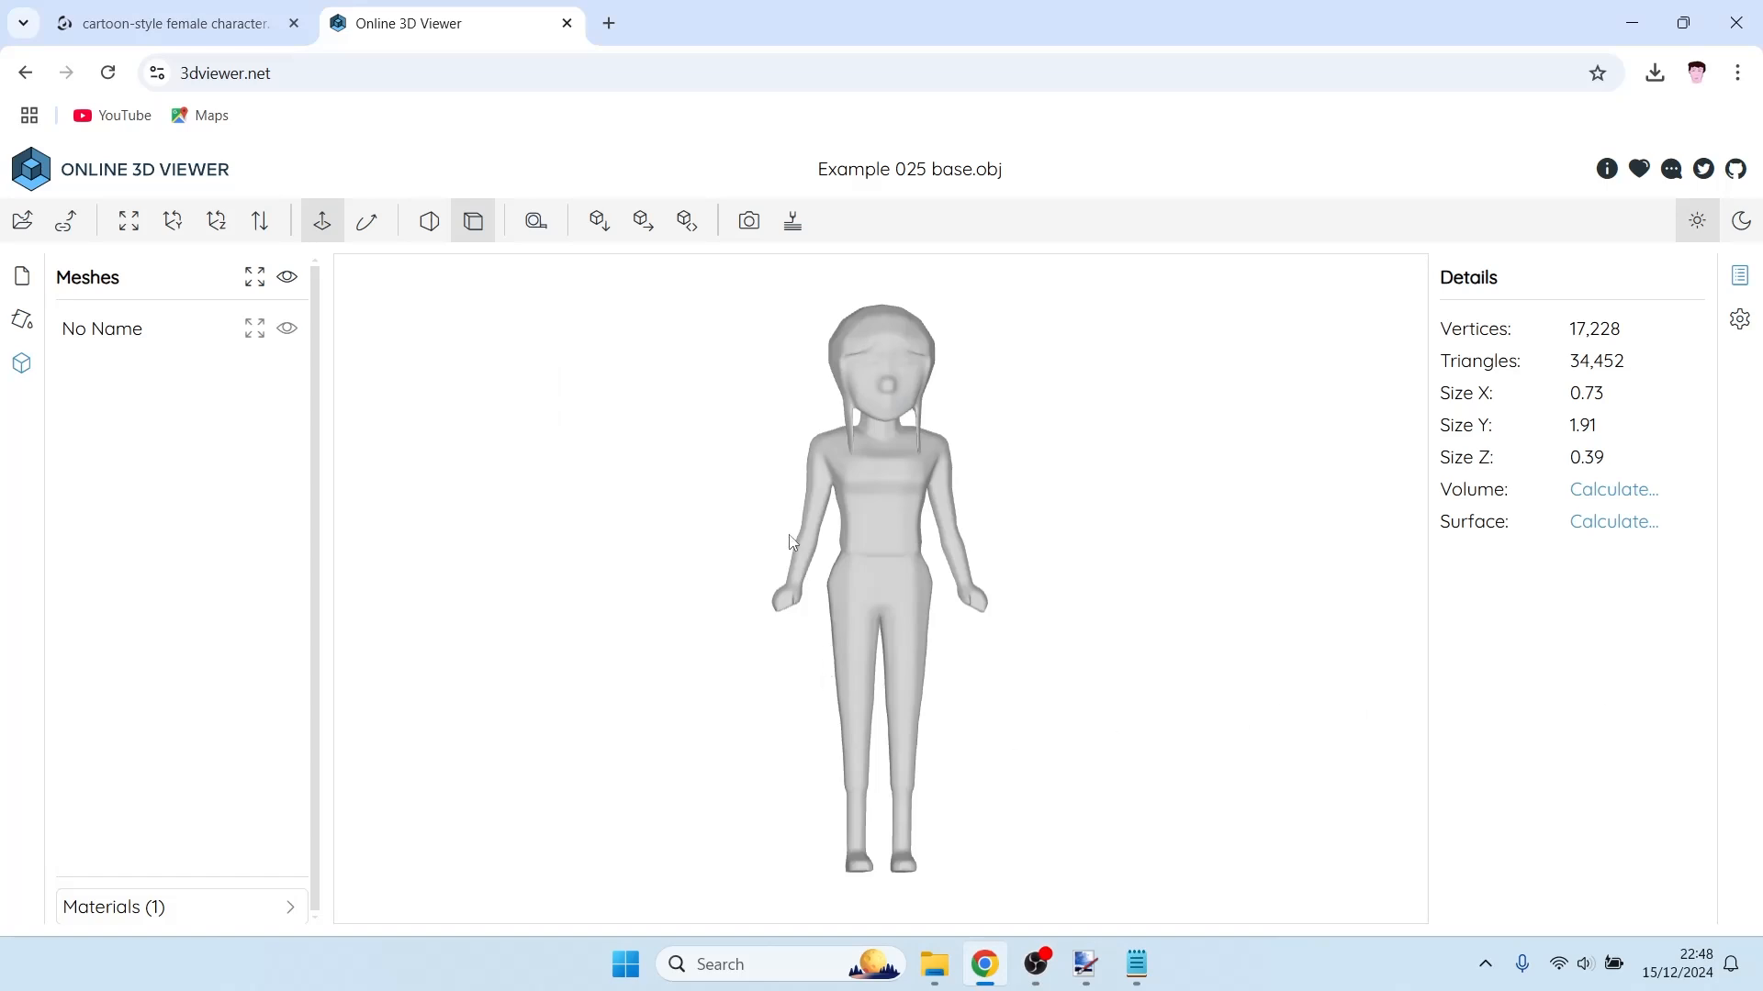
{"action": "left_click_drag", "start_coordinate": [792, 541], "coordinate": [1021, 552]}
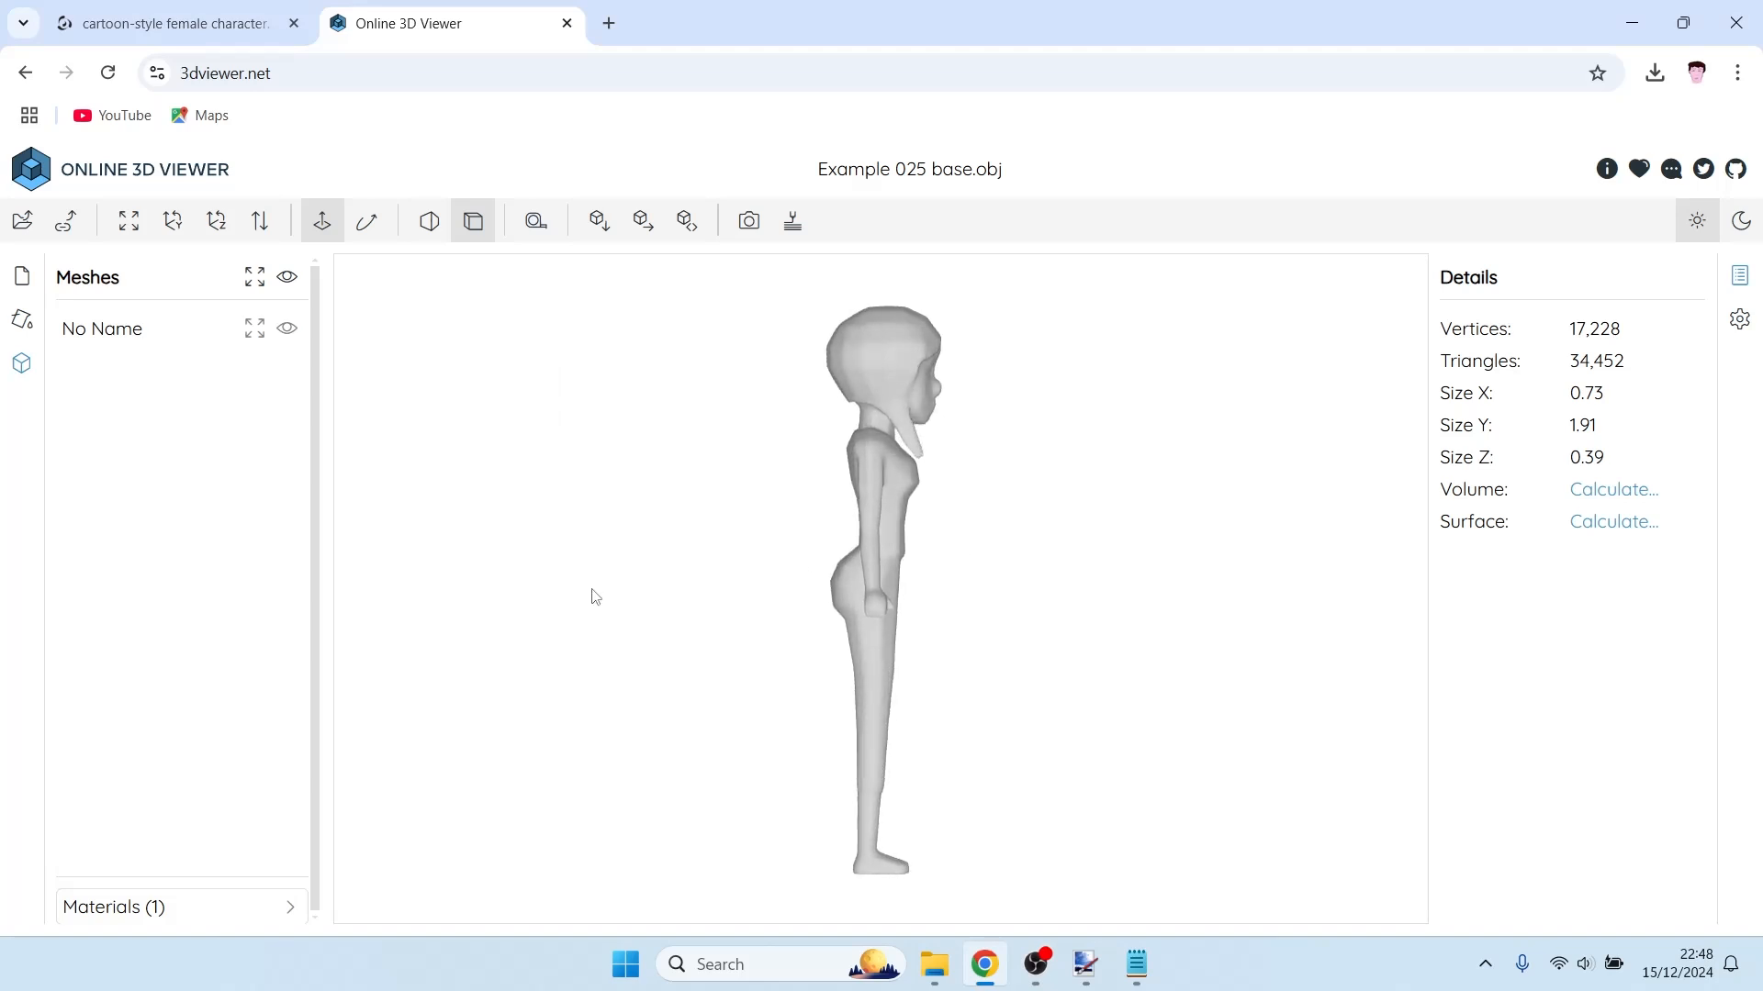
{"action": "key", "text": "super+shift+s"}
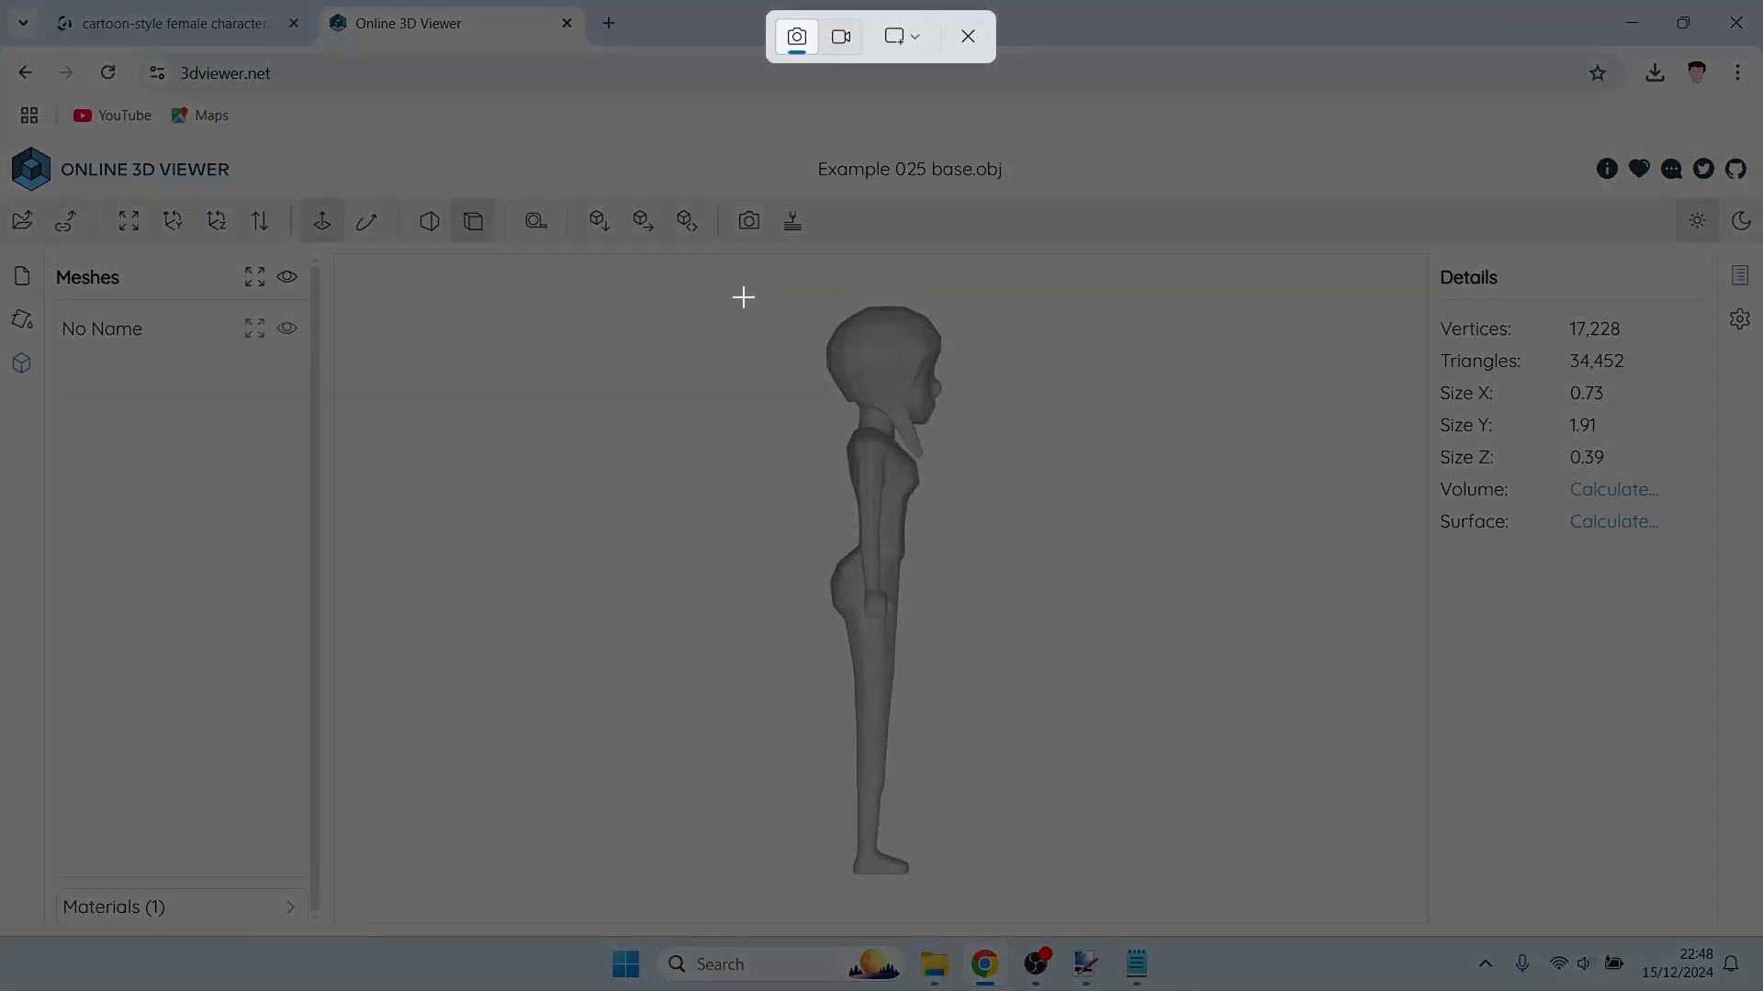
{"action": "left_click_drag", "start_coordinate": [753, 290], "coordinate": [1008, 890]}
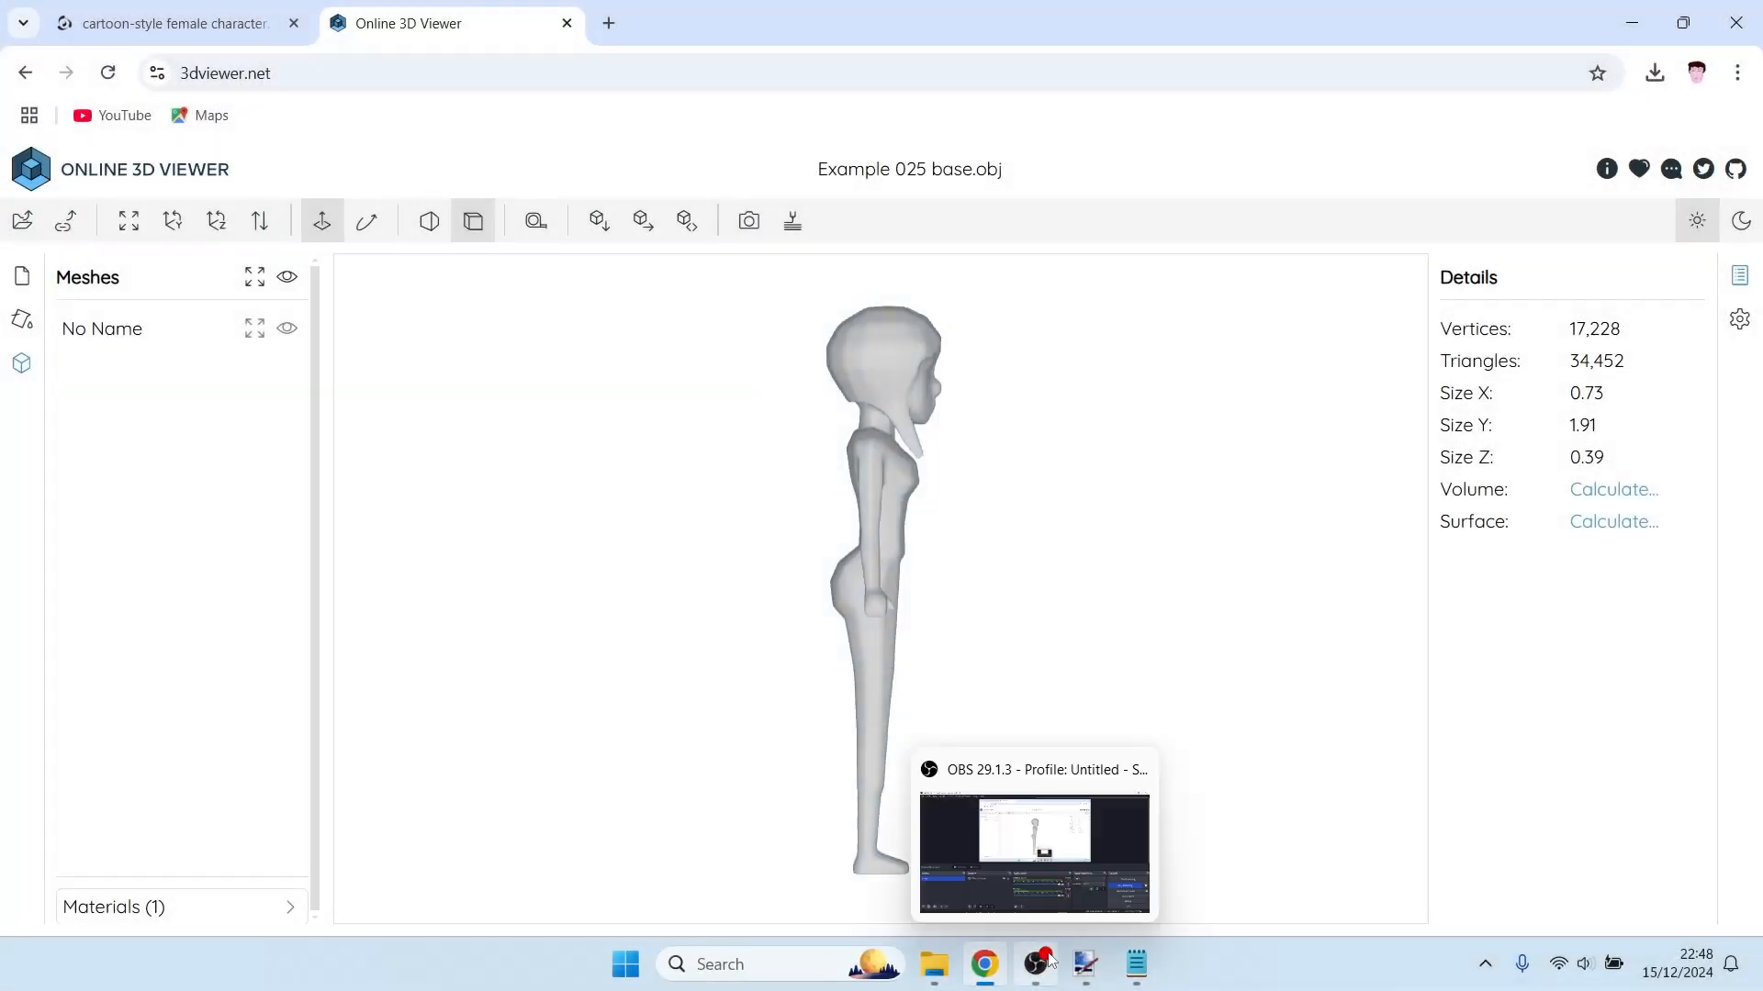
- Switch to Paint.NET and paste the side-view screenshot into a new 275 × 652 image
{"action": "left_click", "coordinate": [1086, 964]}
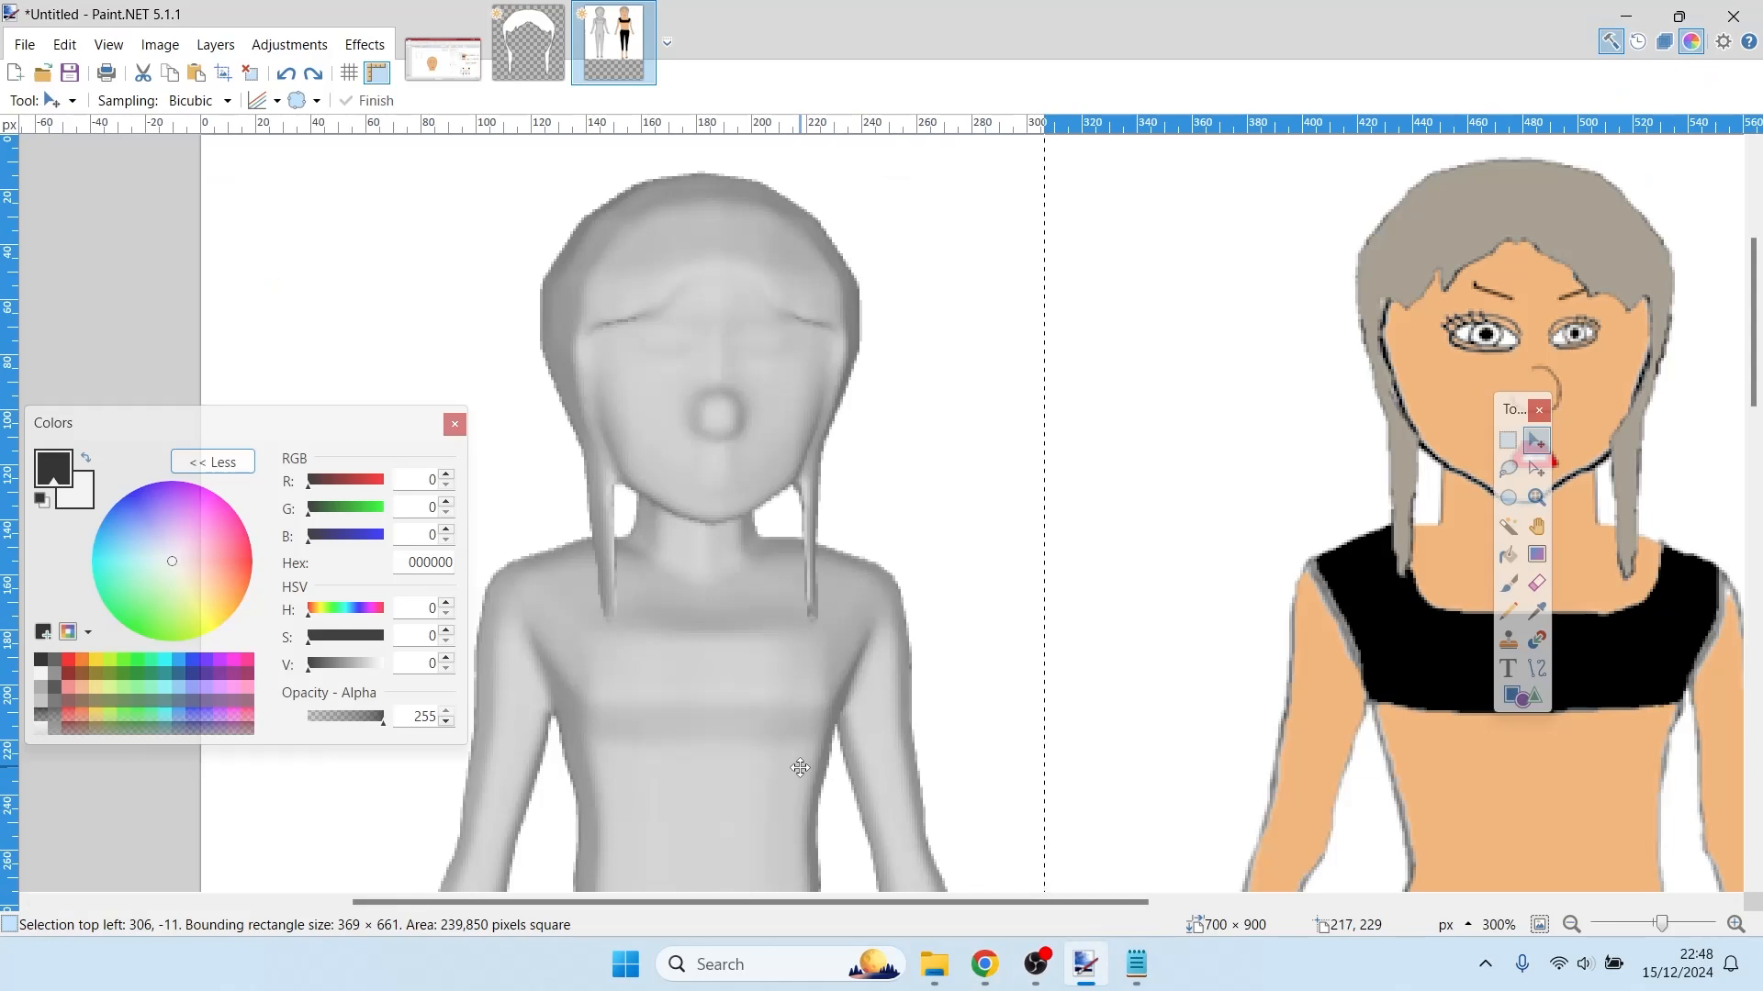
{"action": "key", "text": "ctrl+n"}
{"action": "key", "text": "Return"}
{"action": "key", "text": "ctrl+v"}
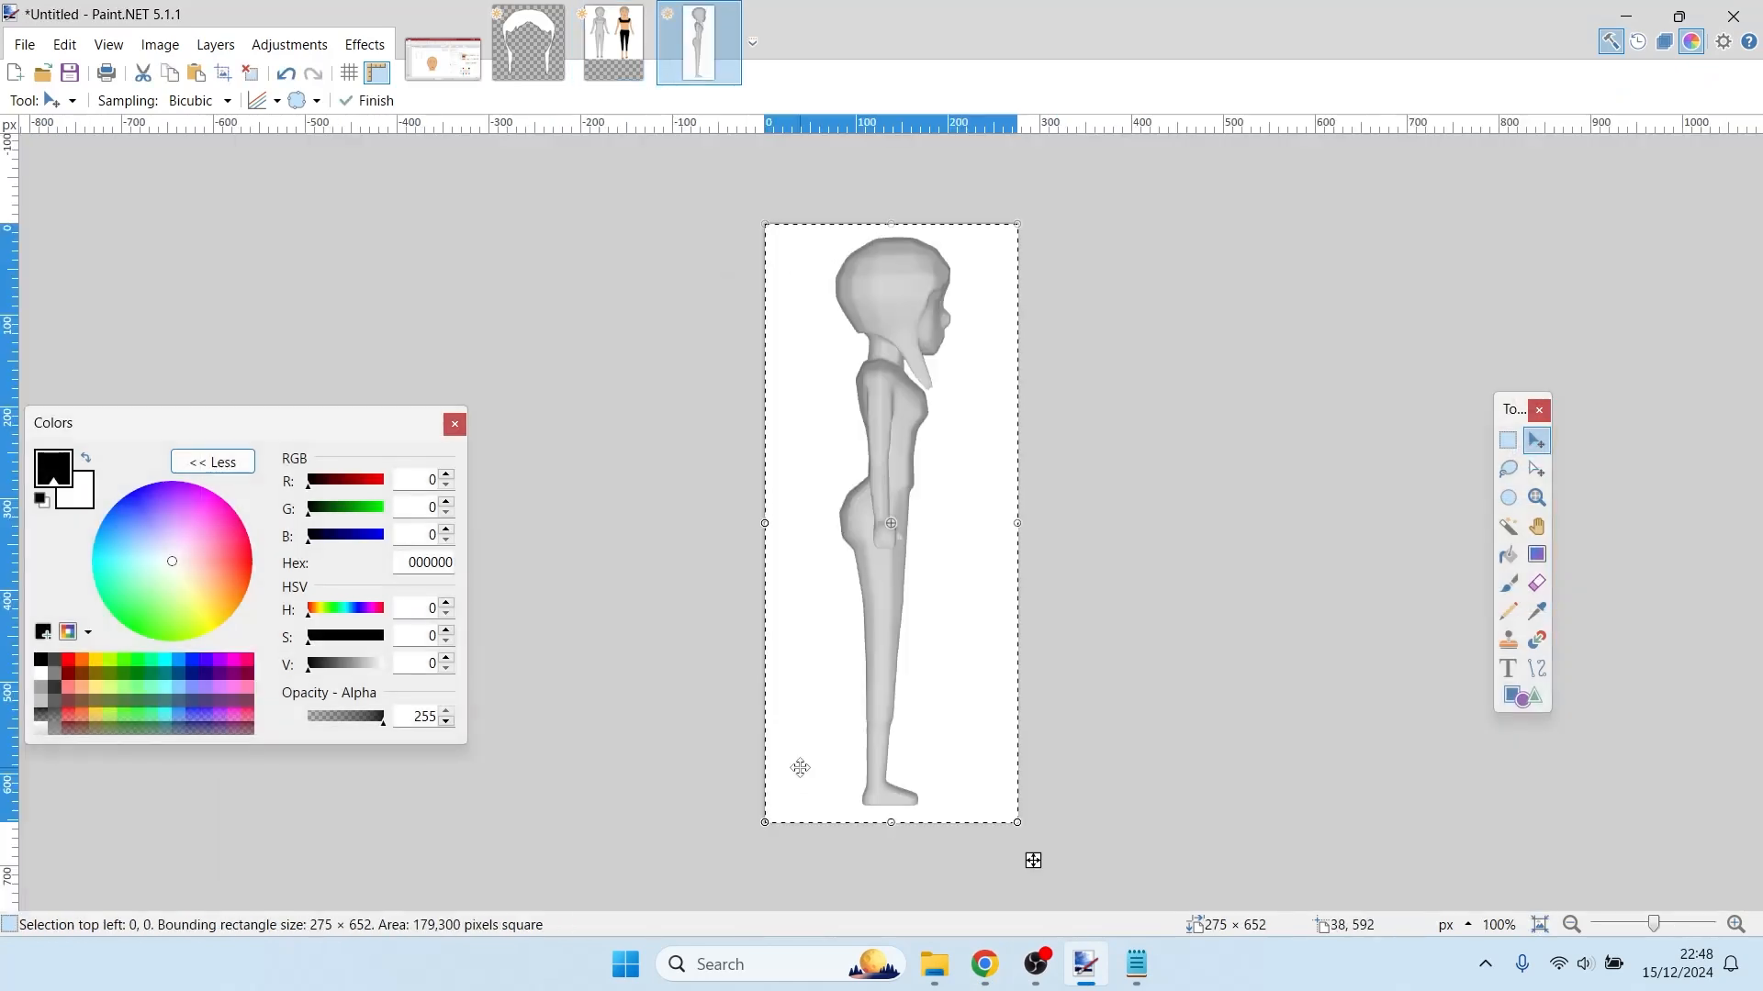
{"action": "scroll", "coordinate": [800, 768], "scroll_direction": "up", "scroll_amount": 3}
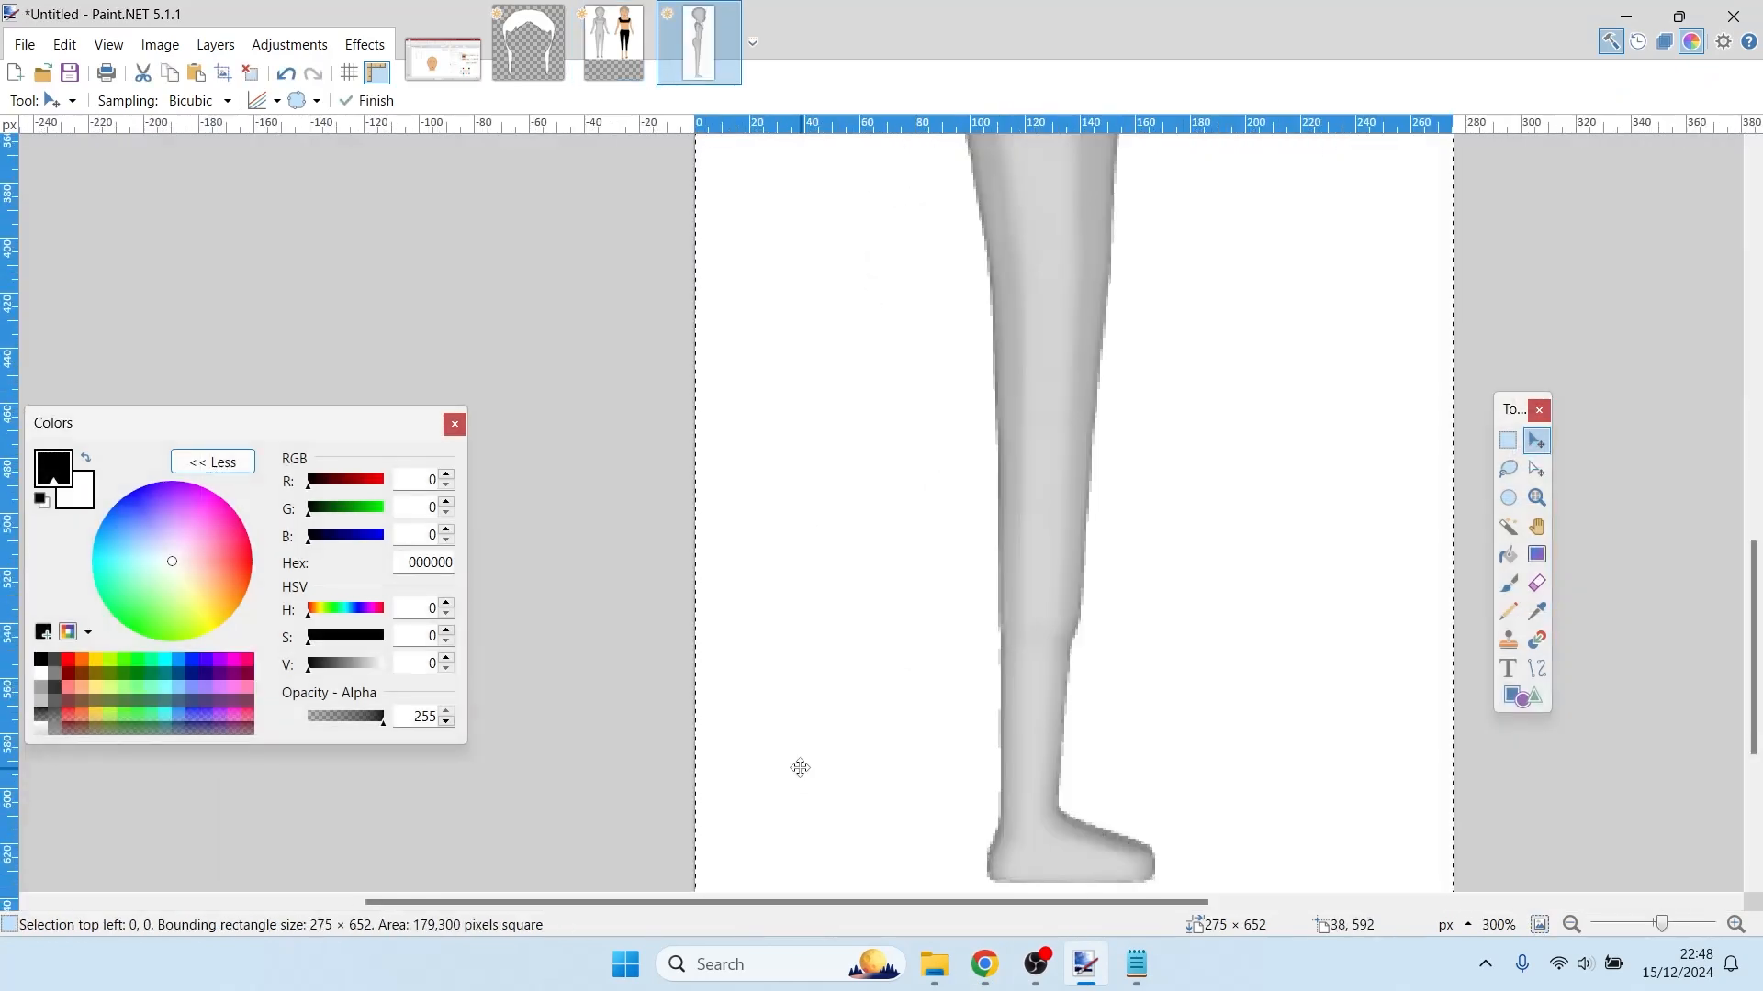
- Compare the head and upper body of the side-view figure with the front-view model and coloured drawing in the other open image
{"action": "scroll", "coordinate": [881, 753], "scroll_direction": "up", "scroll_amount": 10}
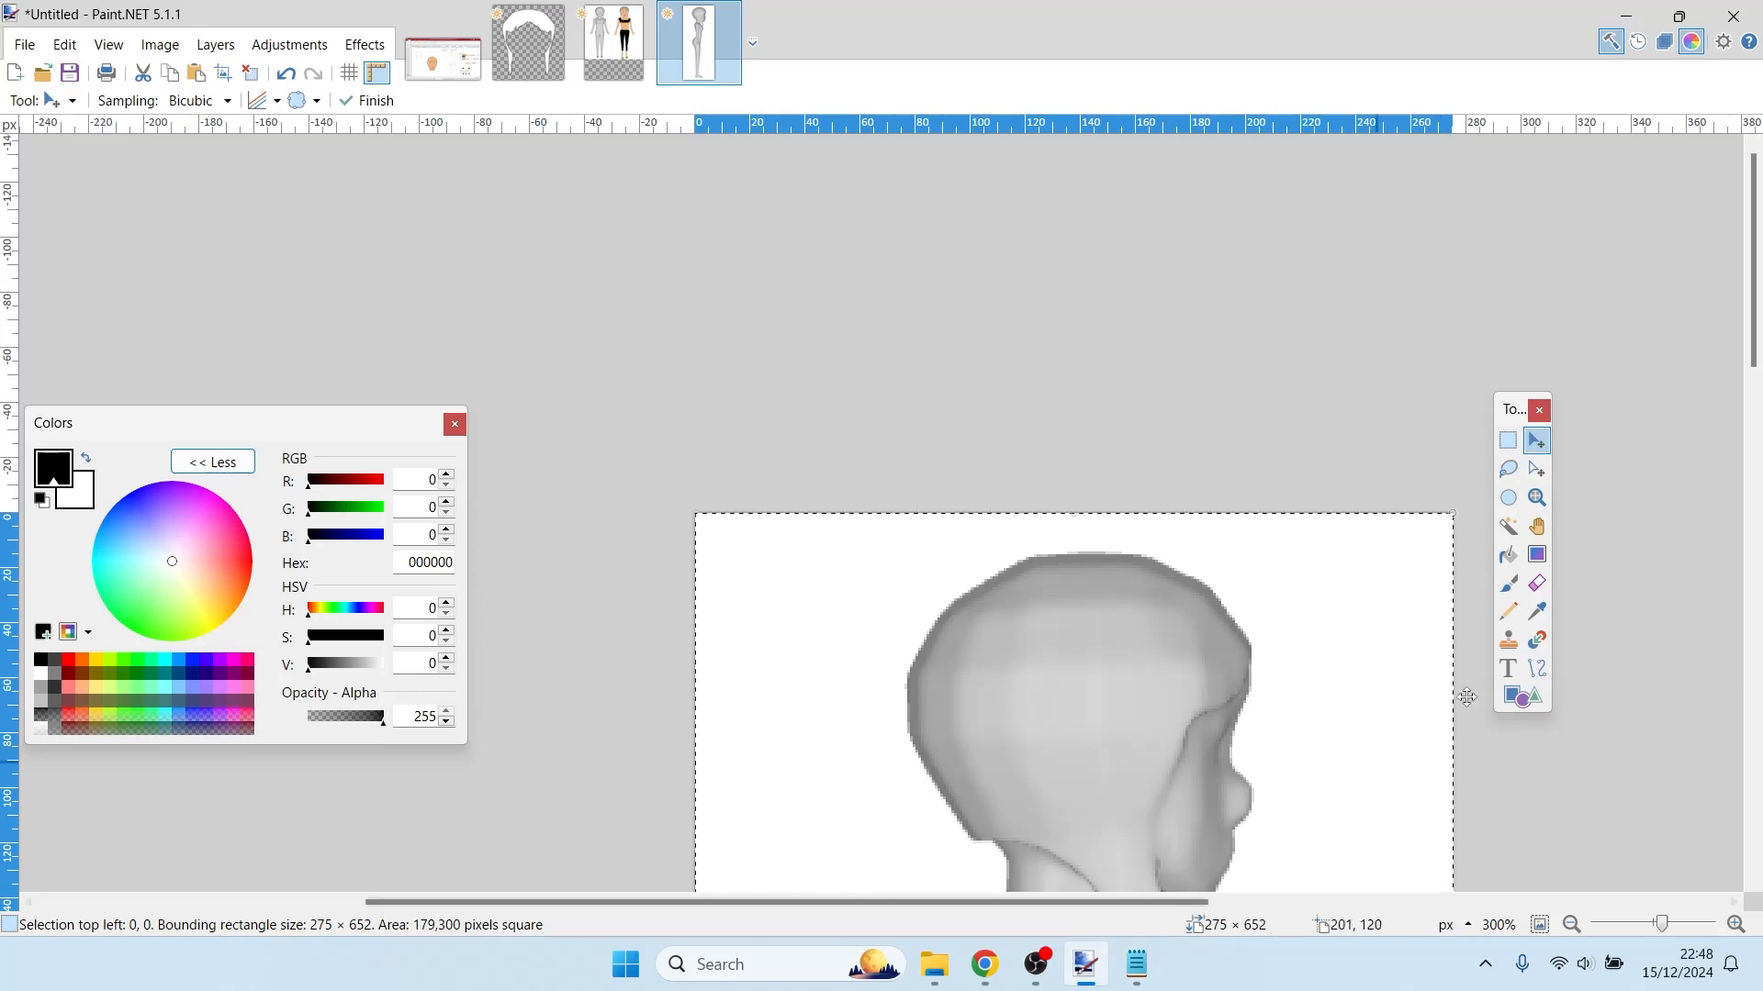
{"action": "left_click_drag", "start_coordinate": [1754, 271], "coordinate": [1754, 349]}
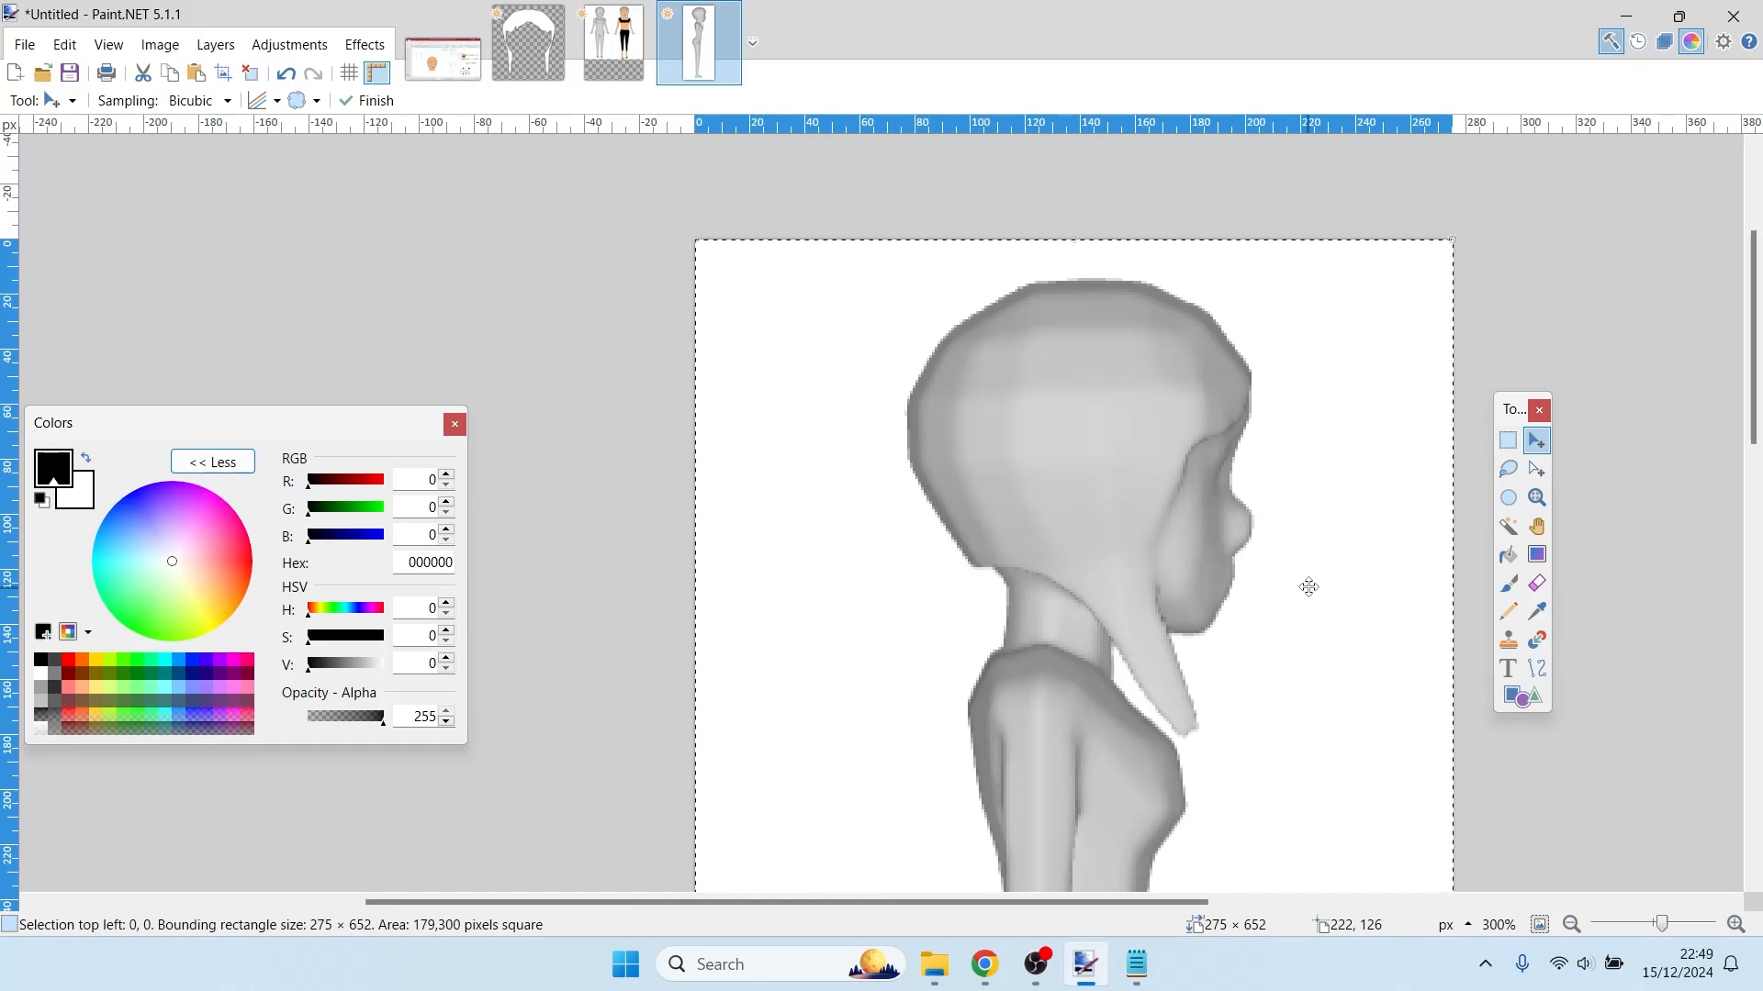
{"action": "left_click", "coordinate": [602, 48]}
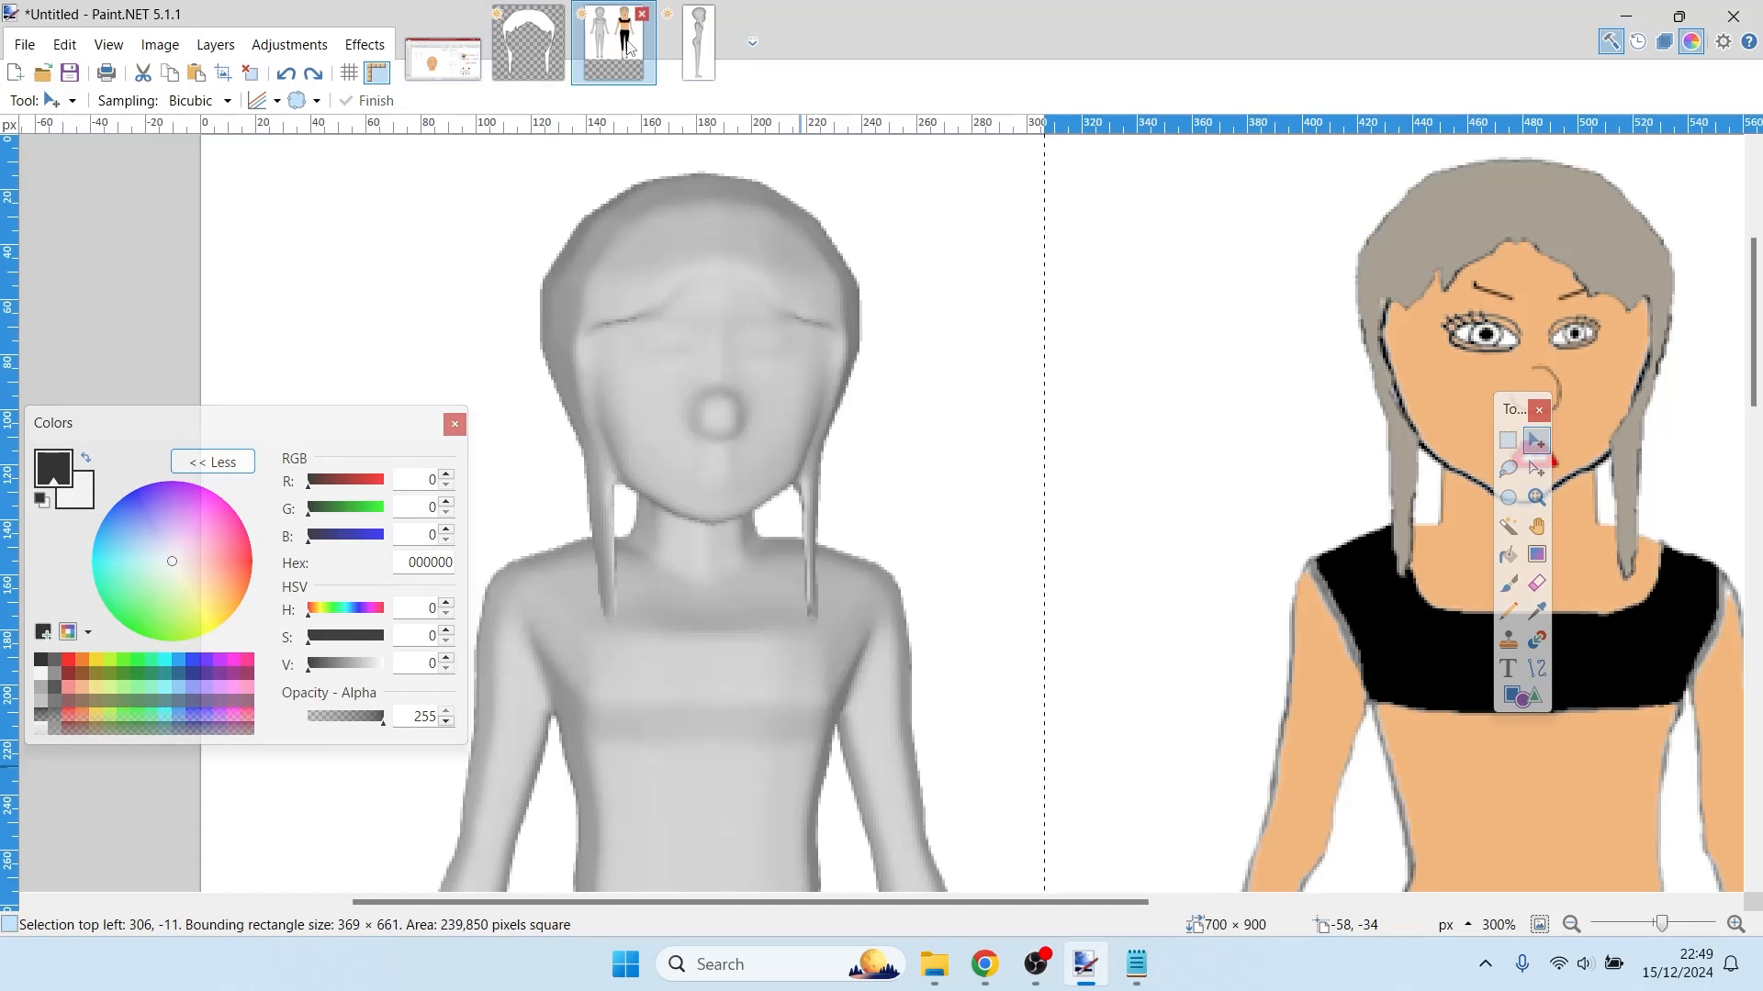
{"action": "left_click", "coordinate": [698, 46]}
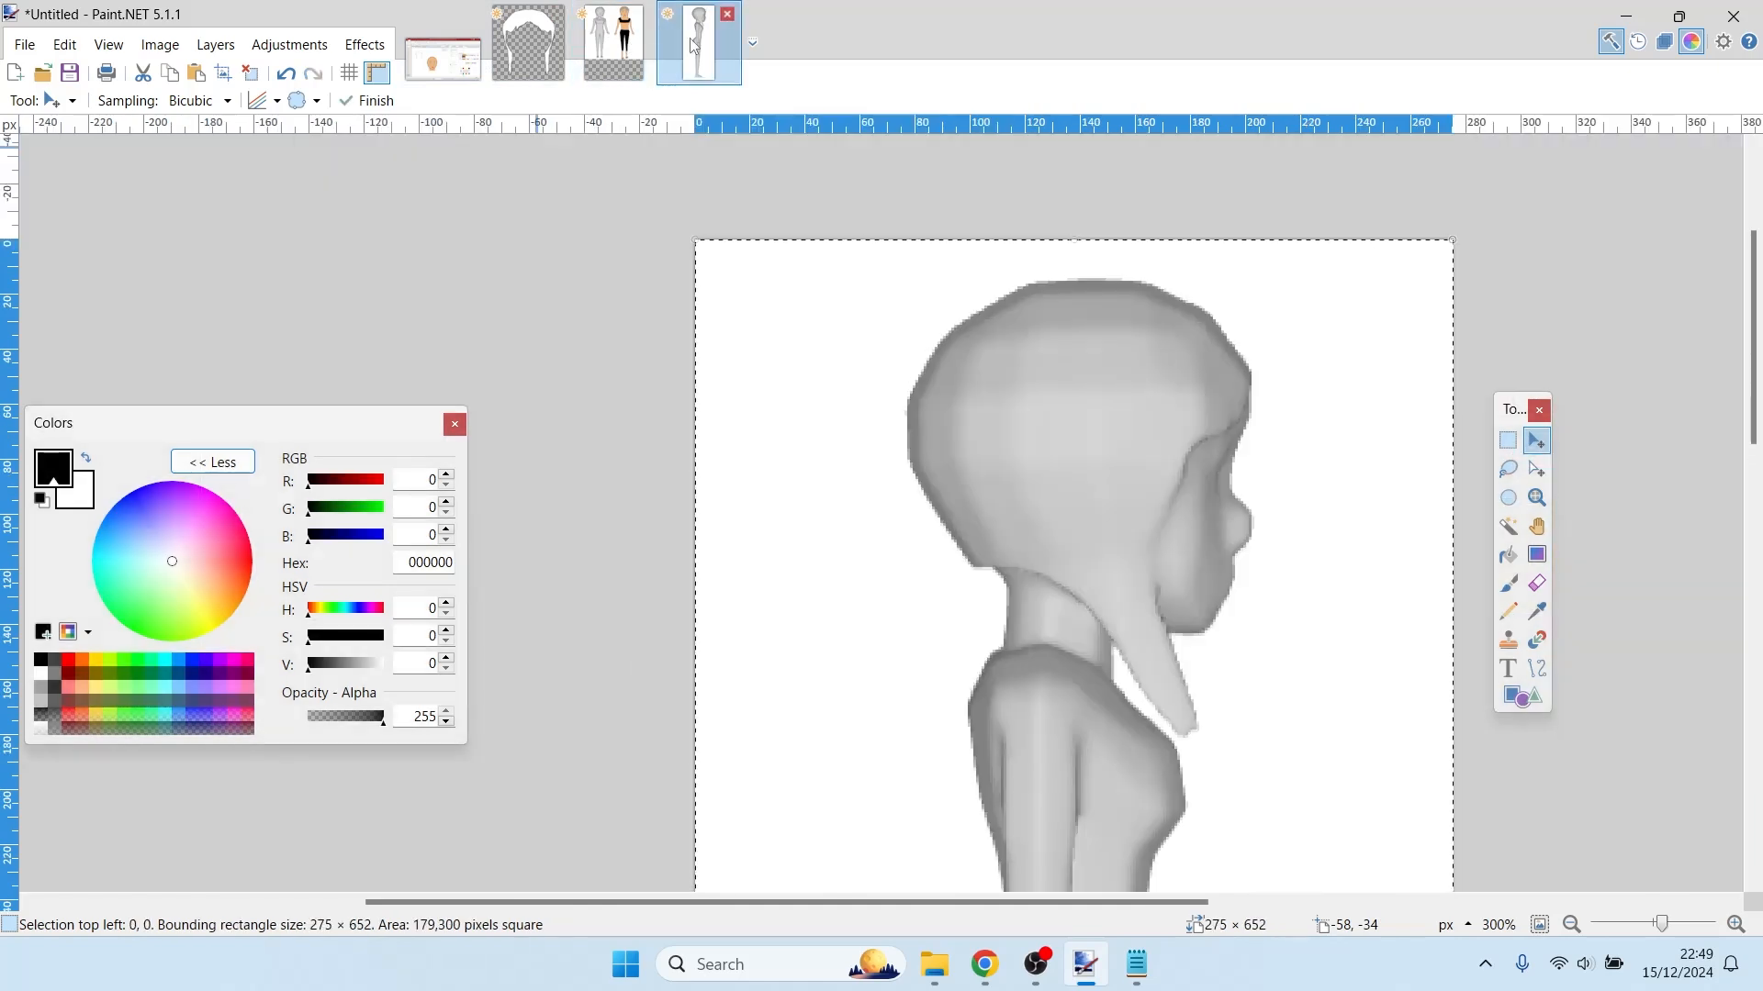
{"action": "left_click", "coordinate": [613, 46]}
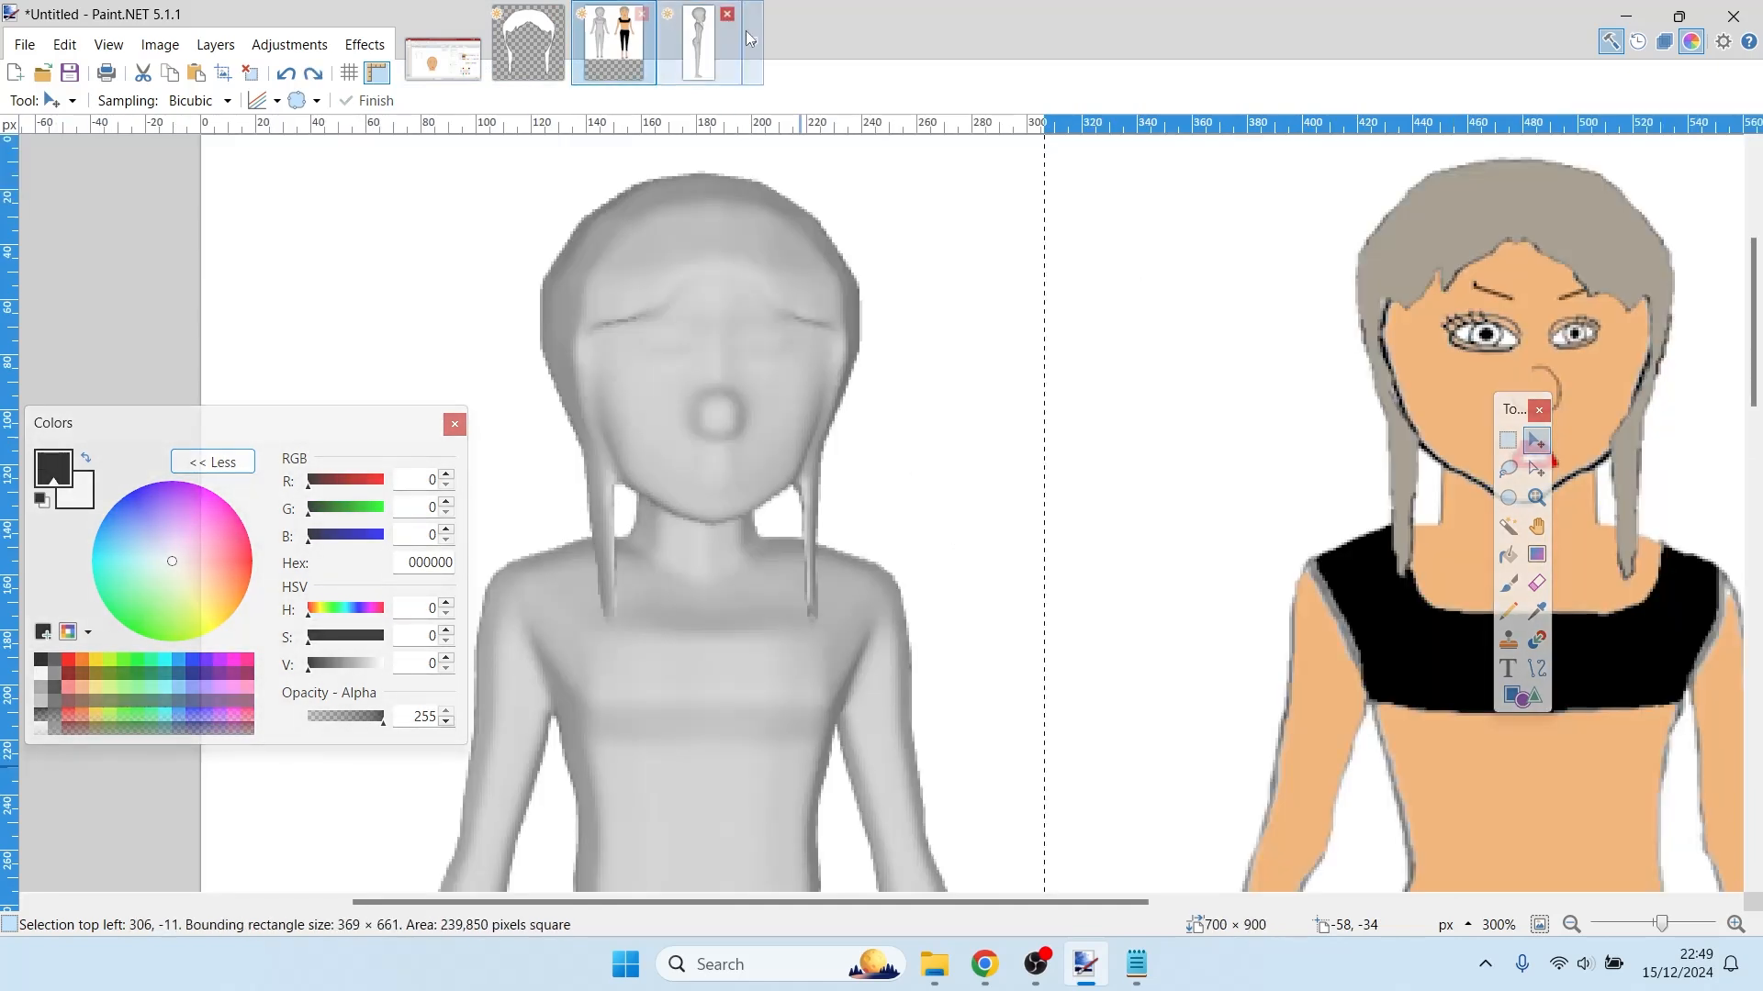
{"action": "left_click", "coordinate": [705, 39]}
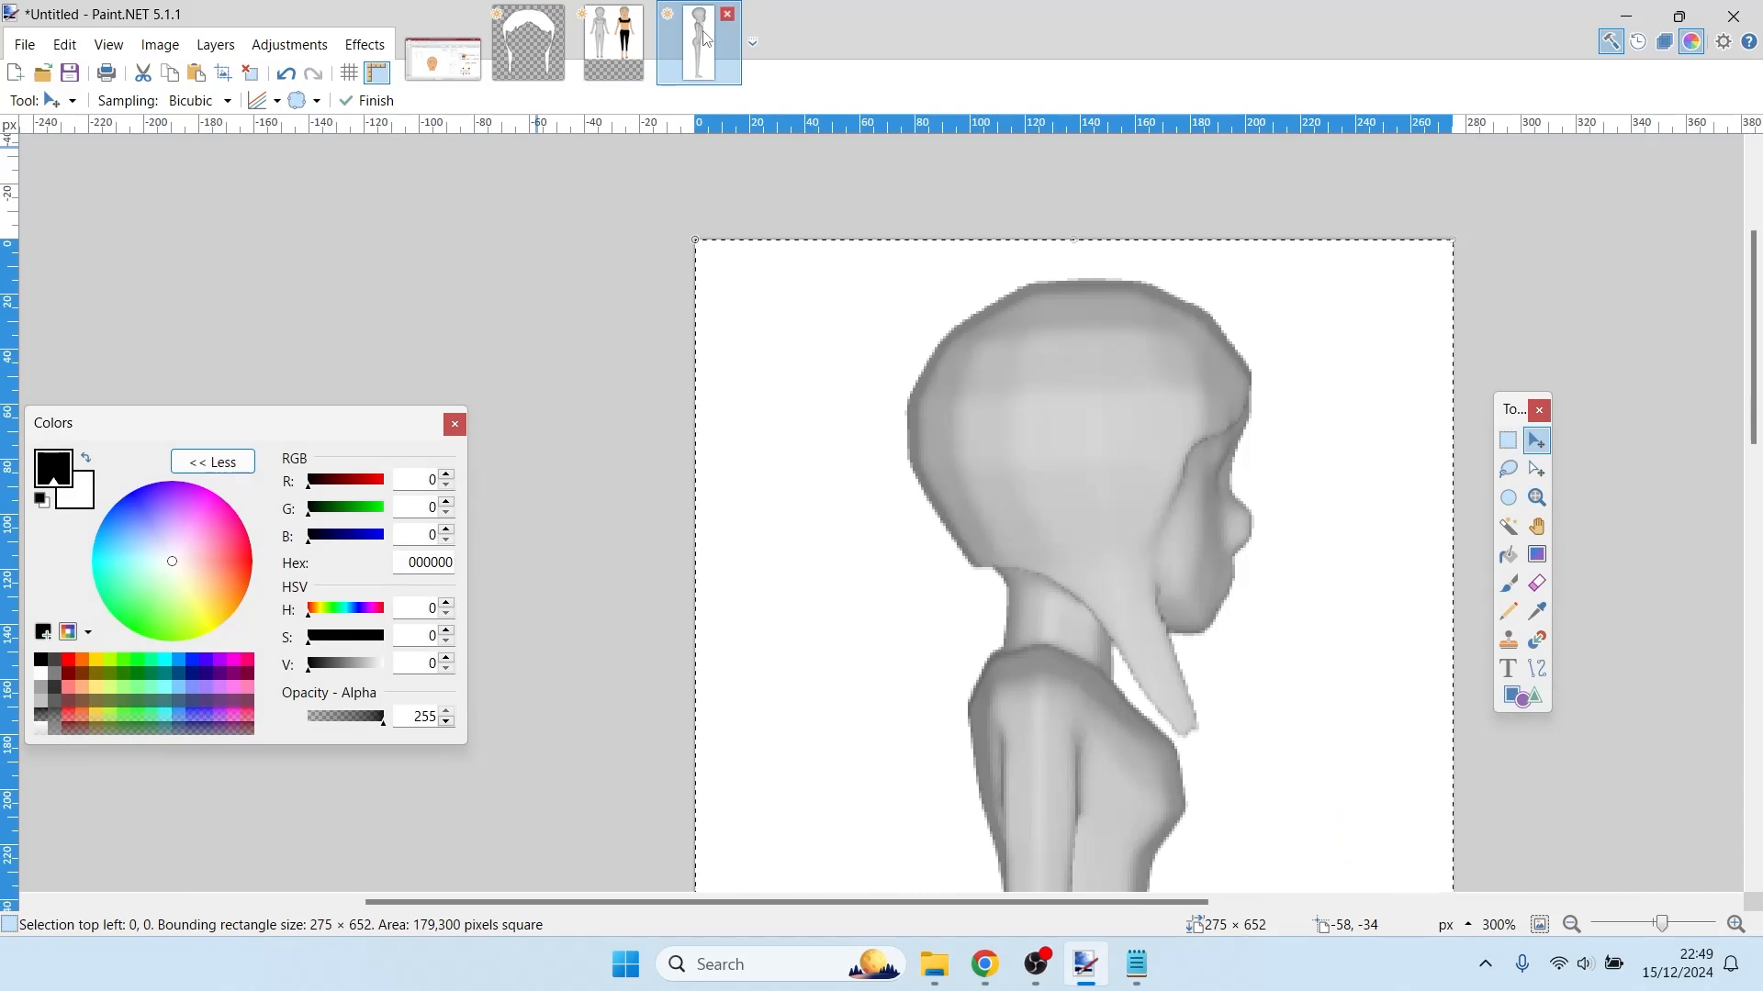
{"action": "left_click", "coordinate": [629, 37]}
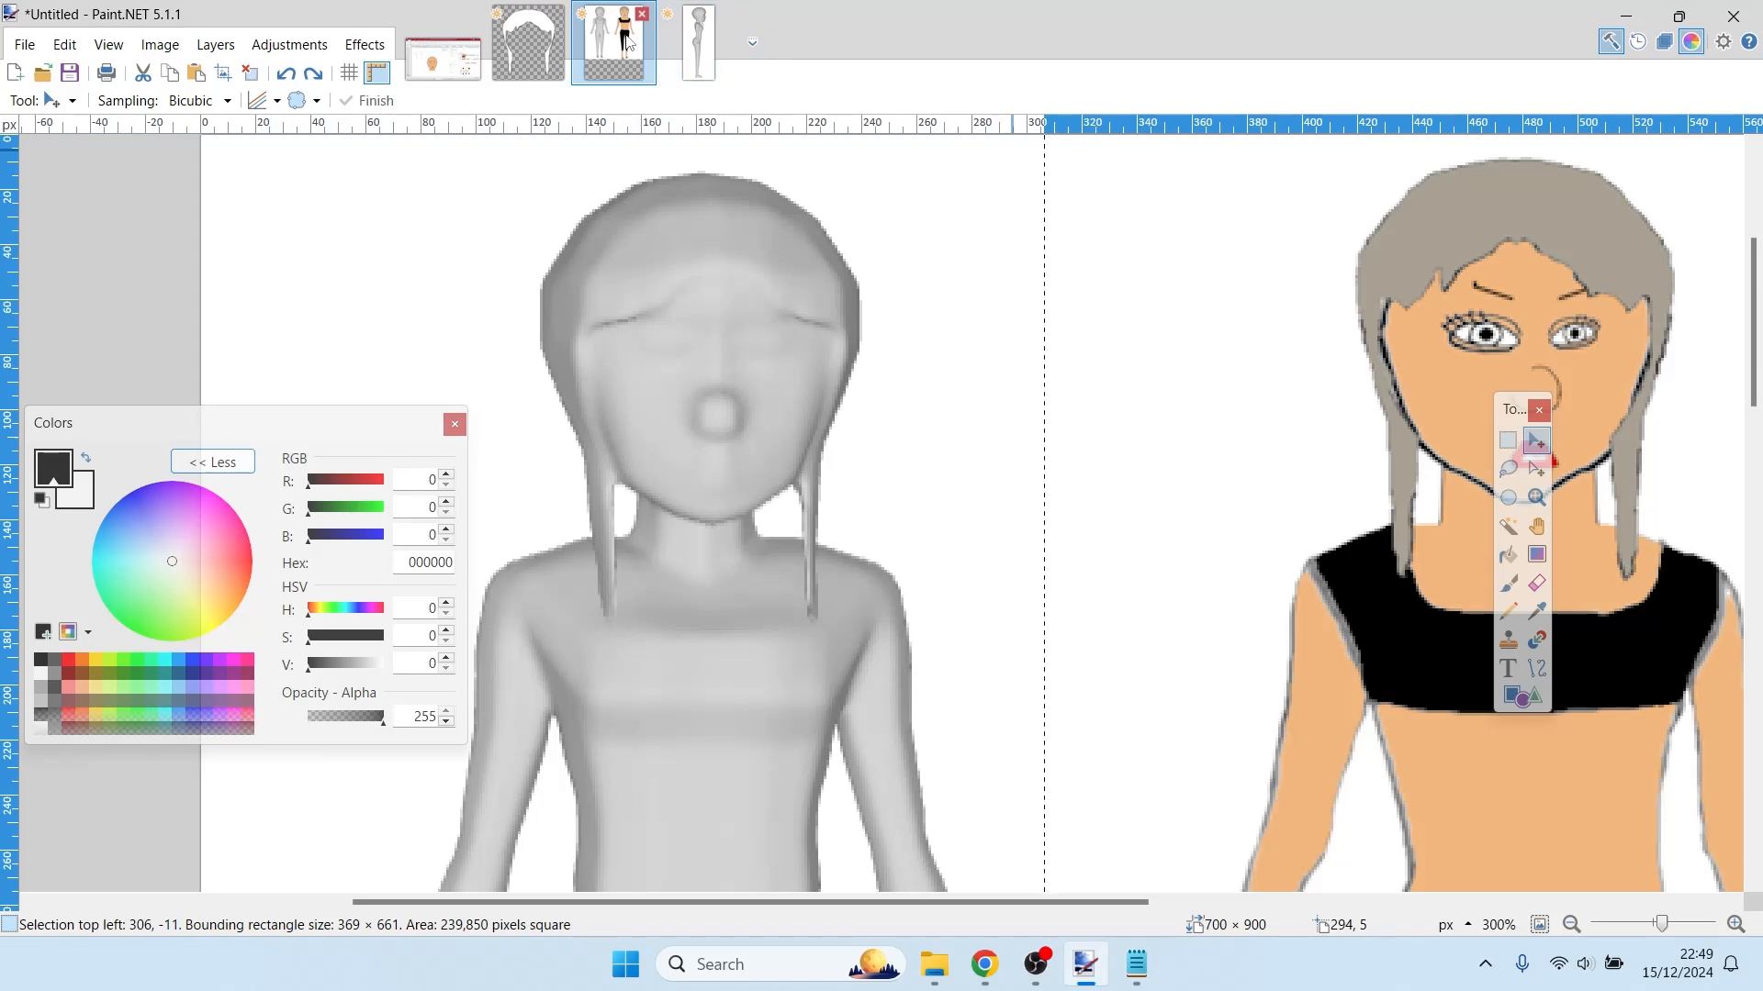
{"action": "left_click", "coordinate": [703, 40]}
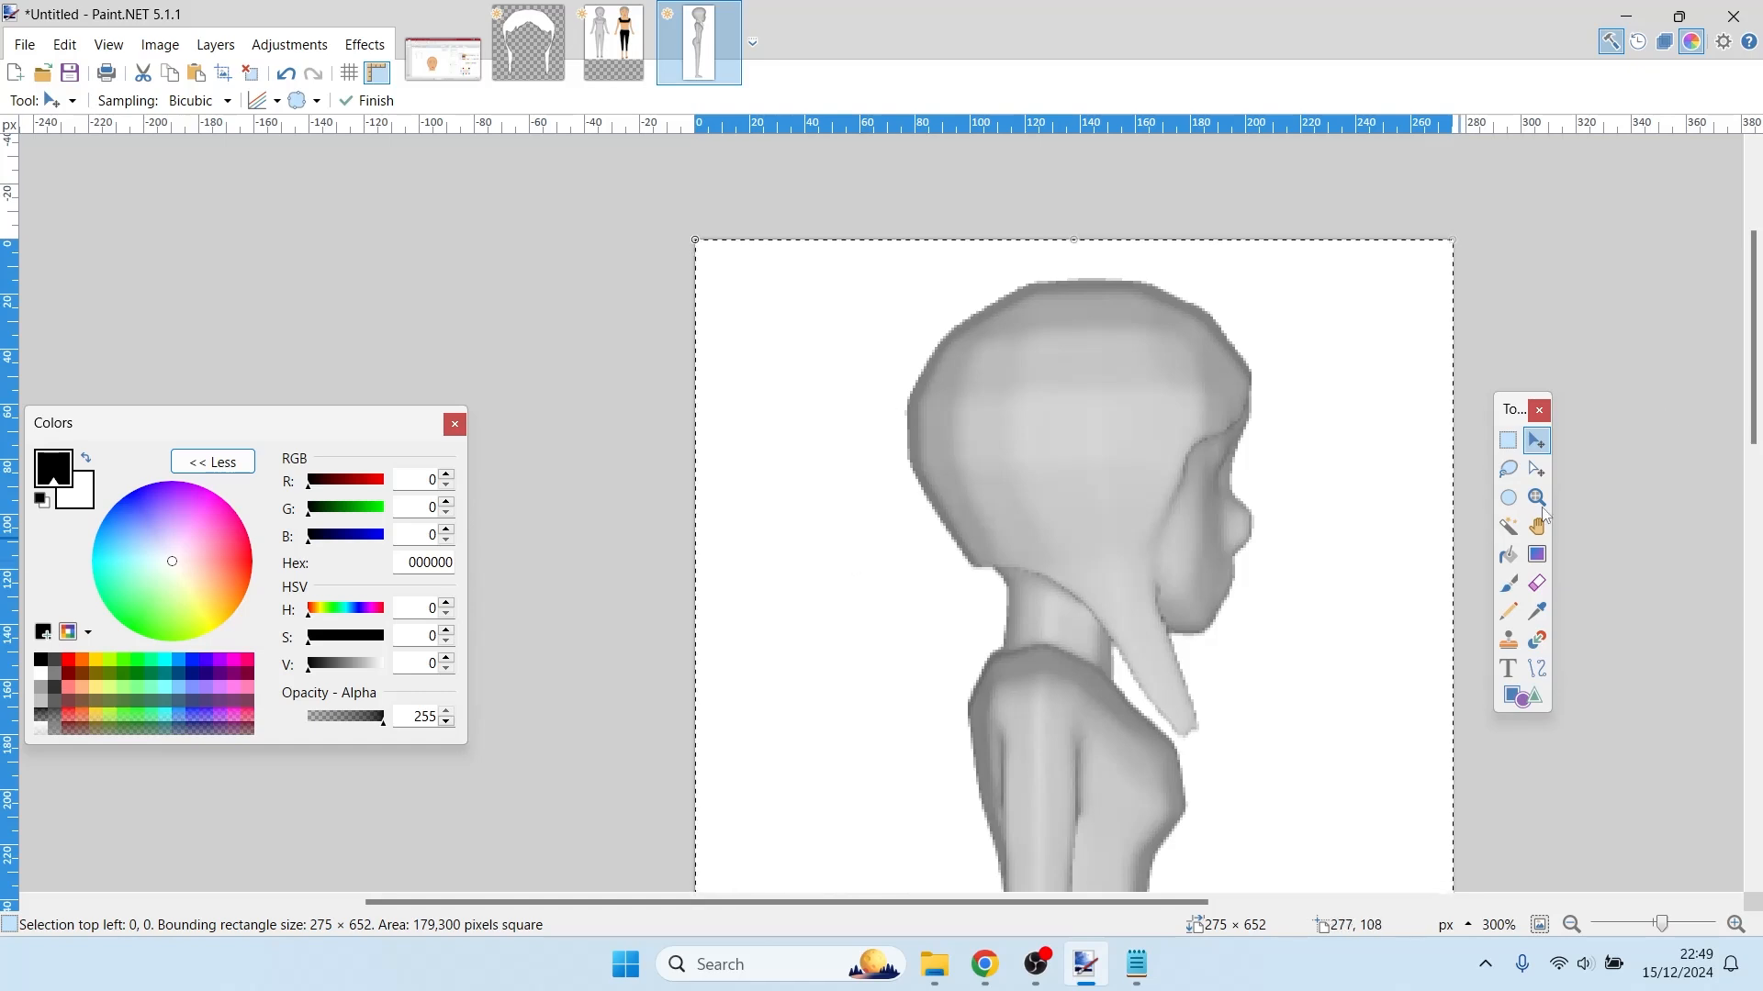
{"action": "left_click_drag", "start_coordinate": [1754, 316], "coordinate": [1753, 441]}
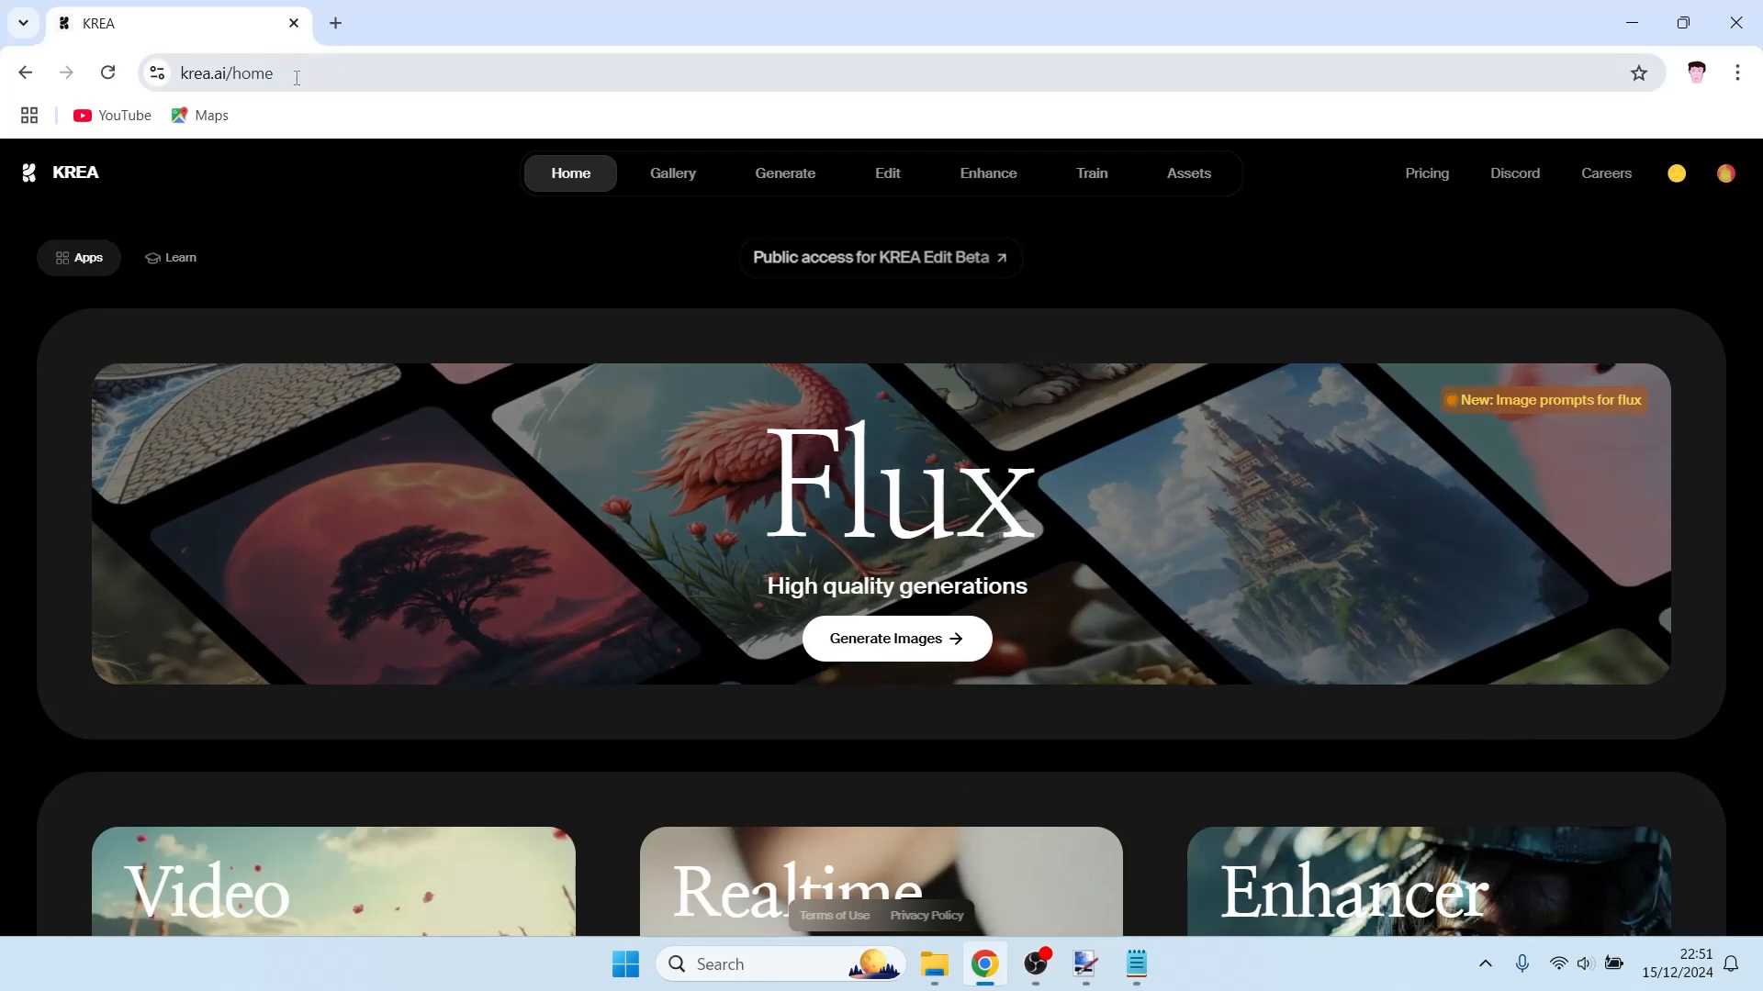
- Switch to KREA at krea.ai and add Example 025.png from Downloads as an image prompt in the Flux generator
{"action": "left_click", "coordinate": [296, 77]}
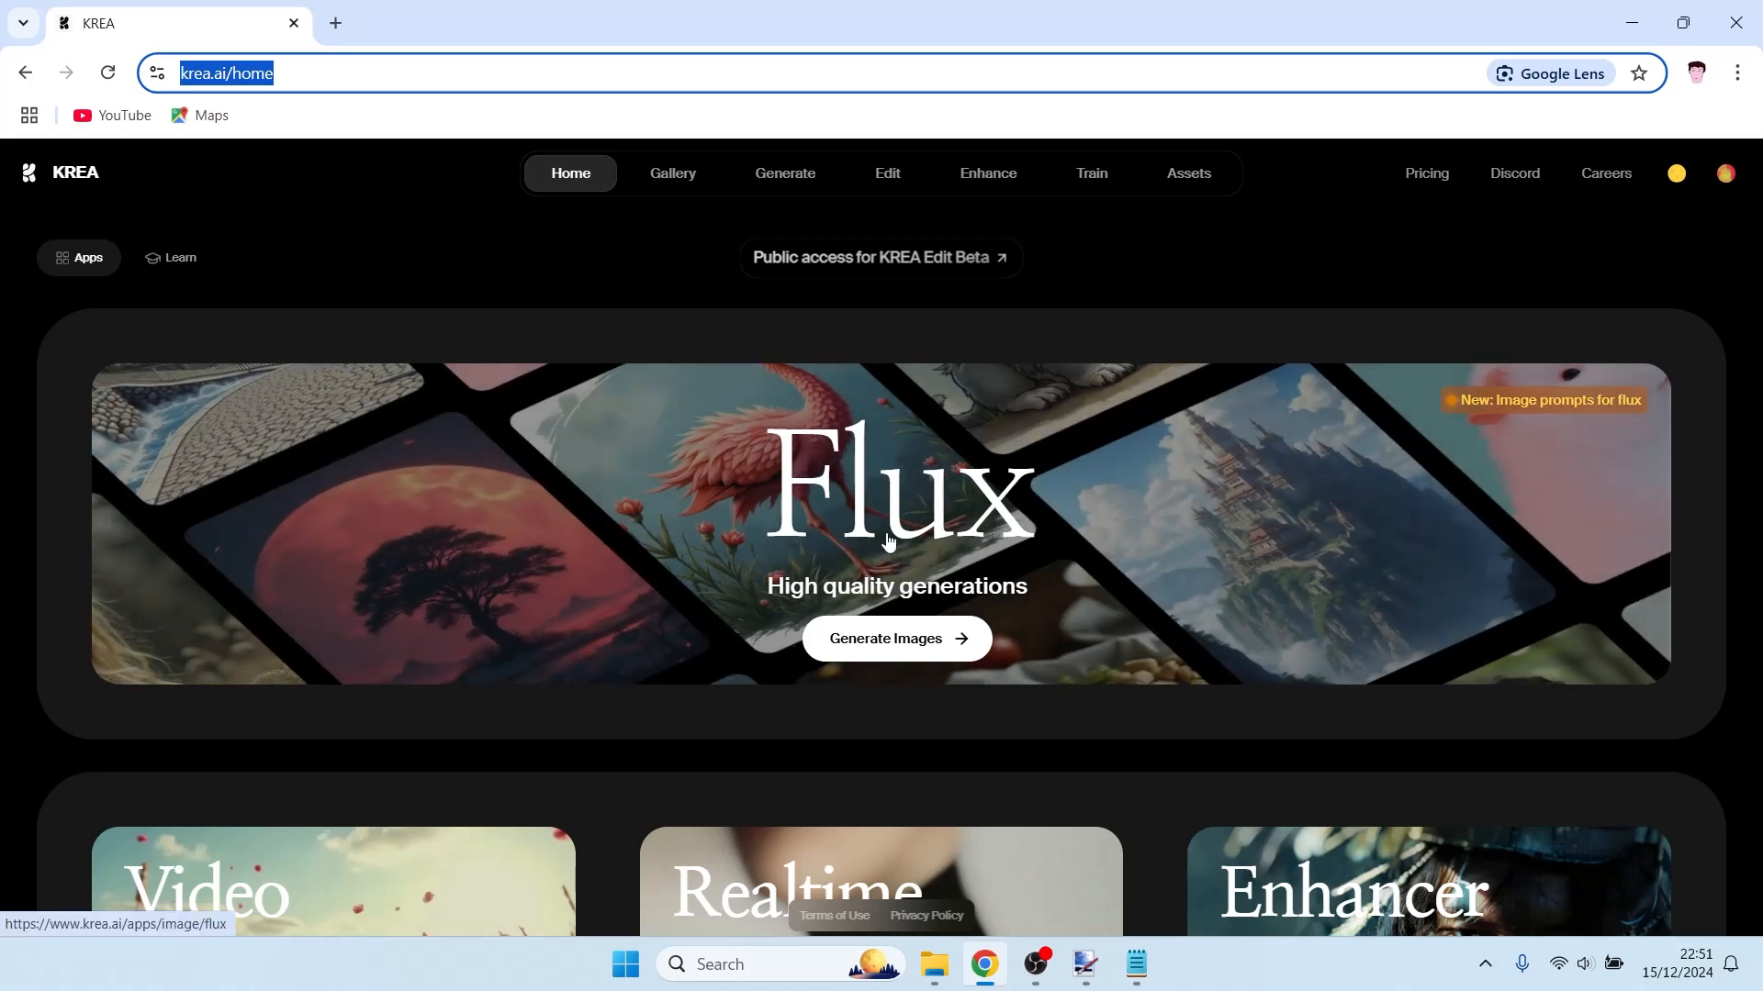
{"action": "left_click", "coordinate": [888, 542]}
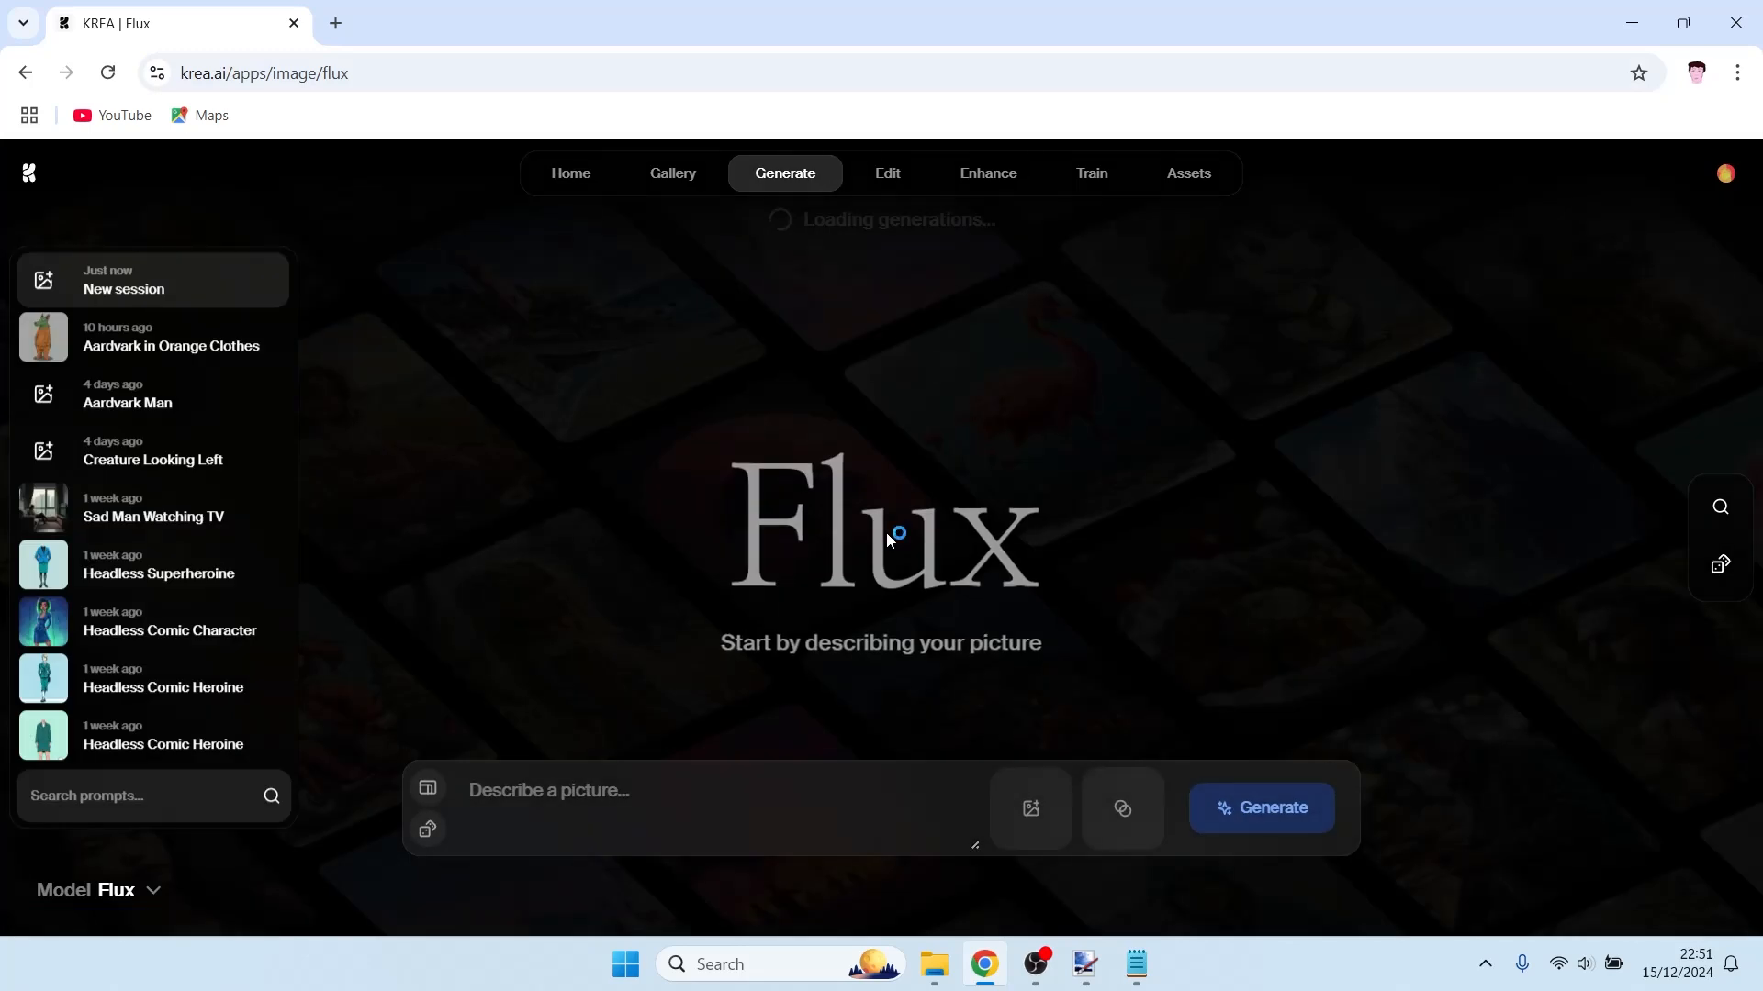
{"action": "left_click", "coordinate": [1028, 829]}
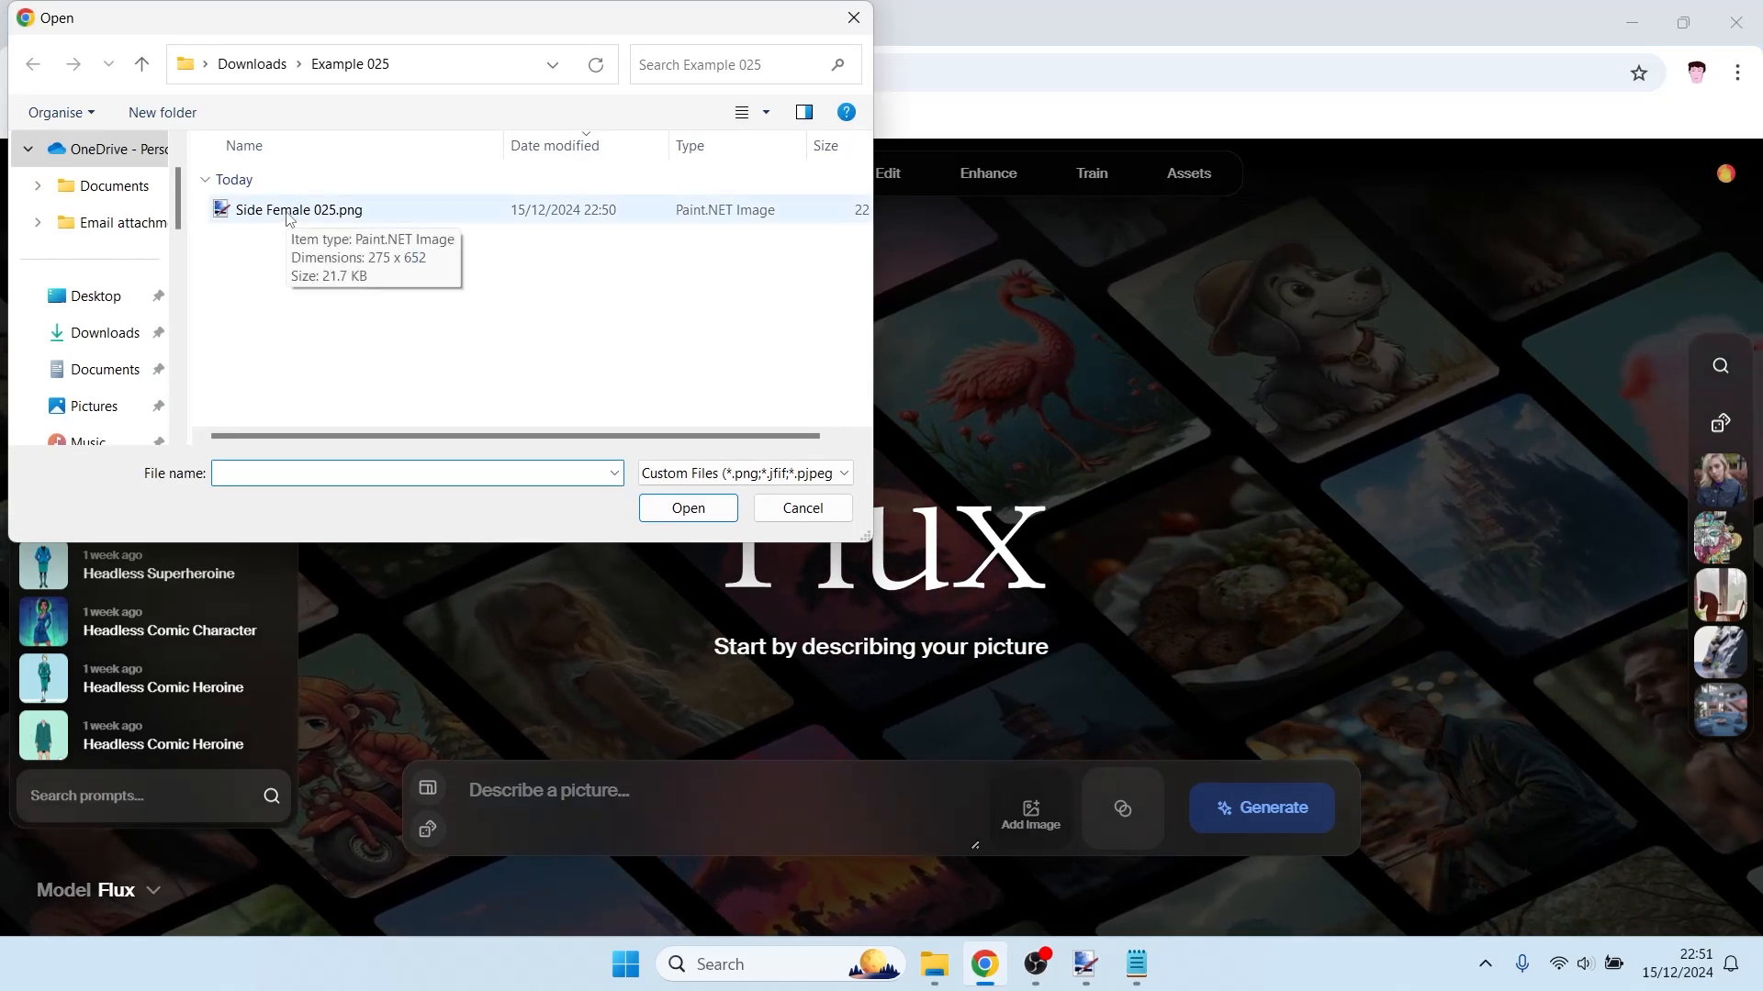
{"action": "left_click", "coordinate": [245, 73]}
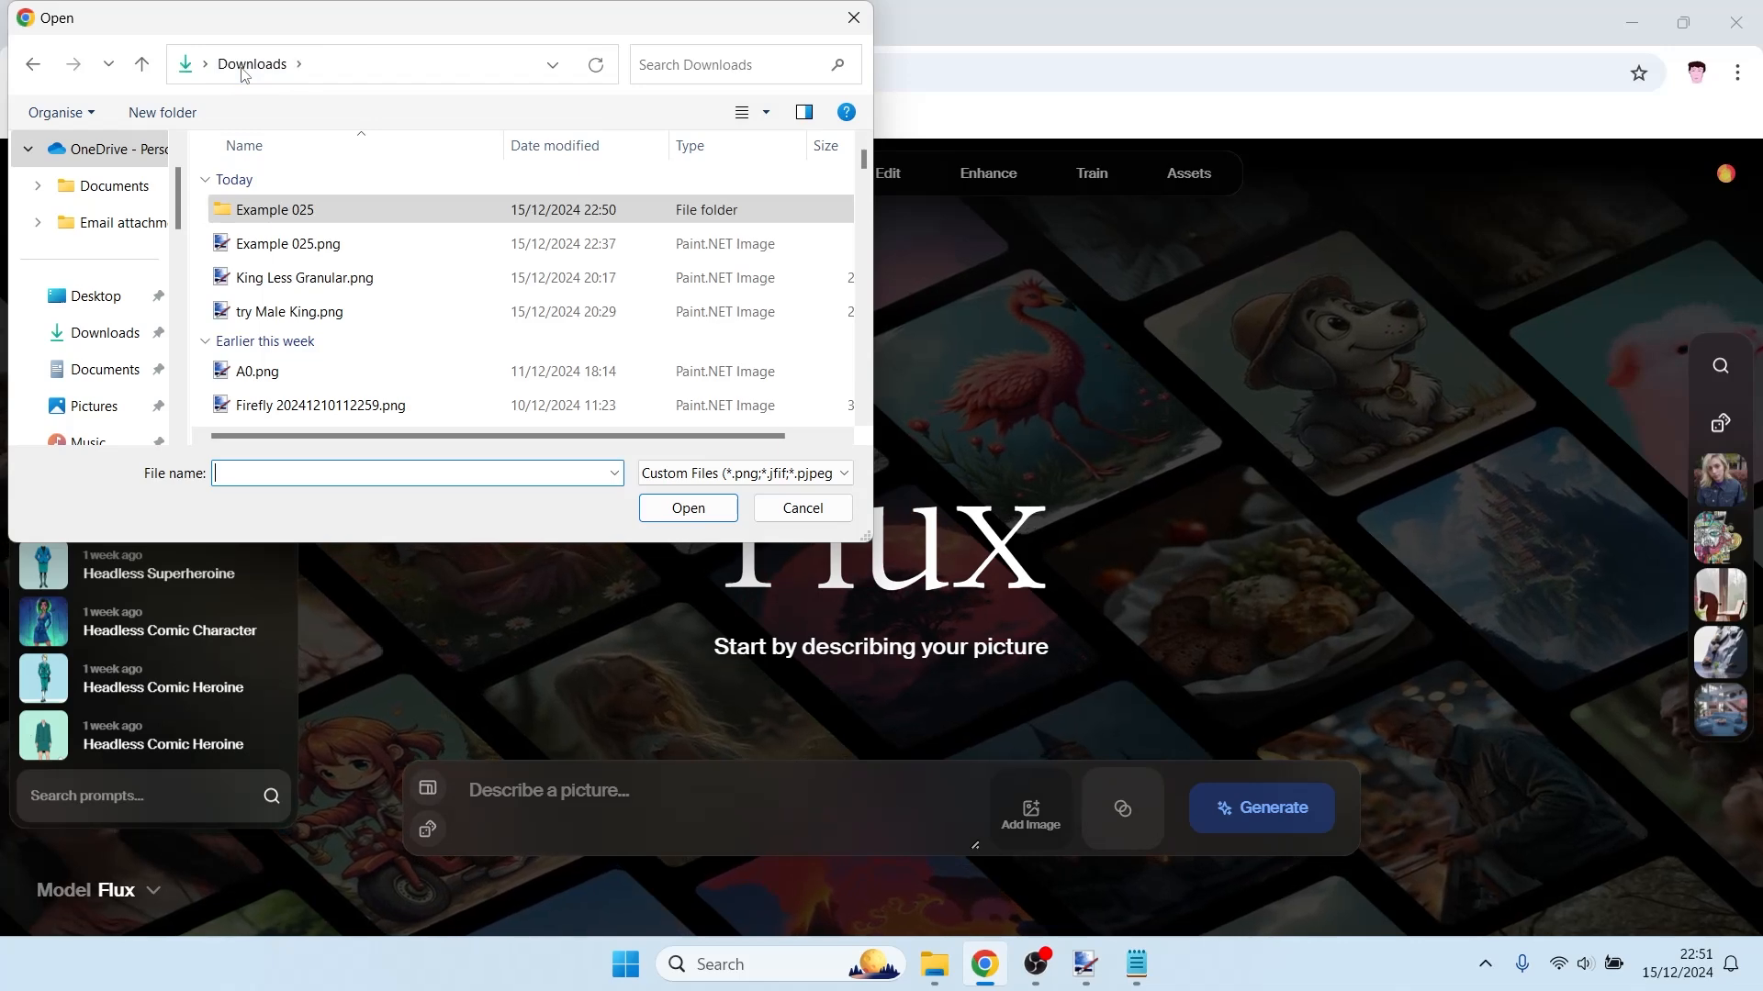
{"action": "left_click", "coordinate": [275, 250]}
{"action": "double_click", "coordinate": [274, 246]}
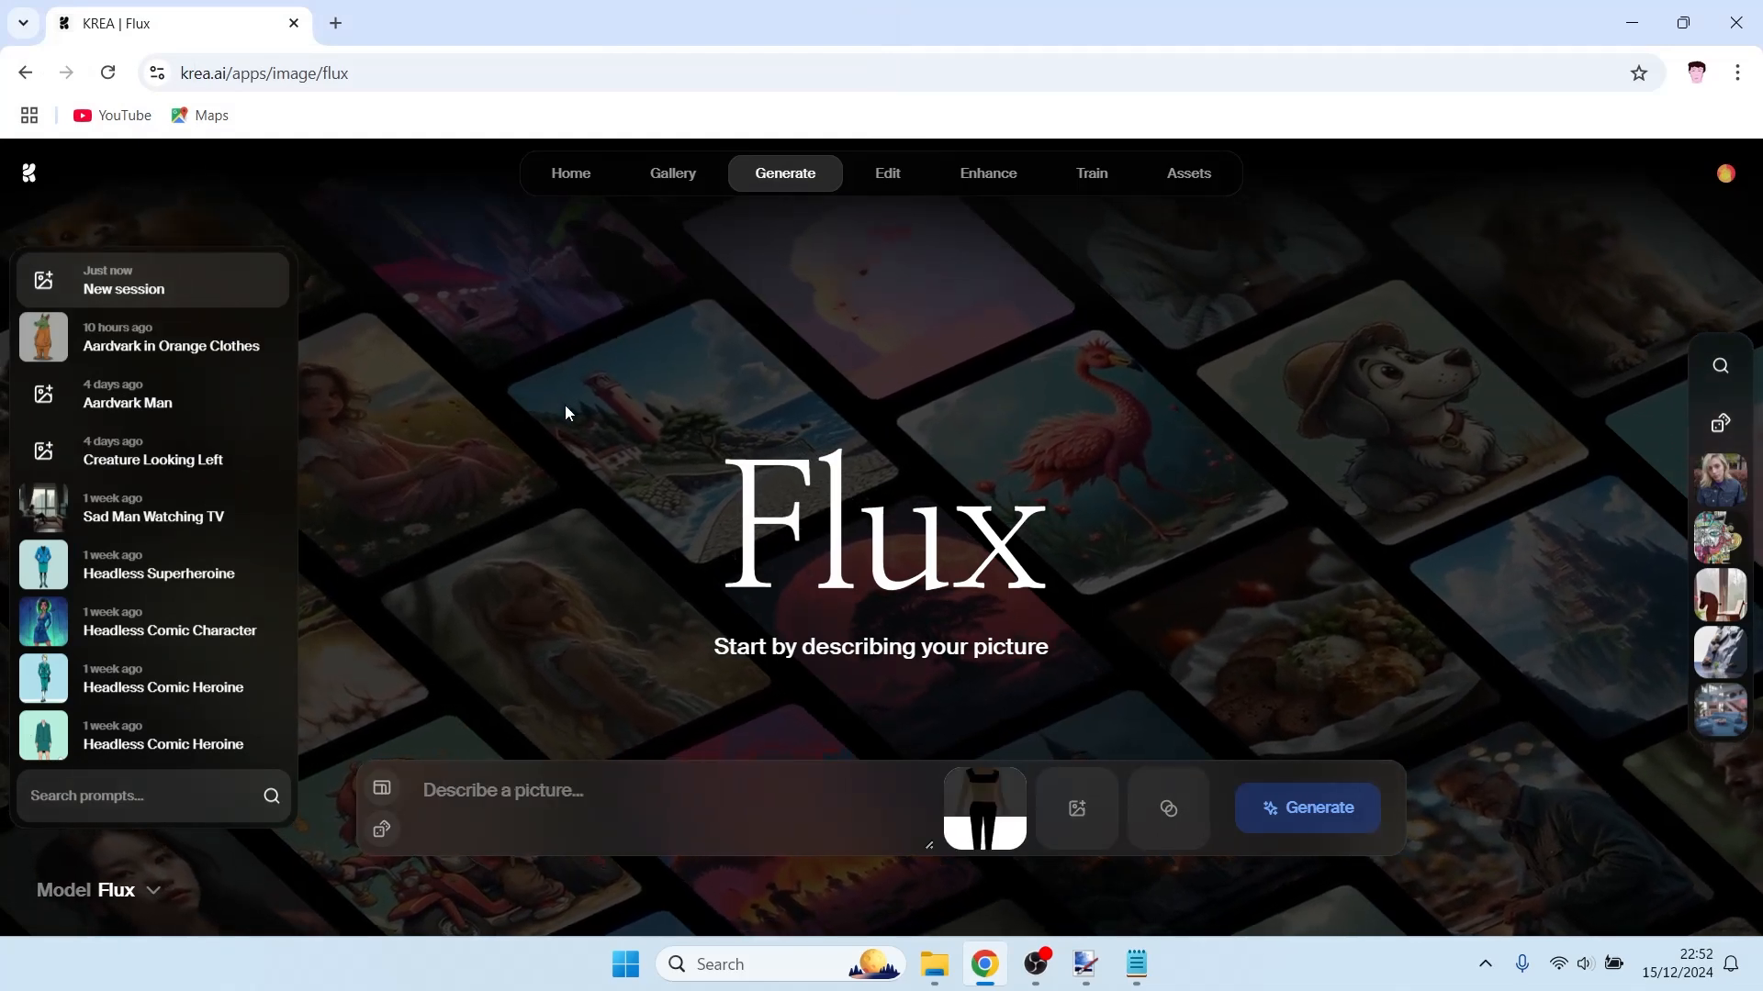
- Raise the influence strength of the Example 025.png image prompt
{"action": "mouse_move", "coordinate": [987, 812]}
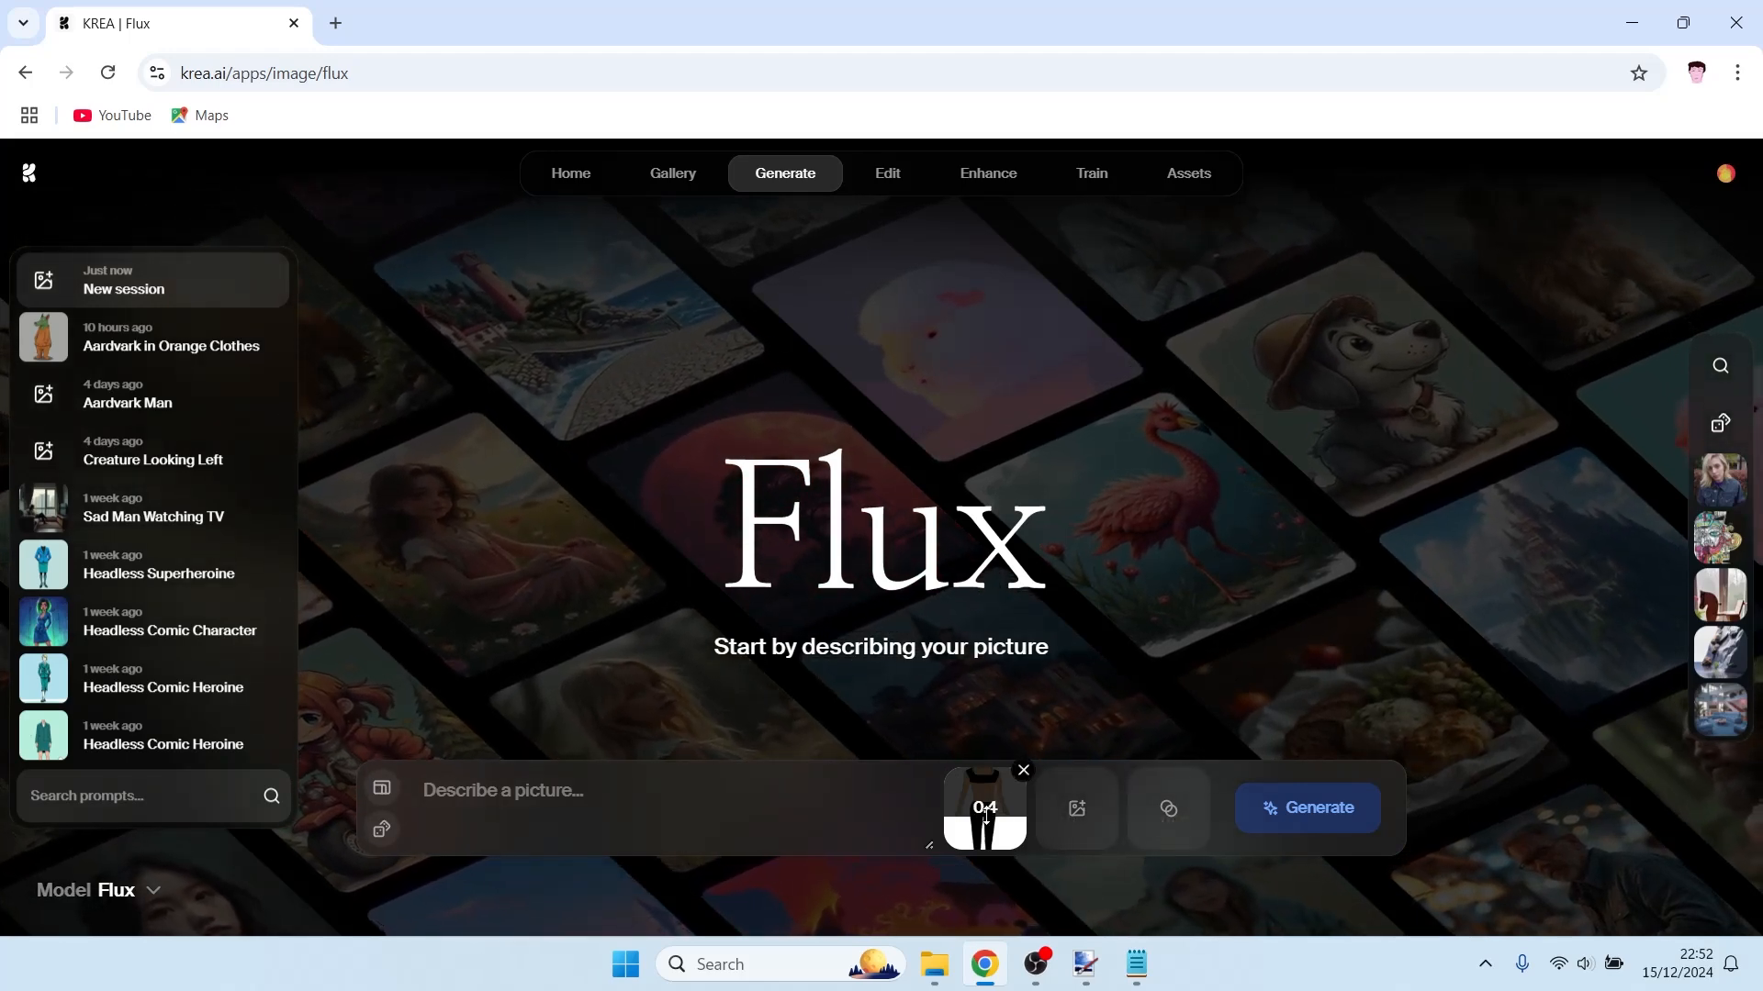
{"action": "left_click_drag", "start_coordinate": [982, 810], "coordinate": [946, 770]}
{"action": "mouse_move", "coordinate": [987, 803]}
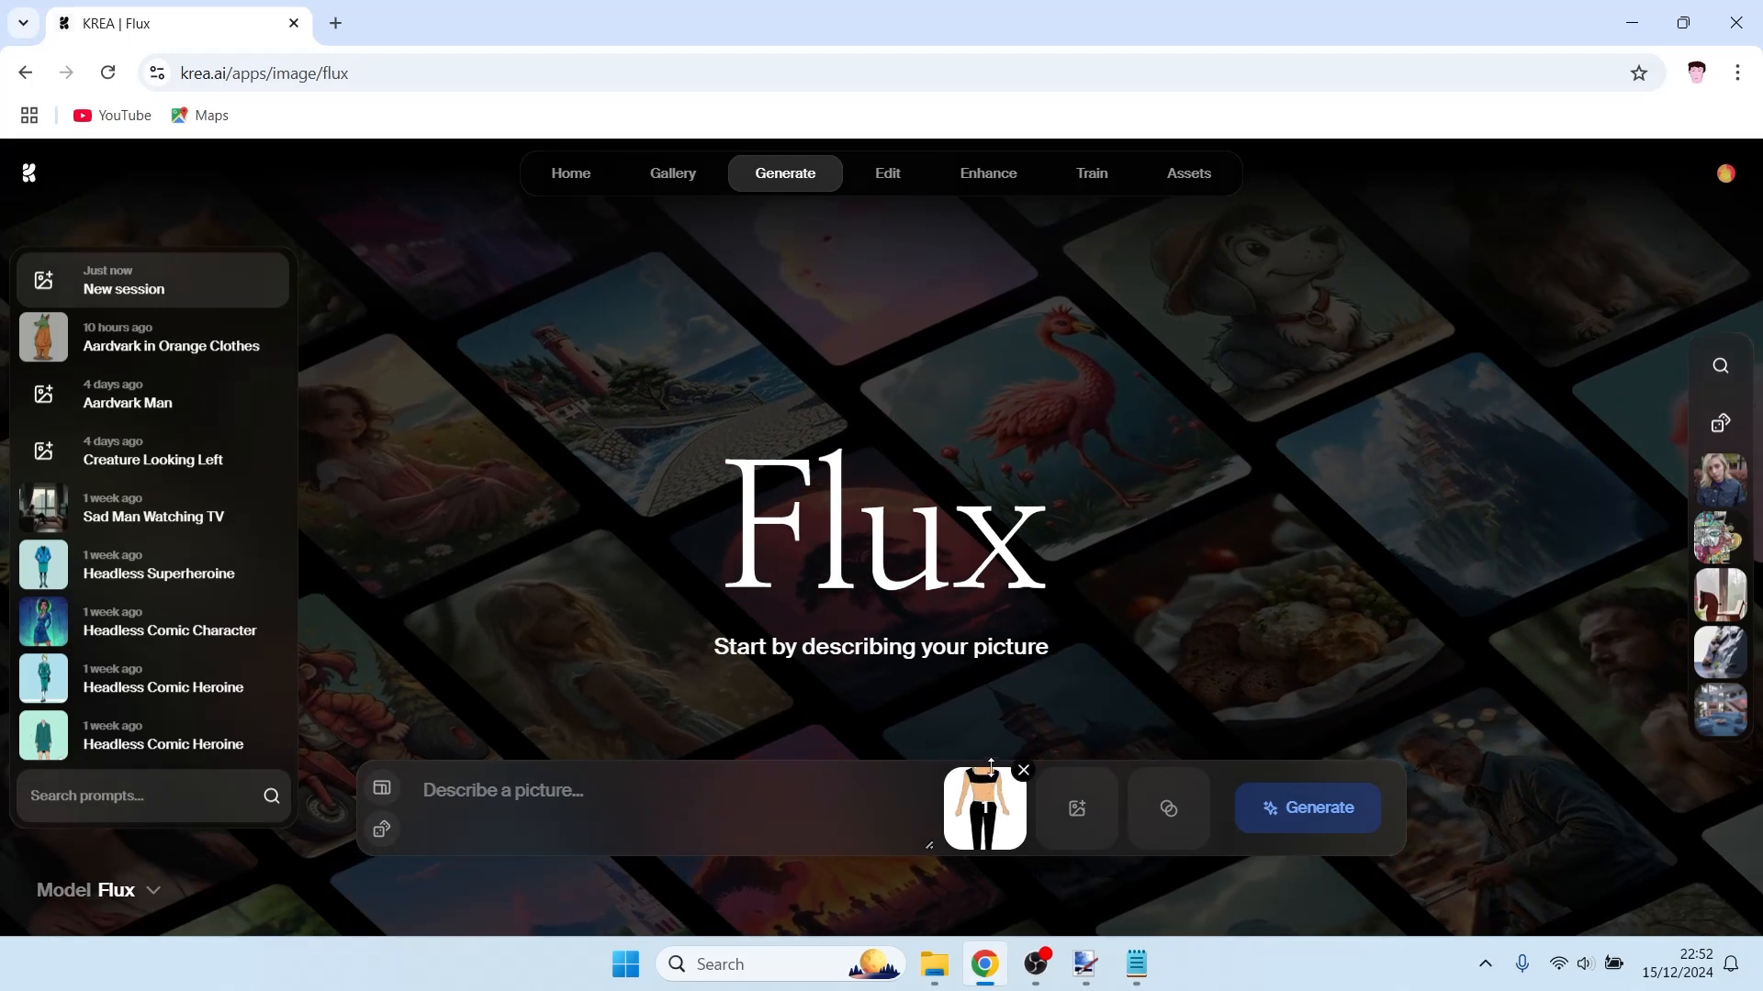
- Enter the prompt "A lady in a short top and tapering black trousers stands . She is facing to the left."
{"action": "left_click", "coordinate": [575, 803]}
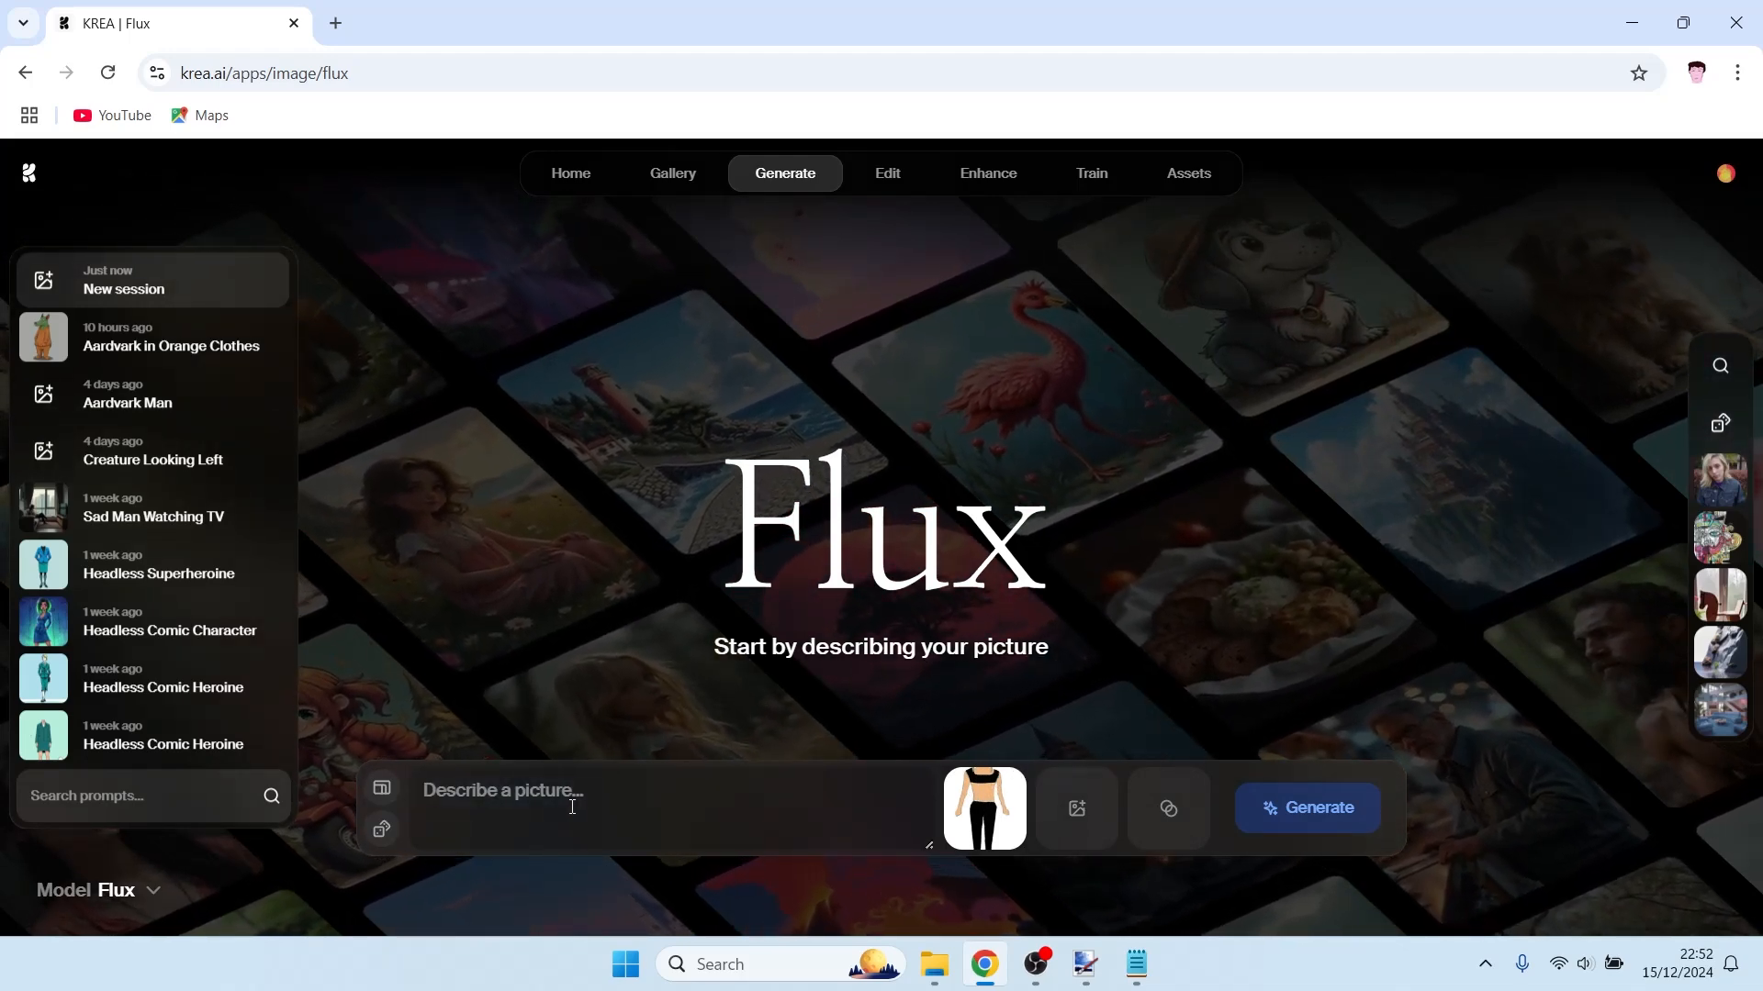
{"action": "type", "text": "A lady"}
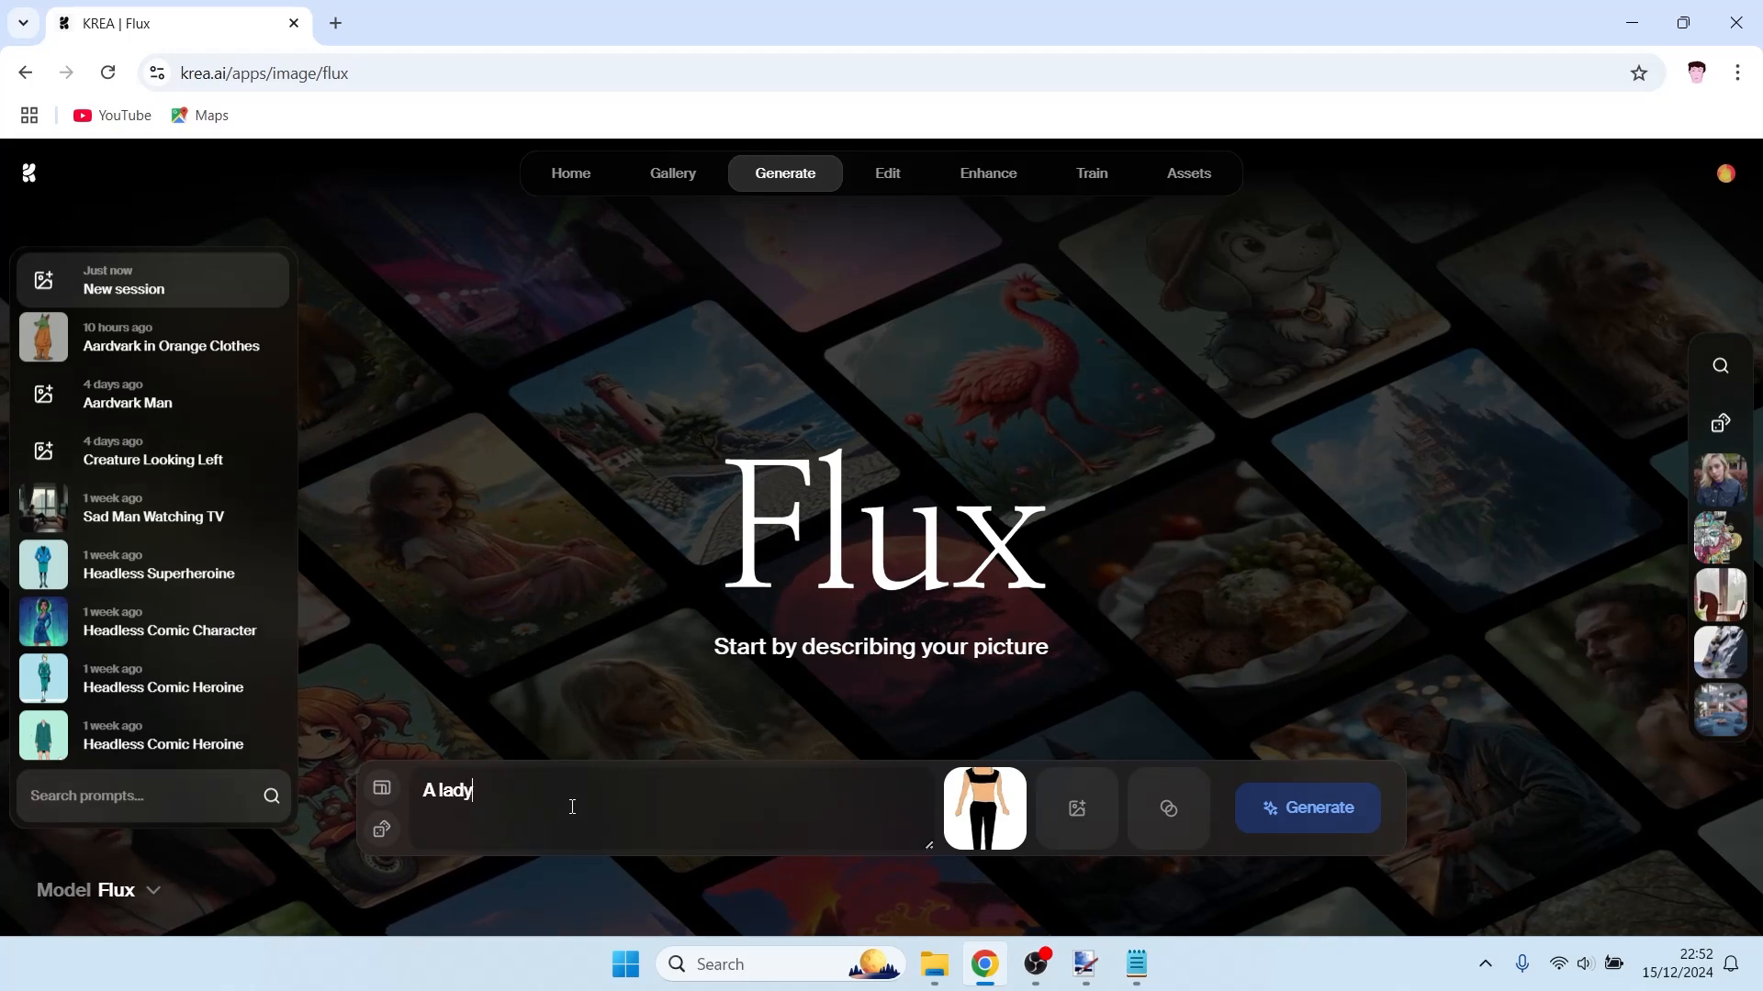
{"action": "type", "text": "i"}
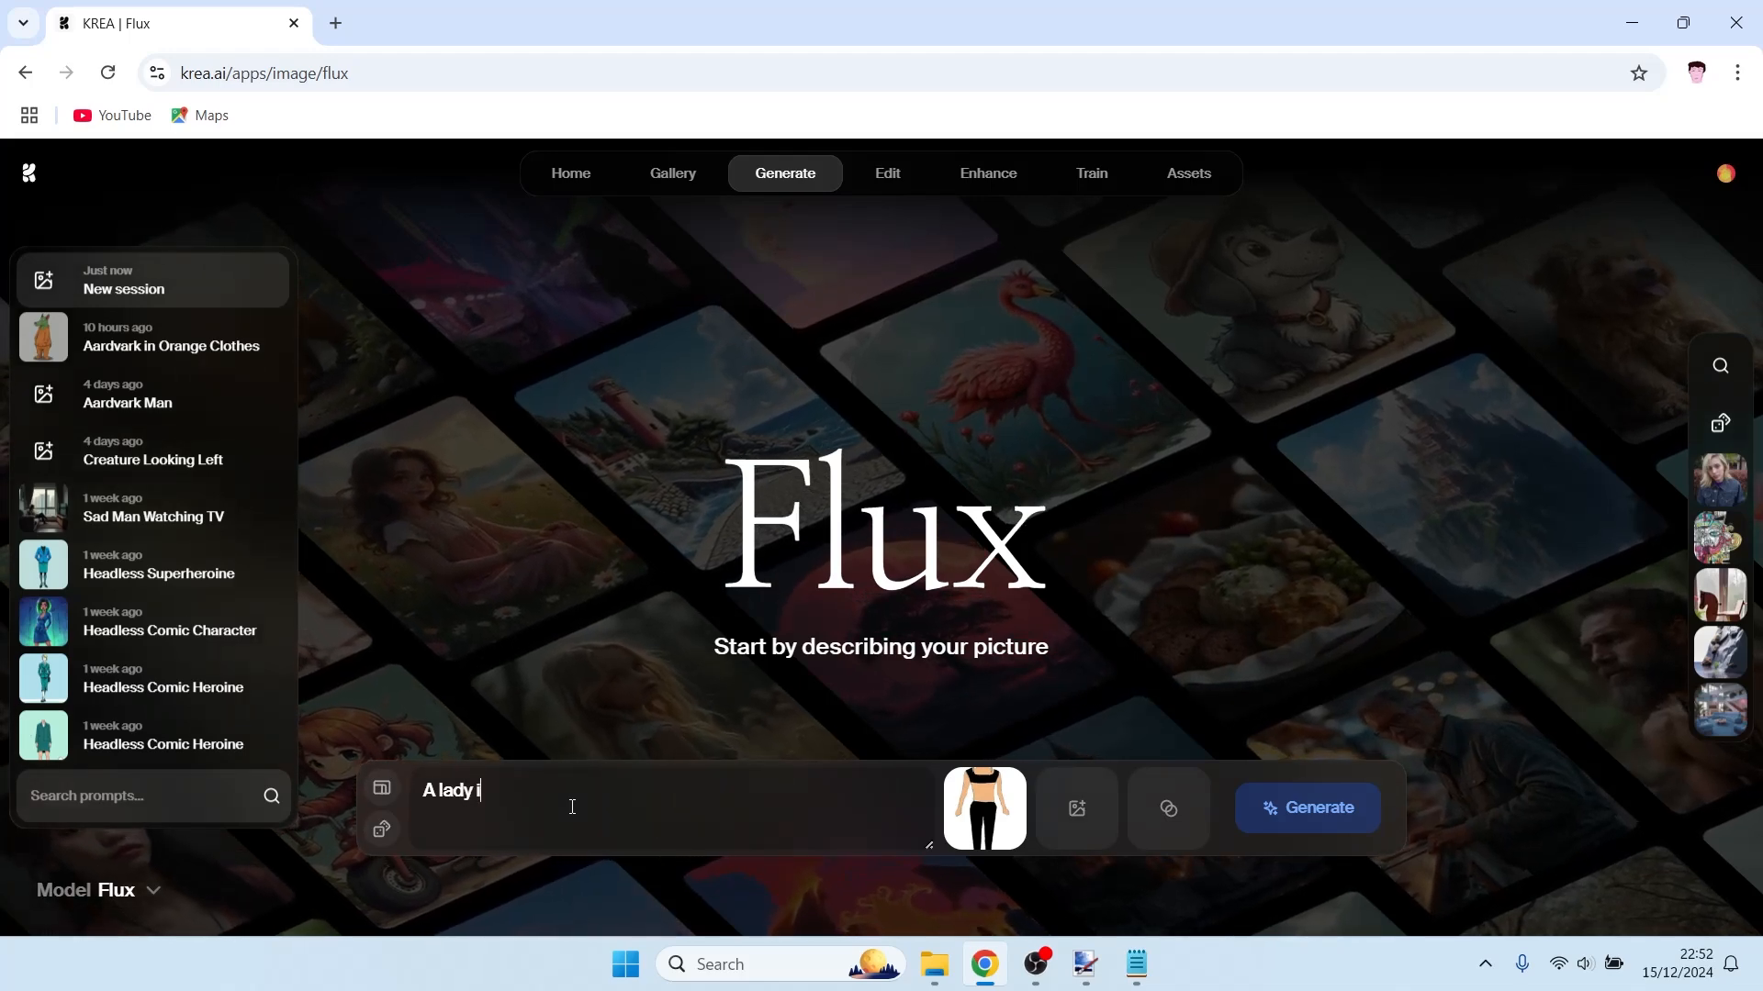
{"action": "type", "text": "n "}
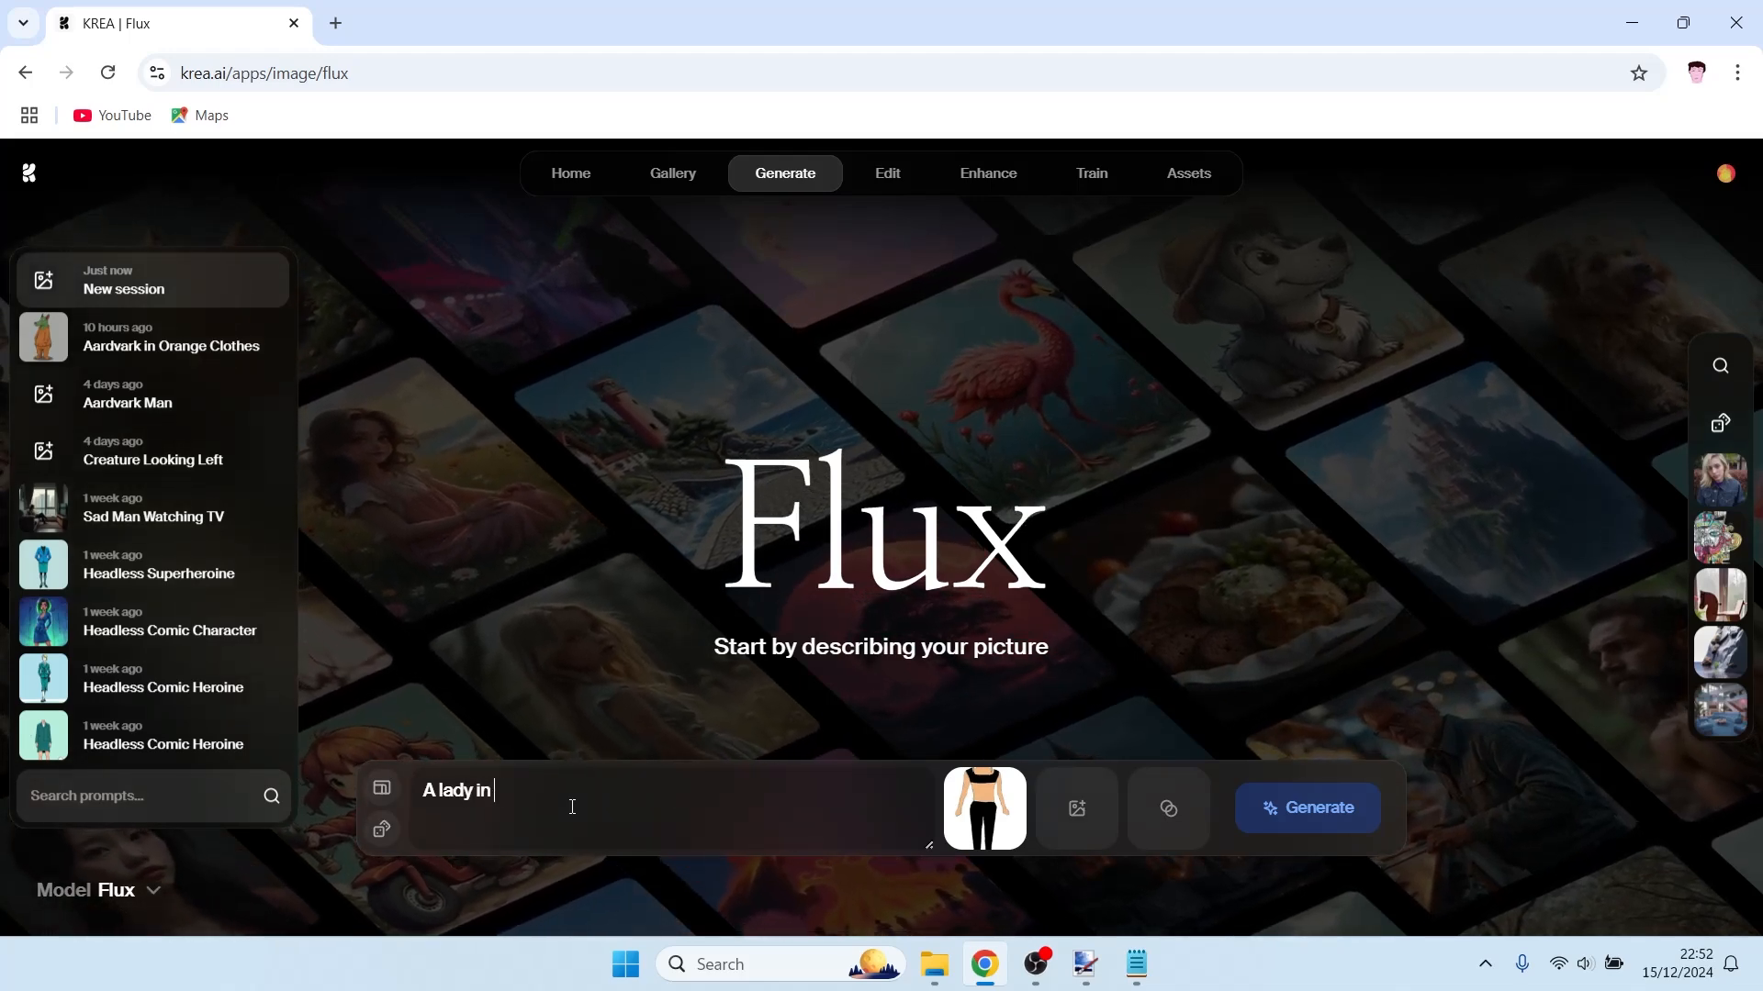
{"action": "type", "text": "a short "}
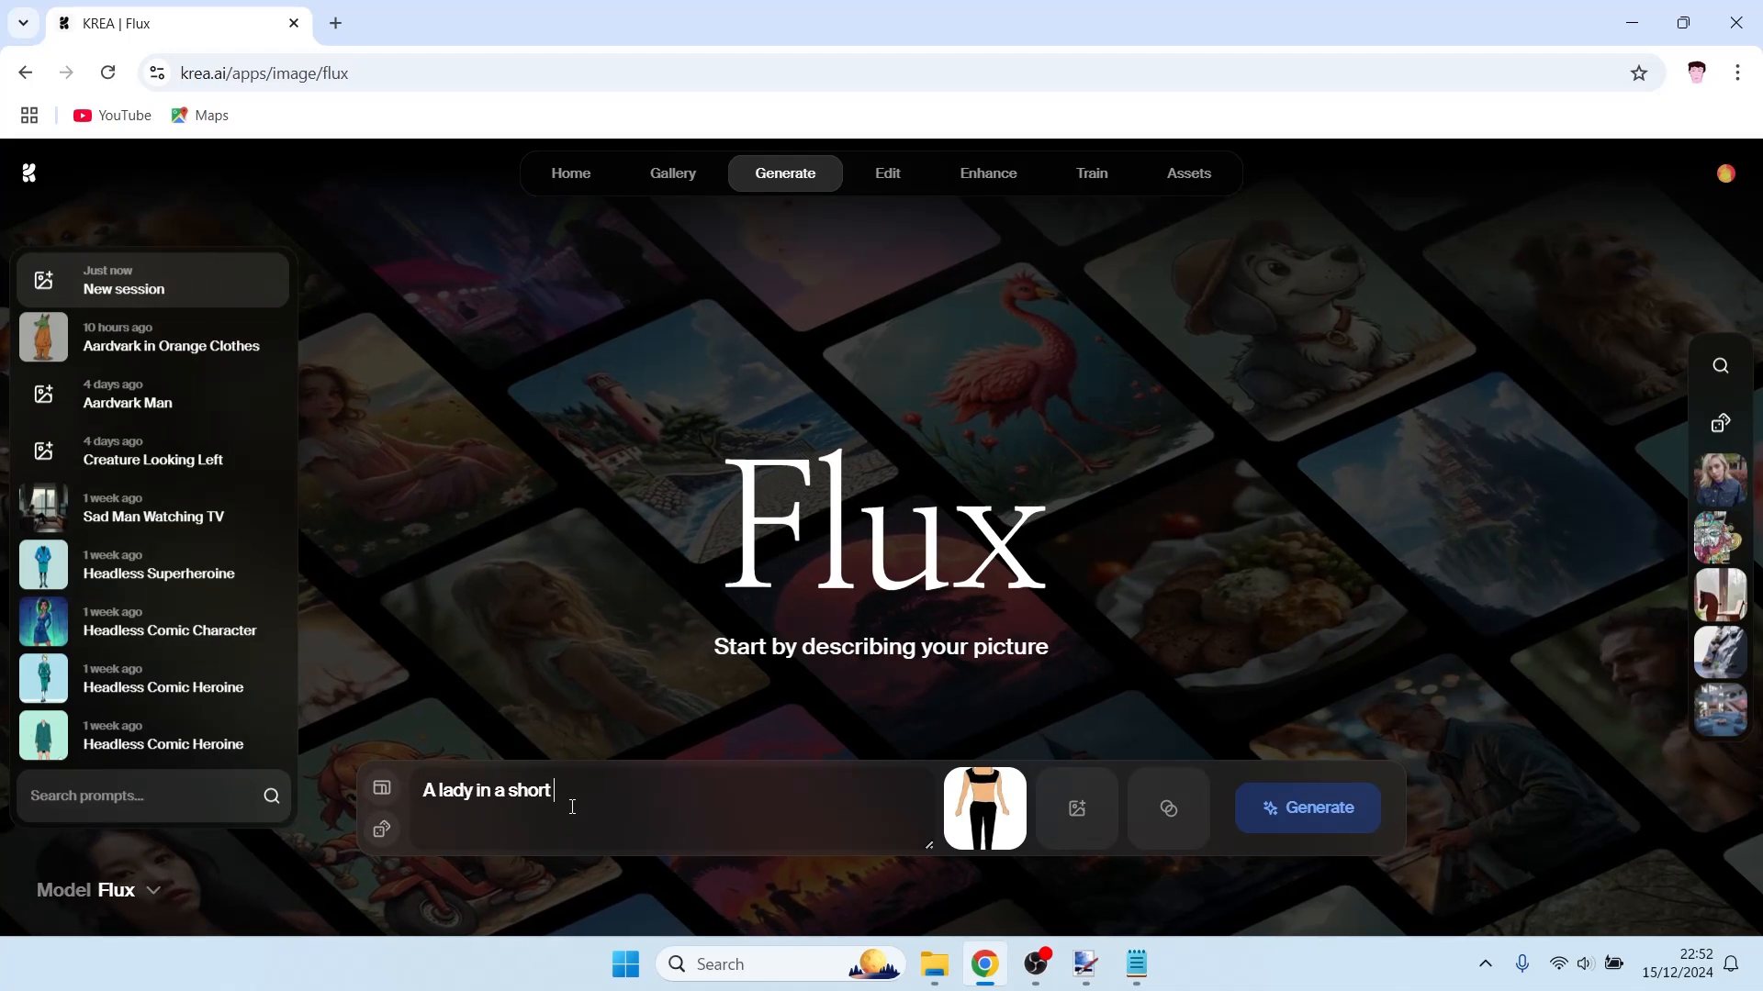
{"action": "type", "text": "top and t"}
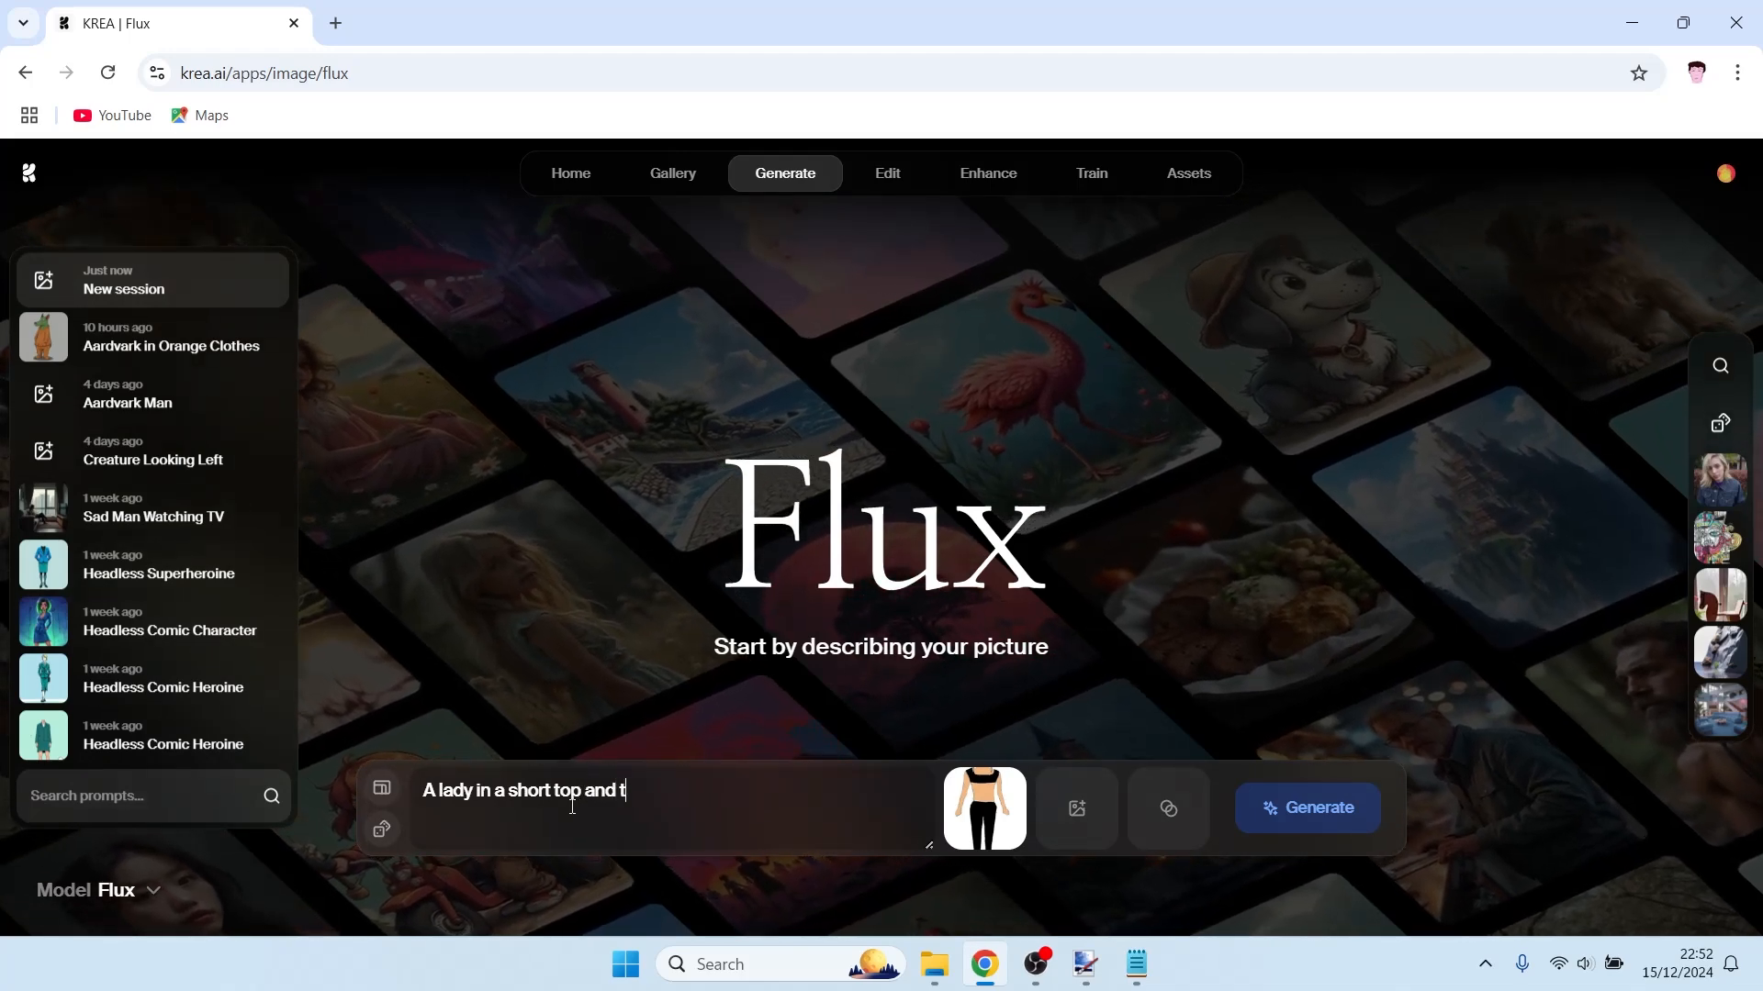
{"action": "type", "text": "apering bla"}
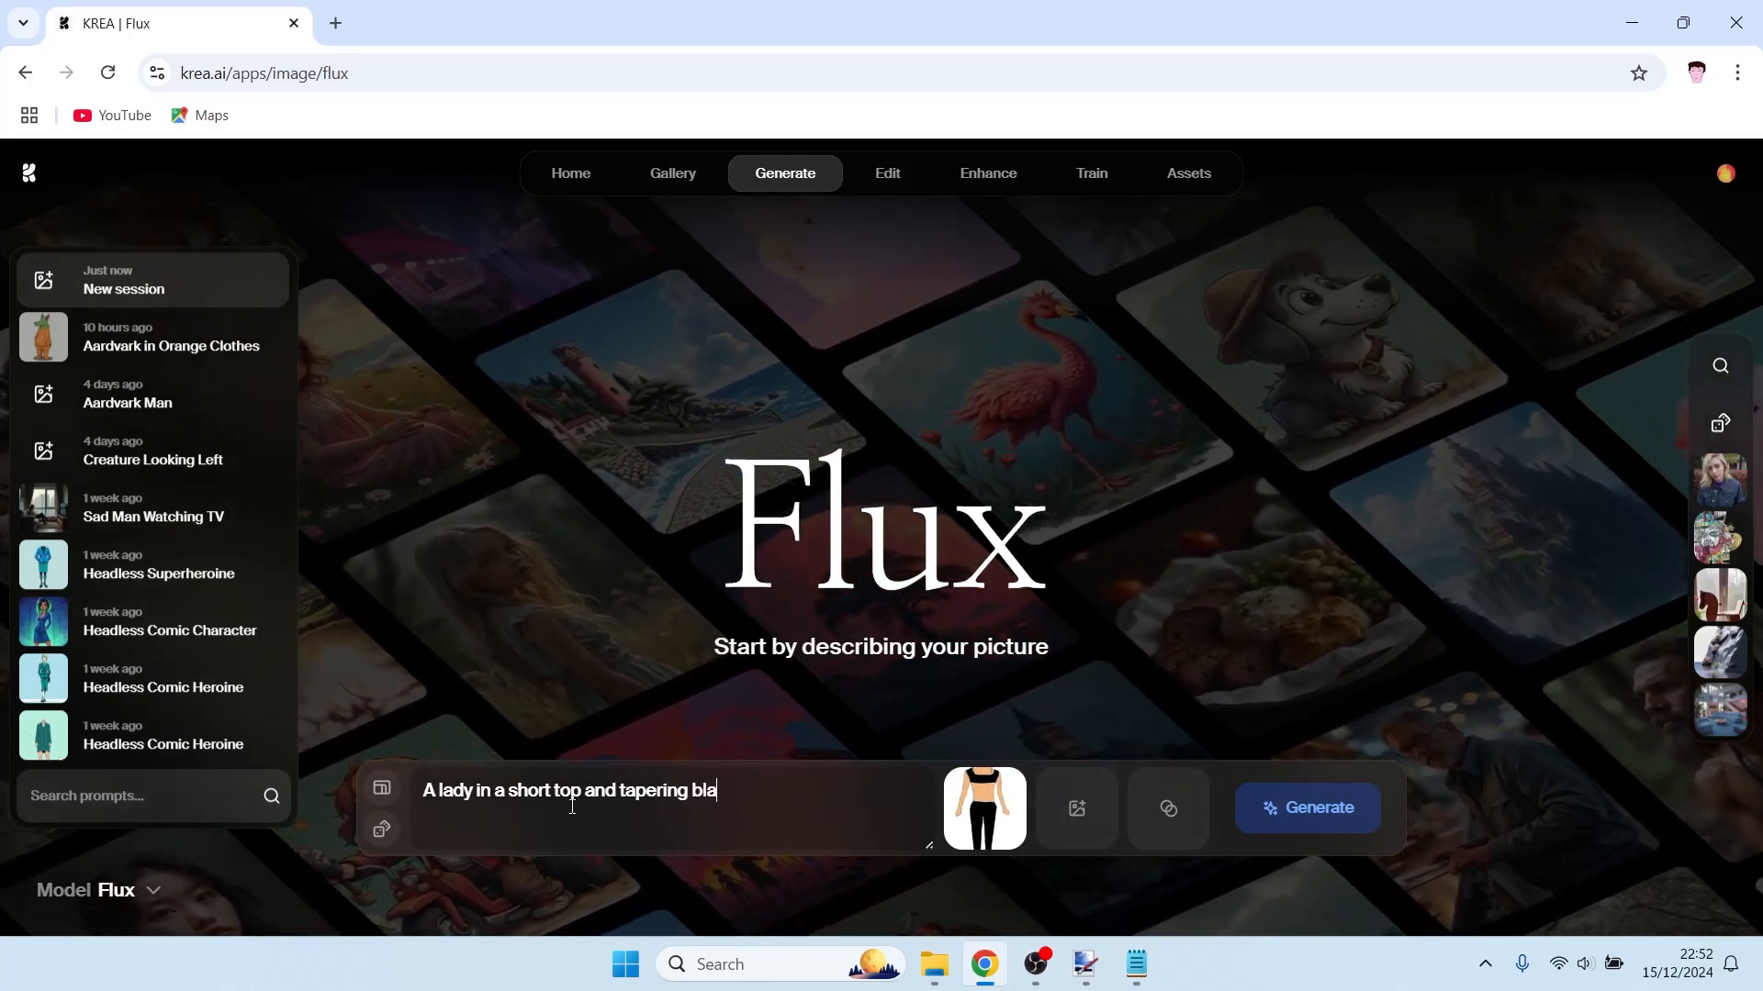
{"action": "type", "text": "ck trousers"}
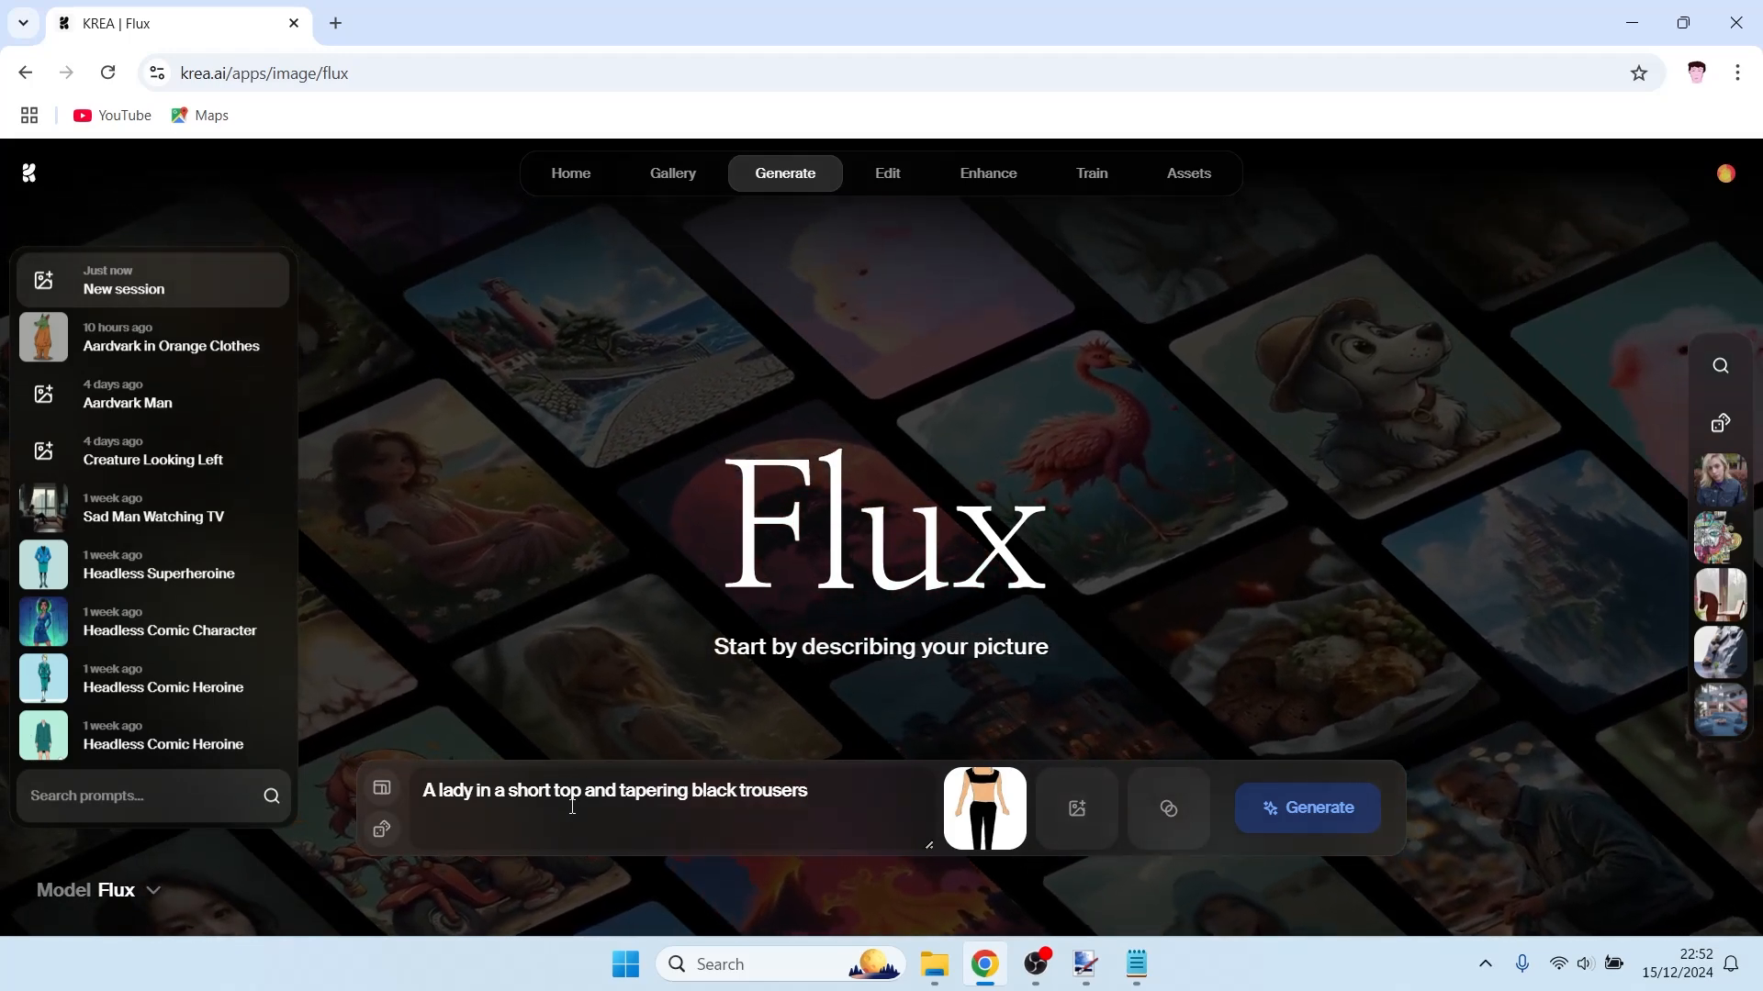
{"action": "type", "text": " stand"}
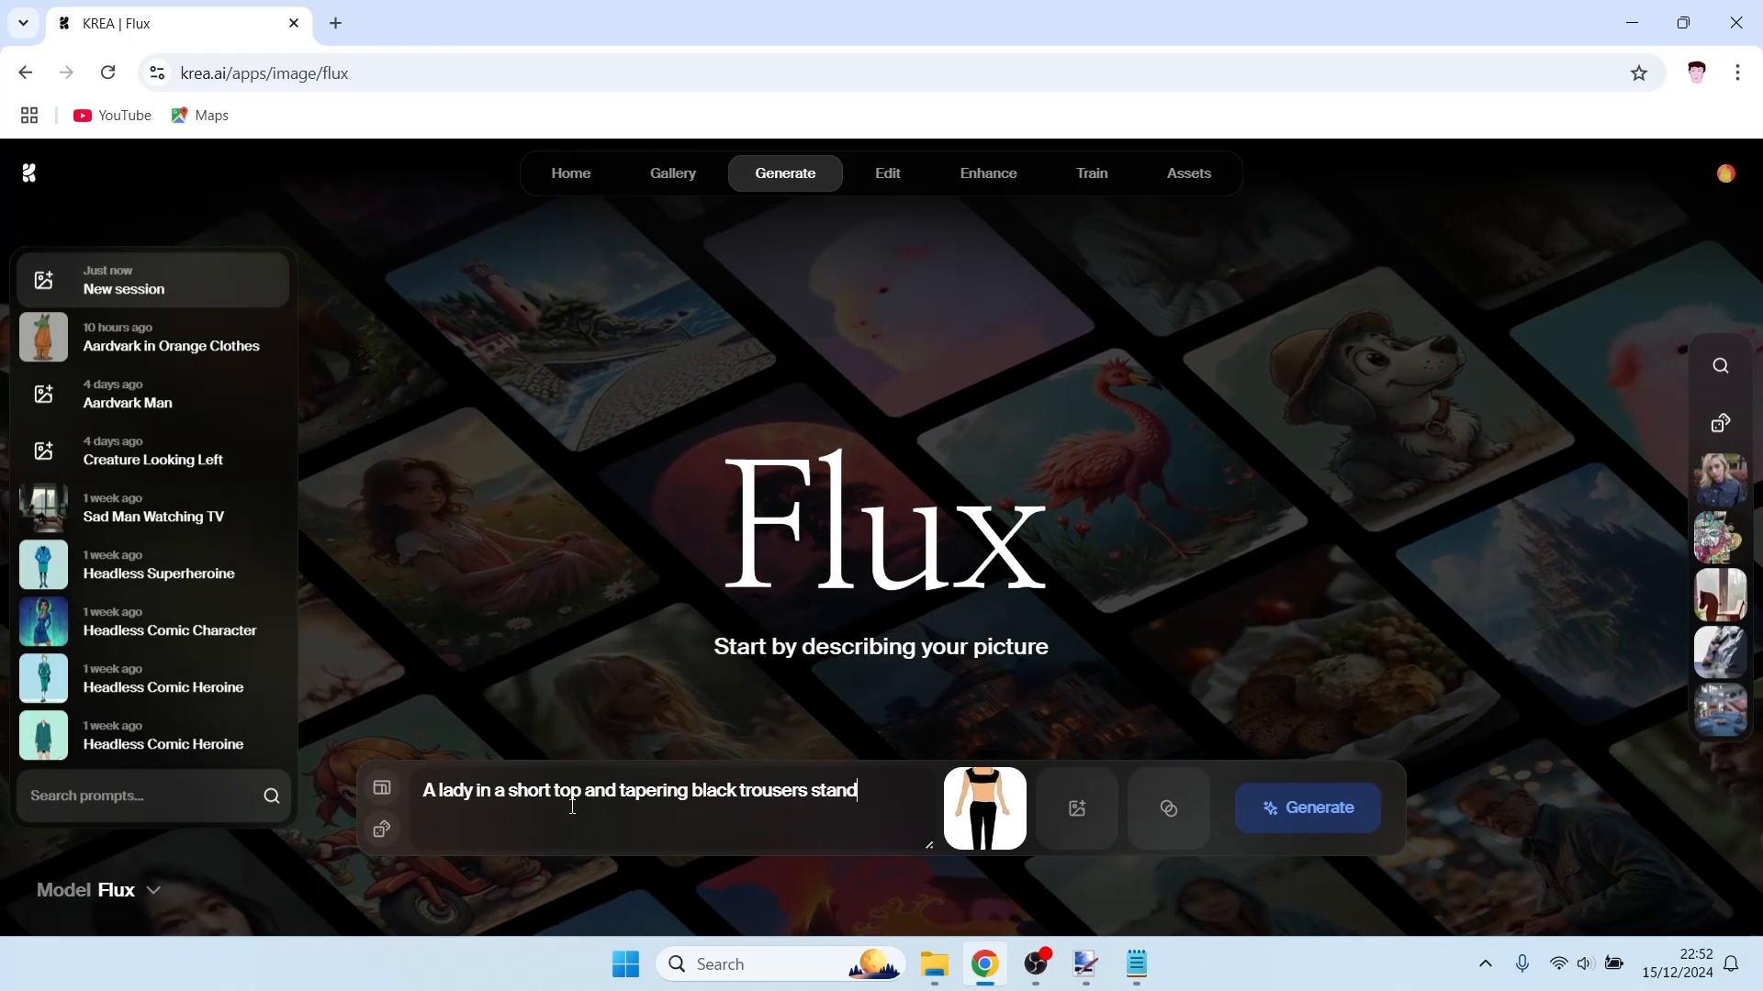
{"action": "type", "text": "s staring"}
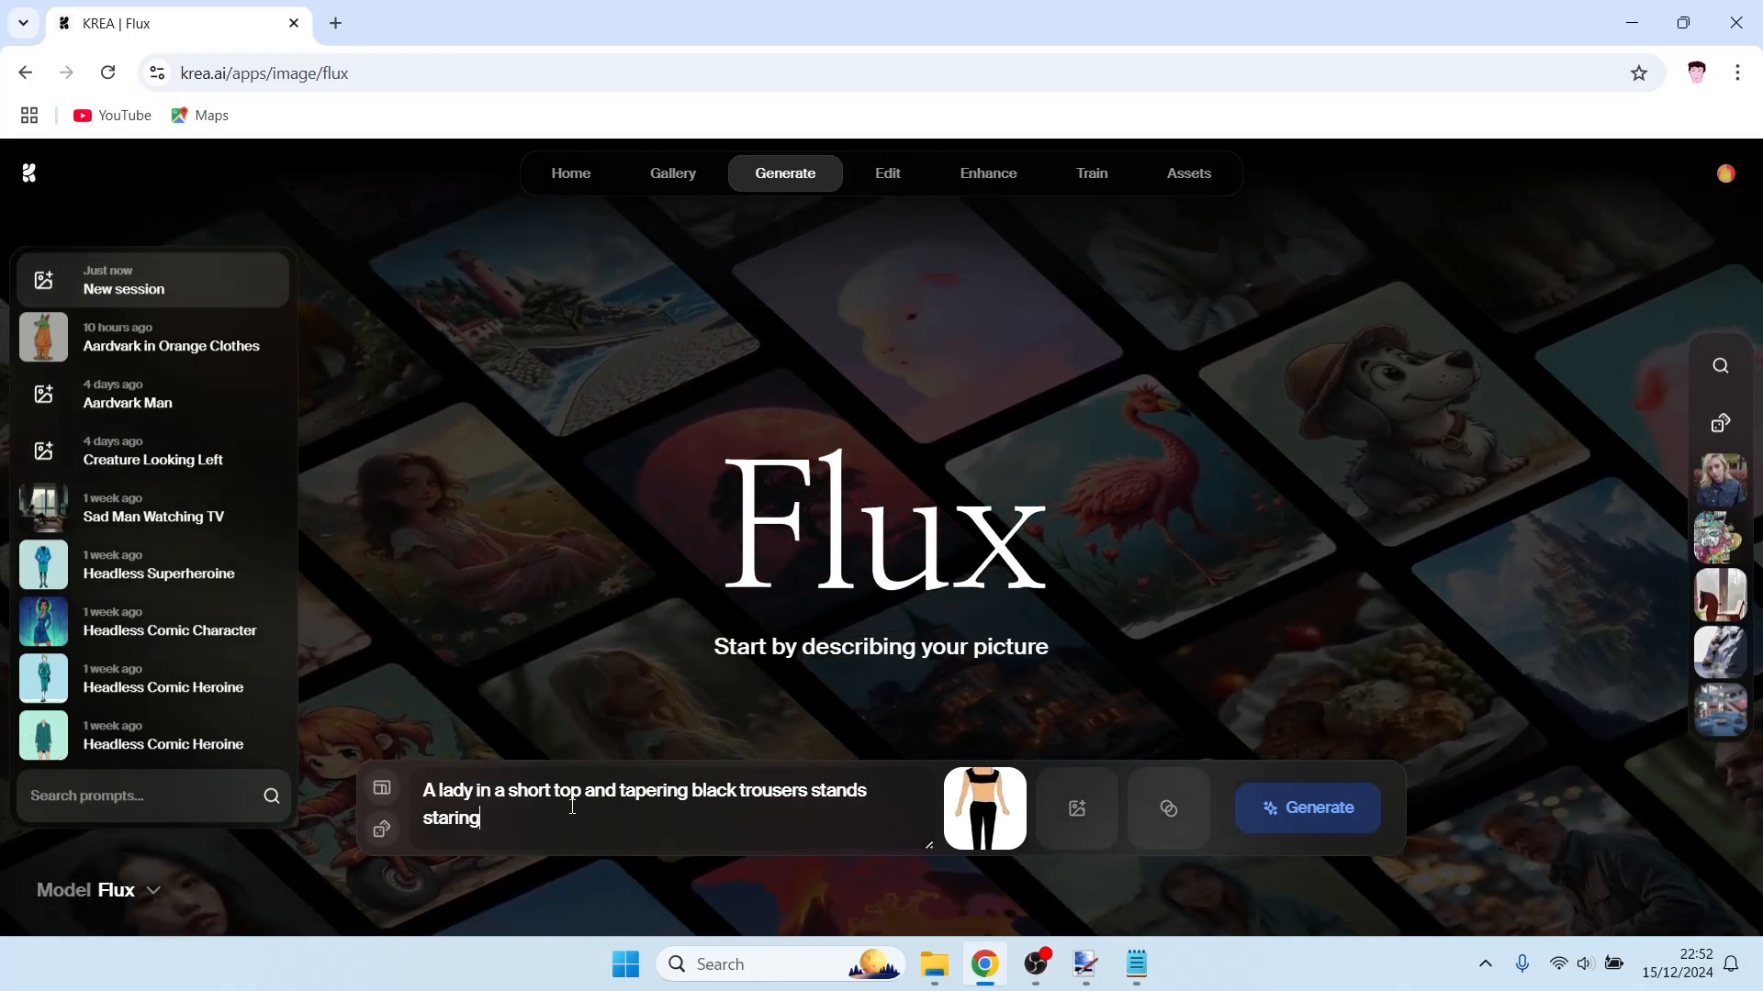
{"action": "key", "text": "ctrl+shift+Left"}
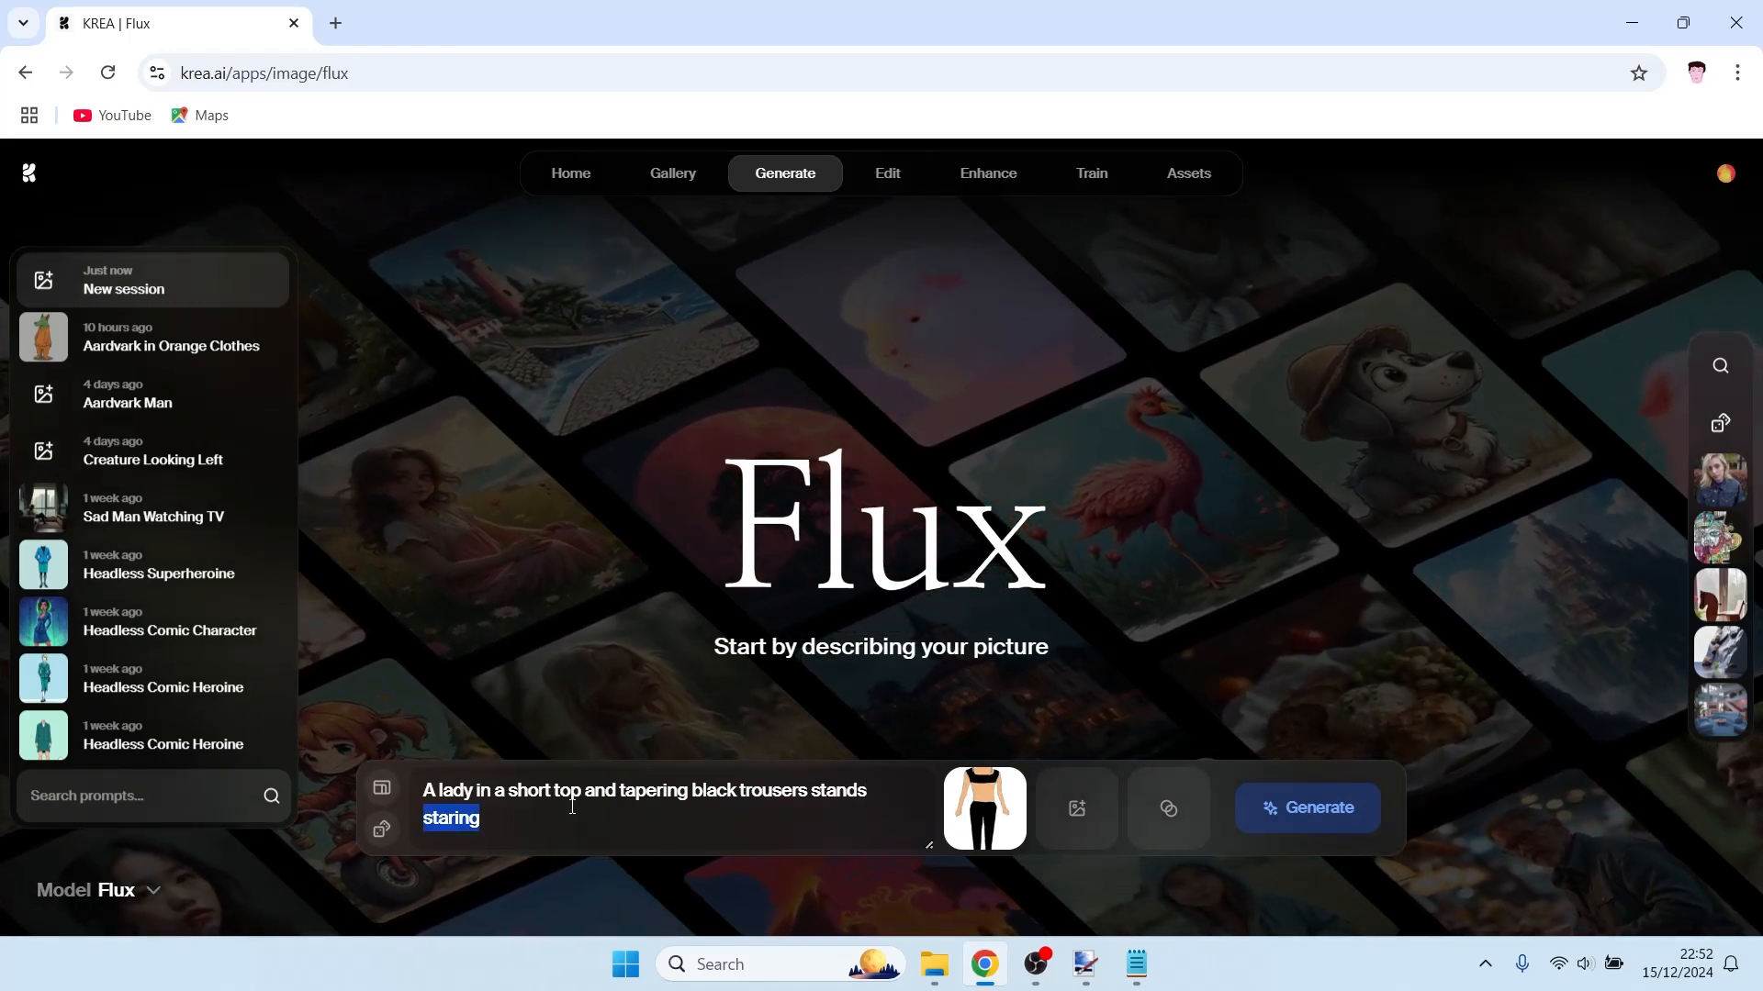
{"action": "key", "text": "BackSpace"}
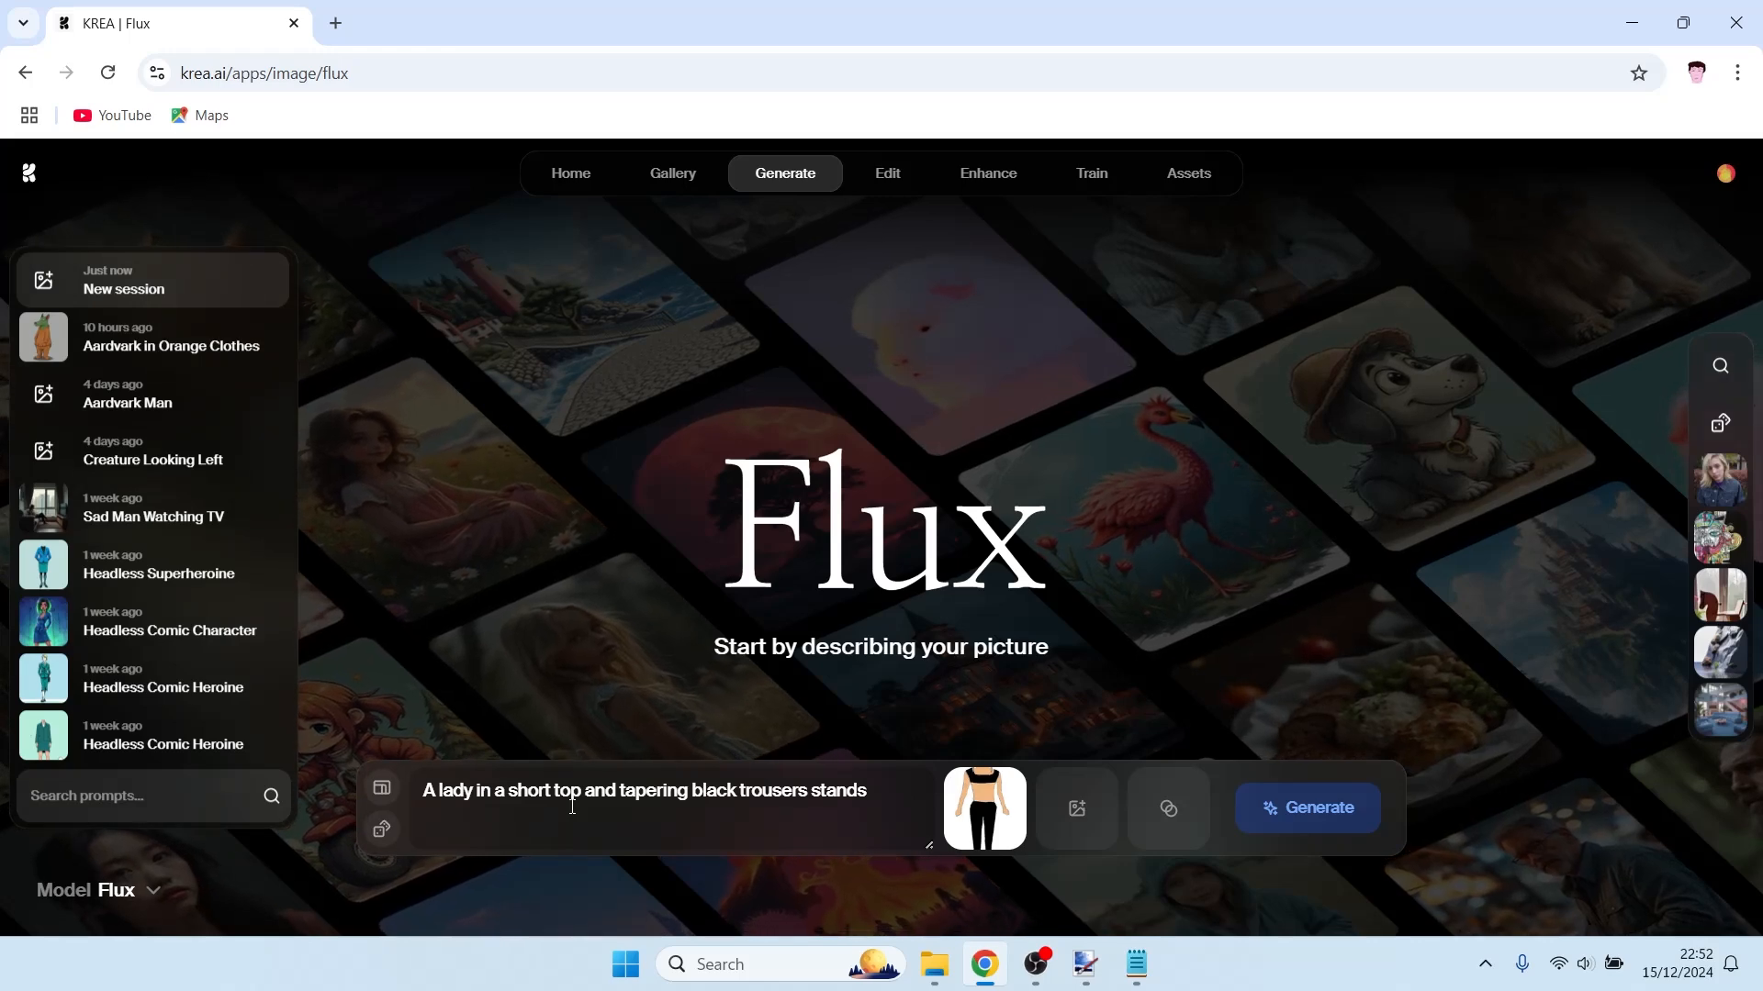
{"action": "type", "text": ". She is faci"}
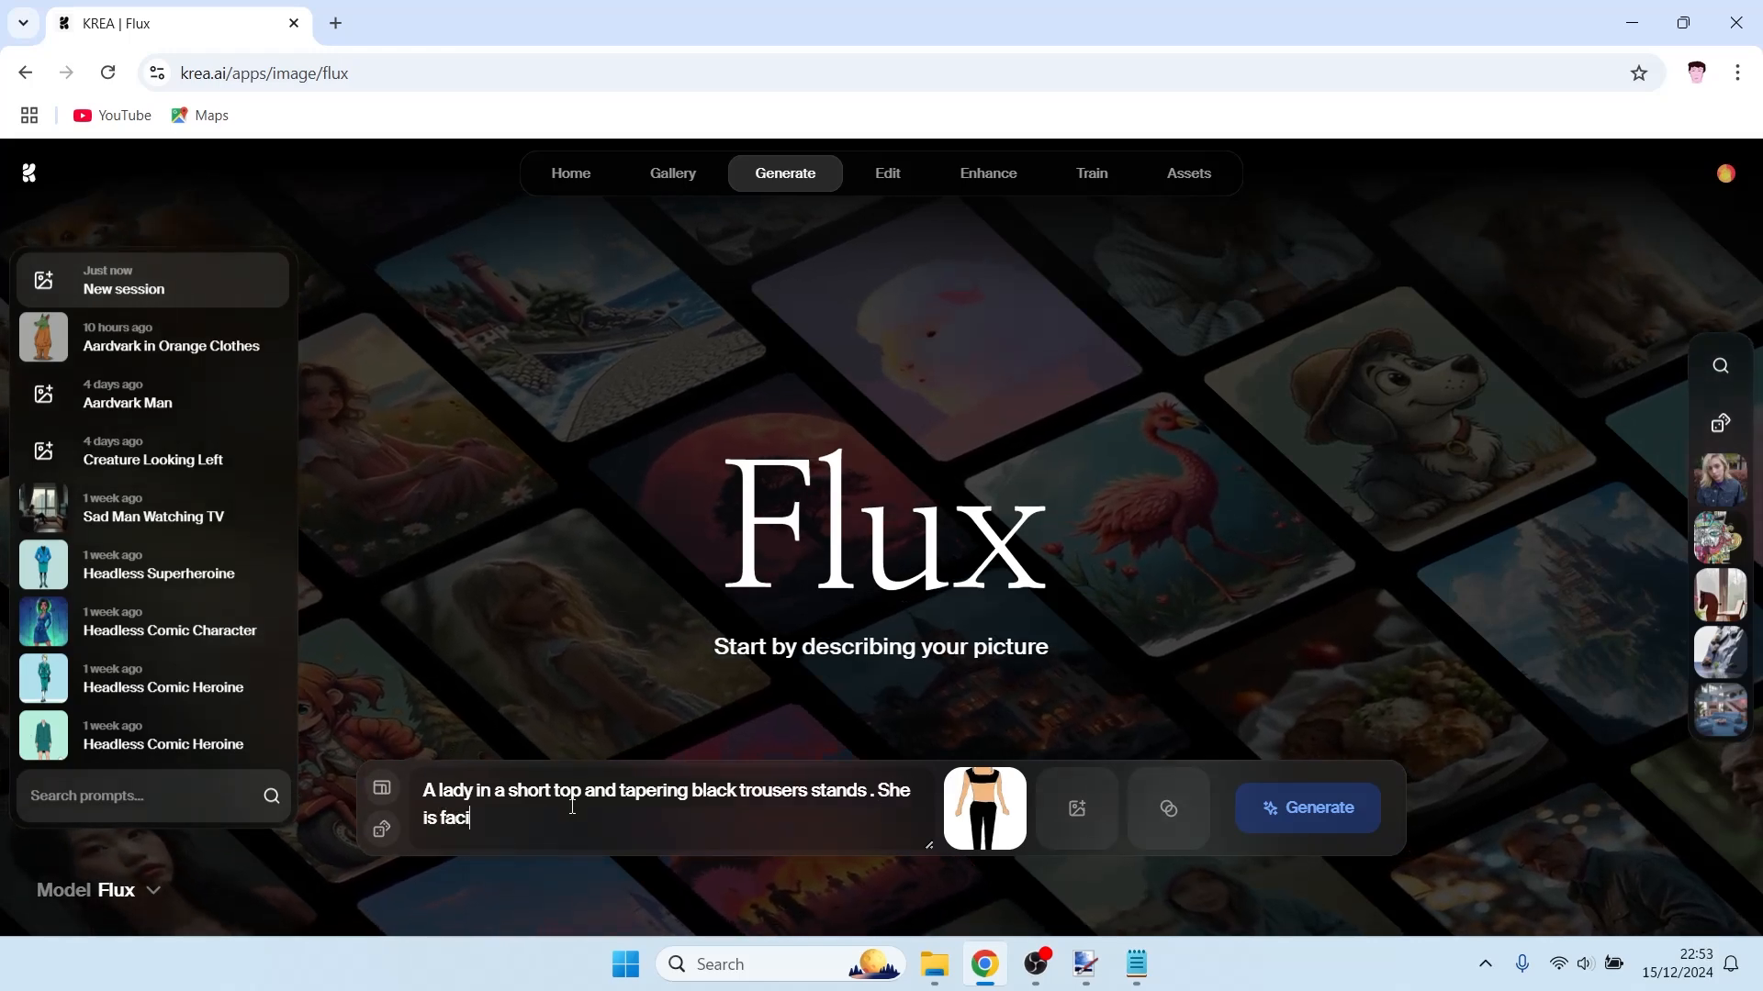
{"action": "type", "text": "ng to the left."}
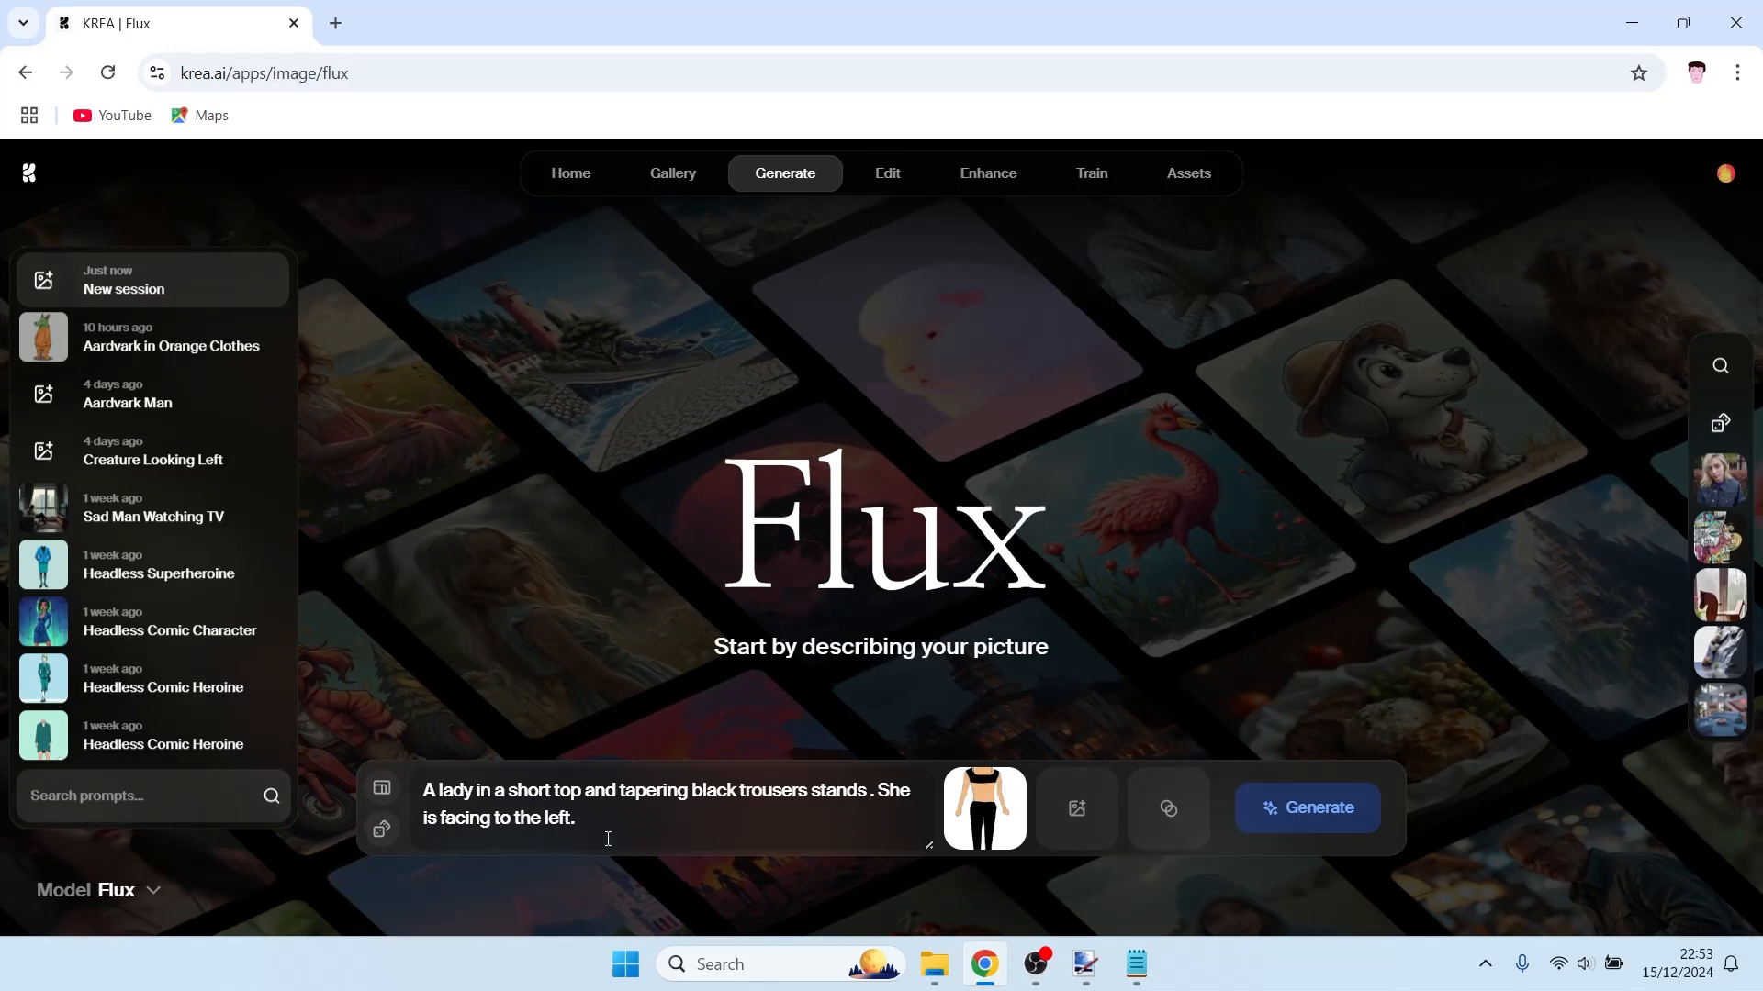
- Fine-tune the image prompt's strength and generate the Flux images
{"action": "mouse_move", "coordinate": [992, 775]}
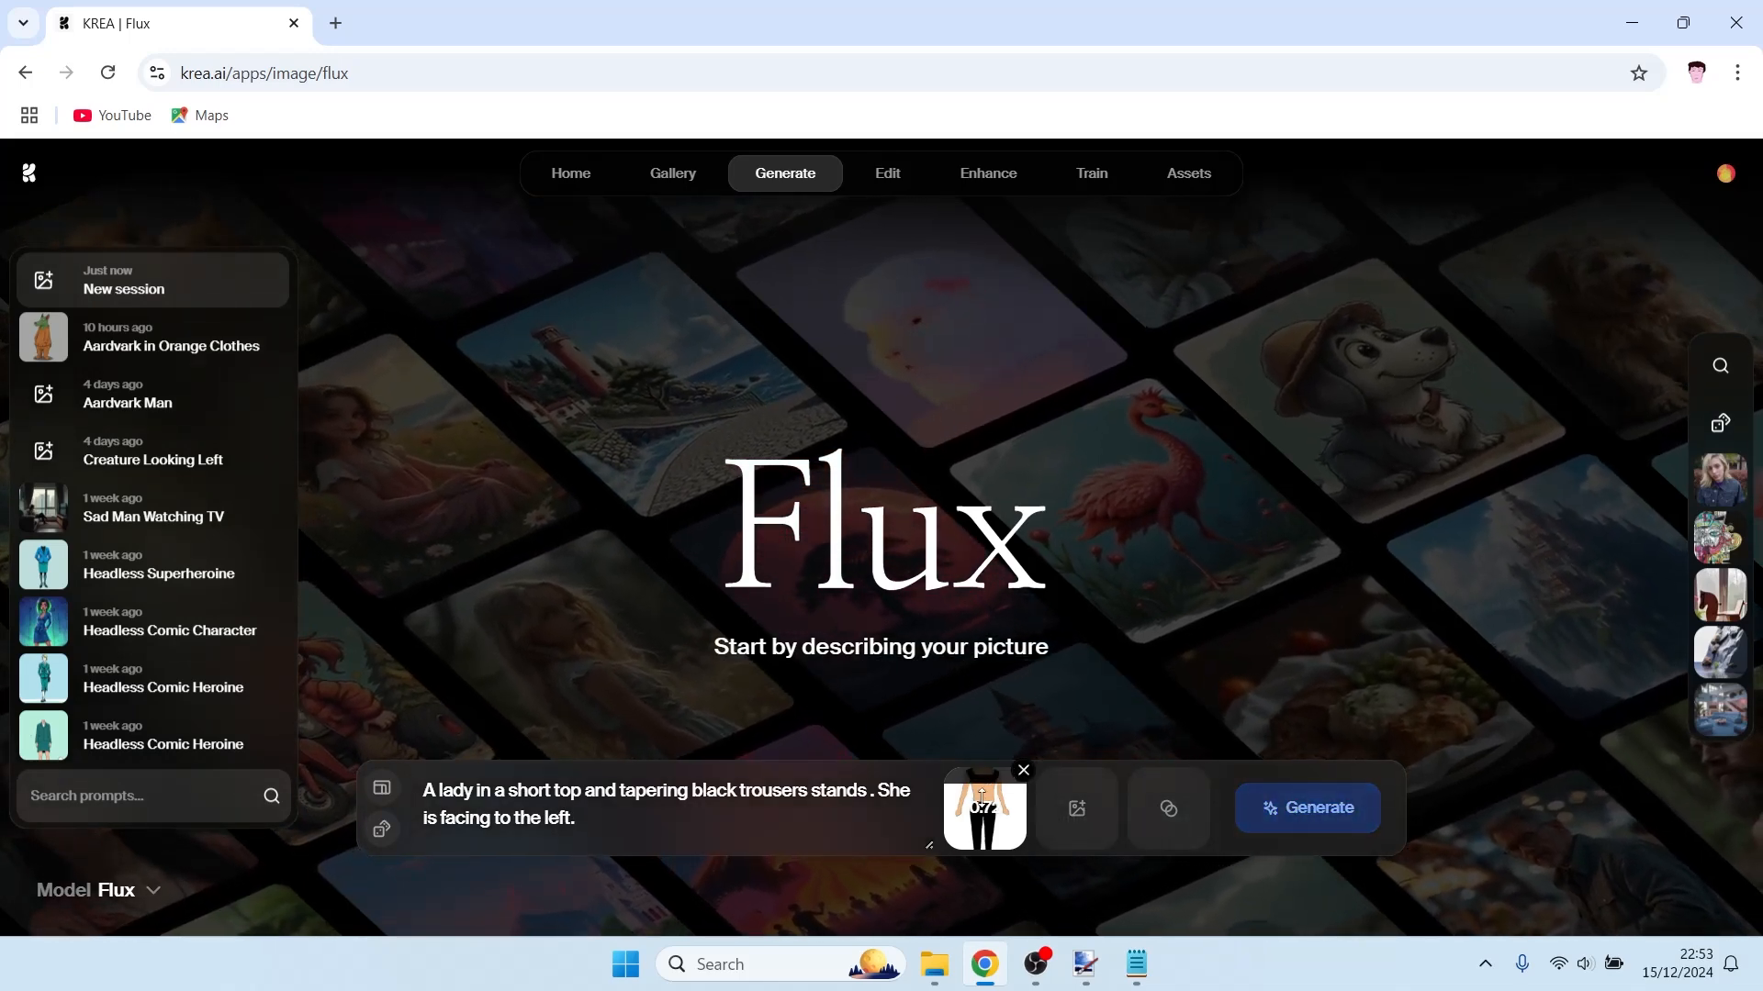
{"action": "mouse_move", "coordinate": [986, 769]}
{"action": "left_mouse_down"}
{"action": "mouse_move", "coordinate": [982, 827]}
{"action": "mouse_move", "coordinate": [975, 766]}
{"action": "left_mouse_up"}
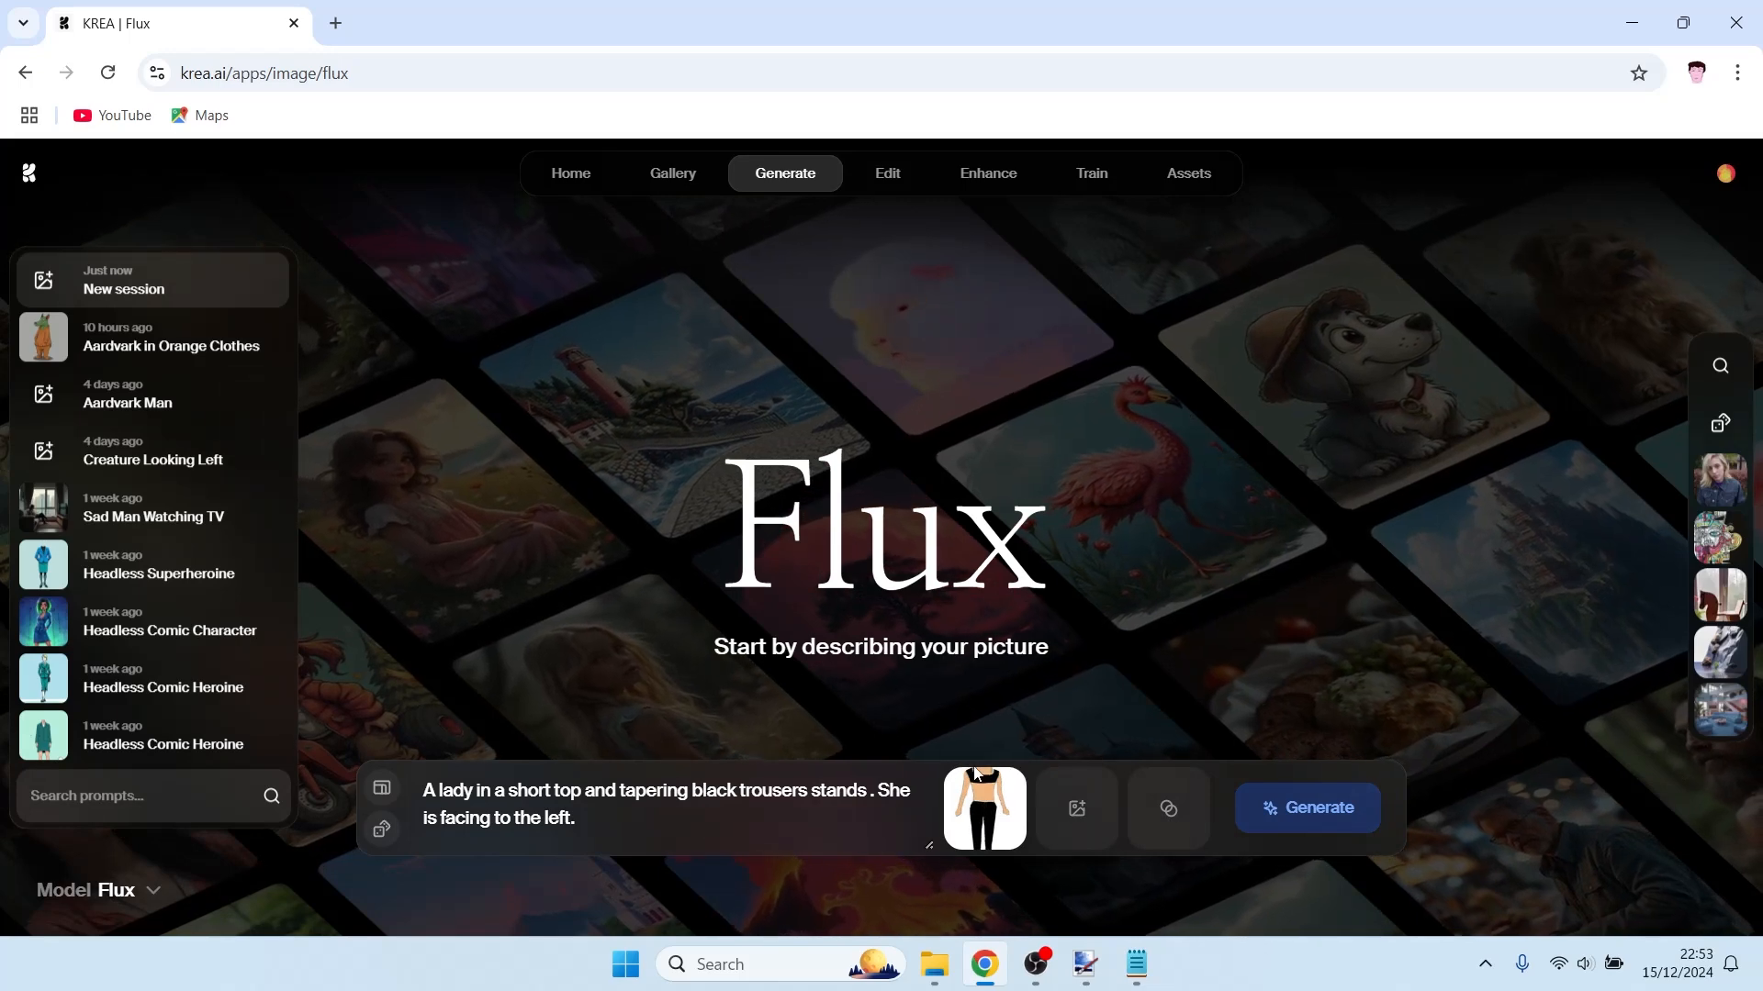
{"action": "left_click", "coordinate": [1311, 807]}
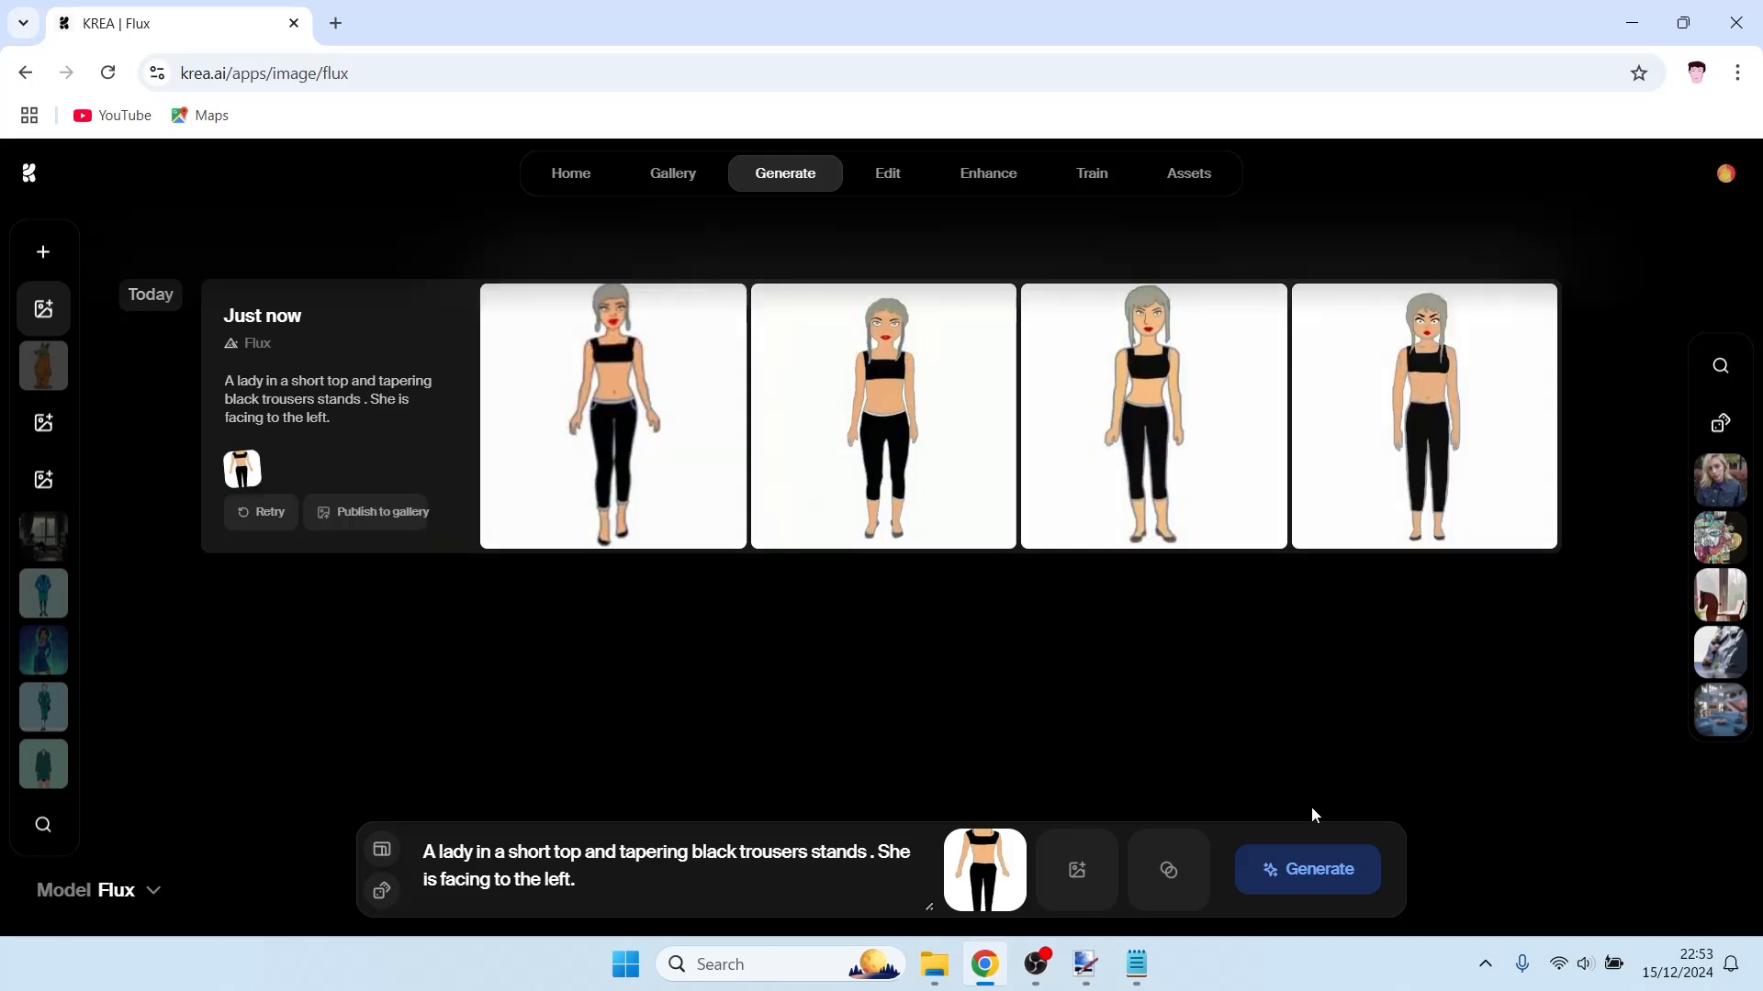
- View the first and second generated images of the lady enlarged to check her pose and facing direction
{"action": "left_click", "coordinate": [617, 420]}
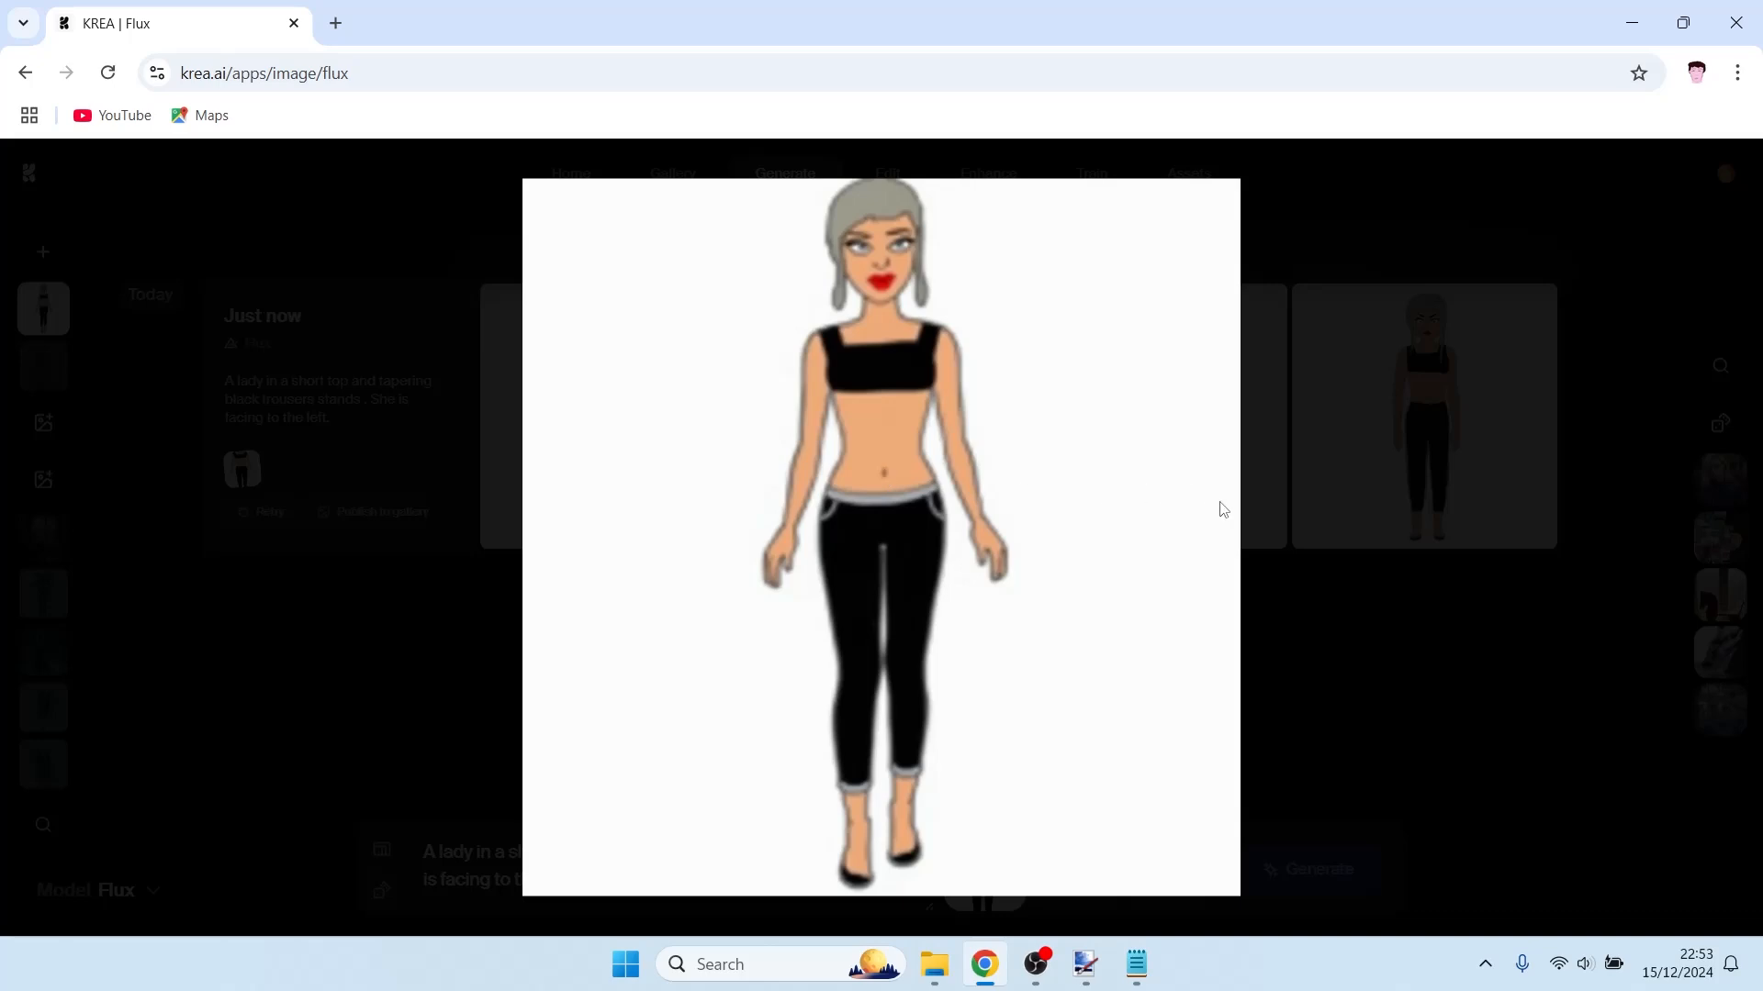
{"action": "left_click", "coordinate": [1304, 537]}
{"action": "left_click", "coordinate": [869, 424]}
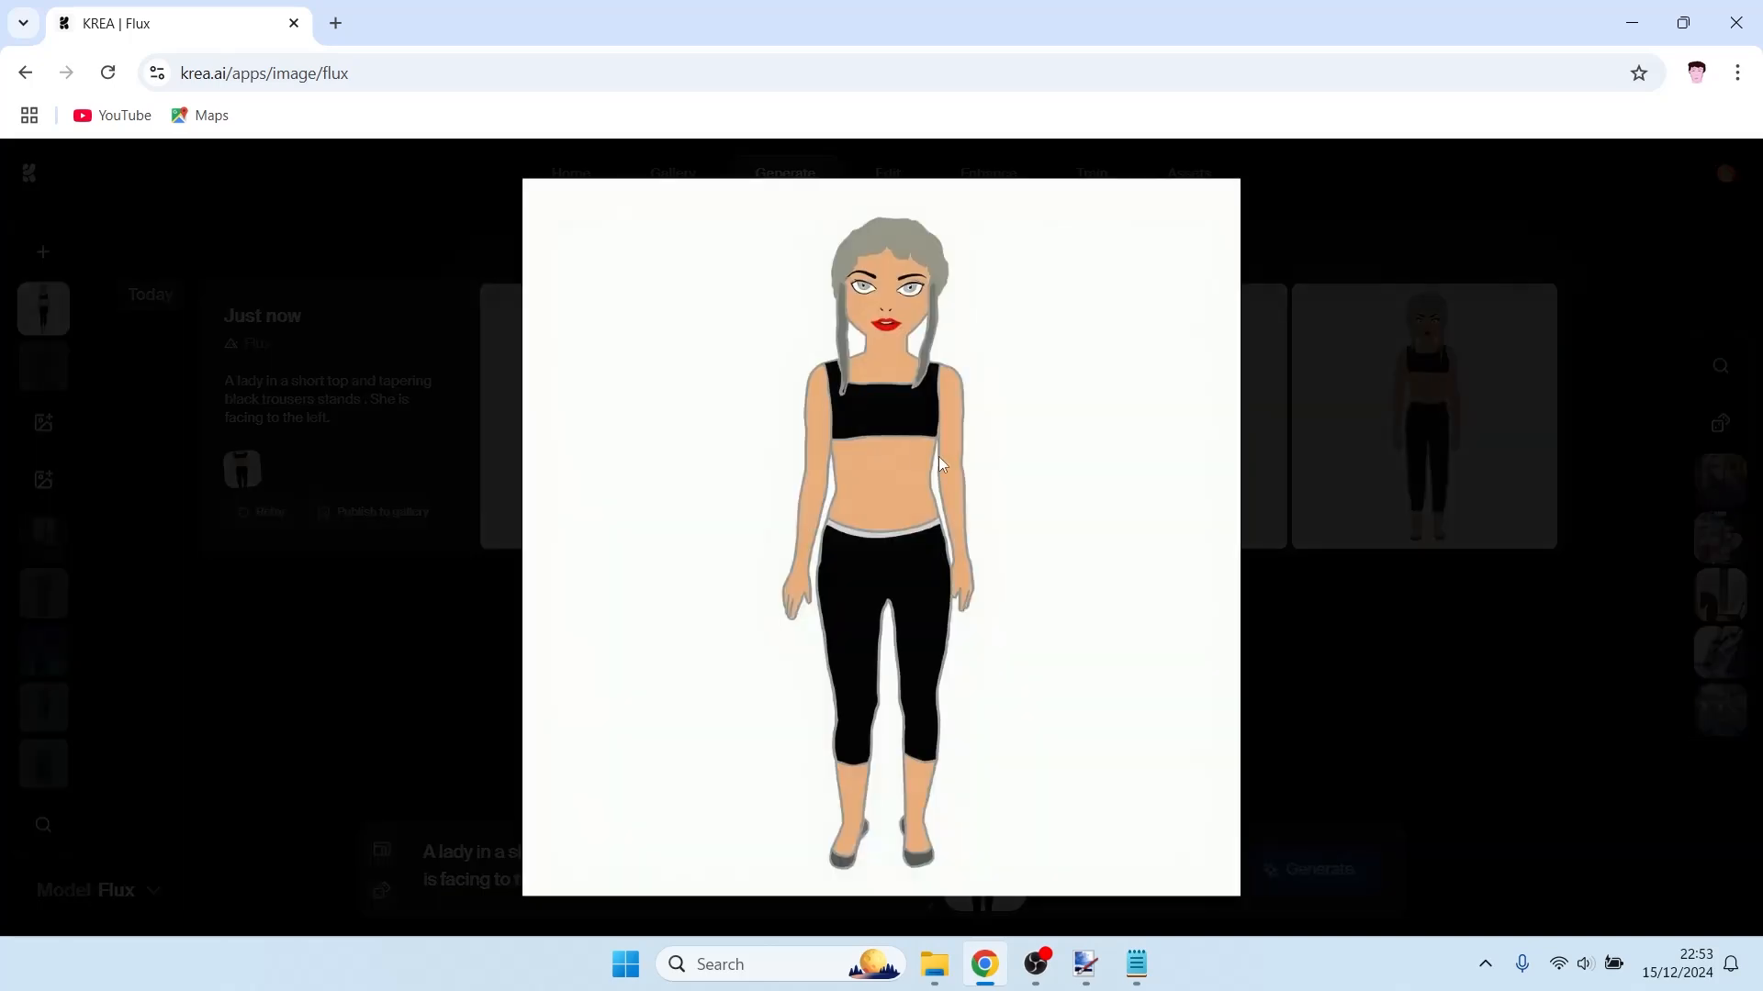
- View the third and fourth generated images of the lady enlarged to check which way she faces
{"action": "left_click", "coordinate": [1304, 661]}
{"action": "left_click", "coordinate": [1129, 487]}
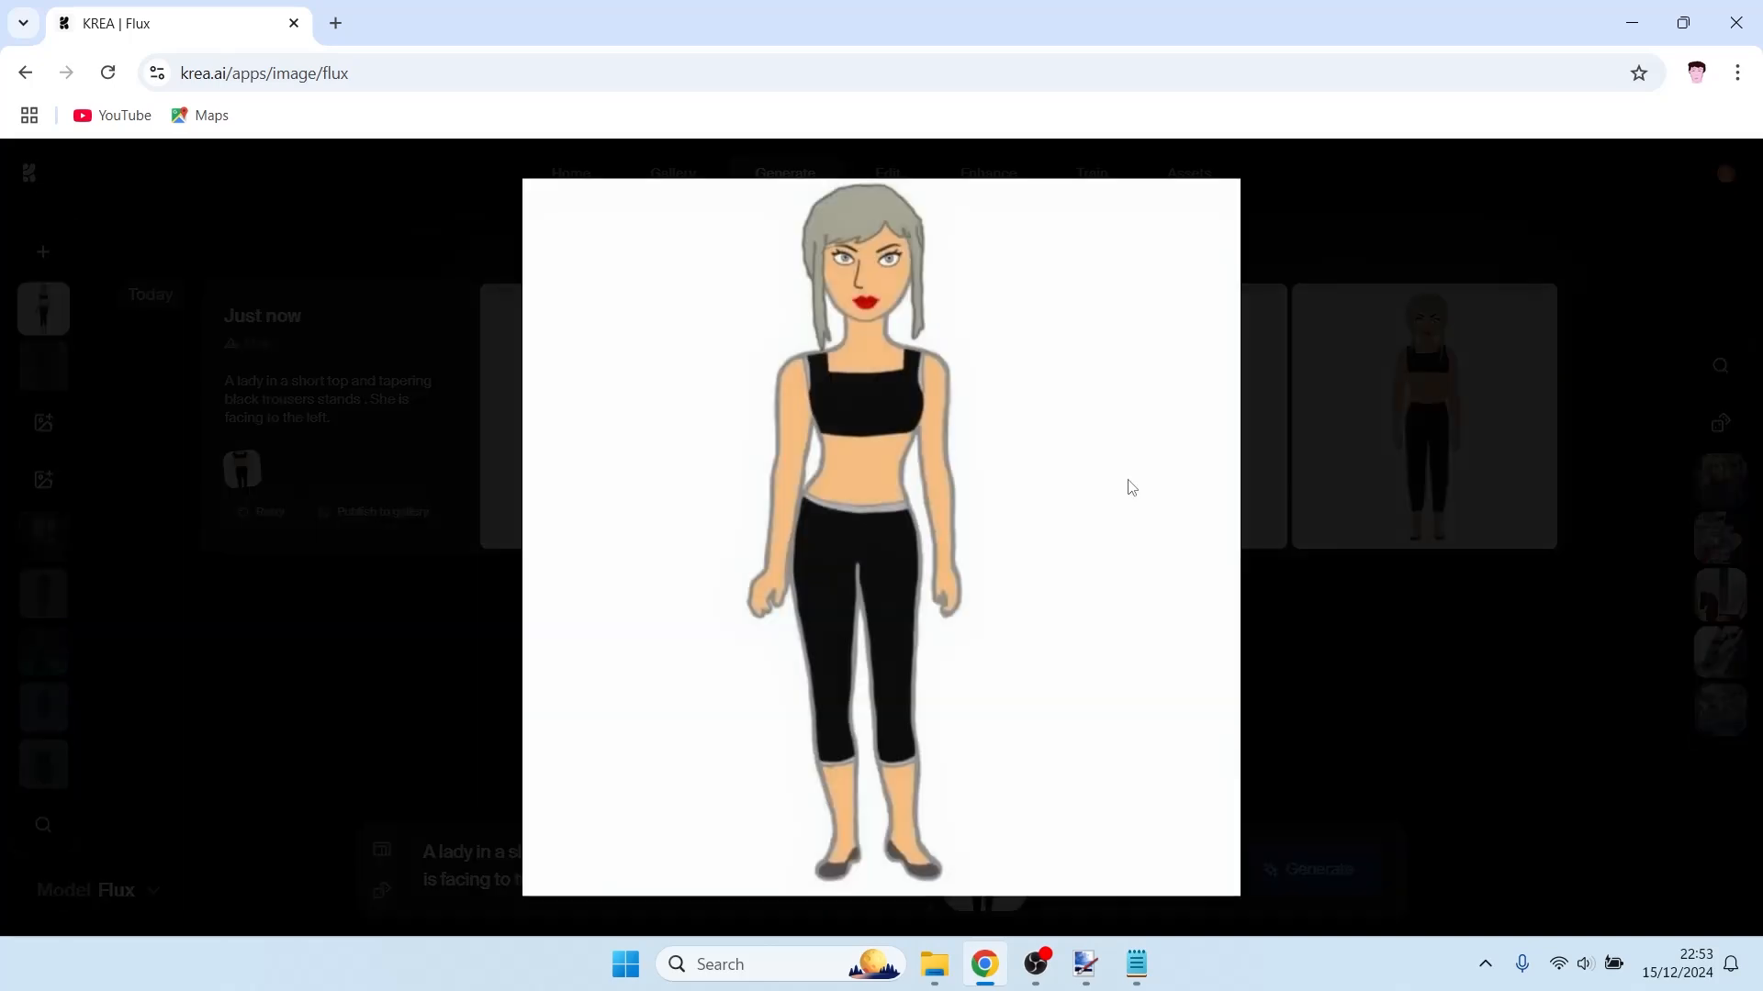
{"action": "left_click", "coordinate": [1374, 661]}
{"action": "left_click", "coordinate": [1377, 448]}
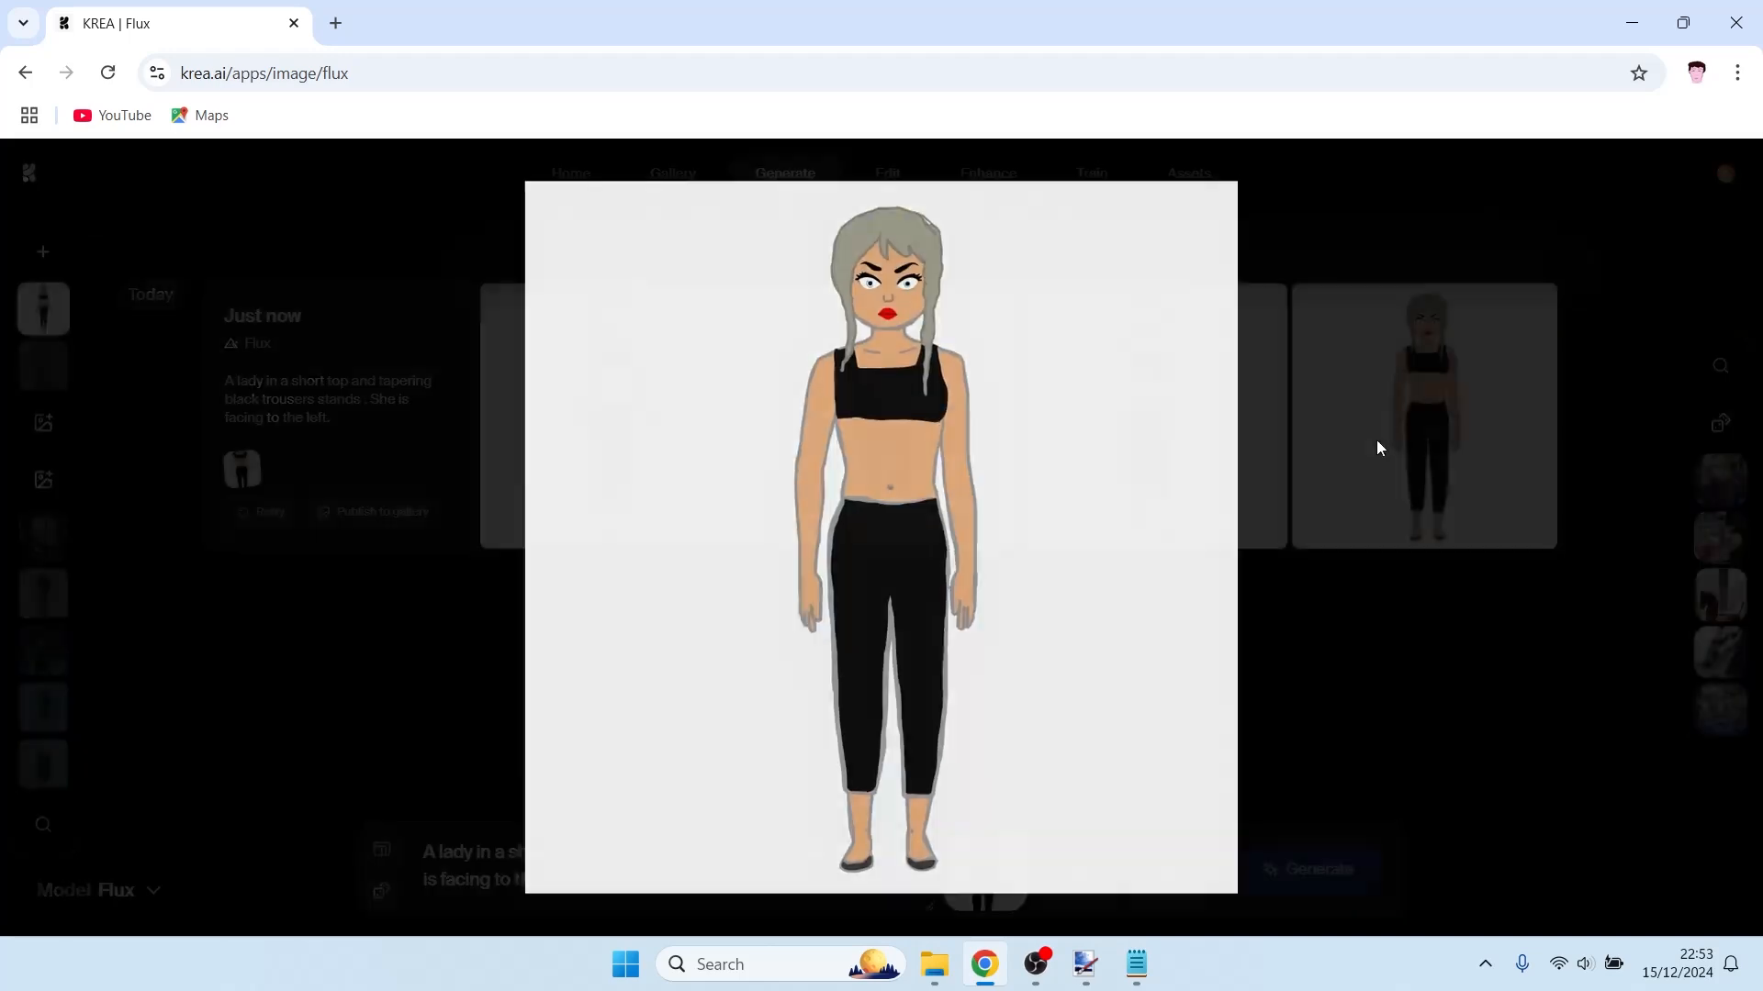
{"action": "left_click", "coordinate": [1391, 640]}
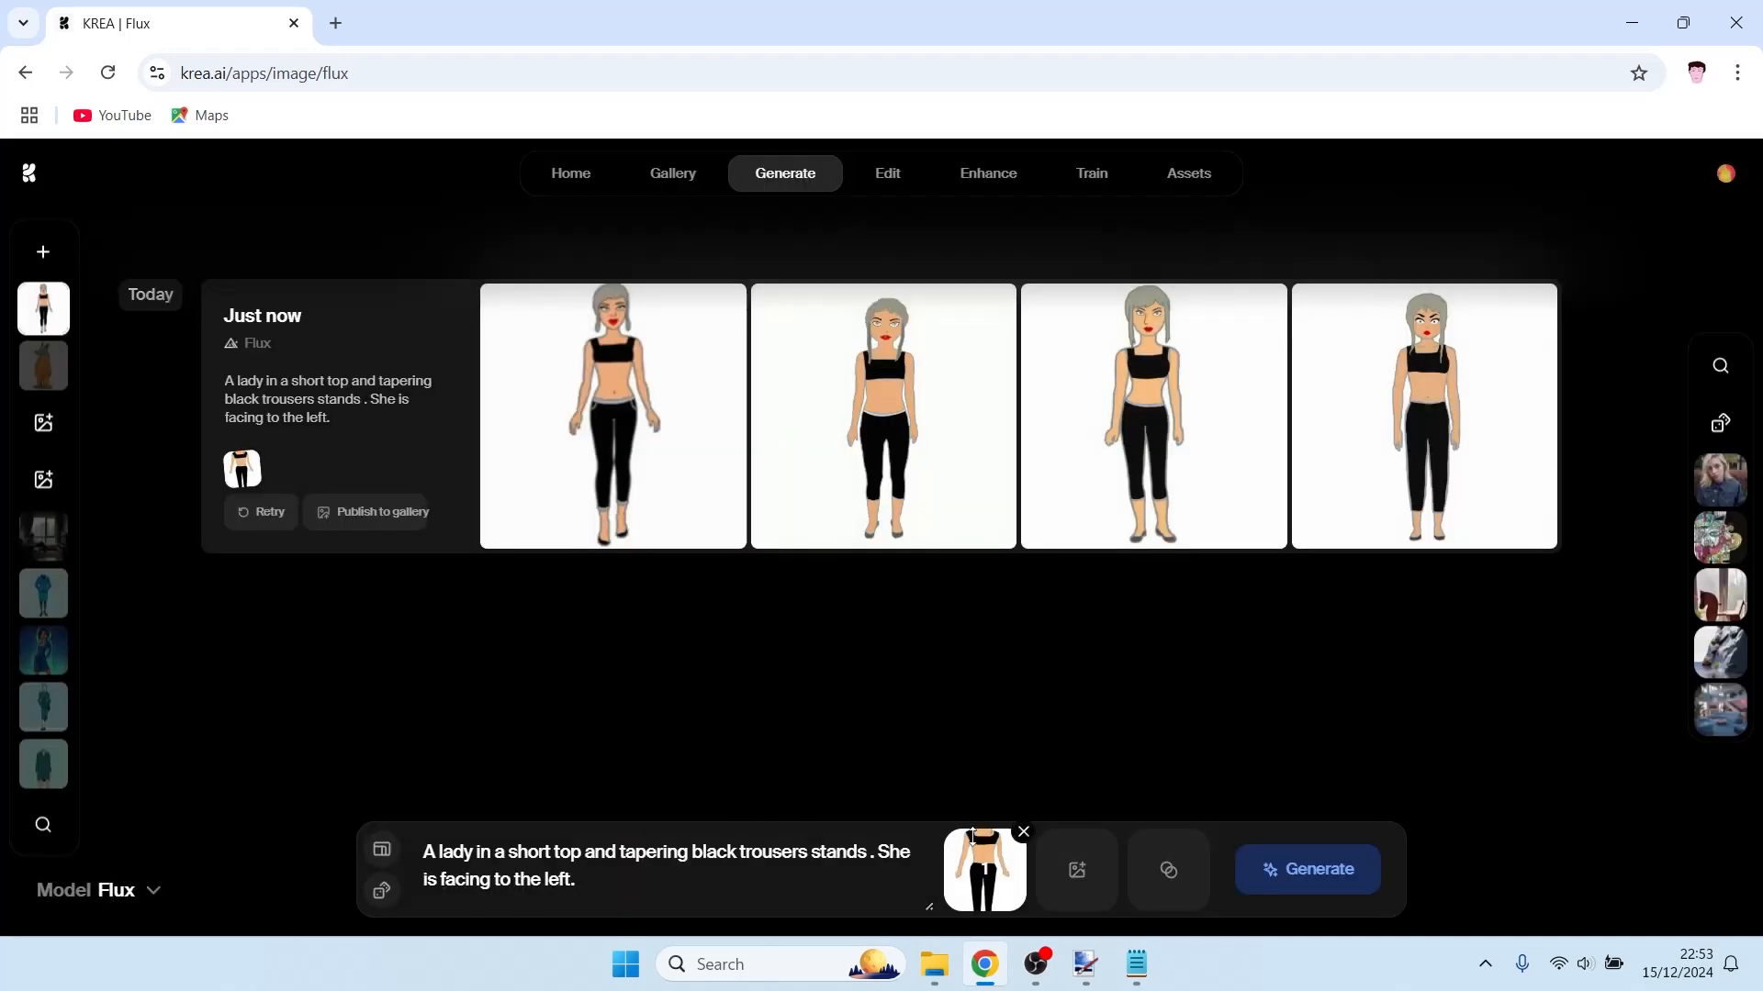
- Lower the Example 025.png image prompt's strength to 0.49 and generate a new set of images
{"action": "left_click_drag", "start_coordinate": [973, 840], "coordinate": [973, 872]}
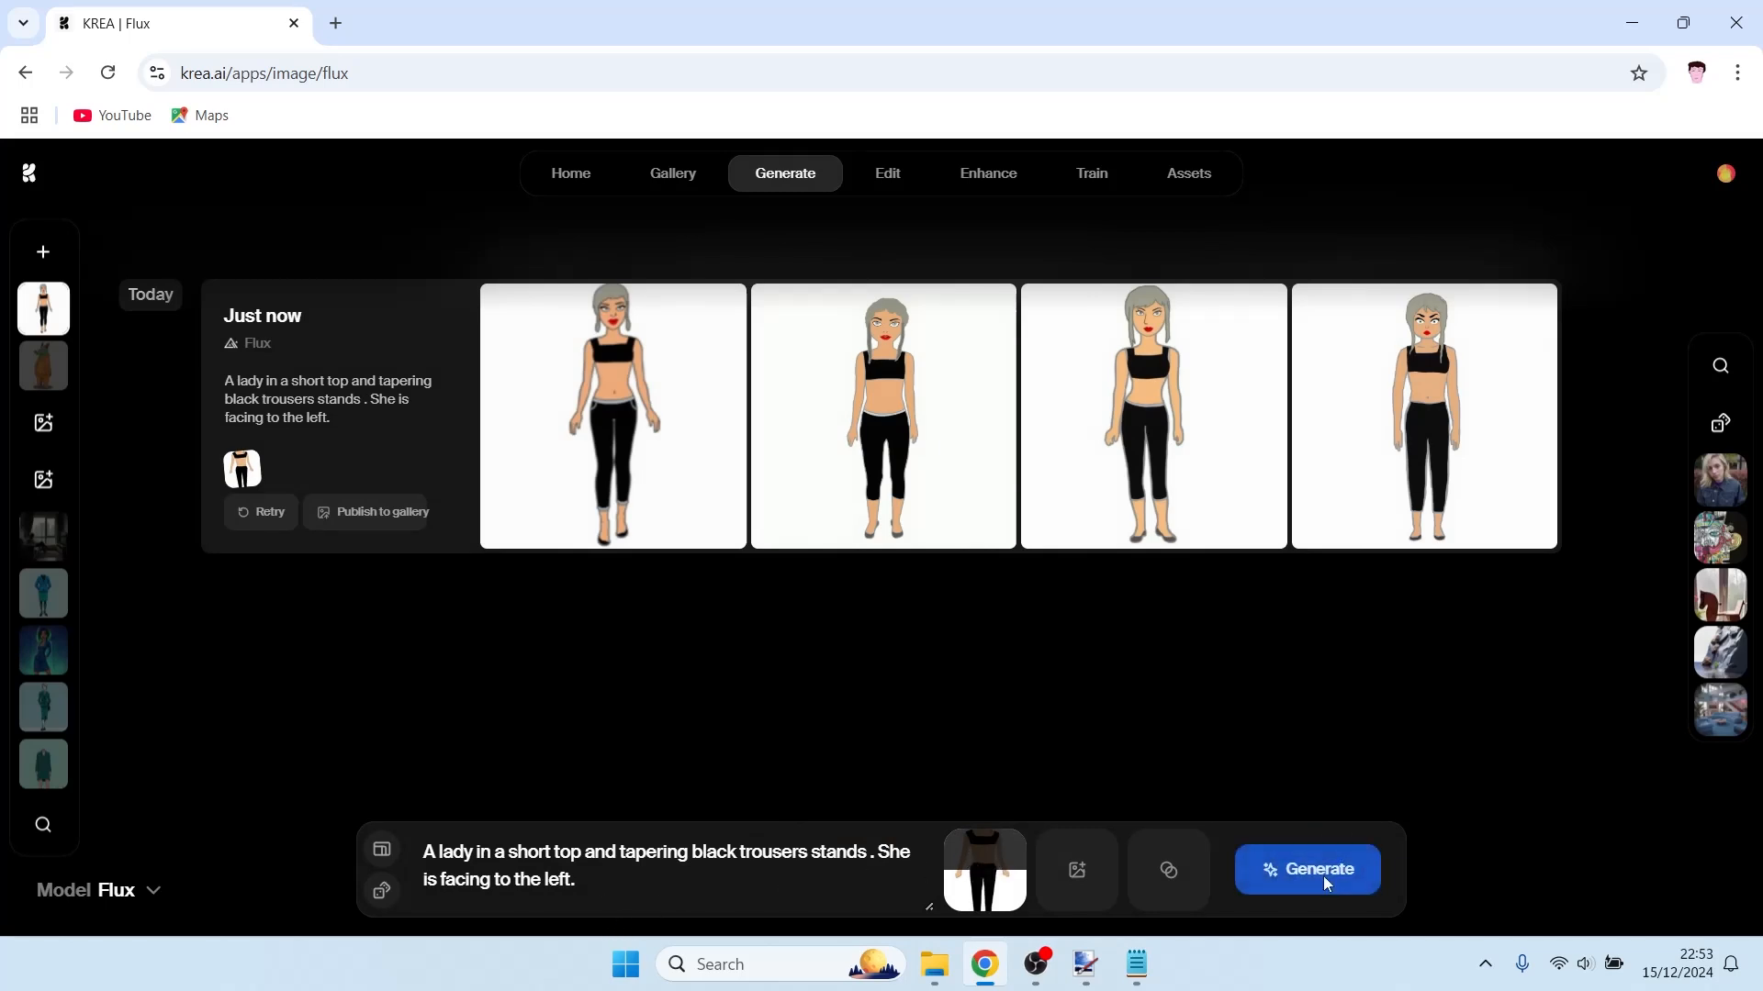
{"action": "left_click", "coordinate": [1324, 875]}
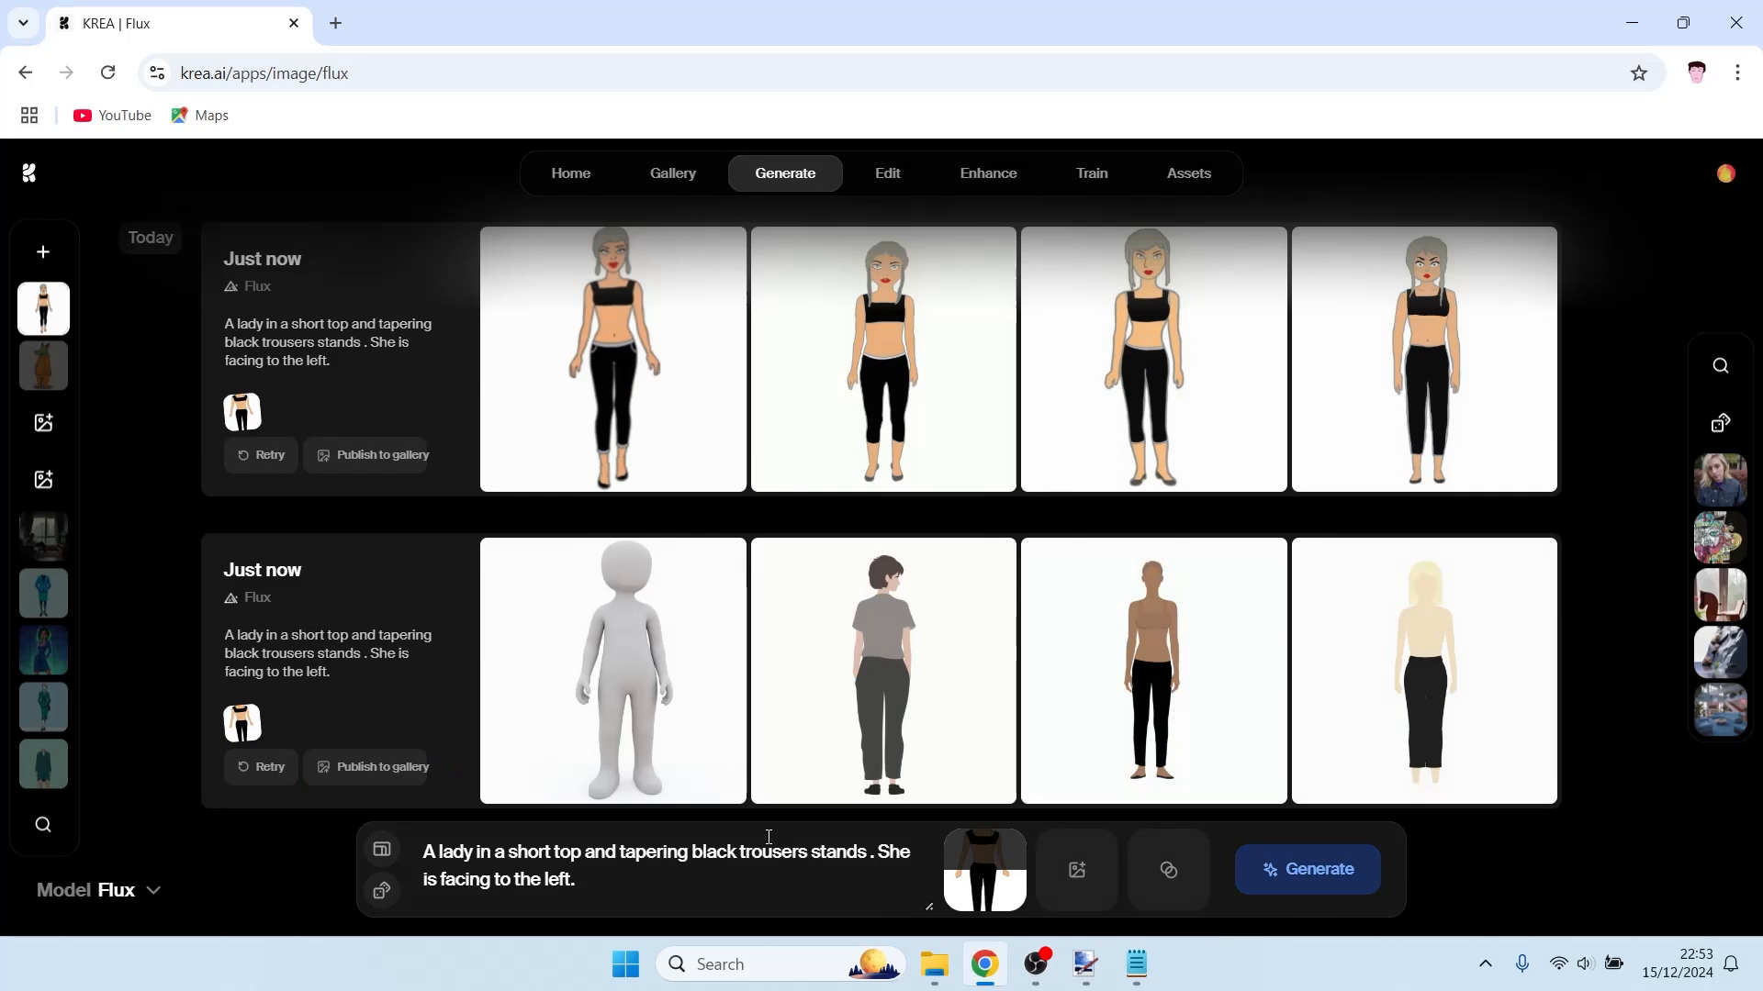
- Raise the image prompt's strength above 0.49 and generate another set of images from the same prompt
{"action": "mouse_move", "coordinate": [992, 862]}
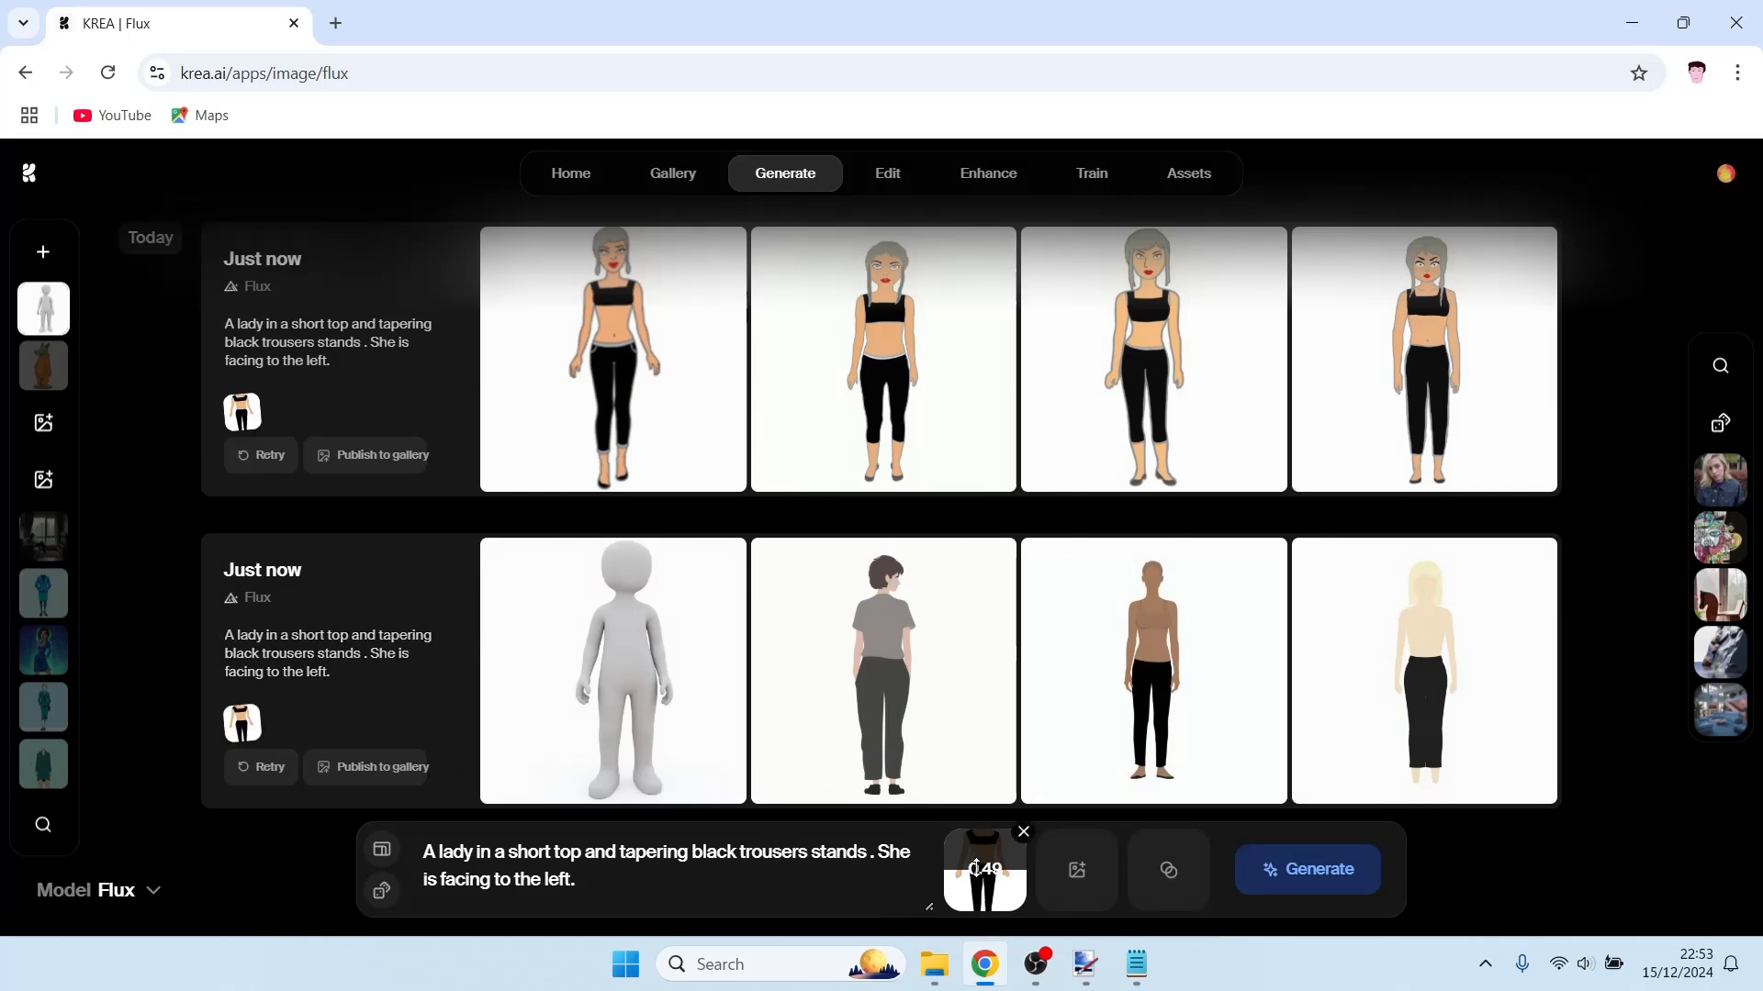
{"action": "left_click_drag", "start_coordinate": [992, 863], "coordinate": [1008, 852]}
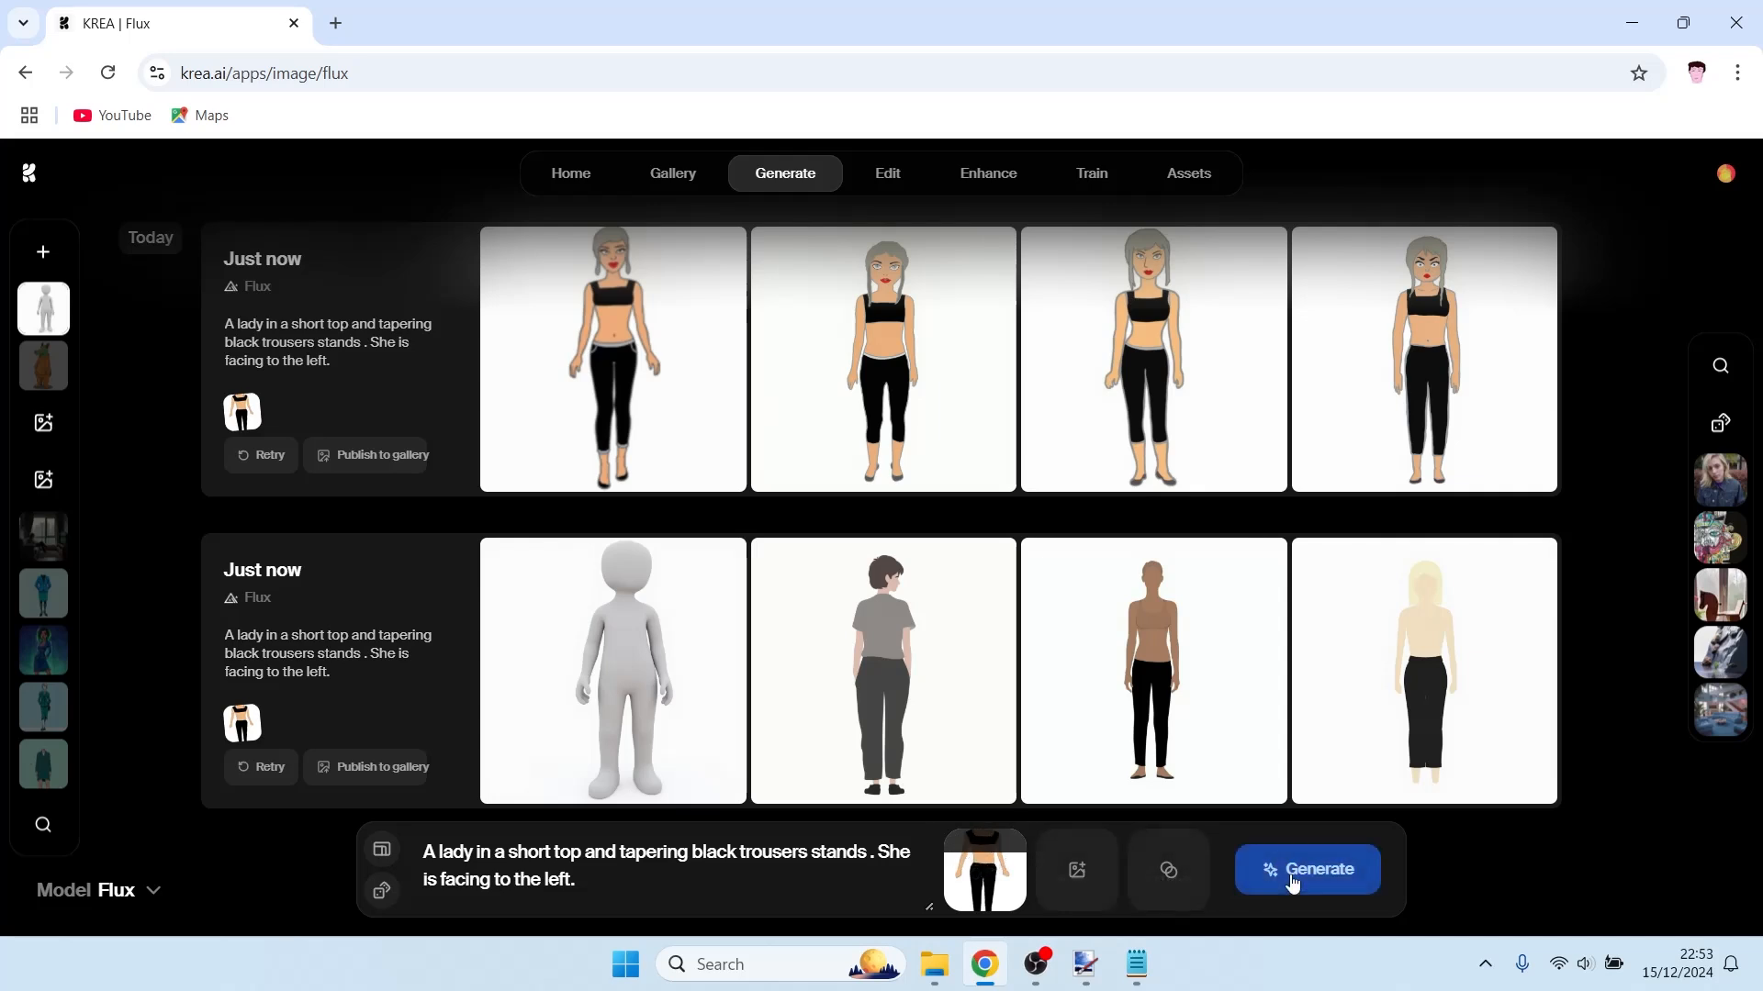
{"action": "left_click", "coordinate": [1290, 874]}
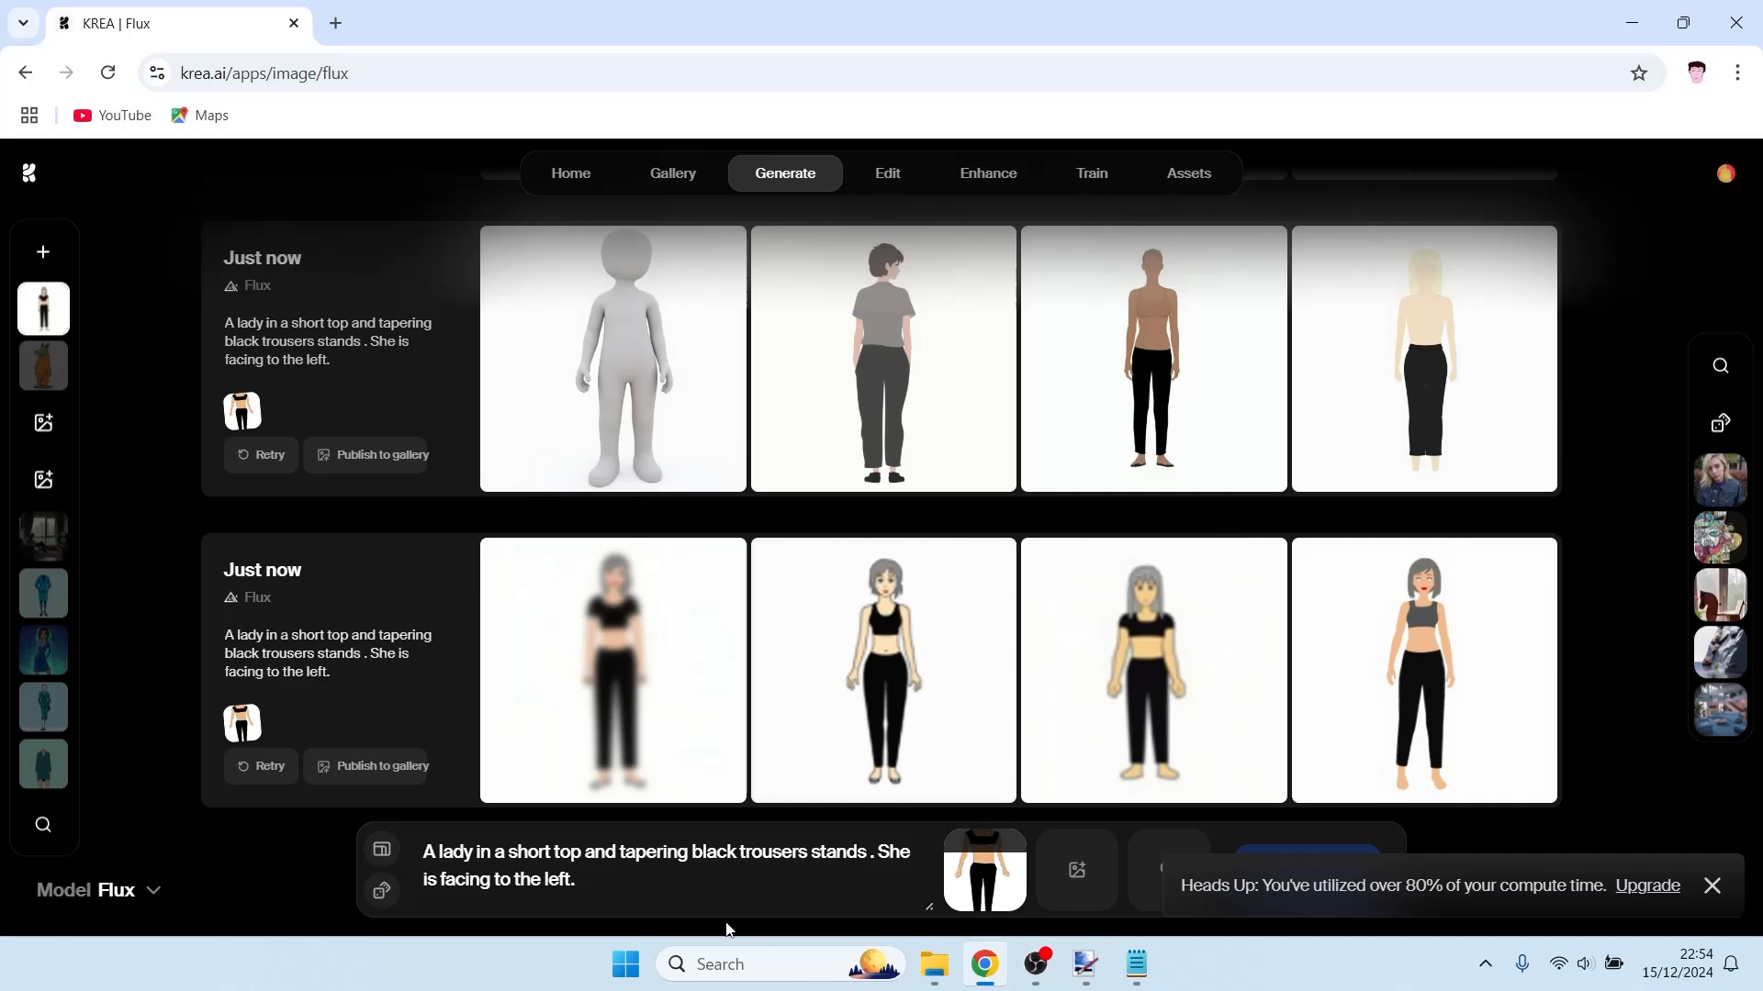
{"action": "left_click", "coordinate": [682, 887]}
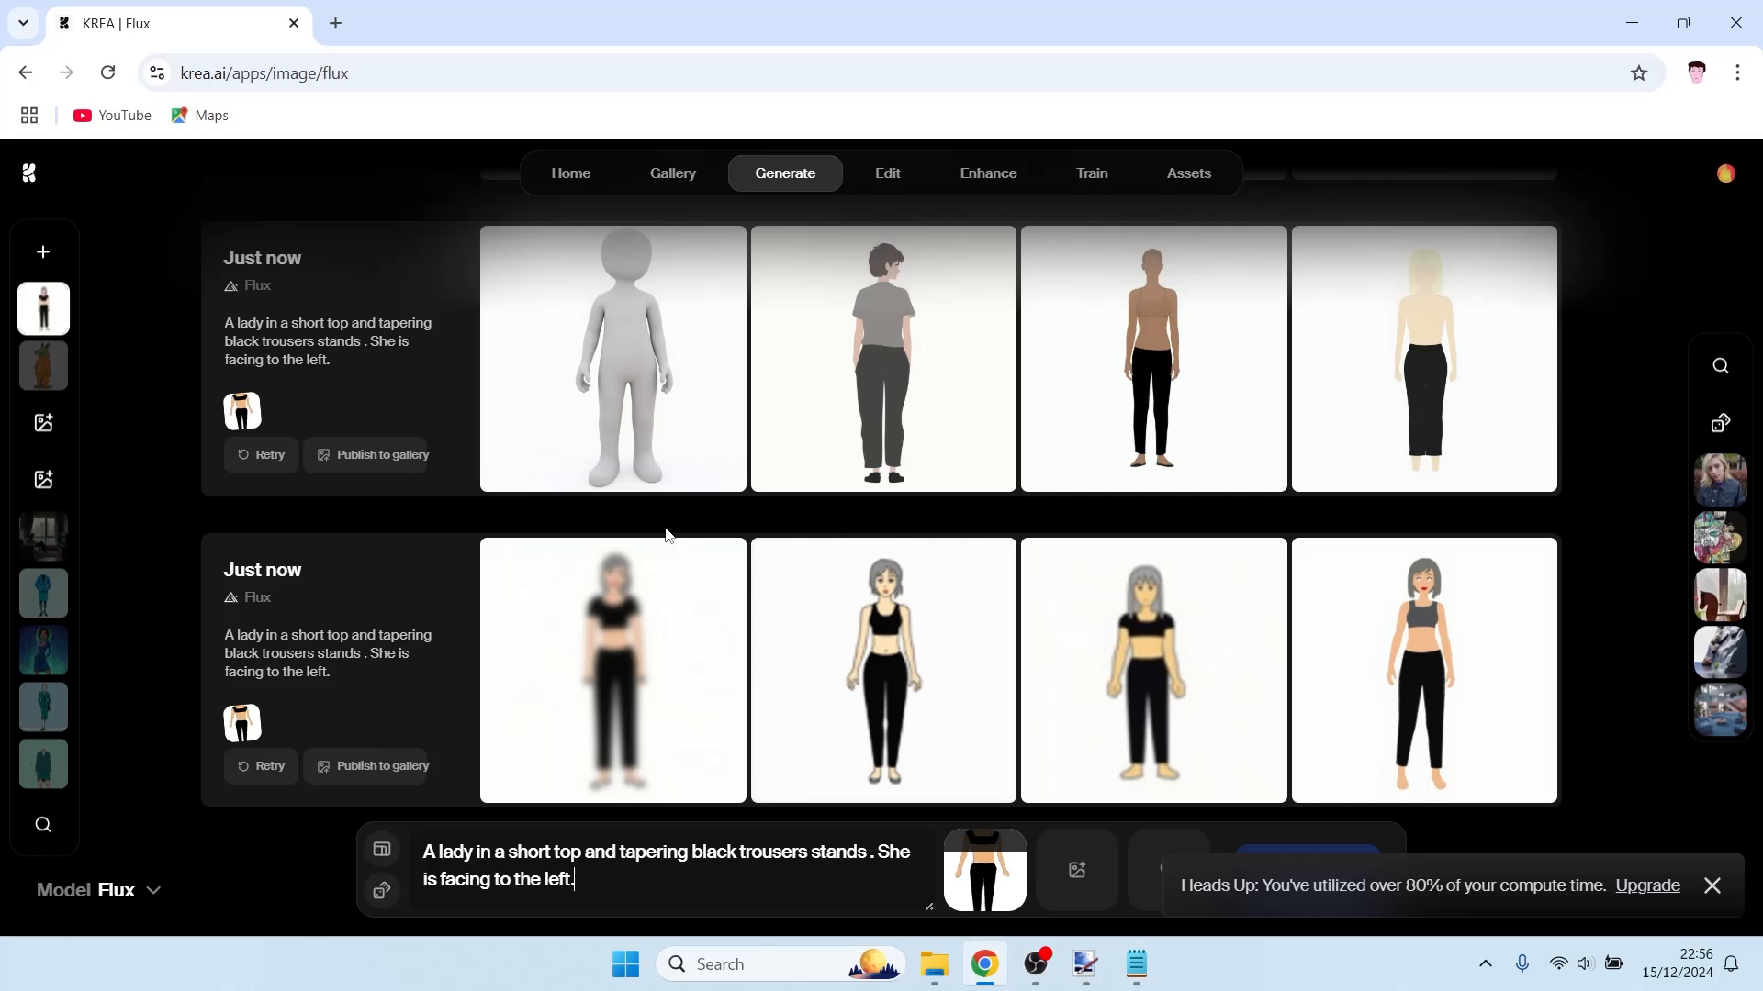
- Switch to Paint.NET and open the recent file Side Female 025.png
{"action": "left_click", "coordinate": [1088, 979]}
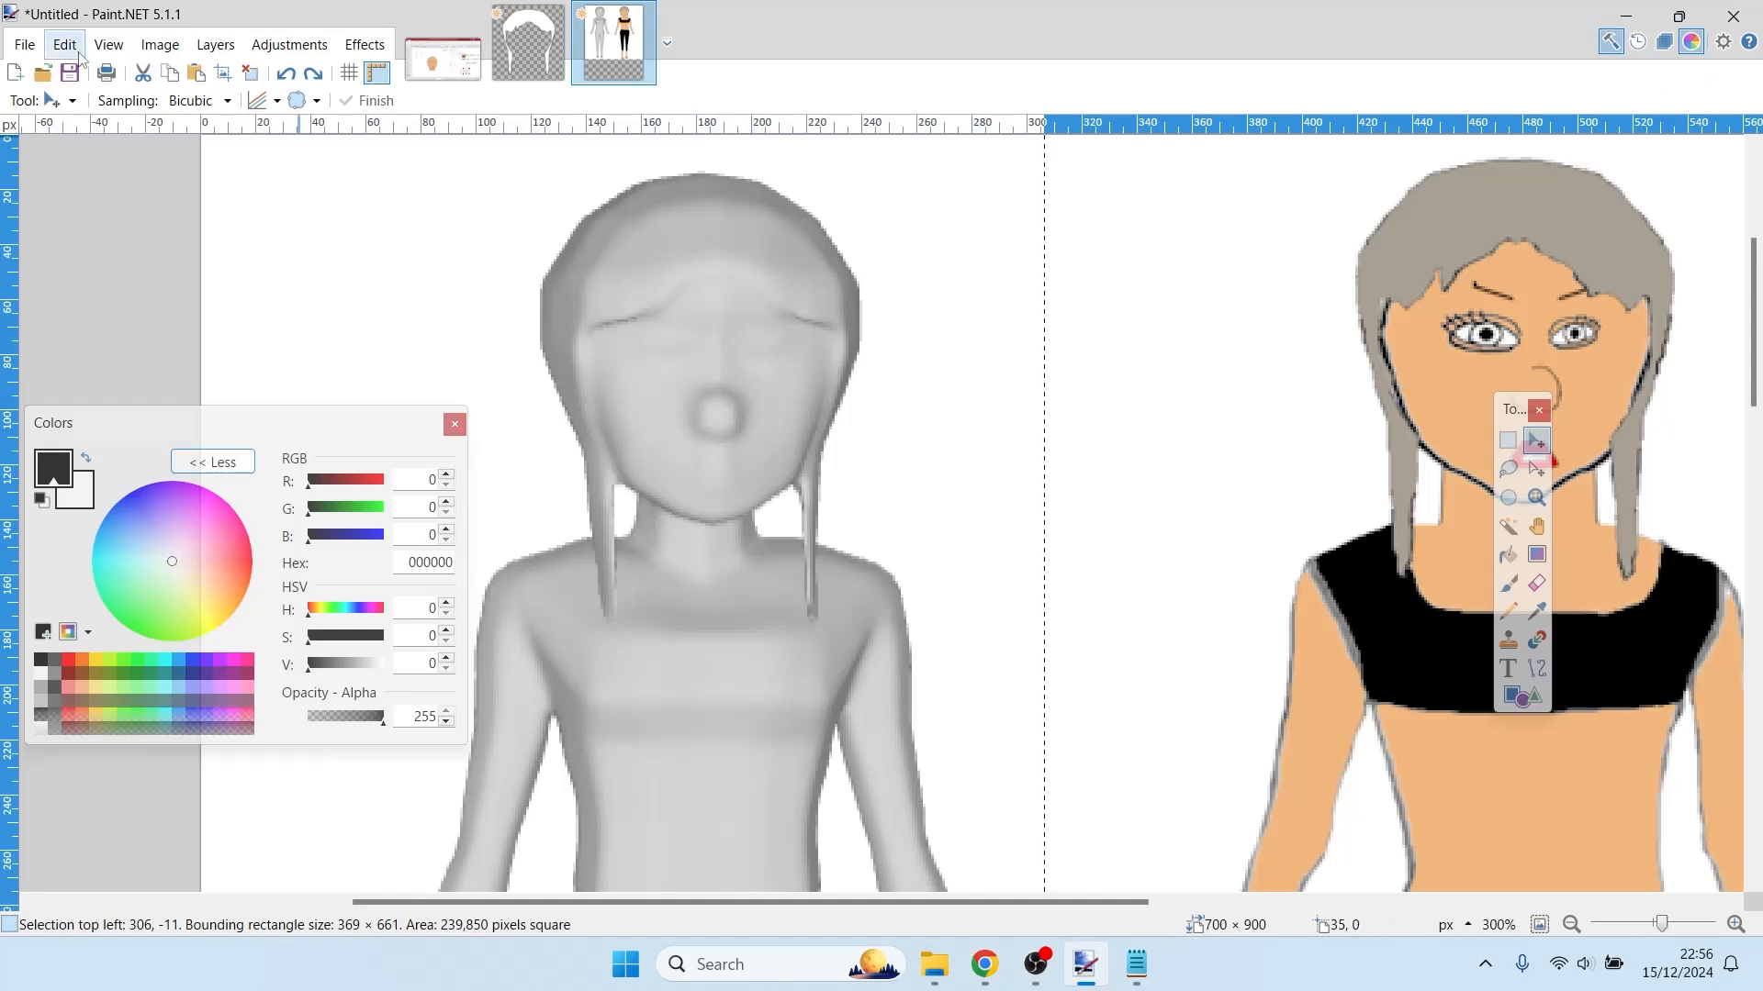
{"action": "left_click", "coordinate": [25, 45]}
{"action": "mouse_move", "coordinate": [120, 132]}
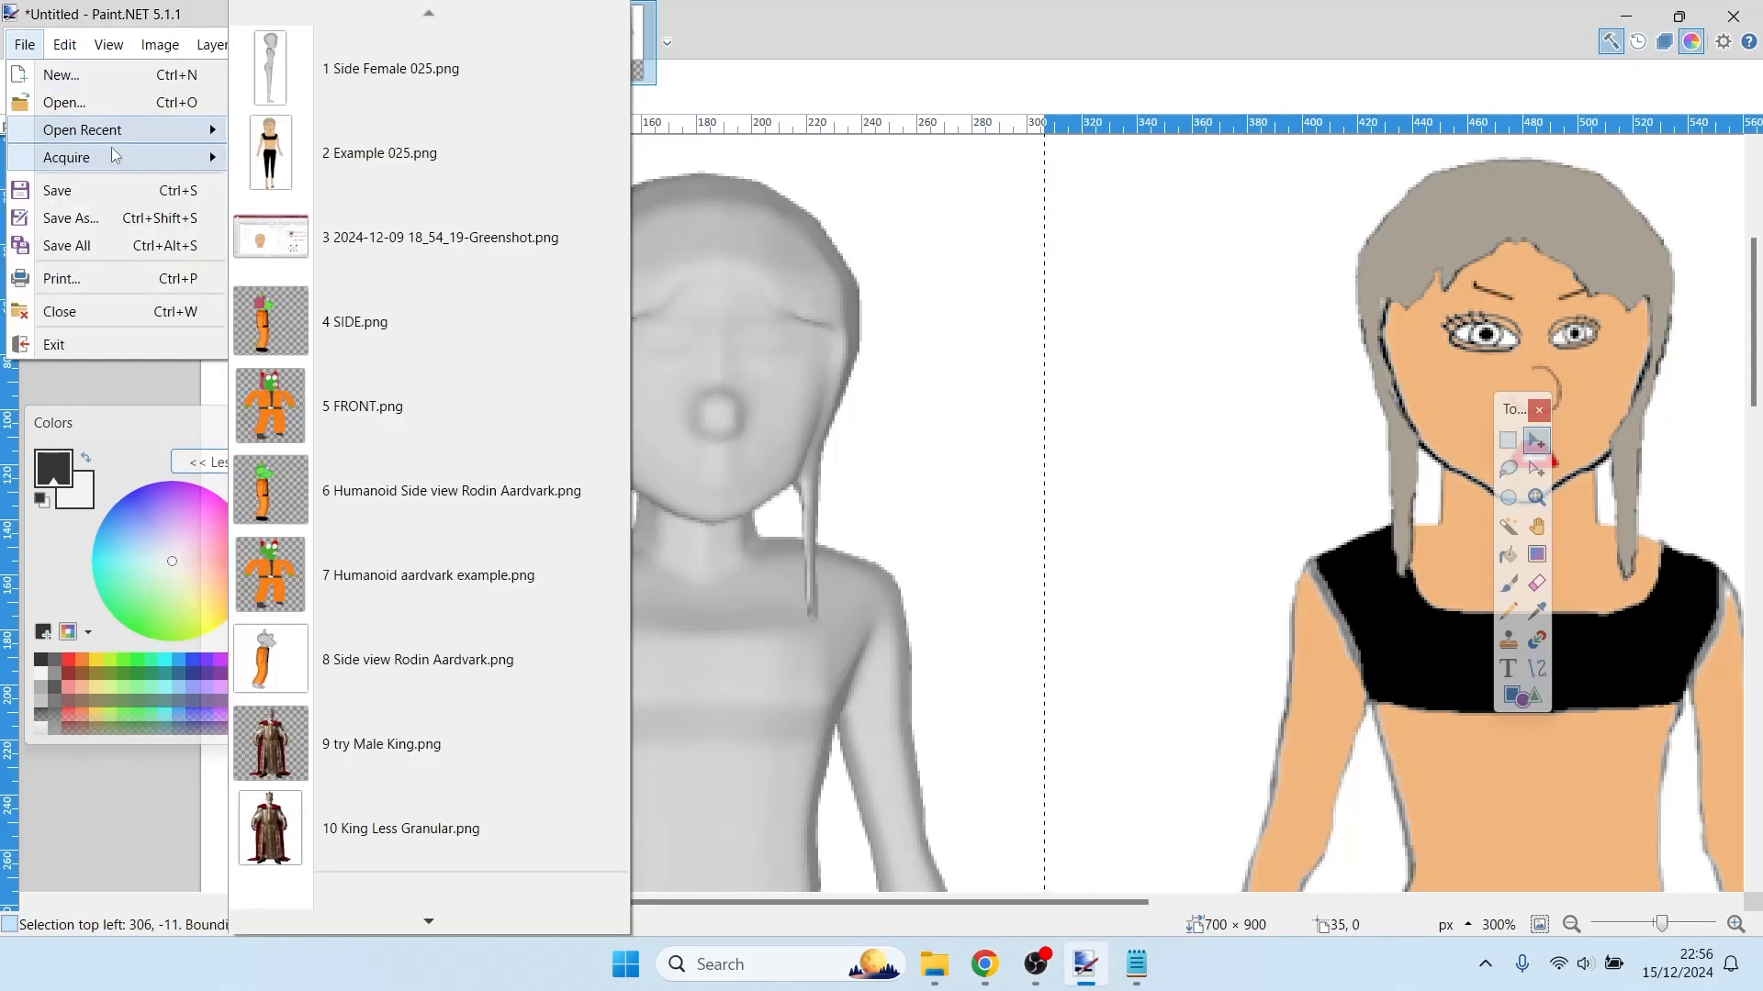
{"action": "left_click", "coordinate": [254, 85]}
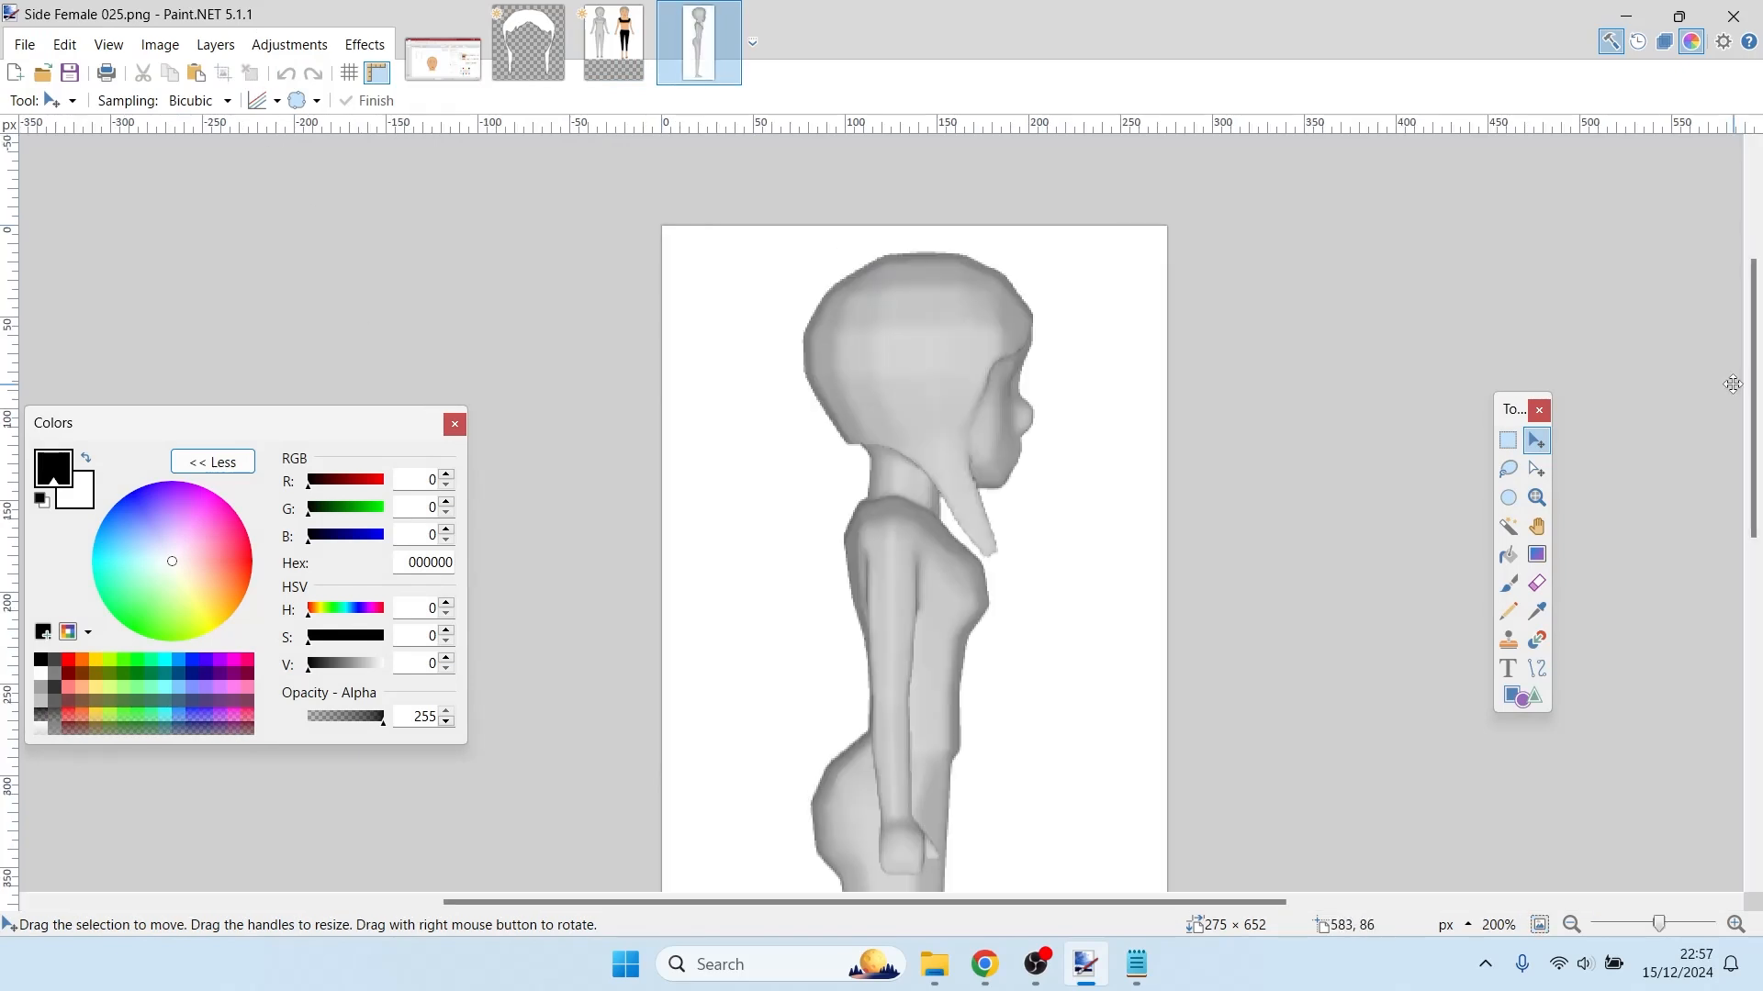
- Recolor the side-view model's face with the skin tone sampled from the cartoon woman's face, using brush size 11
{"action": "left_click", "coordinate": [617, 52]}
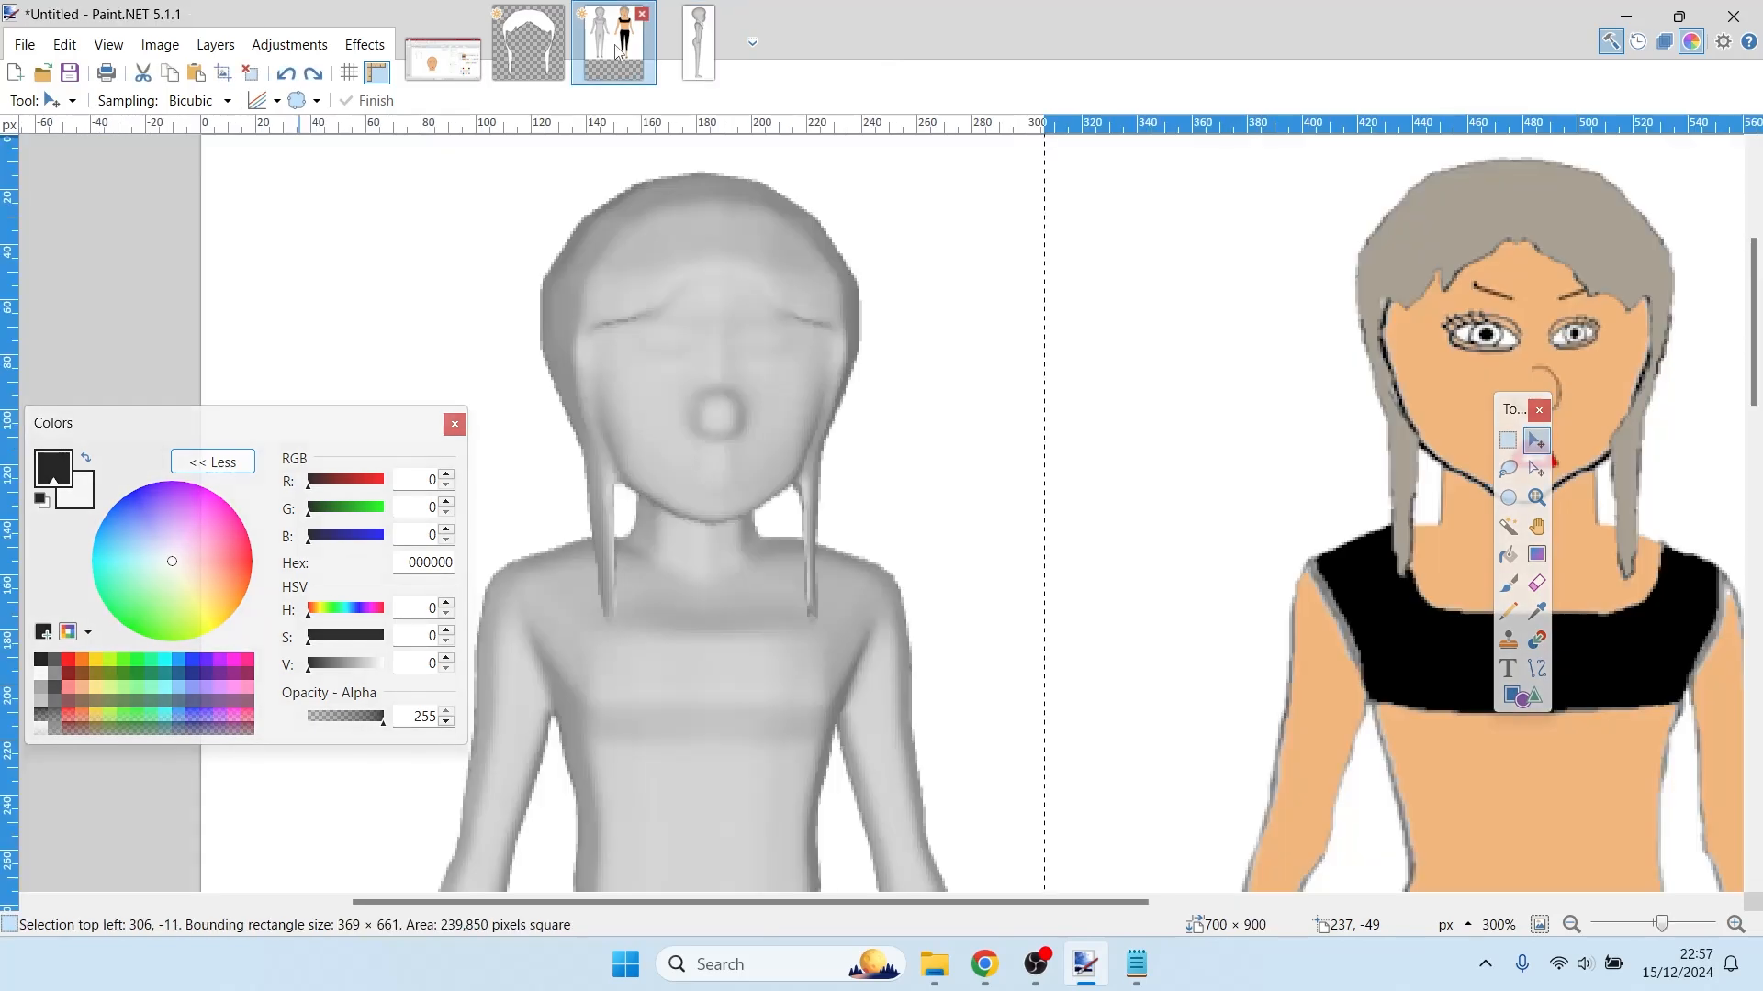
{"action": "key", "text": "k"}
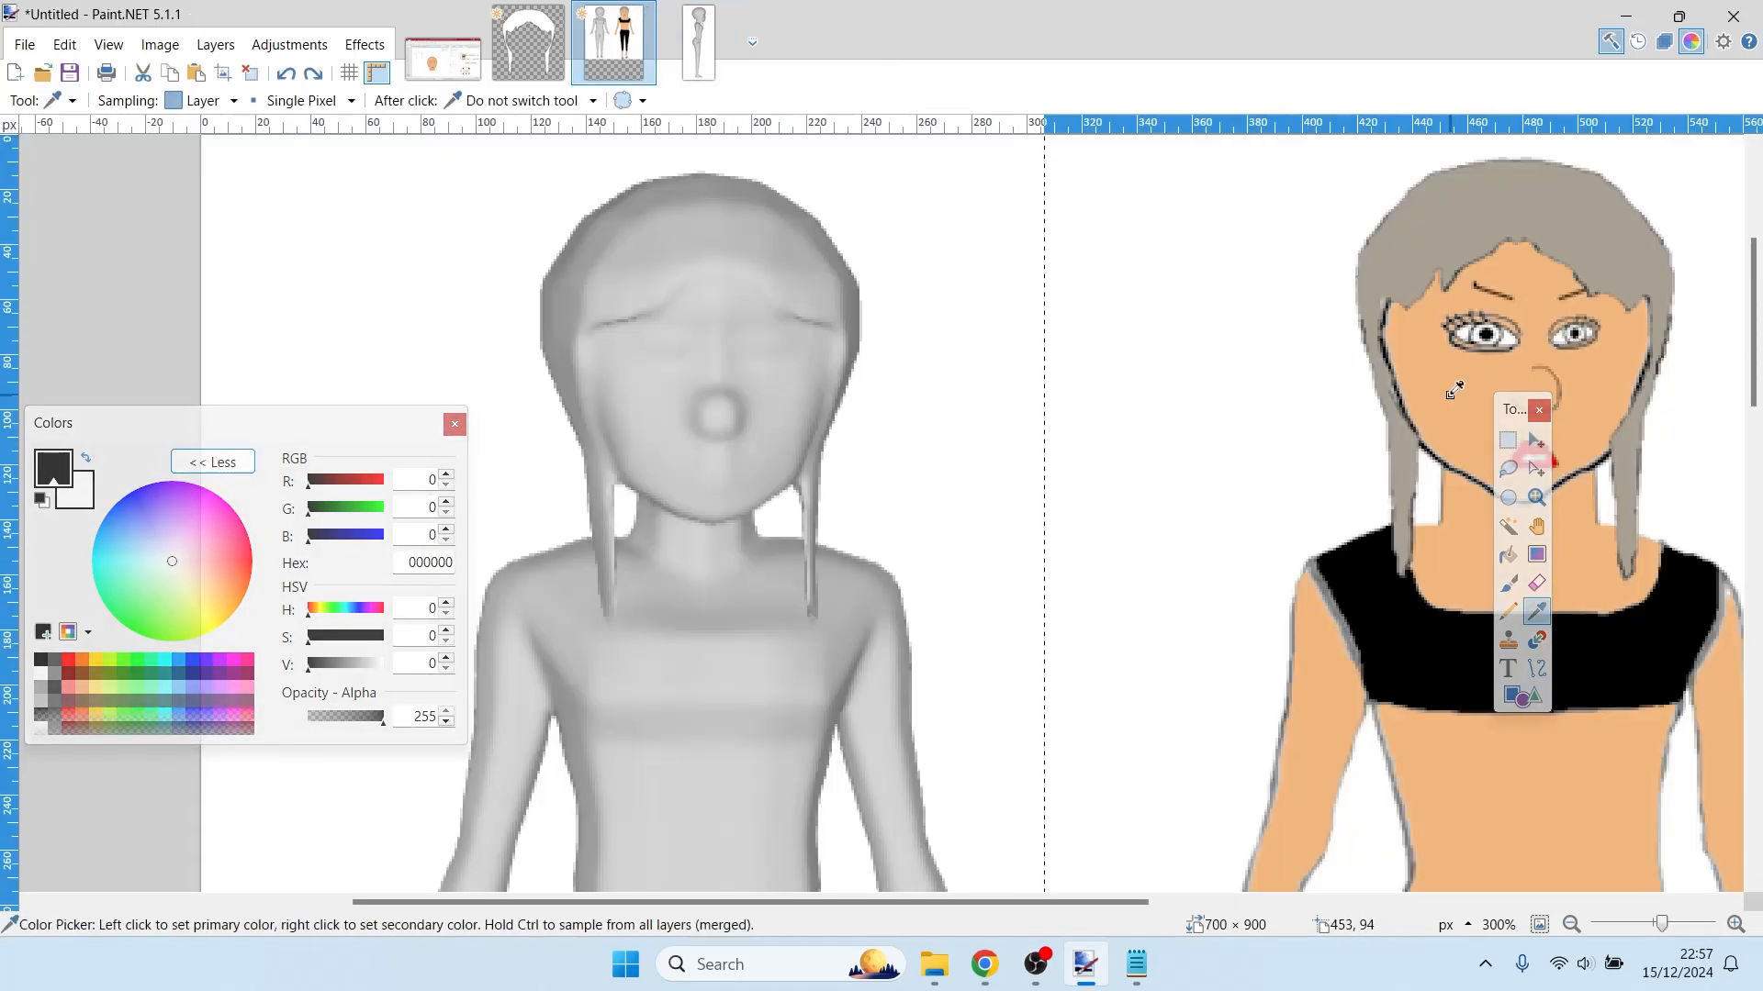
{"action": "left_click", "coordinate": [1455, 387]}
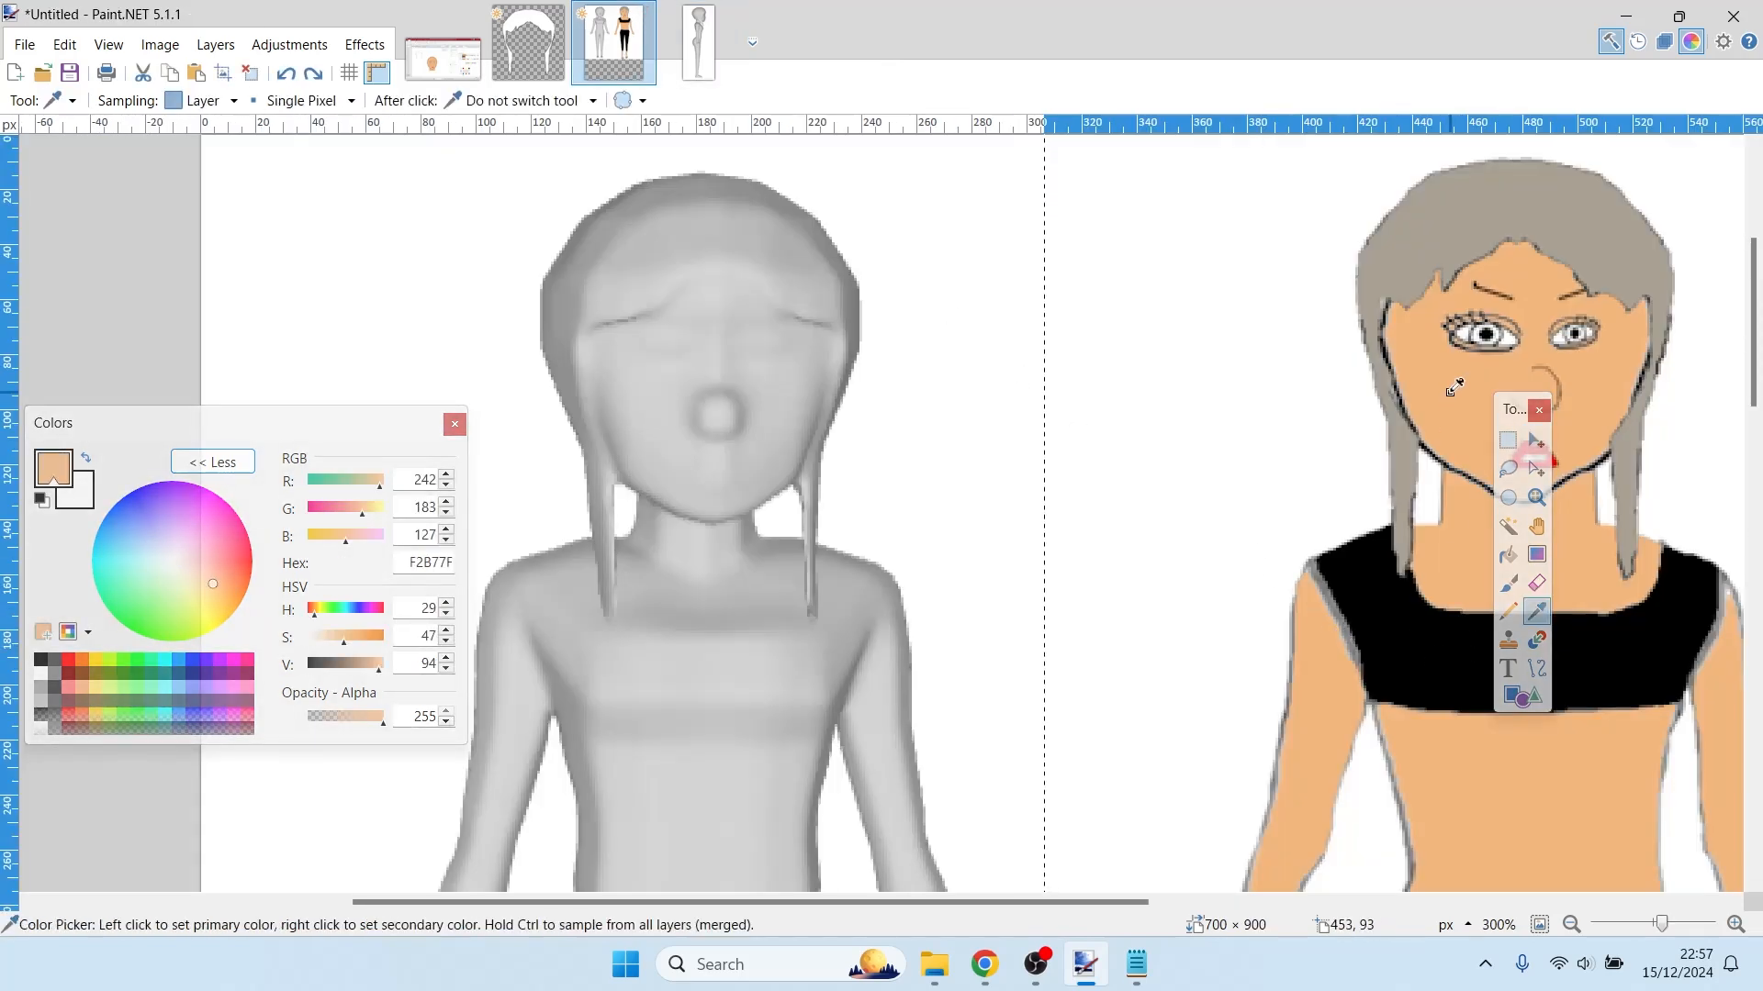
{"action": "left_click", "coordinate": [714, 35]}
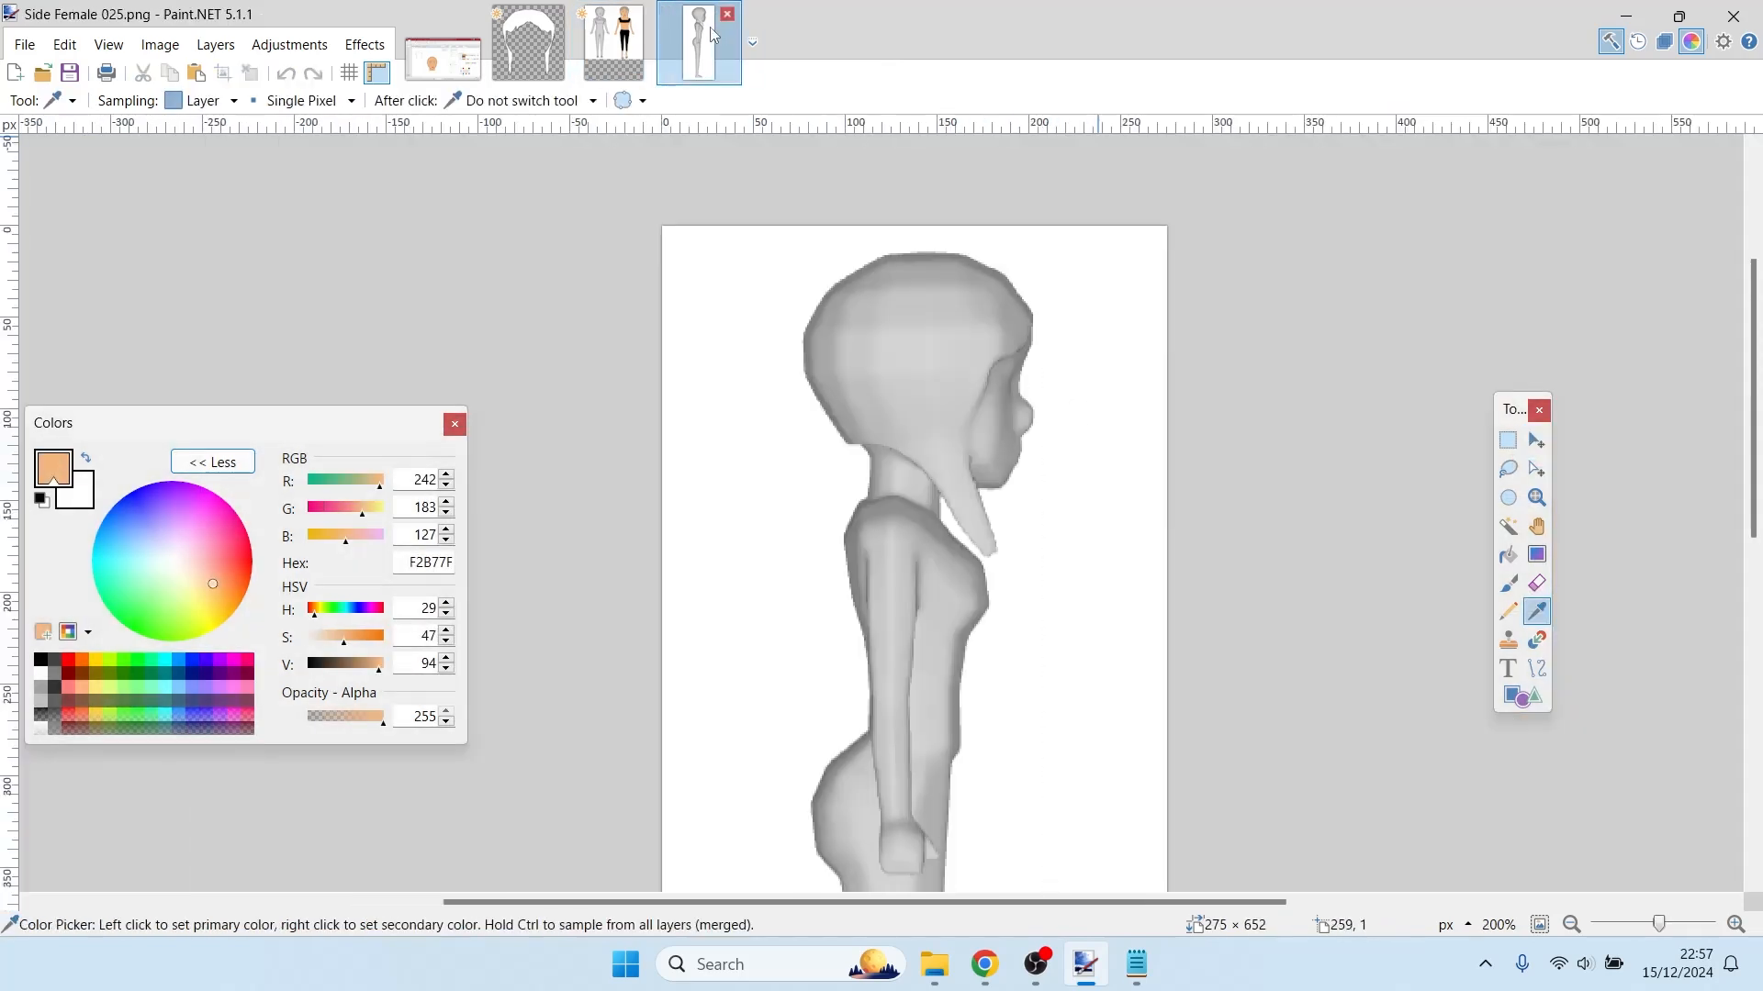
{"action": "left_click", "coordinate": [1537, 643]}
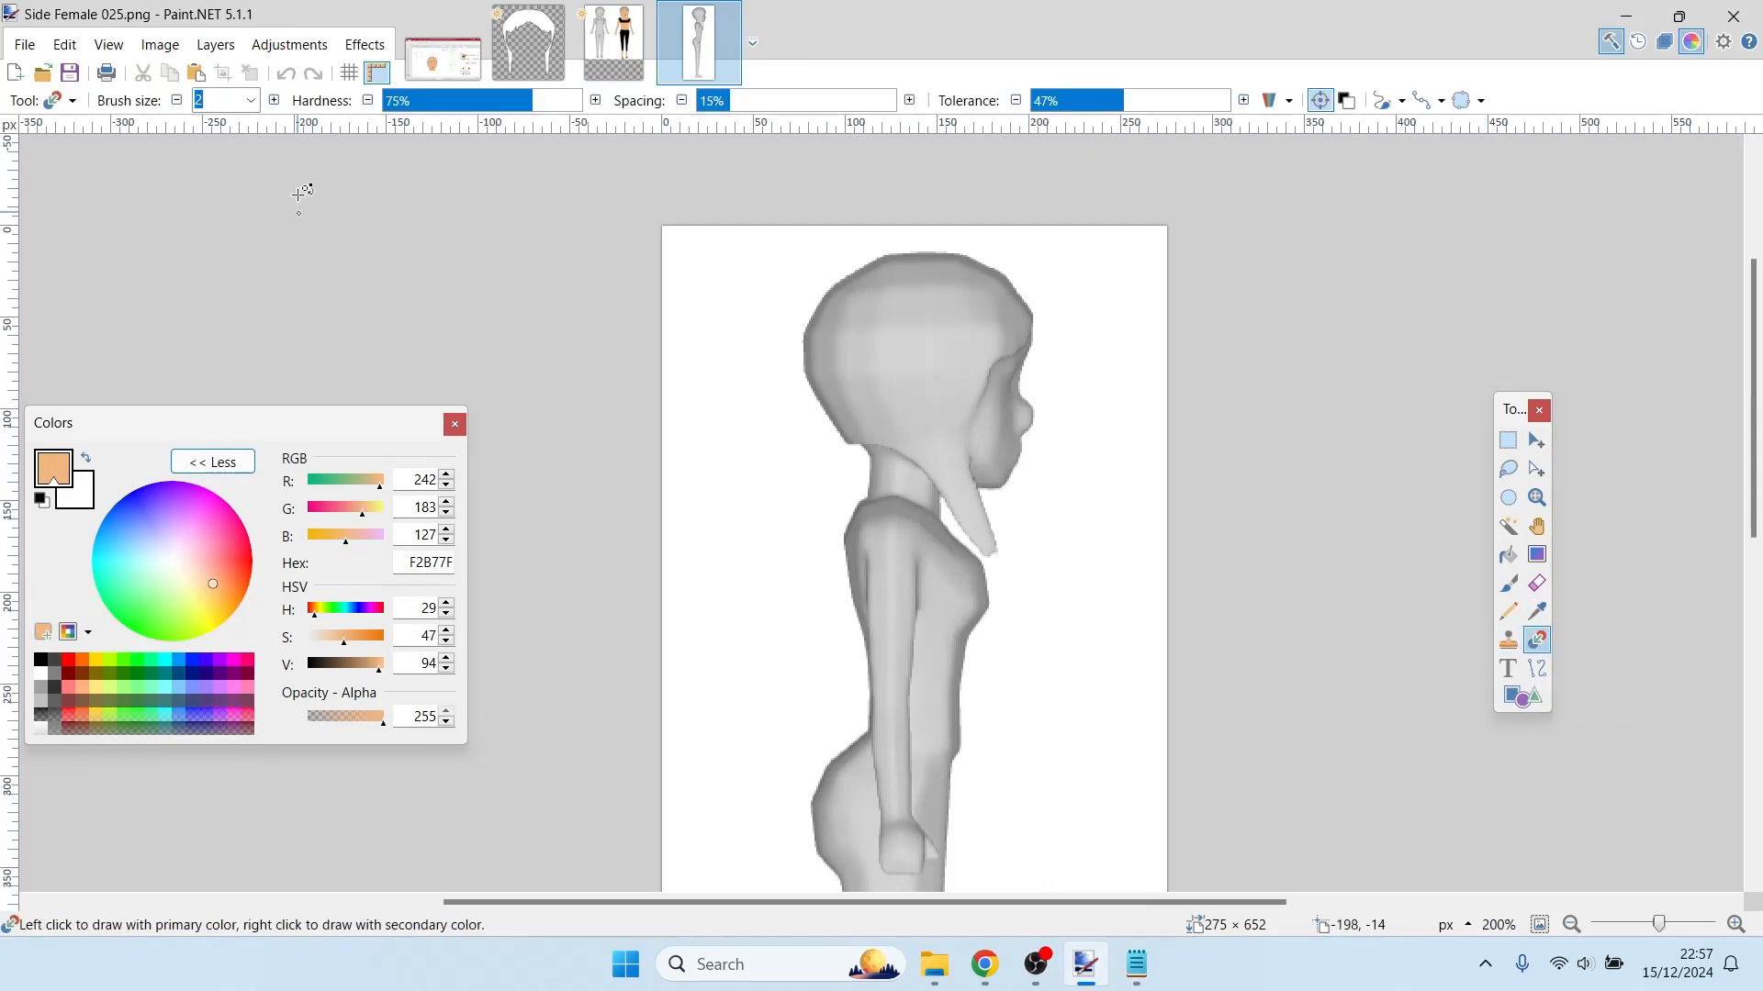
{"action": "left_click", "coordinate": [251, 100]}
{"action": "left_click", "coordinate": [236, 307]}
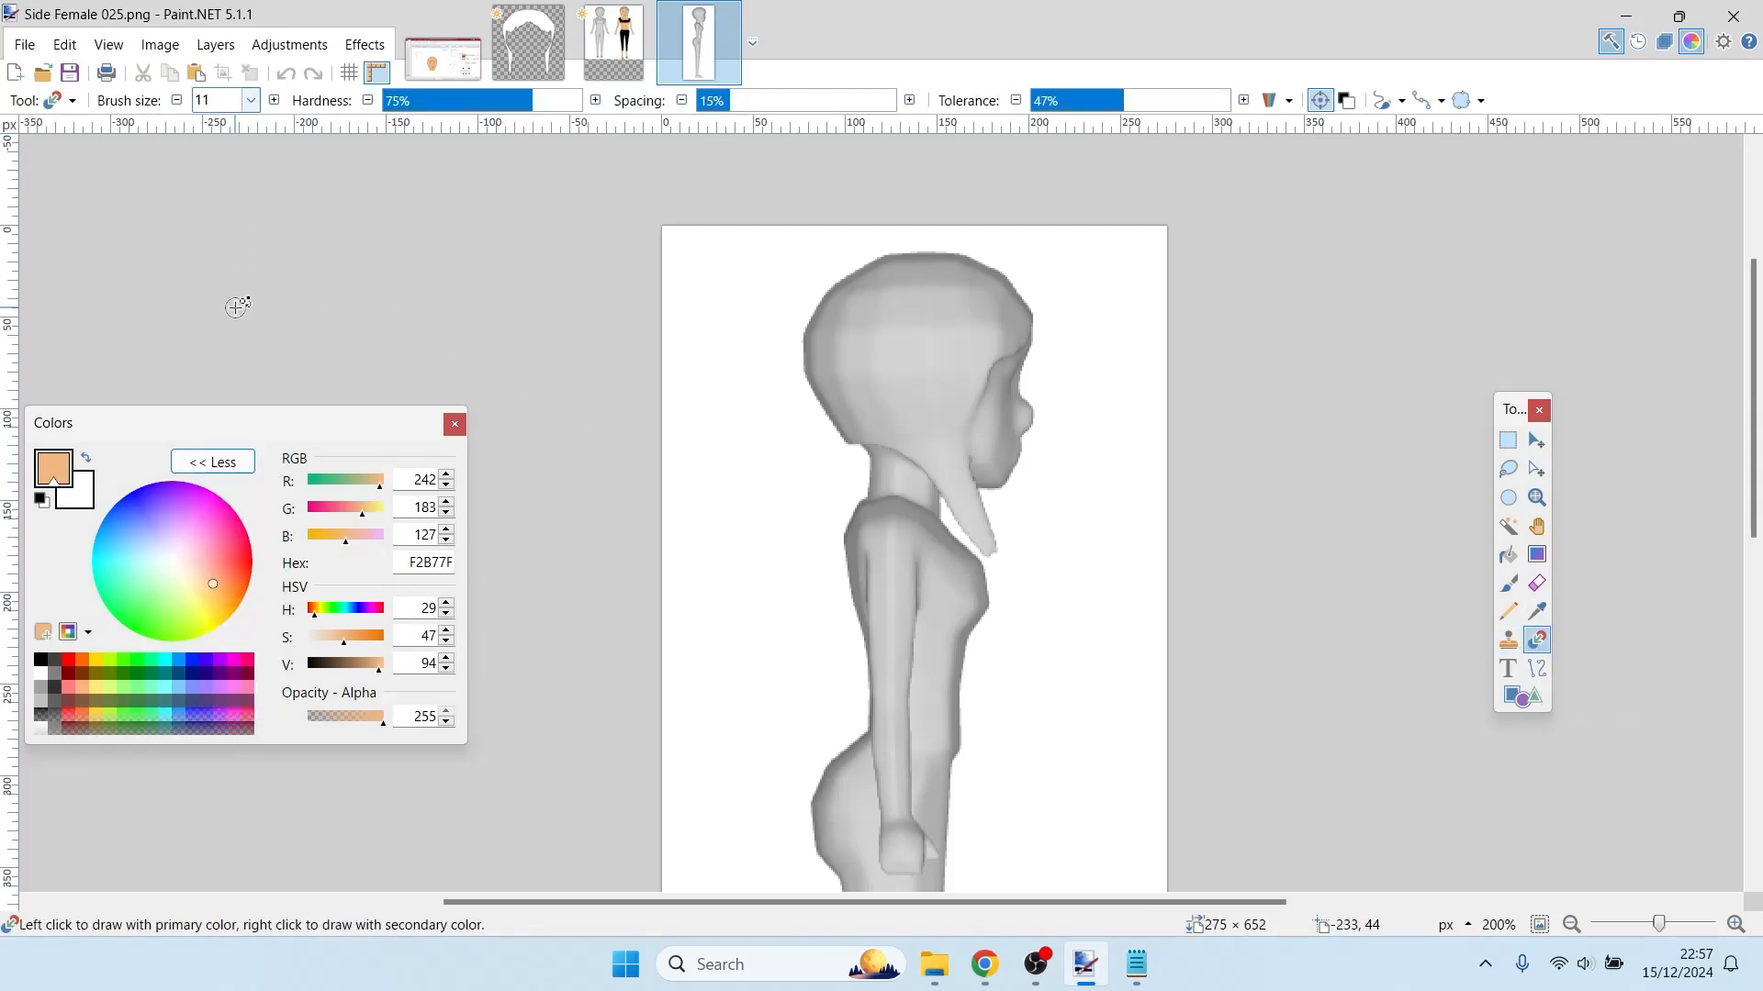
{"action": "scroll", "coordinate": [236, 307], "scroll_direction": "up", "scroll_amount": 1, "text": "ctrl"}
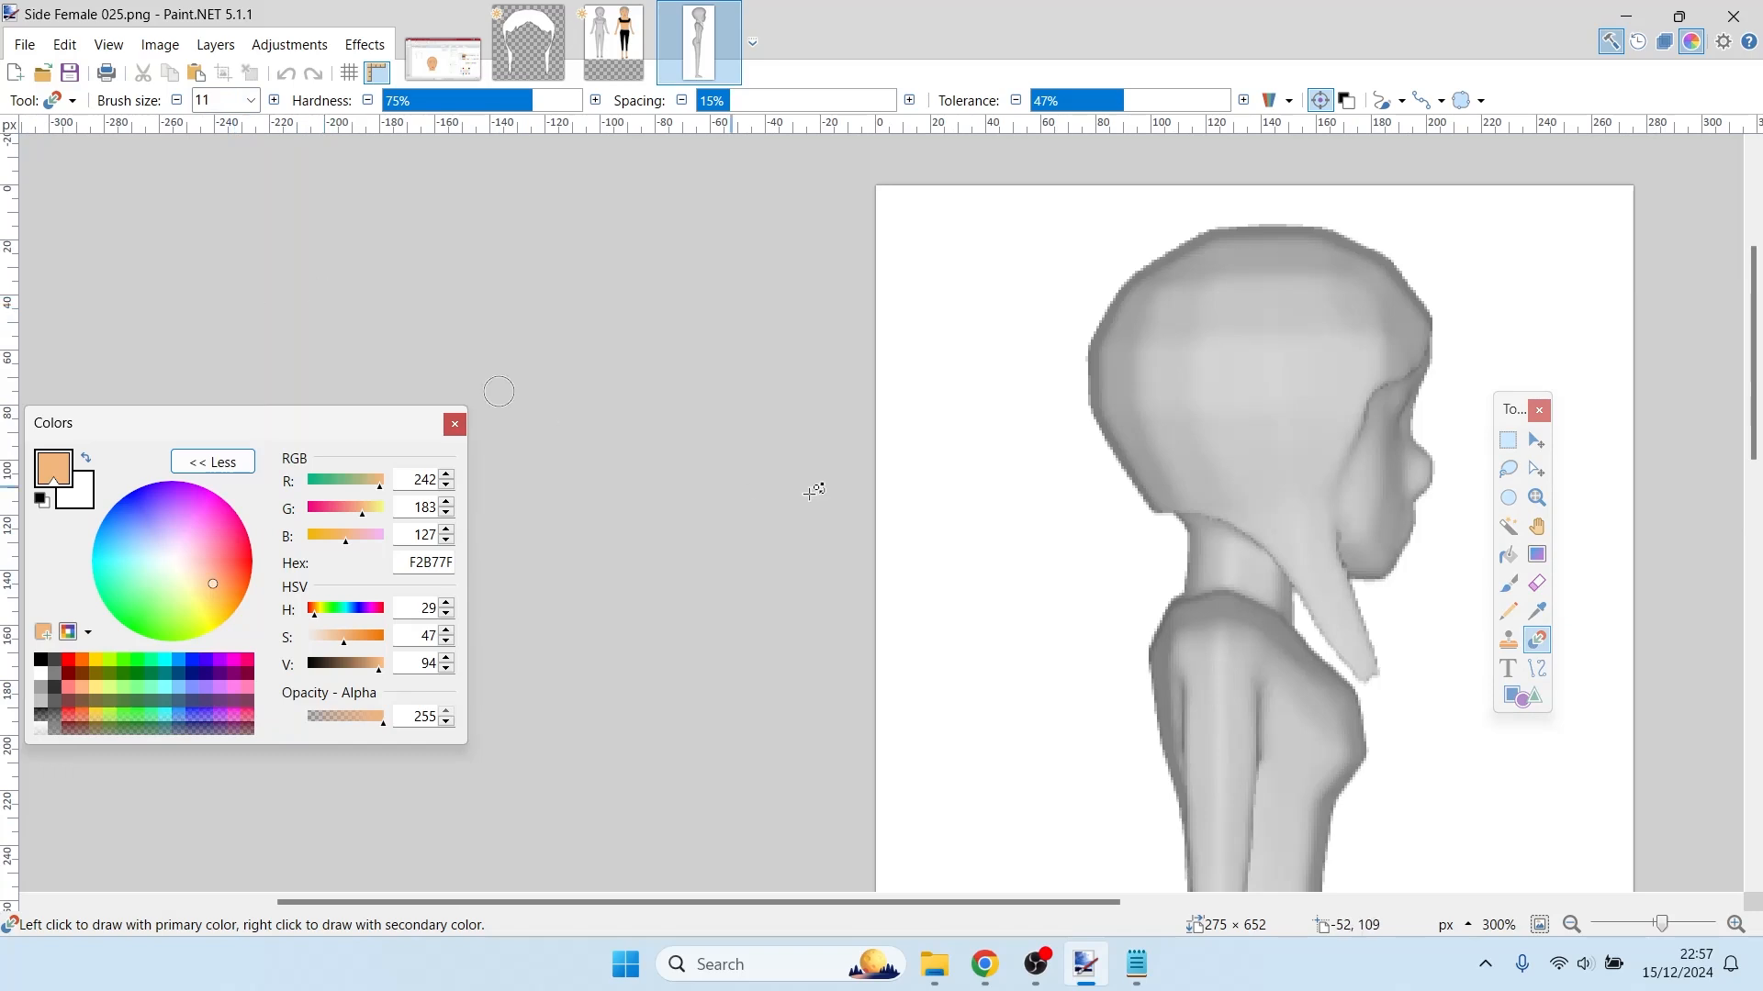
{"action": "mouse_move", "coordinate": [1377, 464]}
{"action": "left_mouse_down"}
{"action": "mouse_move", "coordinate": [1338, 461]}
{"action": "mouse_move", "coordinate": [1368, 467]}
{"action": "mouse_move", "coordinate": [1363, 429]}
{"action": "mouse_move", "coordinate": [1406, 384]}
{"action": "mouse_move", "coordinate": [1387, 445]}
{"action": "mouse_move", "coordinate": [1445, 447]}
{"action": "mouse_move", "coordinate": [1372, 464]}
{"action": "mouse_move", "coordinate": [1443, 489]}
{"action": "mouse_move", "coordinate": [1396, 488]}
{"action": "mouse_move", "coordinate": [1415, 486]}
{"action": "mouse_move", "coordinate": [1409, 540]}
{"action": "mouse_move", "coordinate": [1381, 563]}
{"action": "mouse_move", "coordinate": [1369, 514]}
{"action": "mouse_move", "coordinate": [1381, 535]}
{"action": "mouse_move", "coordinate": [1338, 496]}
{"action": "mouse_move", "coordinate": [1386, 542]}
{"action": "left_mouse_up"}
- Sample the cartoon woman's grey-brown hair color and apply a first Recolor stroke to the side-view hair with brush size 45
{"action": "left_click", "coordinate": [614, 42]}
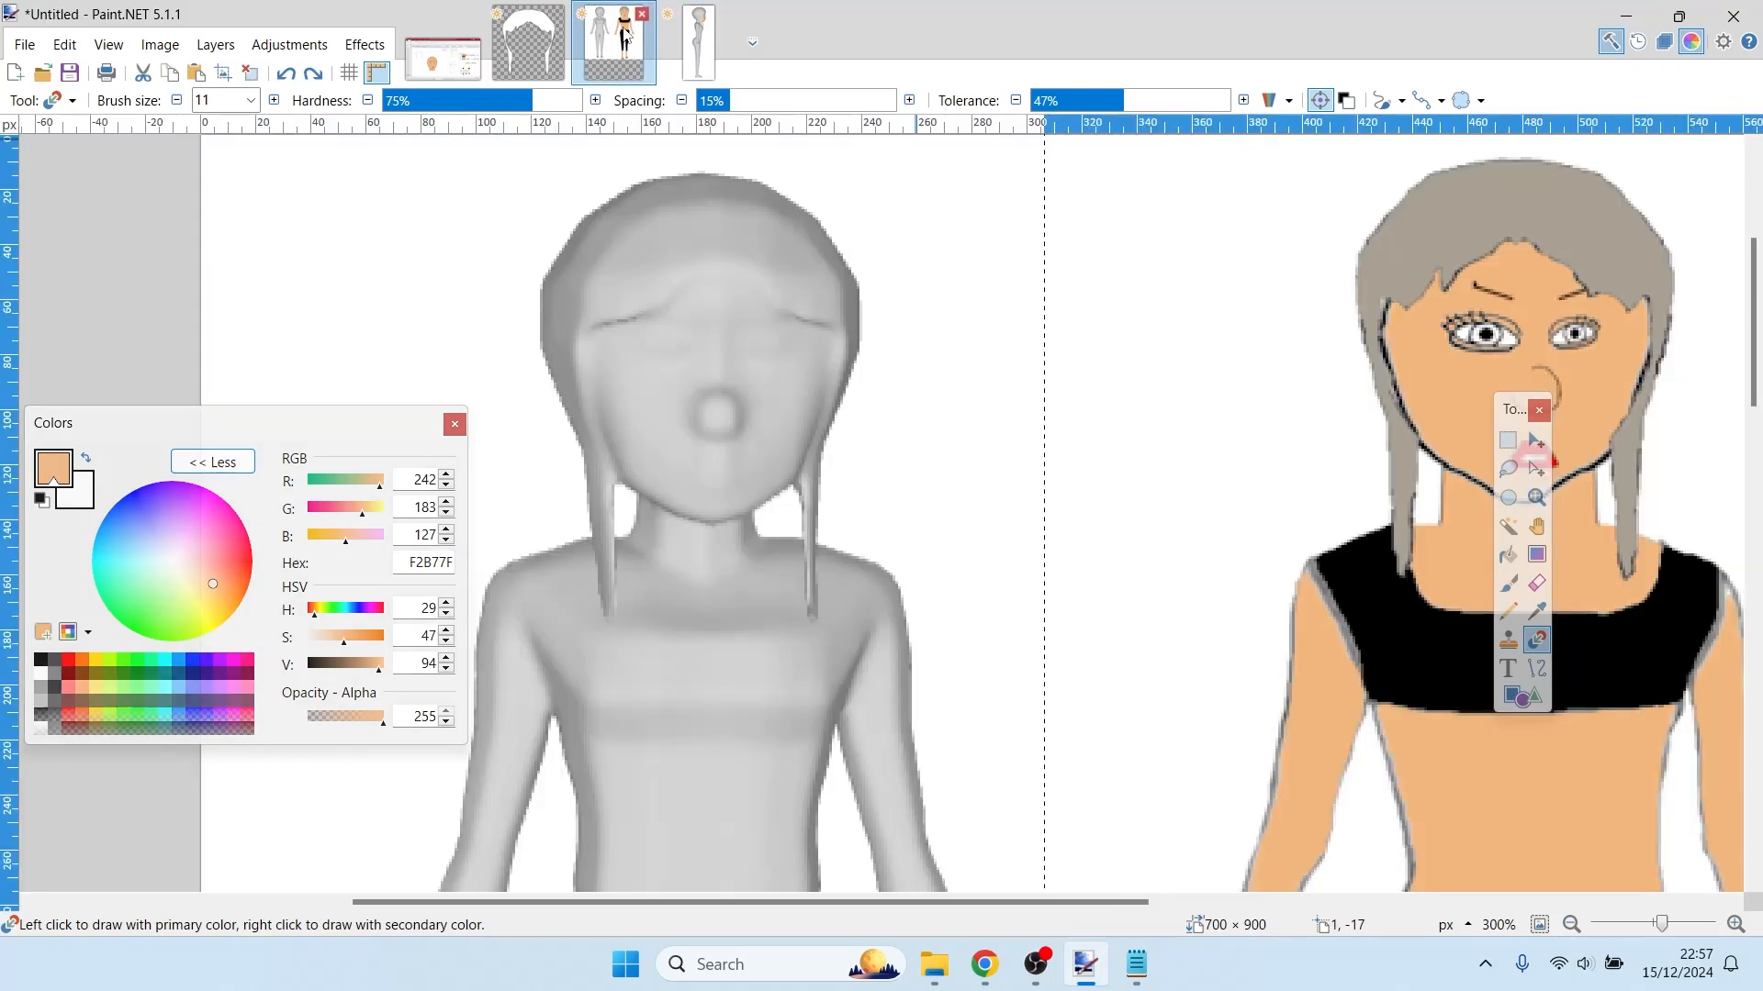
{"action": "key", "text": "k"}
{"action": "left_click", "coordinate": [1460, 236]}
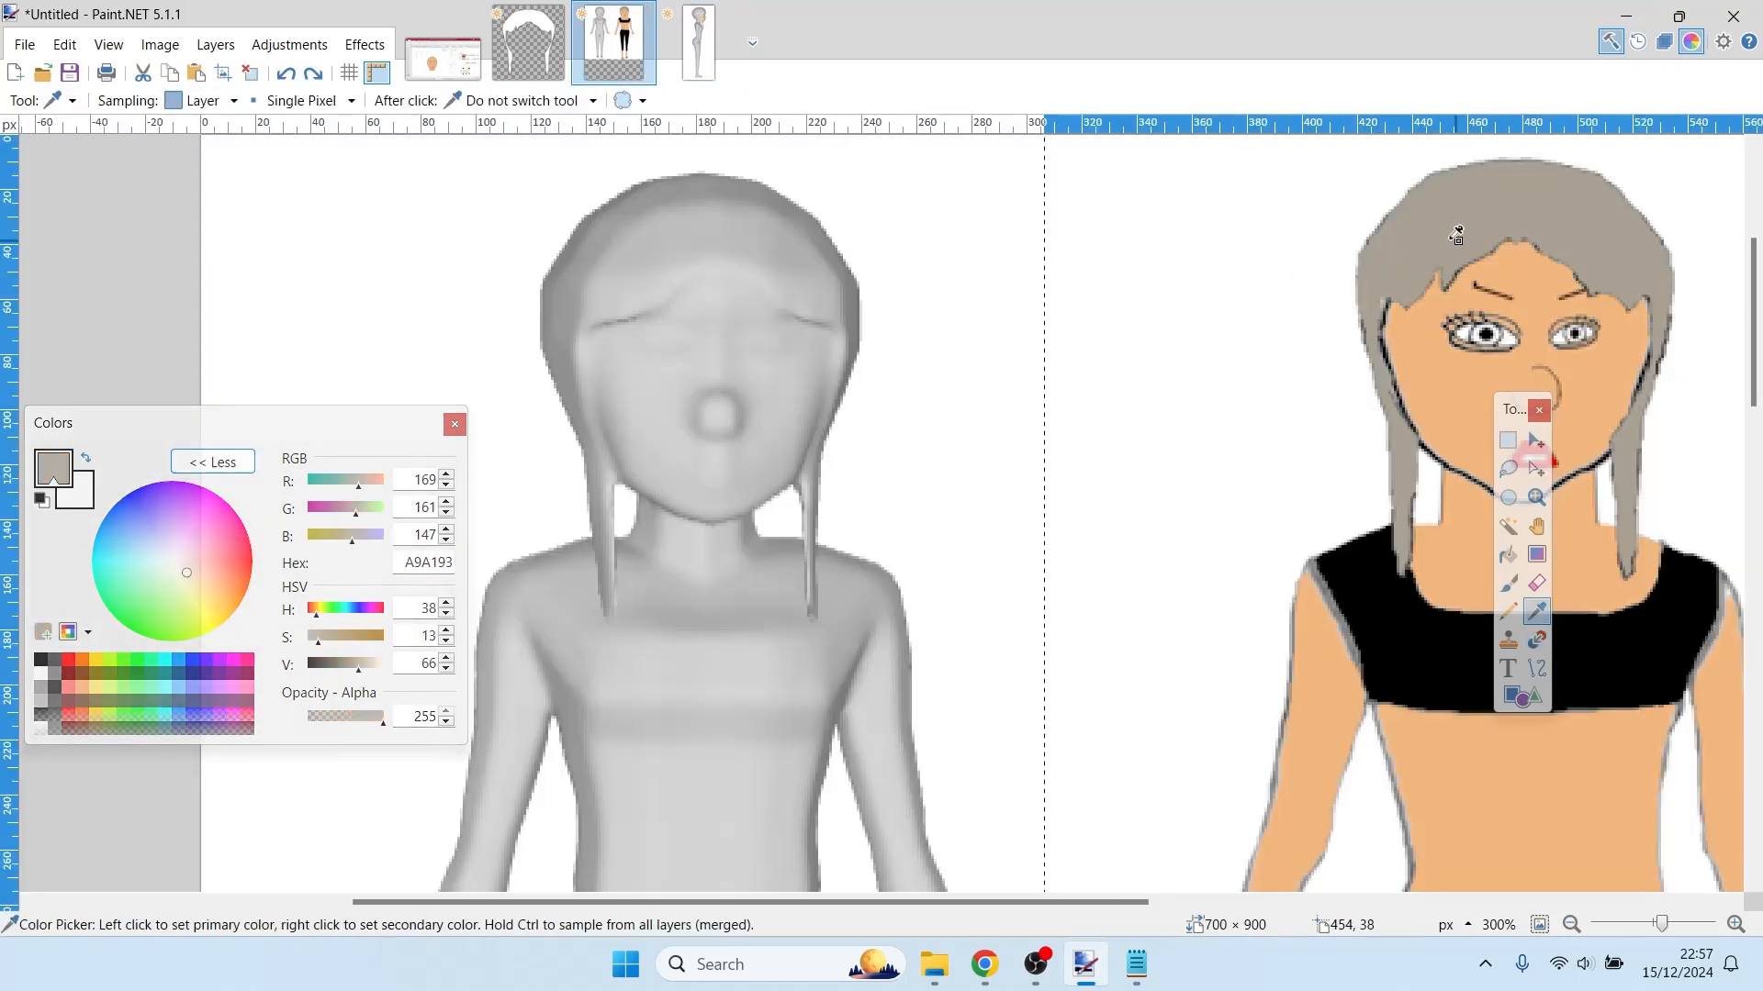
{"action": "left_click", "coordinate": [696, 70]}
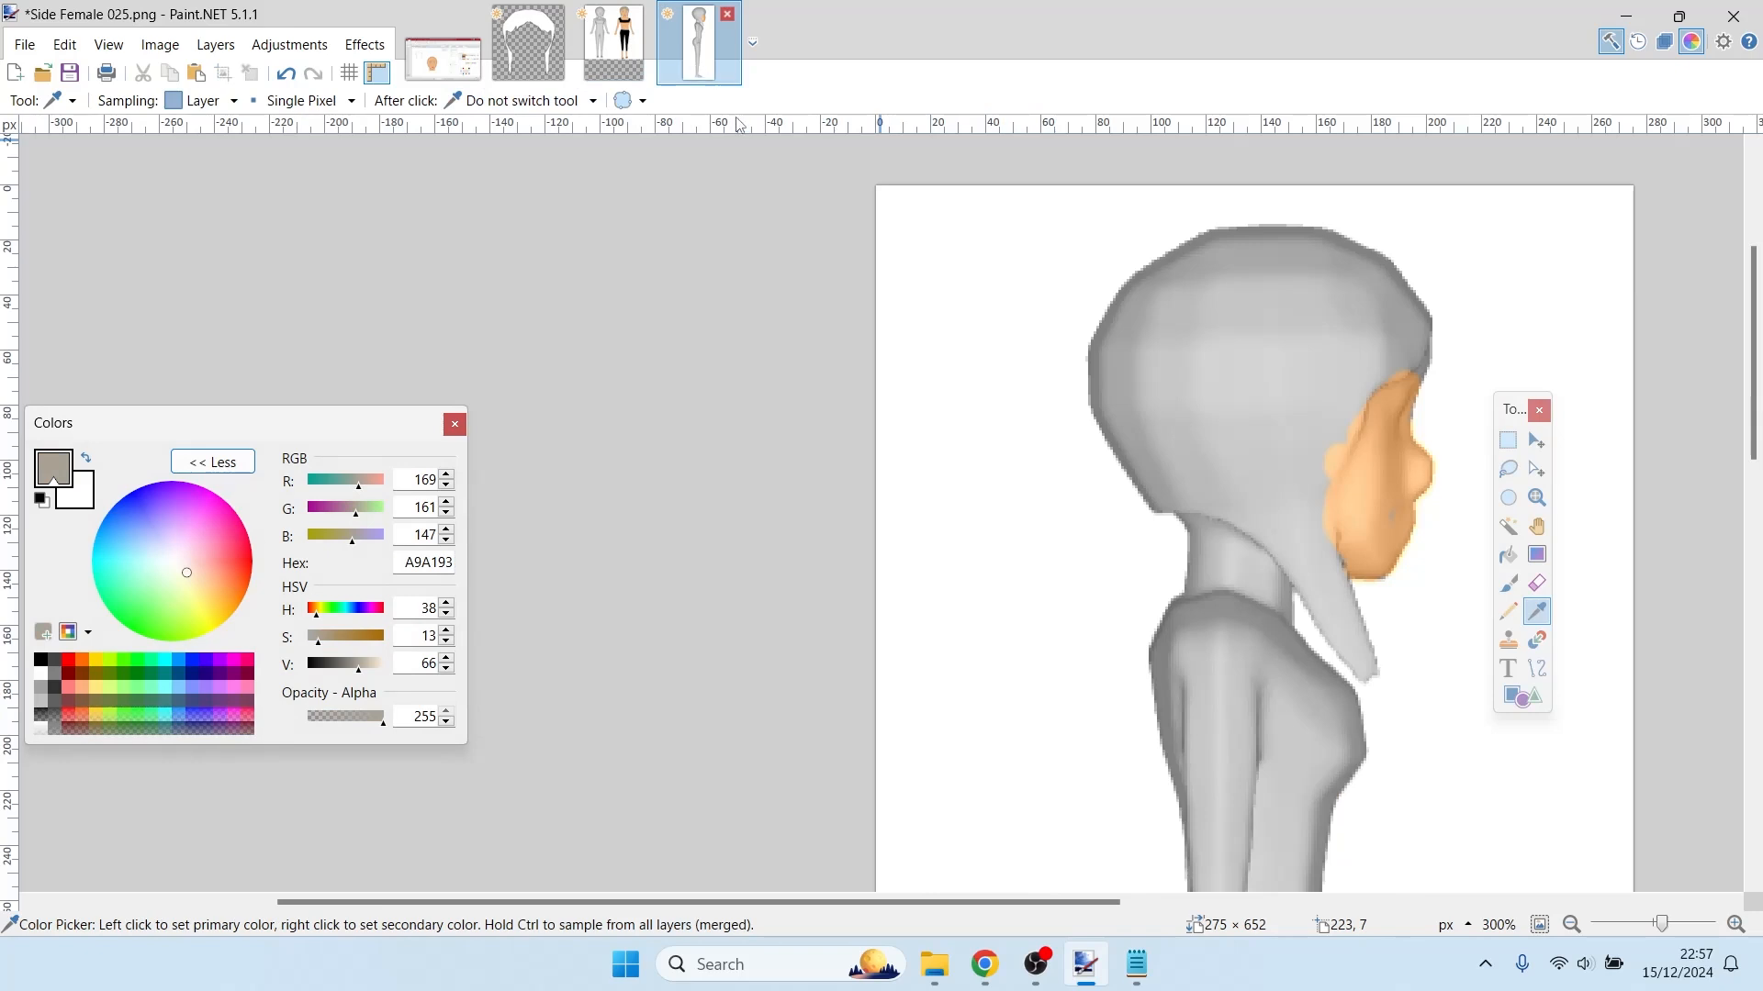
{"action": "left_click", "coordinate": [1543, 643]}
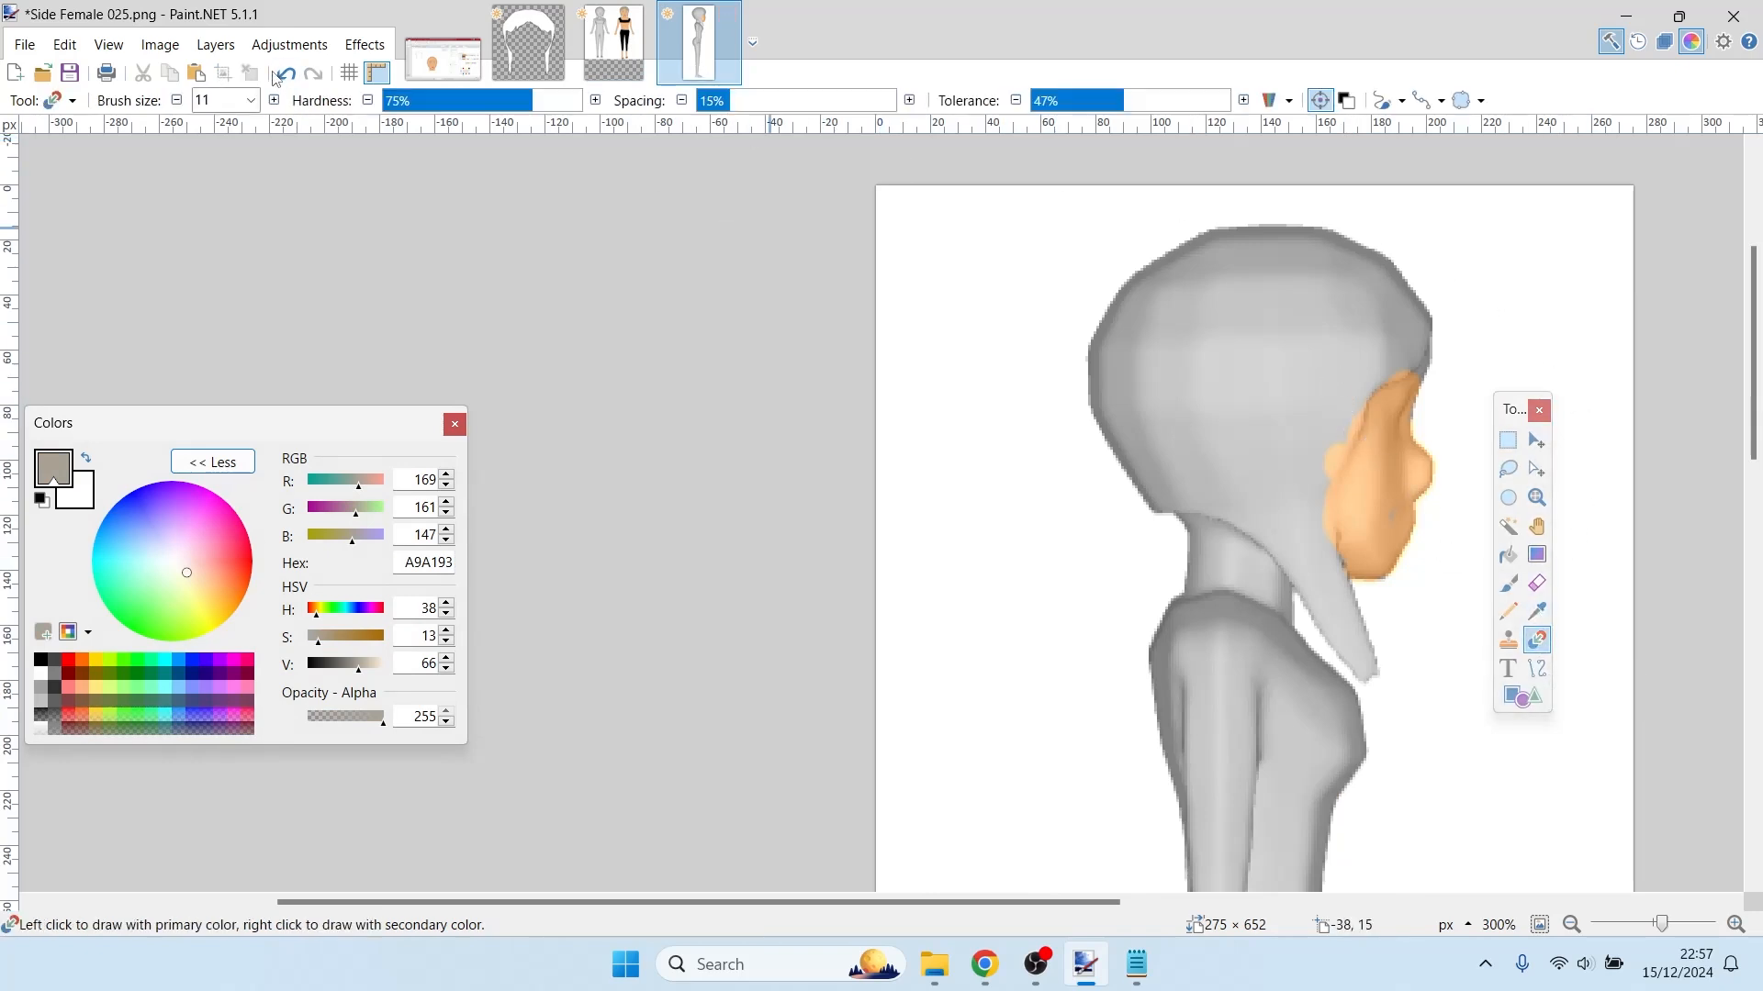
{"action": "left_click", "coordinate": [248, 103]}
{"action": "left_click", "coordinate": [252, 330]}
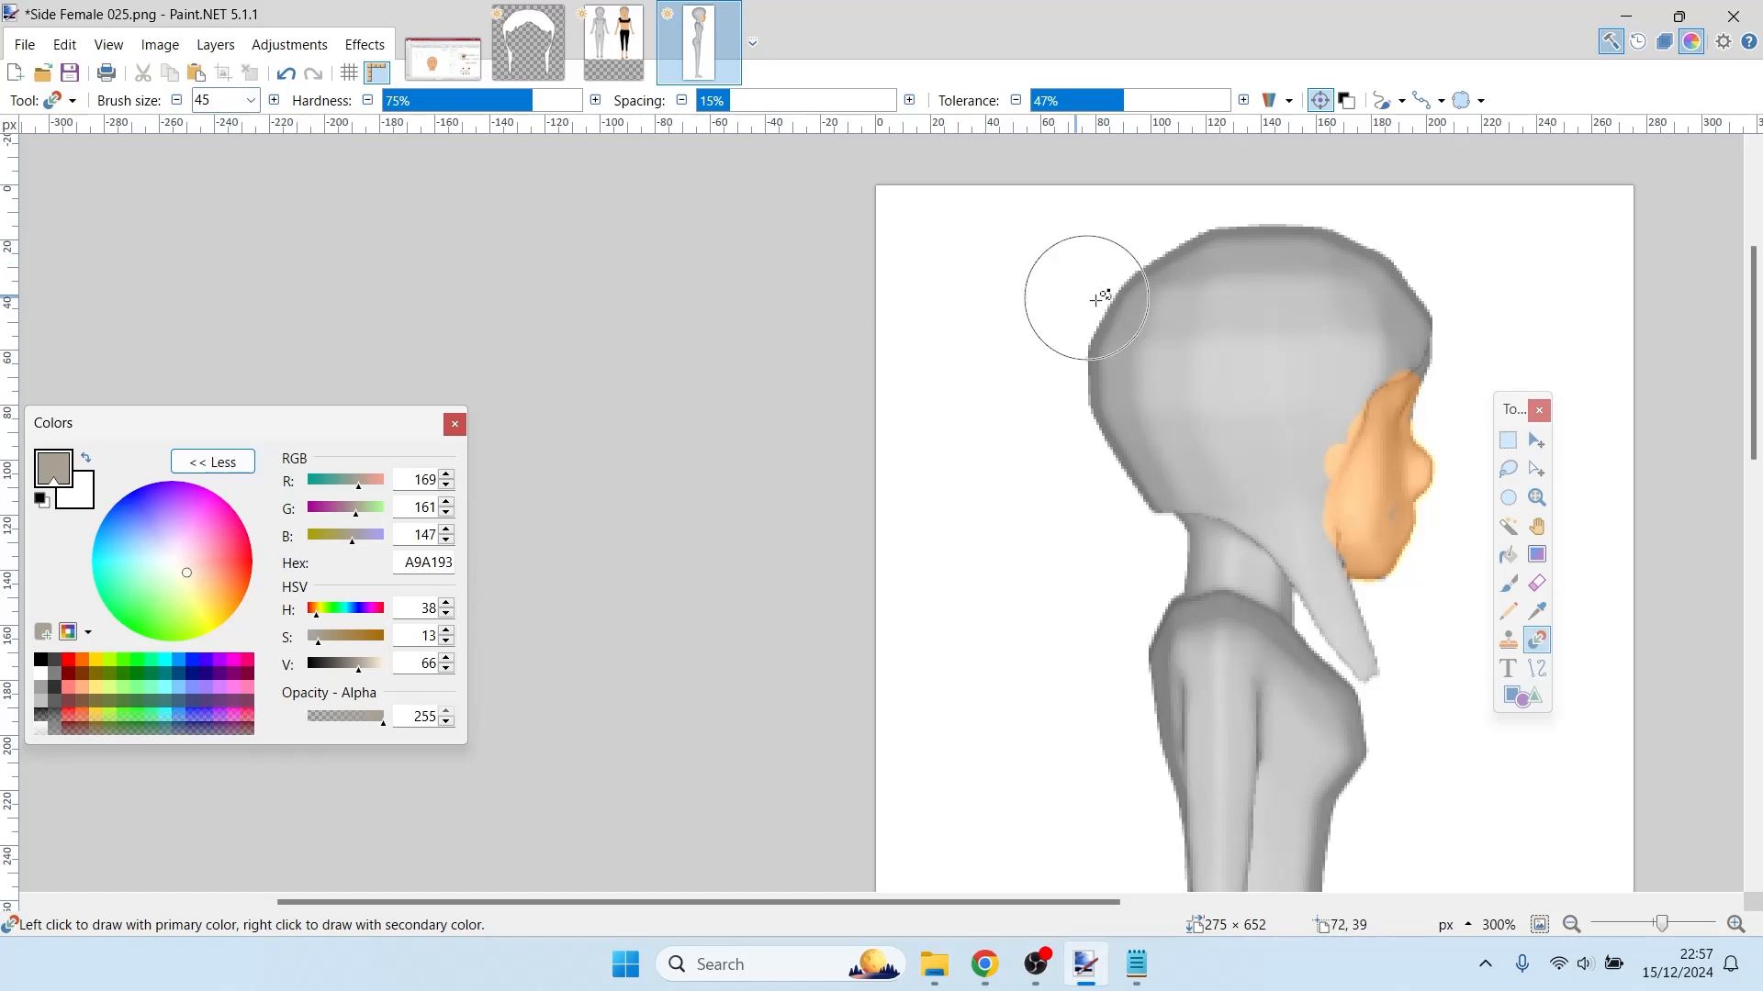
{"action": "mouse_move", "coordinate": [1136, 322]}
{"action": "left_mouse_down"}
{"action": "mouse_move", "coordinate": [1142, 378]}
{"action": "mouse_move", "coordinate": [1200, 343]}
{"action": "mouse_move", "coordinate": [1276, 367]}
{"action": "mouse_move", "coordinate": [1205, 388]}
{"action": "mouse_move", "coordinate": [1166, 330]}
{"action": "mouse_move", "coordinate": [1224, 323]}
{"action": "mouse_move", "coordinate": [1260, 386]}
{"action": "left_mouse_up"}
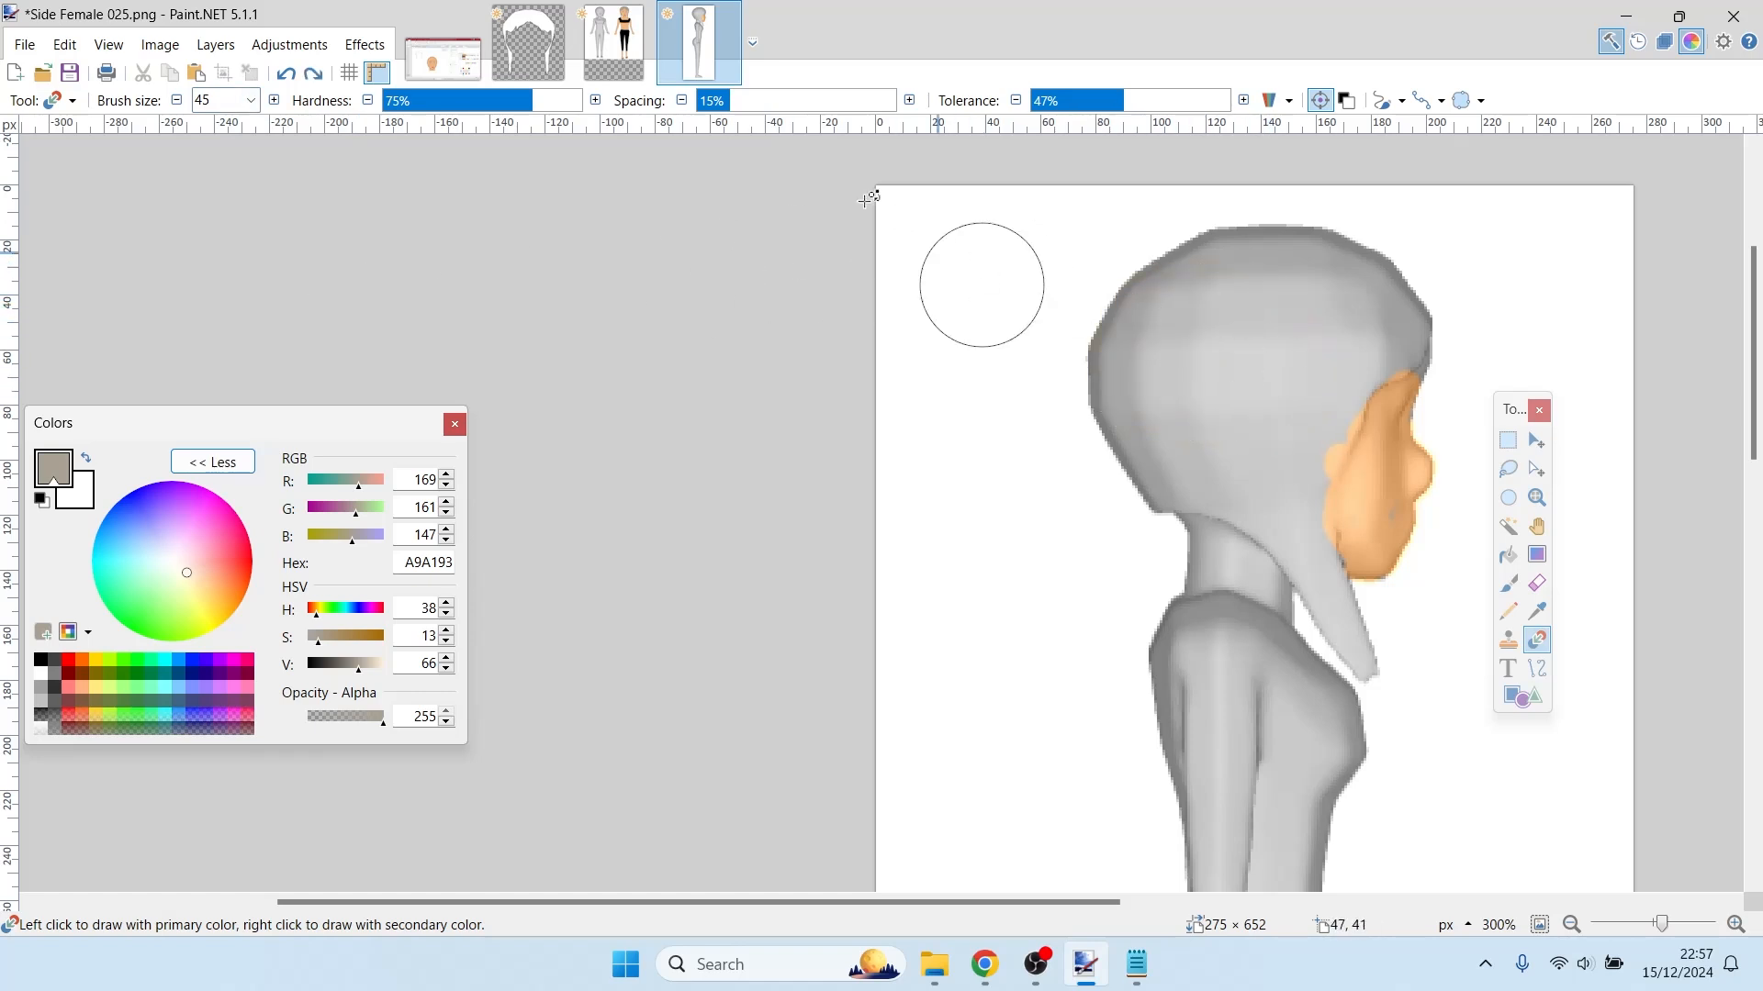
- Return to the cartoon woman to check the hair color, and recolor the whole side-view hair including its hanging strand
{"action": "left_click", "coordinate": [606, 46]}
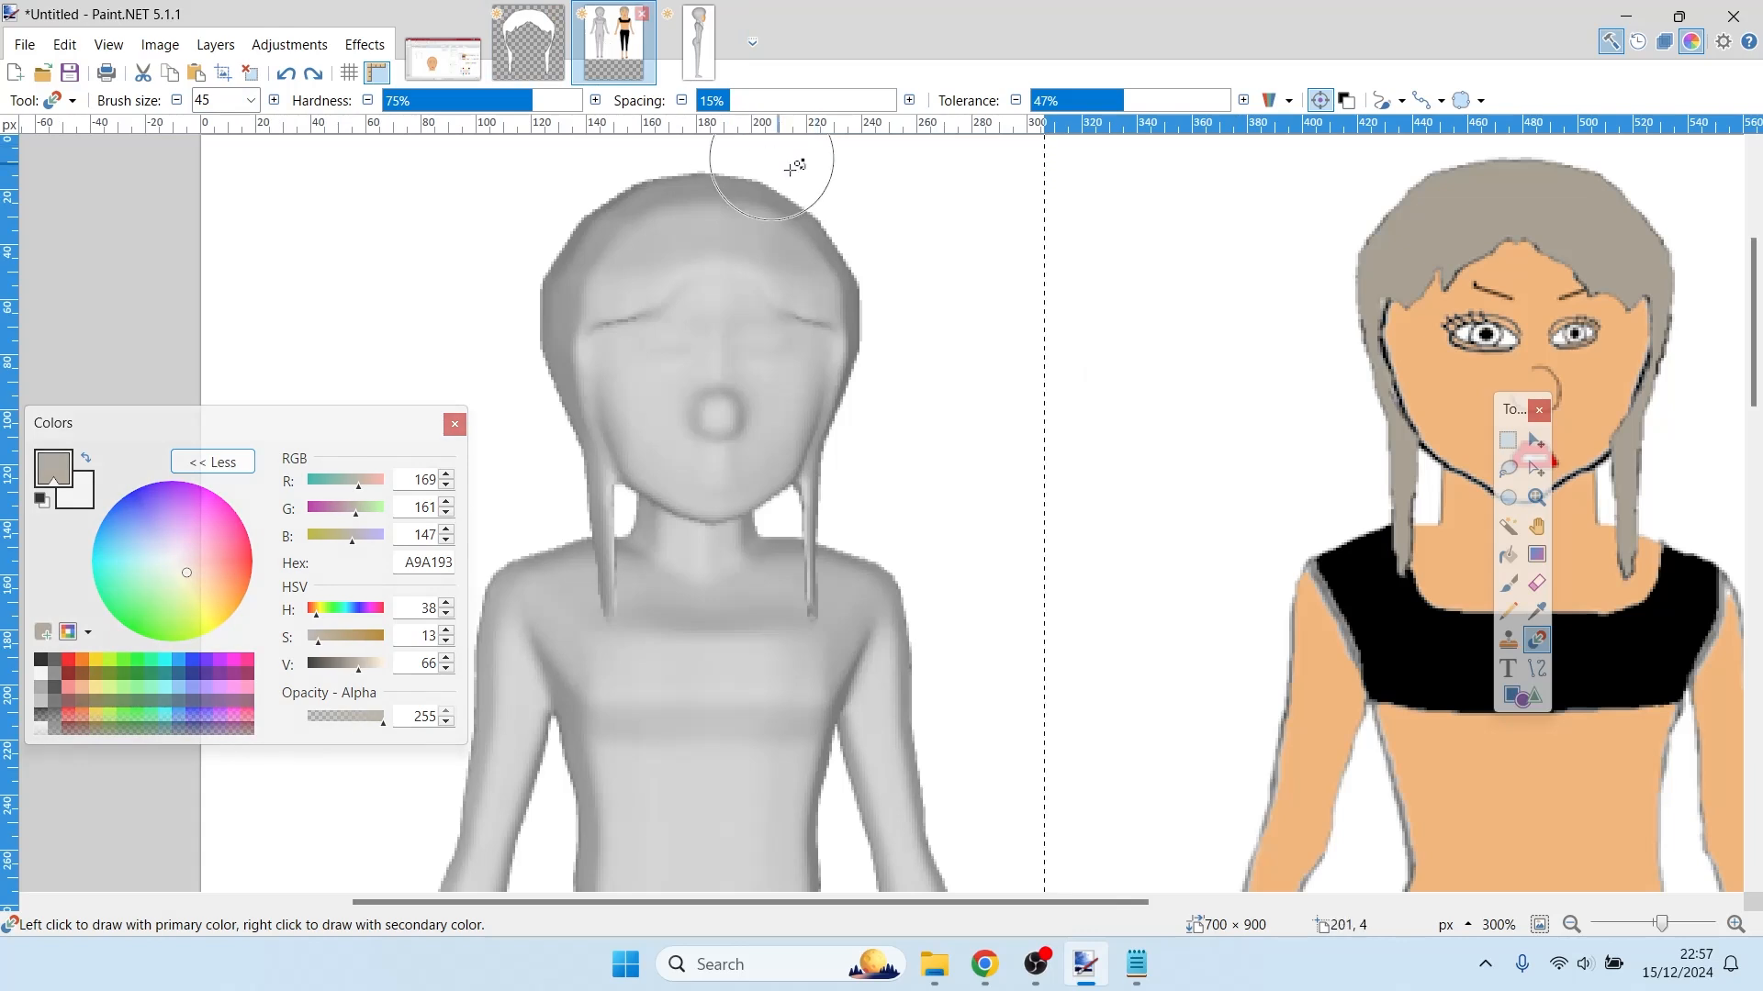
{"action": "key", "text": "k"}
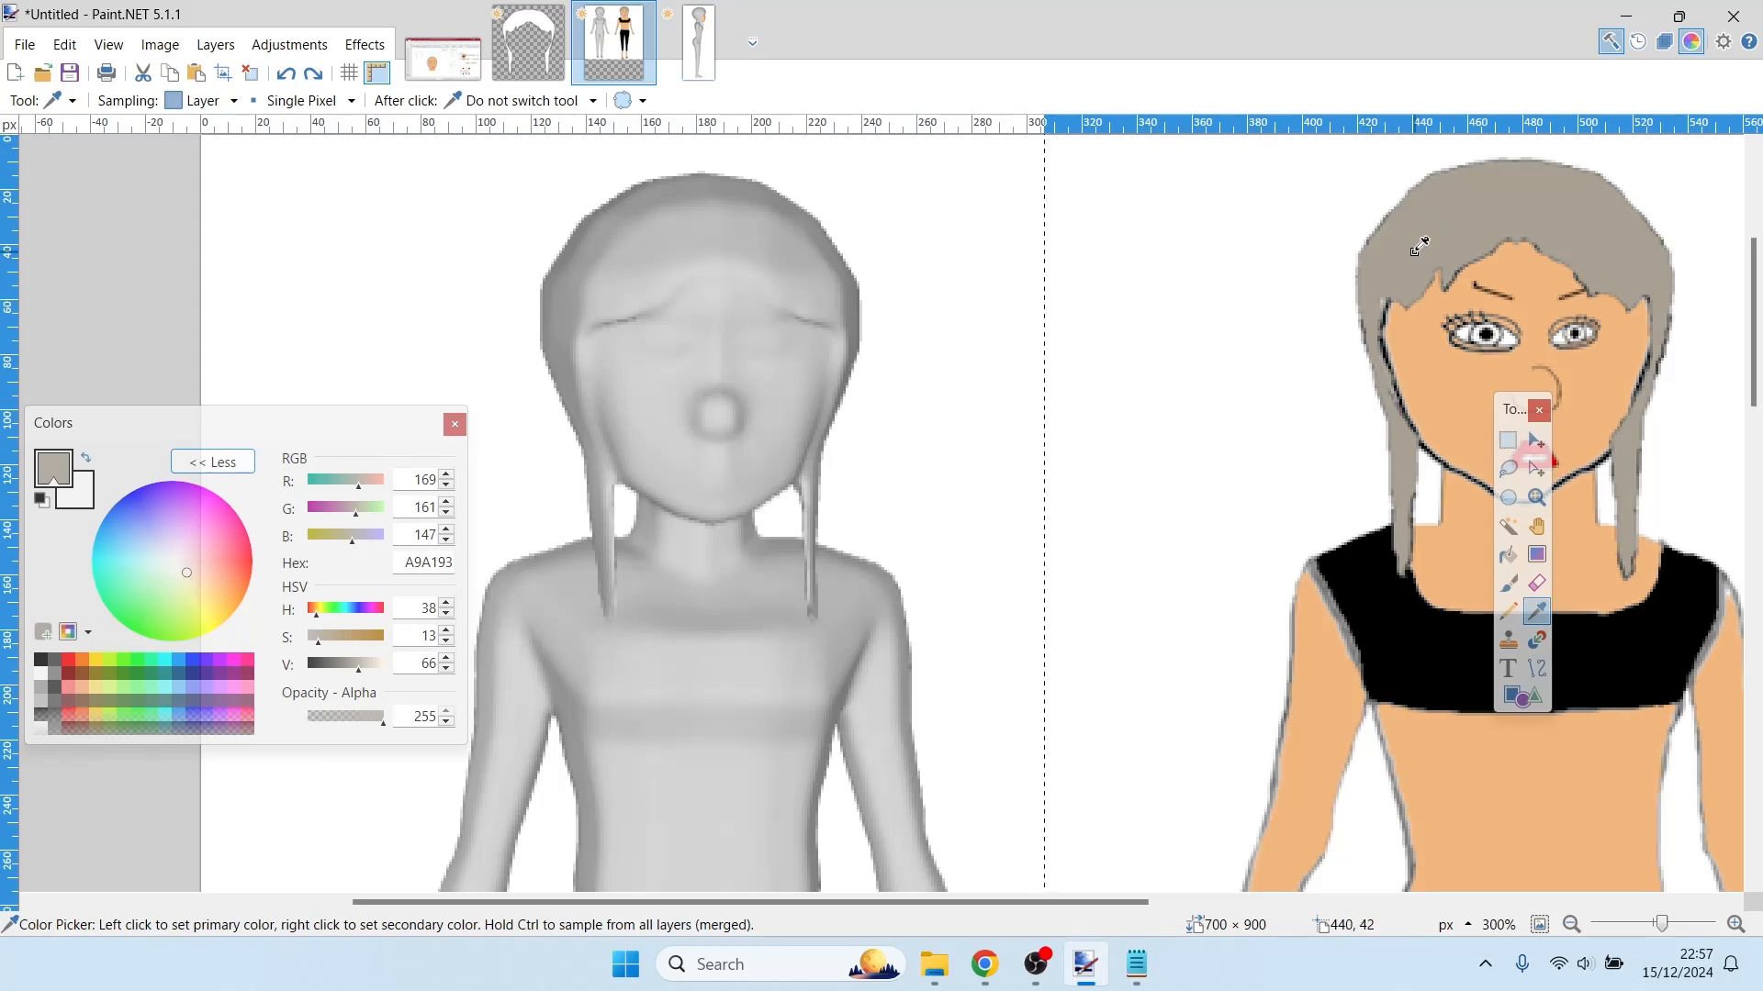
{"action": "left_click", "coordinate": [710, 52]}
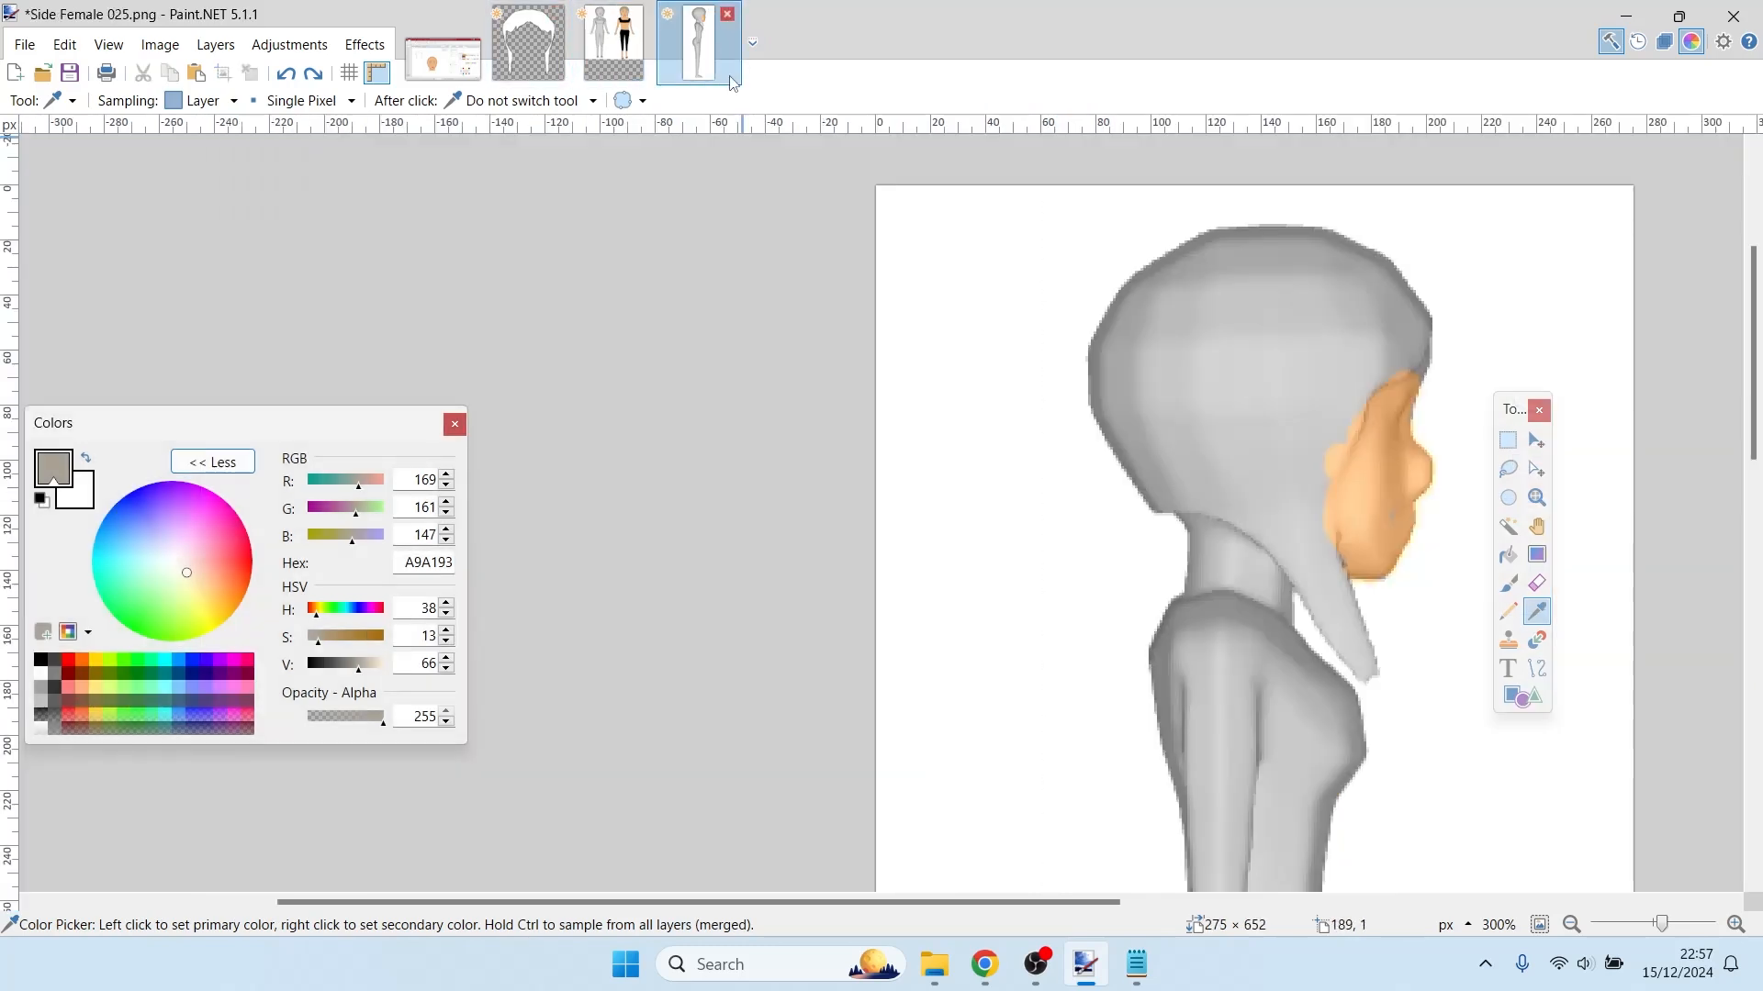
{"action": "left_click", "coordinate": [1540, 640]}
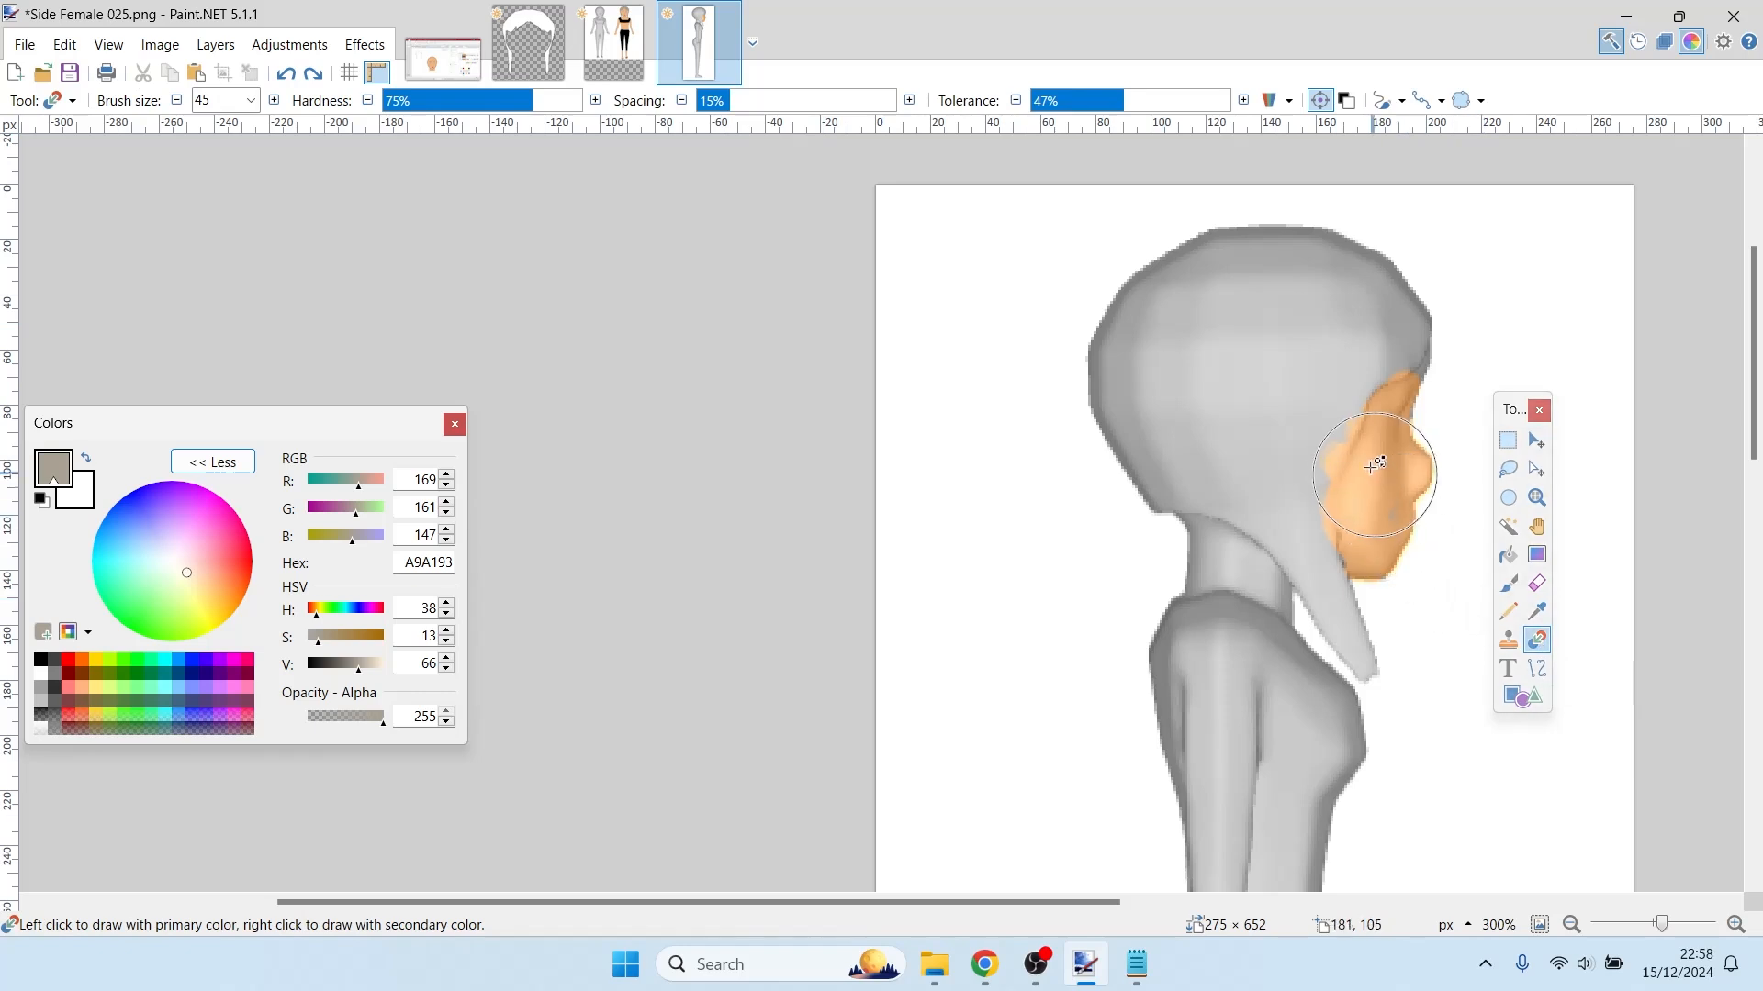
{"action": "mouse_move", "coordinate": [1280, 390]}
{"action": "left_mouse_down"}
{"action": "mouse_move", "coordinate": [1184, 395]}
{"action": "mouse_move", "coordinate": [1207, 357]}
{"action": "mouse_move", "coordinate": [1331, 363]}
{"action": "mouse_move", "coordinate": [1405, 333]}
{"action": "mouse_move", "coordinate": [1331, 275]}
{"action": "mouse_move", "coordinate": [1191, 275]}
{"action": "mouse_move", "coordinate": [1138, 344]}
{"action": "mouse_move", "coordinate": [1166, 445]}
{"action": "mouse_move", "coordinate": [1355, 635]}
{"action": "mouse_move", "coordinate": [1313, 496]}
{"action": "mouse_move", "coordinate": [1303, 423]}
{"action": "mouse_move", "coordinate": [1322, 385]}
{"action": "mouse_move", "coordinate": [1138, 418]}
{"action": "left_mouse_up"}
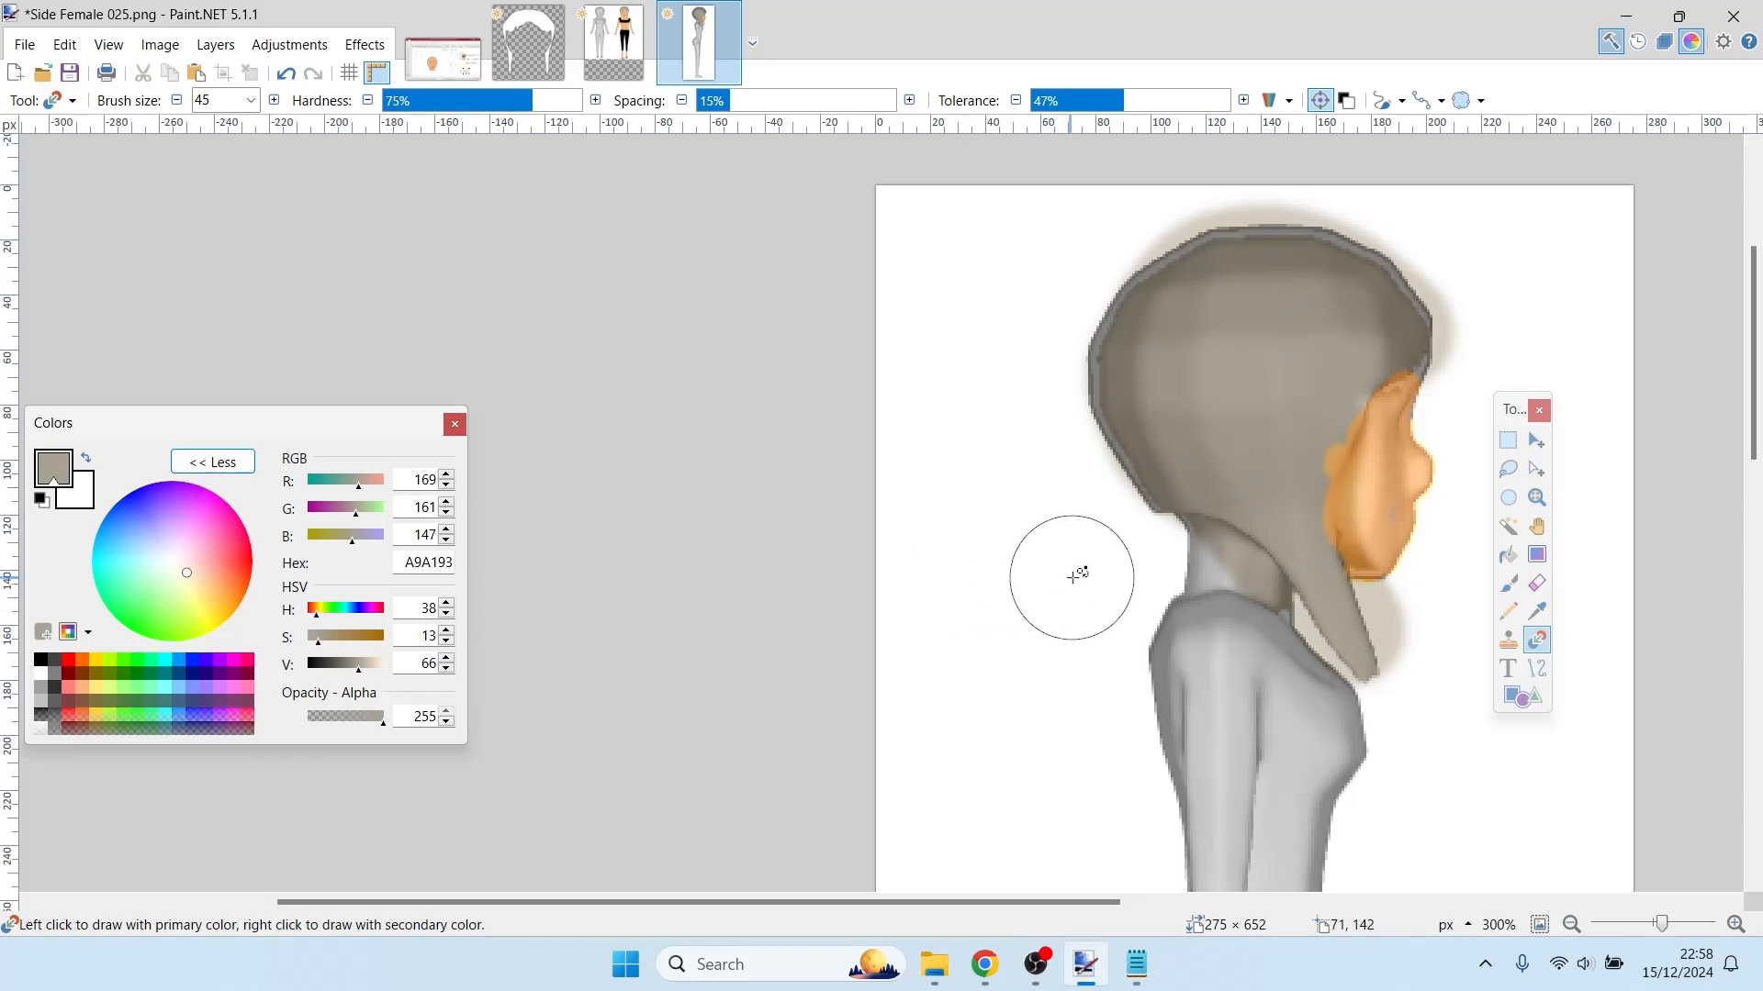
- Recolor the side-view model's neck with the skin tone sampled from its recolored face, using brush size 5
{"action": "key", "text": "k"}
{"action": "left_click", "coordinate": [1380, 507]}
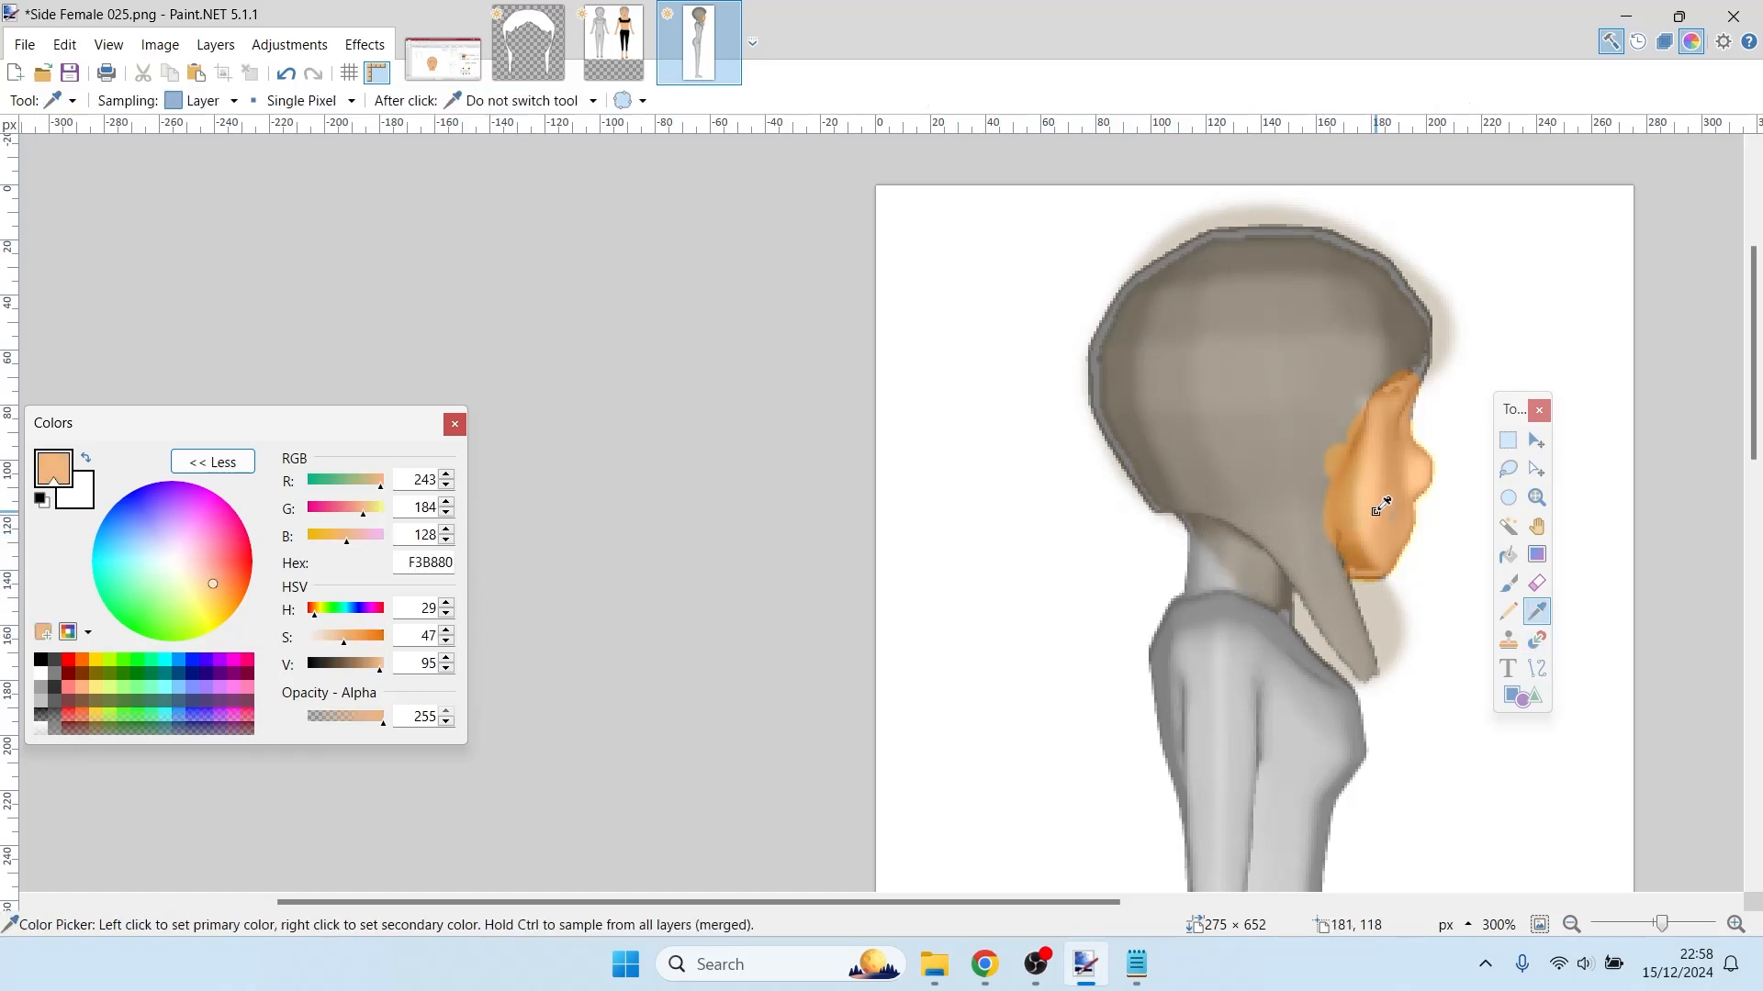
{"action": "left_click", "coordinate": [1536, 640]}
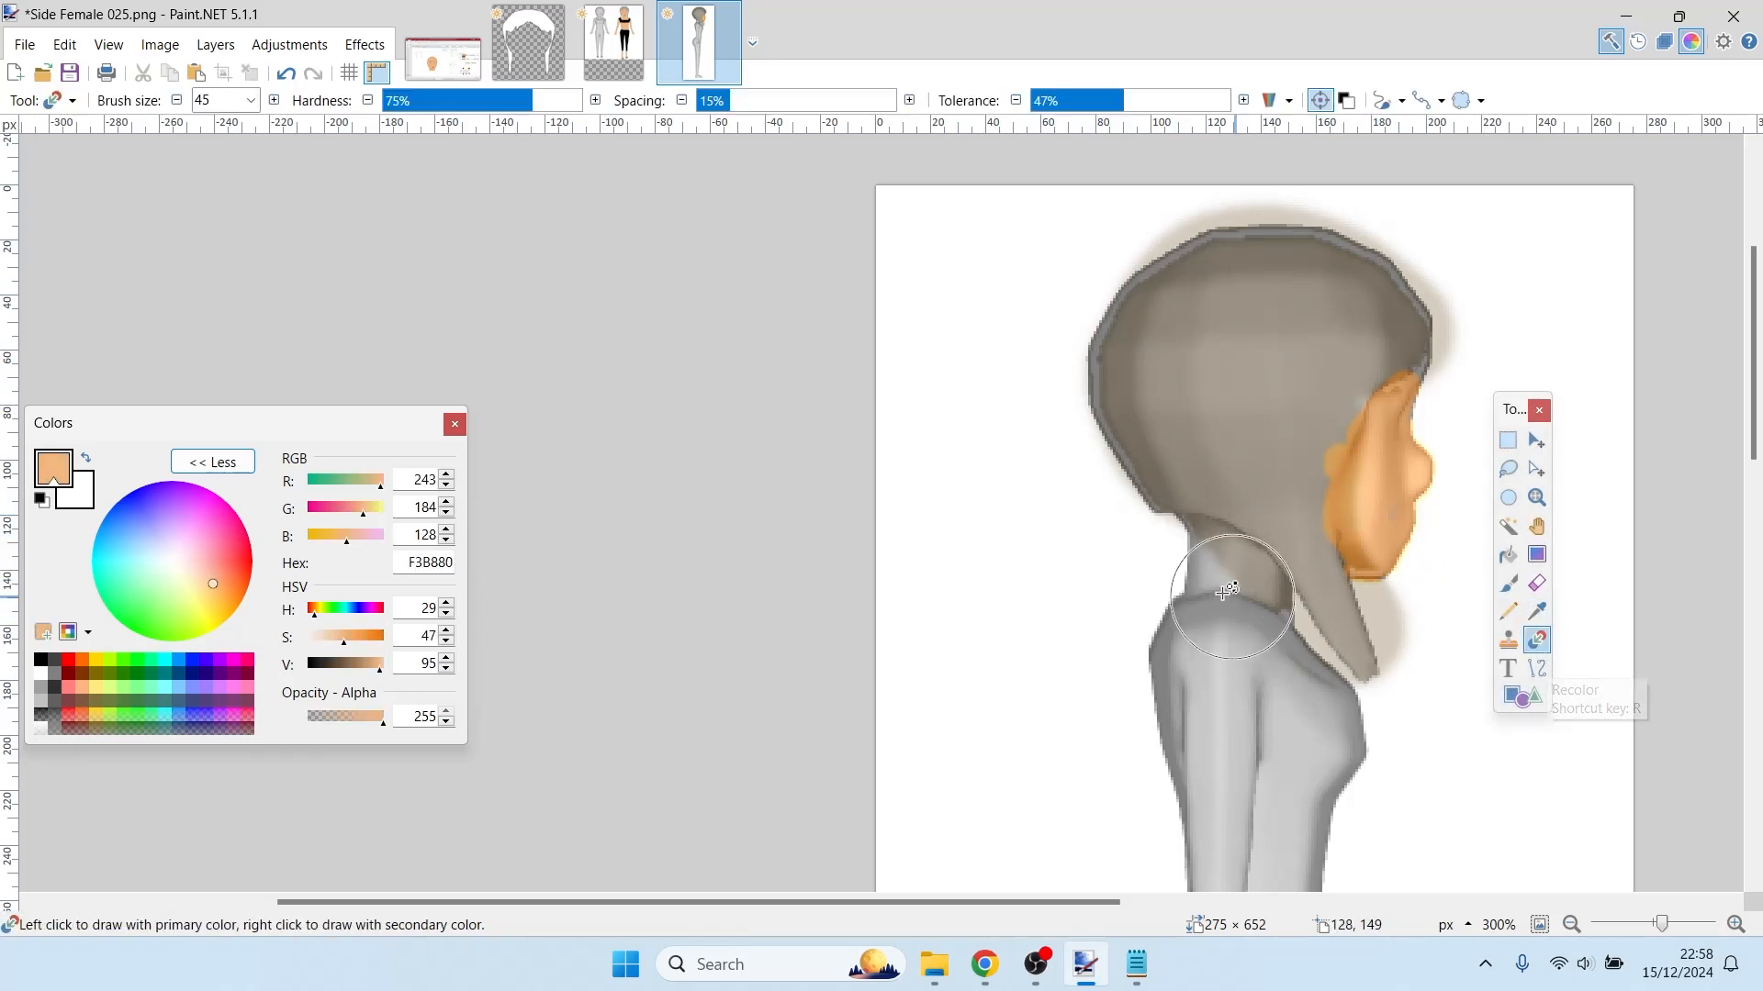
{"action": "left_click", "coordinate": [251, 100]}
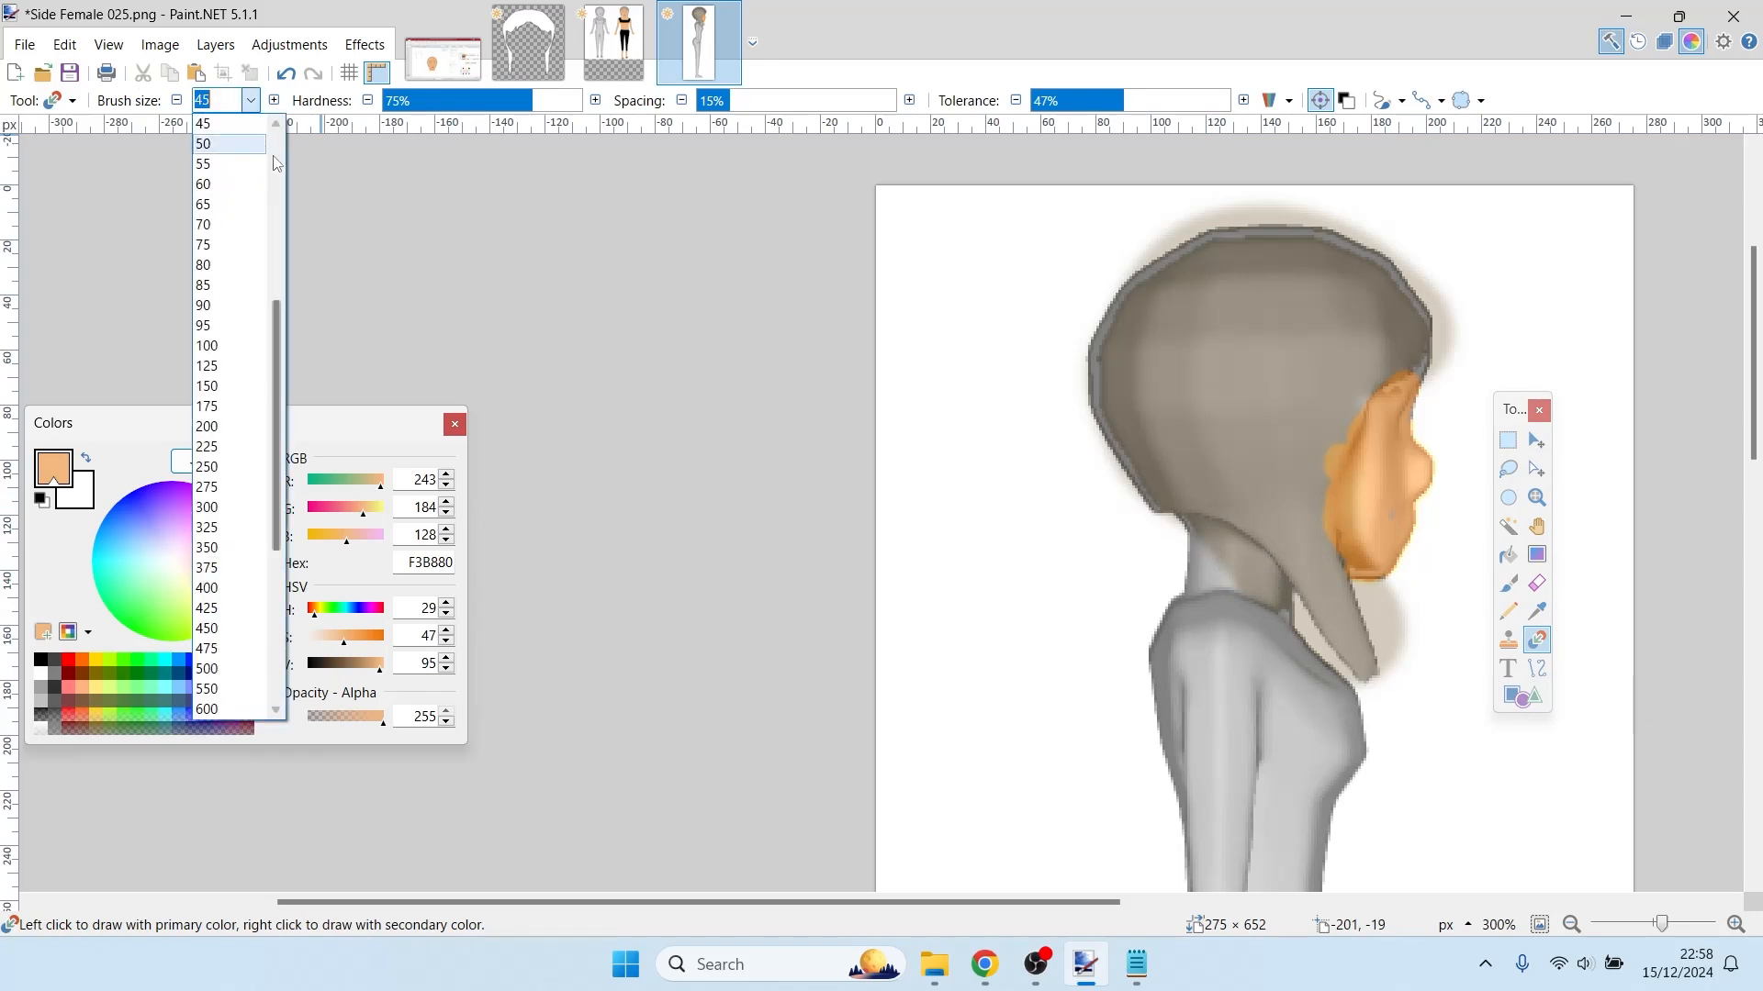
{"action": "left_click", "coordinate": [241, 204]}
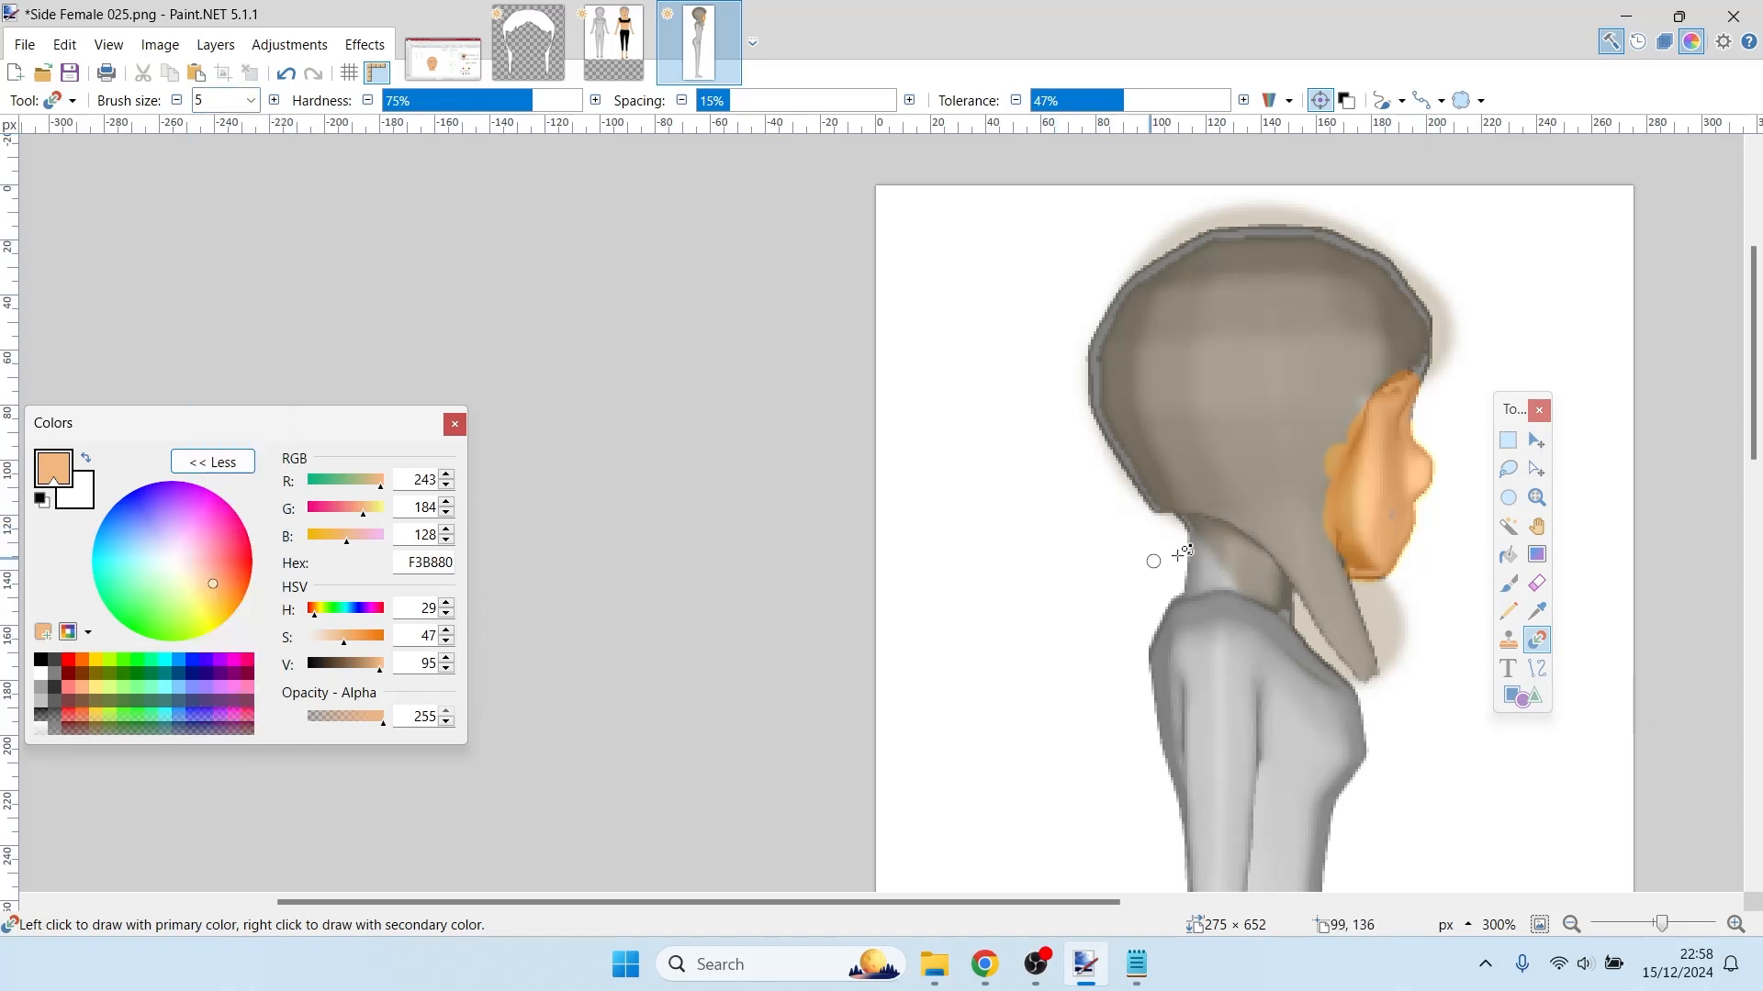
{"action": "mouse_move", "coordinate": [1202, 552]}
{"action": "left_mouse_down"}
{"action": "mouse_move", "coordinate": [1248, 553]}
{"action": "mouse_move", "coordinate": [1272, 594]}
{"action": "mouse_move", "coordinate": [1194, 556]}
{"action": "left_mouse_up"}
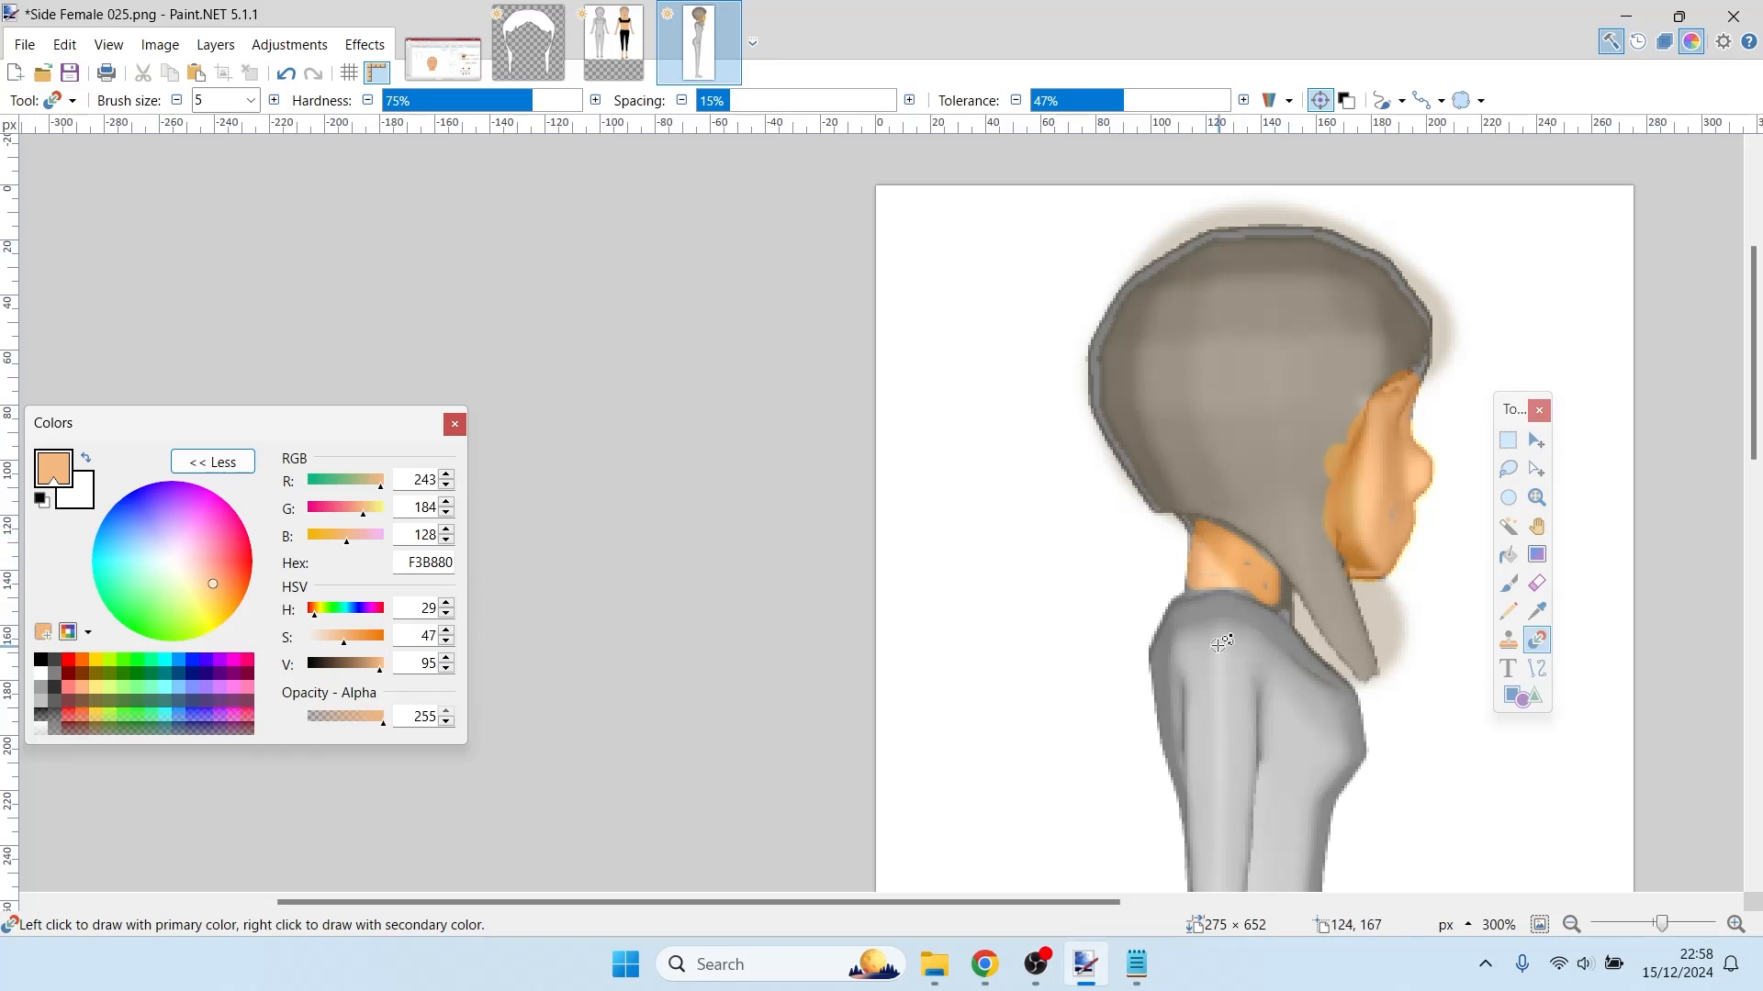
- Check the cartoon woman's top, and paint a black top over the side-view model's shoulder and chest with a size 14 paintbrush
{"action": "left_click", "coordinate": [594, 44]}
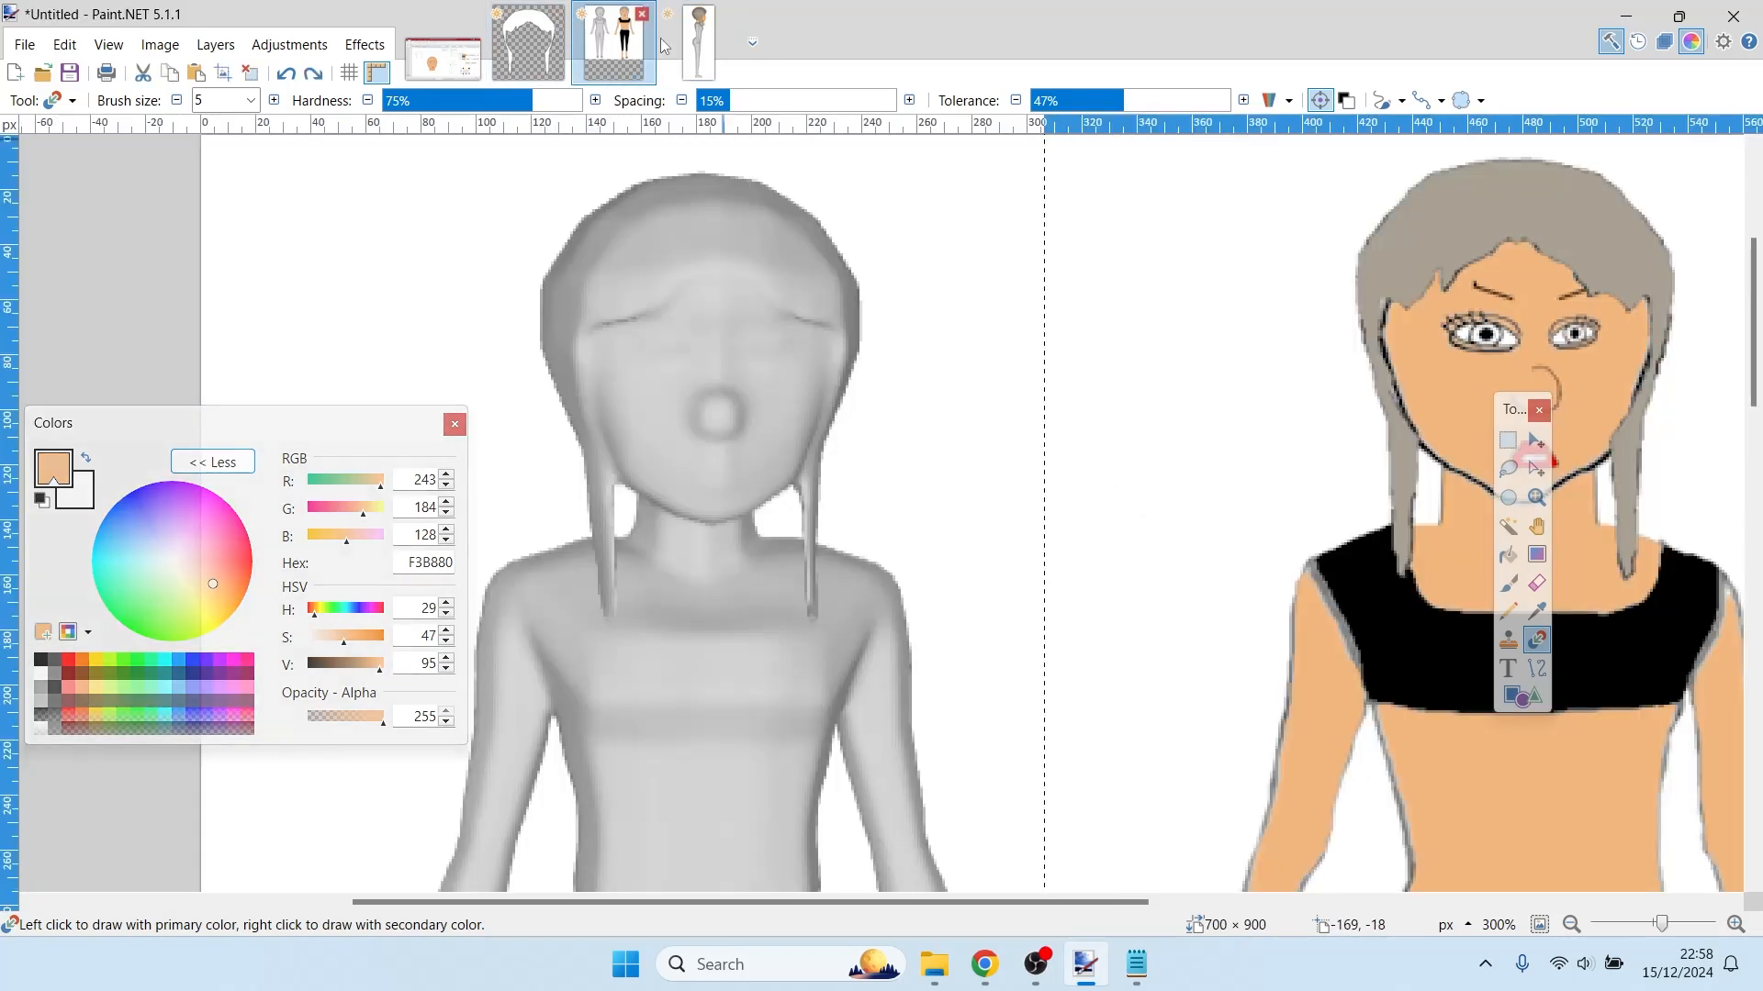
{"action": "left_click", "coordinate": [700, 51]}
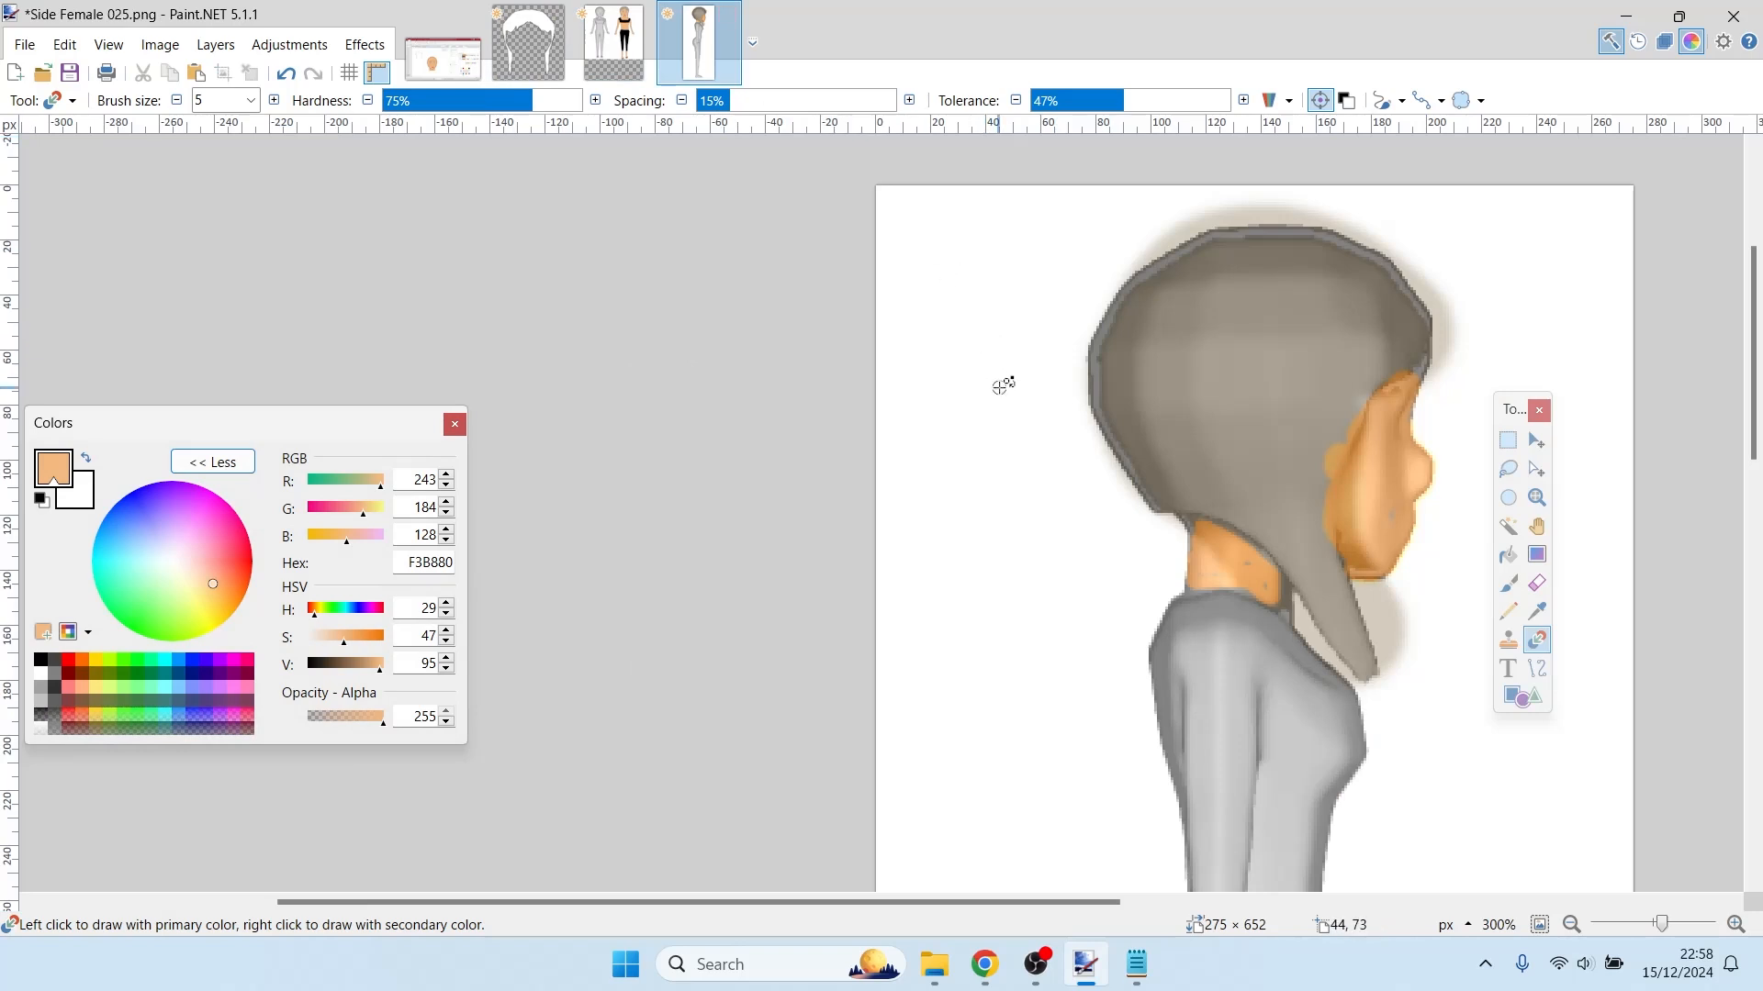
{"action": "scroll", "coordinate": [1005, 390], "scroll_direction": "up", "scroll_amount": 2}
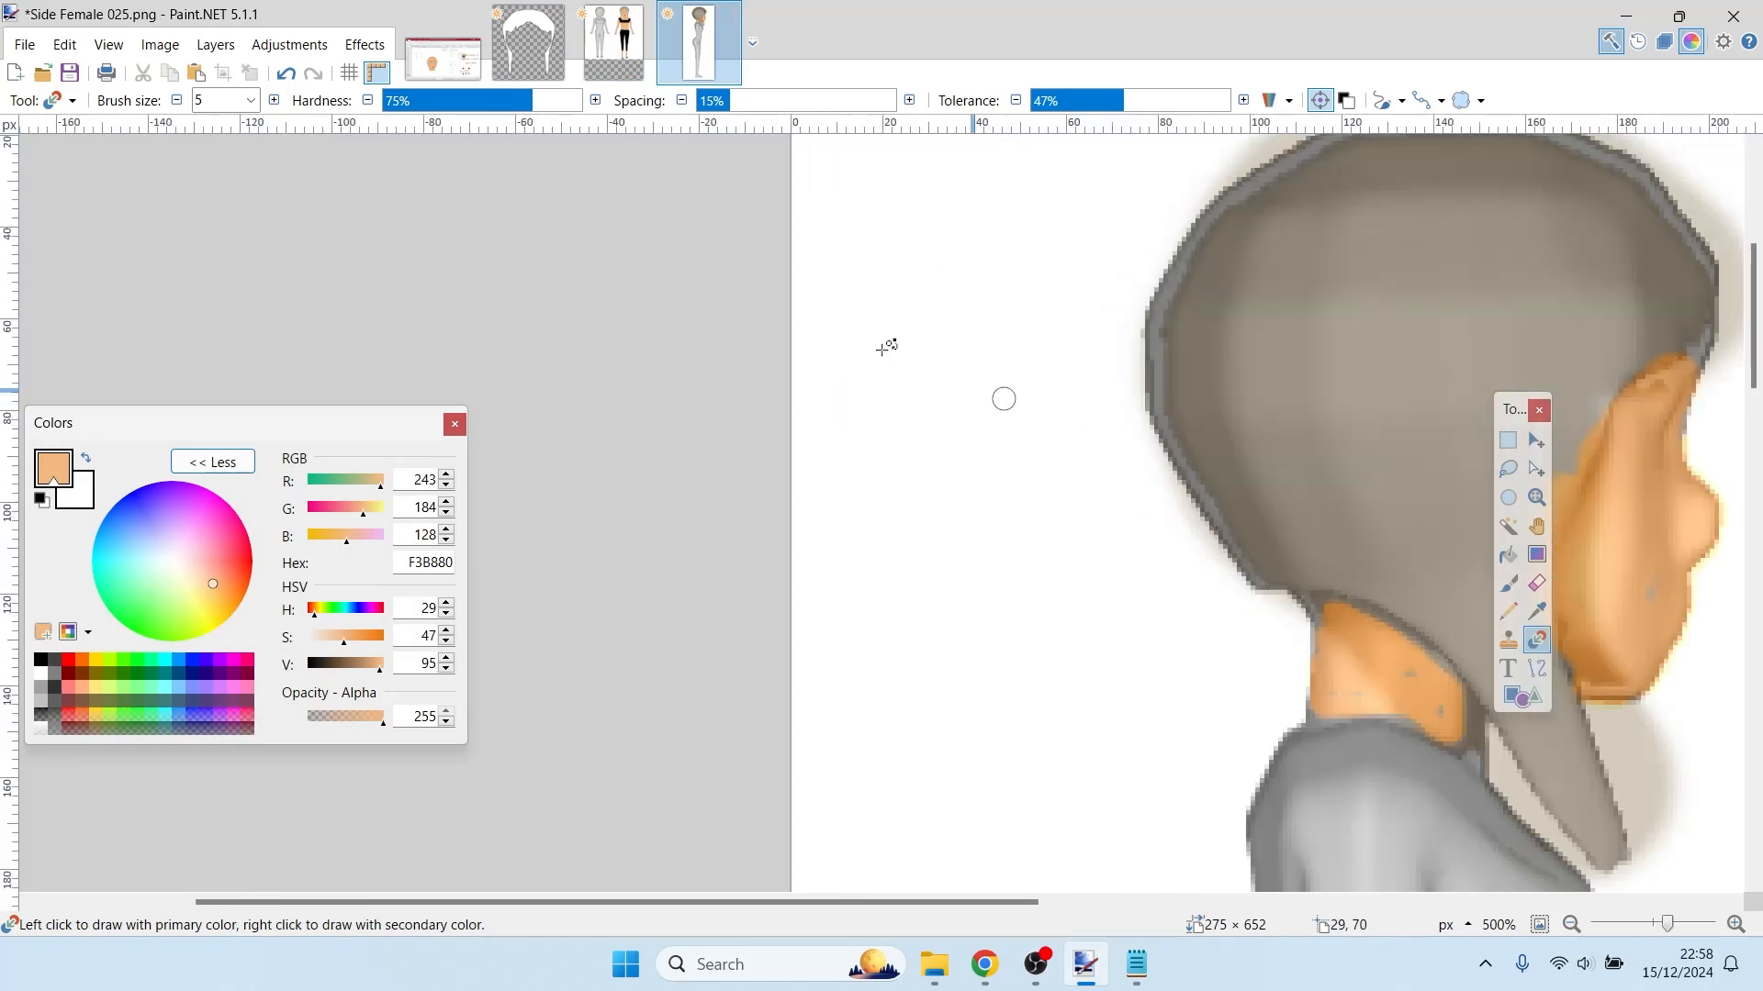
{"action": "scroll", "coordinate": [1363, 459], "scroll_direction": "down", "scroll_amount": 4}
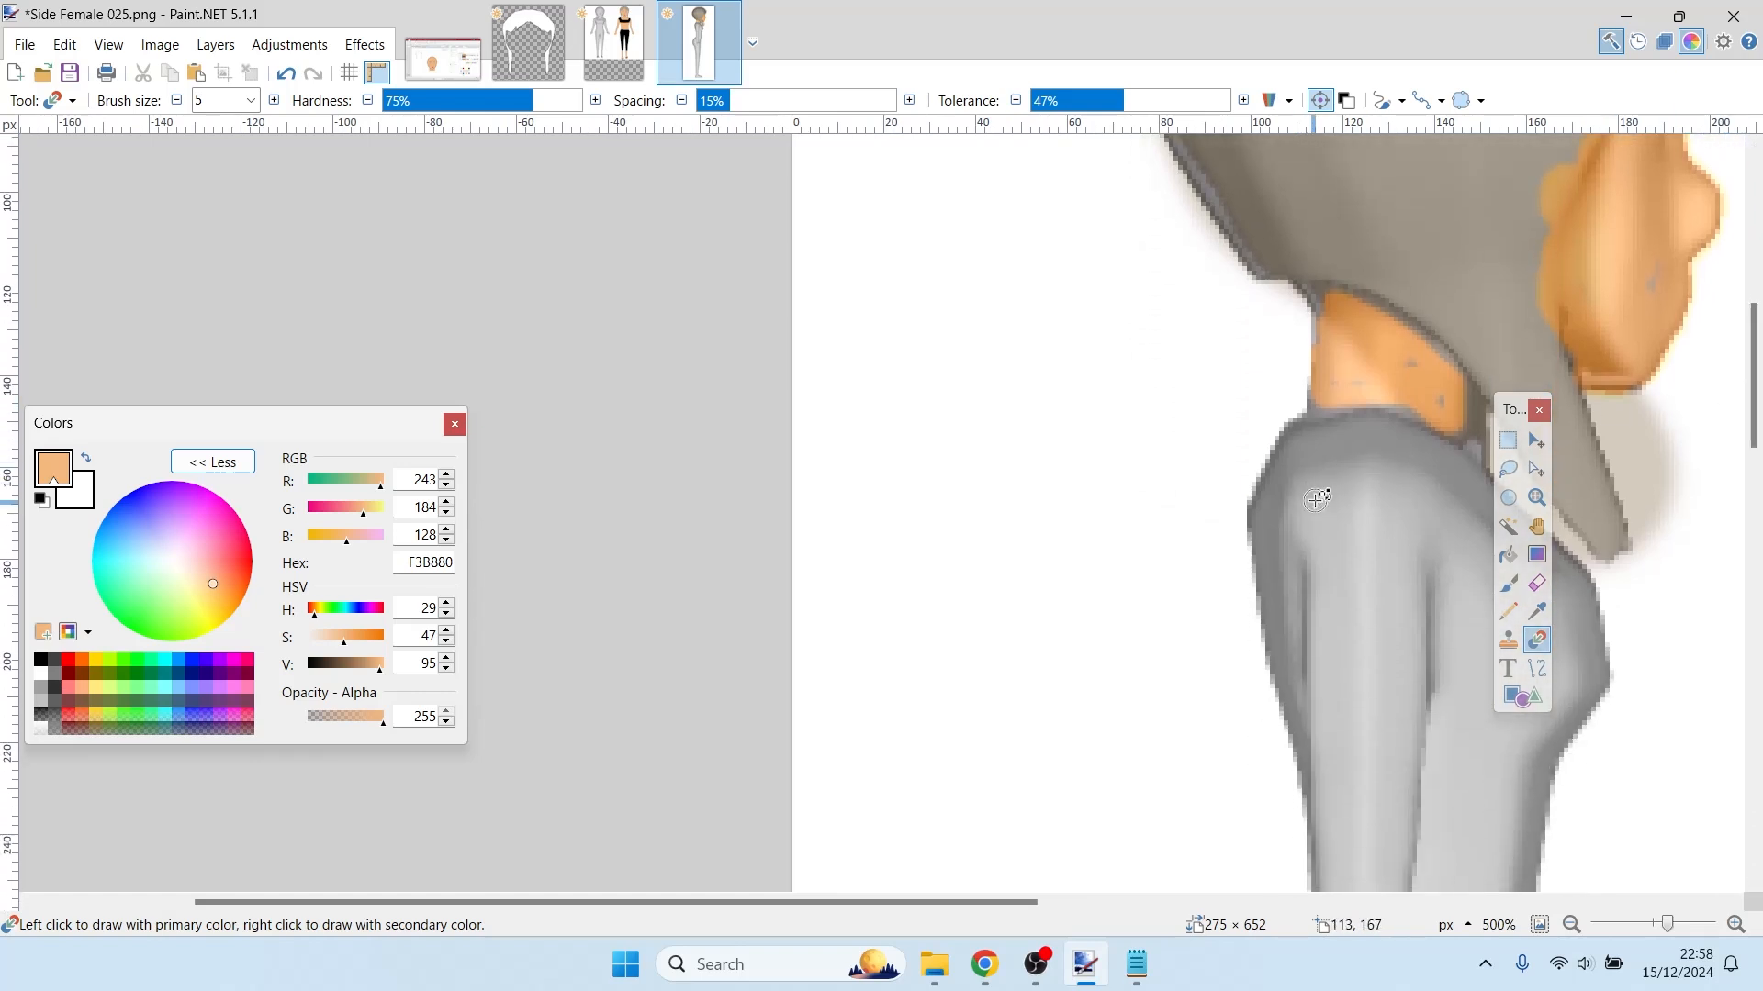
{"action": "key", "text": "b"}
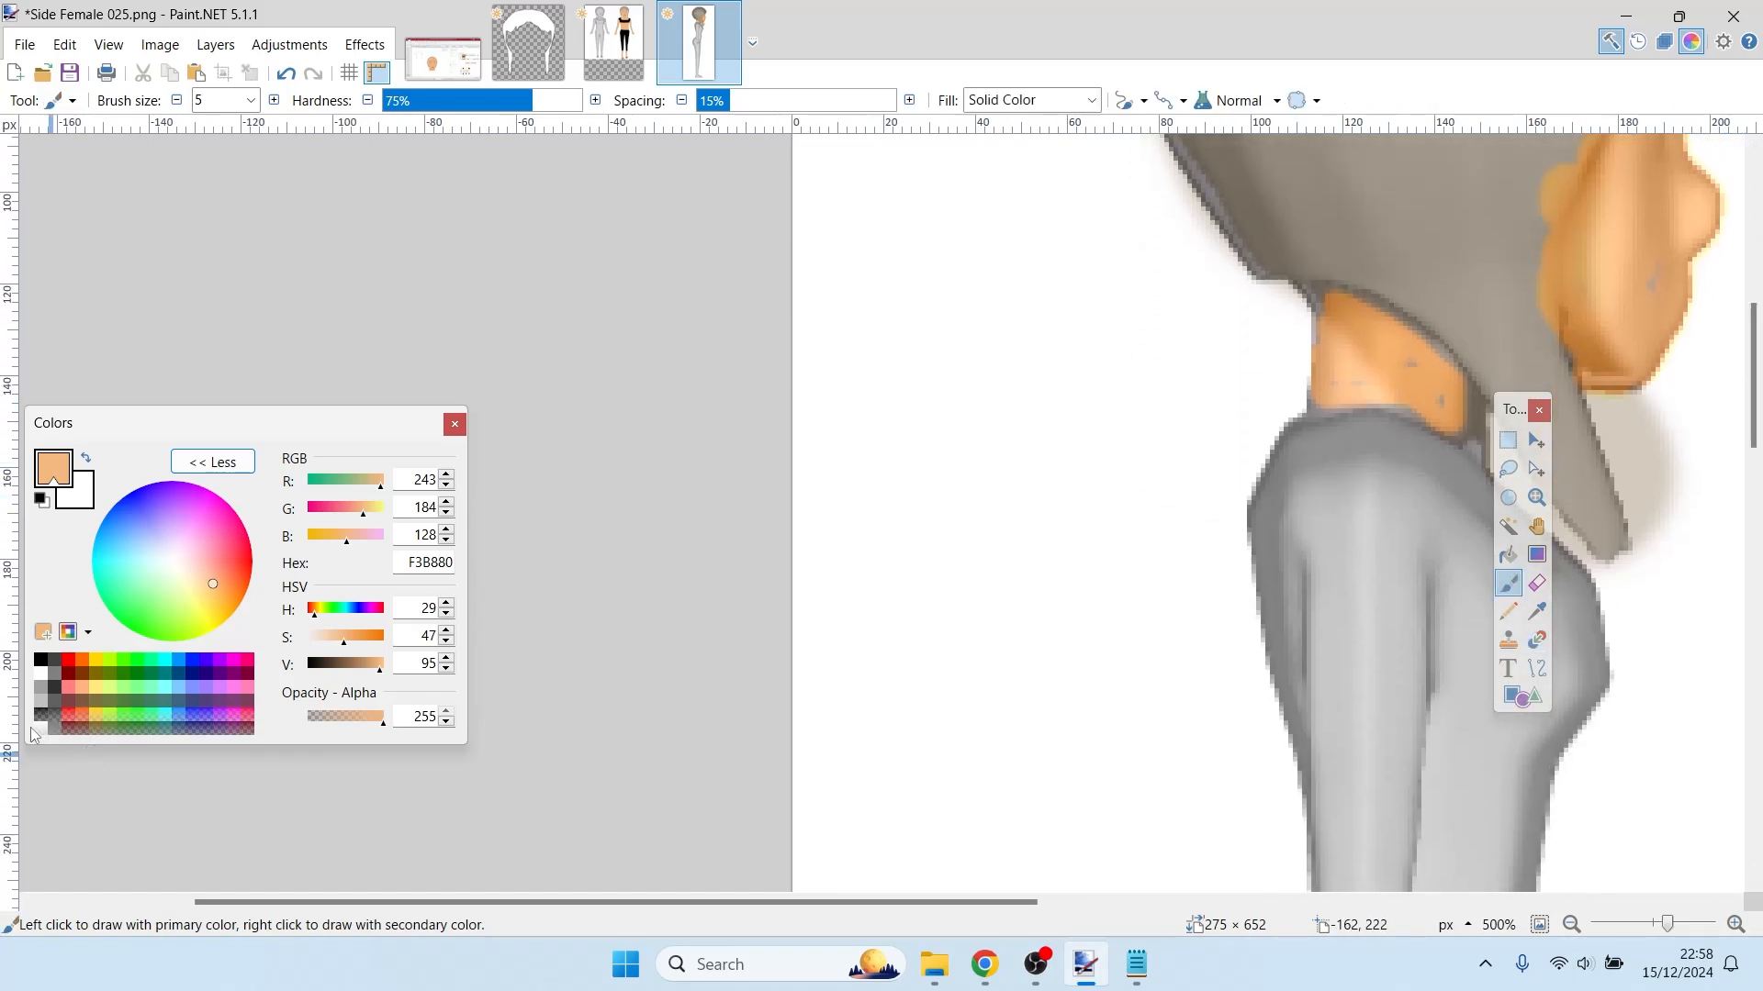
{"action": "left_click", "coordinate": [42, 663]}
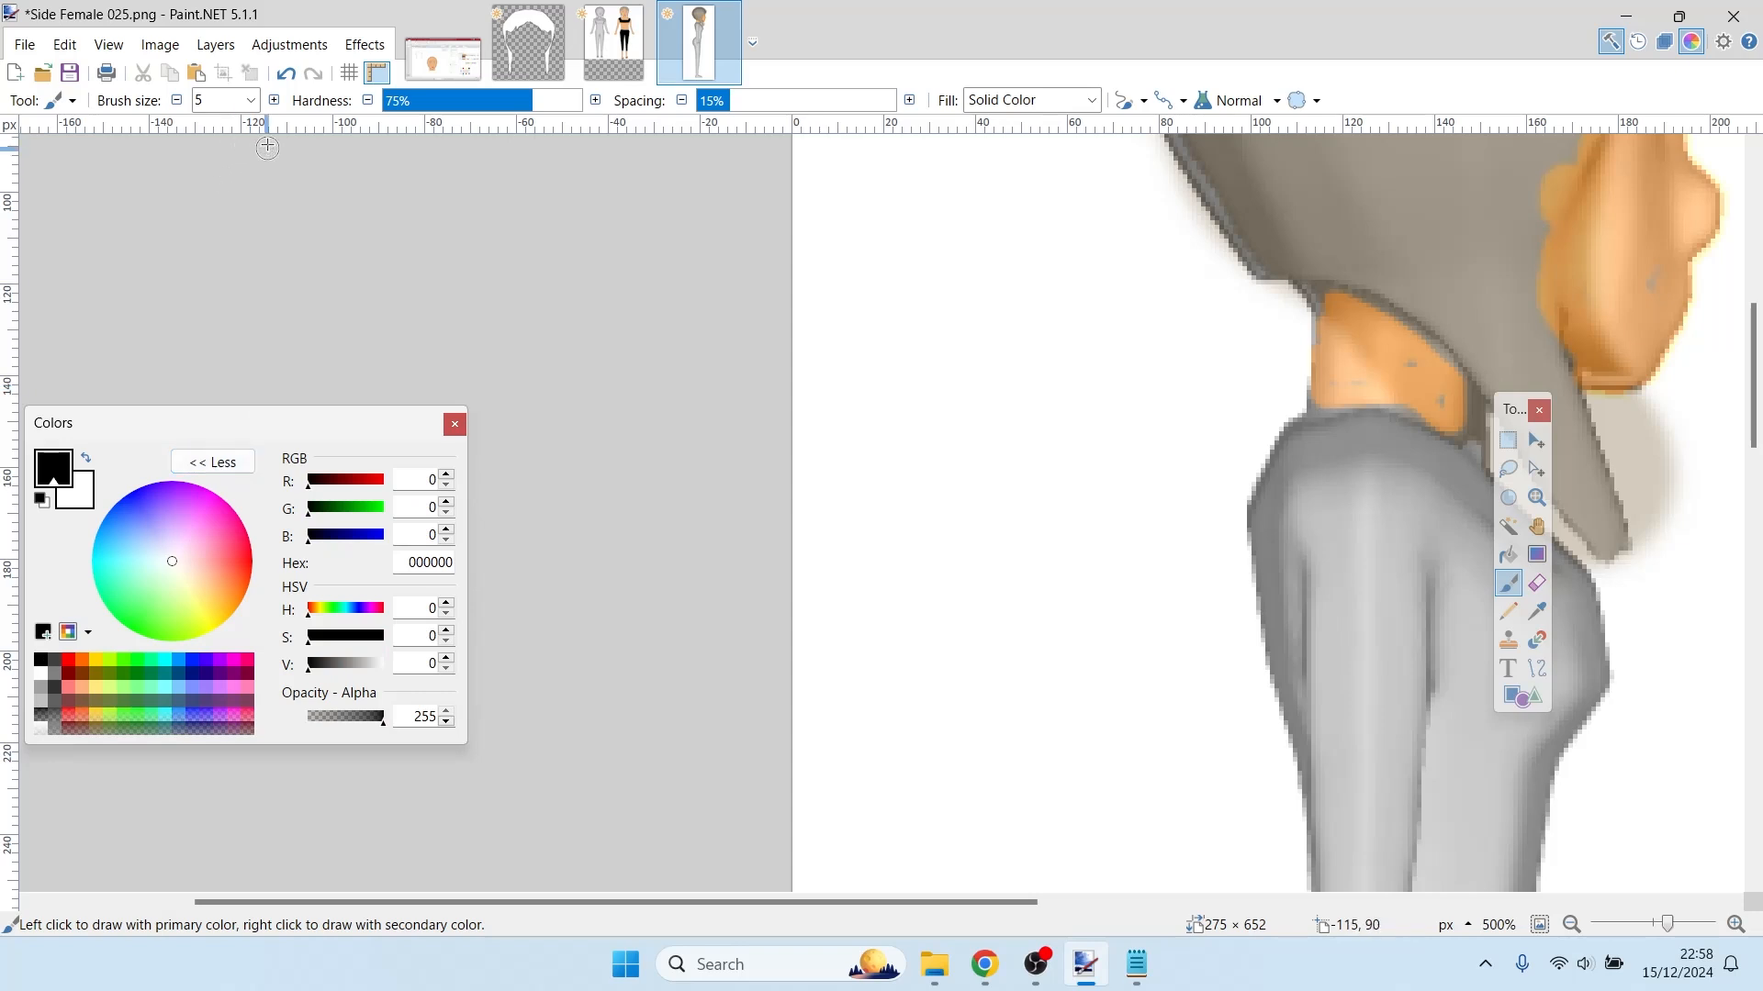
{"action": "left_click", "coordinate": [251, 100]}
{"action": "left_click", "coordinate": [217, 305]}
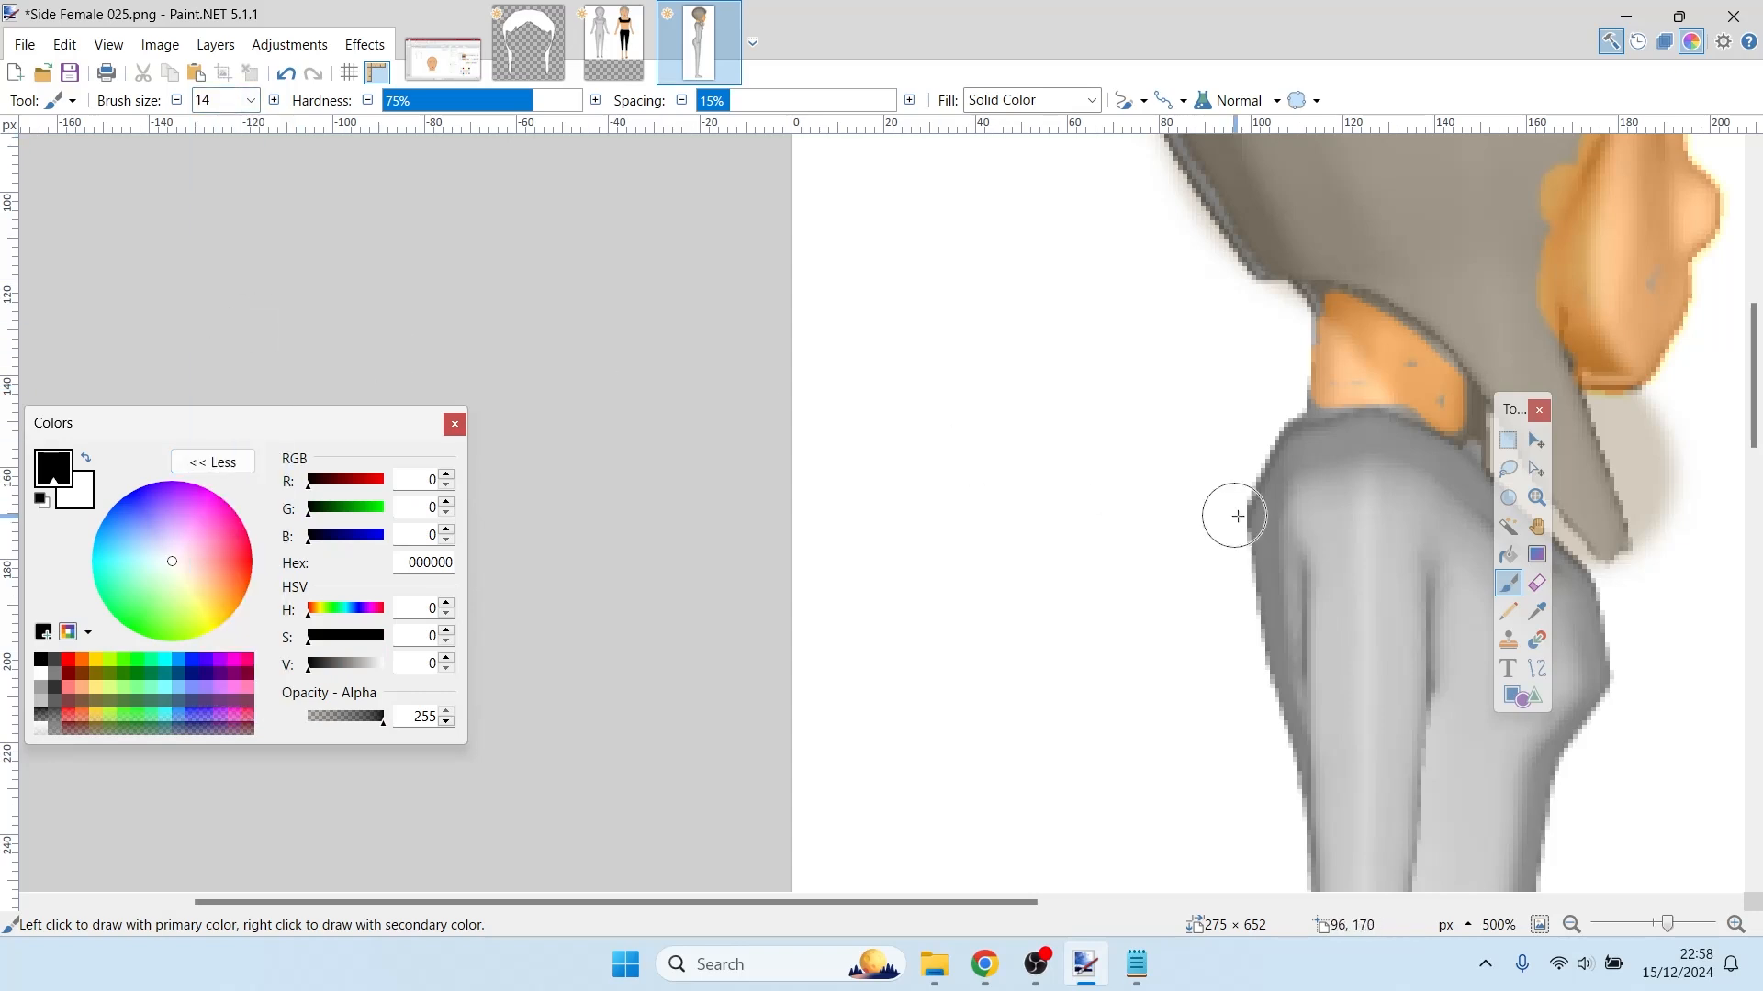
{"action": "left_click", "coordinate": [1326, 489]}
{"action": "mouse_move", "coordinate": [1326, 489]}
{"action": "left_mouse_down"}
{"action": "mouse_move", "coordinate": [1402, 493]}
{"action": "mouse_move", "coordinate": [1503, 575]}
{"action": "mouse_move", "coordinate": [1573, 601]}
{"action": "mouse_move", "coordinate": [1586, 656]}
{"action": "mouse_move", "coordinate": [1551, 710]}
{"action": "mouse_move", "coordinate": [1461, 708]}
{"action": "mouse_move", "coordinate": [1460, 590]}
{"action": "mouse_move", "coordinate": [1537, 643]}
{"action": "left_mouse_up"}
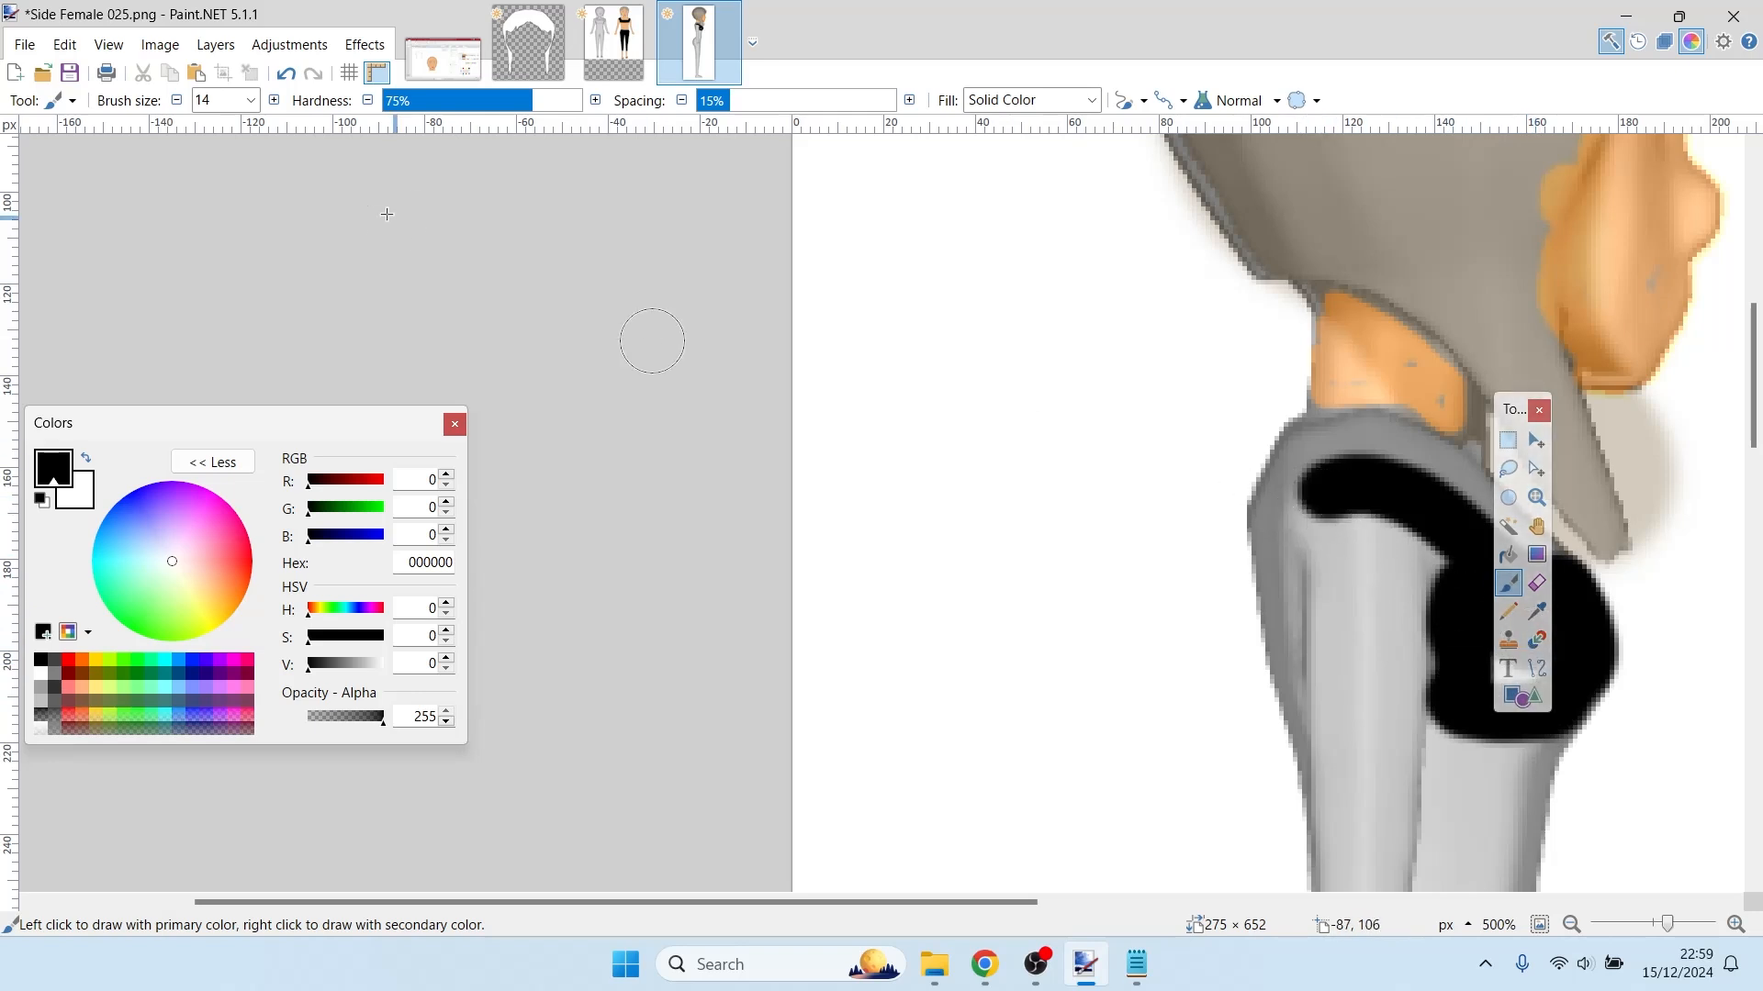
- Extend the black top down the back of the arm and along the model's upper back edge with brush size 5
{"action": "left_click", "coordinate": [250, 100]}
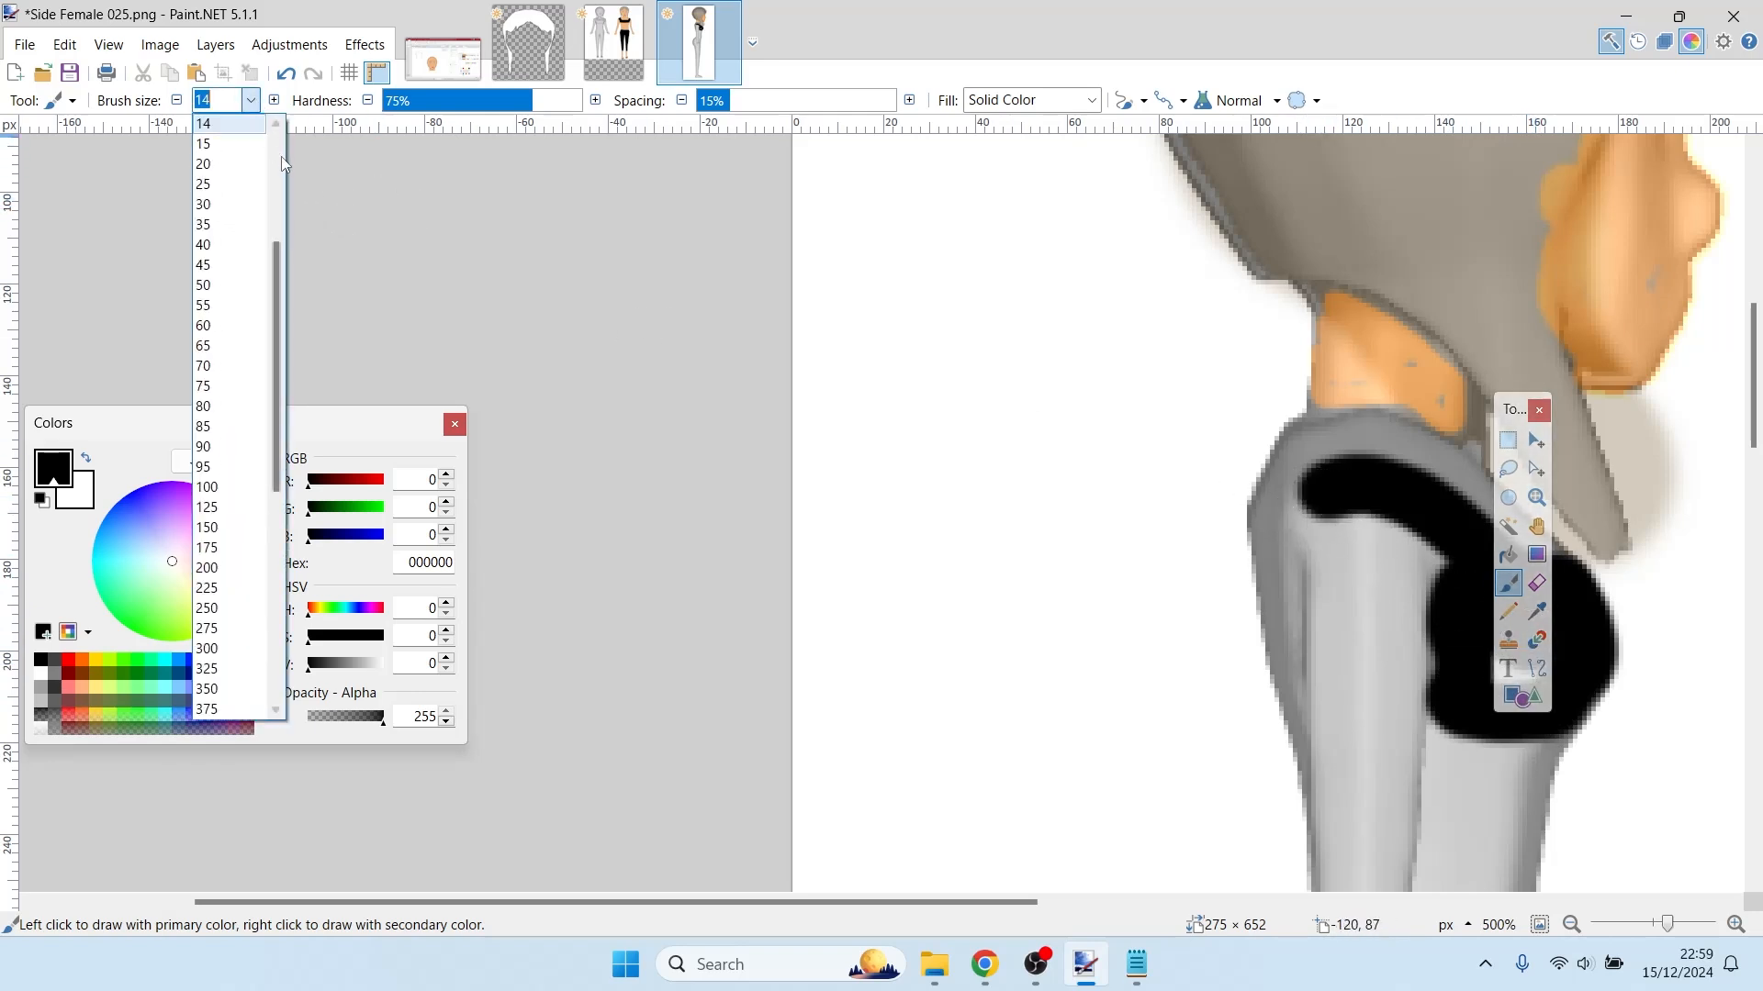
{"action": "scroll", "coordinate": [220, 368], "scroll_direction": "up", "scroll_amount": 5}
{"action": "left_click", "coordinate": [216, 225]}
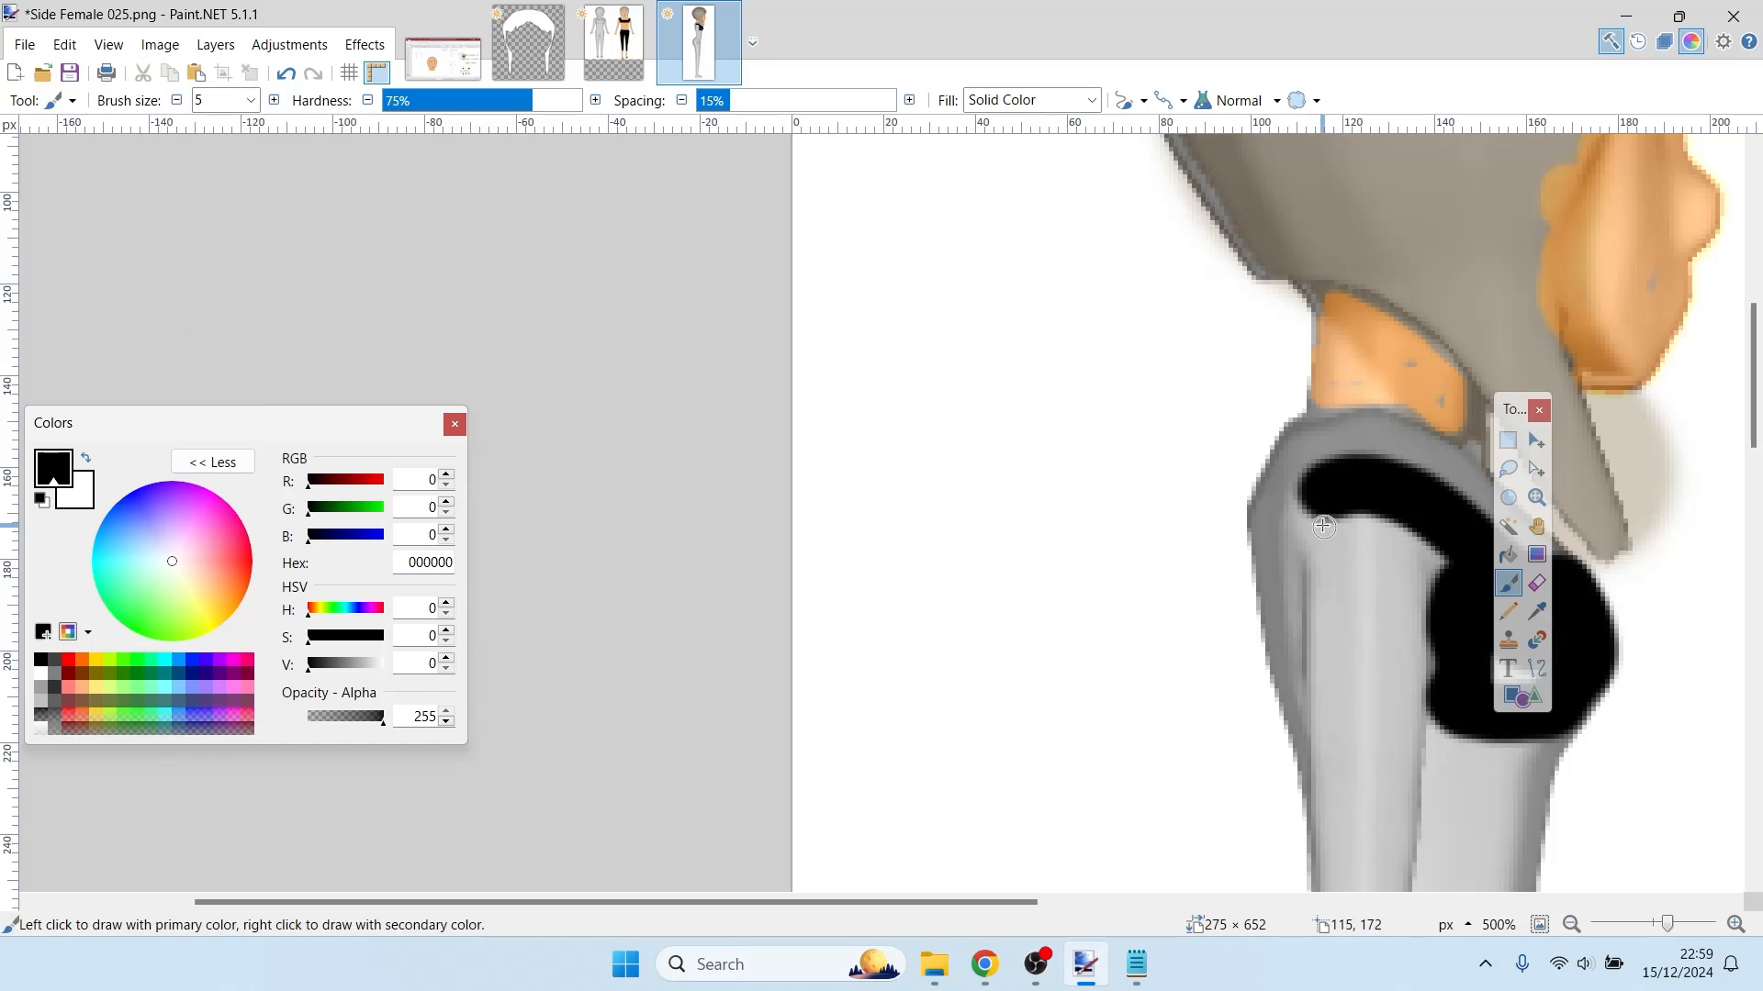
{"action": "left_click_drag", "start_coordinate": [1315, 508], "coordinate": [1306, 662]}
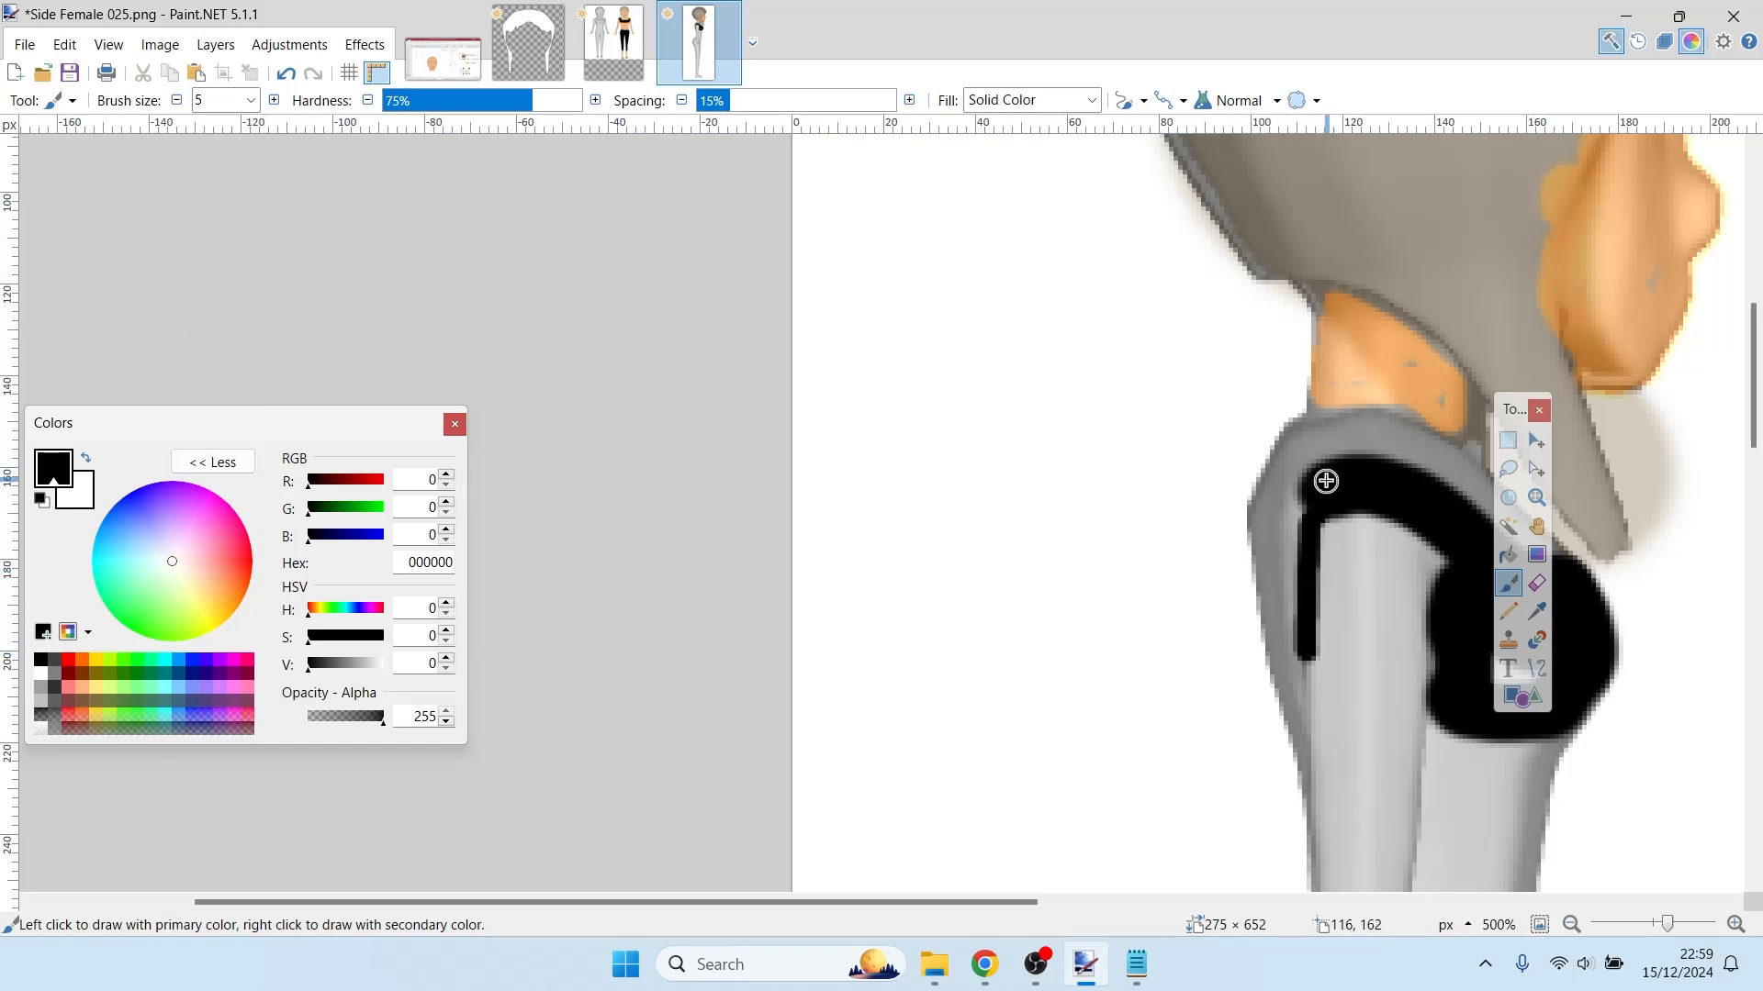
{"action": "mouse_move", "coordinate": [1289, 427]}
{"action": "left_mouse_down"}
{"action": "mouse_move", "coordinate": [1255, 522]}
{"action": "mouse_move", "coordinate": [1260, 613]}
{"action": "left_mouse_up"}
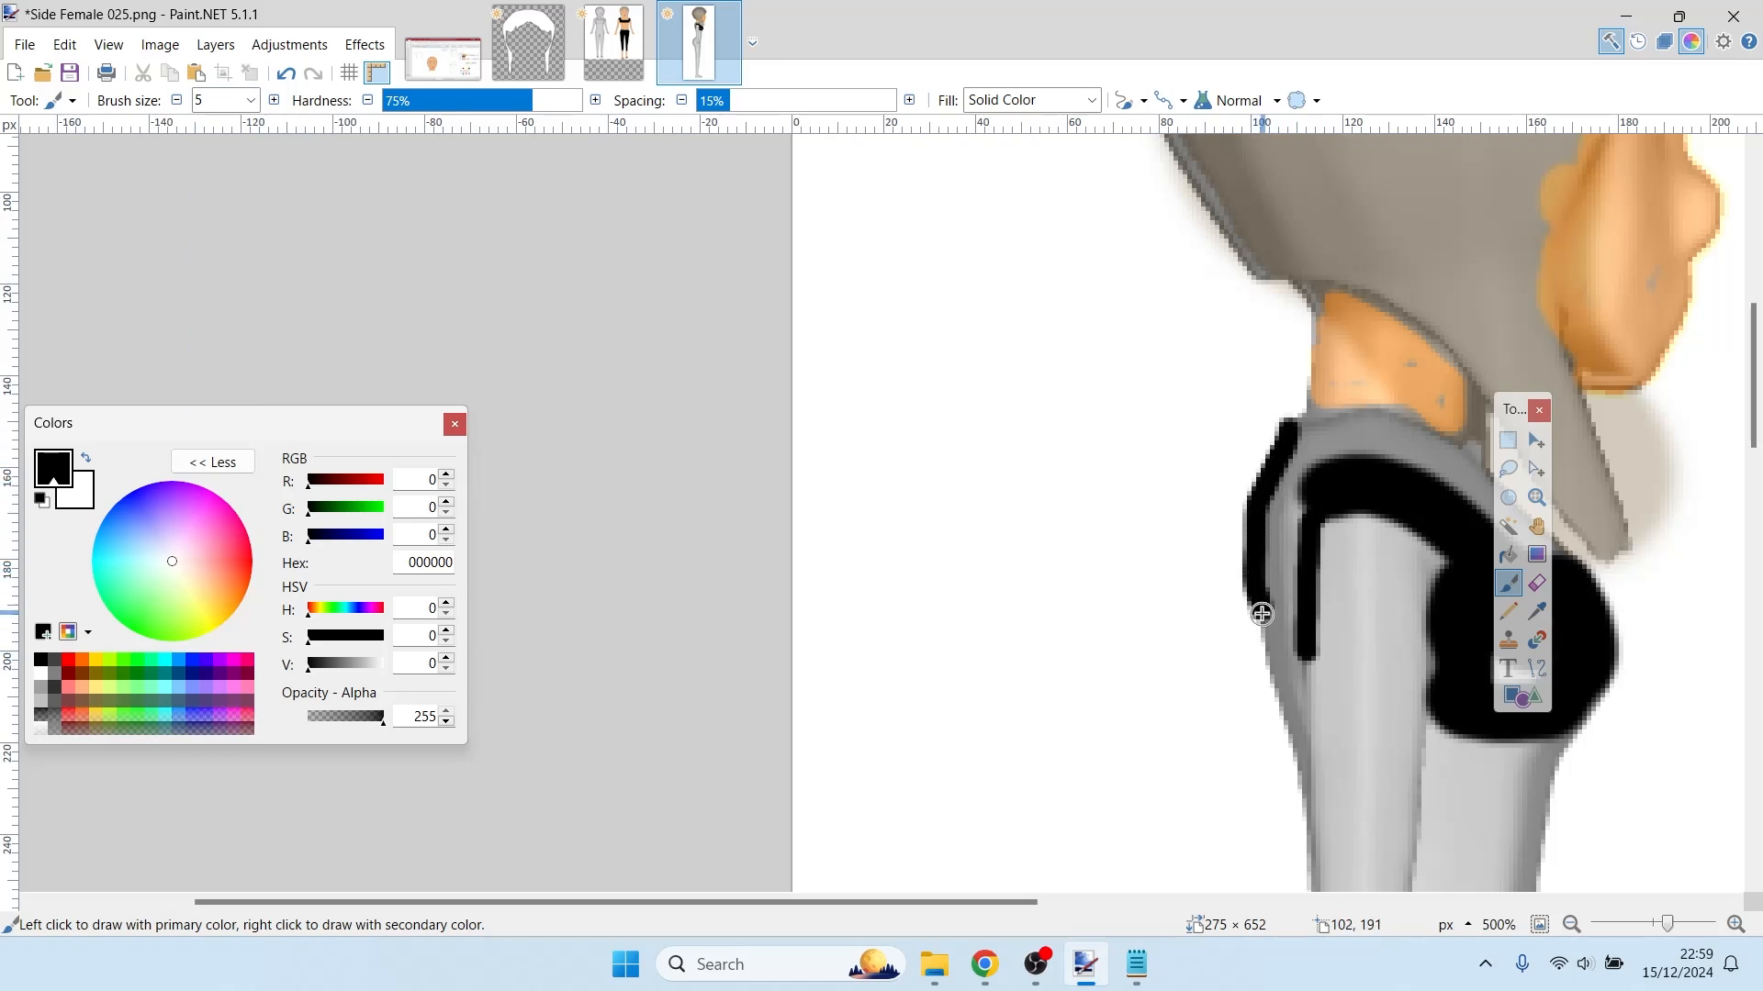
- Sample the side-view model's neck skin tone and paint over the marks at the lower part of the neck
{"action": "key", "text": "k"}
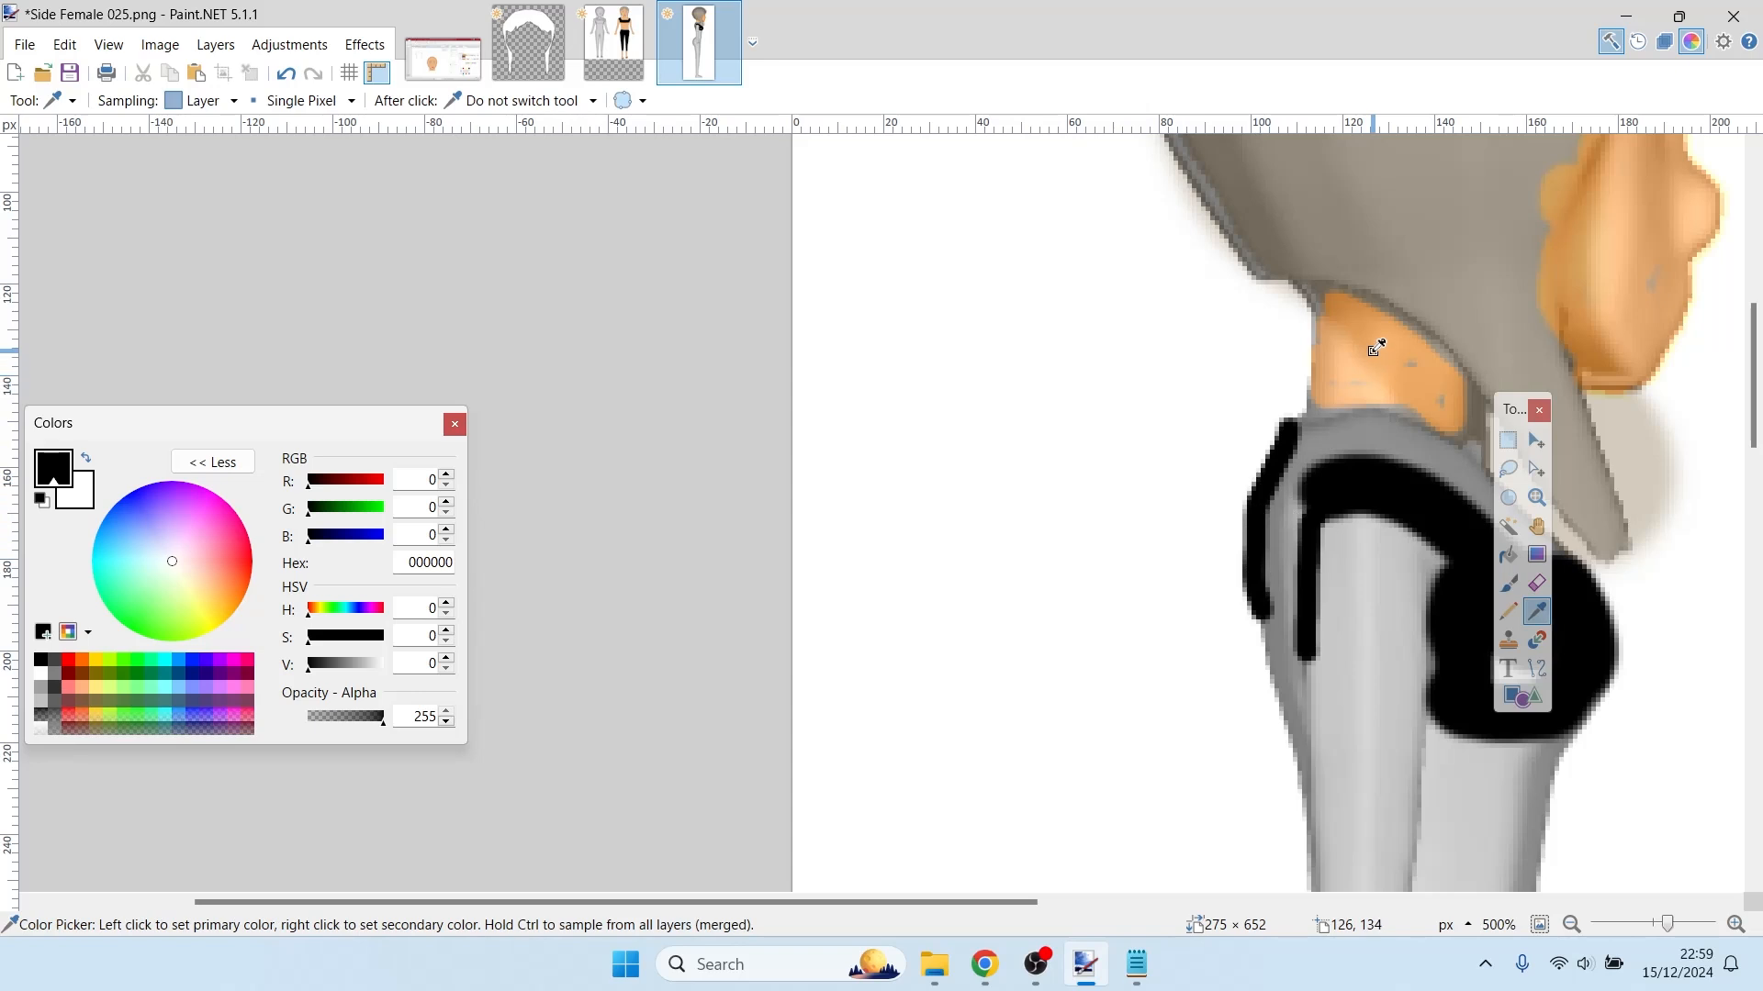
{"action": "left_click", "coordinate": [1374, 350]}
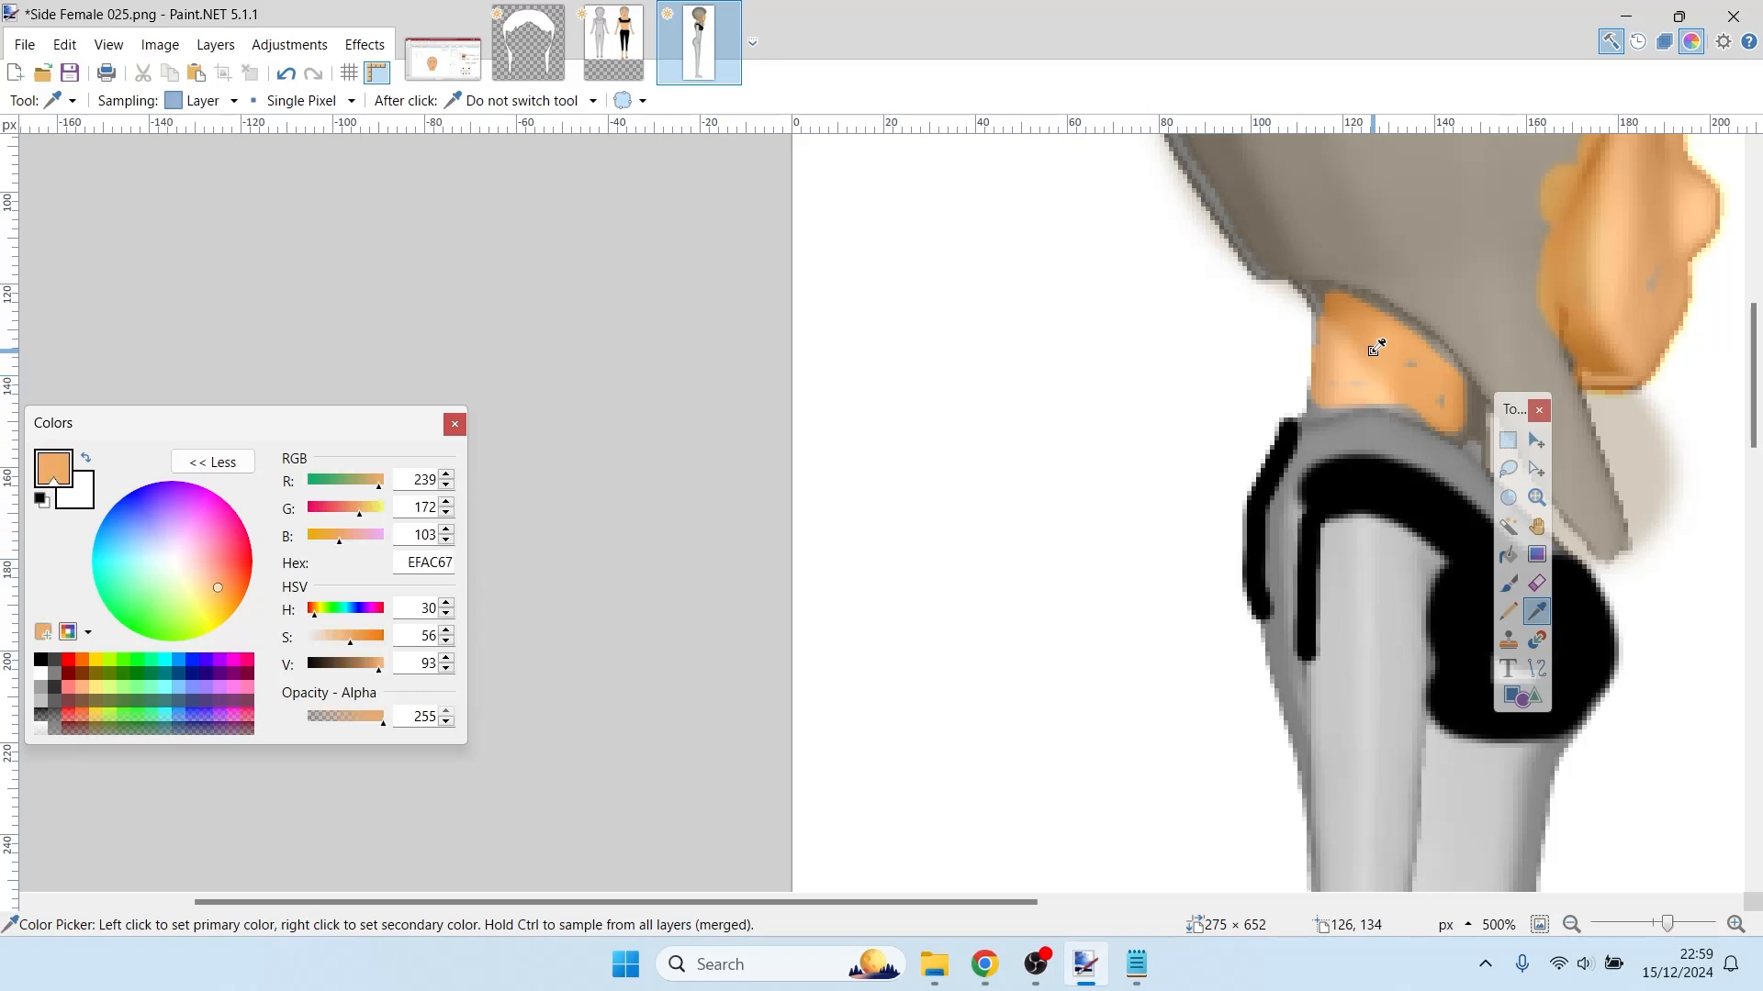
{"action": "key", "text": "b"}
{"action": "left_click_drag", "start_coordinate": [1349, 384], "coordinate": [1373, 391]}
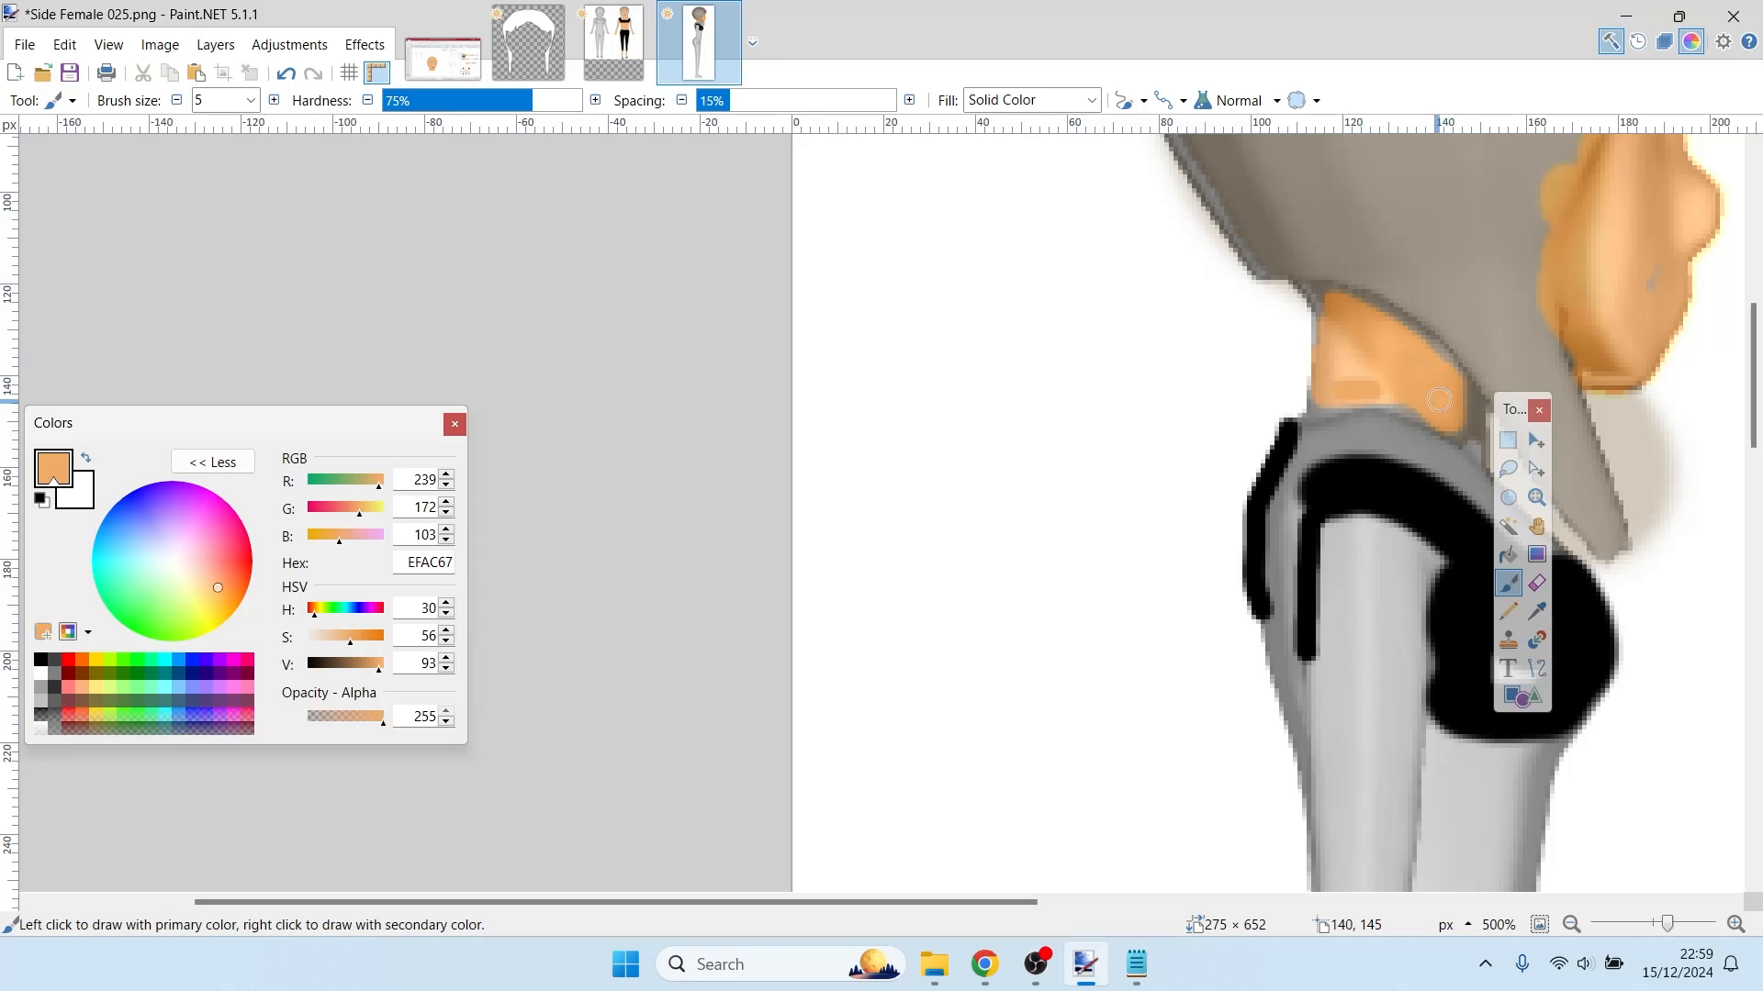
- Lasso the uneven patch on the neck, apply a Gaussian Blur with radius 2.0, and deselect it
{"action": "left_click", "coordinate": [1508, 468]}
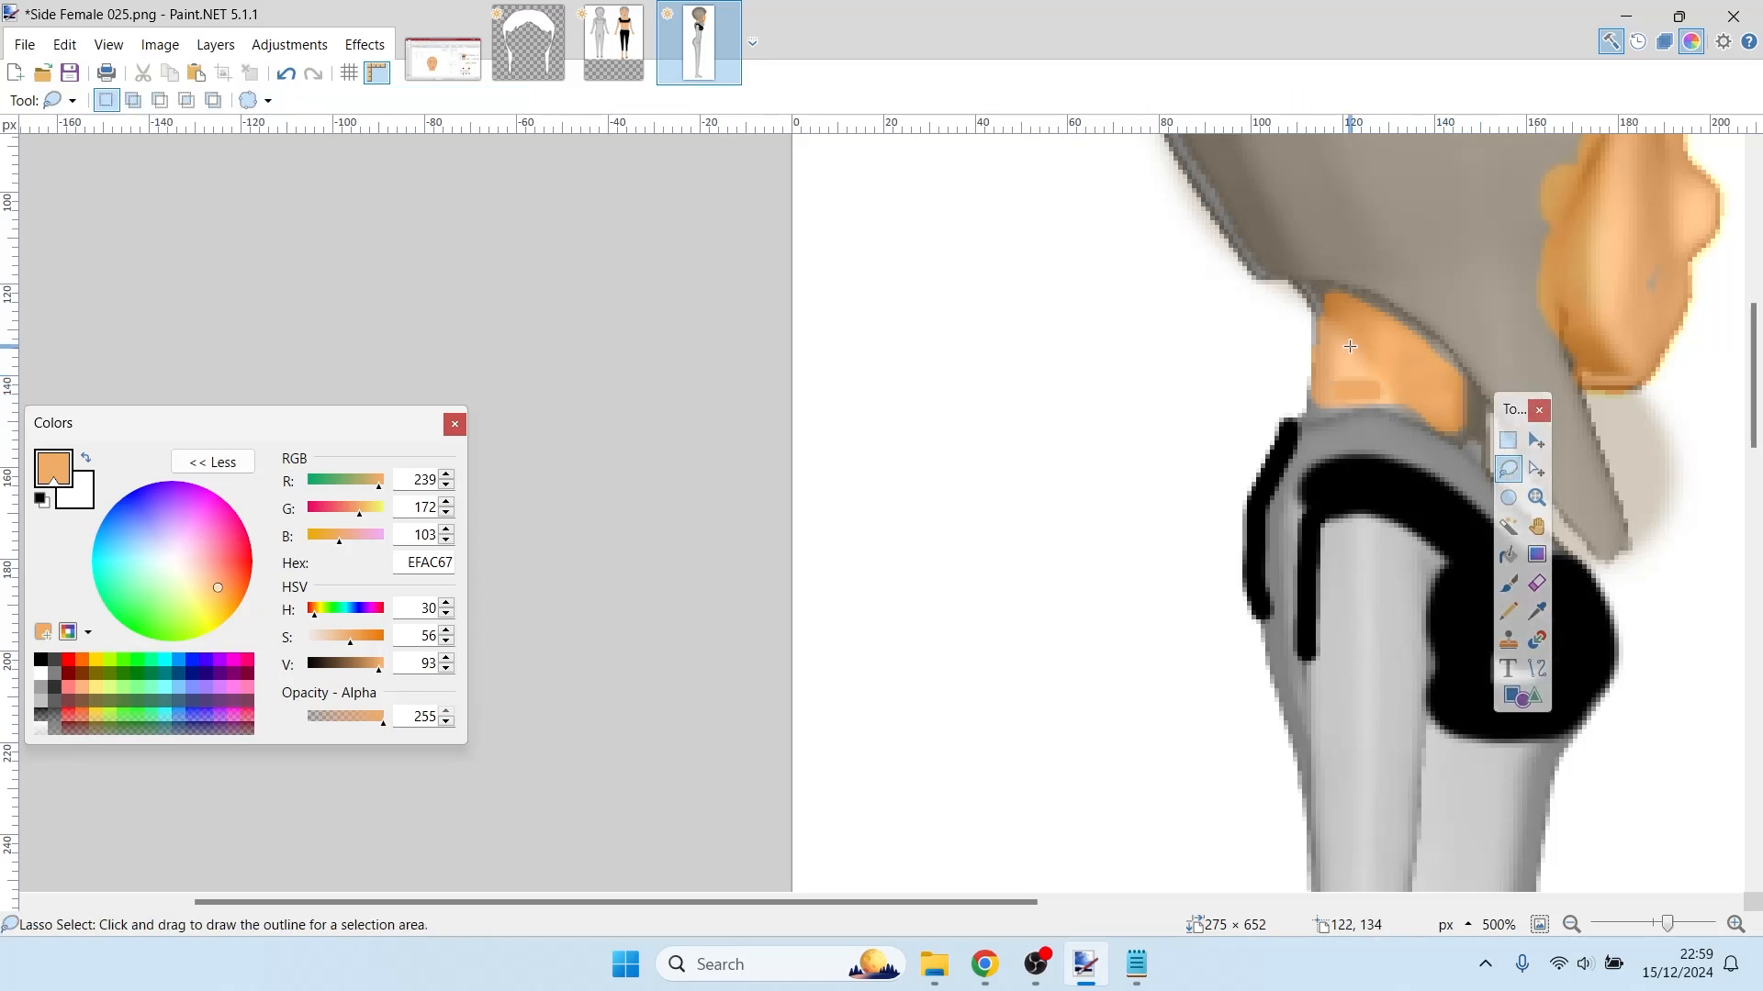
{"action": "mouse_move", "coordinate": [1340, 339]}
{"action": "left_mouse_down"}
{"action": "mouse_move", "coordinate": [1327, 388]}
{"action": "mouse_move", "coordinate": [1411, 402]}
{"action": "mouse_move", "coordinate": [1427, 376]}
{"action": "left_mouse_up"}
{"action": "left_click", "coordinate": [364, 45]}
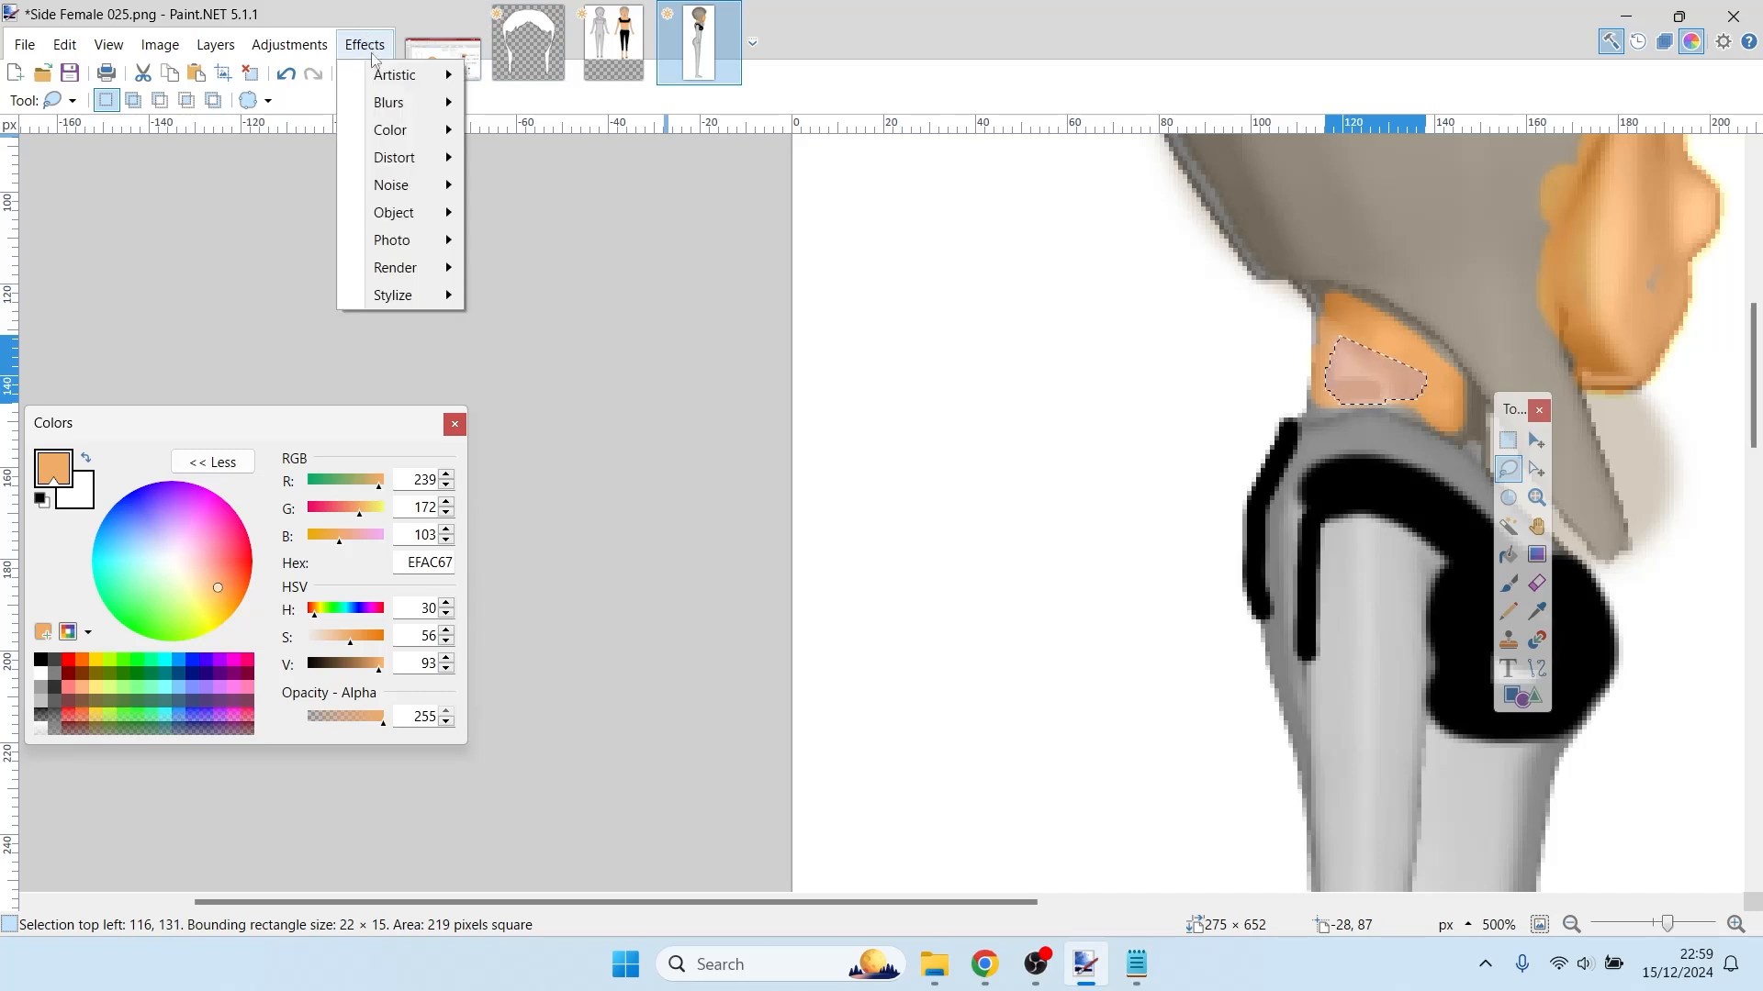
{"action": "mouse_move", "coordinate": [404, 102]}
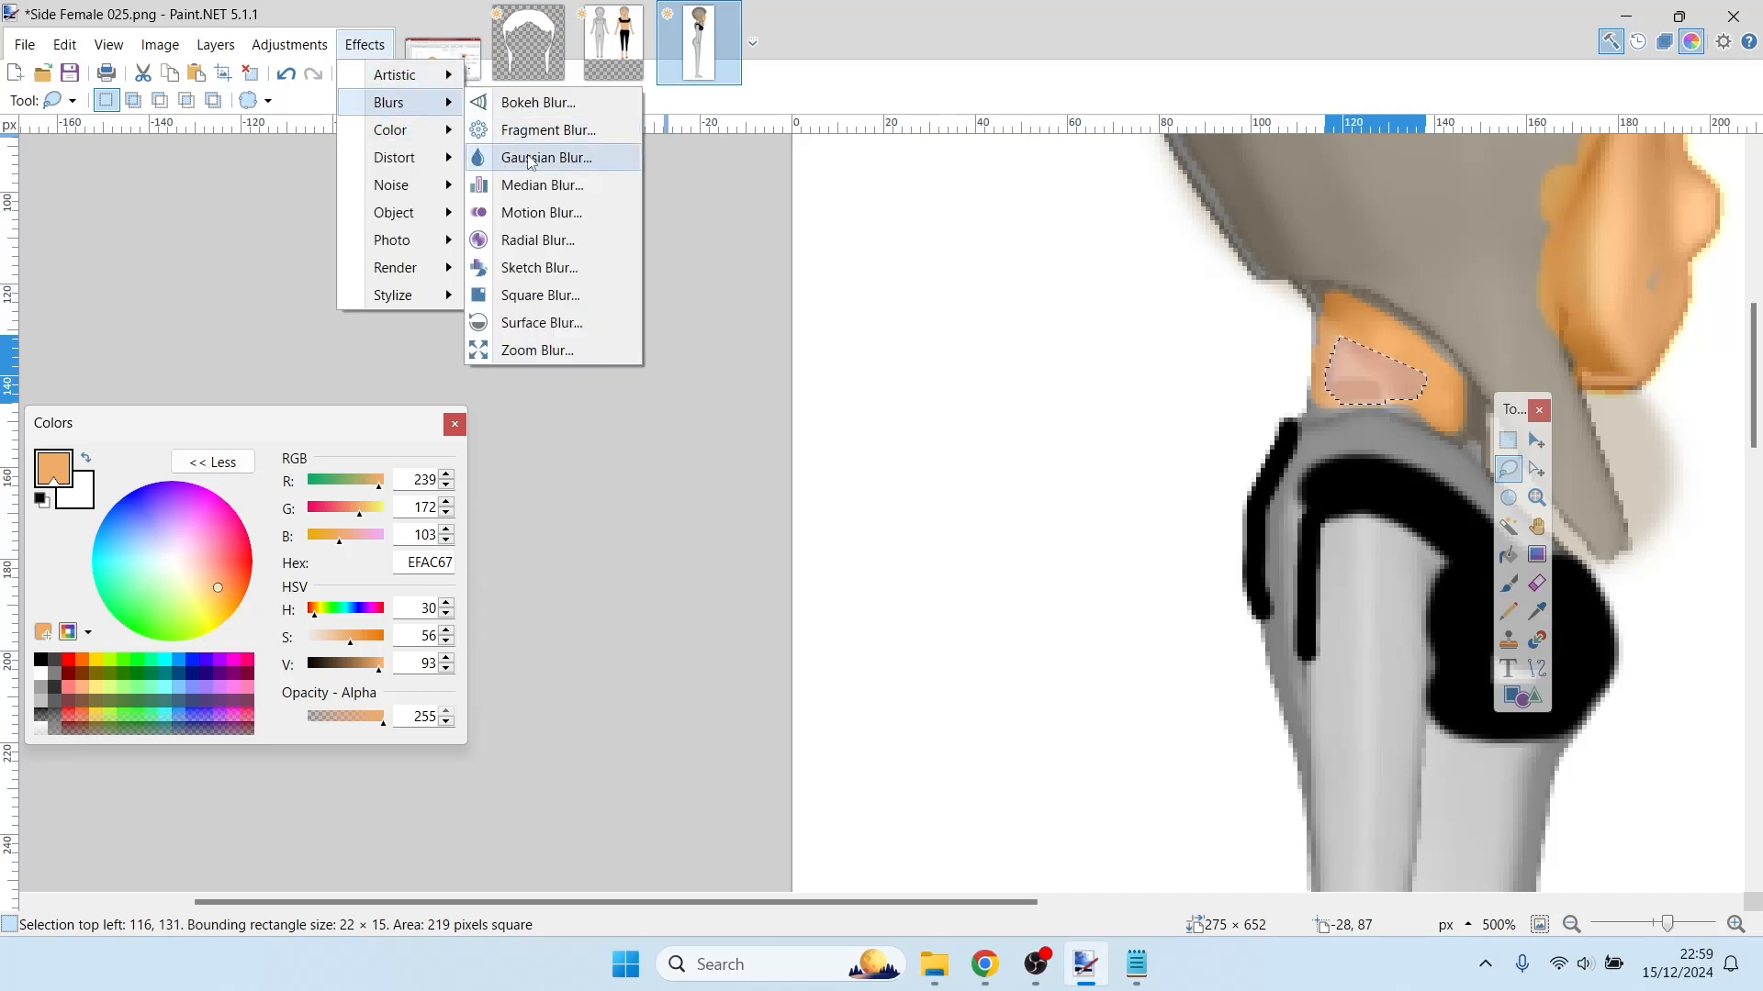
{"action": "left_click", "coordinate": [530, 157]}
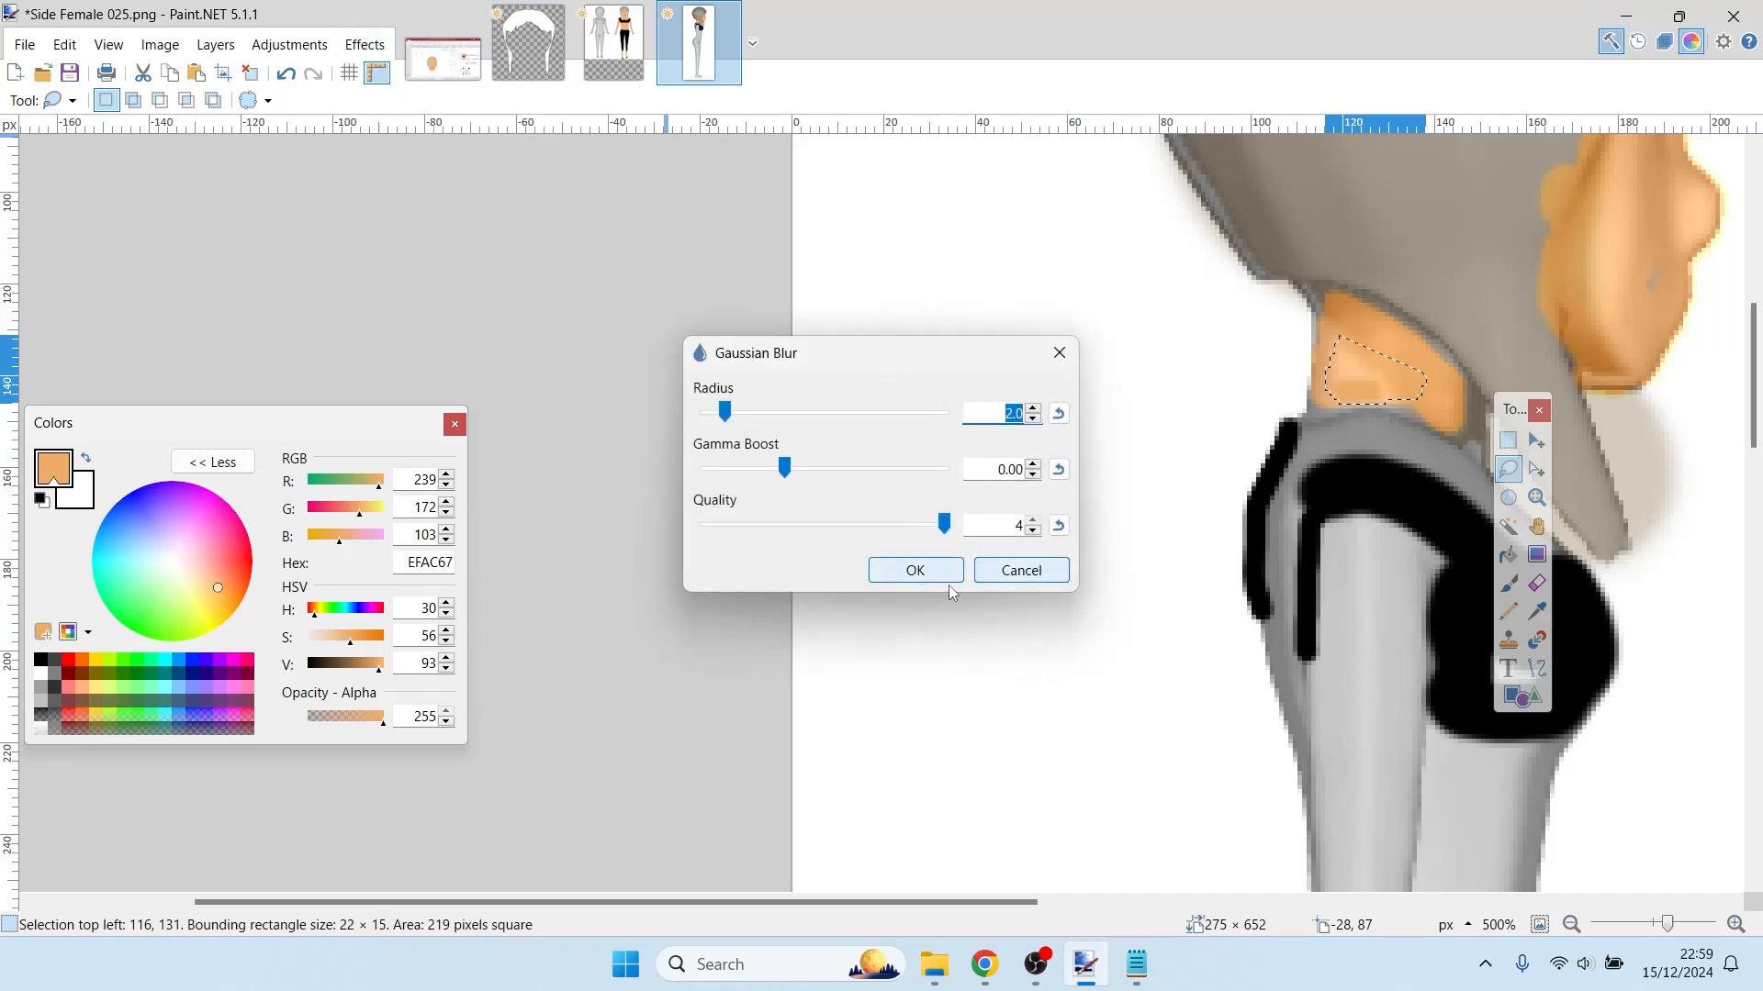
{"action": "left_click", "coordinate": [914, 569]}
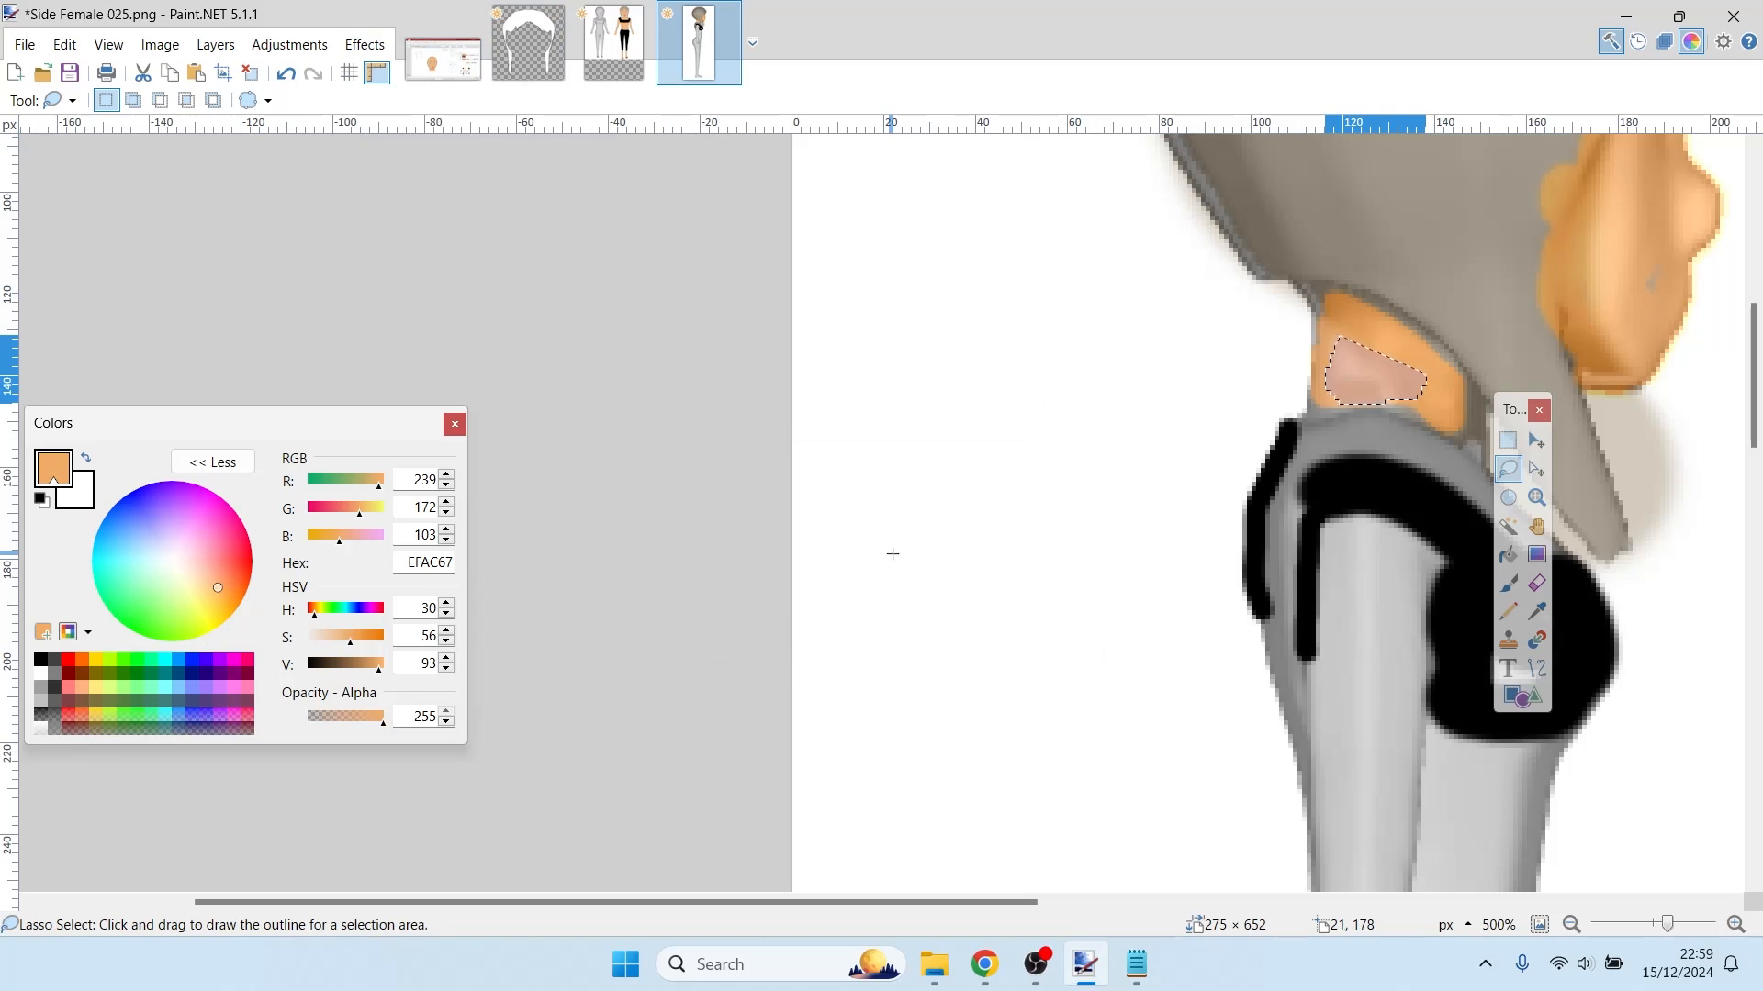
{"action": "left_click", "coordinate": [835, 551]}
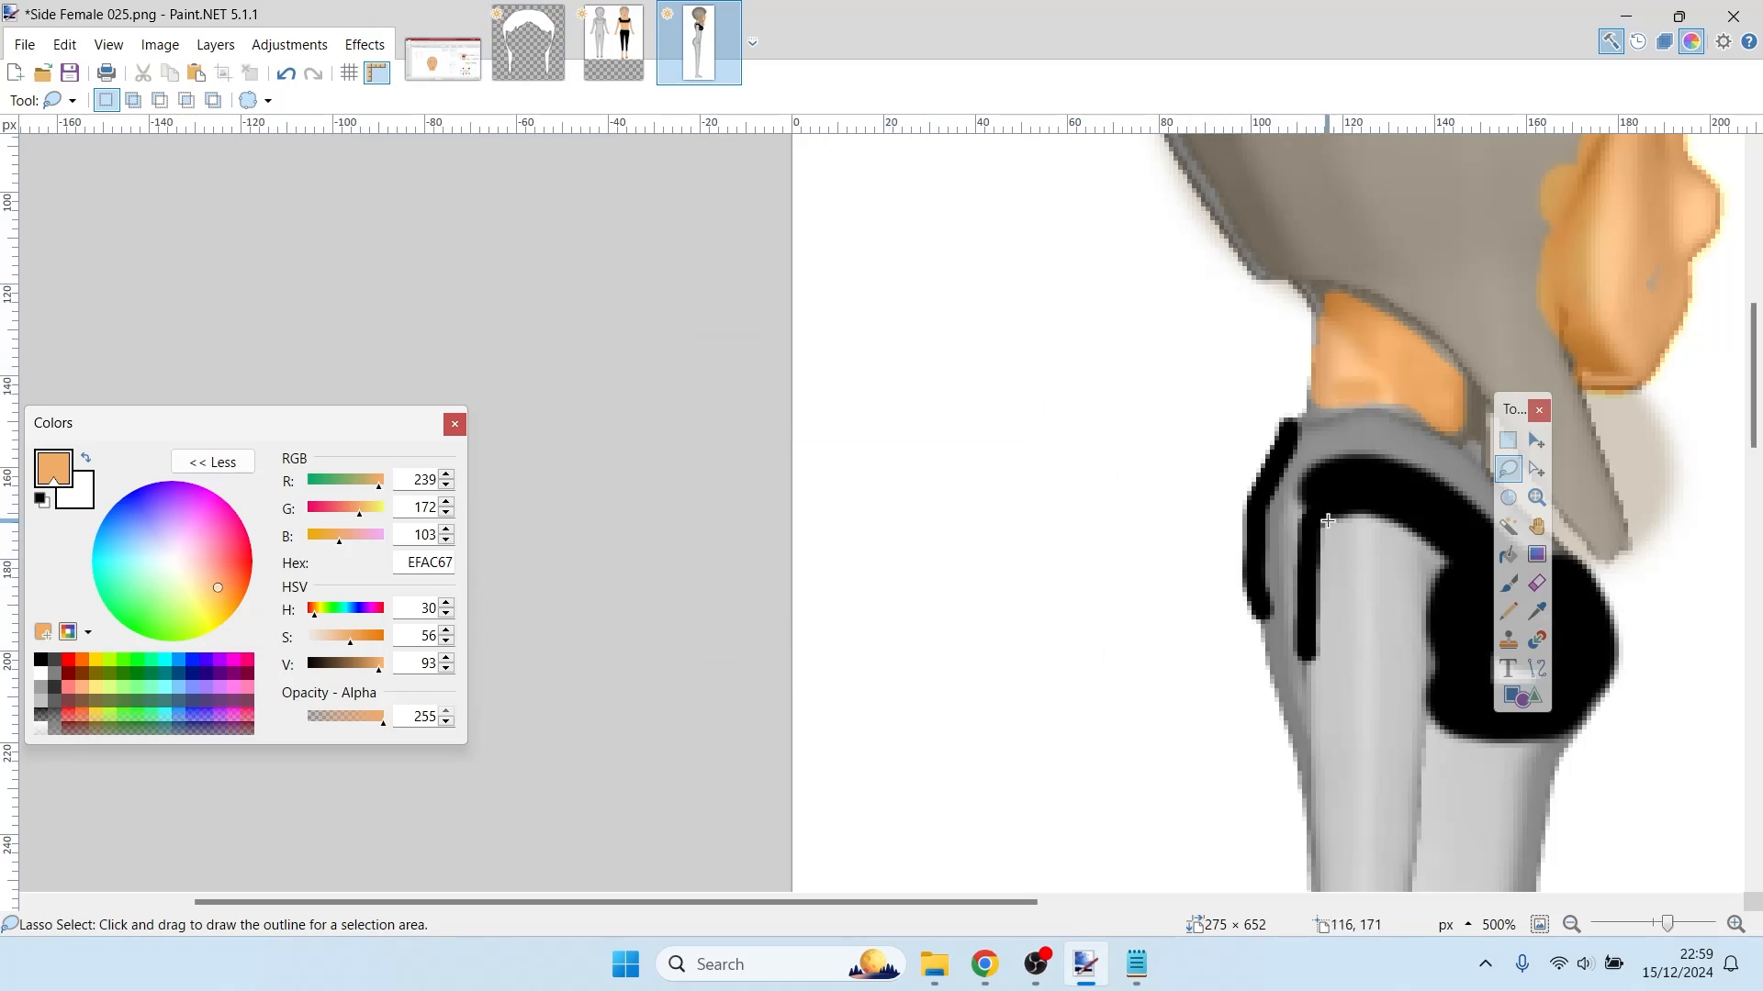
- Sample the neck's skin tone again and recolor the side-view model's arm with brush size 14
{"action": "key", "text": "k"}
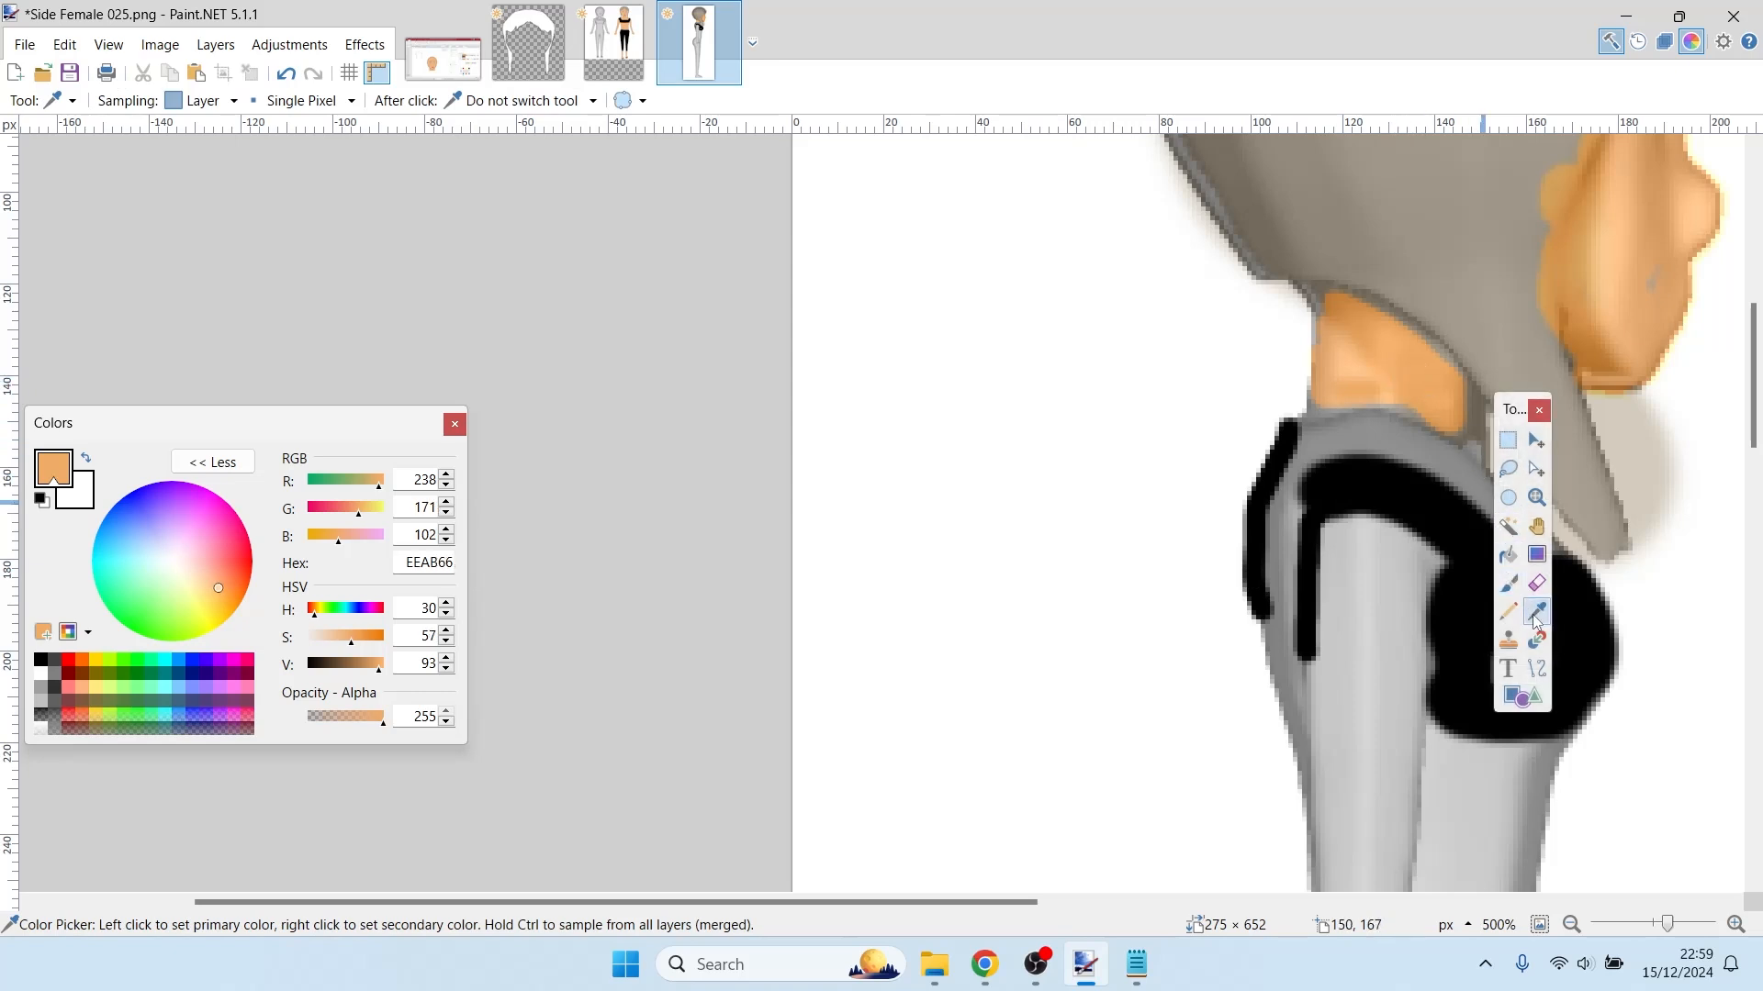
{"action": "left_click", "coordinate": [1539, 643]}
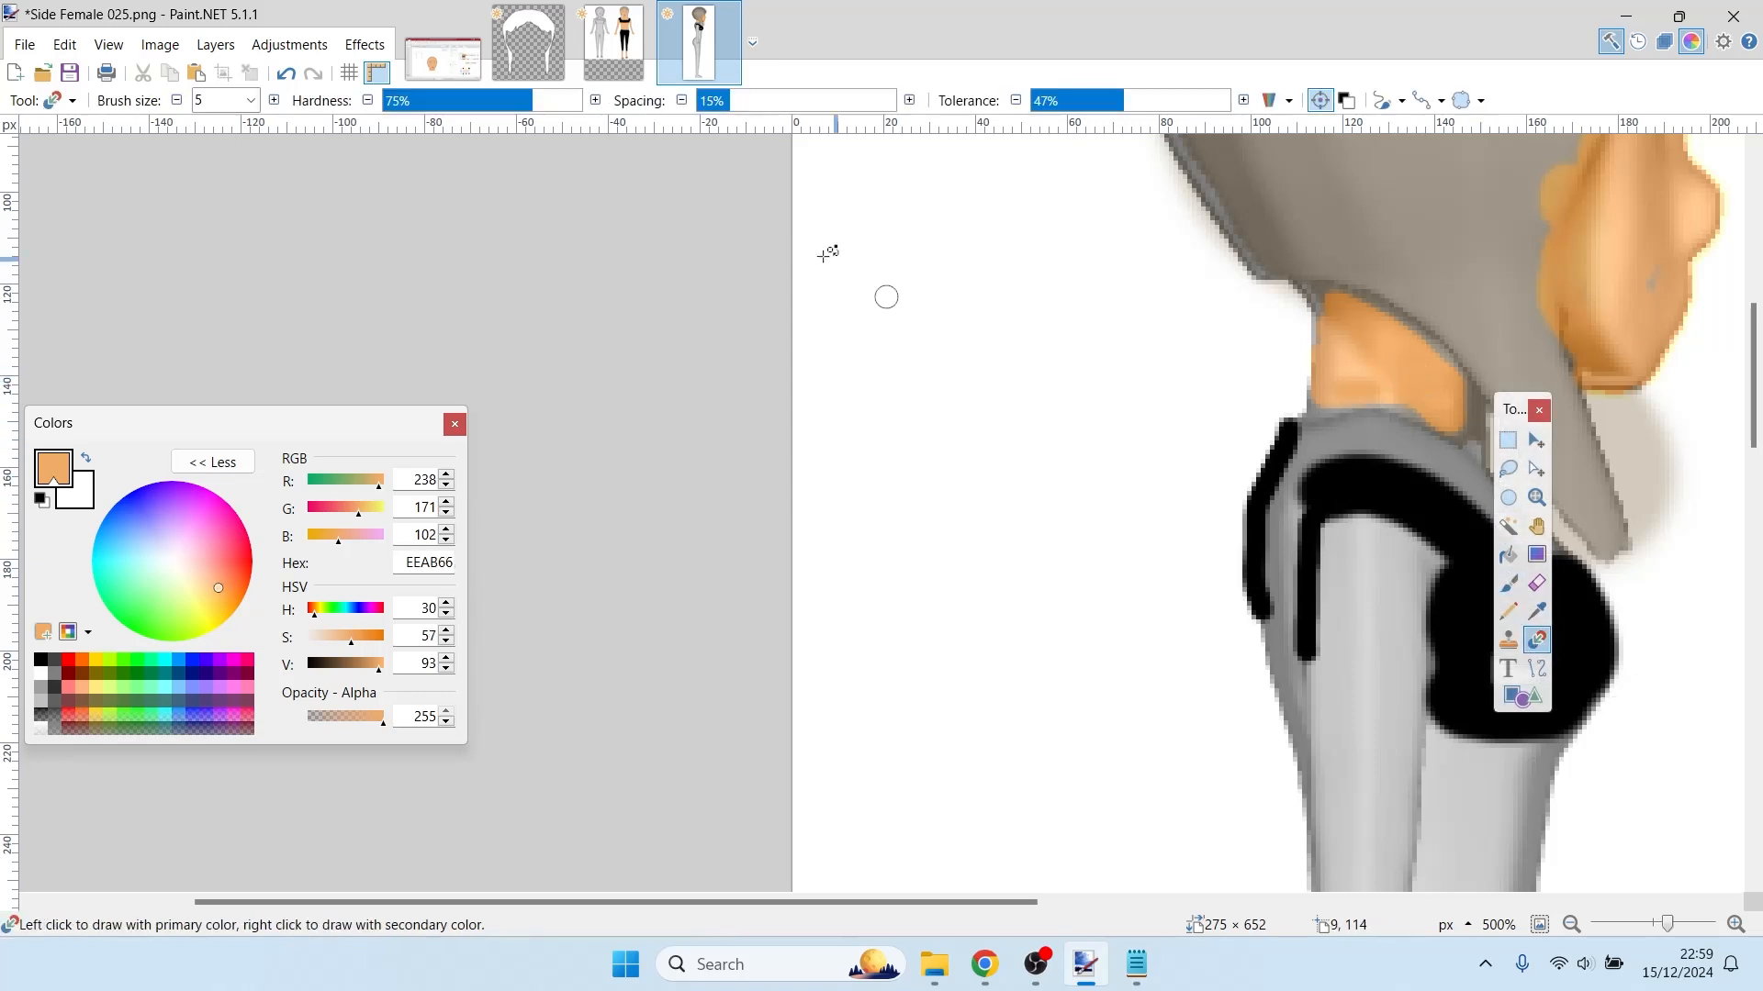
{"action": "left_click", "coordinate": [252, 102]}
{"action": "left_click", "coordinate": [257, 317]}
{"action": "left_click", "coordinate": [1344, 567]}
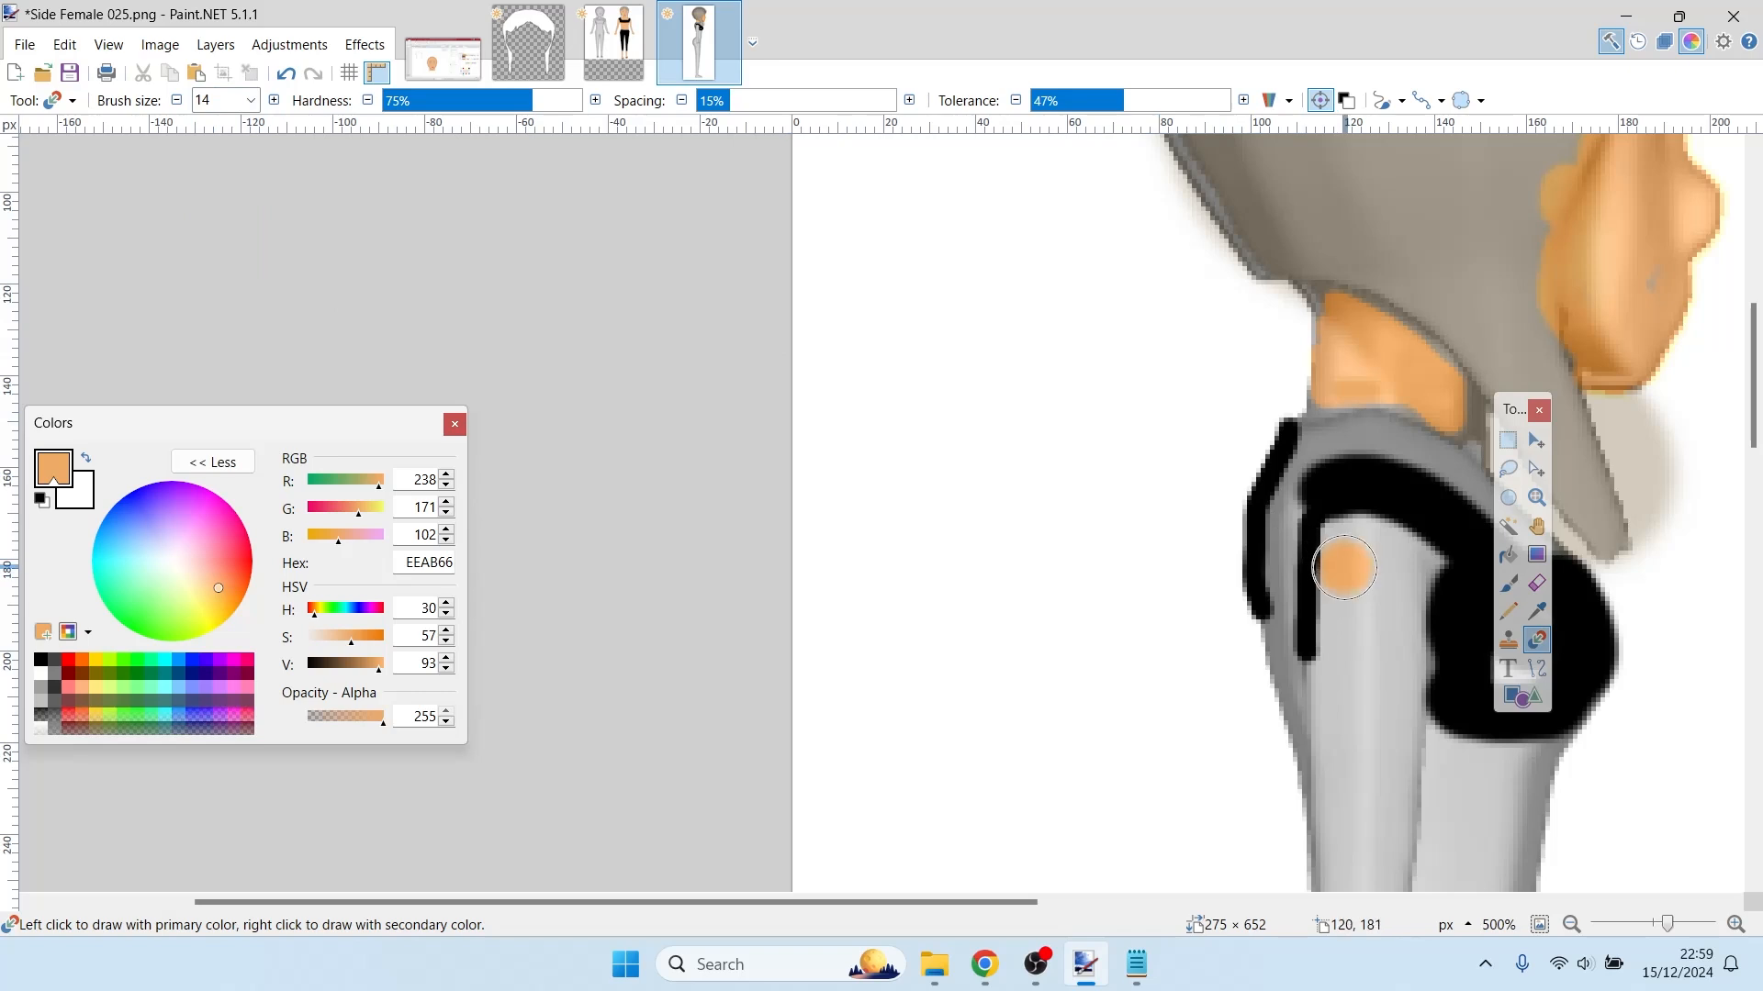
{"action": "mouse_move", "coordinate": [1344, 567]}
{"action": "left_mouse_down"}
{"action": "mouse_move", "coordinate": [1435, 583]}
{"action": "mouse_move", "coordinate": [1418, 680]}
{"action": "mouse_move", "coordinate": [1366, 570]}
{"action": "mouse_move", "coordinate": [1360, 679]}
{"action": "mouse_move", "coordinate": [1332, 734]}
{"action": "mouse_move", "coordinate": [1326, 577]}
{"action": "mouse_move", "coordinate": [1414, 717]}
{"action": "mouse_move", "coordinate": [1397, 651]}
{"action": "mouse_move", "coordinate": [1431, 674]}
{"action": "mouse_move", "coordinate": [1405, 696]}
{"action": "mouse_move", "coordinate": [1408, 747]}
{"action": "mouse_move", "coordinate": [1493, 782]}
{"action": "mouse_move", "coordinate": [1566, 751]}
{"action": "mouse_move", "coordinate": [1464, 741]}
{"action": "mouse_move", "coordinate": [1516, 779]}
{"action": "mouse_move", "coordinate": [1503, 798]}
{"action": "mouse_move", "coordinate": [1518, 810]}
{"action": "mouse_move", "coordinate": [1421, 811]}
{"action": "mouse_move", "coordinate": [1540, 849]}
{"action": "mouse_move", "coordinate": [1341, 849]}
{"action": "mouse_move", "coordinate": [1335, 783]}
{"action": "mouse_move", "coordinate": [1402, 802]}
{"action": "mouse_move", "coordinate": [1293, 673]}
{"action": "mouse_move", "coordinate": [1268, 487]}
{"action": "mouse_move", "coordinate": [1320, 453]}
{"action": "mouse_move", "coordinate": [1399, 439]}
{"action": "mouse_move", "coordinate": [1539, 519]}
{"action": "mouse_move", "coordinate": [1295, 460]}
{"action": "mouse_move", "coordinate": [1298, 428]}
{"action": "mouse_move", "coordinate": [1280, 587]}
{"action": "mouse_move", "coordinate": [1322, 695]}
{"action": "left_mouse_up"}
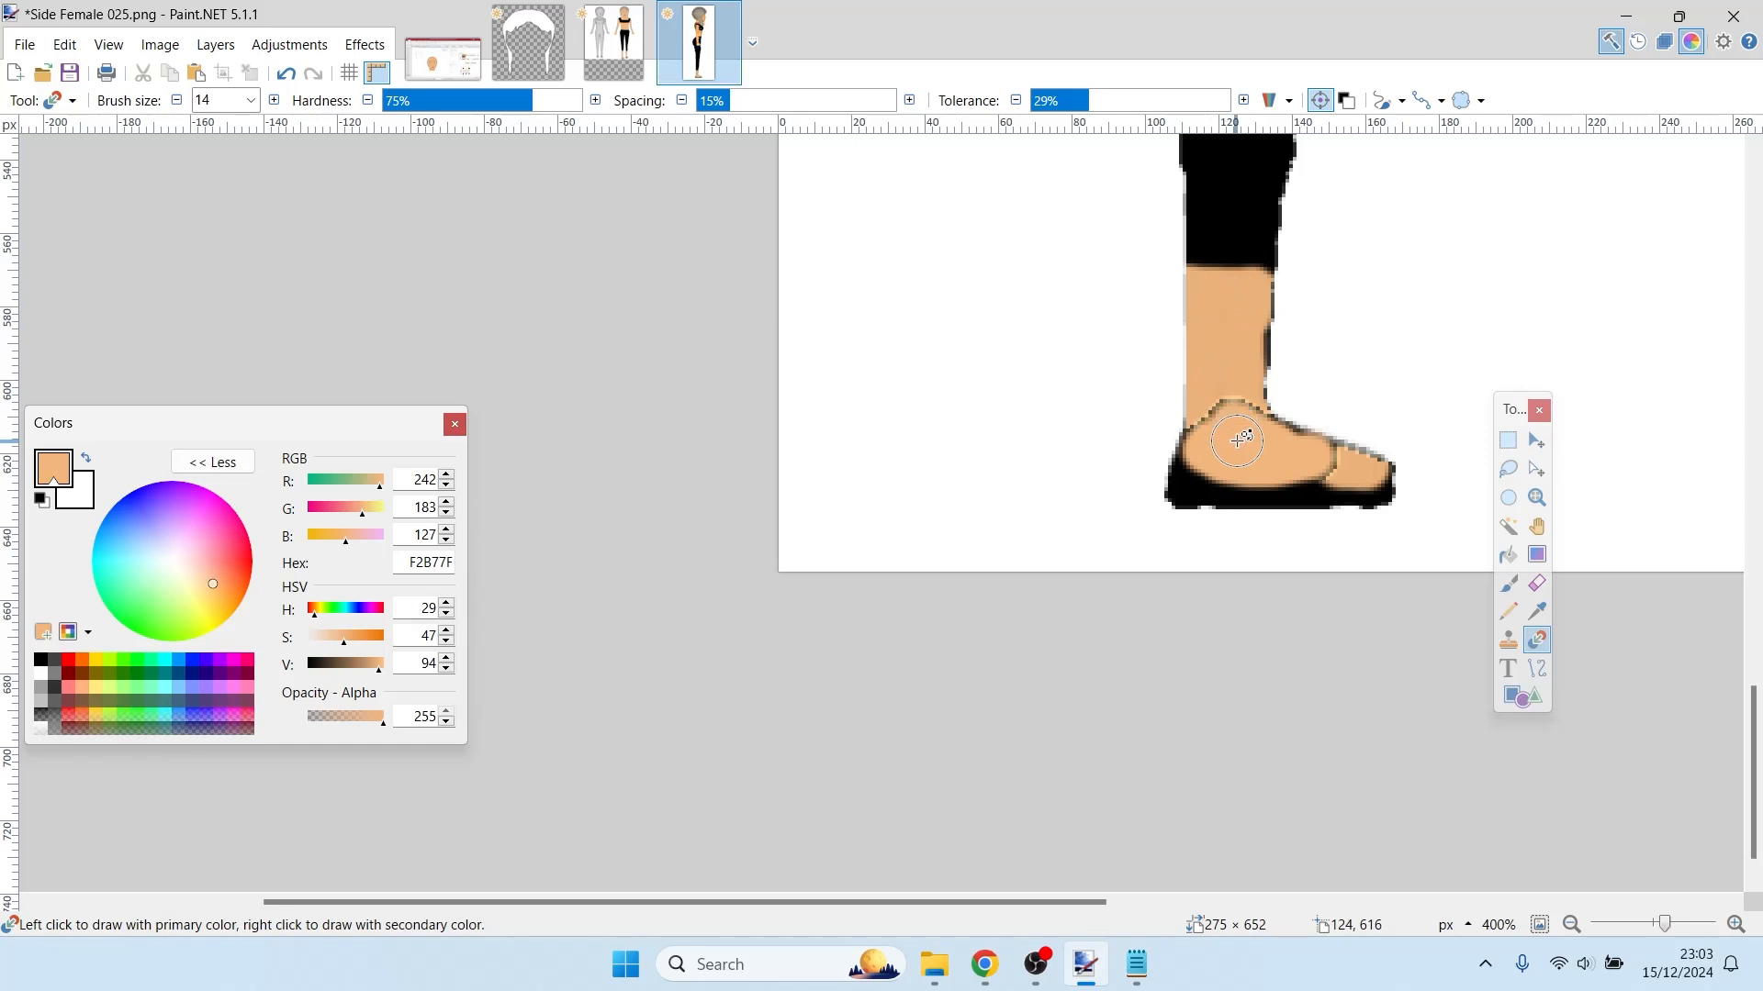
- Sample the foot's skin tone and paint it smoothly over the ankle and top of the foot
{"action": "key", "text": "k"}
{"action": "key", "text": "b"}
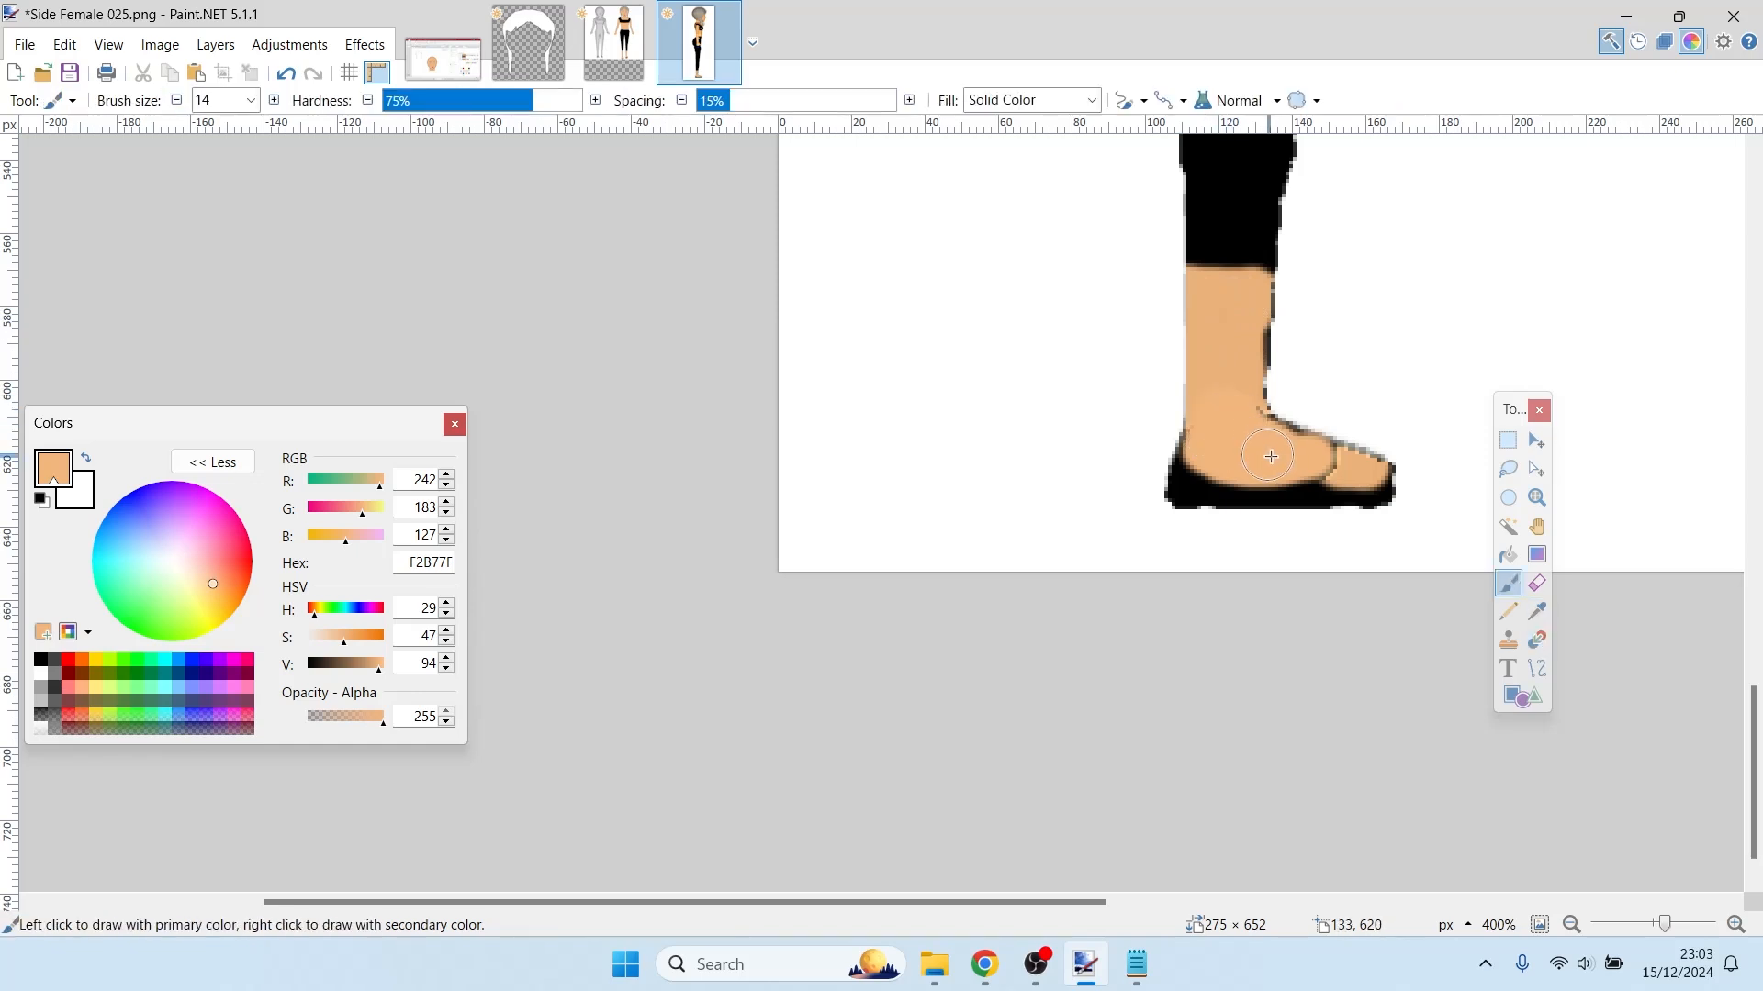
{"action": "mouse_move", "coordinate": [1271, 456]}
{"action": "left_mouse_down"}
{"action": "mouse_move", "coordinate": [1297, 479]}
{"action": "mouse_move", "coordinate": [1312, 454]}
{"action": "left_mouse_up"}
- Fill the skin-colored toe area of the shoe with black, and set the paintbrush size to 4
{"action": "left_click", "coordinate": [42, 660]}
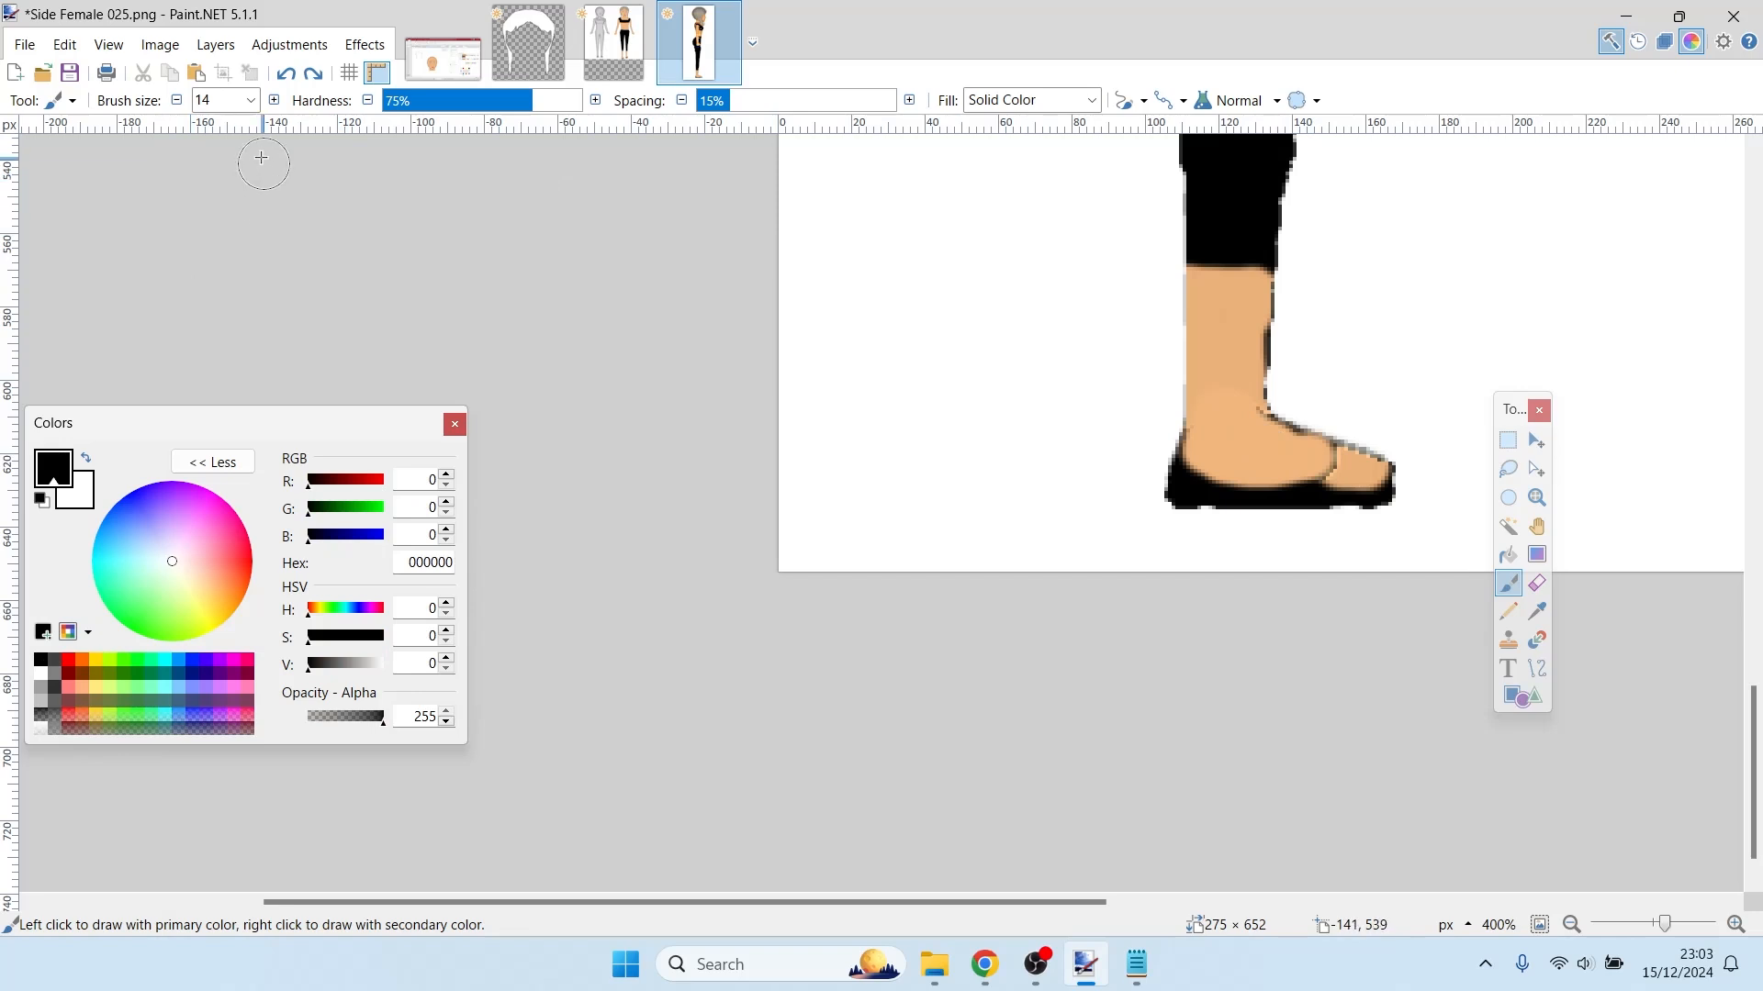
{"action": "left_click", "coordinate": [251, 100]}
{"action": "scroll", "coordinate": [230, 184], "scroll_direction": "up", "scroll_amount": 5}
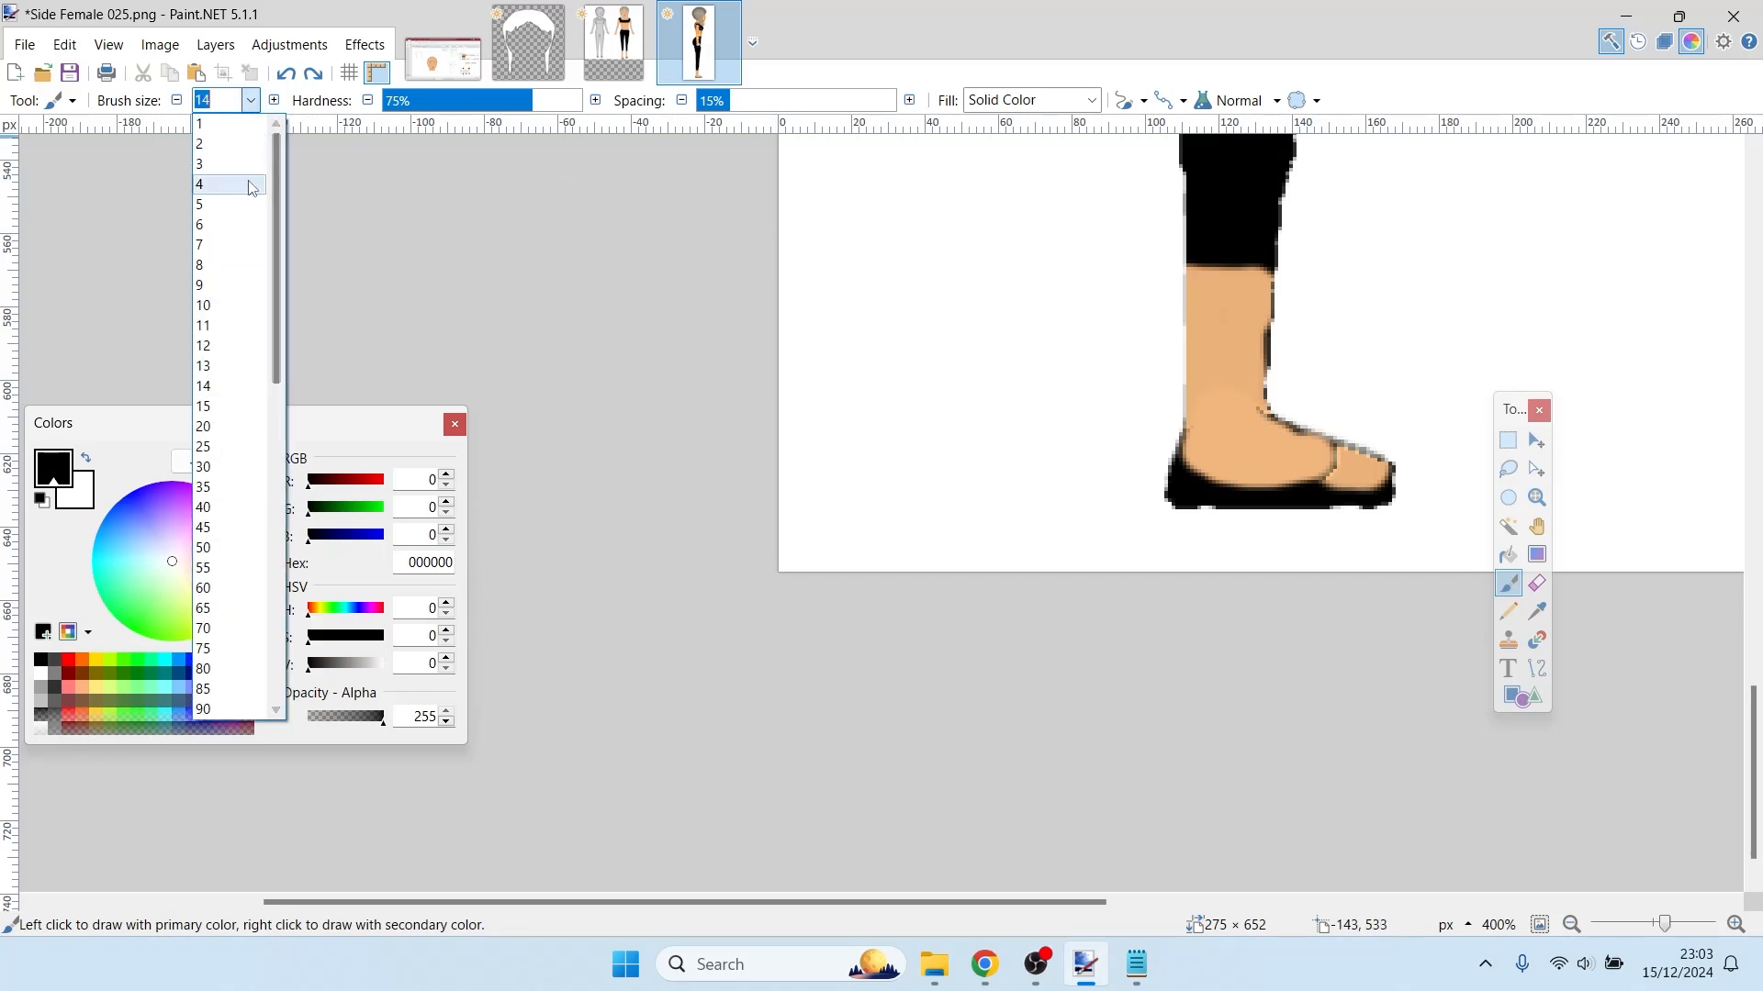
{"action": "left_click", "coordinate": [225, 171]}
{"action": "key", "text": "f"}
{"action": "left_click", "coordinate": [1349, 464]}
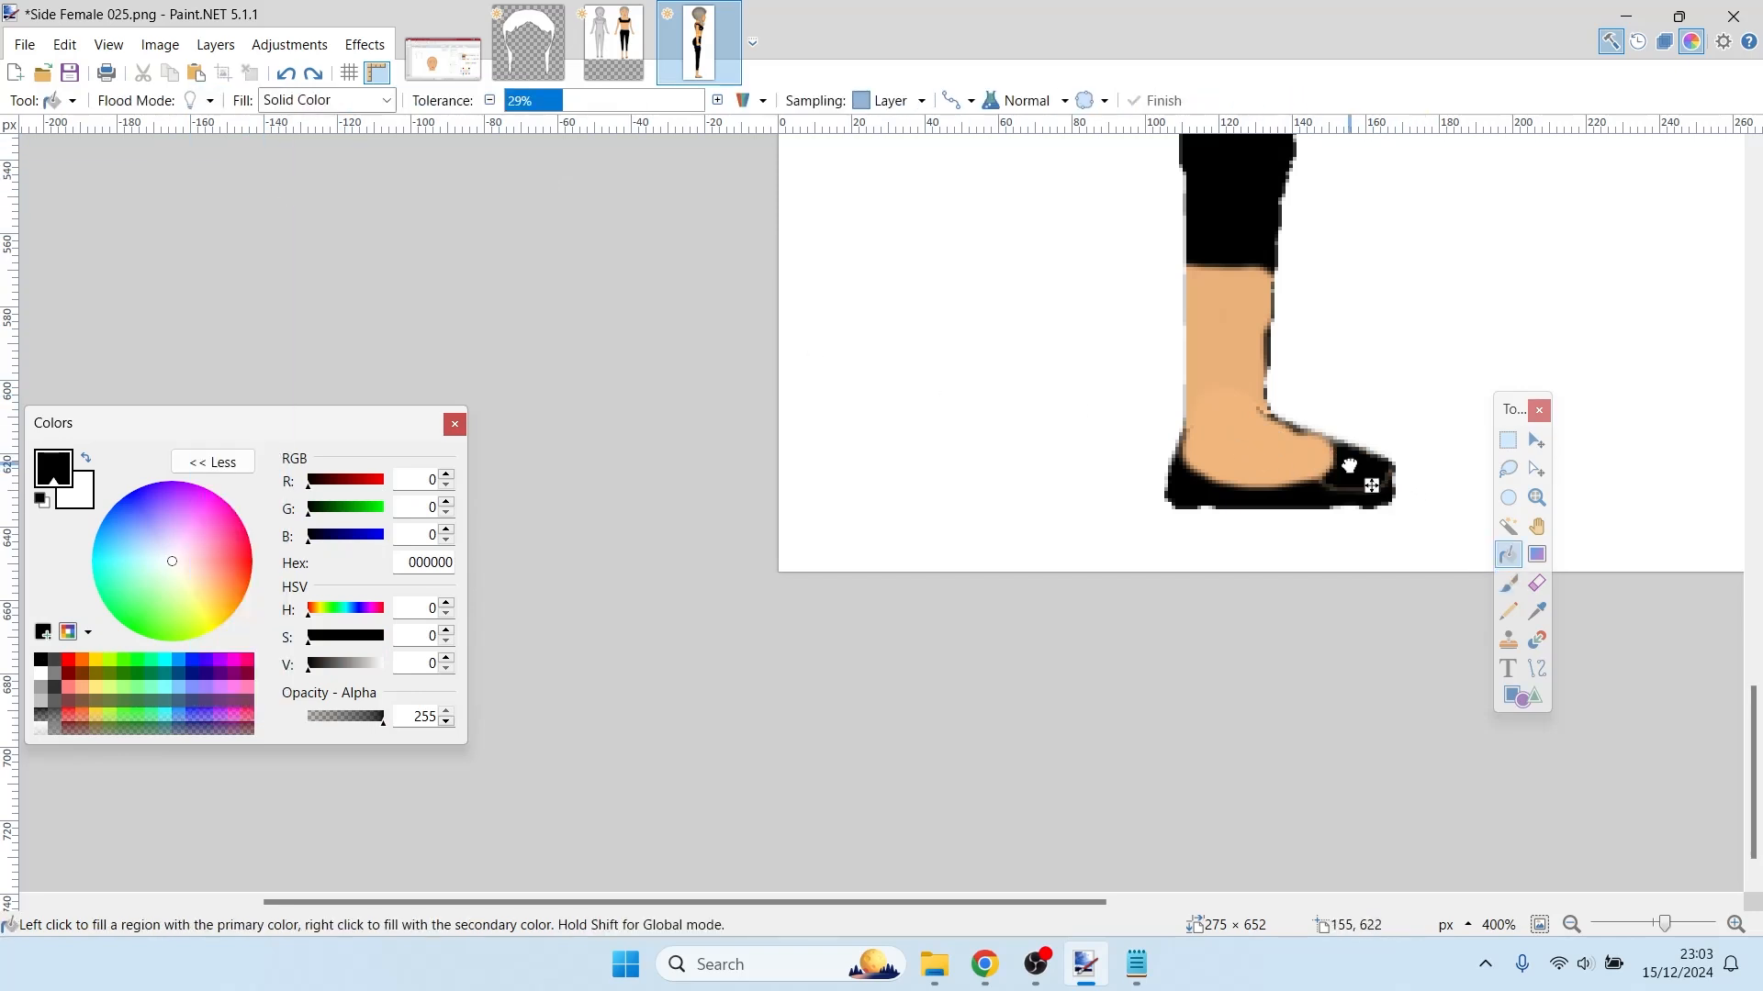
{"action": "key", "text": "b"}
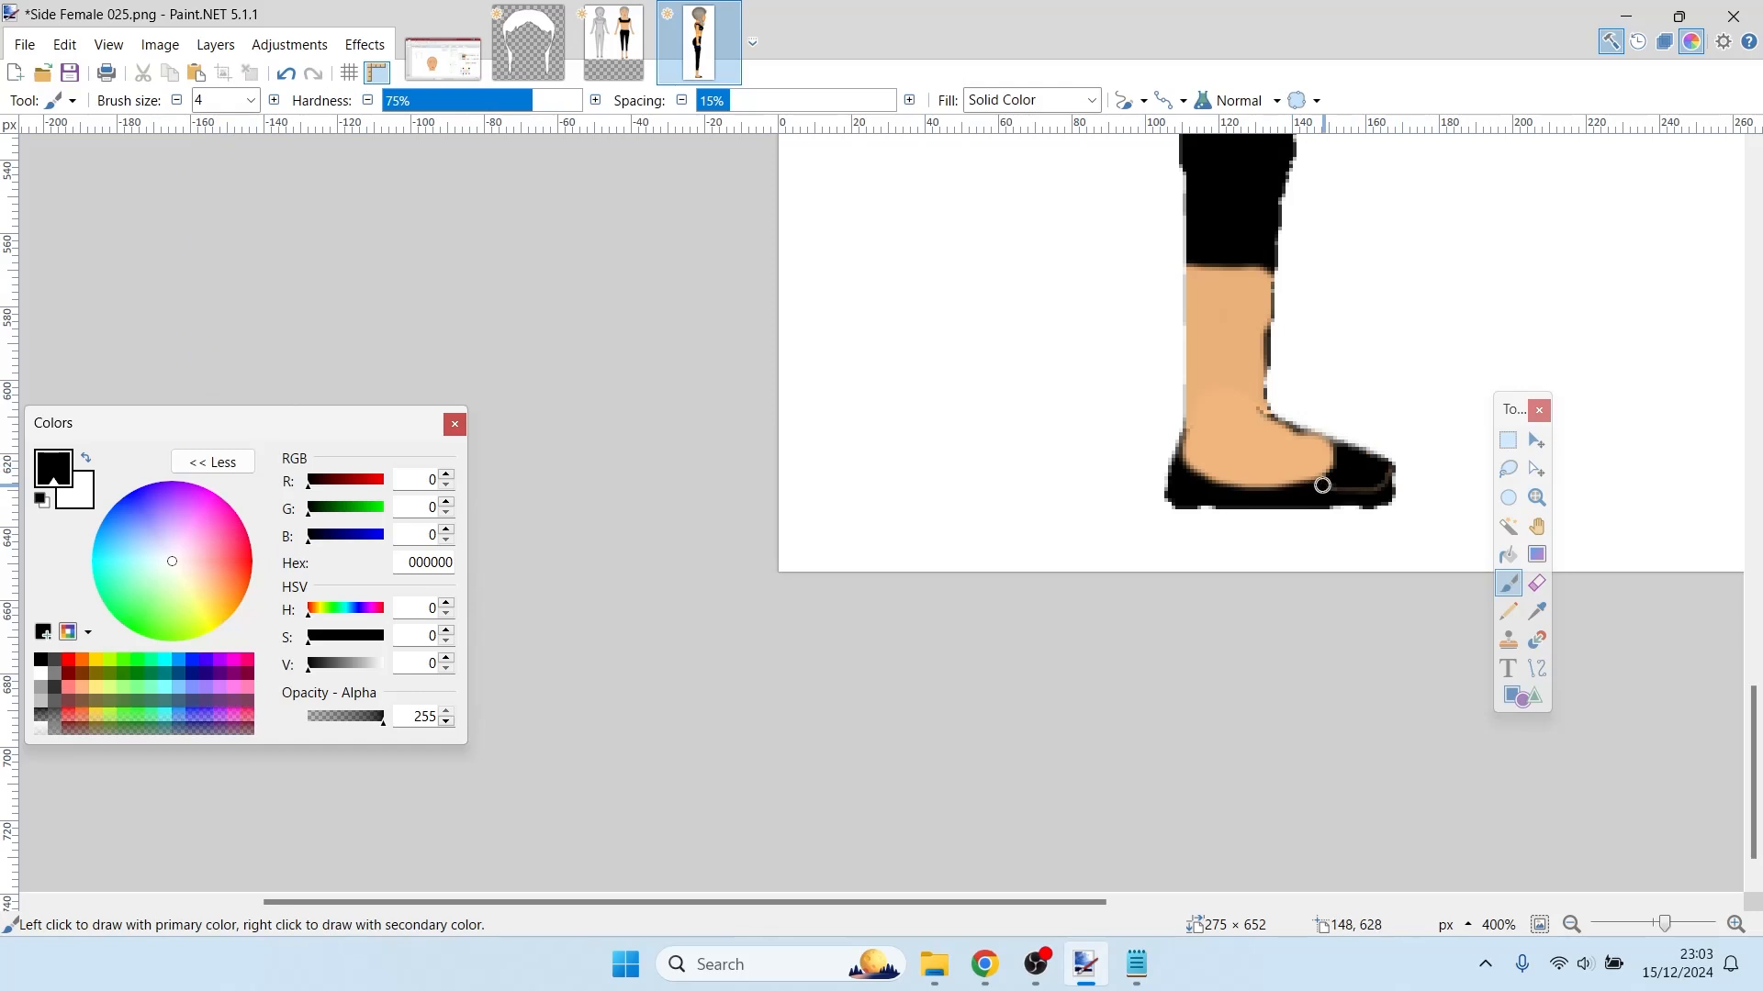
- Fill the dark blue patch below the hand on the trousers with black
{"action": "scroll", "coordinate": [1374, 486], "scroll_direction": "down", "scroll_amount": 6}
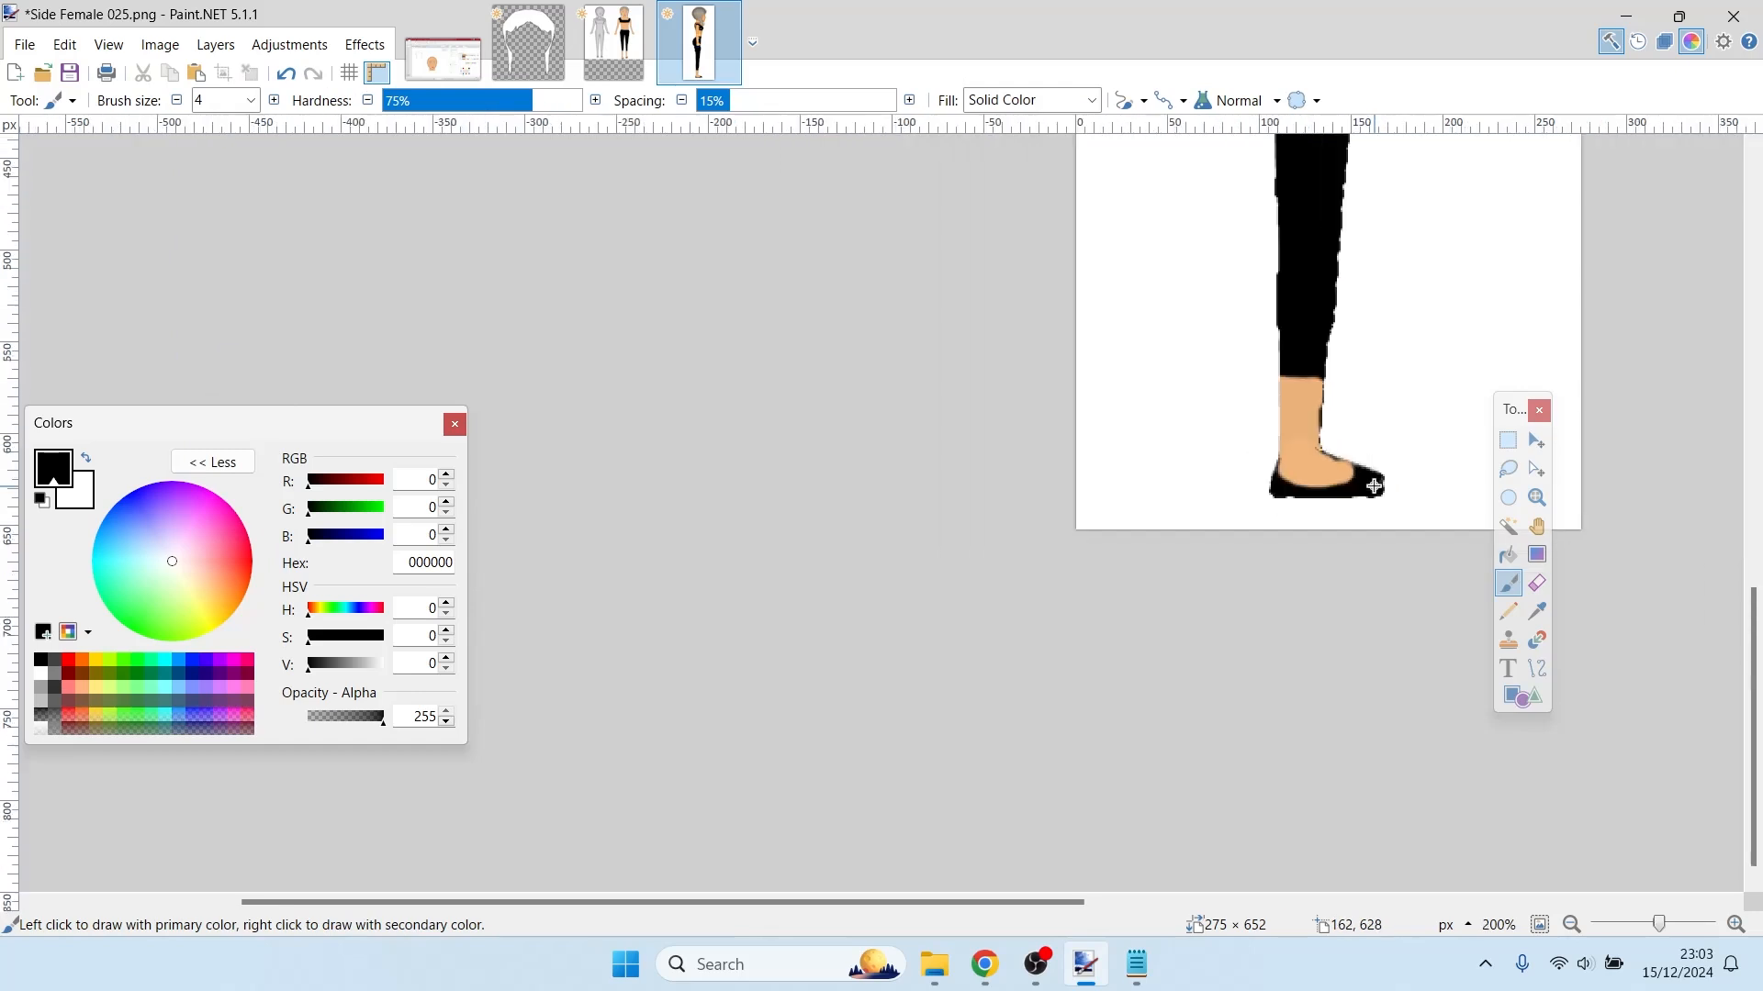
{"action": "left_click_drag", "start_coordinate": [1742, 625], "coordinate": [1743, 490]}
{"action": "scroll", "coordinate": [1706, 489], "scroll_direction": "up", "scroll_amount": 2}
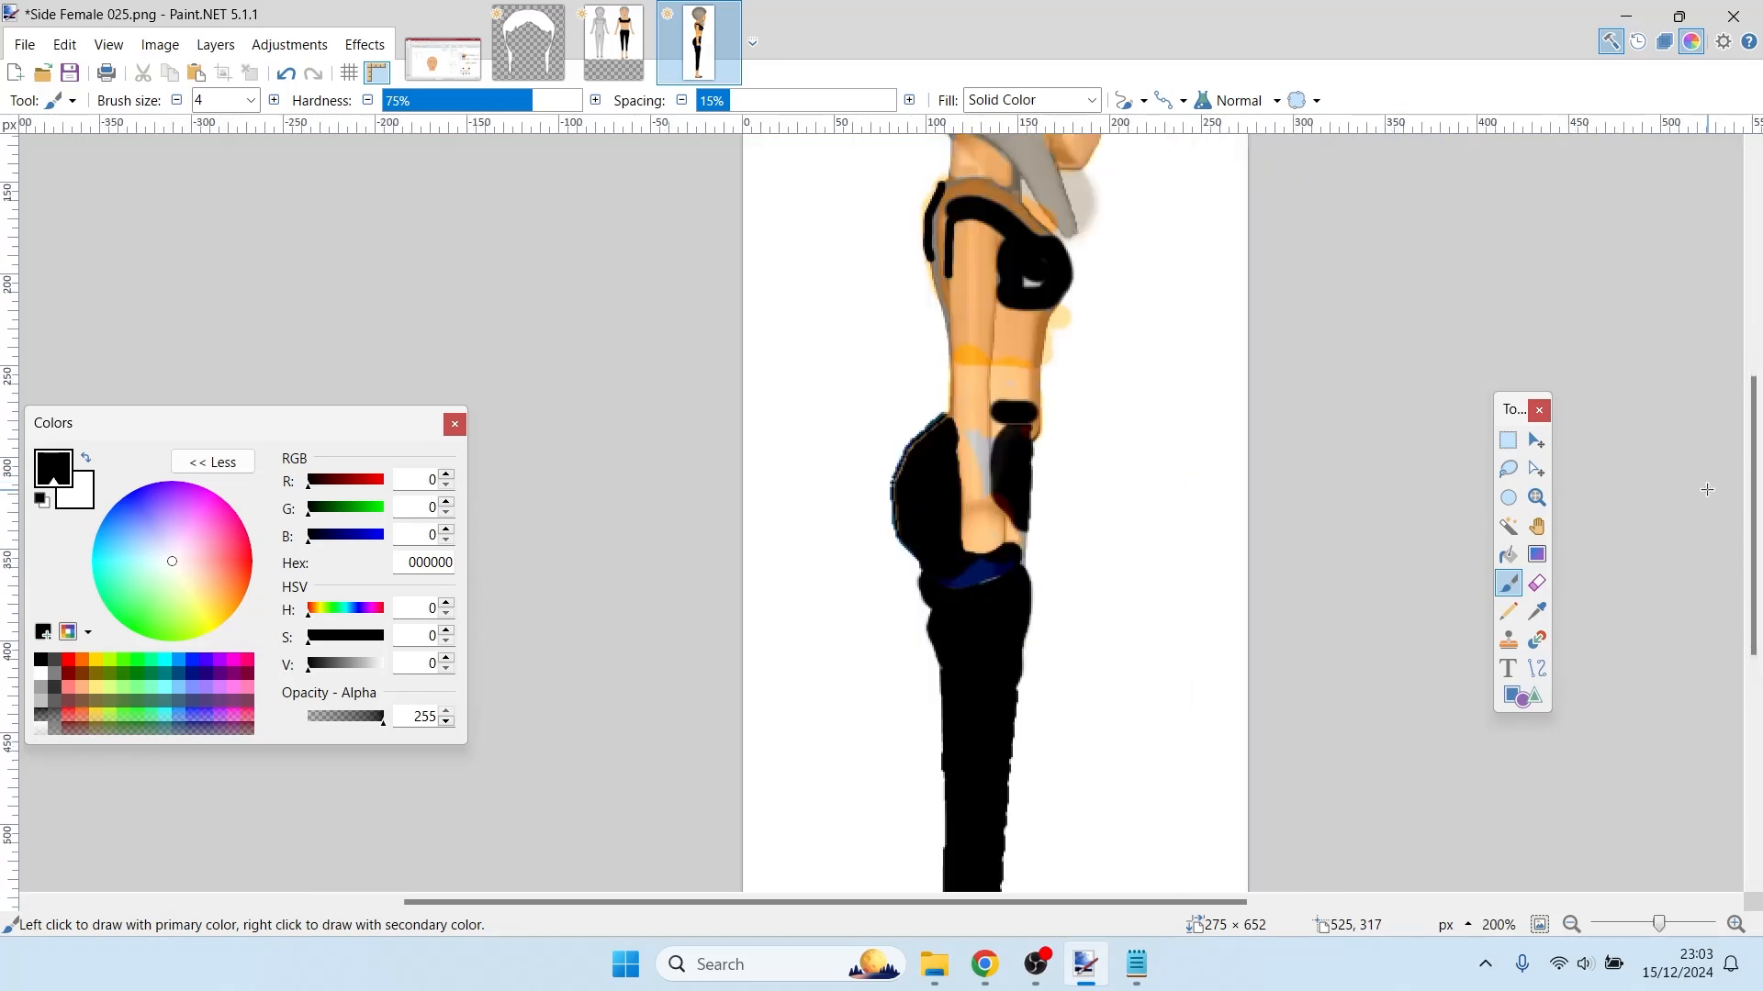
{"action": "key", "text": "f"}
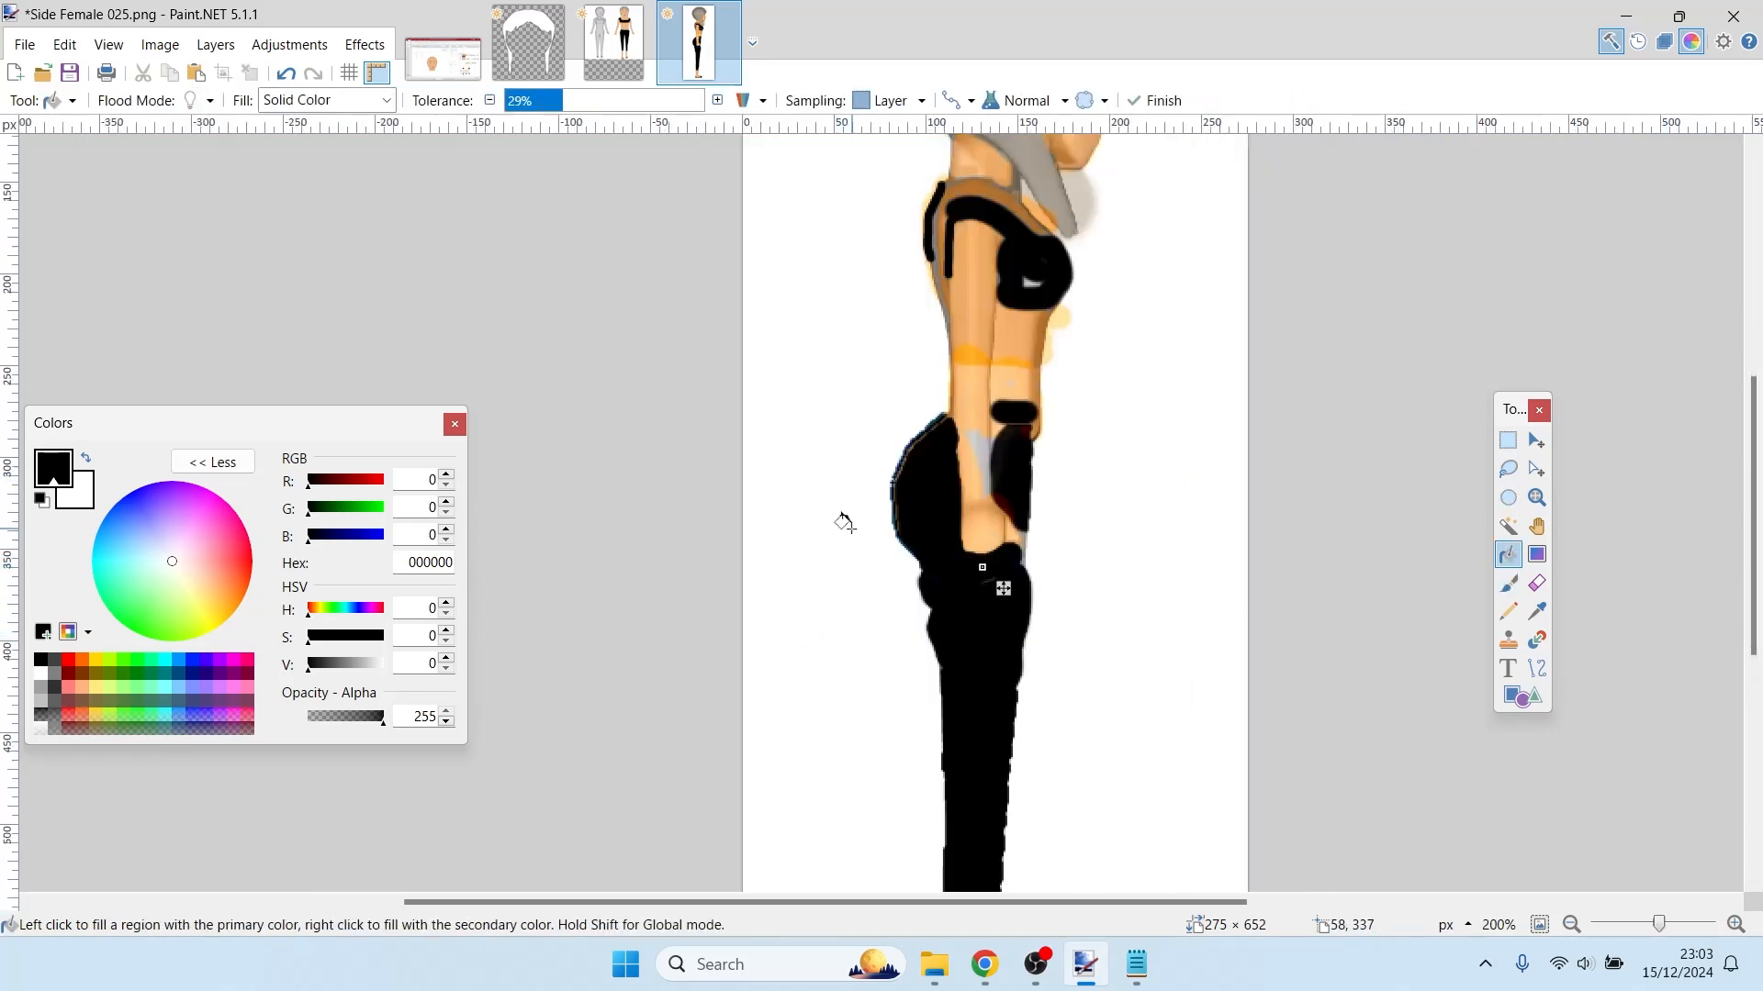
{"action": "key", "text": "b"}
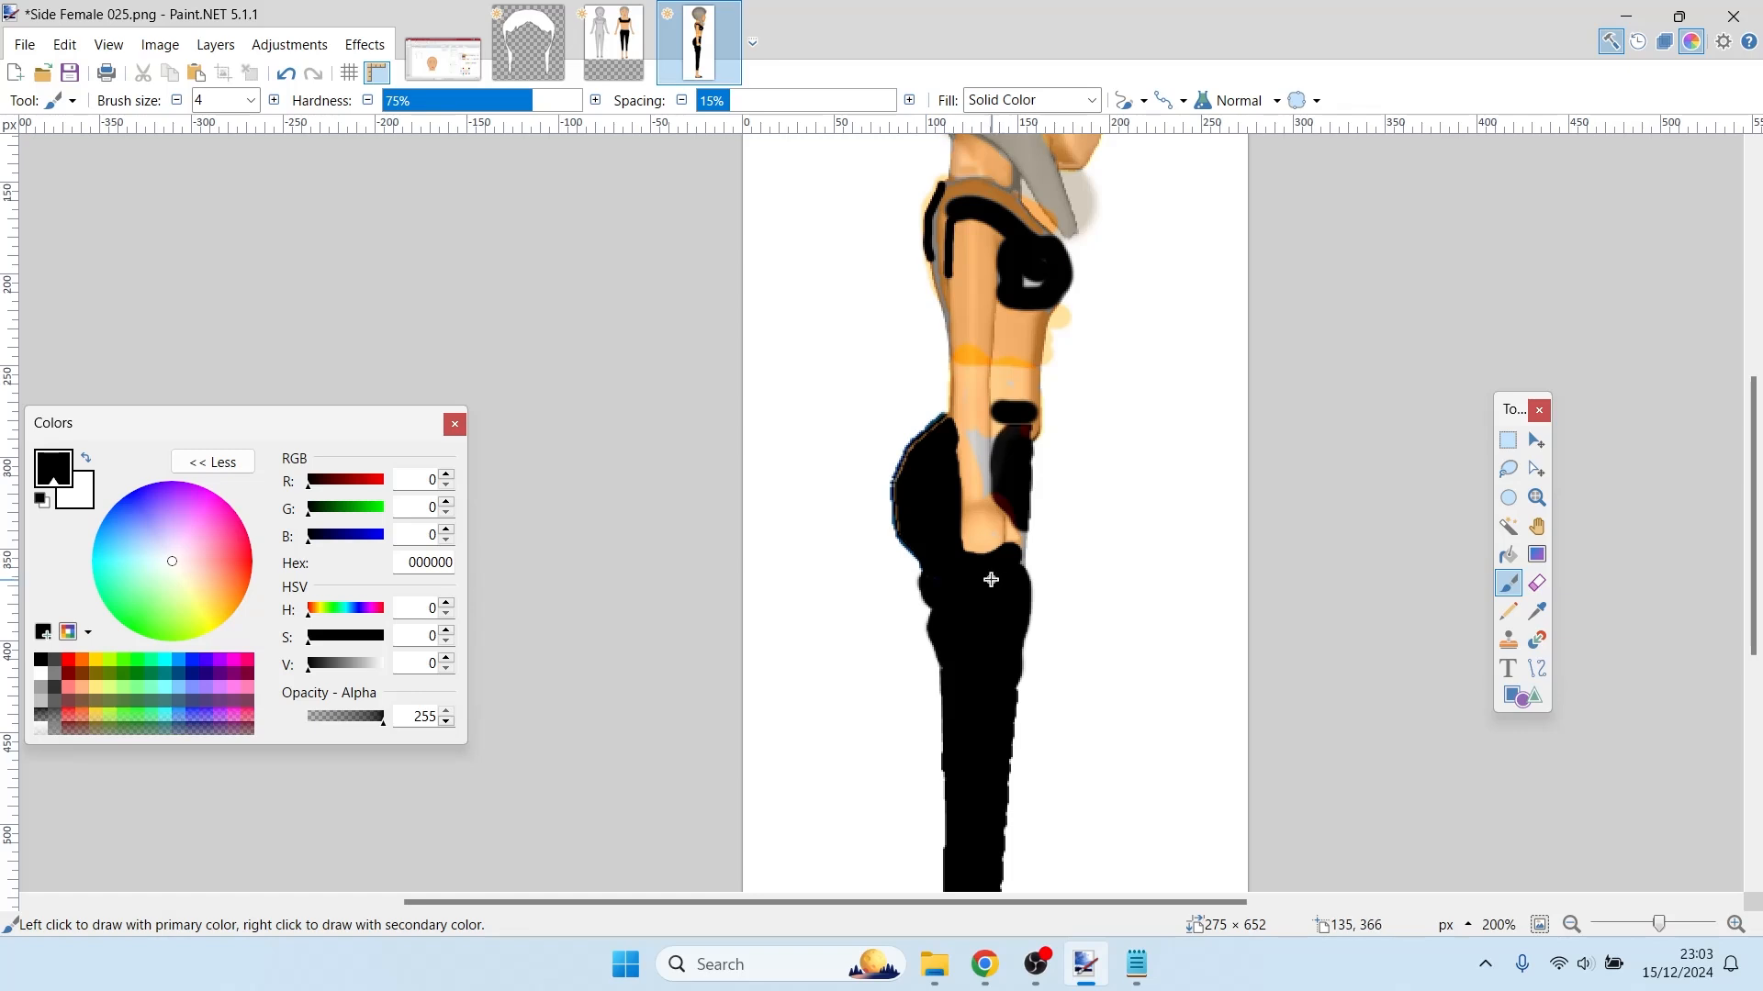
{"action": "scroll", "coordinate": [990, 579], "scroll_direction": "up", "scroll_amount": 1}
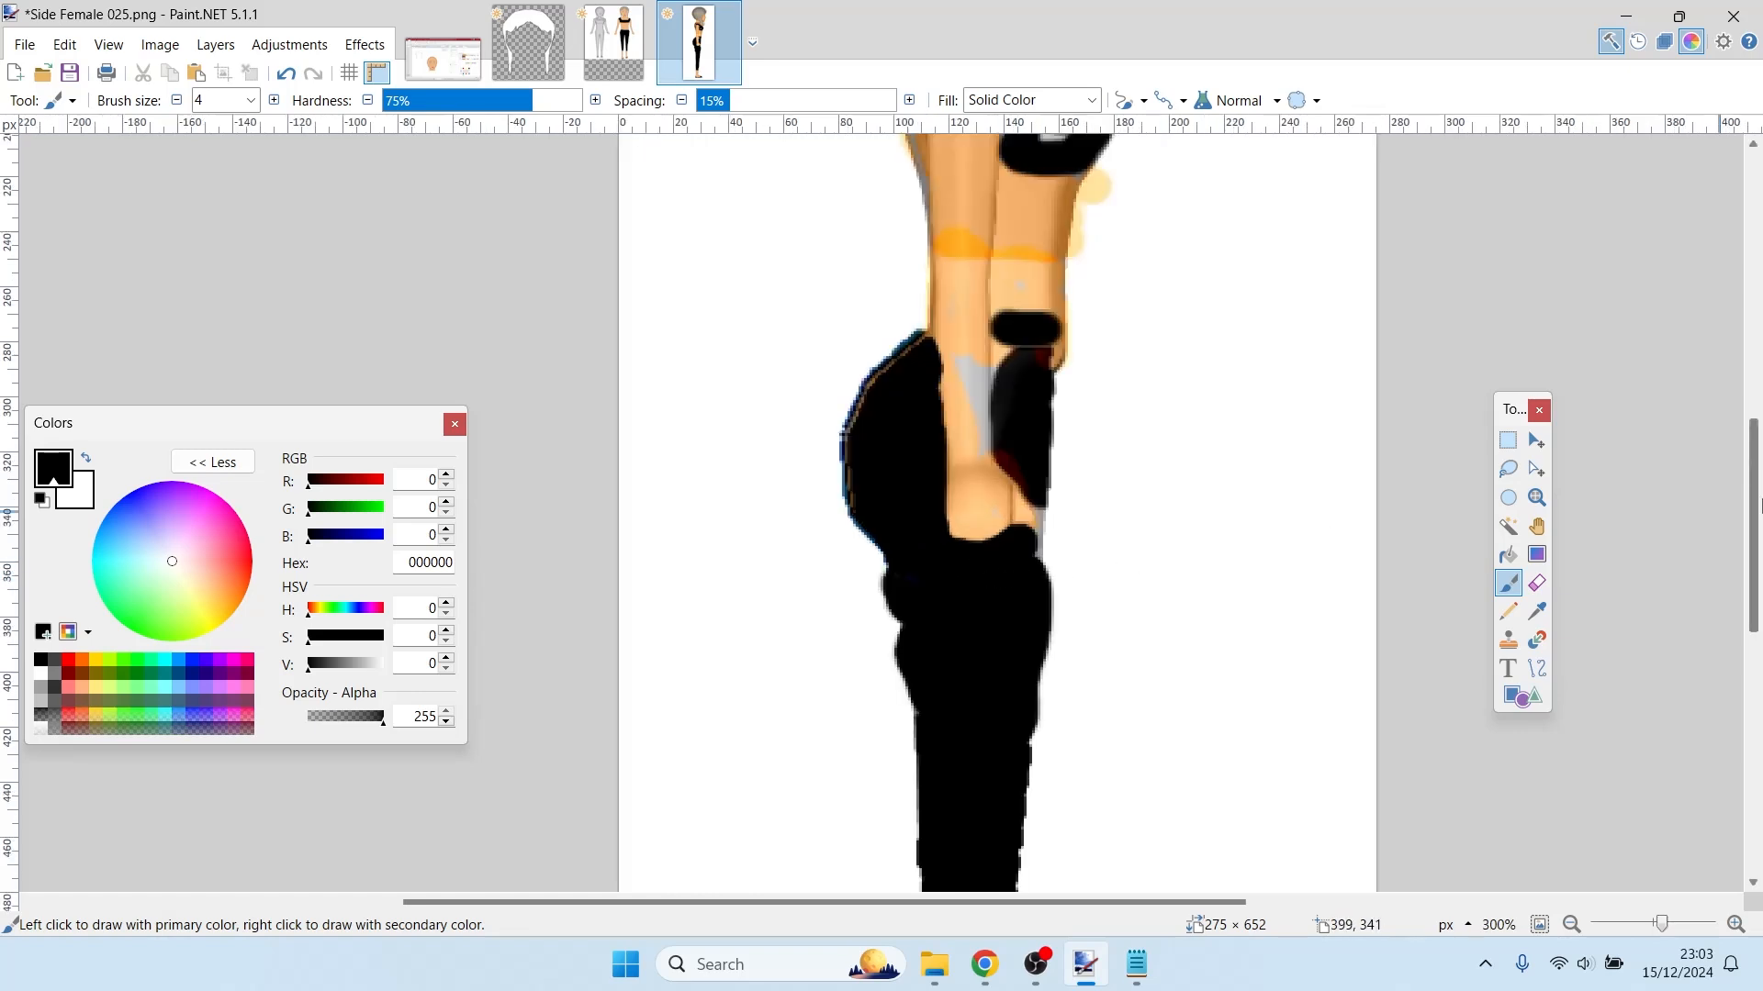
- Cover the light gap in the chest of the side-view model's top with black, and set the brush size to 2
{"action": "left_click_drag", "start_coordinate": [1755, 484], "coordinate": [1712, 302]}
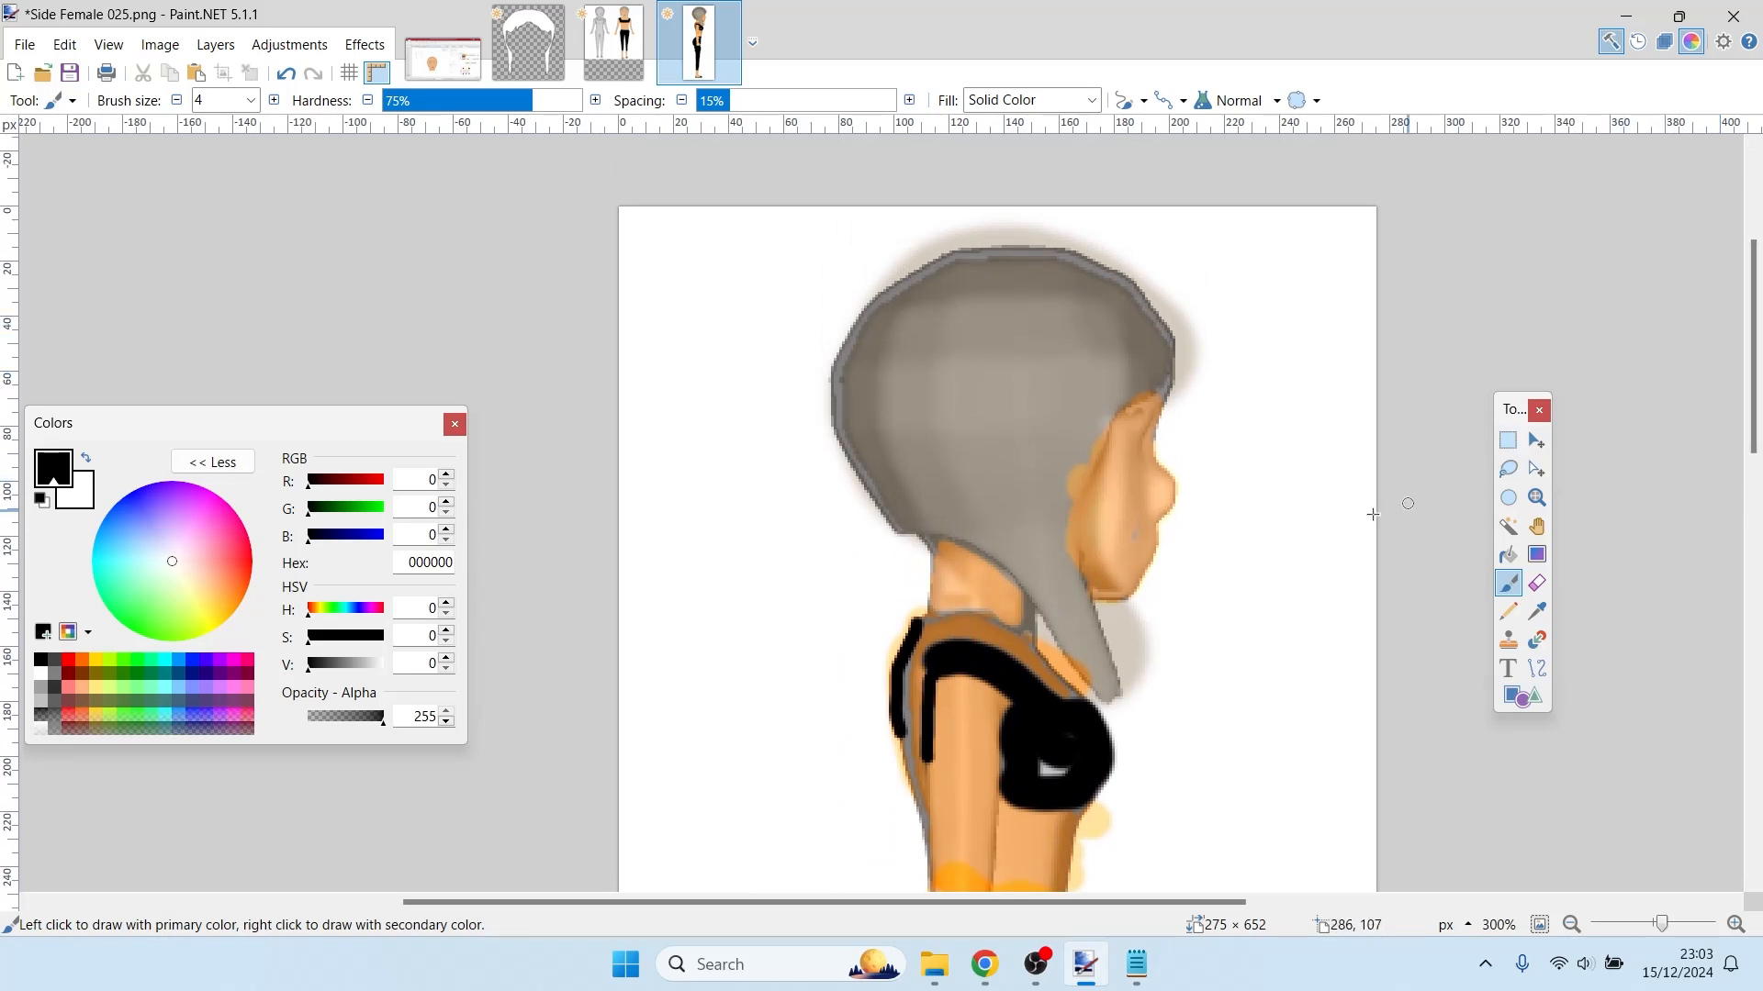
{"action": "key", "text": "k"}
{"action": "key", "text": "b"}
{"action": "left_click", "coordinate": [246, 105]}
{"action": "left_click", "coordinate": [260, 136]}
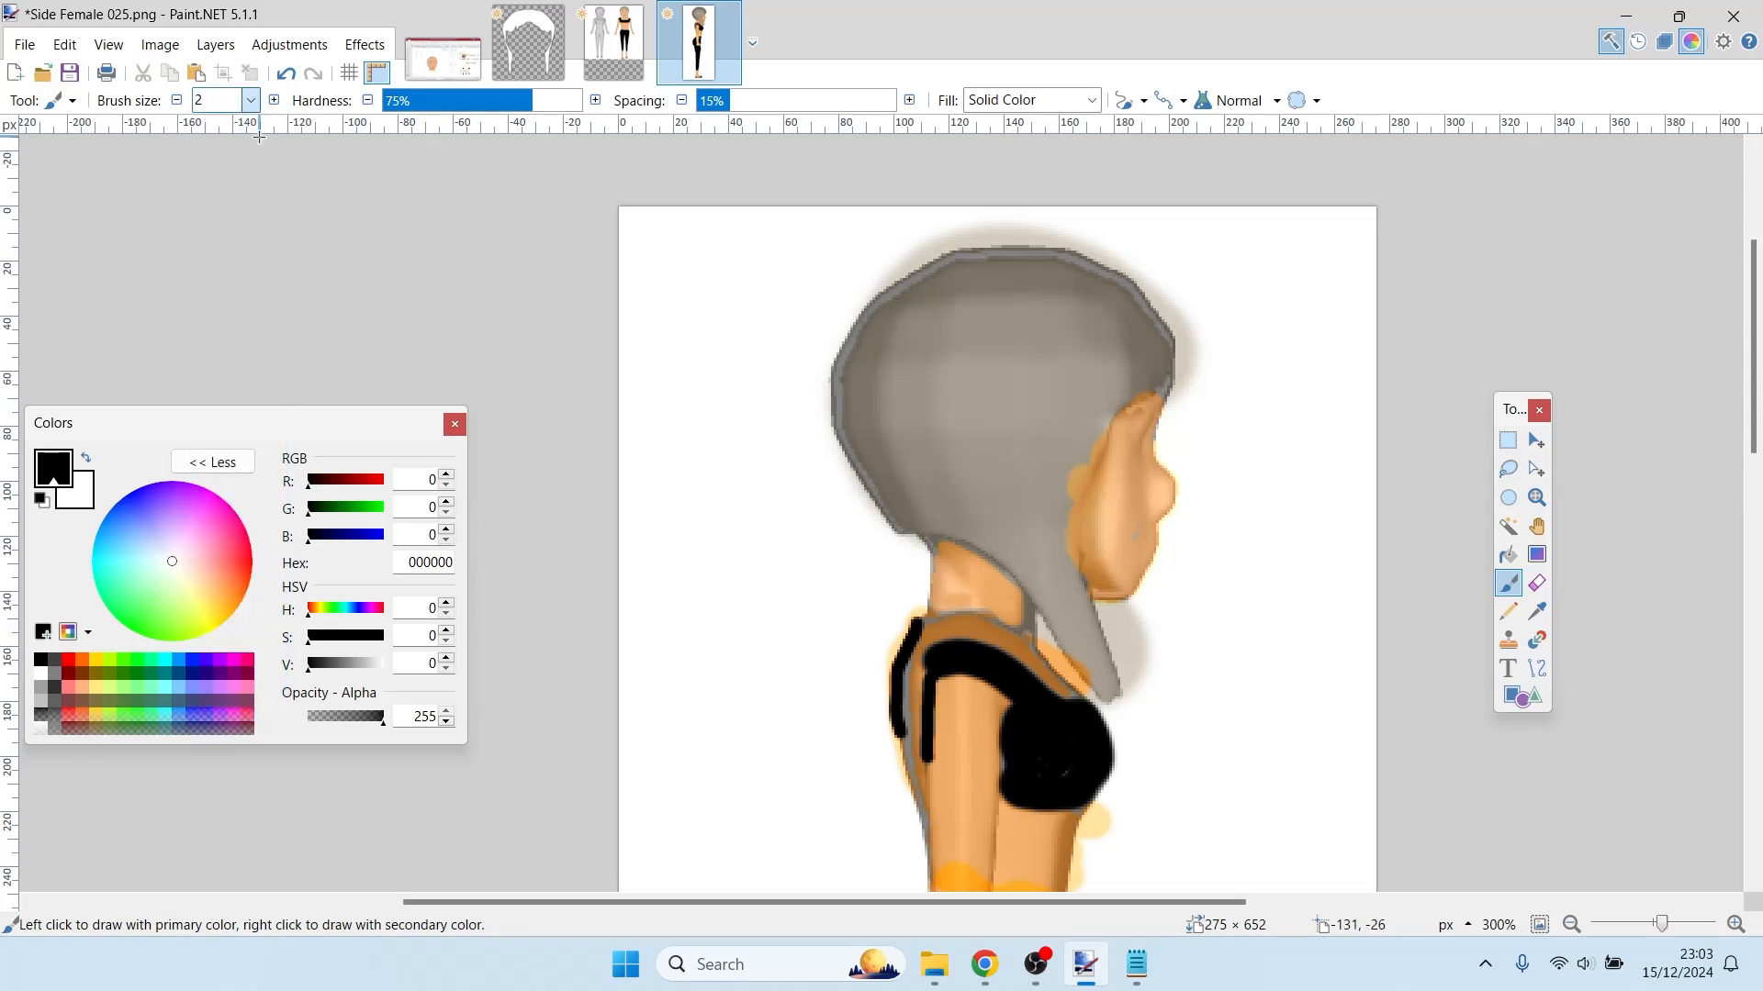
- Draw a black horizontal eyebrow line about 9 pixels long on the side-view face, with brush size 1
{"action": "left_click", "coordinate": [617, 44]}
{"action": "scroll", "coordinate": [618, 44], "scroll_direction": "up", "scroll_amount": 10}
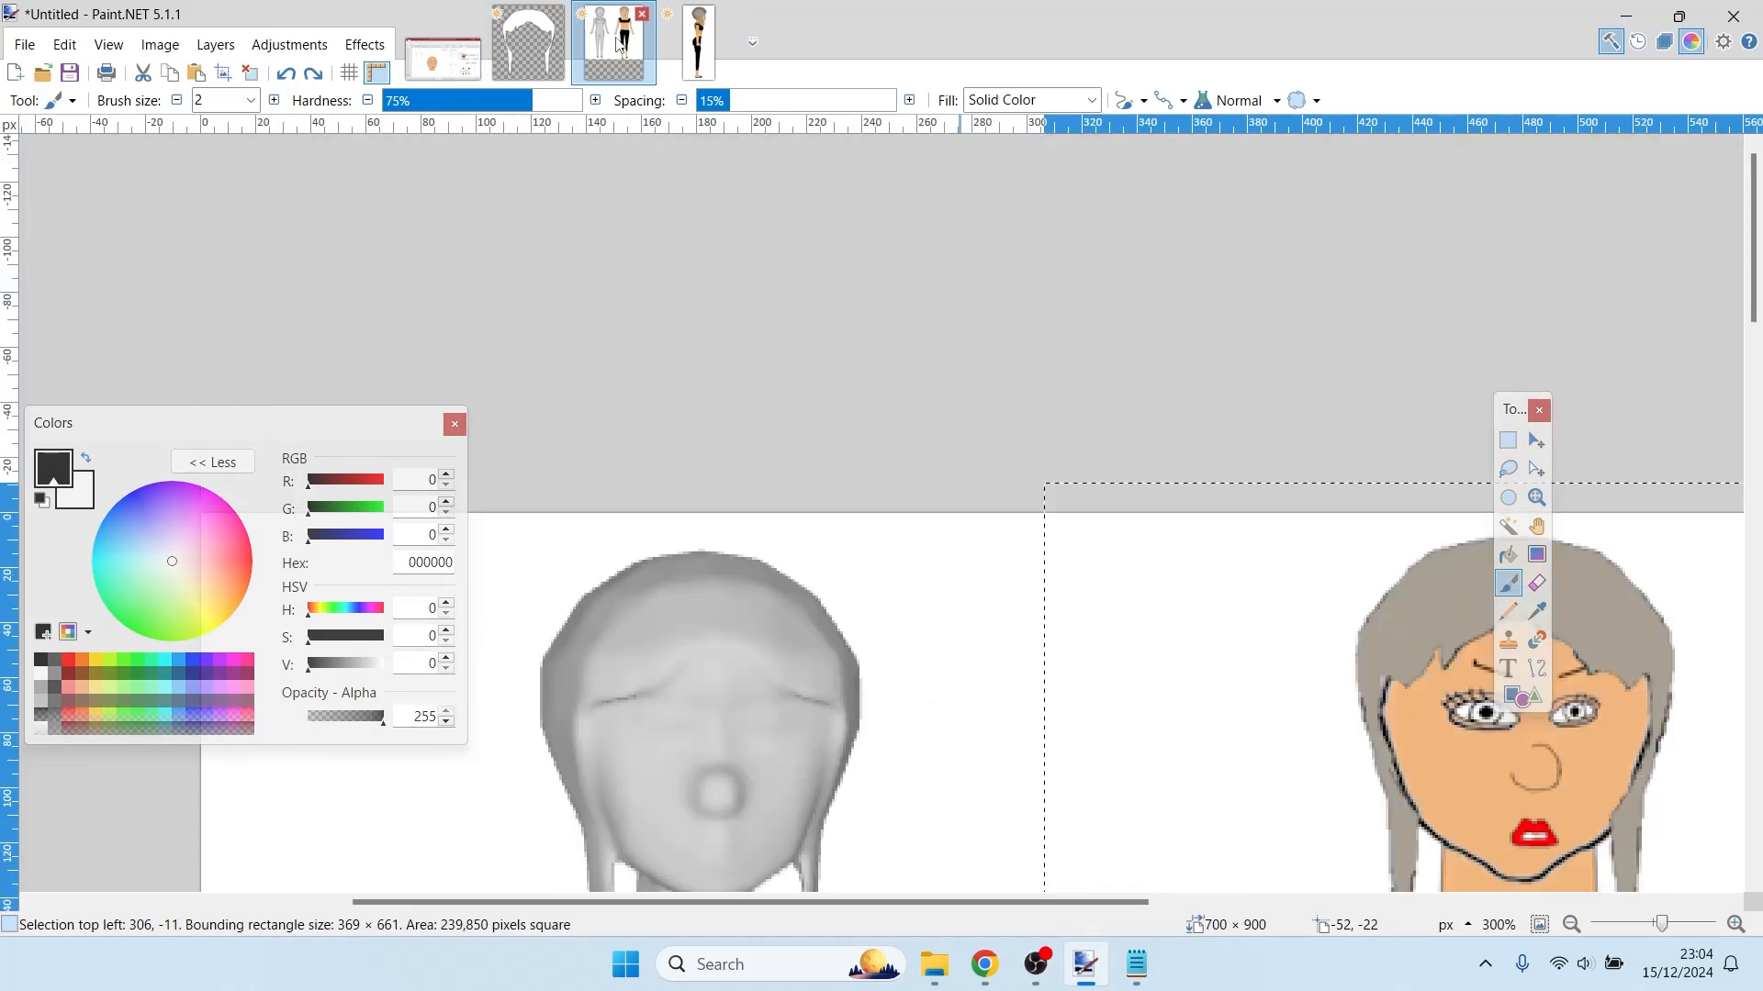
{"action": "left_click", "coordinate": [698, 44]}
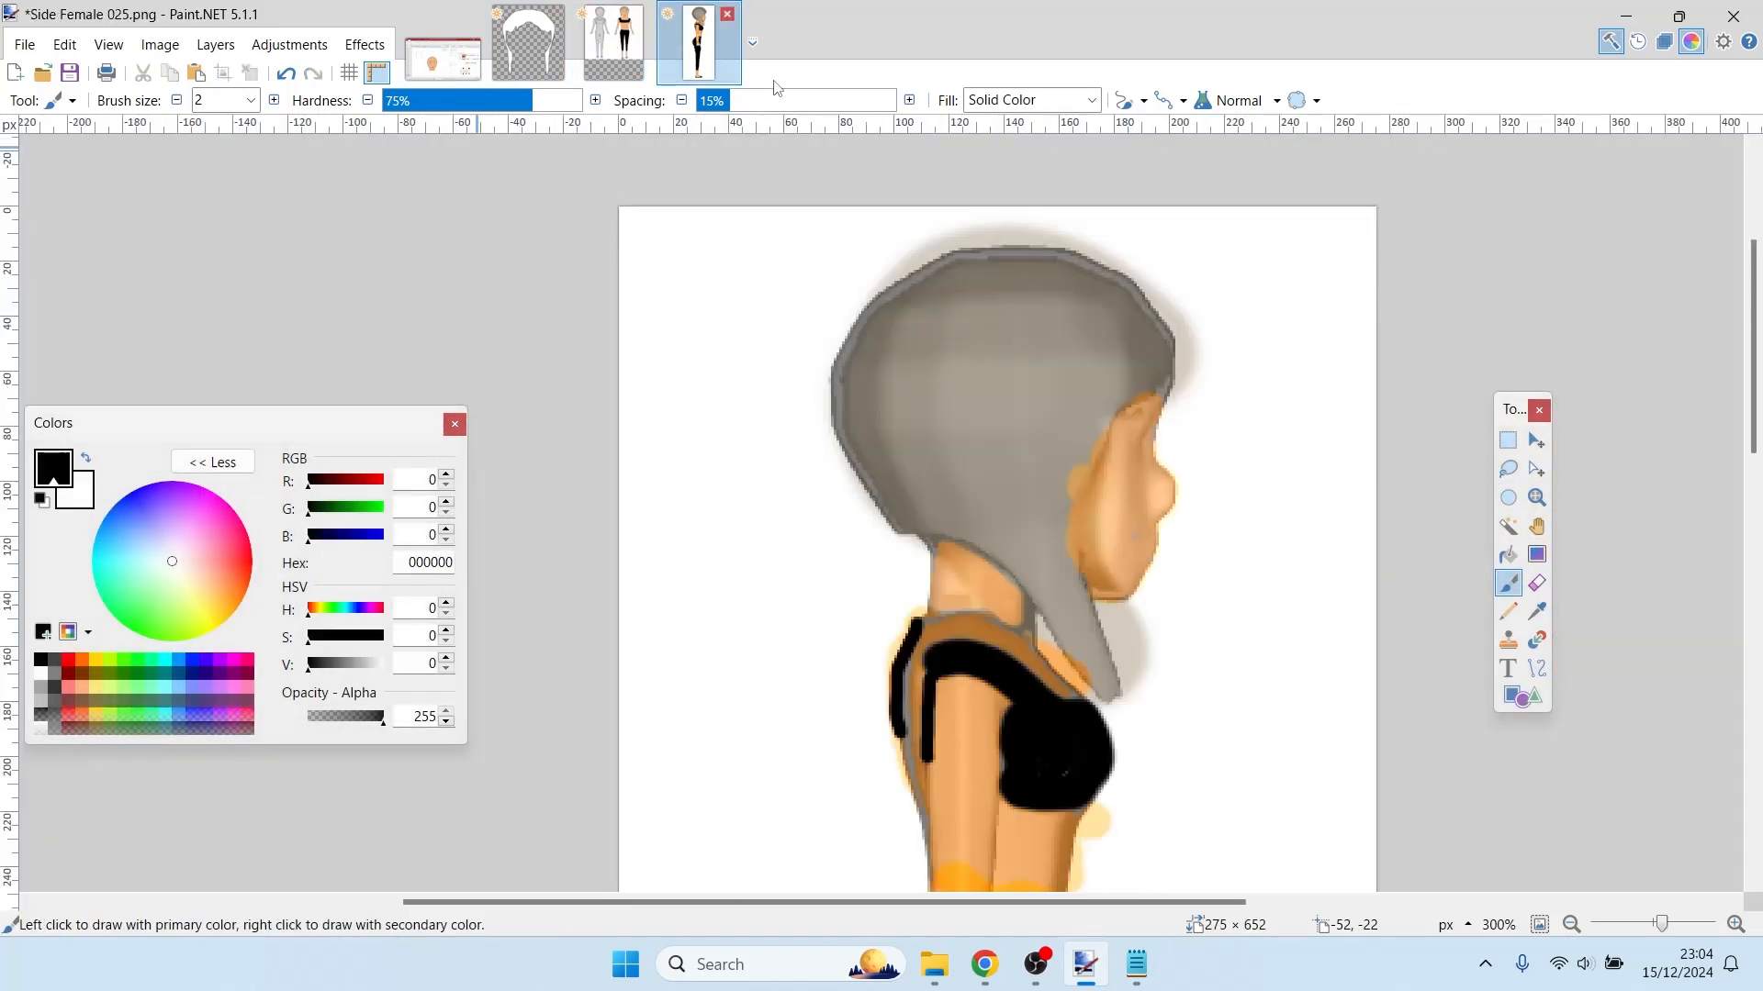
{"action": "key", "text": "o"}
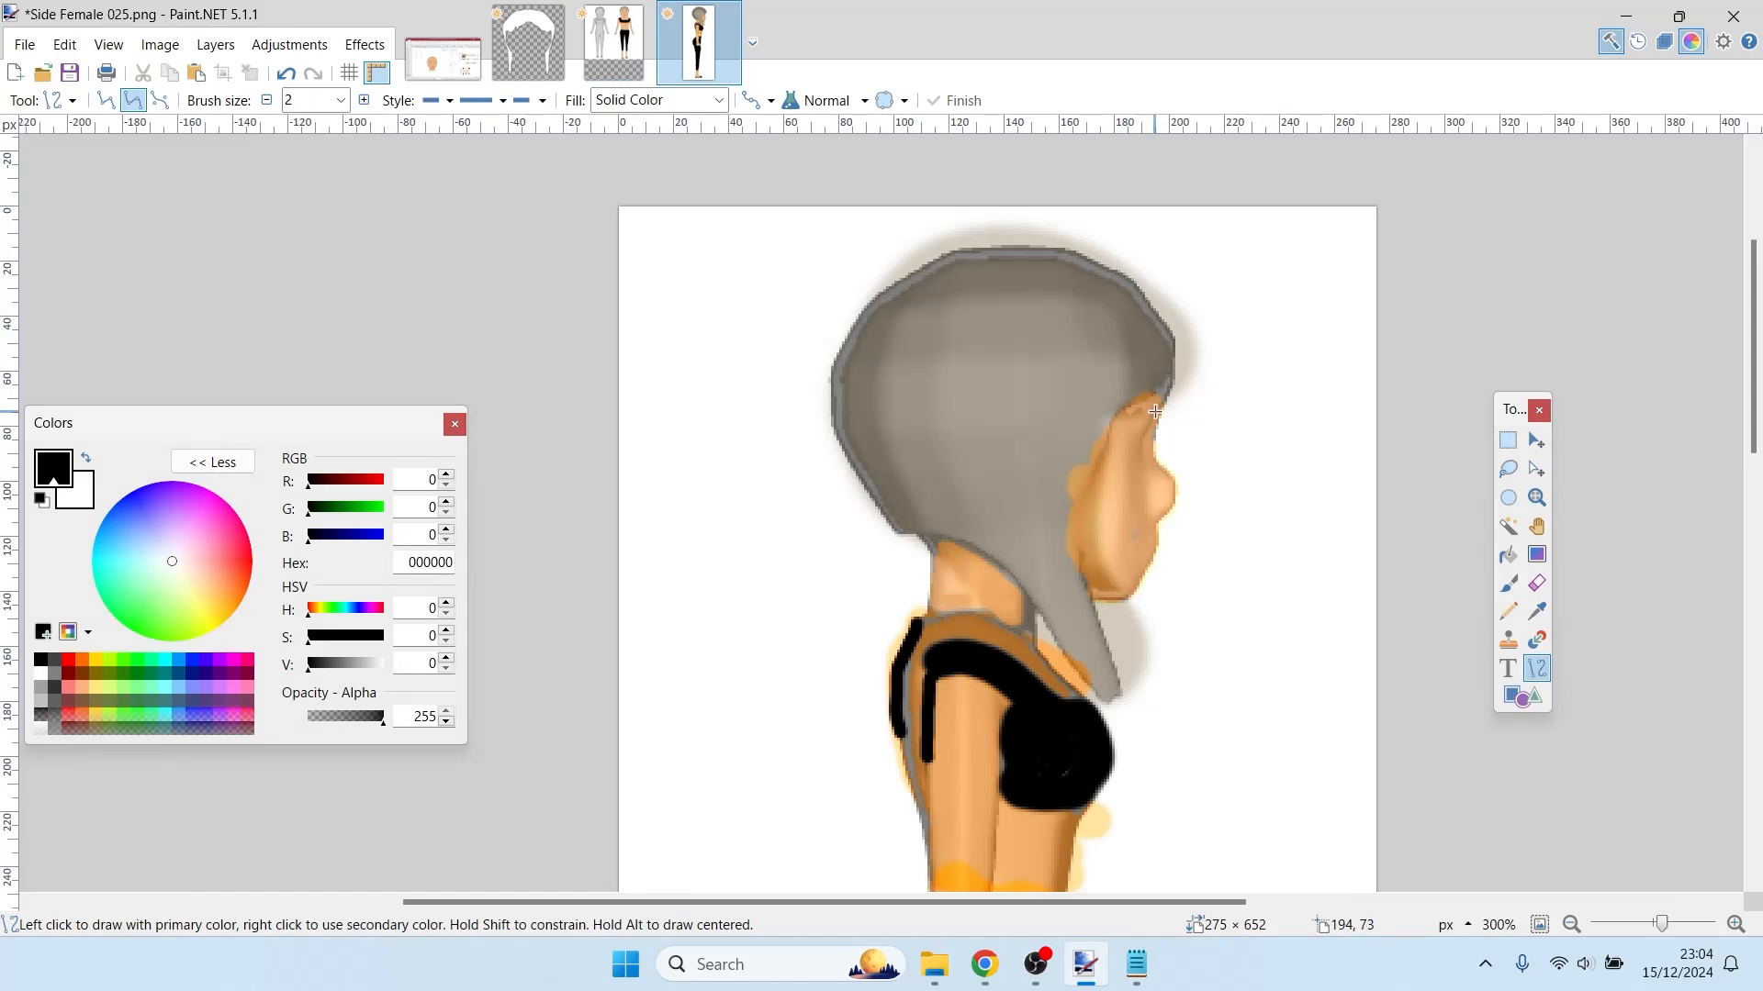
{"action": "left_click_drag", "start_coordinate": [1154, 418], "coordinate": [1132, 417]}
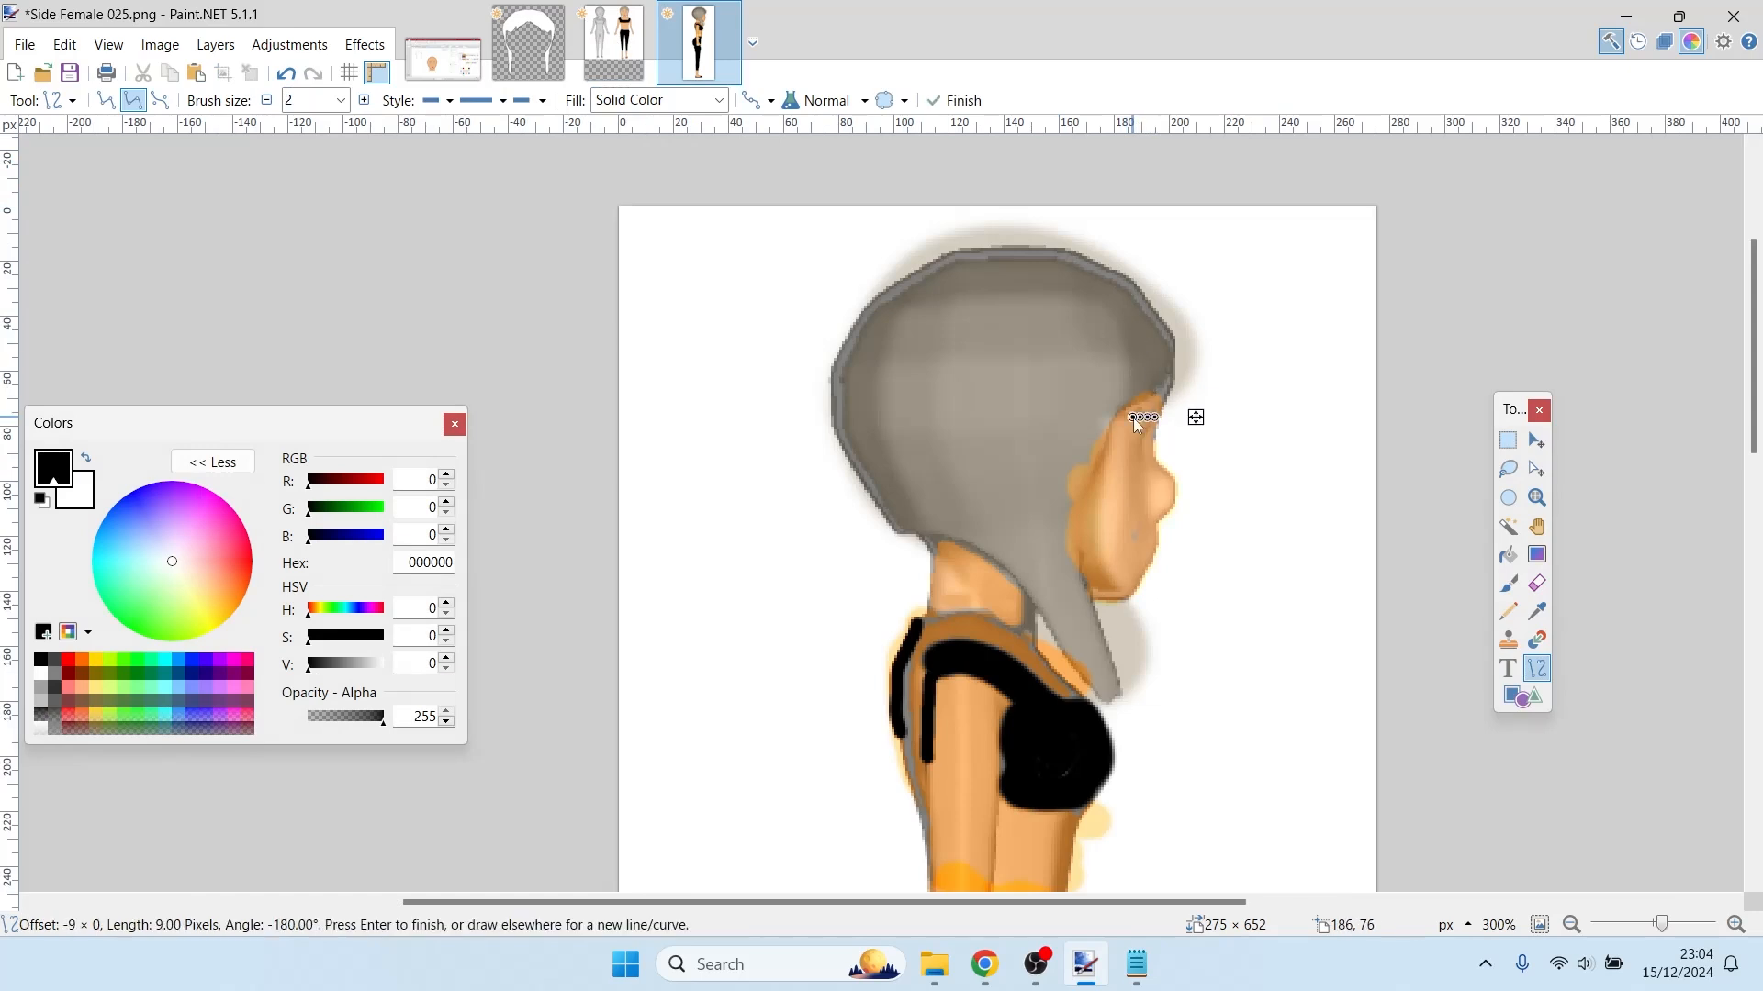
{"action": "left_click", "coordinate": [613, 42]}
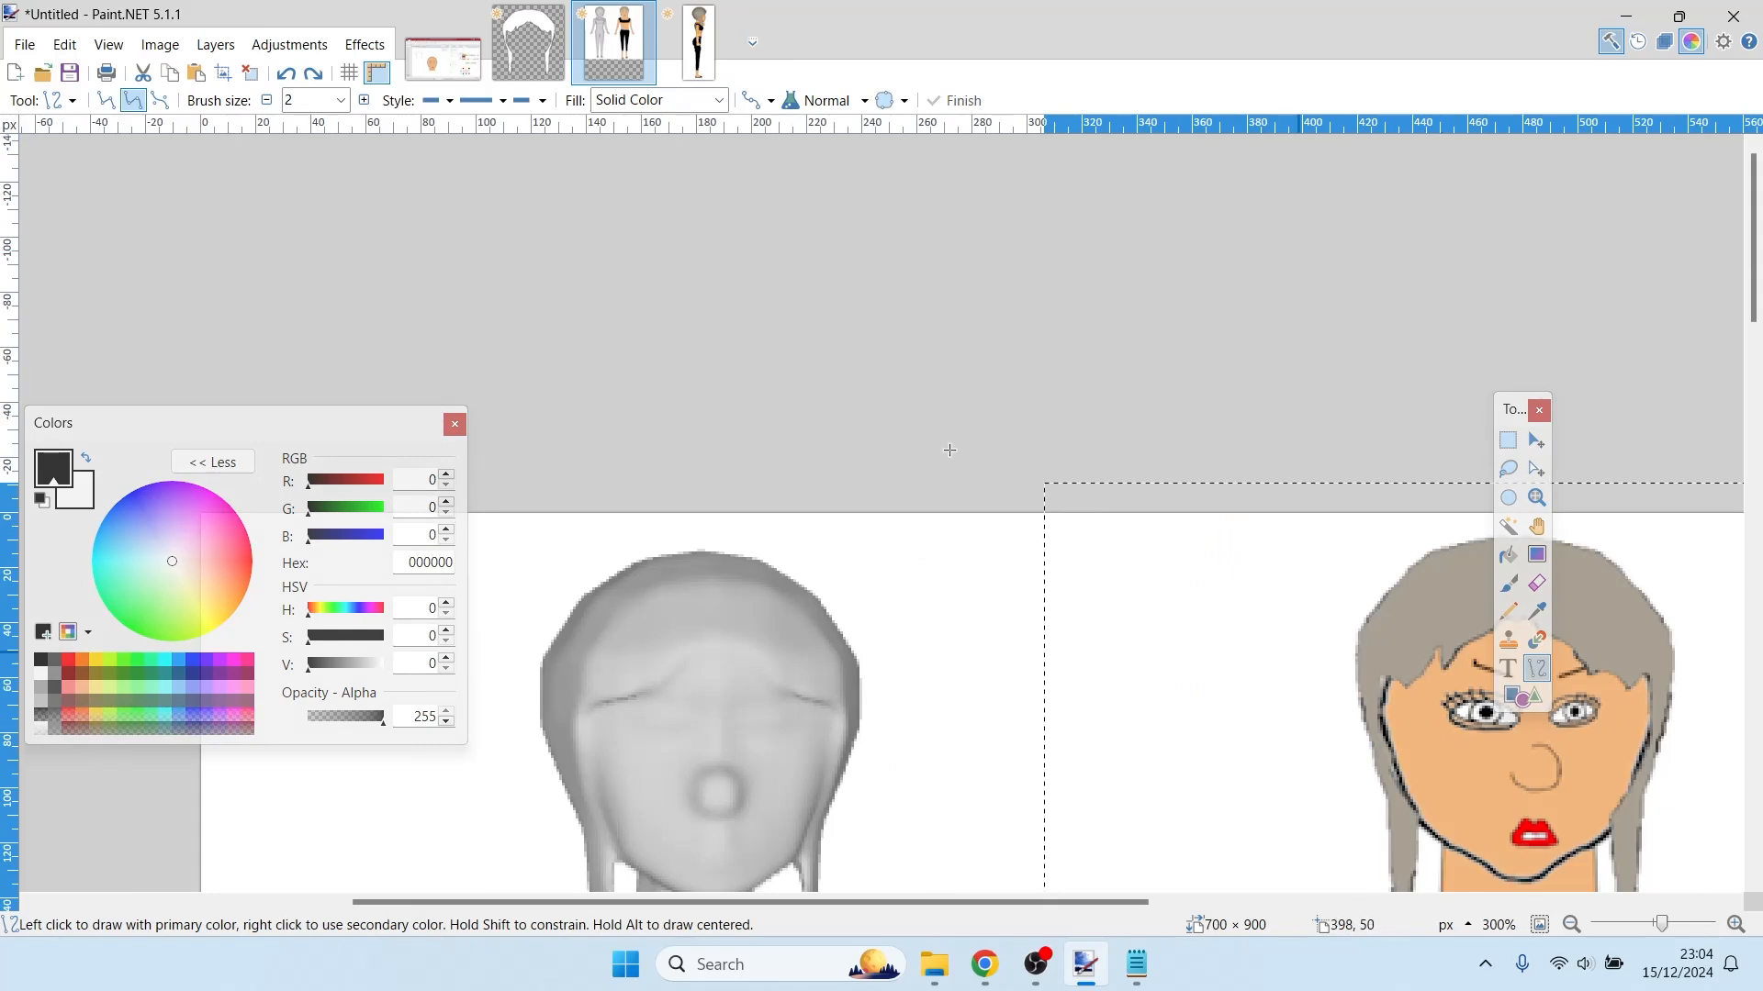
{"action": "left_click", "coordinate": [702, 57]}
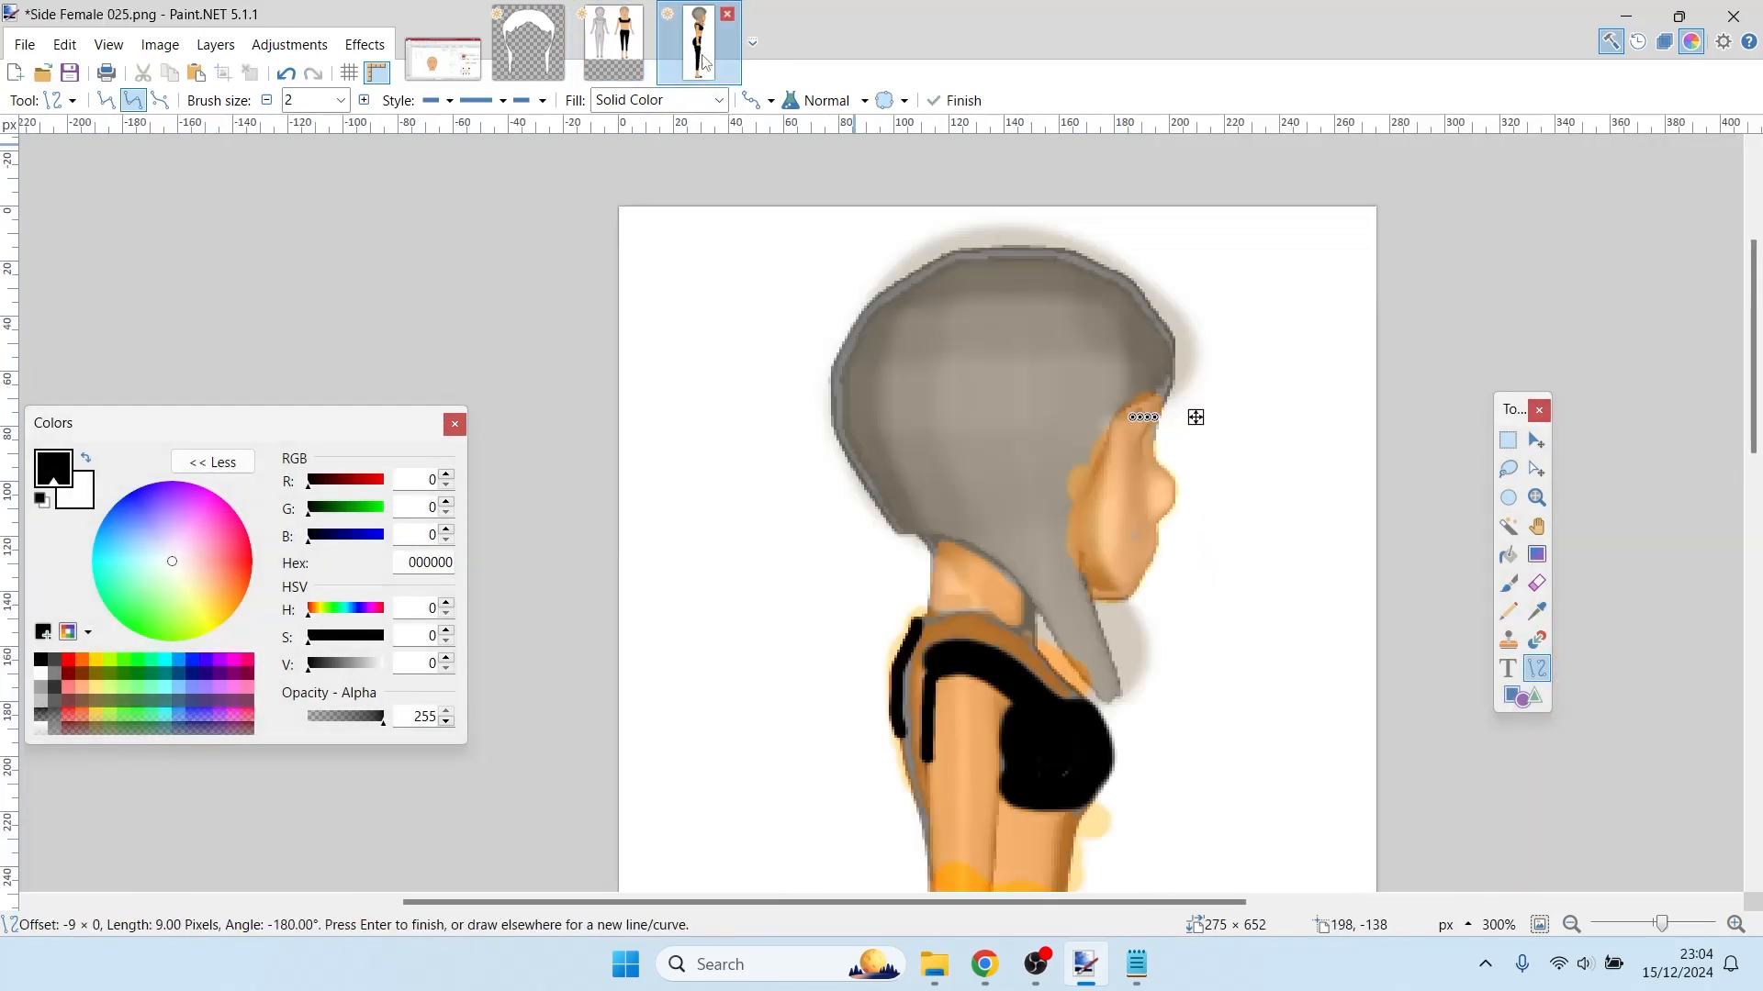
{"action": "scroll", "coordinate": [1206, 485], "scroll_direction": "up", "scroll_amount": 3, "text": "ctrl"}
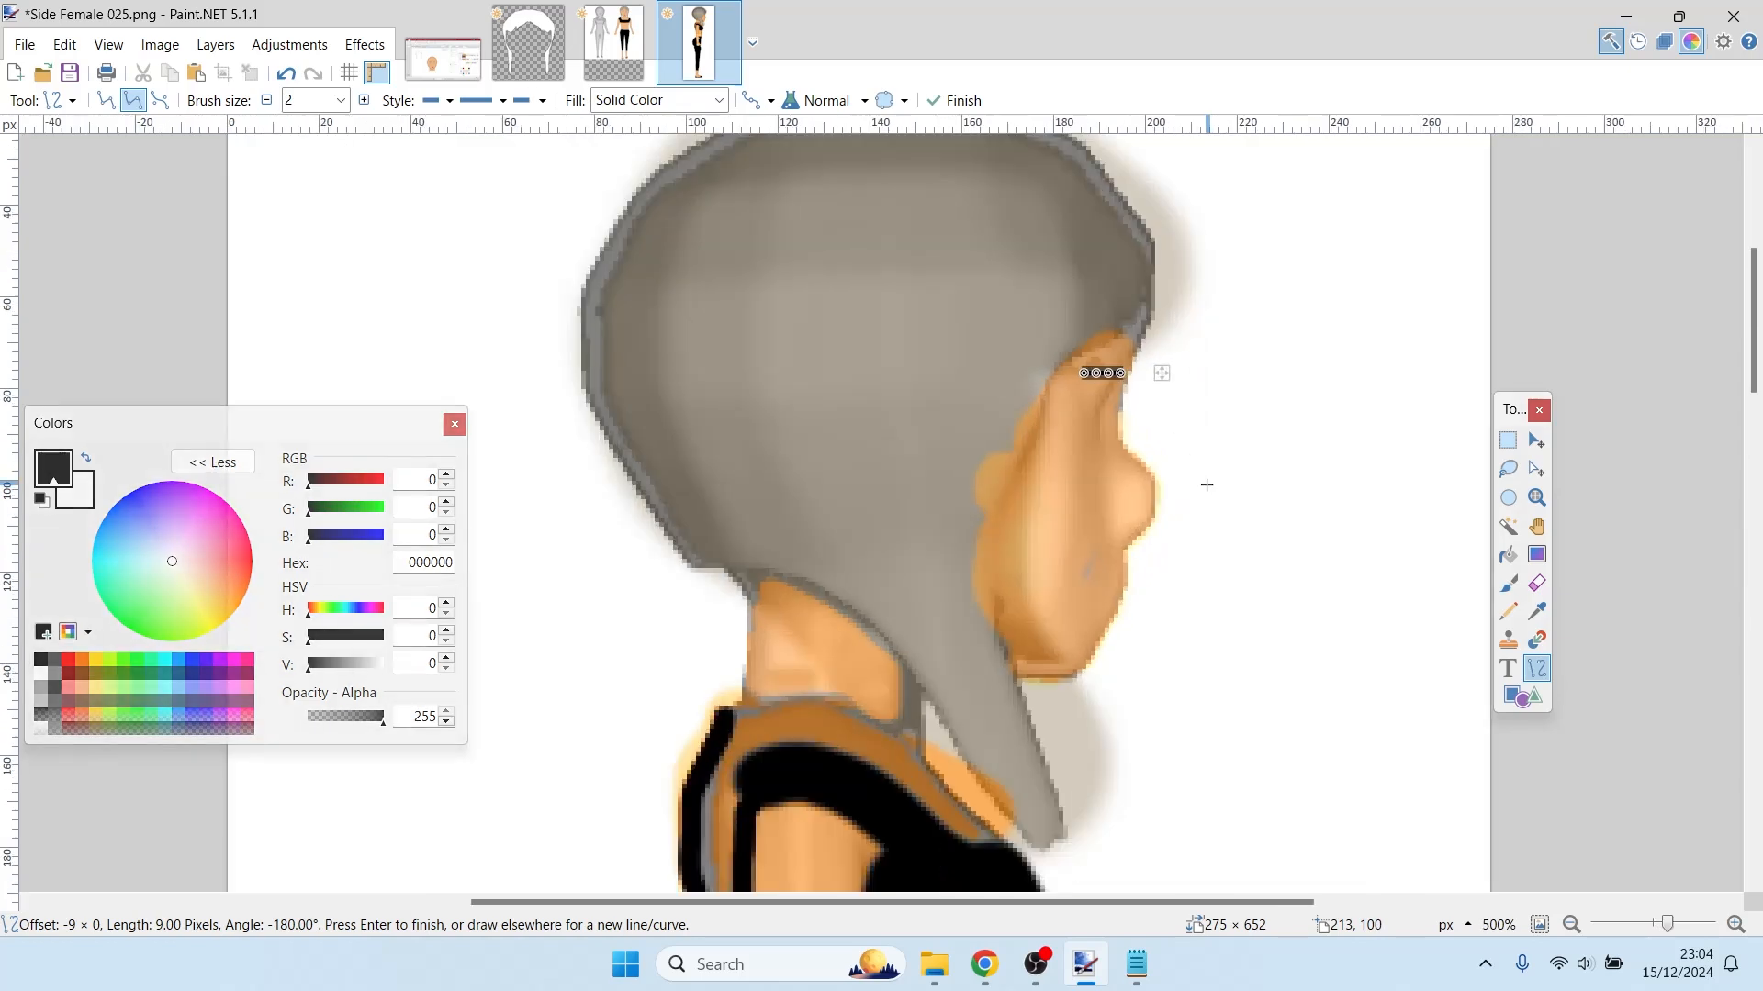
{"action": "left_click", "coordinate": [341, 101]}
{"action": "left_click", "coordinate": [336, 127]}
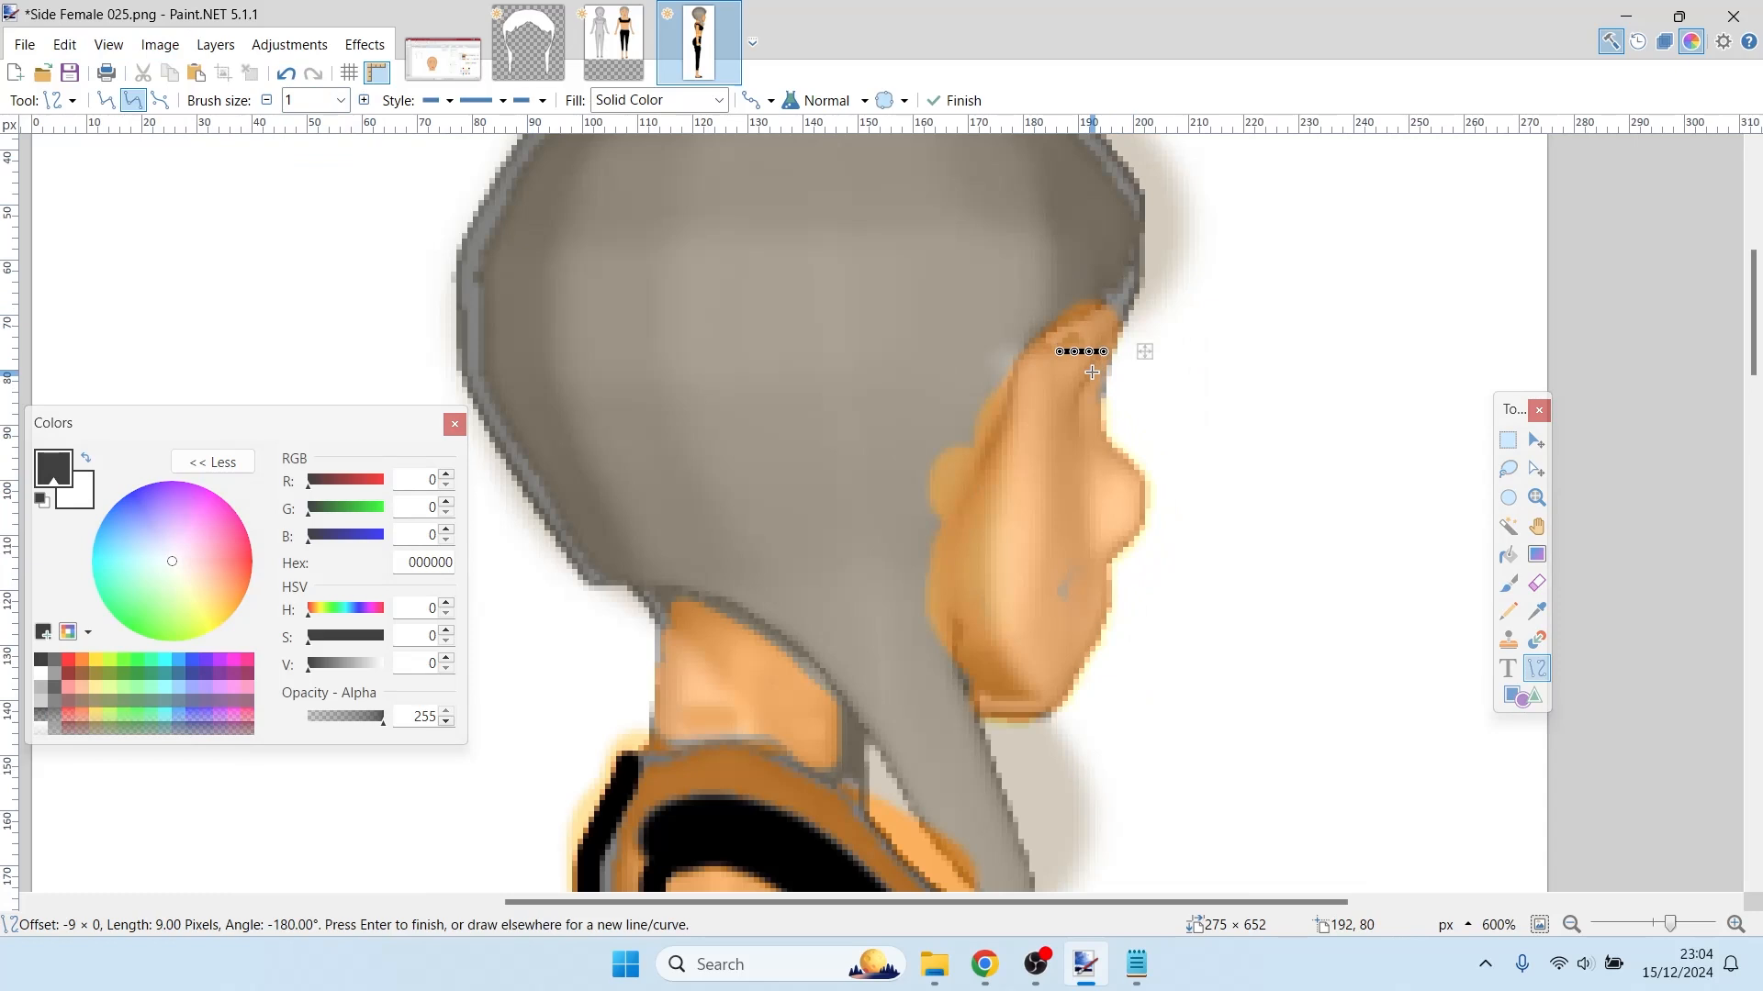
- Paint a small eye below the eyebrow with a black outline and a white interior
{"action": "key", "text": "b"}
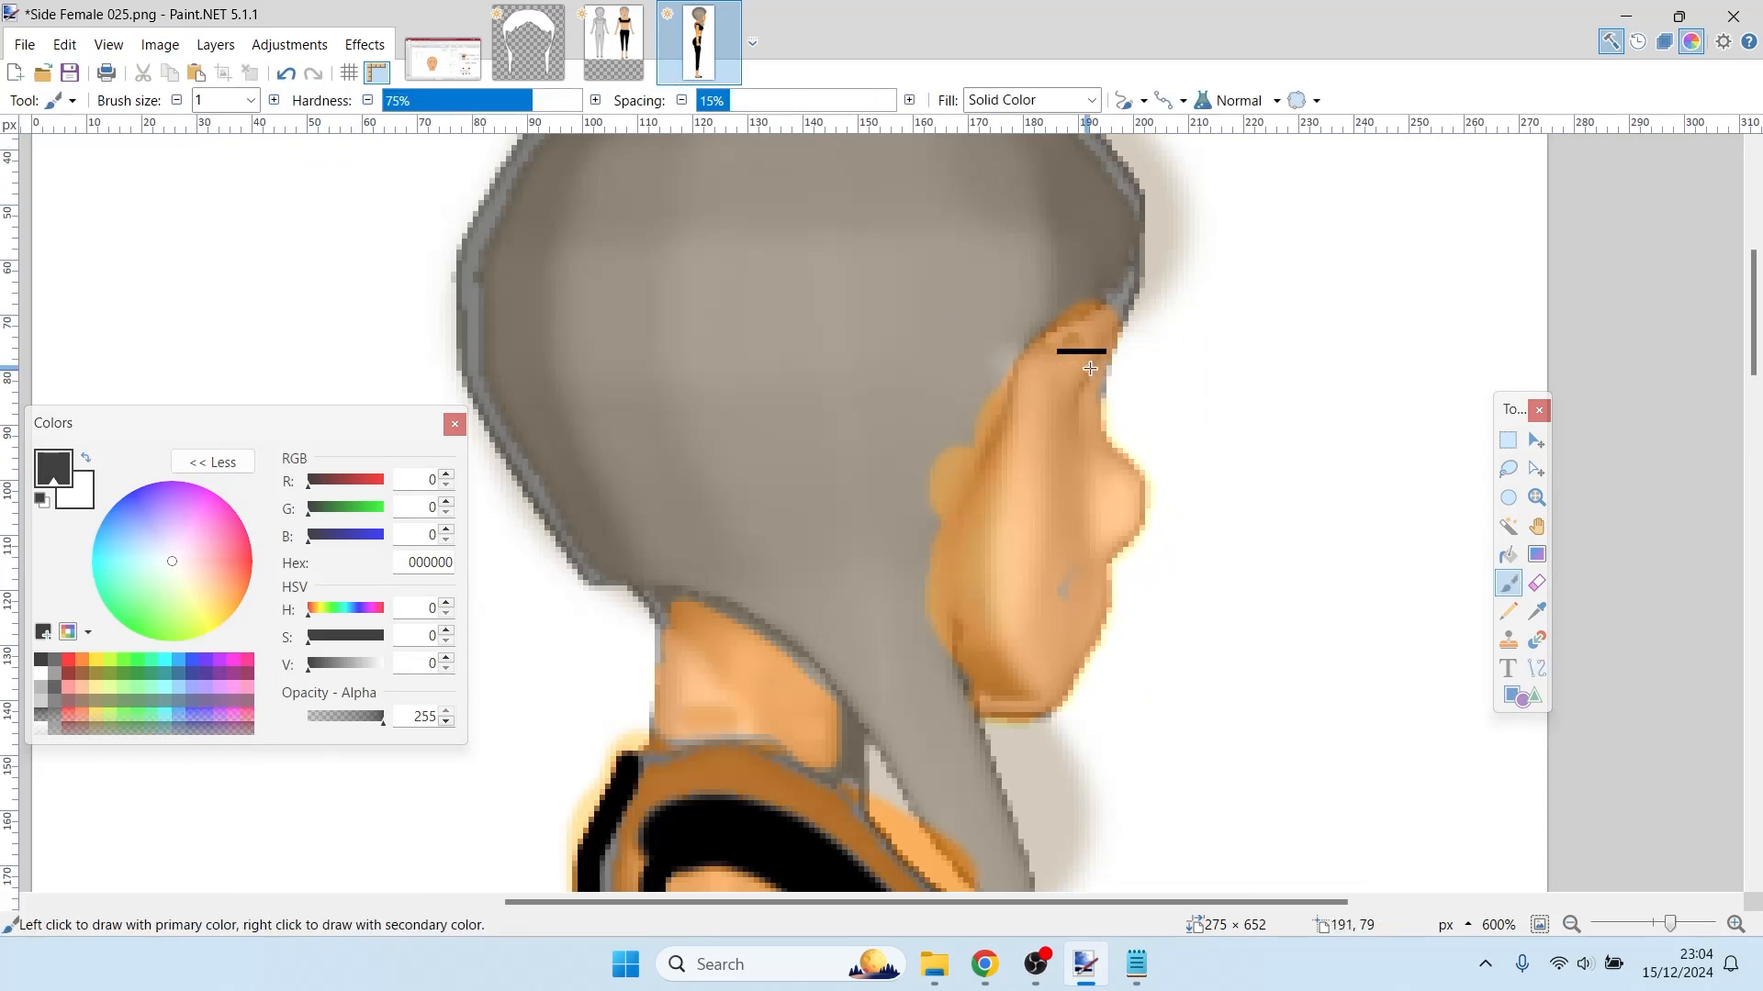
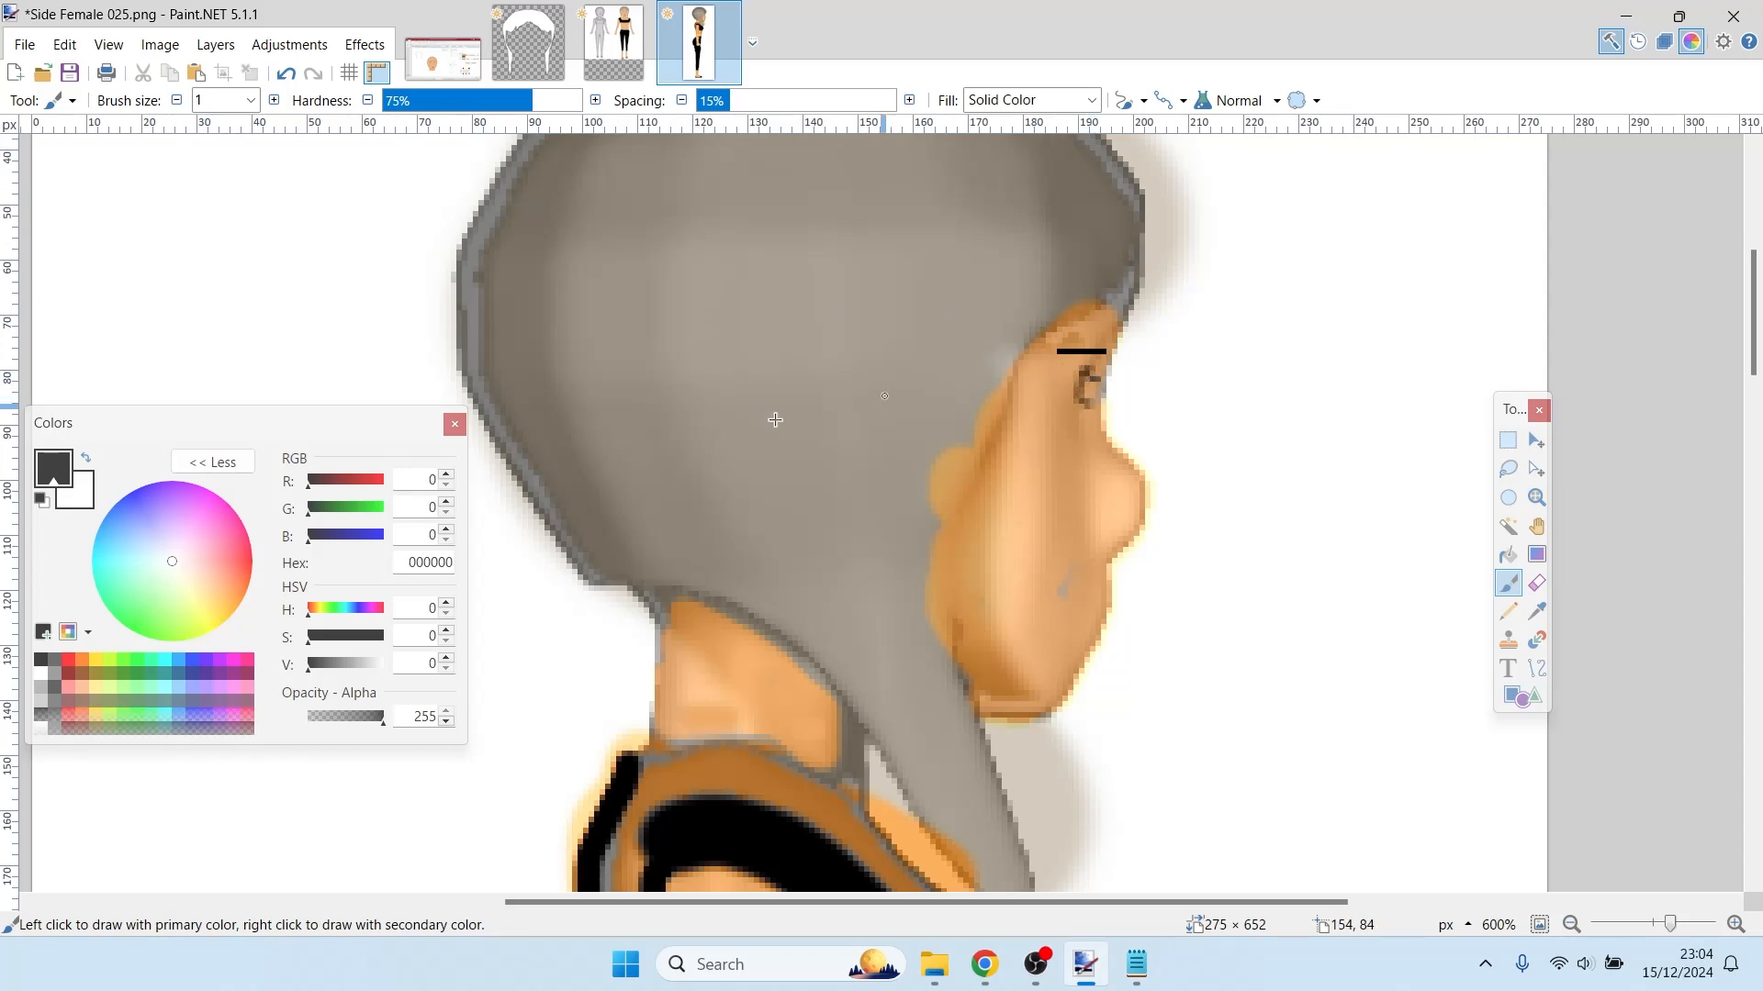
{"action": "left_click", "coordinate": [42, 675]}
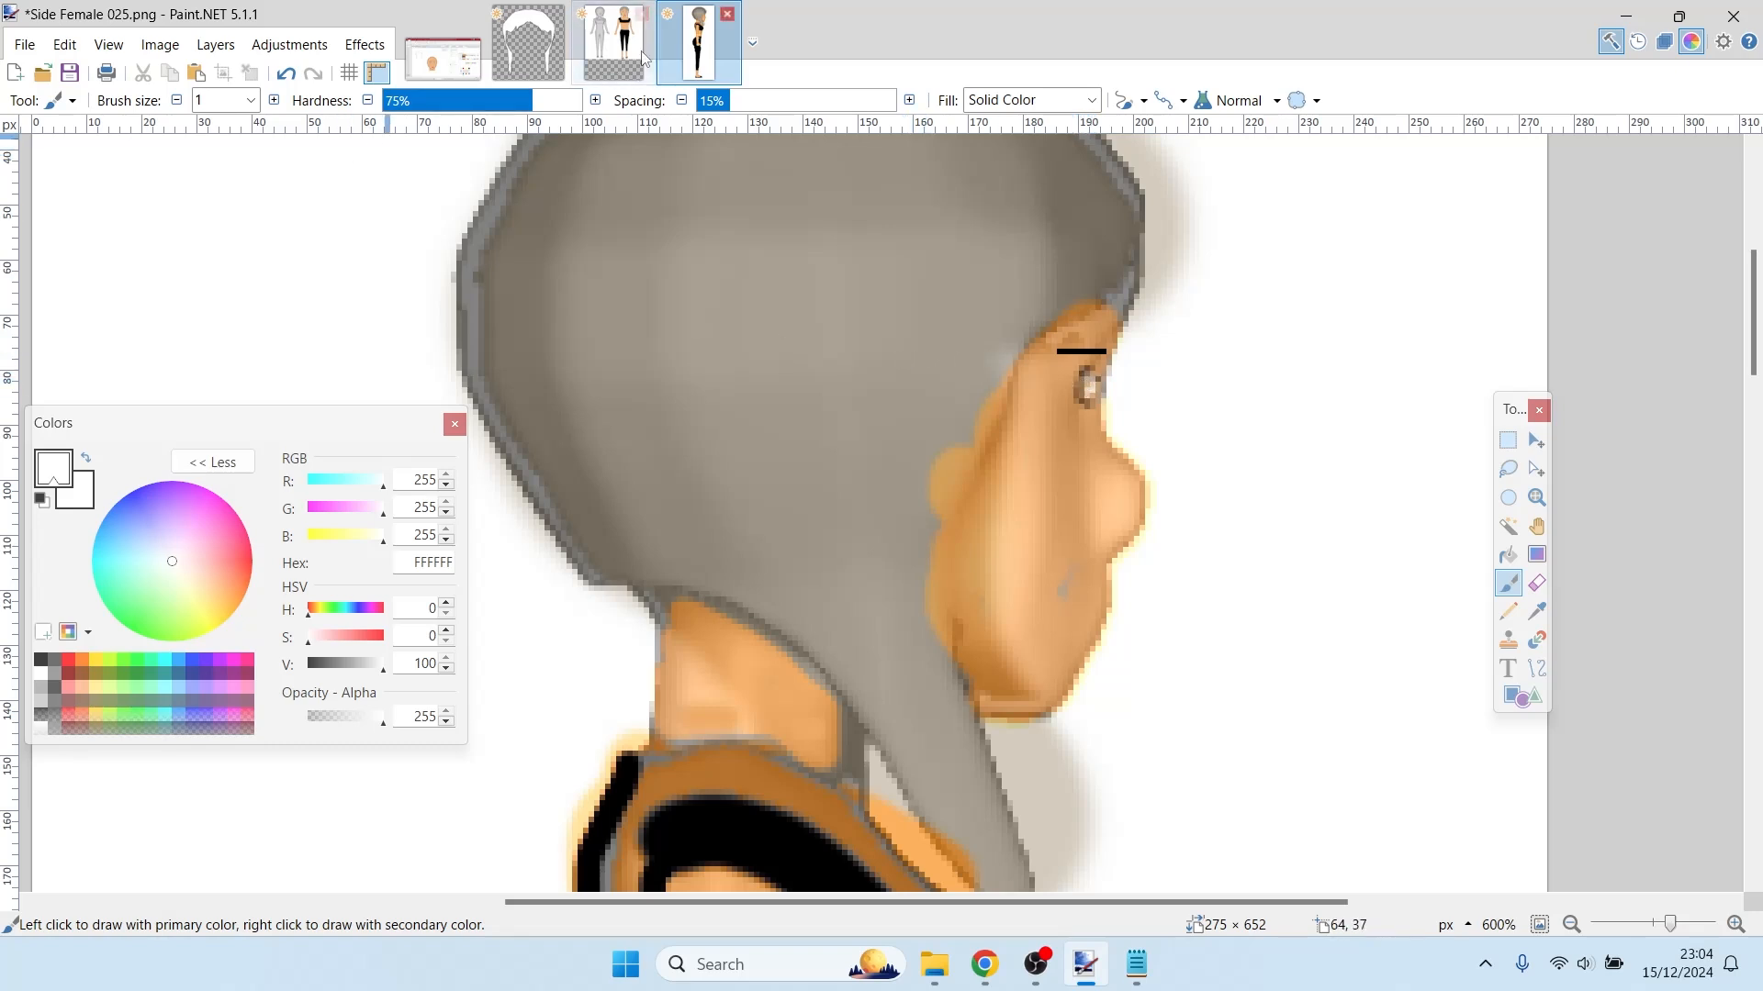
- Sample the red E20007 from the front-view woman's lips and outline small lips at the side-view face's mouth
{"action": "left_click", "coordinate": [614, 51]}
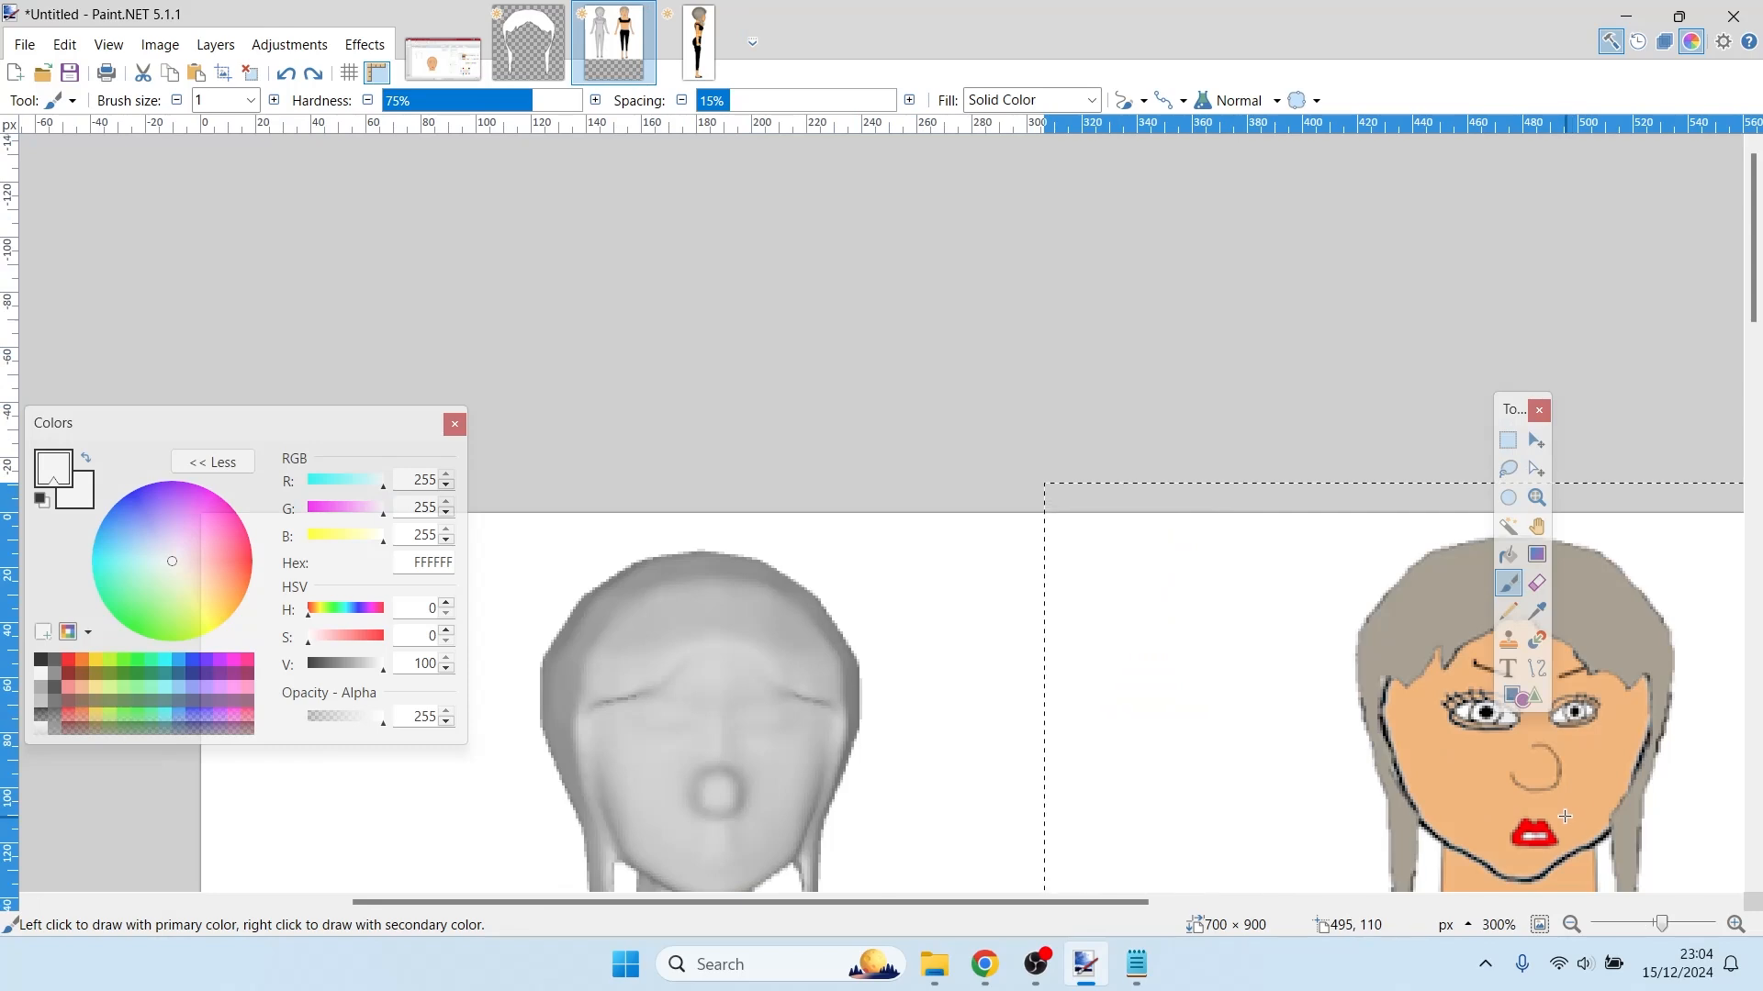
{"action": "key", "text": "k"}
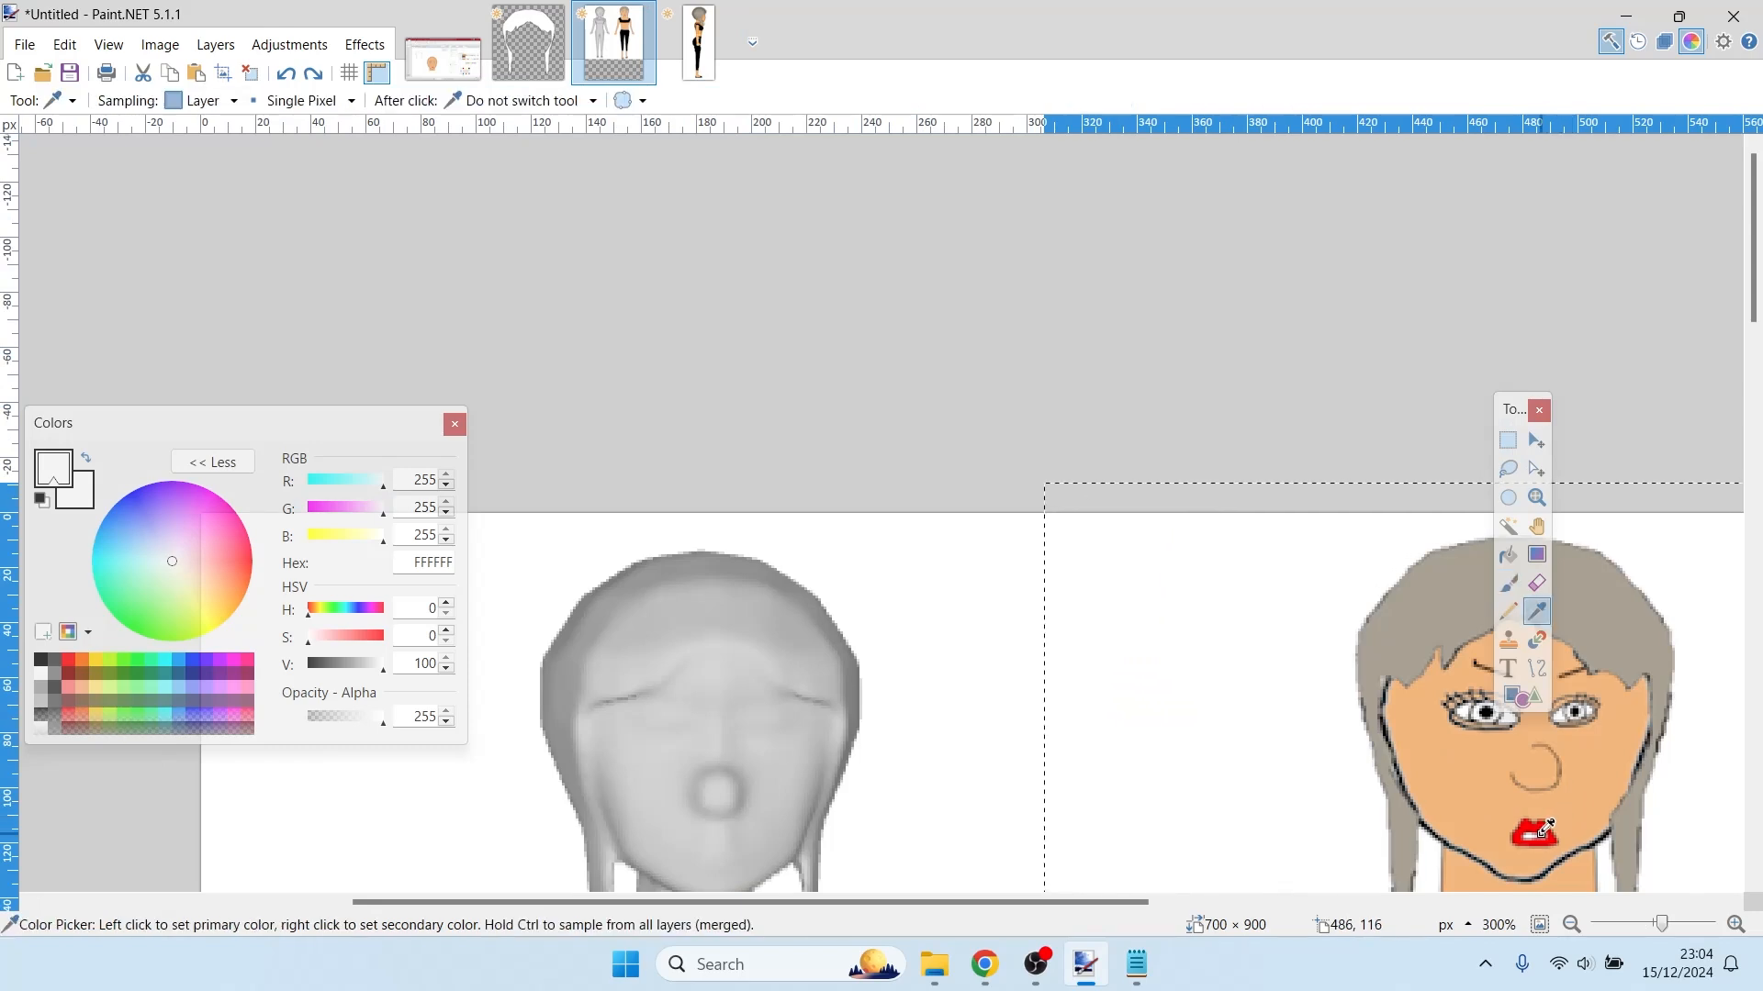
{"action": "left_click", "coordinate": [1543, 830]}
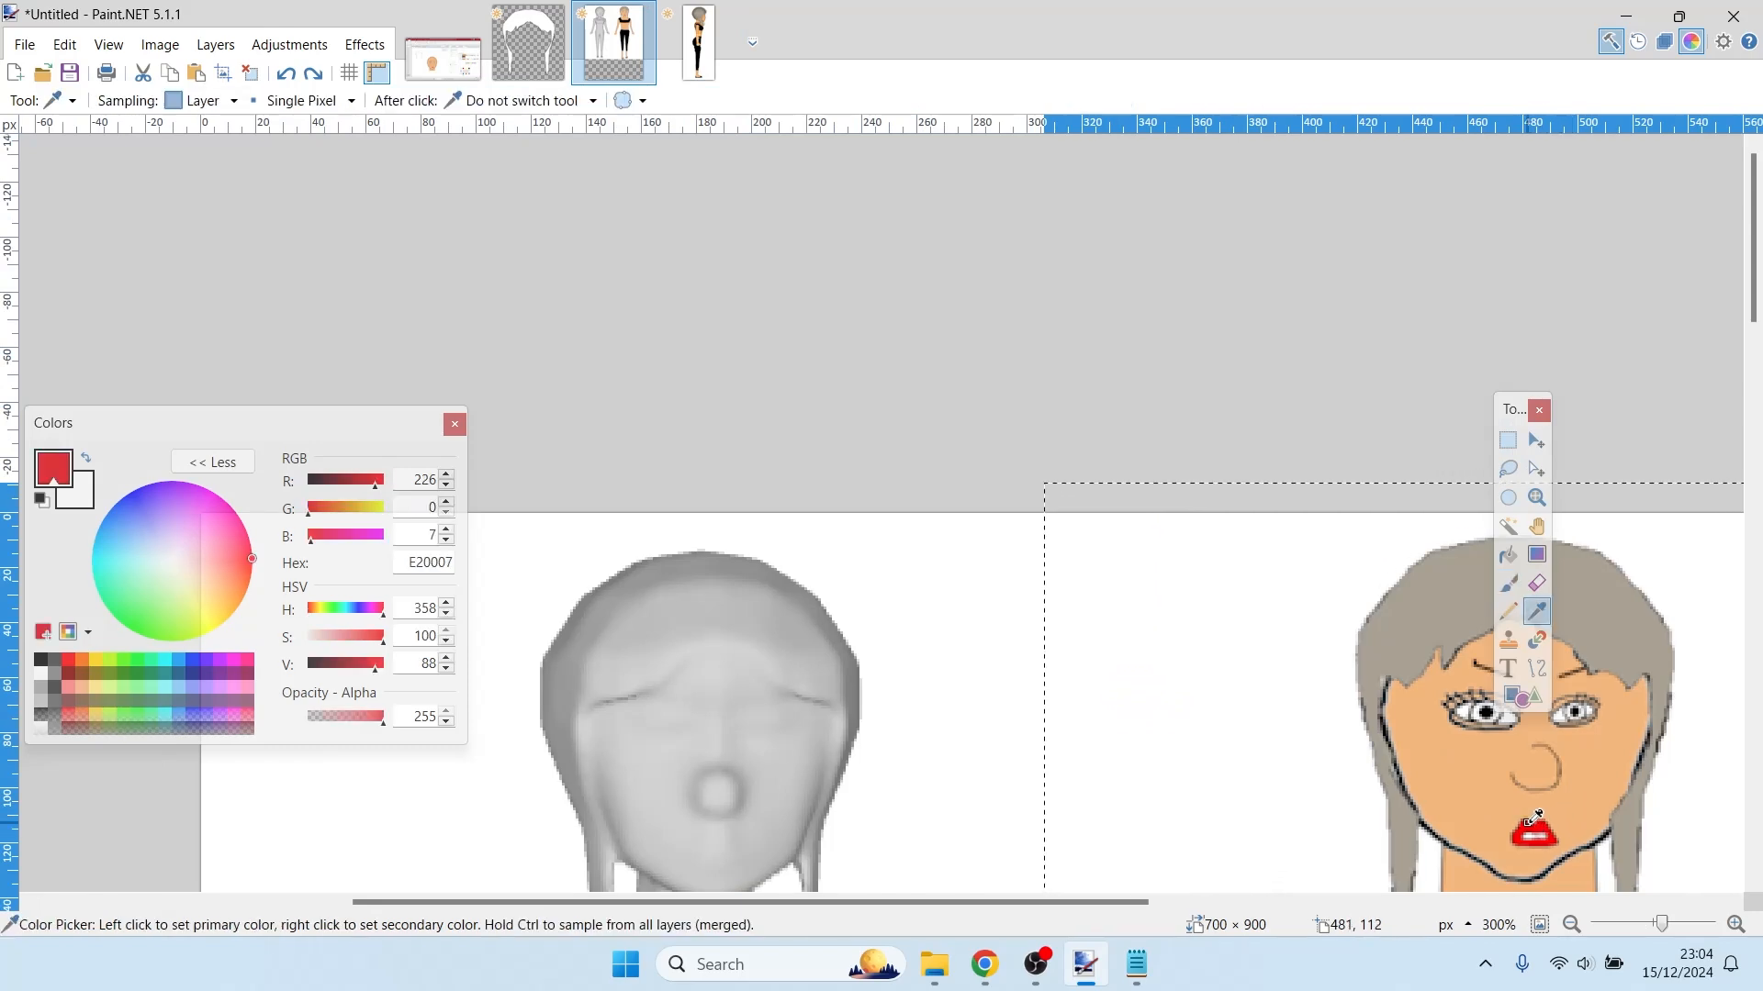
{"action": "left_click", "coordinate": [690, 43]}
{"action": "key", "text": "b"}
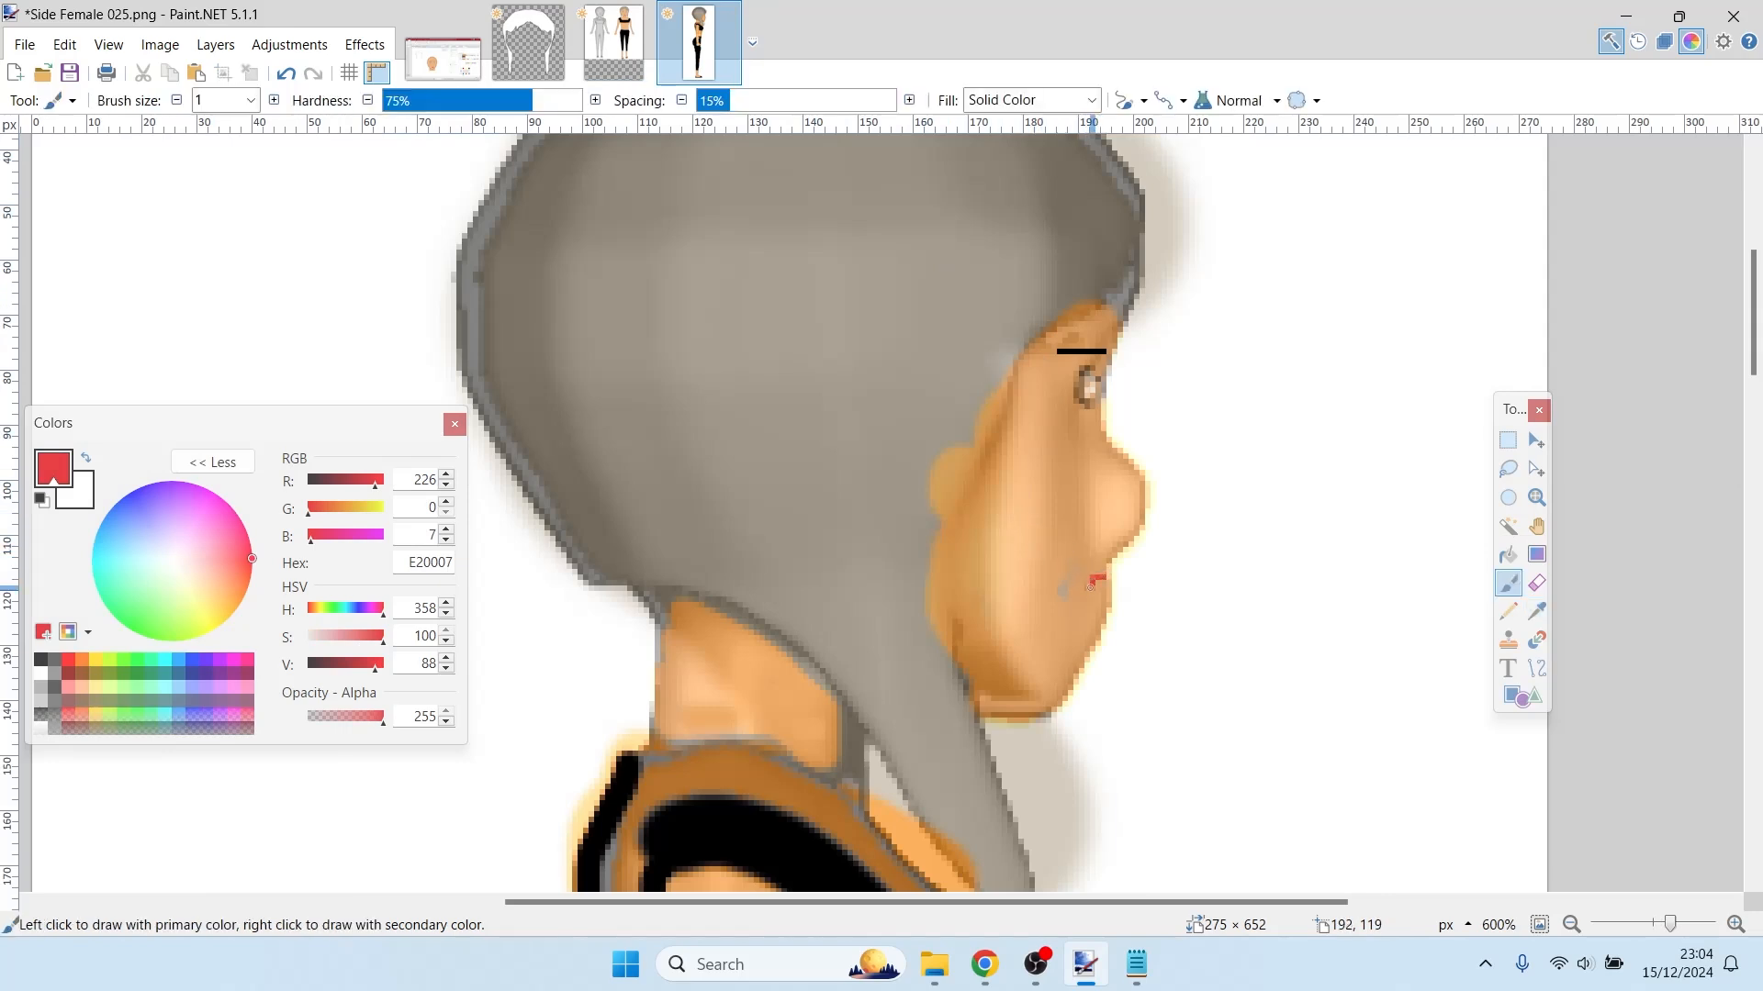
{"action": "left_click_drag", "start_coordinate": [1101, 626], "coordinate": [1084, 585]}
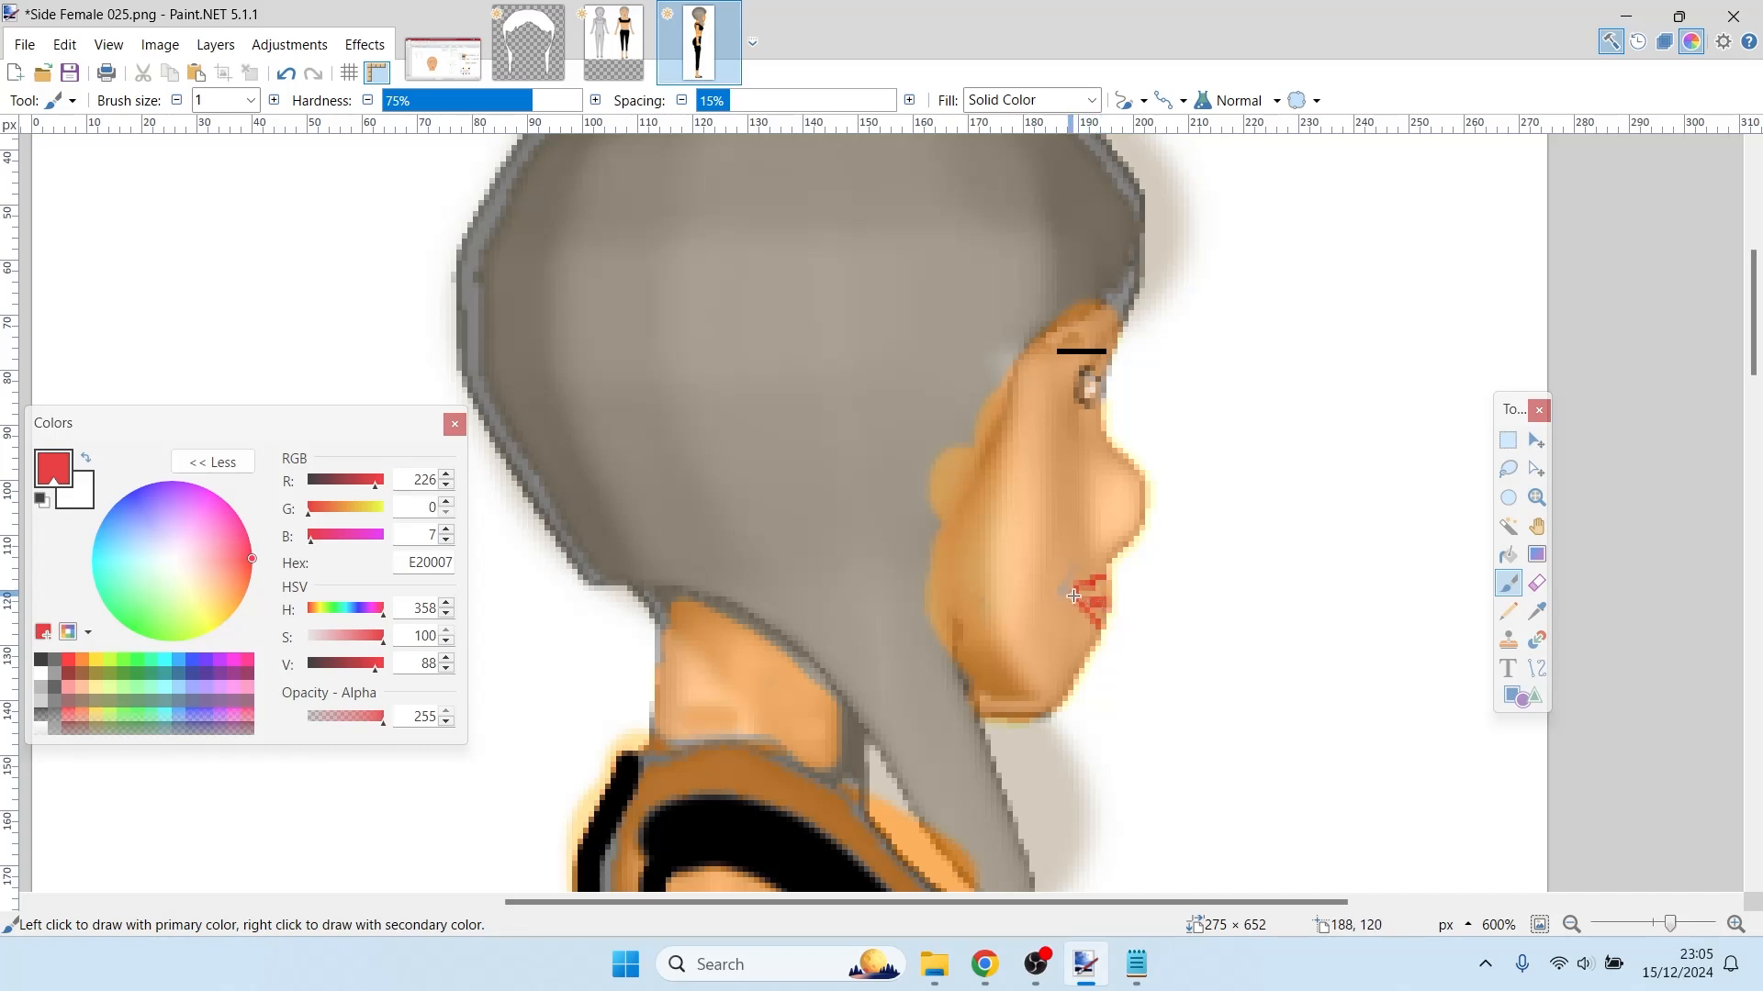
{"action": "key", "text": "f"}
{"action": "left_click", "coordinate": [1085, 588]}
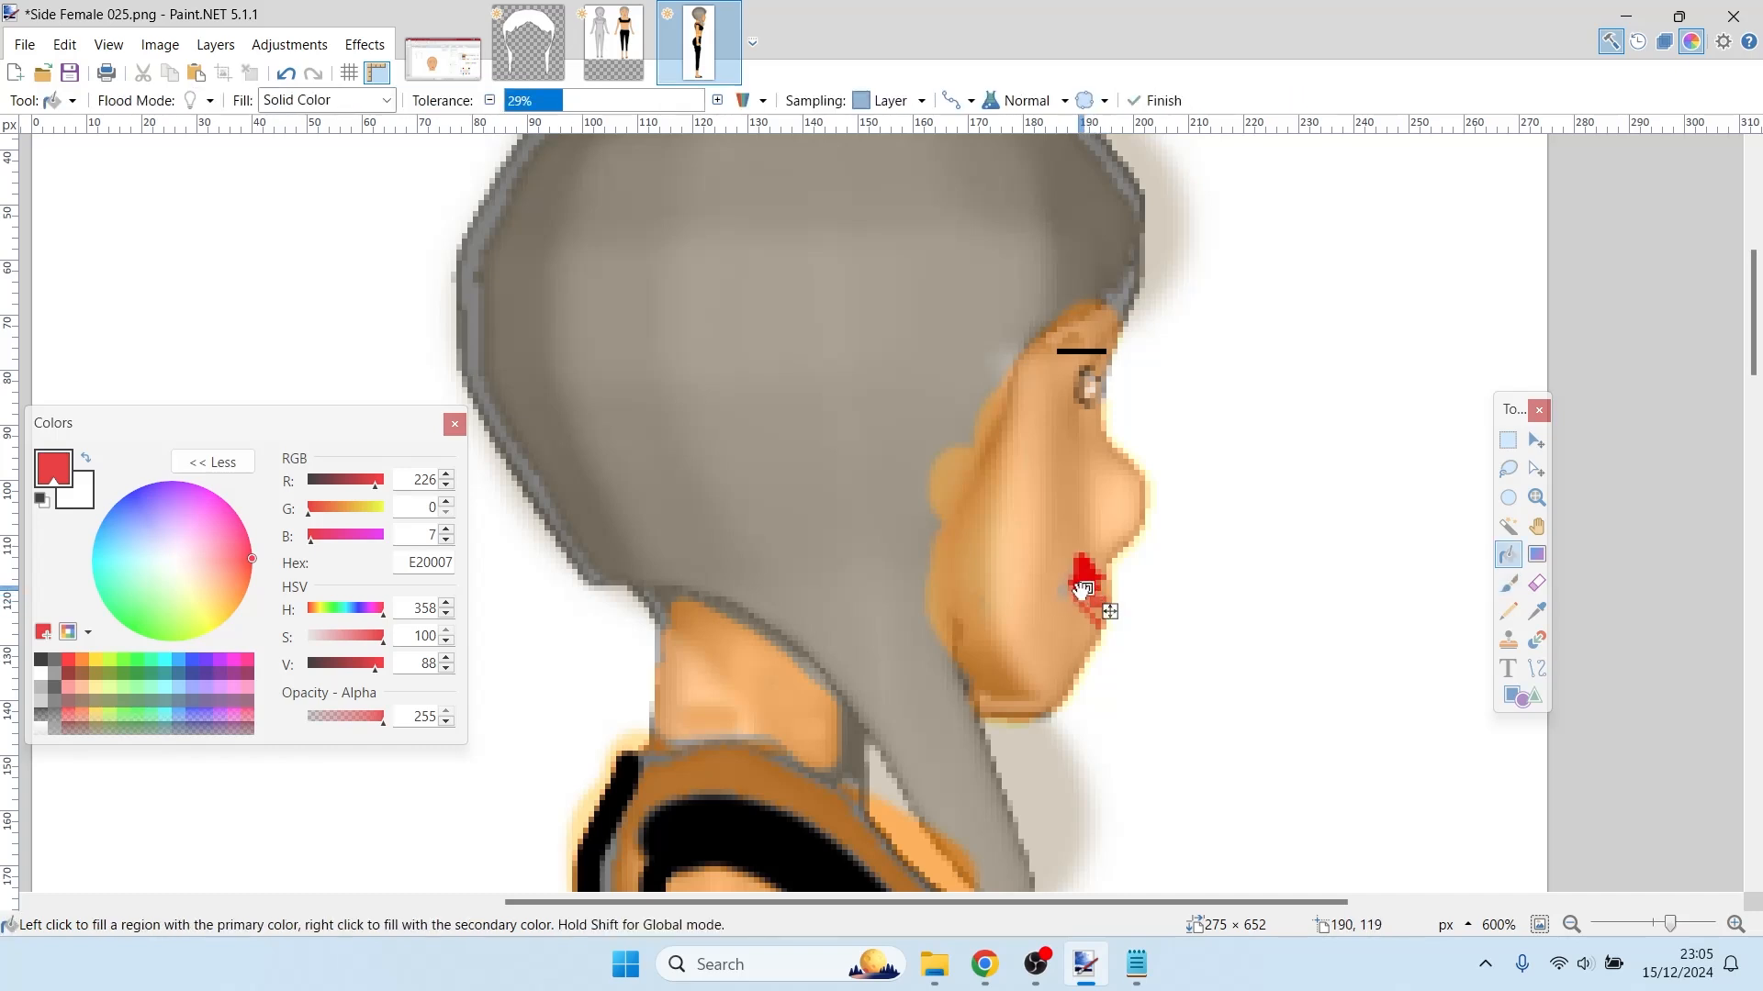
{"action": "key", "text": "ctrl+z"}
- Paint the inside of the lip outline red with the paintbrush
{"action": "scroll", "coordinate": [1074, 587], "scroll_direction": "up", "scroll_amount": 6}
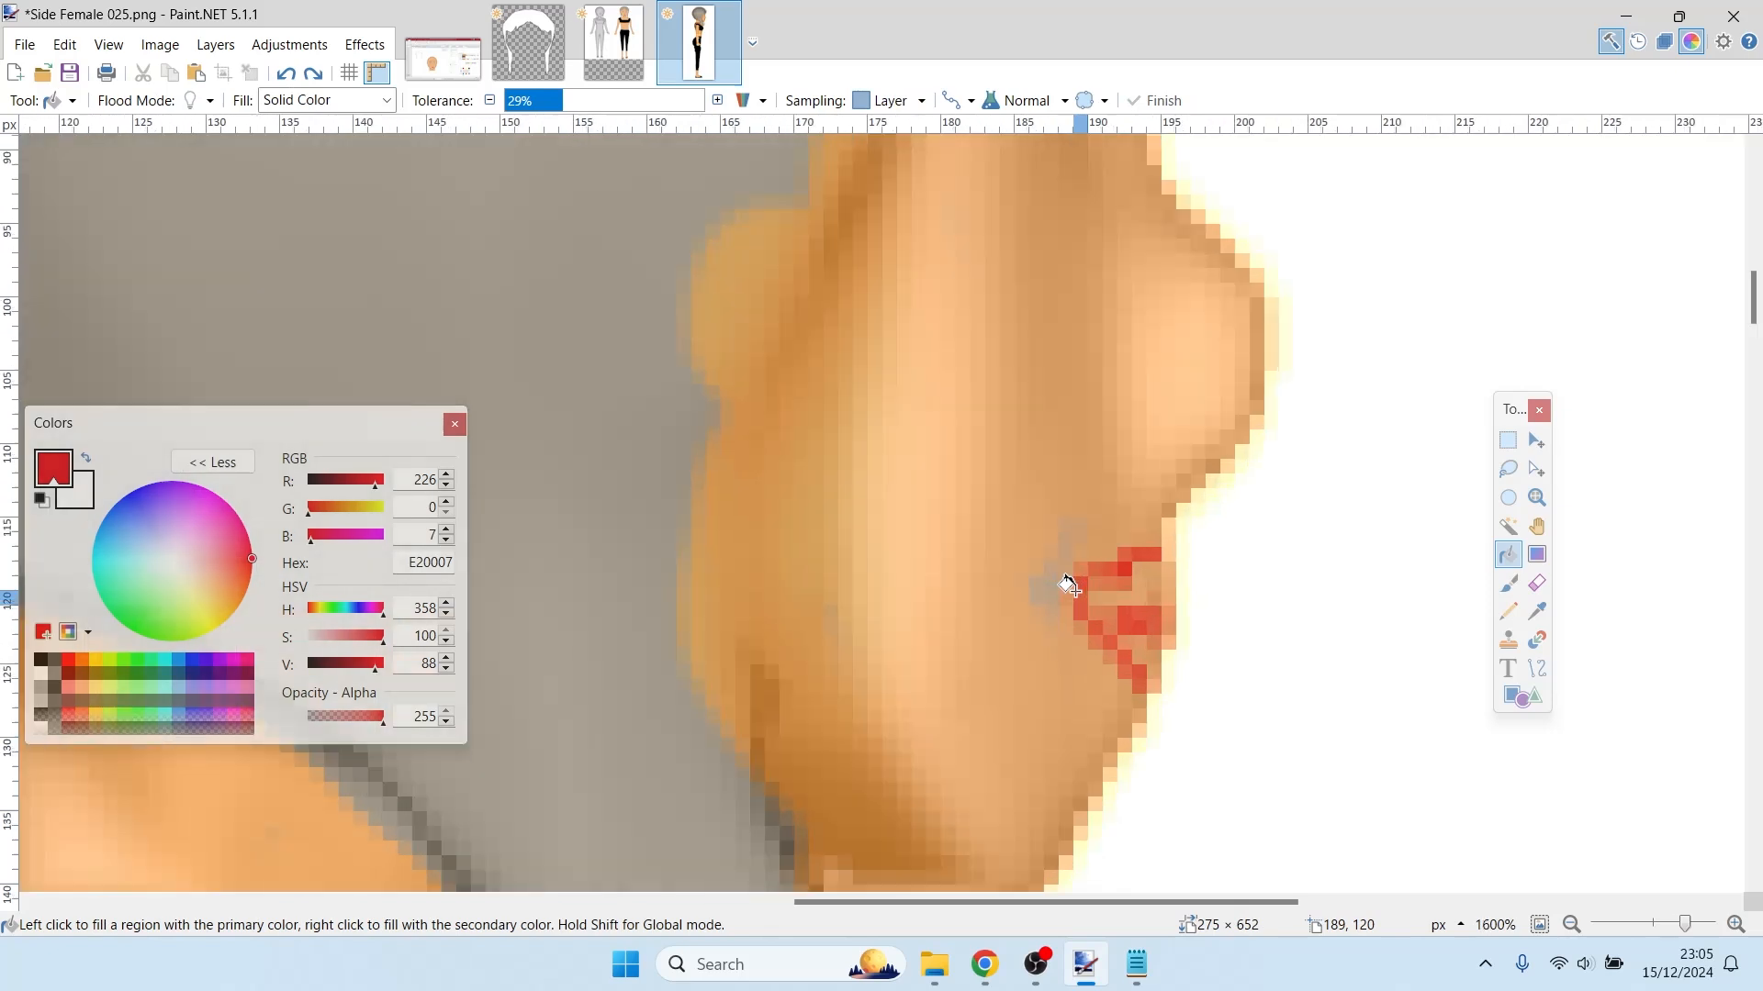
{"action": "key", "text": "b"}
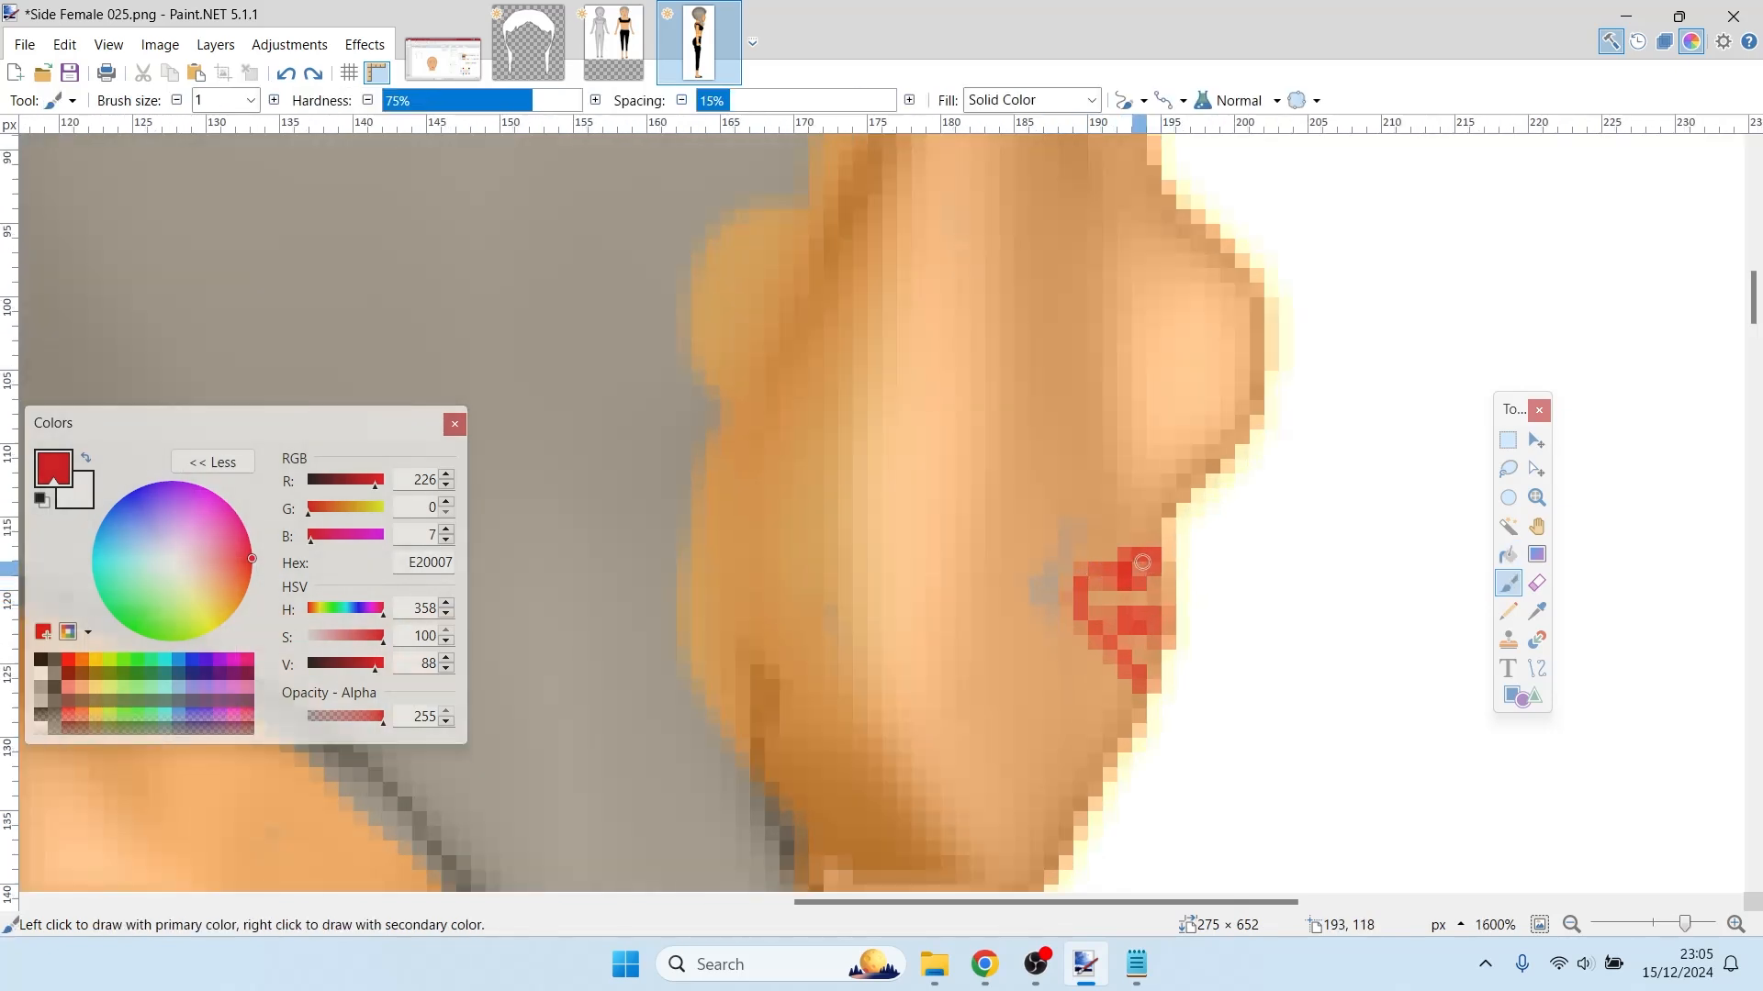
{"action": "mouse_move", "coordinate": [1142, 562]}
{"action": "left_mouse_down"}
{"action": "mouse_move", "coordinate": [1097, 597]}
{"action": "mouse_move", "coordinate": [1143, 597]}
{"action": "mouse_move", "coordinate": [1158, 577]}
{"action": "mouse_move", "coordinate": [1161, 605]}
{"action": "mouse_move", "coordinate": [1163, 574]}
{"action": "mouse_move", "coordinate": [1150, 661]}
{"action": "mouse_move", "coordinate": [1106, 615]}
{"action": "mouse_move", "coordinate": [1129, 647]}
{"action": "mouse_move", "coordinate": [1115, 642]}
{"action": "left_mouse_up"}
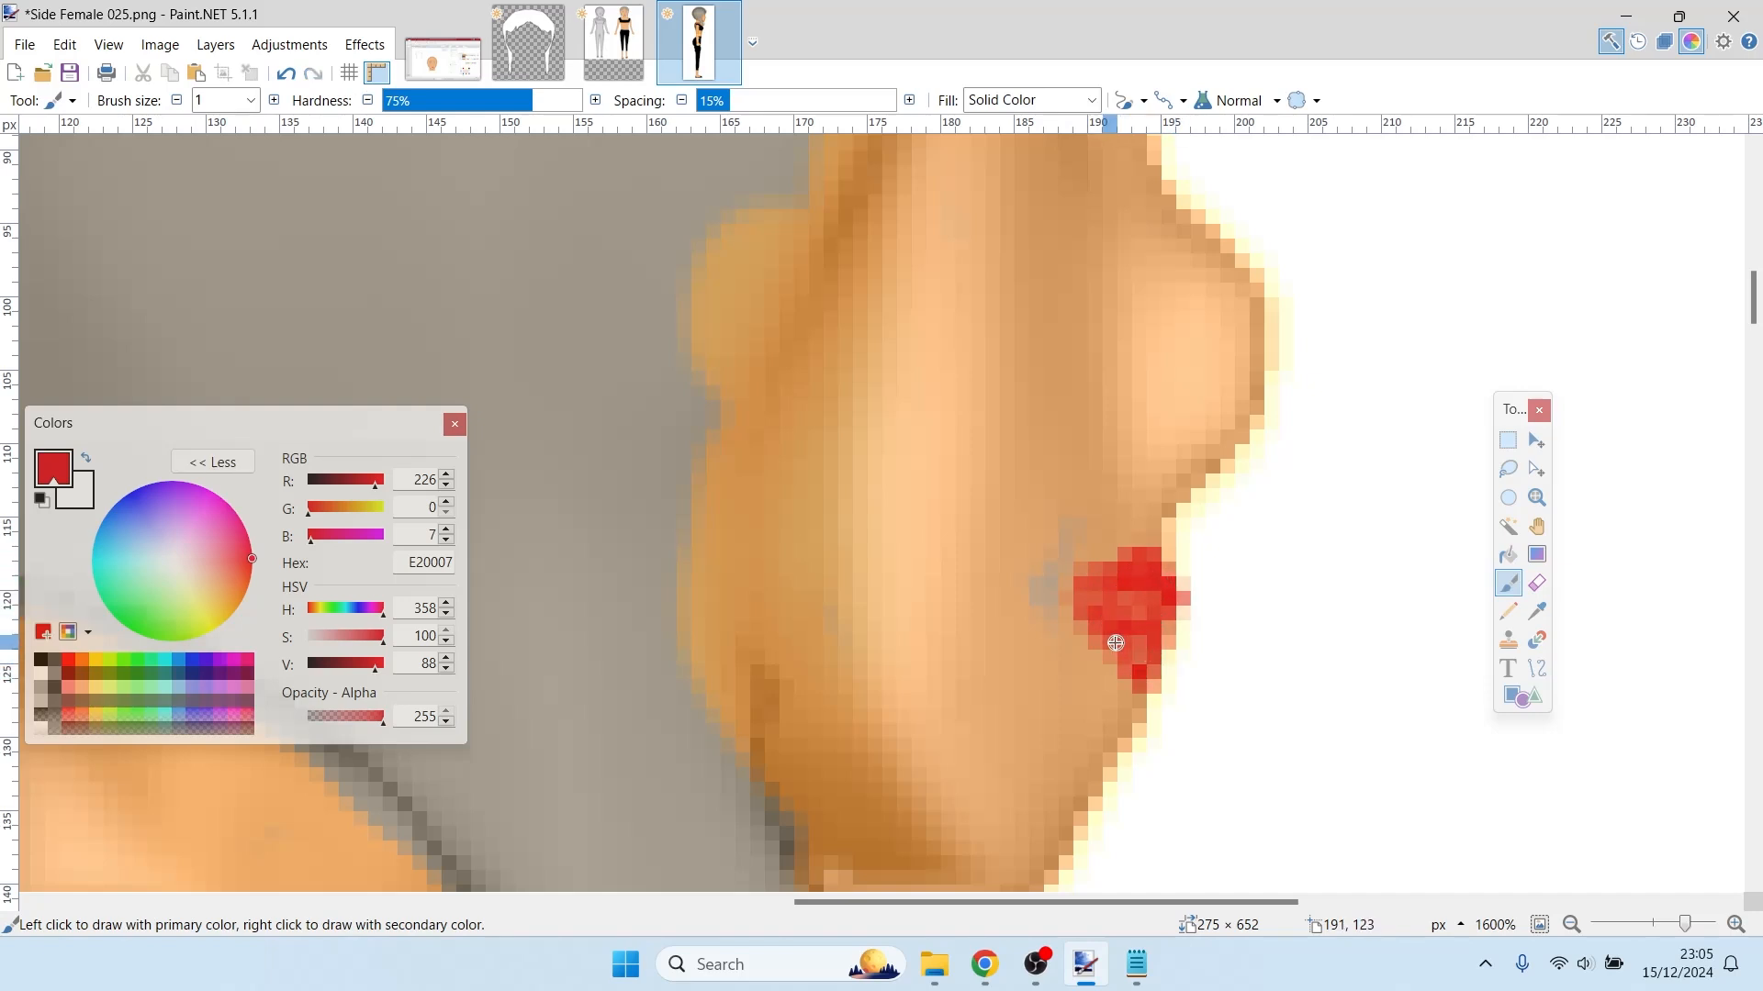
- Sample white from the background and draw a line about 3 pixels long between the red lips
{"action": "key", "text": "k"}
{"action": "left_click", "coordinate": [1209, 669]}
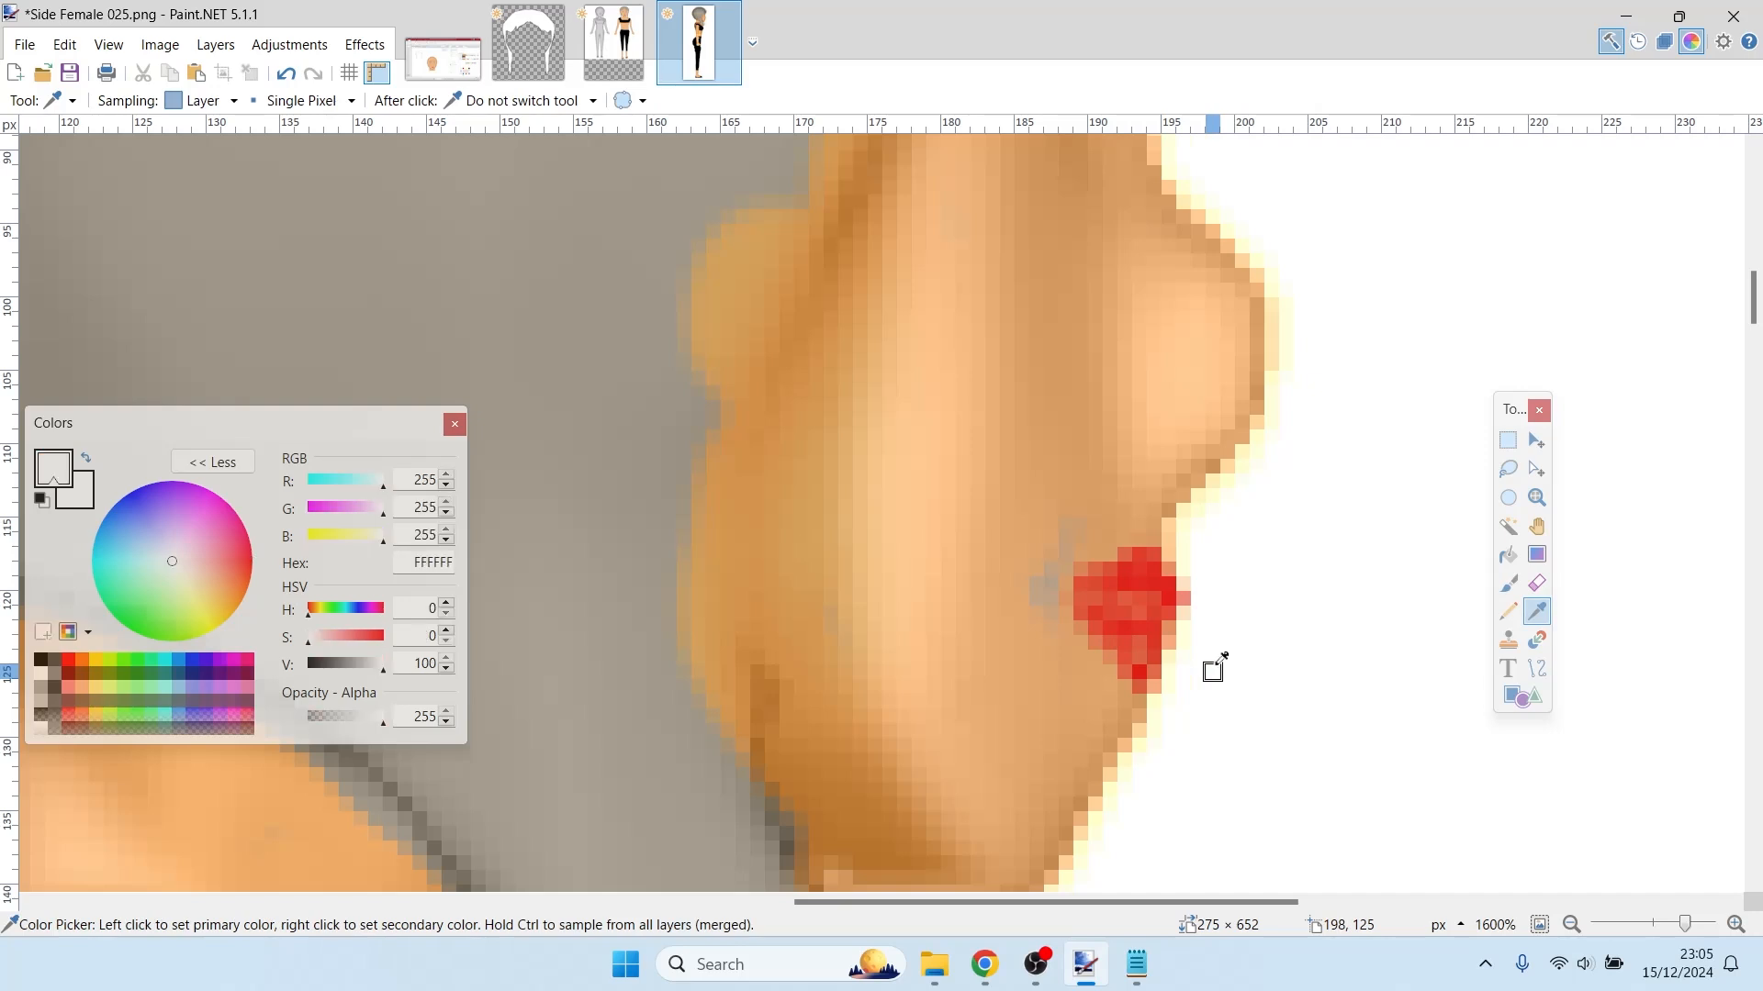
{"action": "key", "text": "o"}
{"action": "mouse_move", "coordinate": [1142, 612]}
{"action": "left_mouse_down"}
{"action": "mouse_move", "coordinate": [1164, 608]}
{"action": "mouse_move", "coordinate": [1164, 637]}
{"action": "mouse_move", "coordinate": [1189, 617]}
{"action": "mouse_move", "coordinate": [1172, 624]}
{"action": "left_mouse_up"}
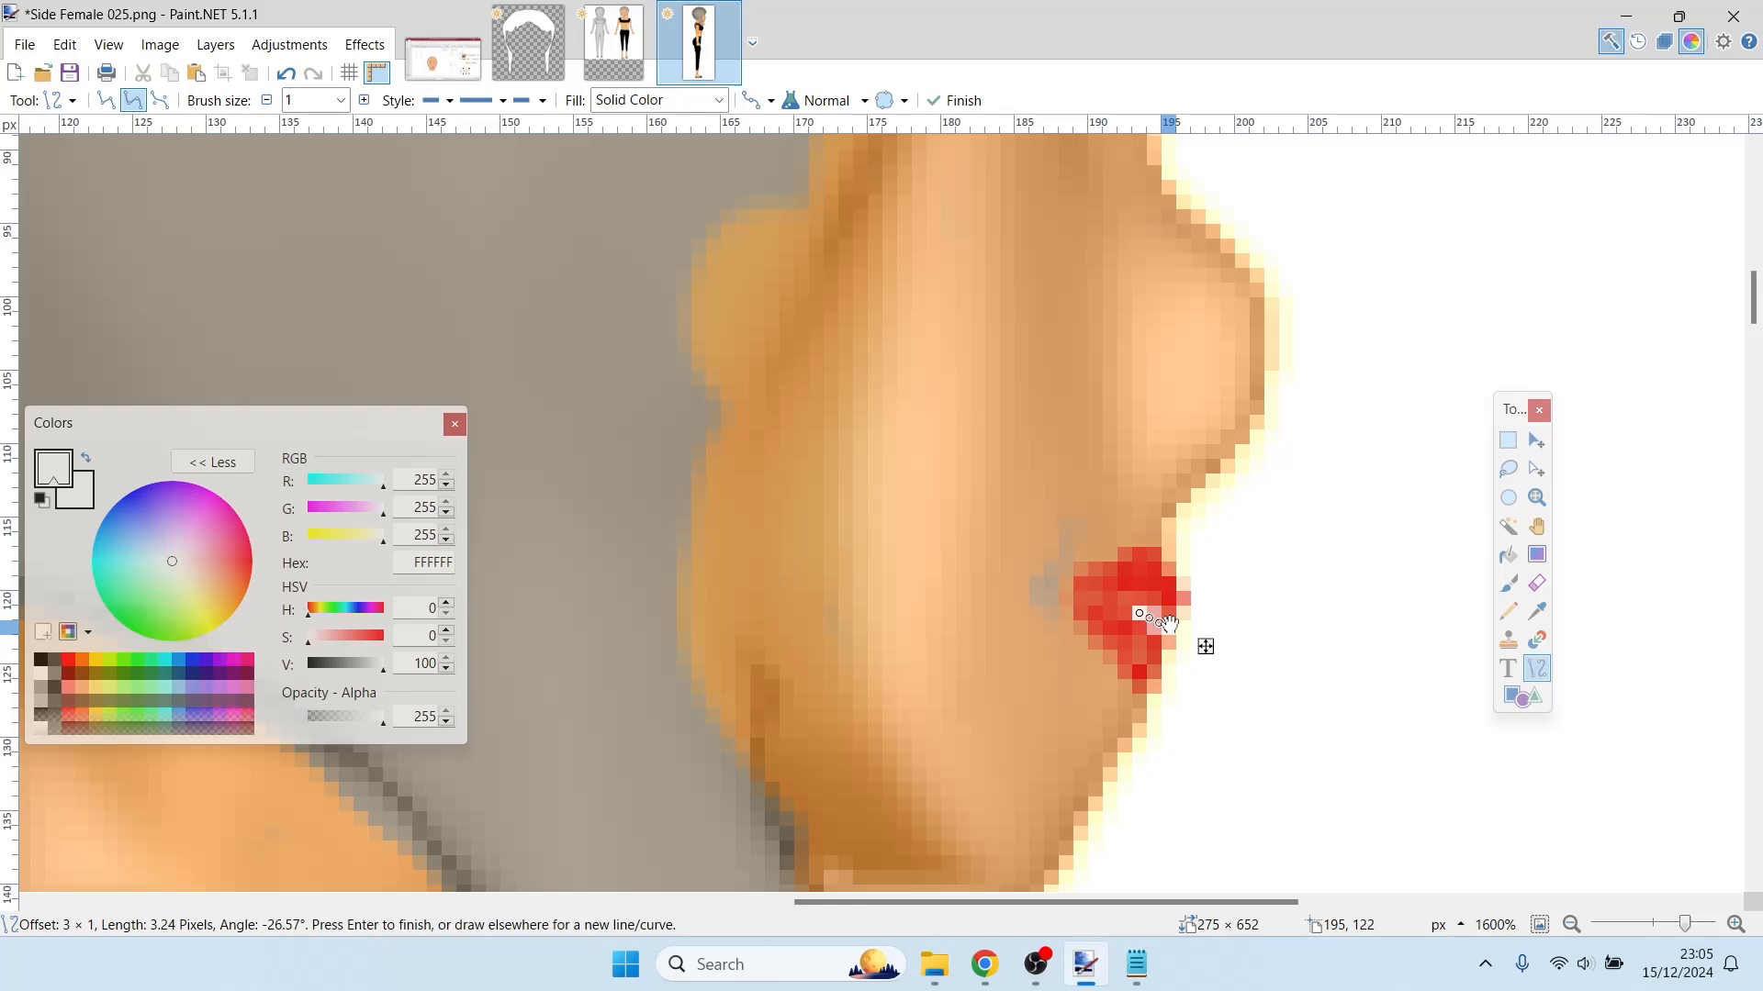
{"action": "key", "text": "Return"}
{"action": "scroll", "coordinate": [1170, 631], "scroll_direction": "down", "scroll_amount": 5}
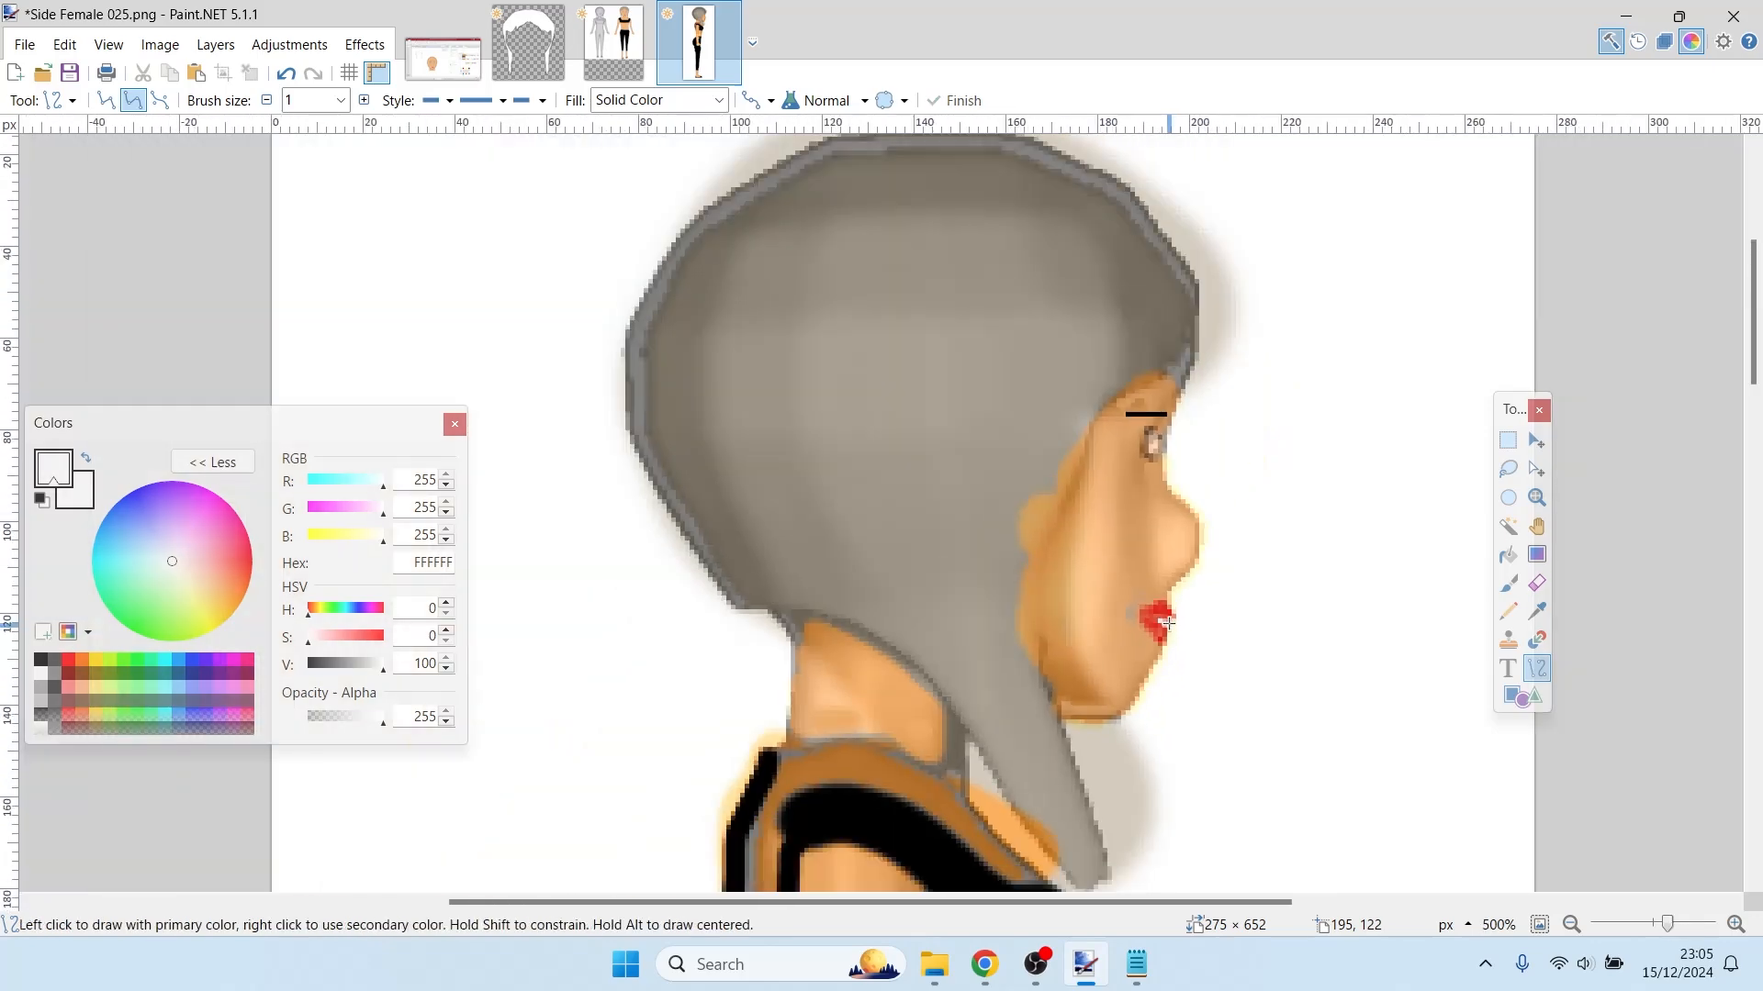
{"action": "scroll", "coordinate": [1167, 624], "scroll_direction": "up", "scroll_amount": 4}
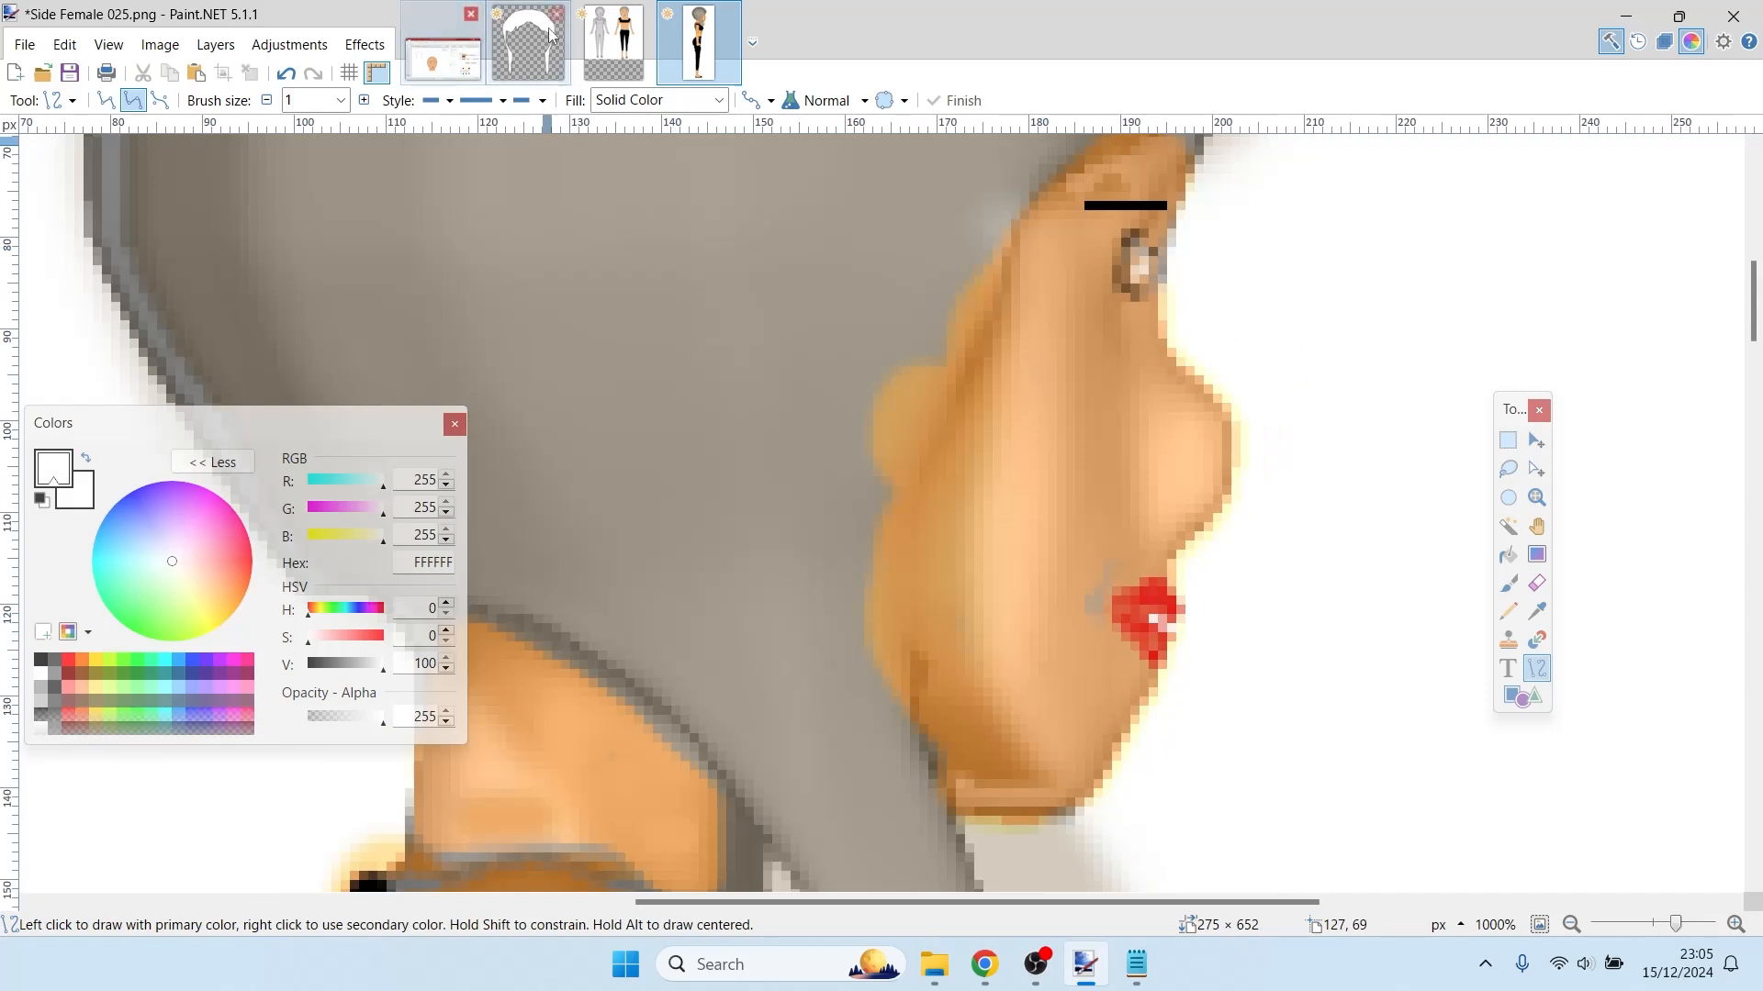
- Sample the light gray DADADA from the front-view woman's eye and return to the side-view image with the paintbrush
{"action": "left_click", "coordinate": [597, 37]}
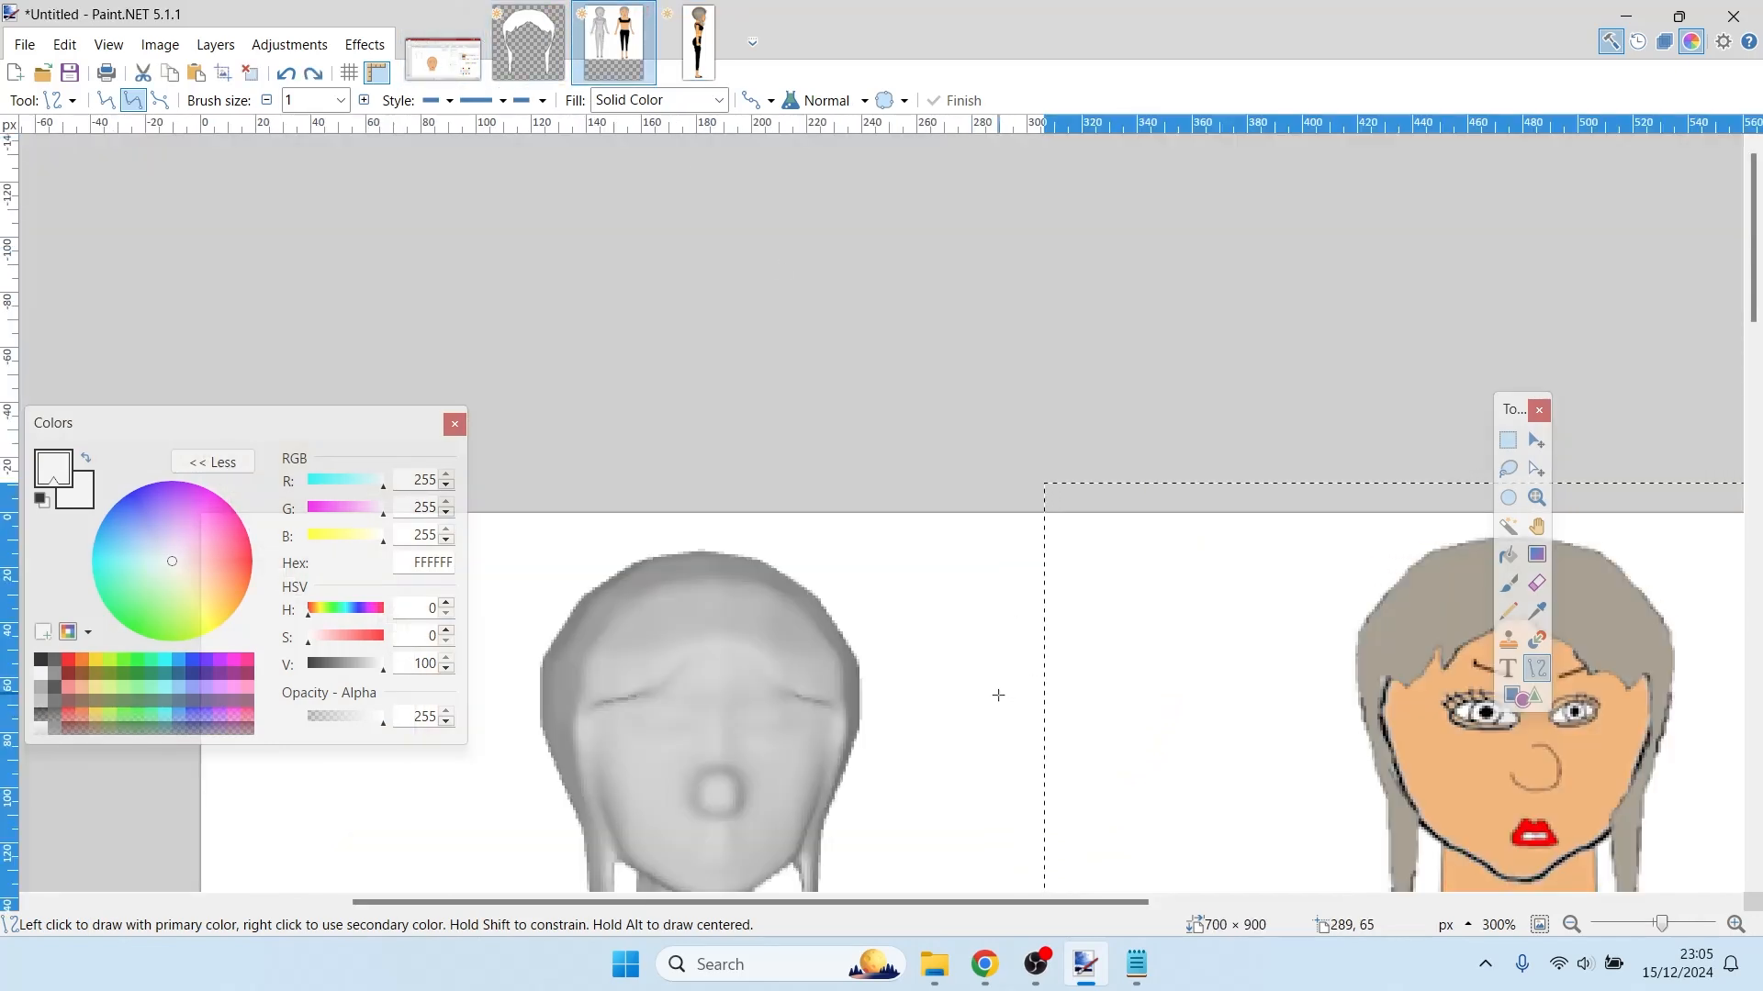
{"action": "key", "text": "k"}
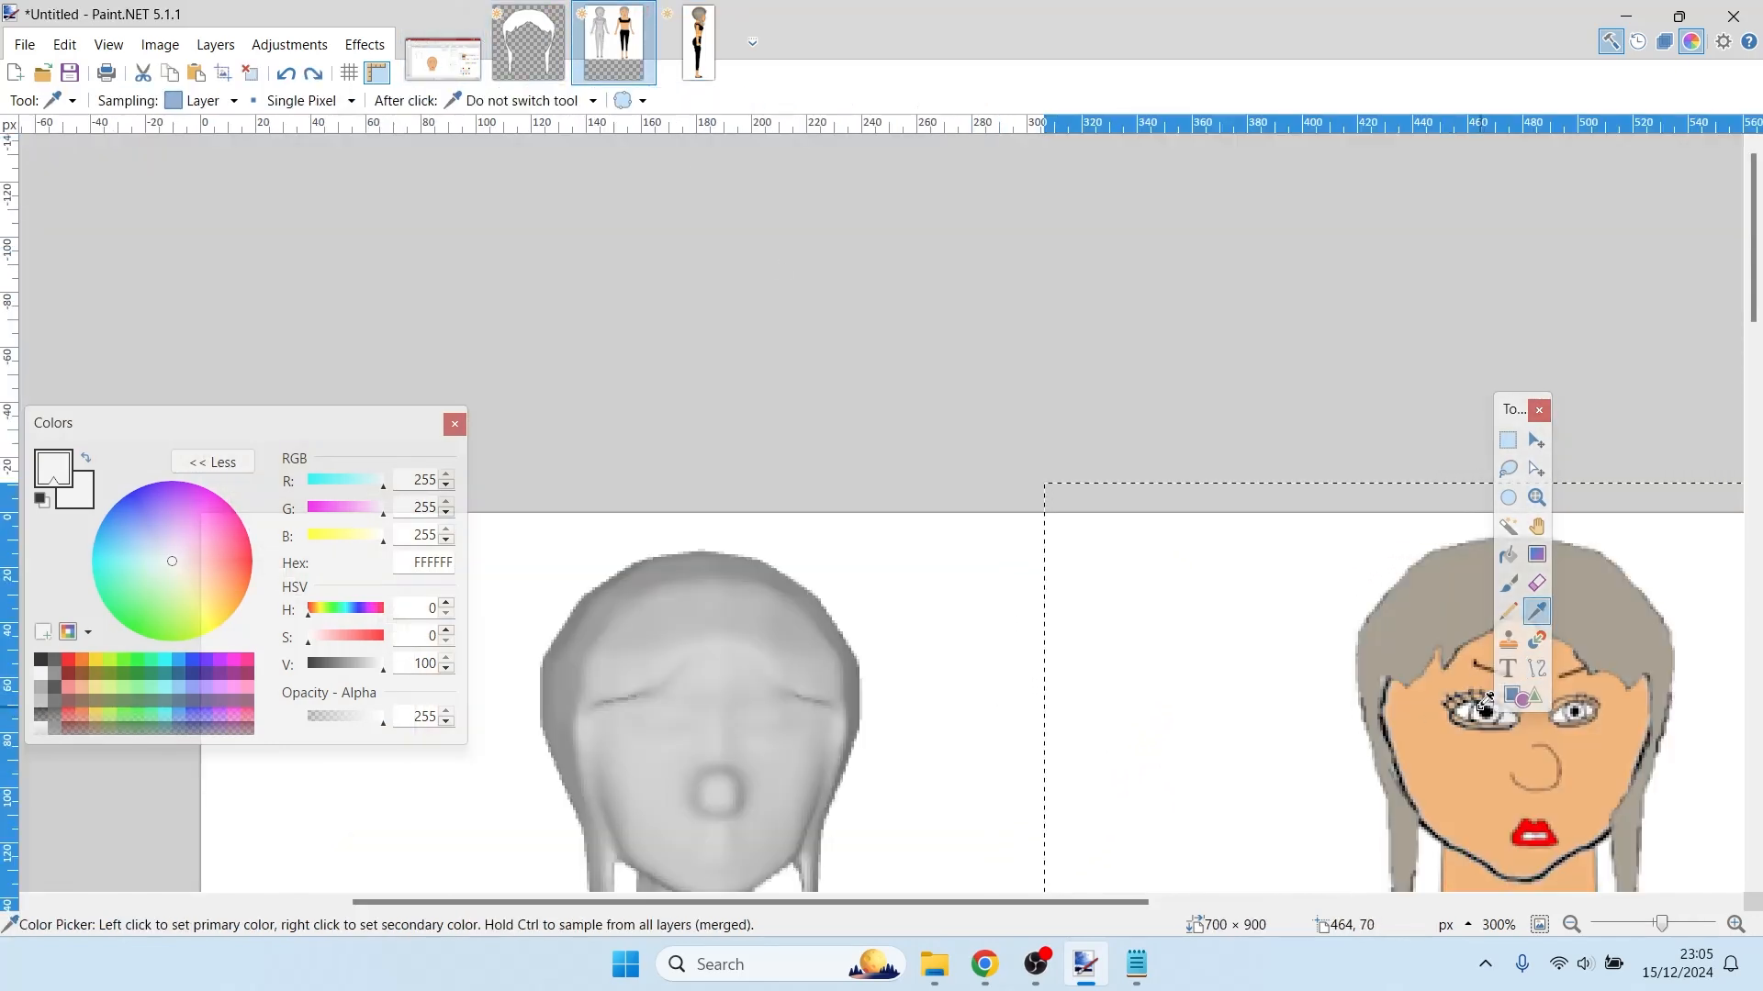
{"action": "left_click", "coordinate": [1482, 706]}
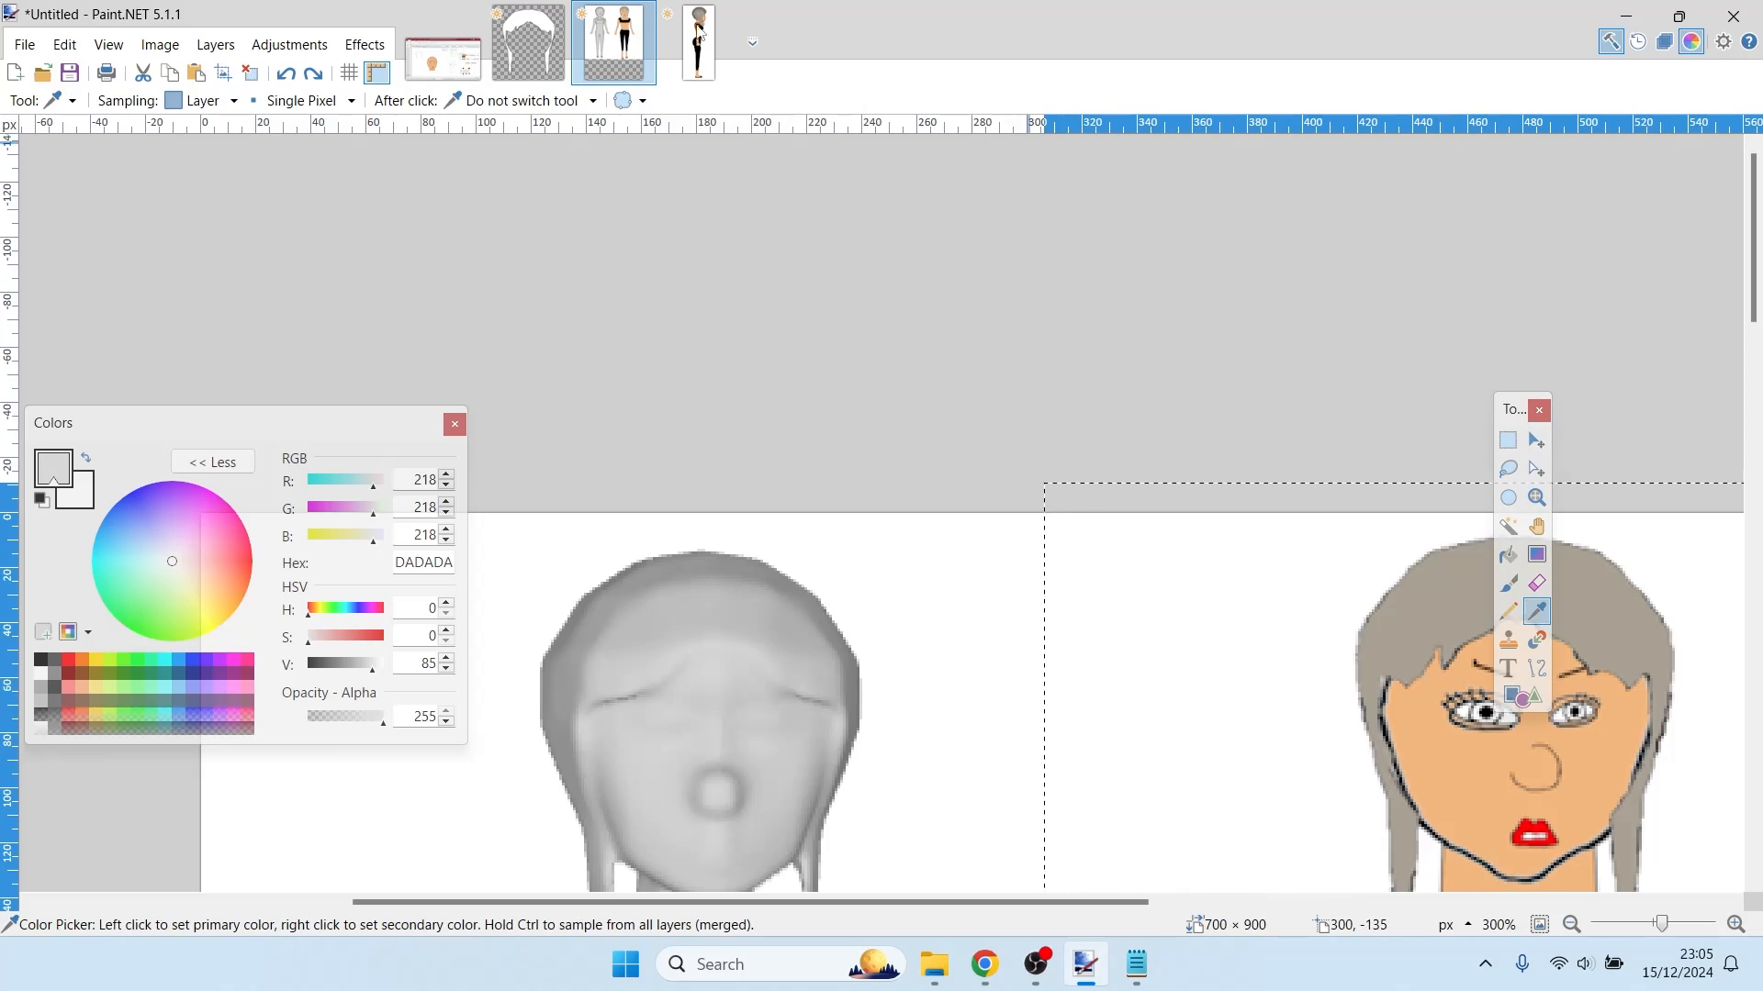
{"action": "key", "text": "b"}
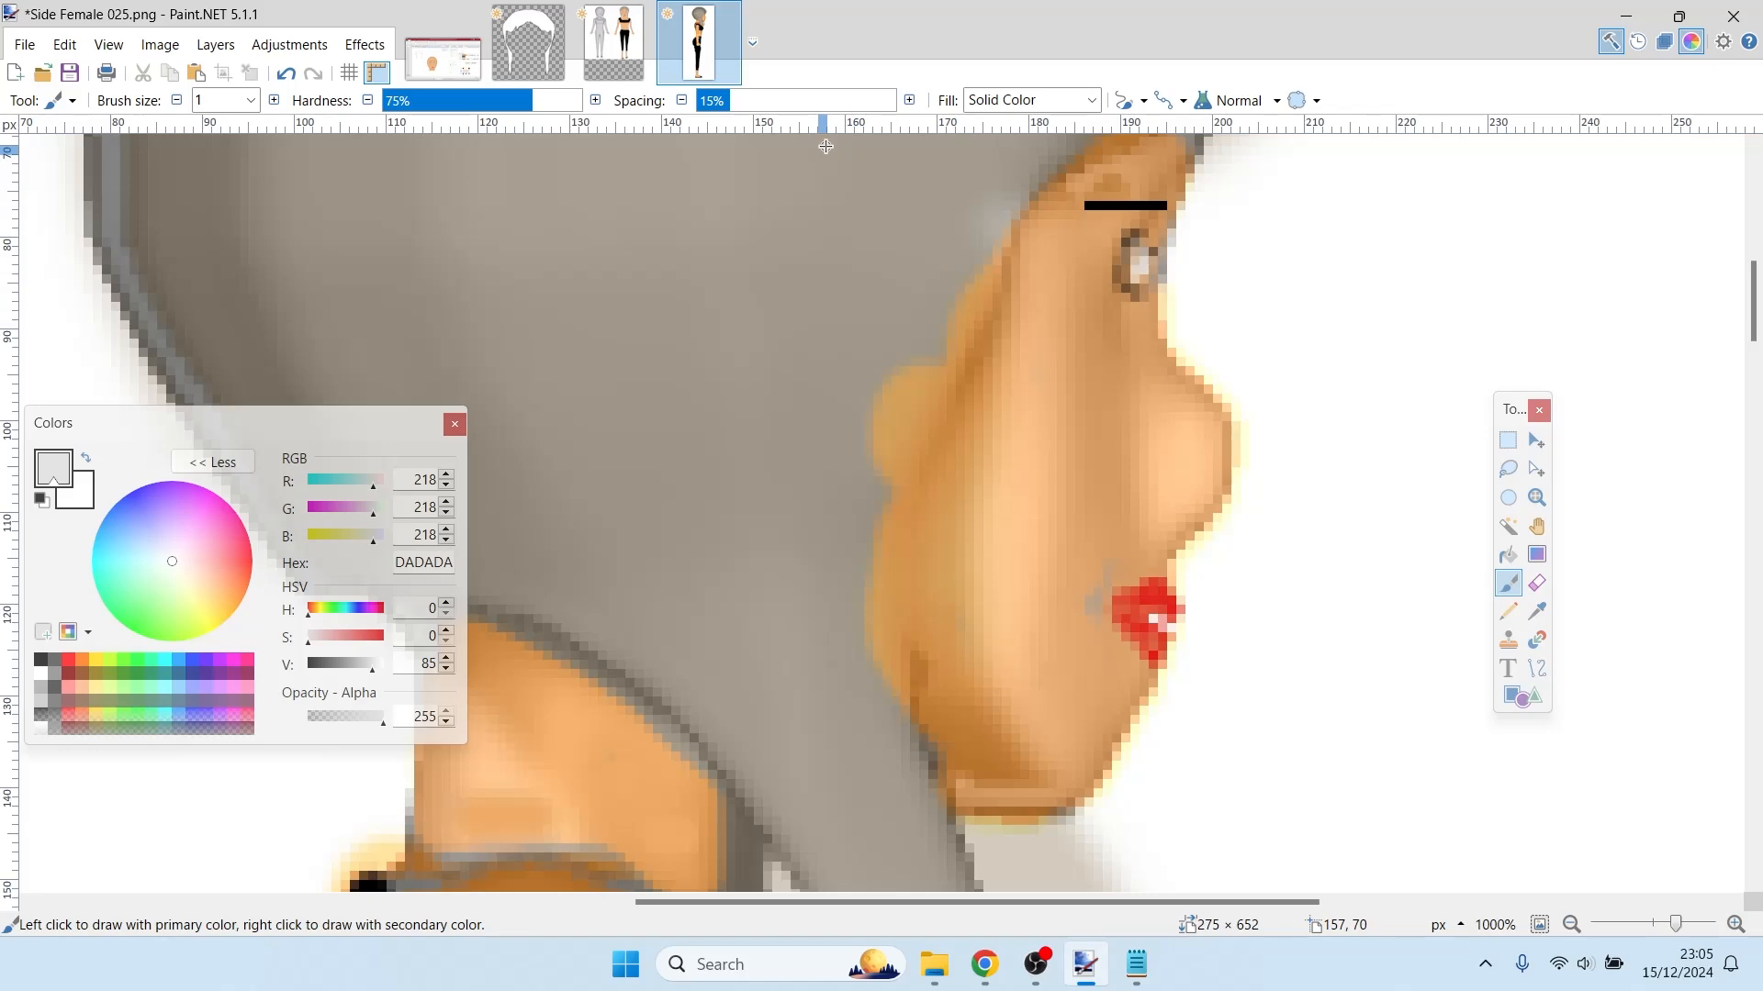
- Save the side-view image as the PNG file "Side Female 025 coloured in.png" in the Example 025 folder
{"action": "scroll", "coordinate": [825, 146], "scroll_direction": "down", "scroll_amount": 6}
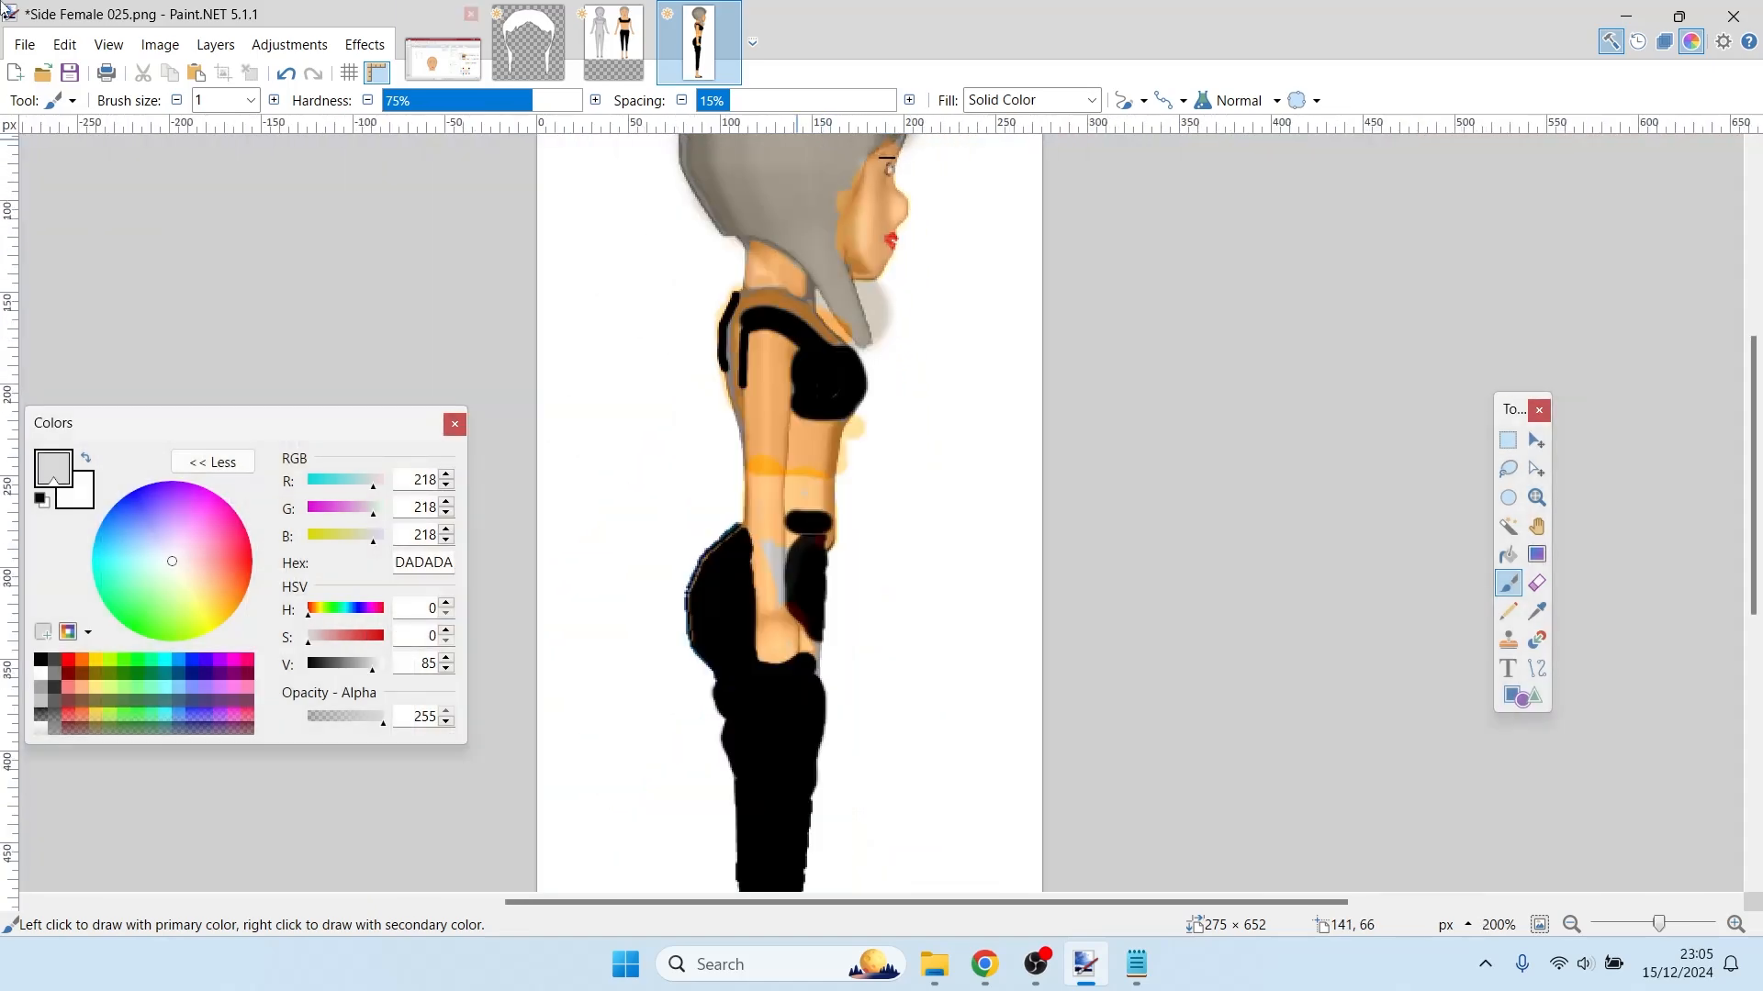
{"action": "left_click", "coordinate": [38, 41]}
{"action": "left_click", "coordinate": [48, 220]}
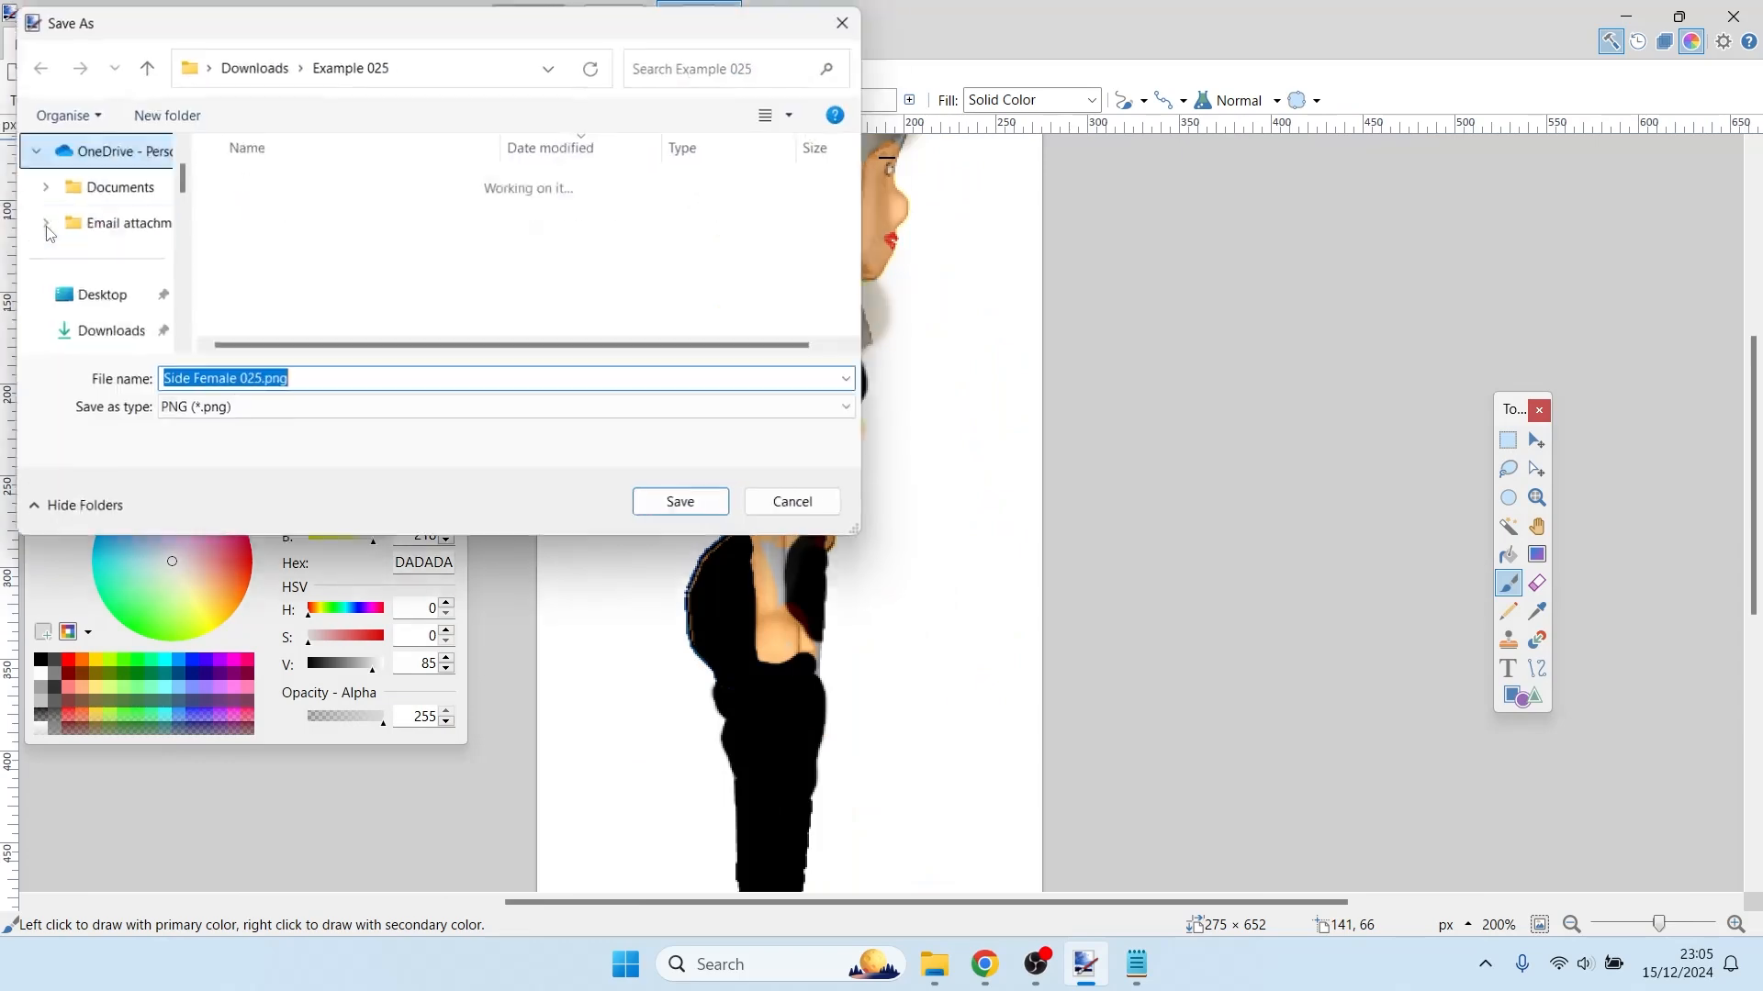
{"action": "type", "text": "coloured"}
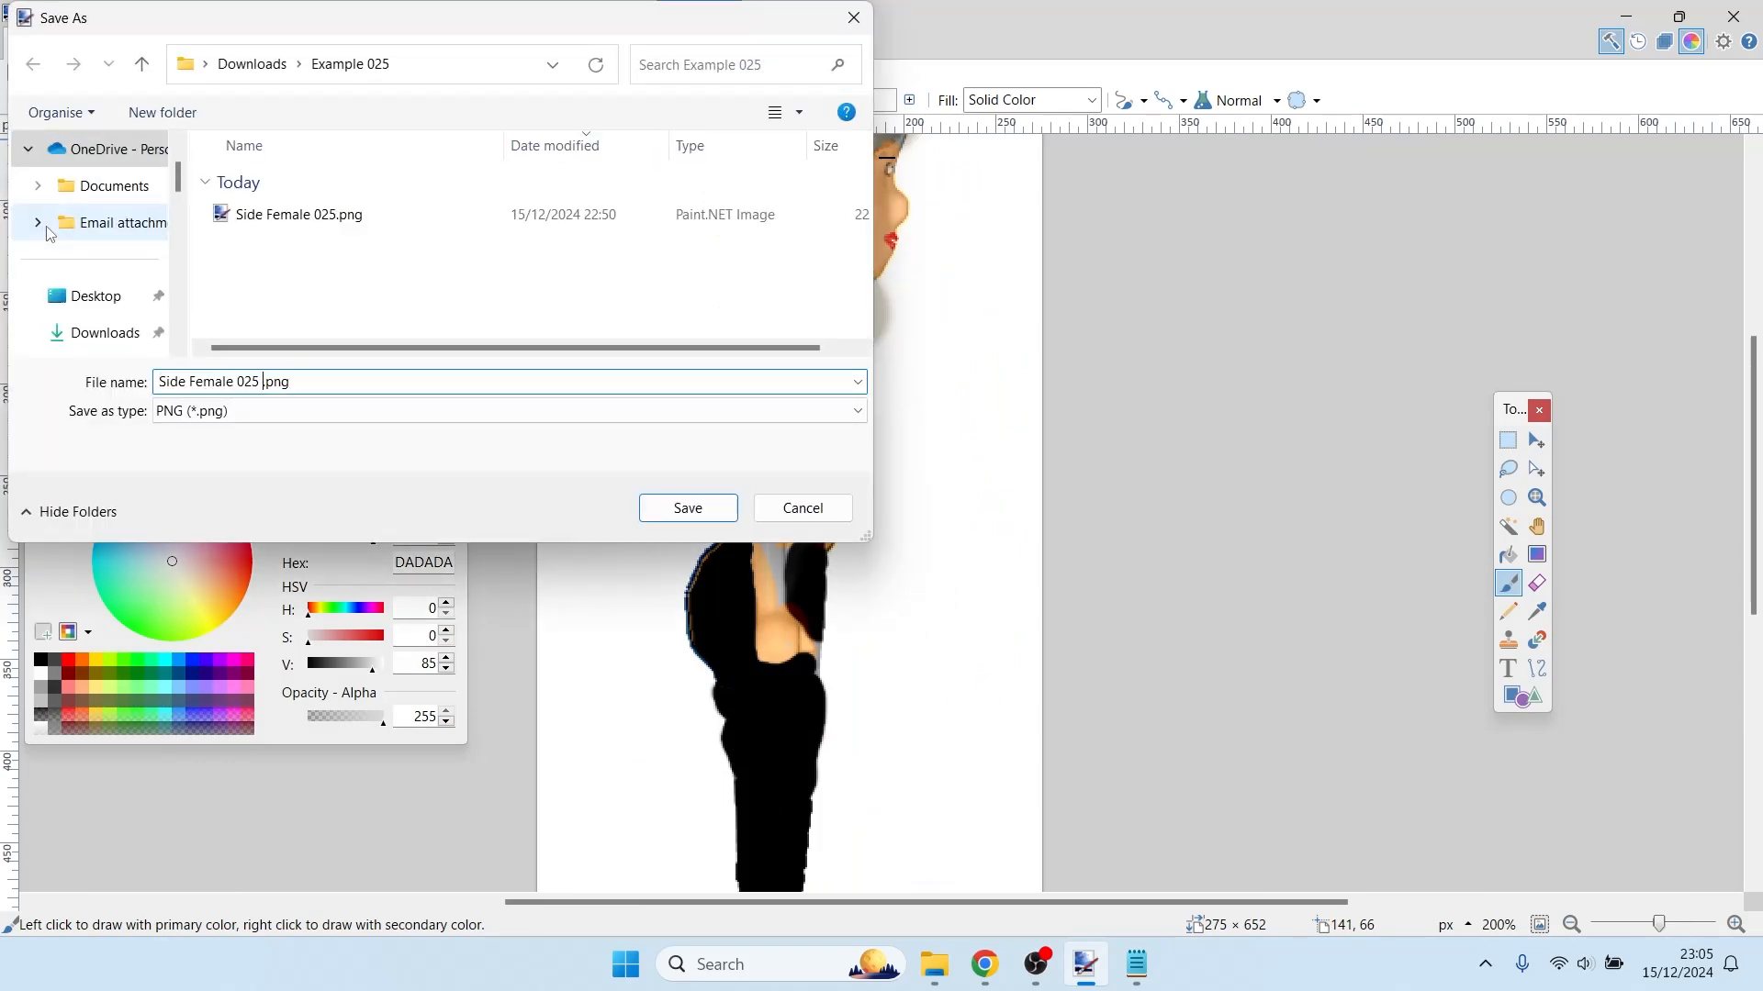
{"action": "type", "text": " in"}
{"action": "key", "text": "Return"}
{"action": "key", "text": "Return"}
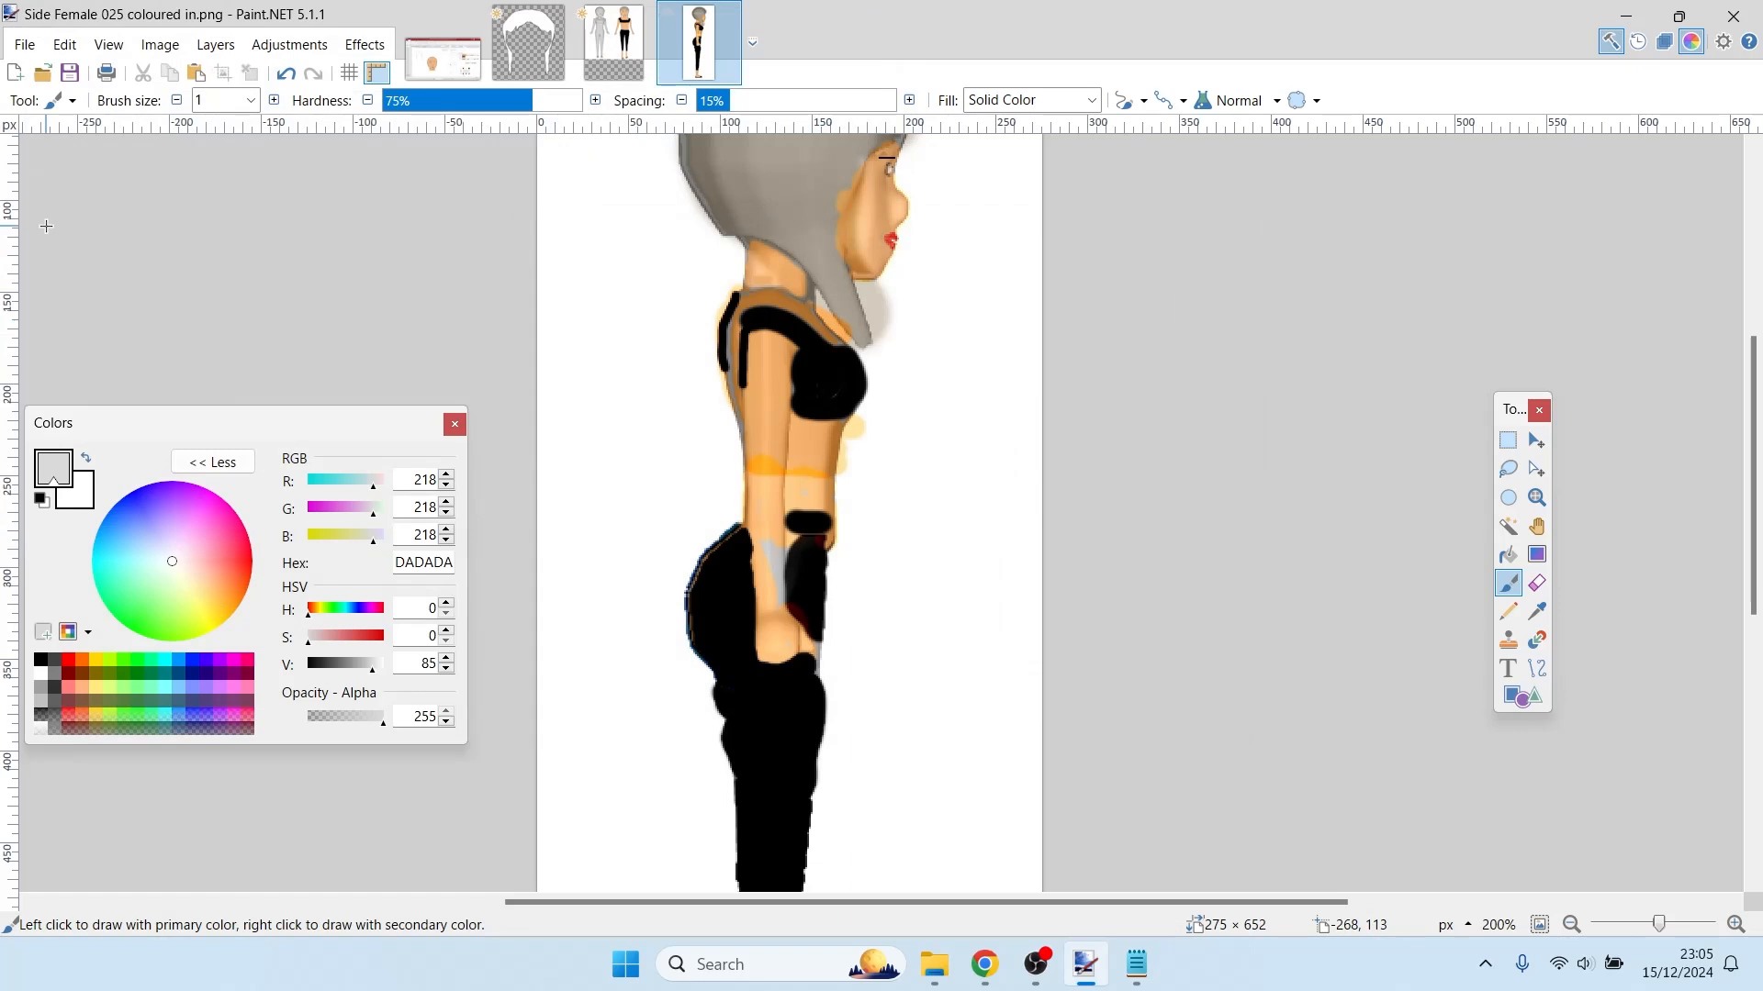
{"action": "scroll", "coordinate": [45, 225], "scroll_direction": "down", "scroll_amount": 2}
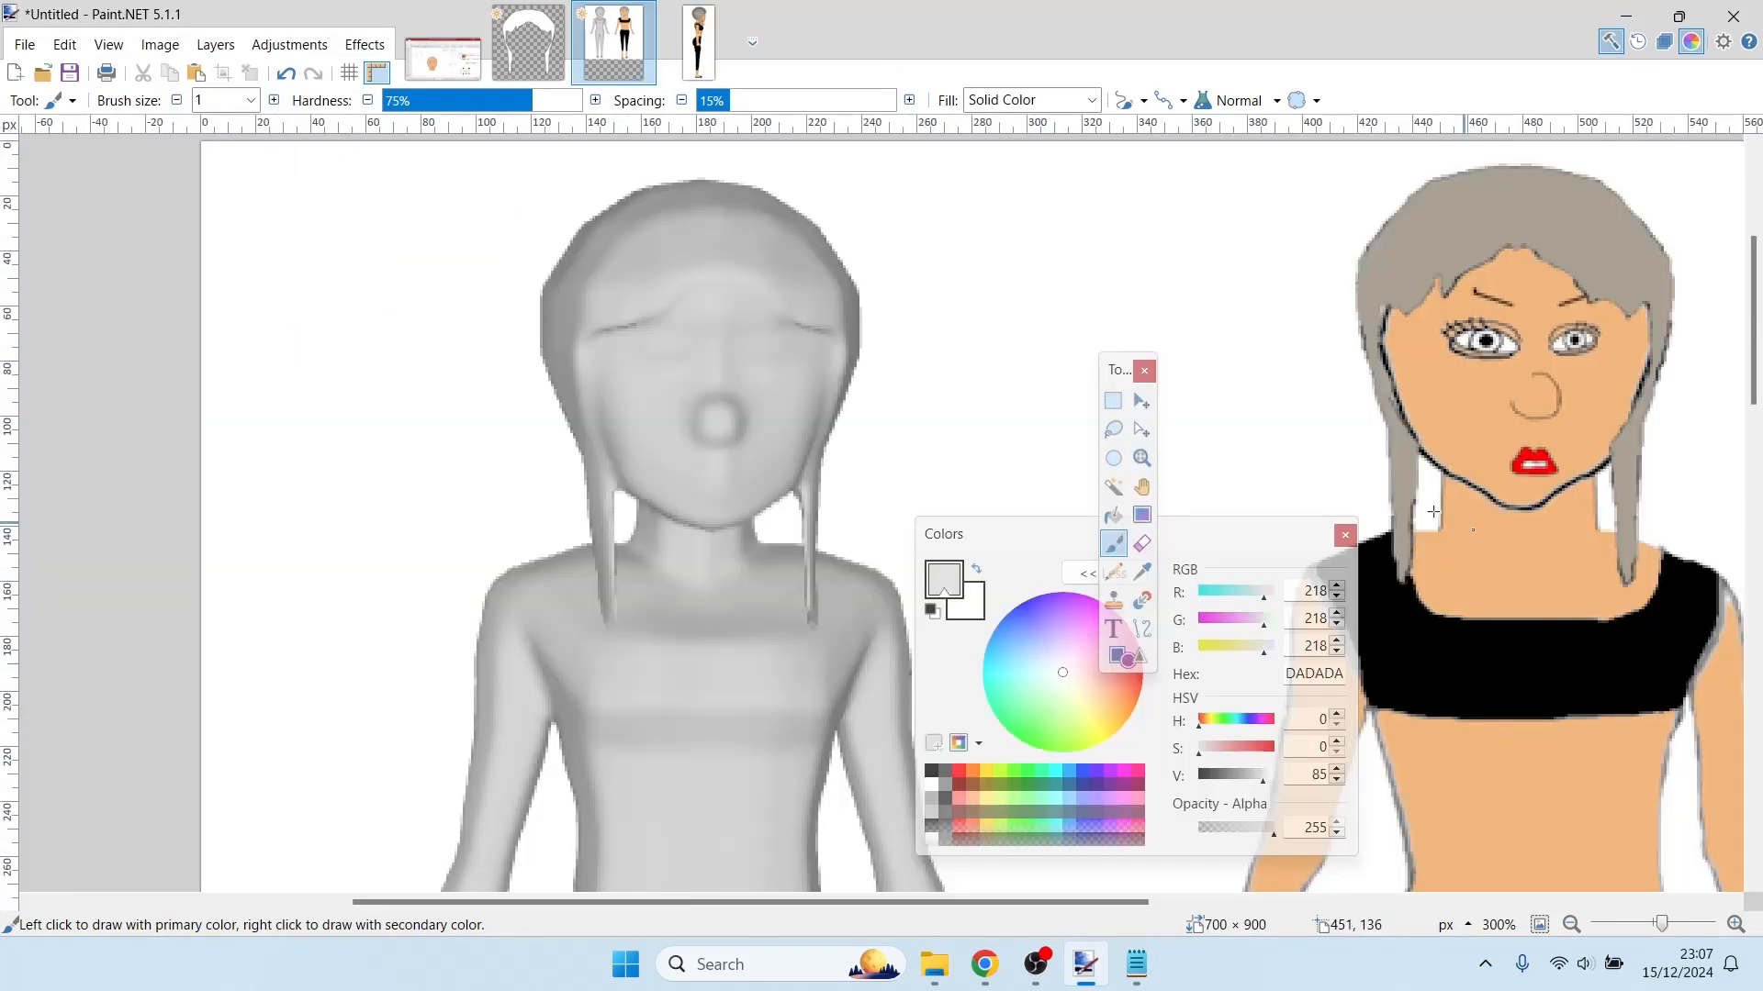
- Examine the head of the coloured side view and compare it with the front-view image of the woman
{"action": "left_click", "coordinate": [698, 42]}
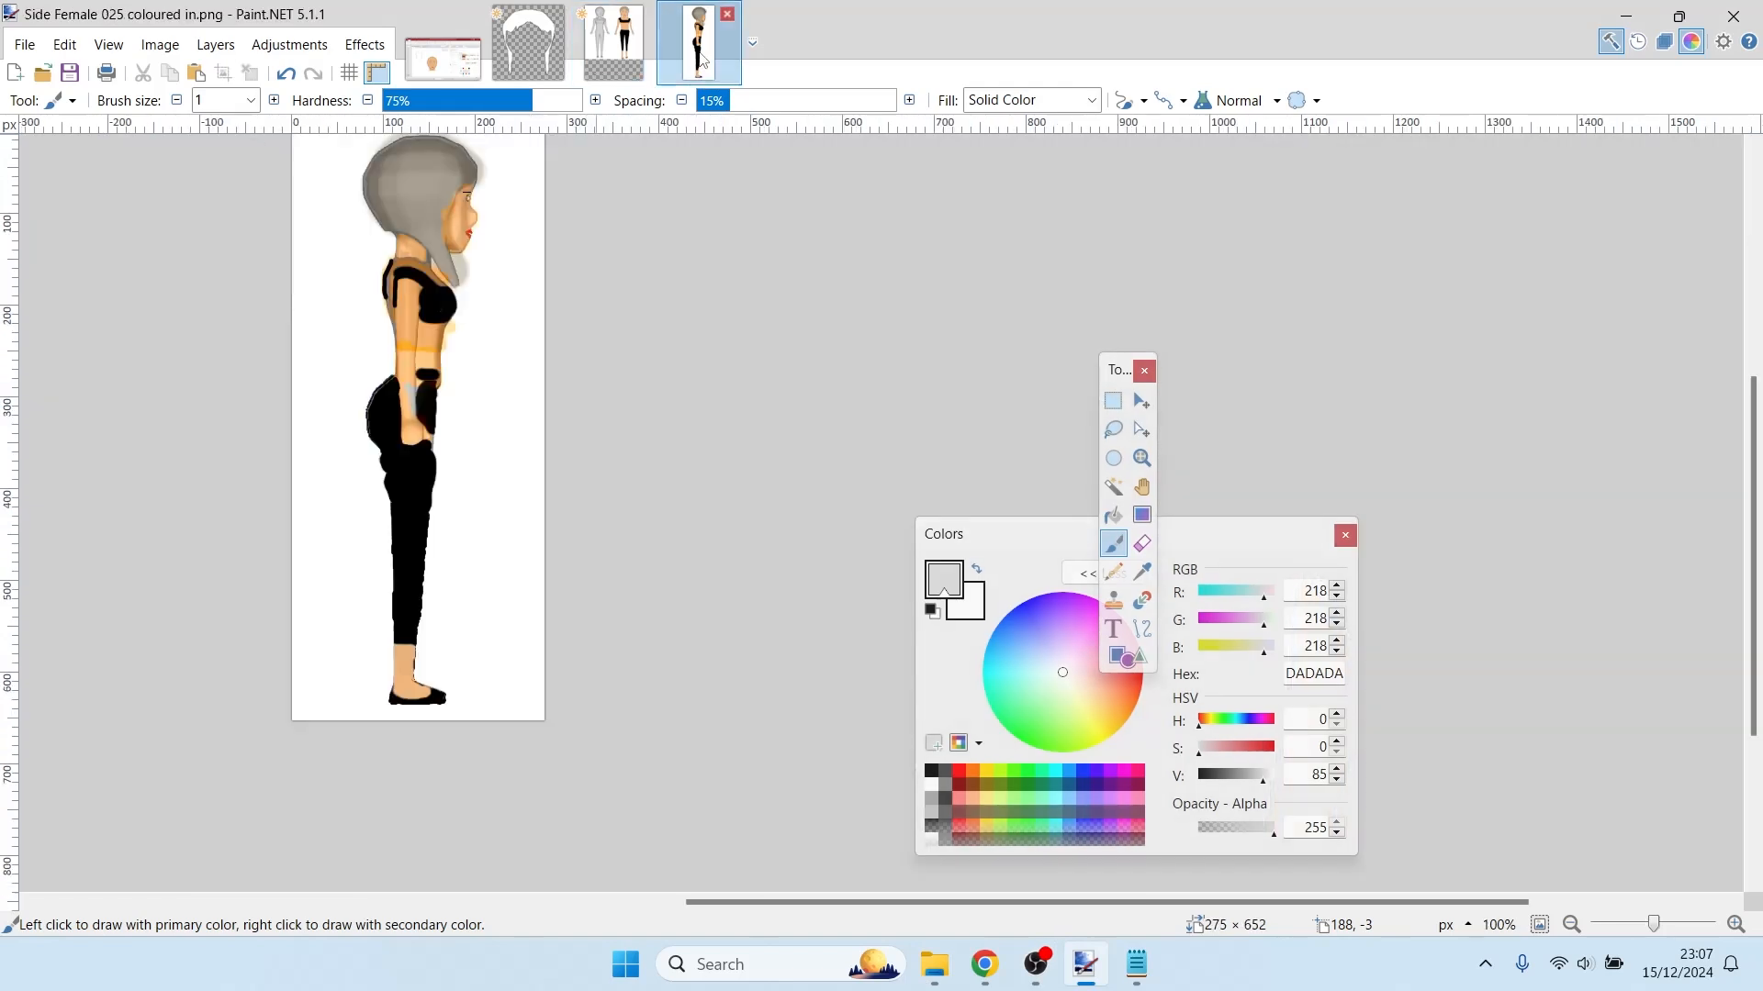
{"action": "scroll", "coordinate": [603, 187], "scroll_direction": "up", "scroll_amount": 4}
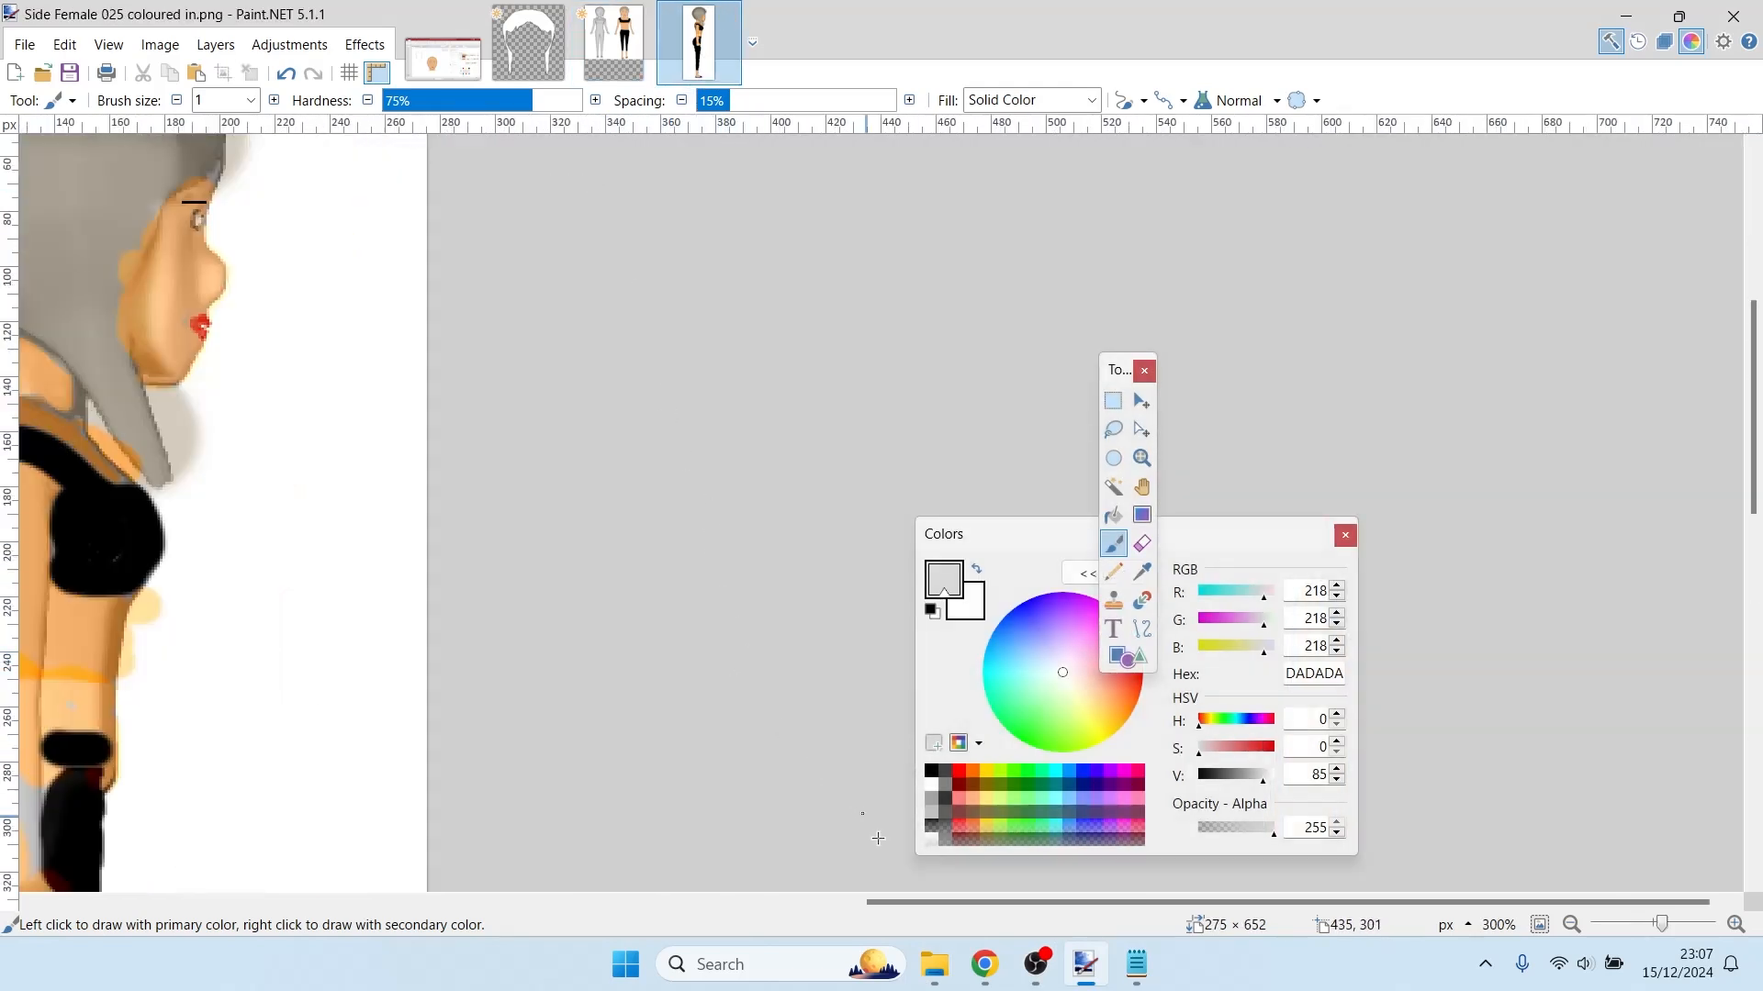
{"action": "left_click_drag", "start_coordinate": [915, 902], "coordinate": [740, 914]}
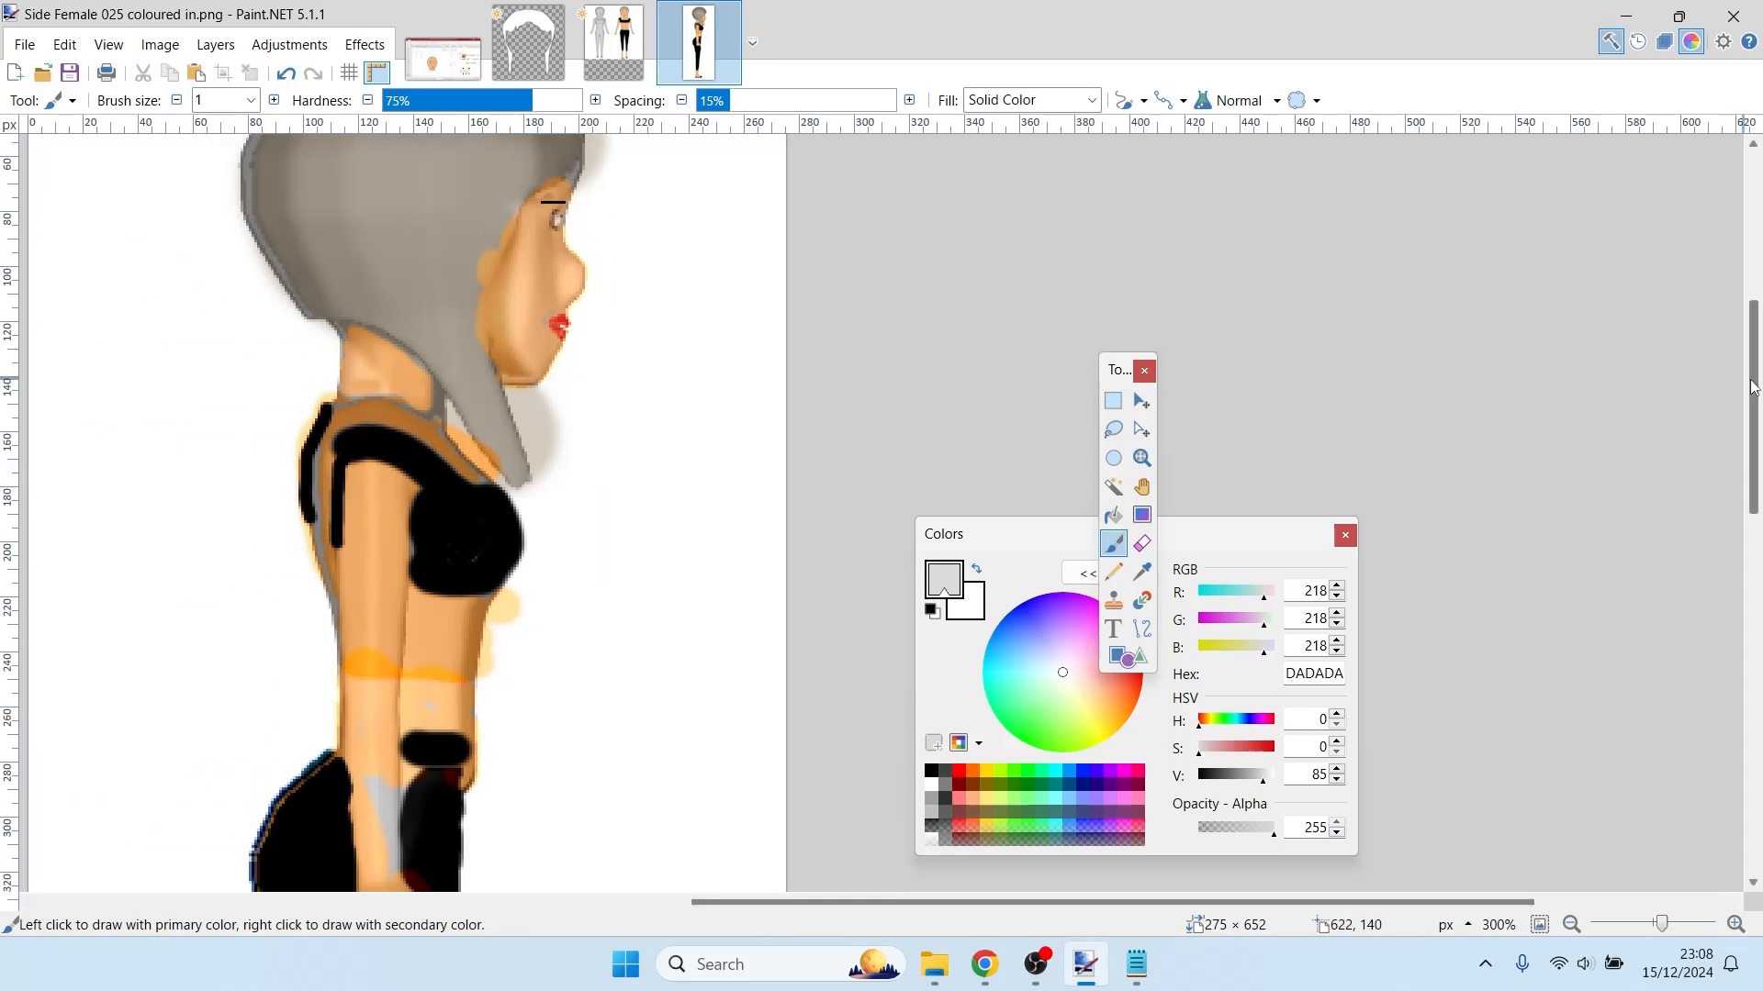
{"action": "left_click_drag", "start_coordinate": [1753, 379], "coordinate": [1728, 327]}
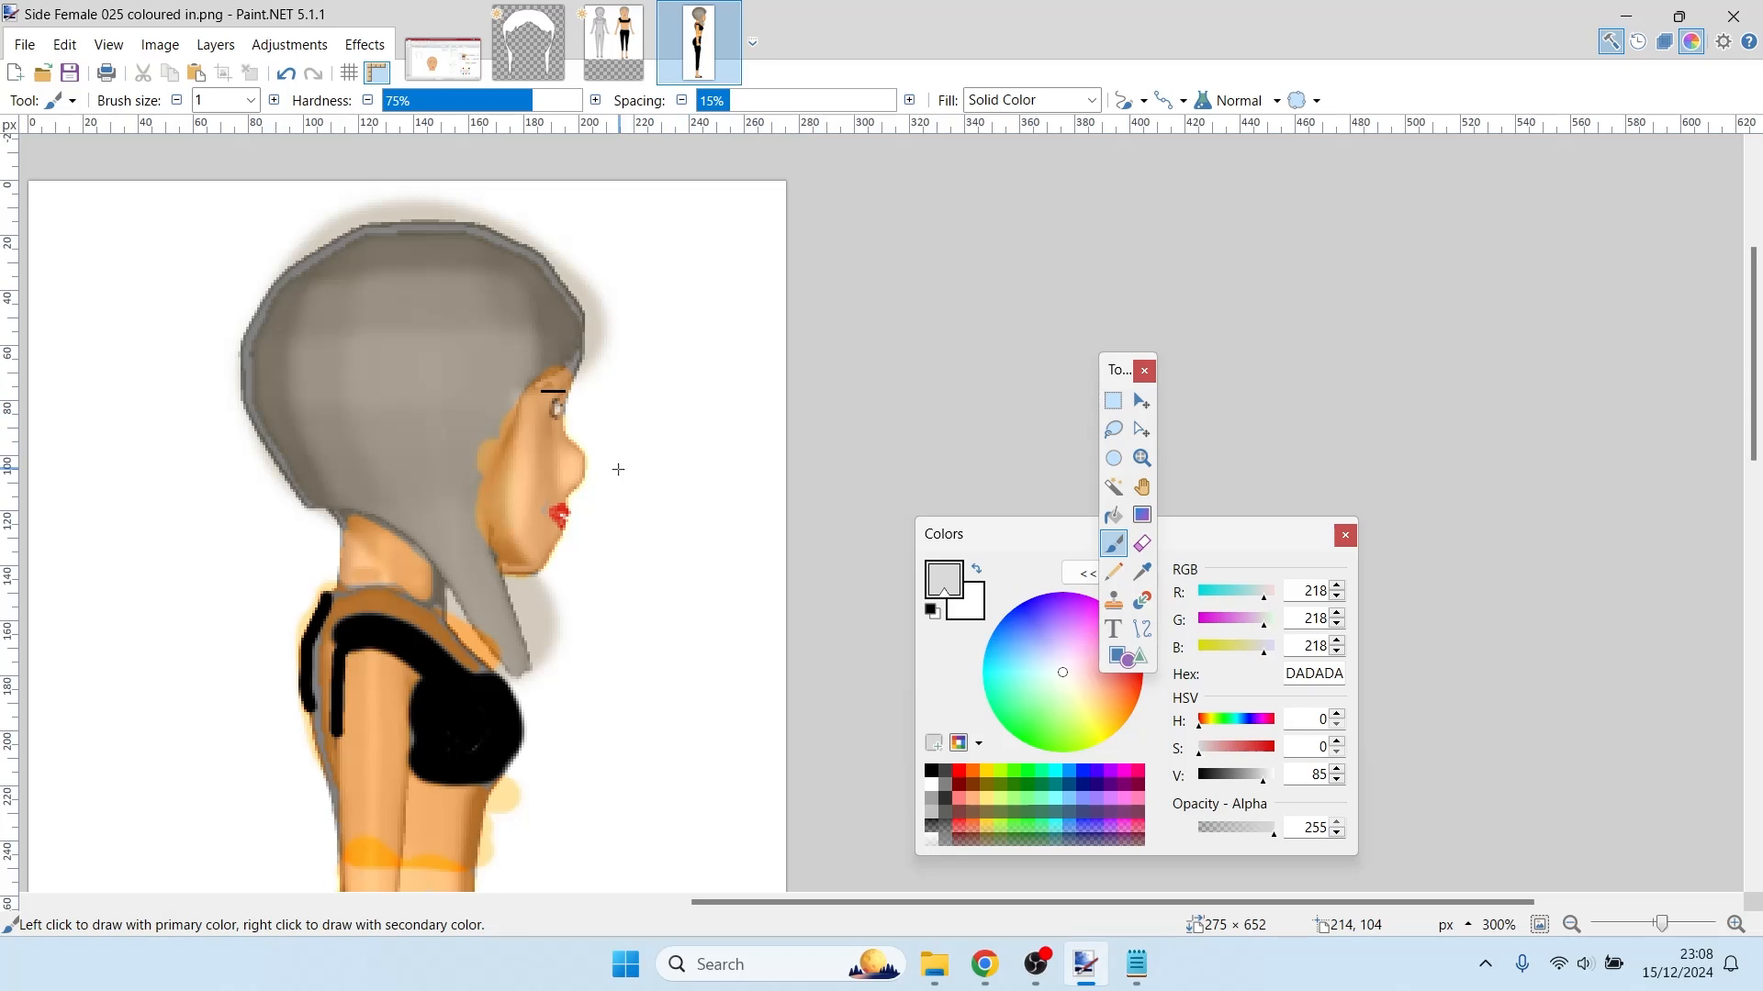
{"action": "left_click", "coordinate": [613, 42]}
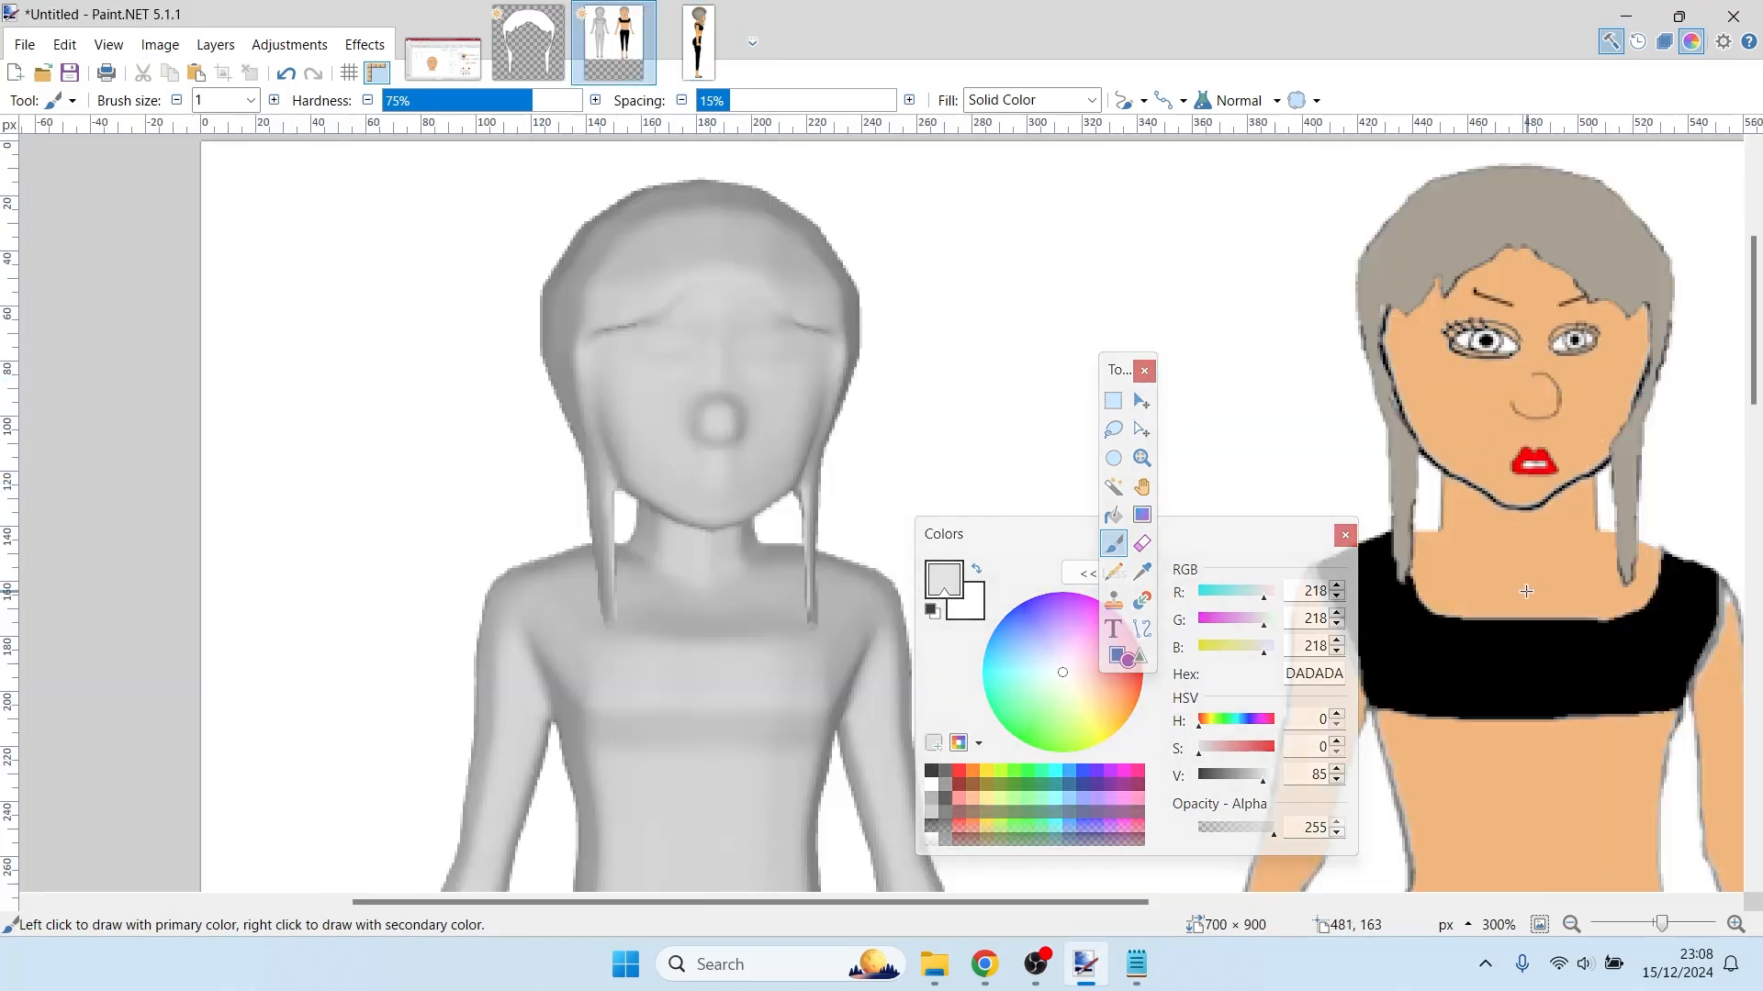
{"action": "left_click", "coordinate": [700, 44]}
- Open "Antelope Uganda Kob 01 - open top - side.png" from the Adobe Substance Downloads folder, clear the floating windows off the figure and activate Lasso Select
{"action": "key", "text": "alt+Tab"}
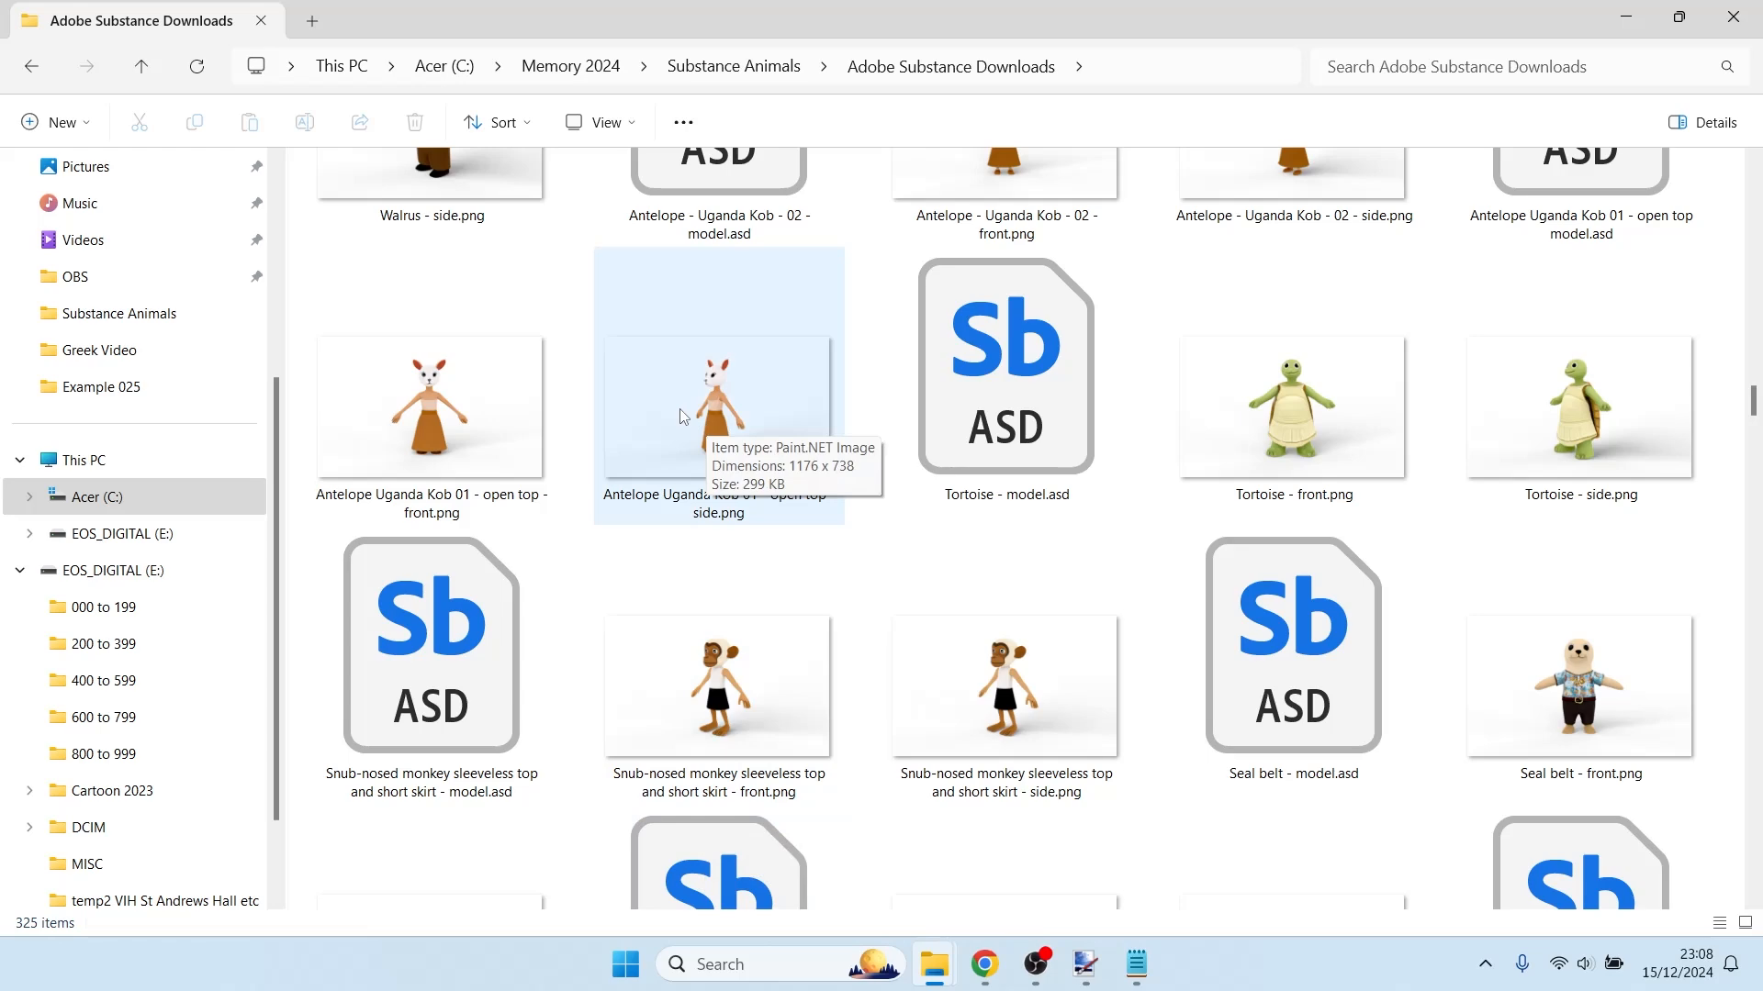
{"action": "double_click", "coordinate": [704, 451]}
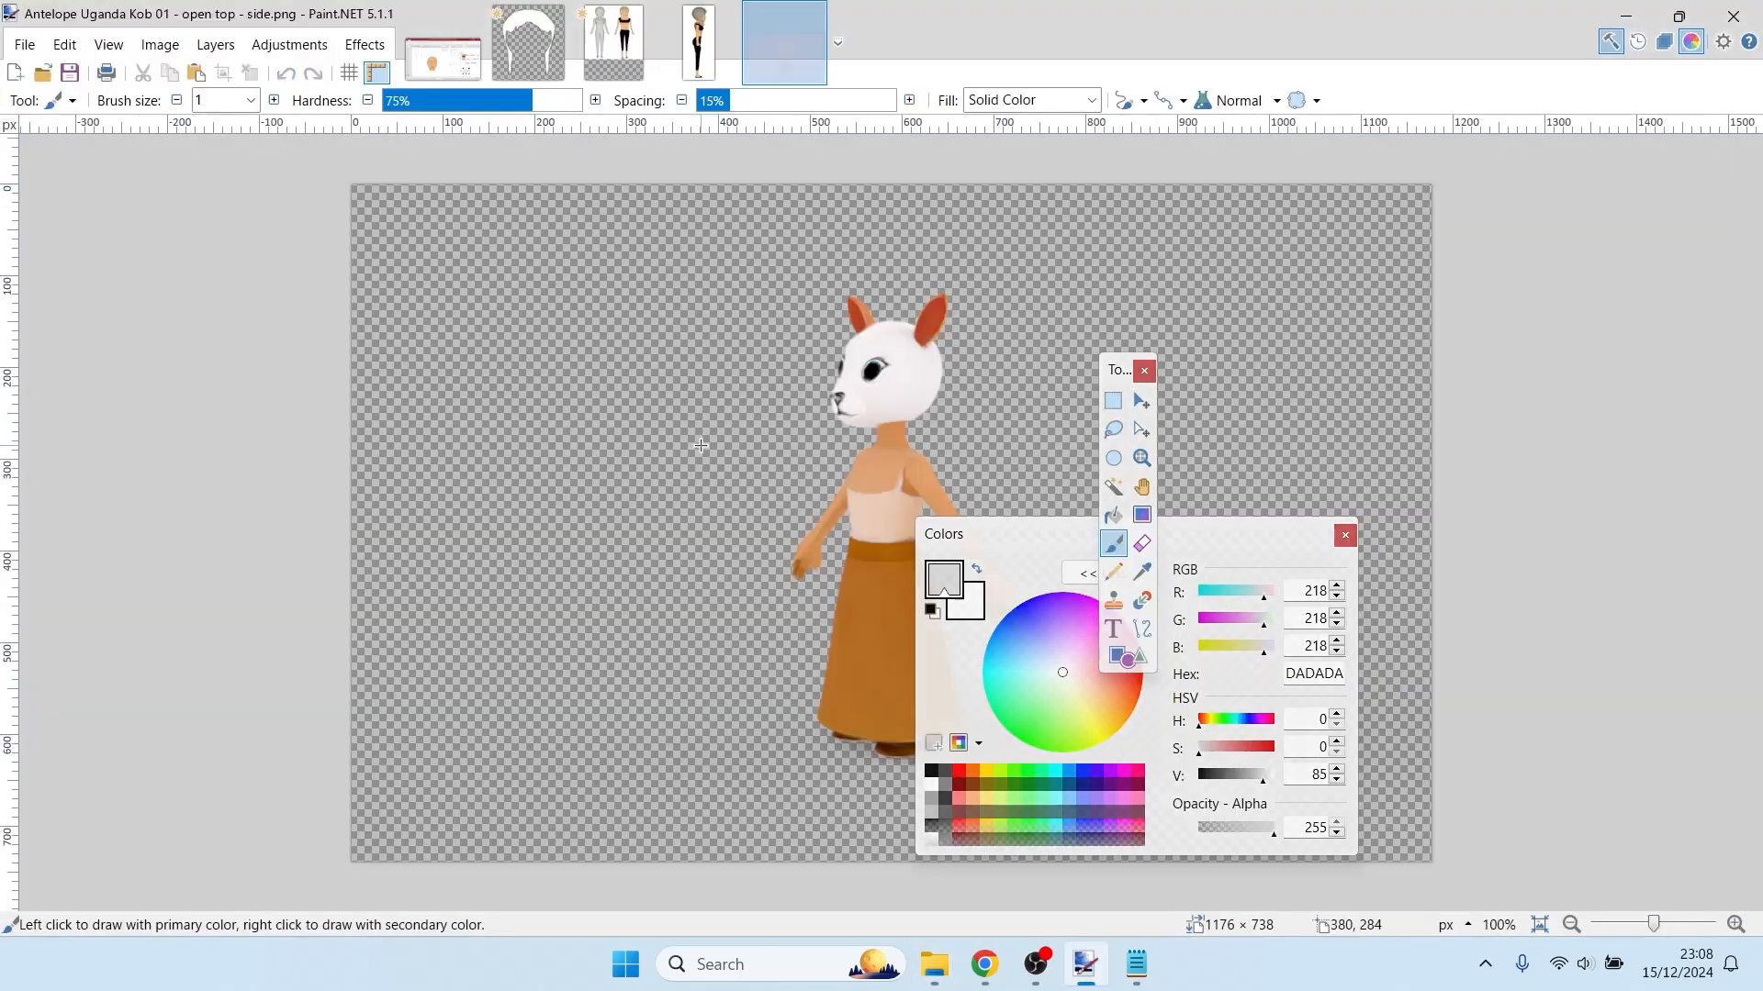
{"action": "scroll", "coordinate": [700, 446], "scroll_direction": "up", "scroll_amount": 2}
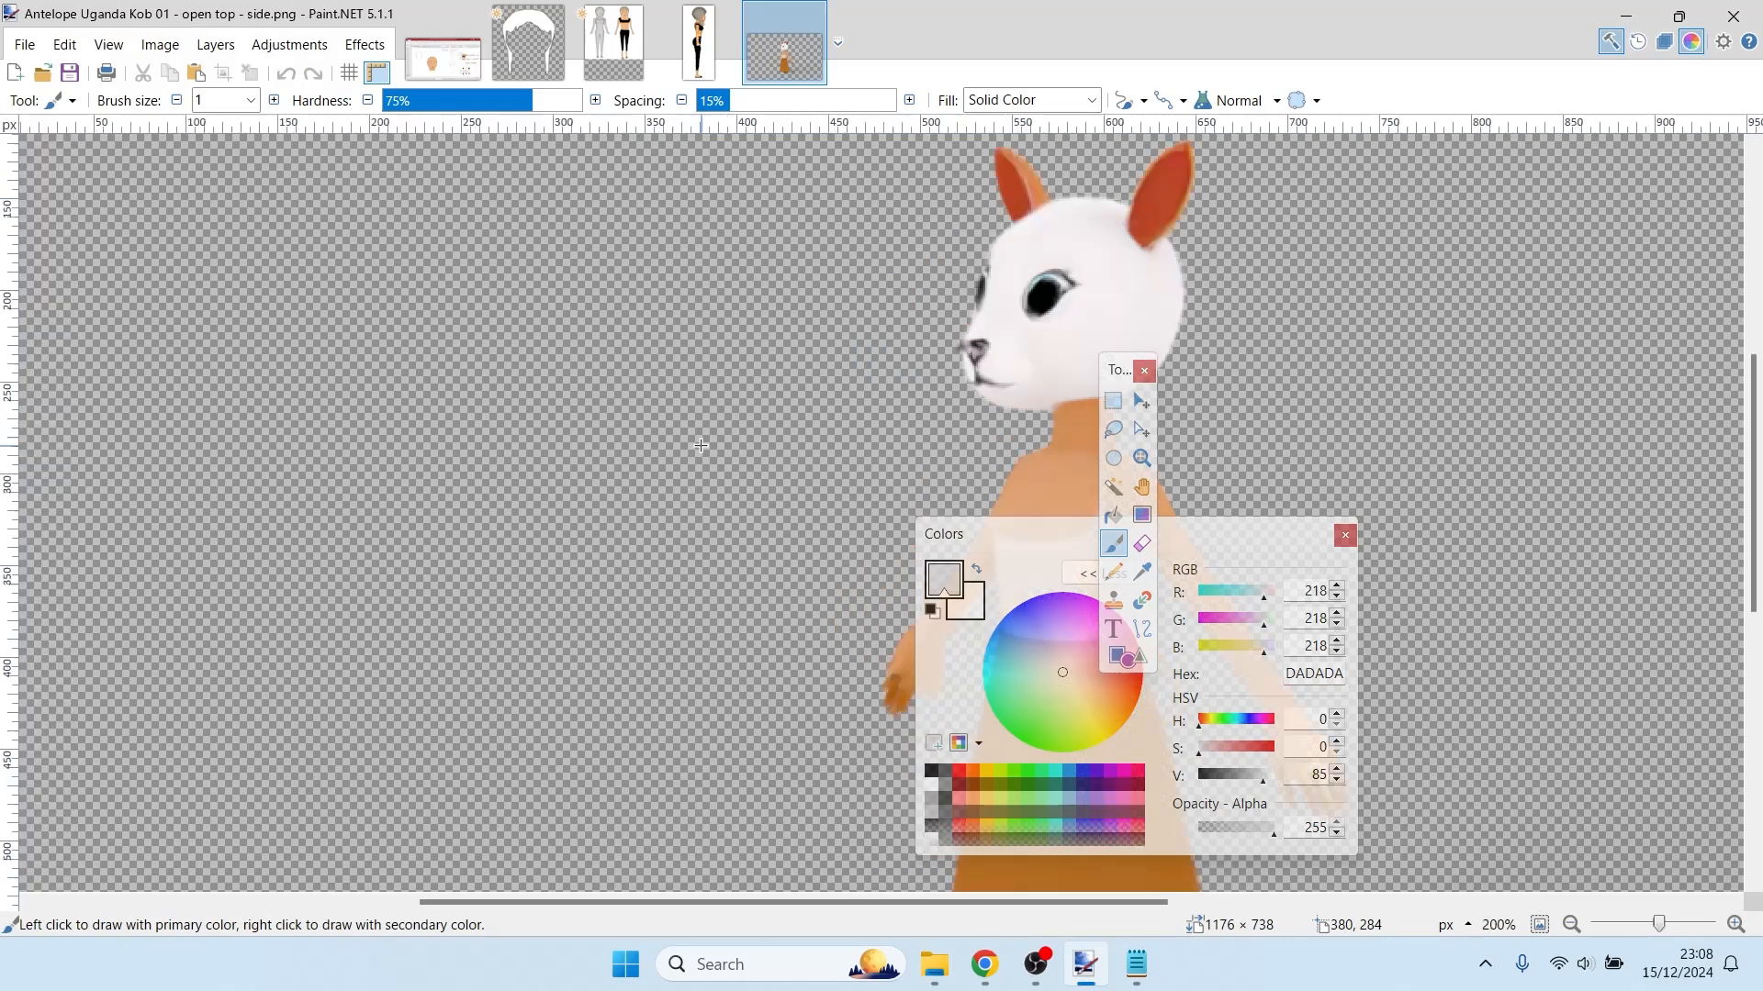
{"action": "left_click_drag", "start_coordinate": [1222, 544], "coordinate": [468, 422]}
{"action": "left_click_drag", "start_coordinate": [1117, 372], "coordinate": [110, 270]}
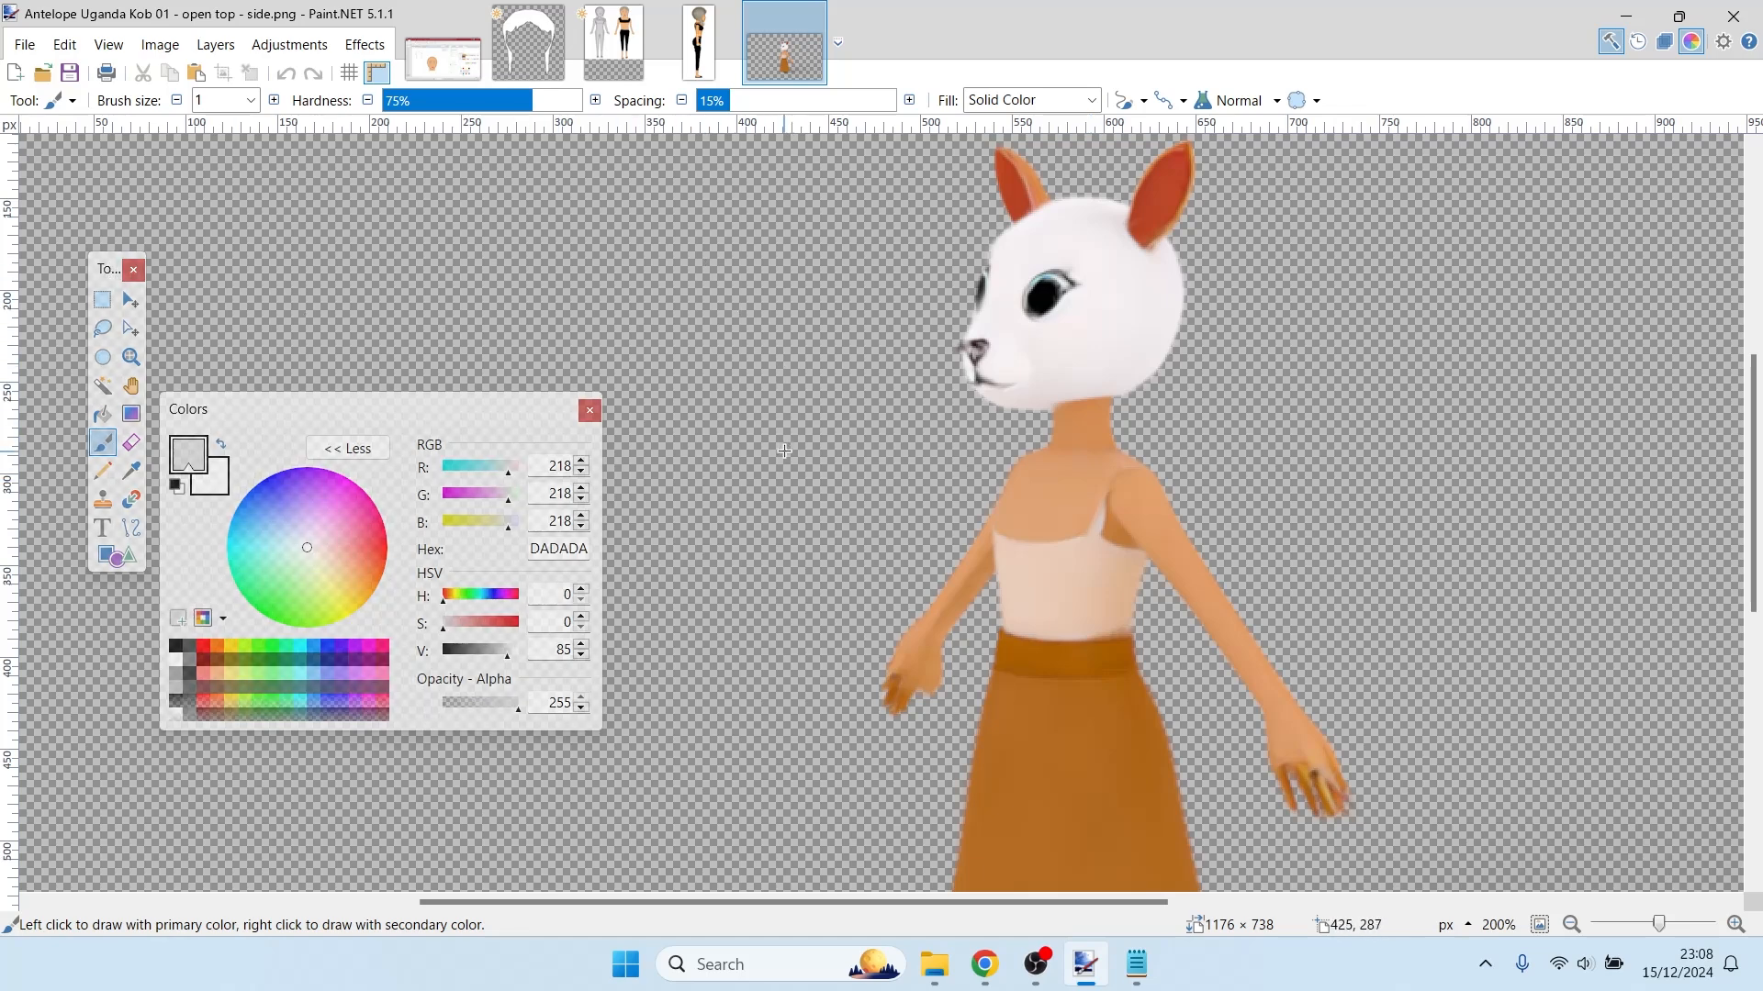
{"action": "left_click", "coordinate": [102, 329]}
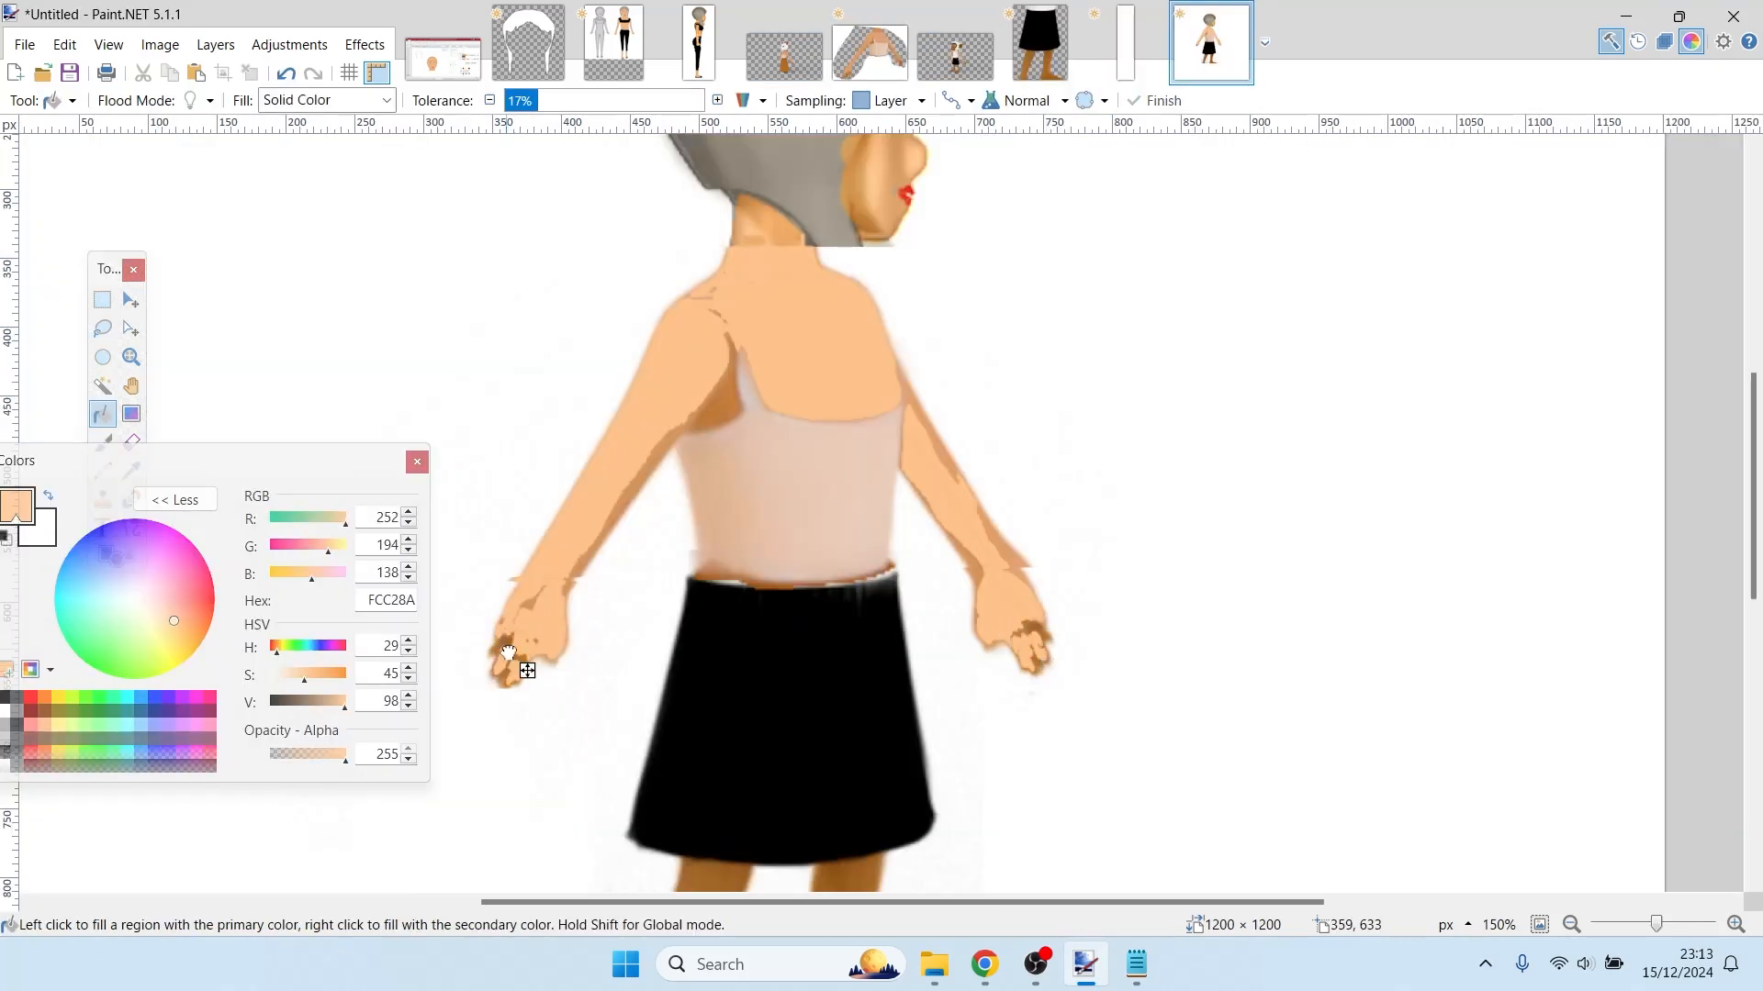
- Sample the skin colour F9B773 from the composite woman's neck and paint over the neck with a size 13 paintbrush
{"action": "key", "text": "k"}
{"action": "left_click", "coordinate": [770, 224]}
{"action": "key", "text": "b"}
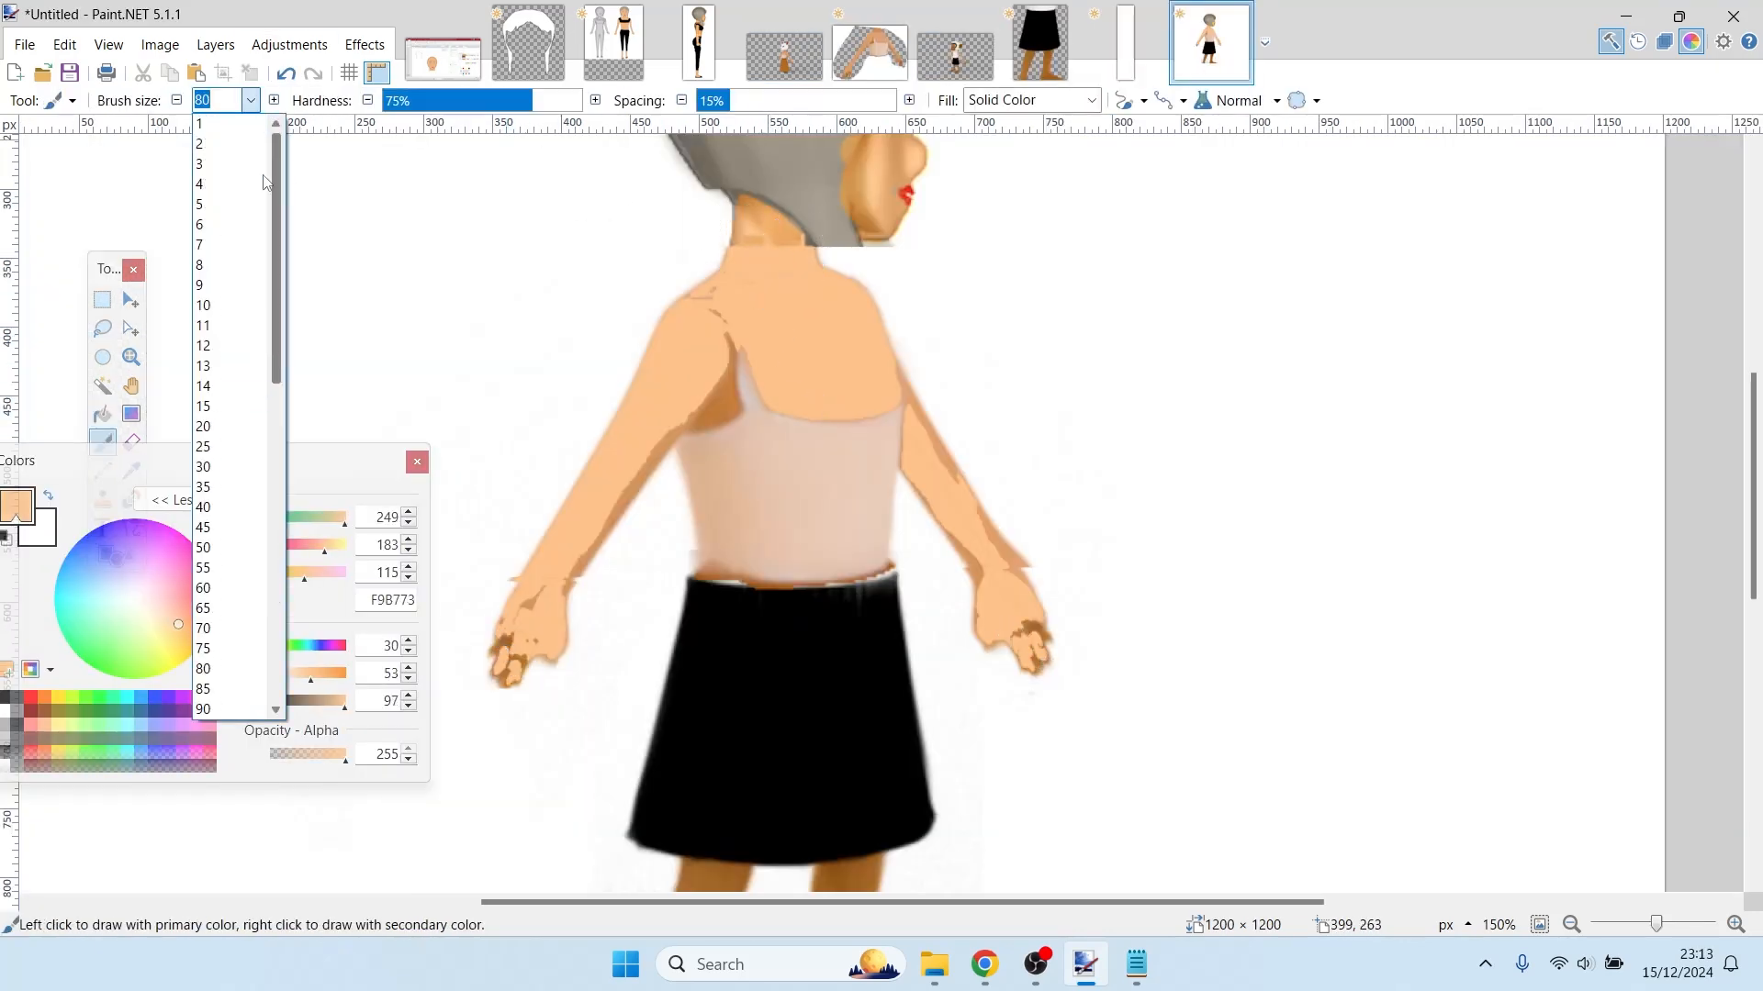
{"action": "left_click", "coordinate": [249, 101]}
{"action": "left_click", "coordinate": [220, 405]}
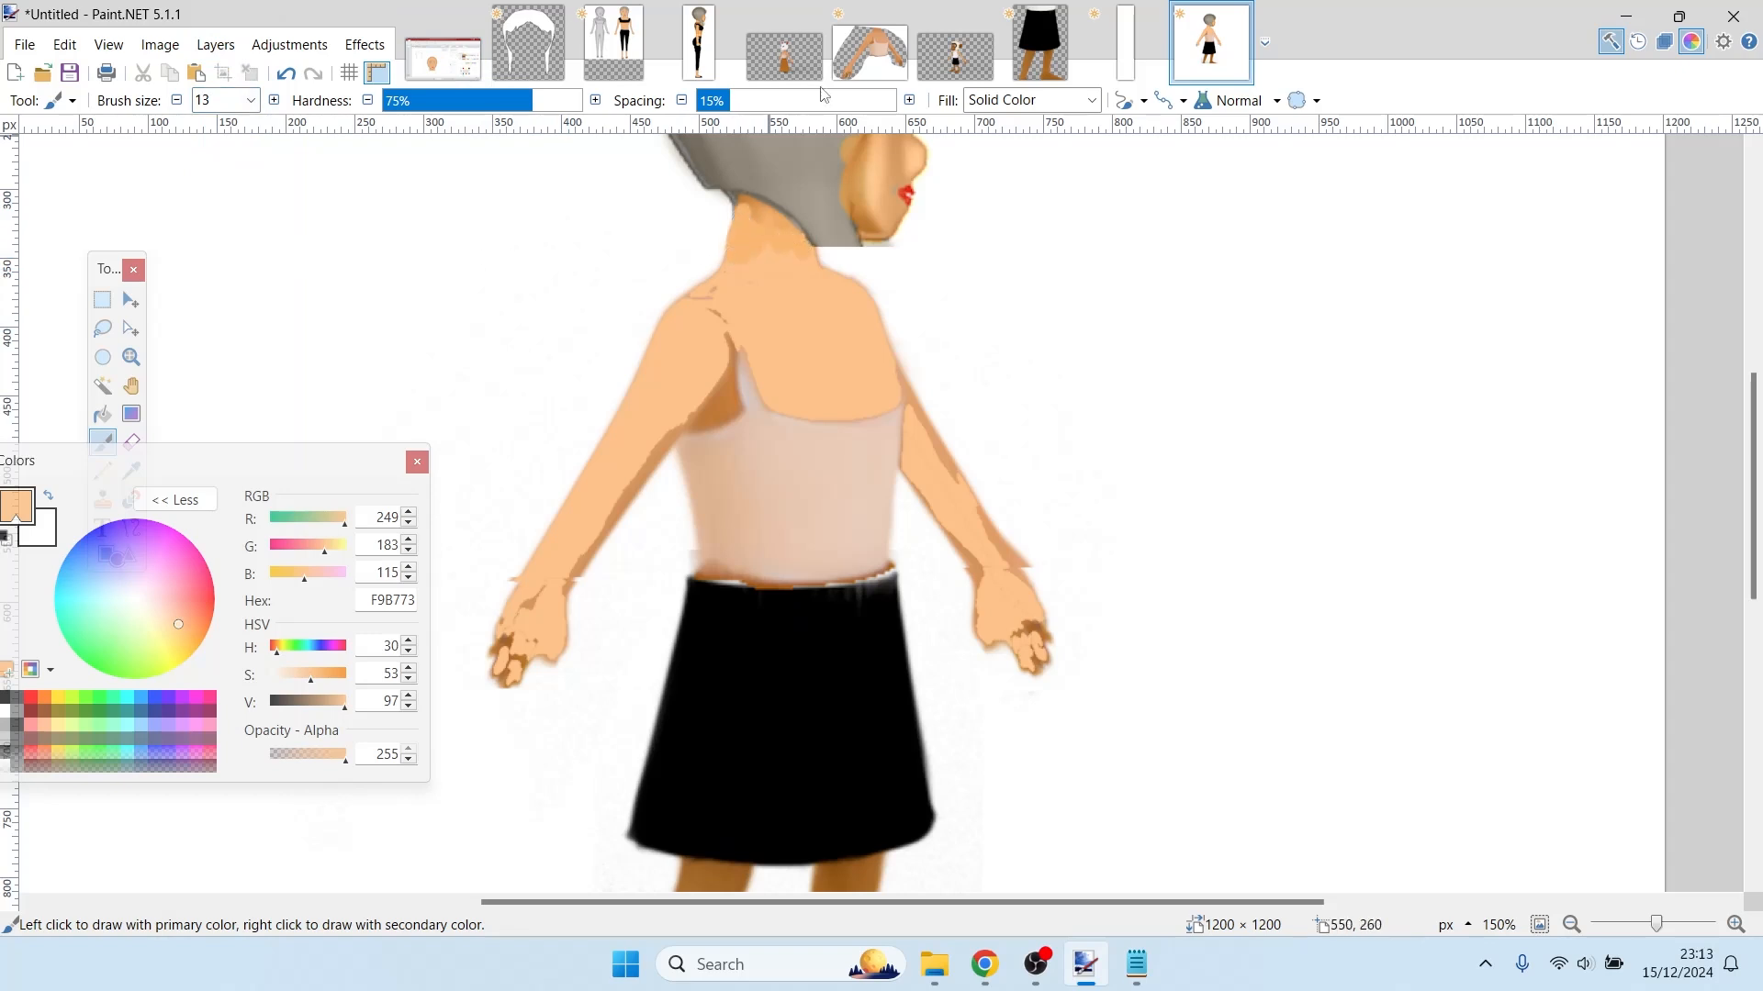
{"action": "left_click", "coordinate": [697, 44]}
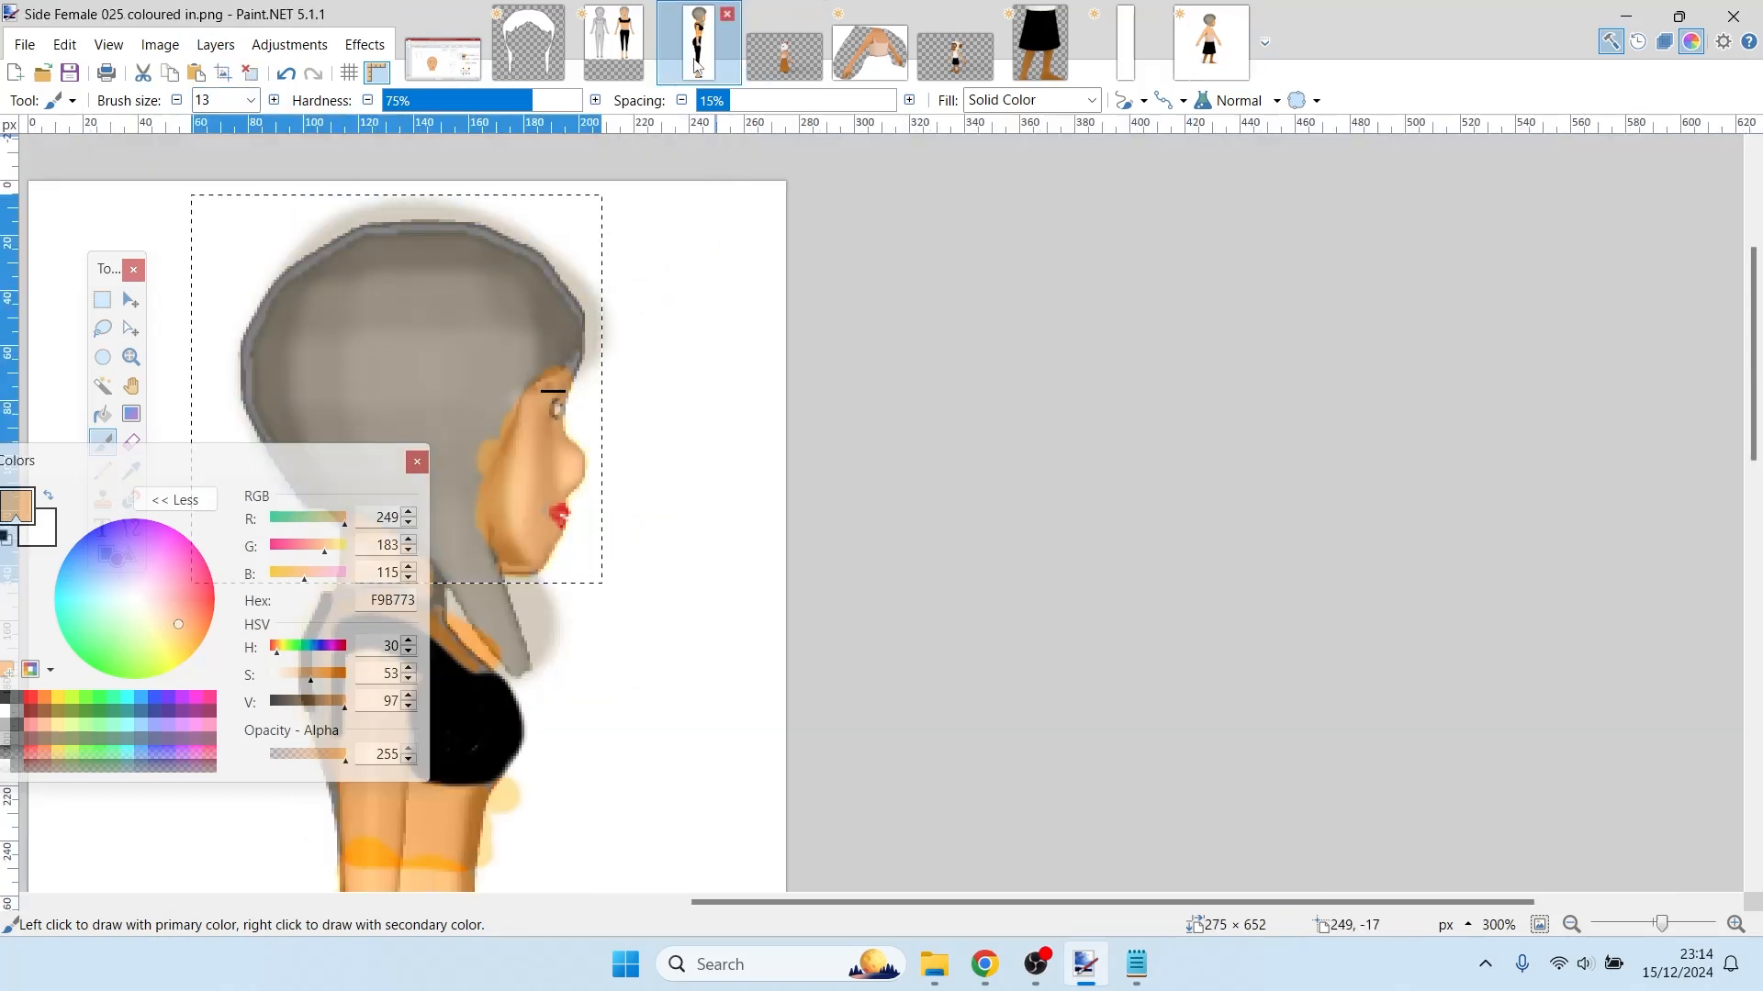
{"action": "left_click", "coordinate": [1210, 41]}
- Select the lower skirt and legs with a rectangle and move them downward to lengthen the skirt
{"action": "scroll", "coordinate": [739, 351], "scroll_direction": "down", "scroll_amount": 3}
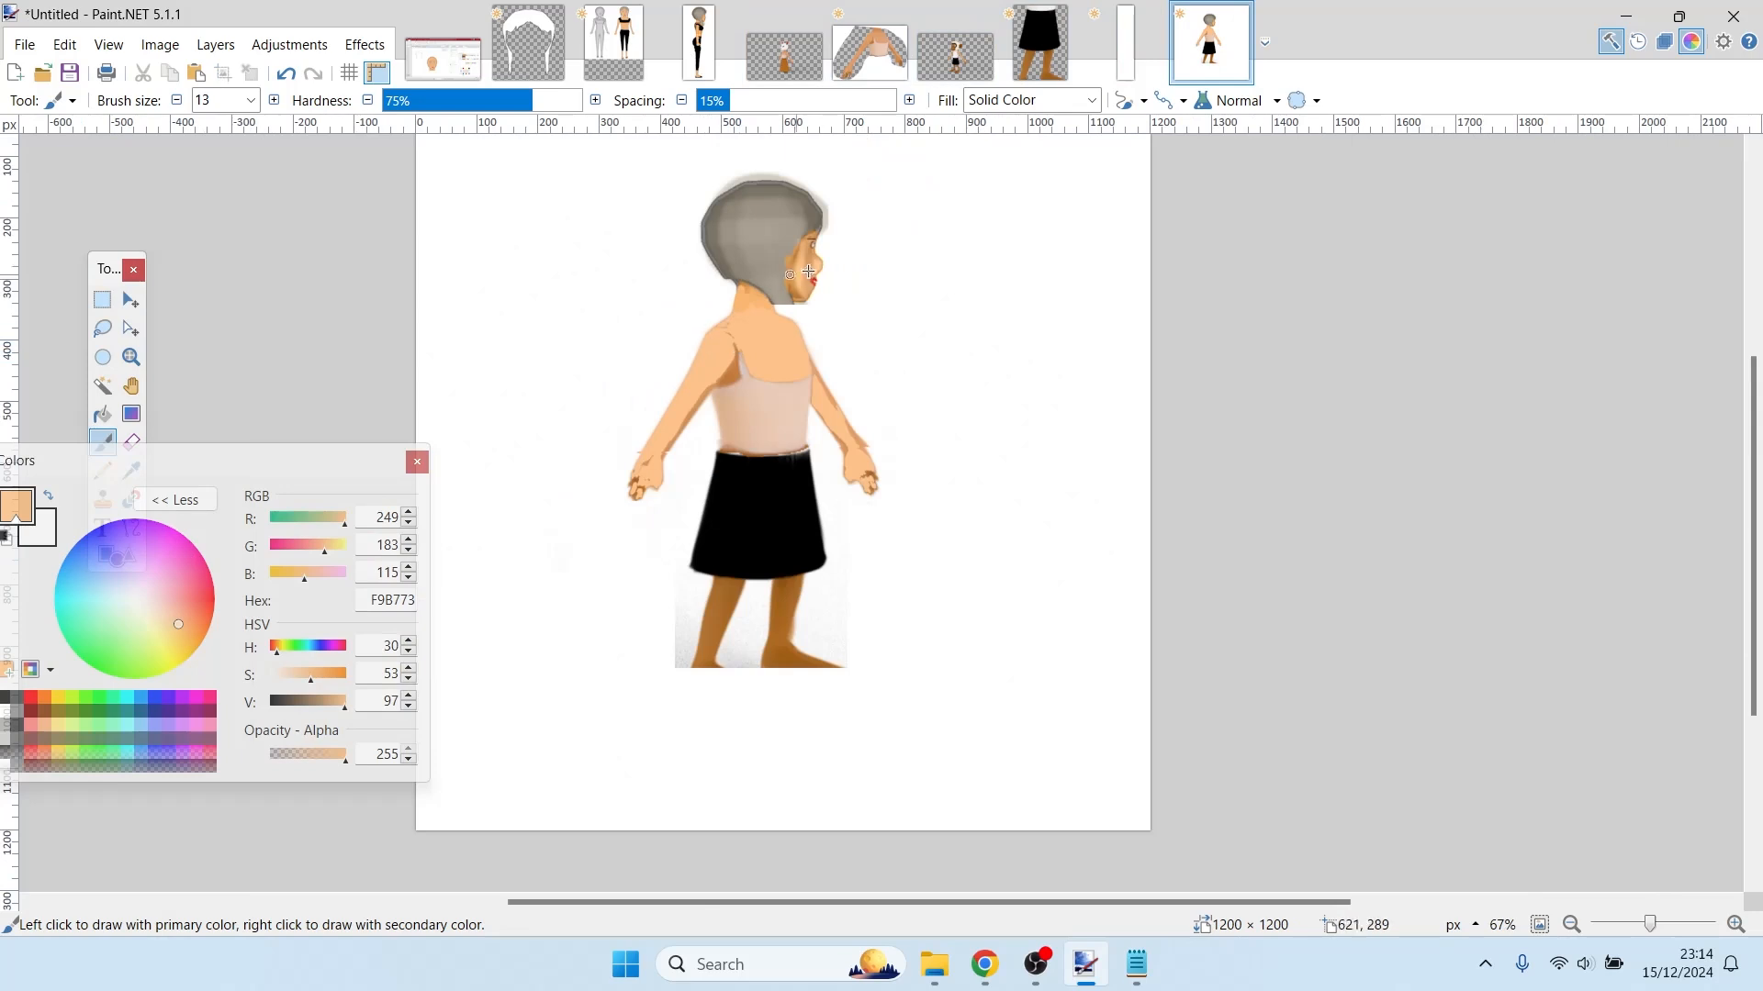
{"action": "left_click", "coordinate": [102, 300]}
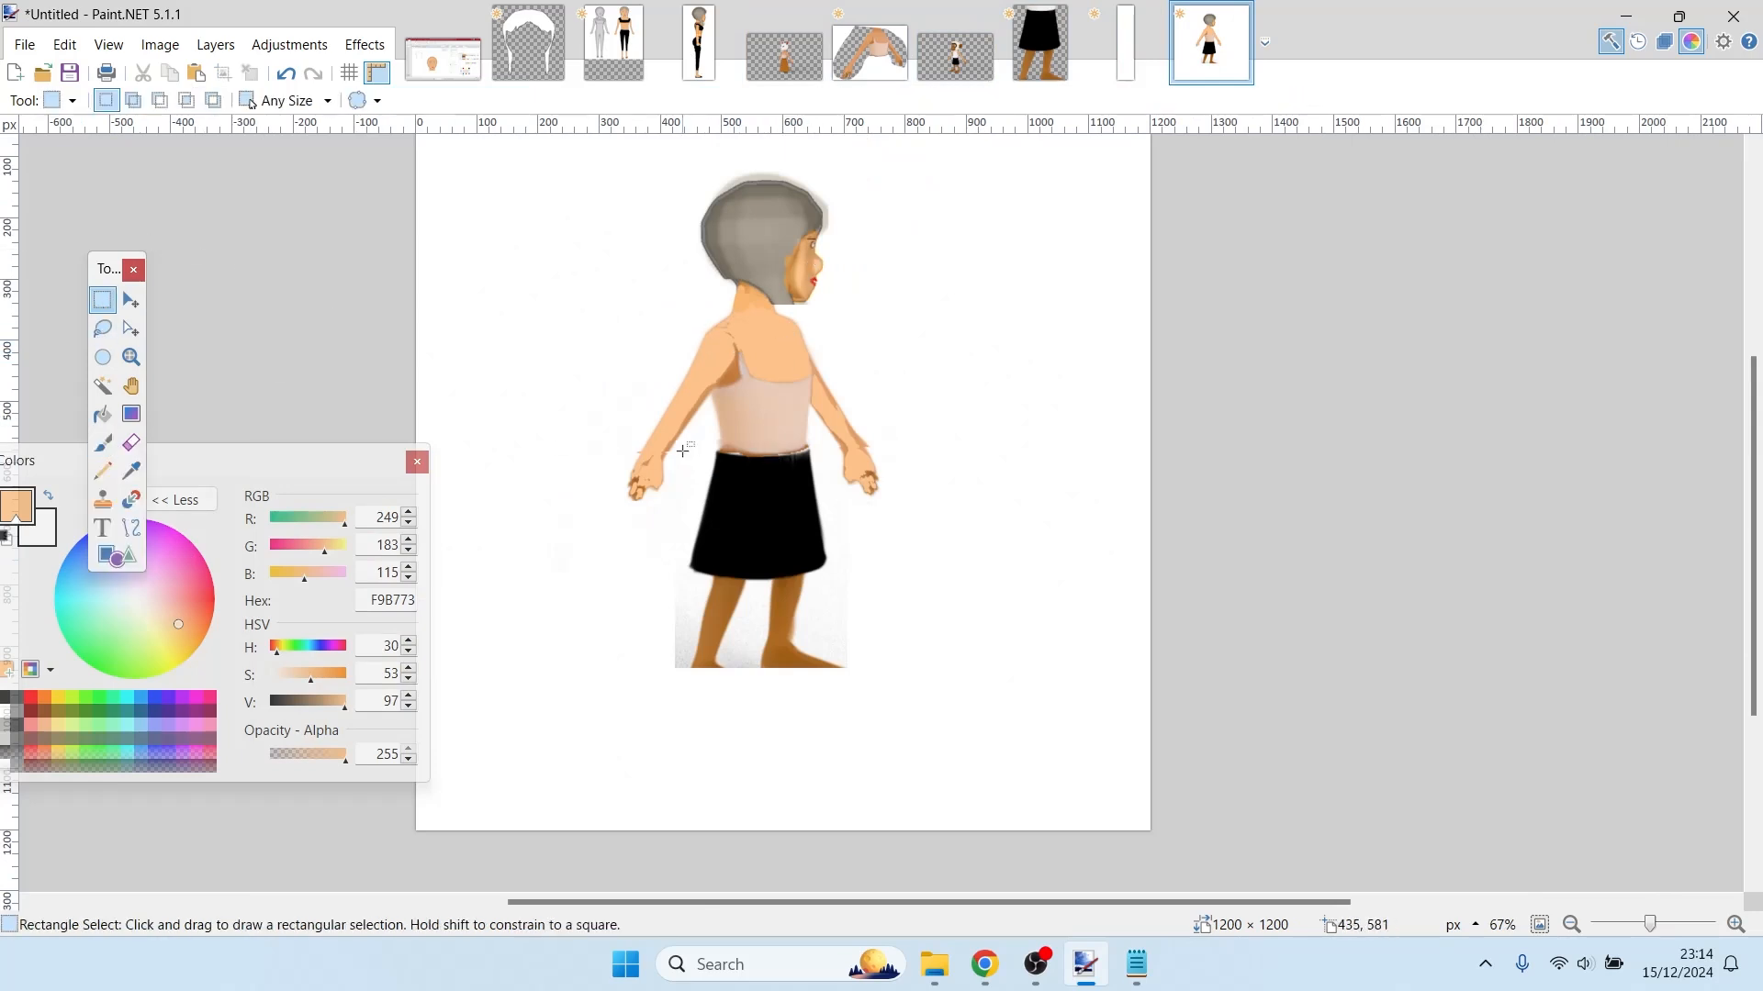
{"action": "mouse_move", "coordinate": [682, 450]}
{"action": "left_mouse_down"}
{"action": "mouse_move", "coordinate": [824, 581]}
{"action": "mouse_move", "coordinate": [825, 707]}
{"action": "mouse_move", "coordinate": [762, 745]}
{"action": "mouse_move", "coordinate": [760, 790]}
{"action": "left_mouse_up"}
{"action": "key", "text": "m"}
- Sample white FFFFFF from the background and paint out the leftover patches beside the legs with a size 65 paintbrush
{"action": "key", "text": "k"}
{"action": "left_click", "coordinate": [897, 677]}
{"action": "key", "text": "b"}
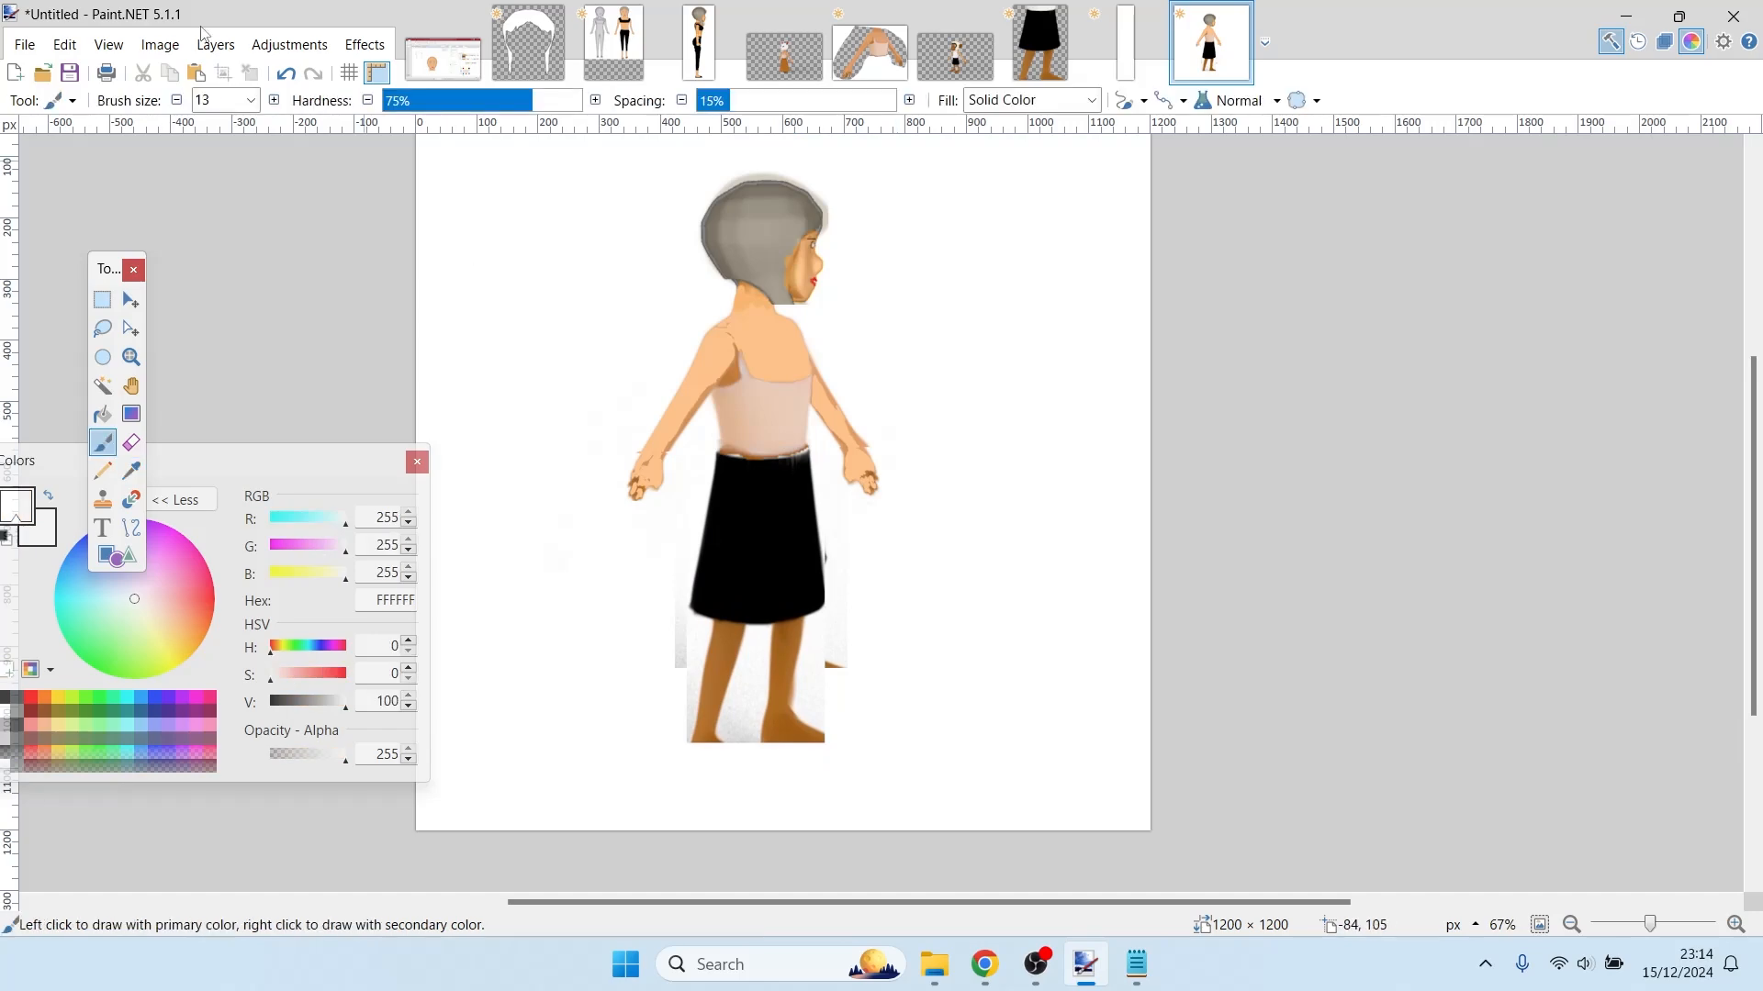
{"action": "left_click", "coordinate": [250, 101]}
{"action": "left_click", "coordinate": [223, 364]}
{"action": "left_click", "coordinate": [837, 670]}
{"action": "left_click_drag", "start_coordinate": [686, 635], "coordinate": [662, 668]}
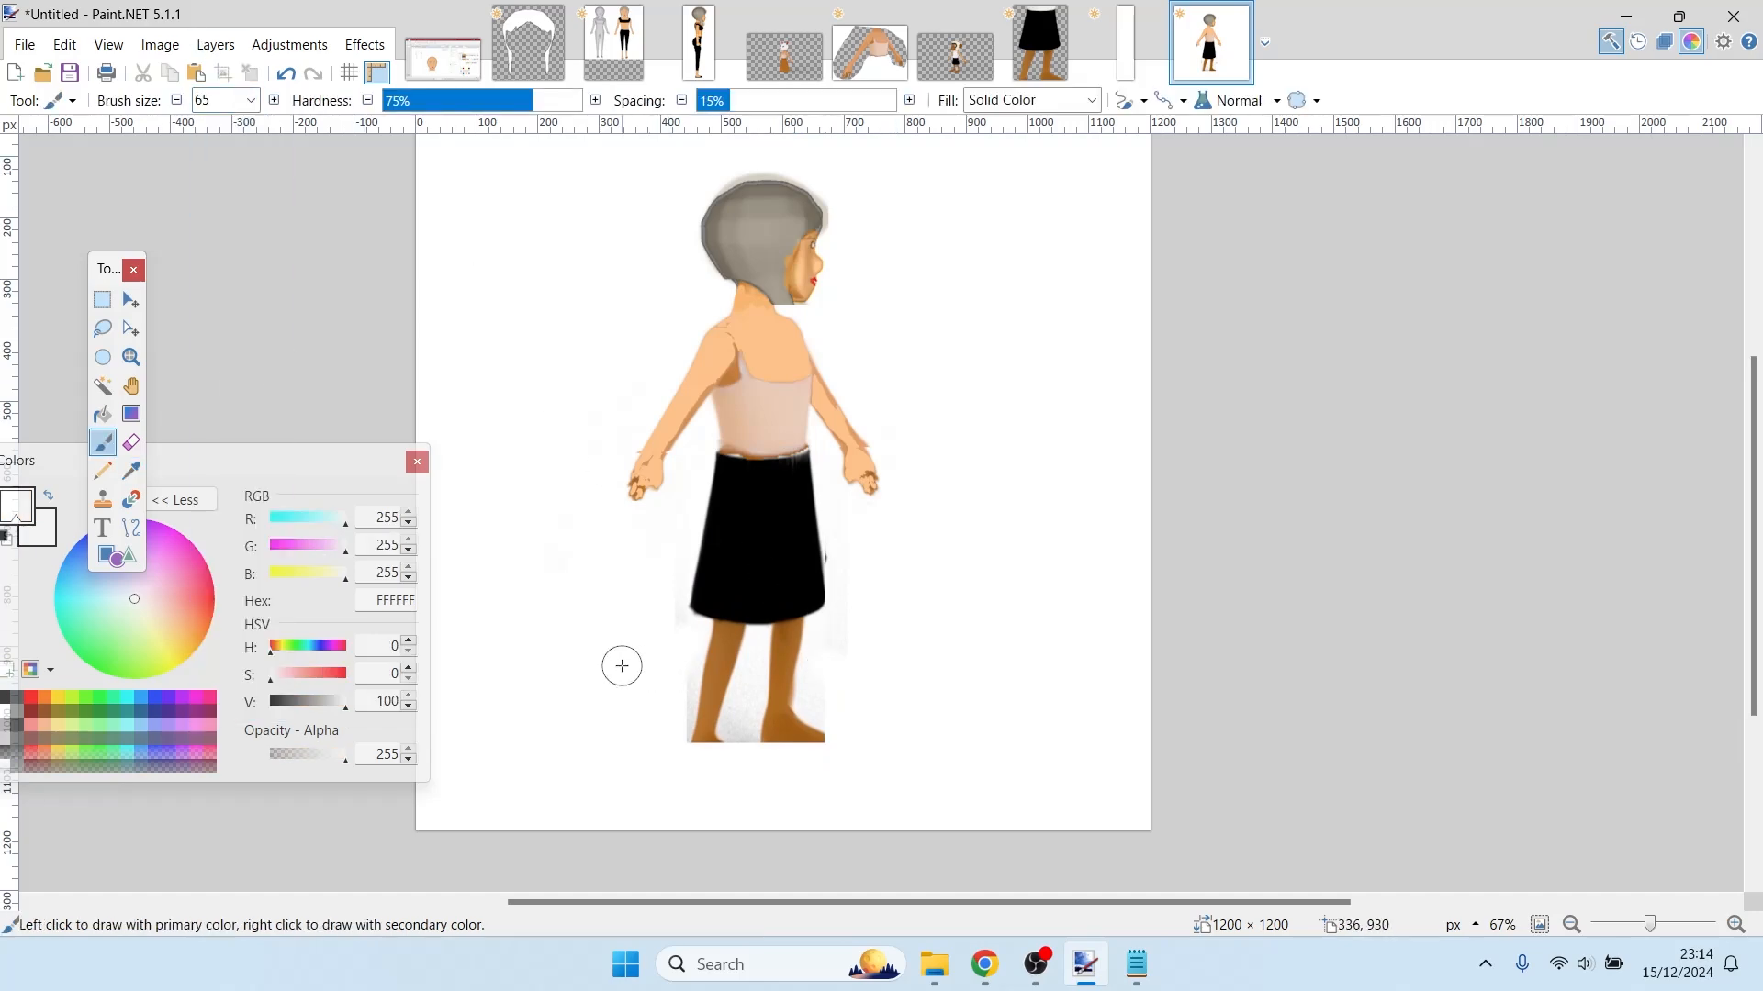
{"action": "scroll", "coordinate": [1738, 505], "scroll_direction": "up", "scroll_amount": 1}
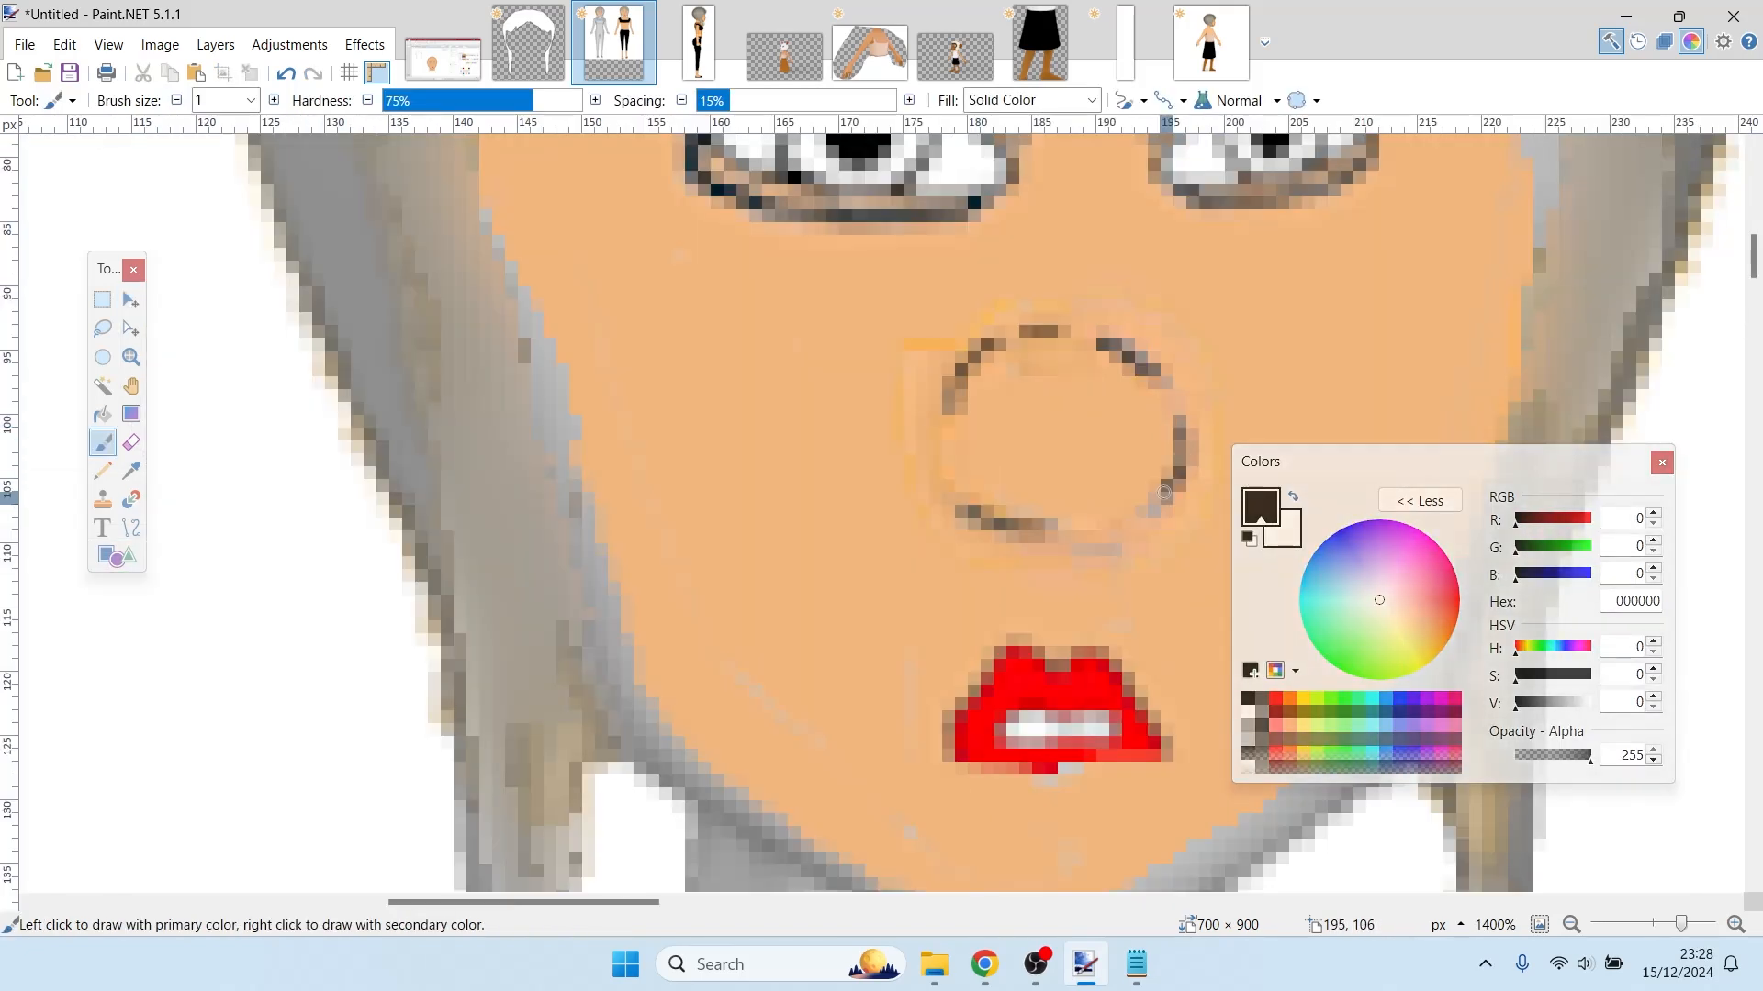
- Complete the black nose outline on the front-view face with the size 1 paintbrush and lasso the area around it
{"action": "mouse_move", "coordinate": [1178, 482]}
{"action": "left_mouse_down"}
{"action": "mouse_move", "coordinate": [1026, 551]}
{"action": "mouse_move", "coordinate": [955, 487]}
{"action": "mouse_move", "coordinate": [1013, 332]}
{"action": "mouse_move", "coordinate": [1172, 402]}
{"action": "left_mouse_up"}
{"action": "key", "text": "s"}
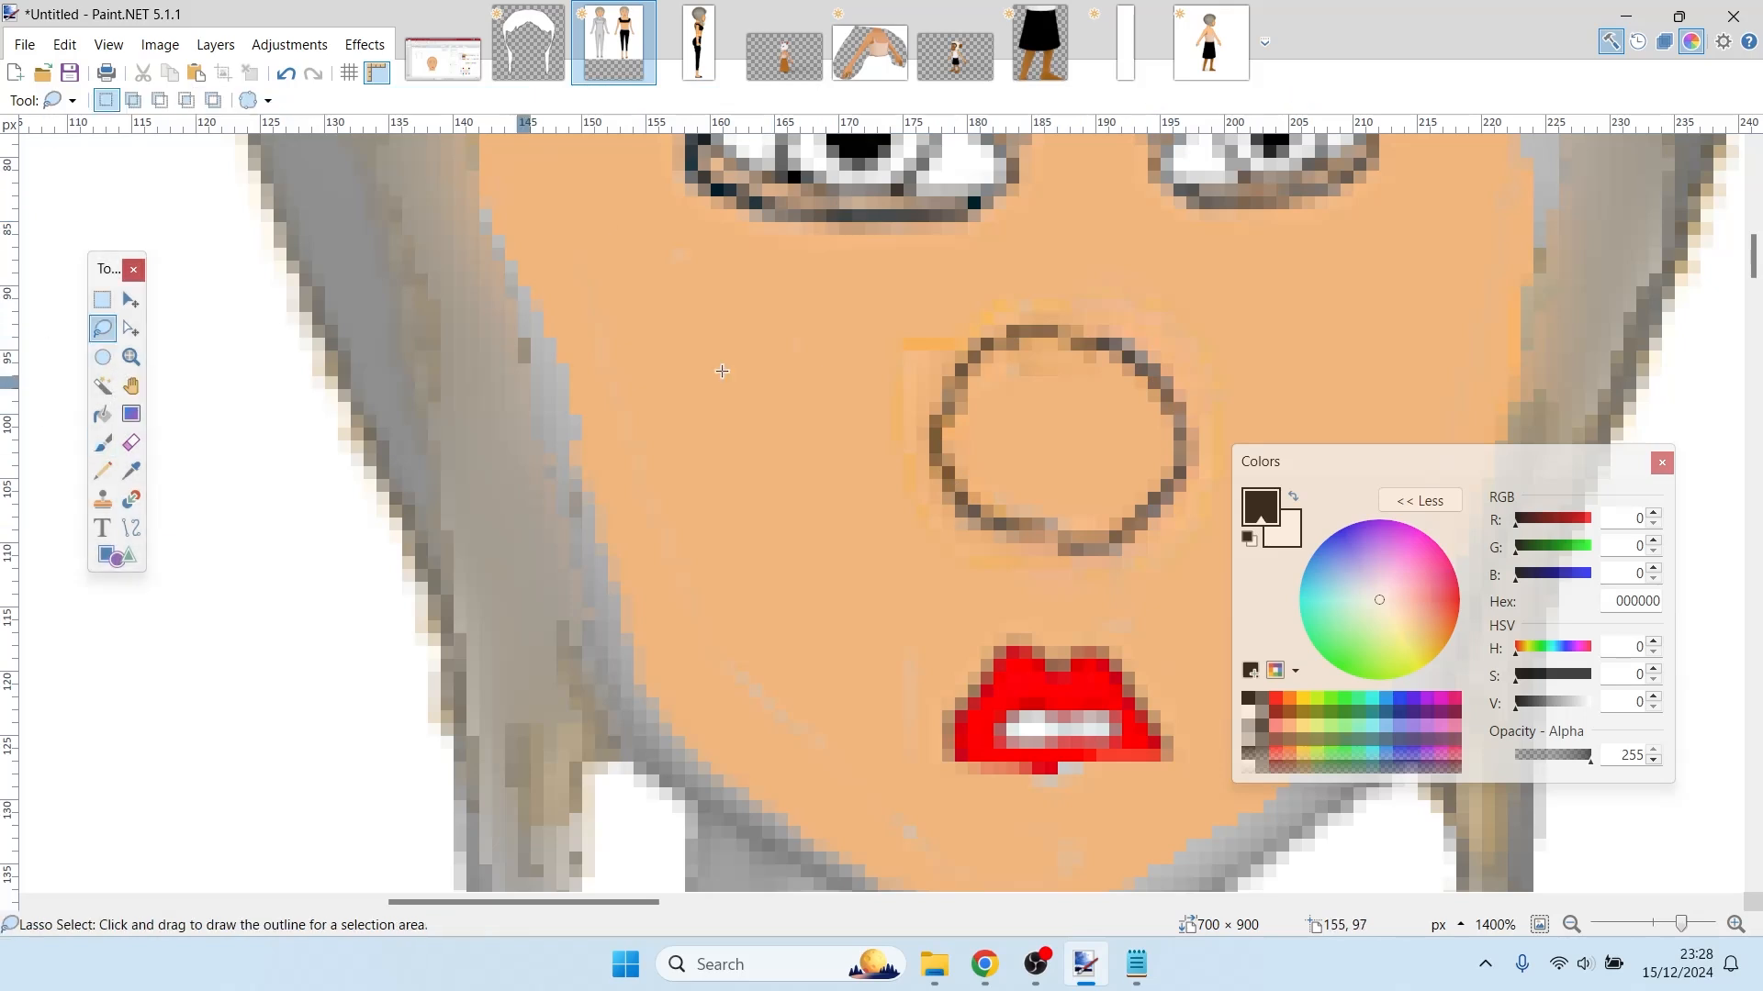
{"action": "mouse_move", "coordinate": [900, 332]}
{"action": "left_mouse_down"}
{"action": "mouse_move", "coordinate": [877, 367]}
{"action": "mouse_move", "coordinate": [1225, 432]}
{"action": "mouse_move", "coordinate": [905, 329]}
{"action": "left_mouse_up"}
- Apply a Gaussian Blur with radius 4.6 to the selected nose area and deselect it
{"action": "left_click", "coordinate": [365, 44]}
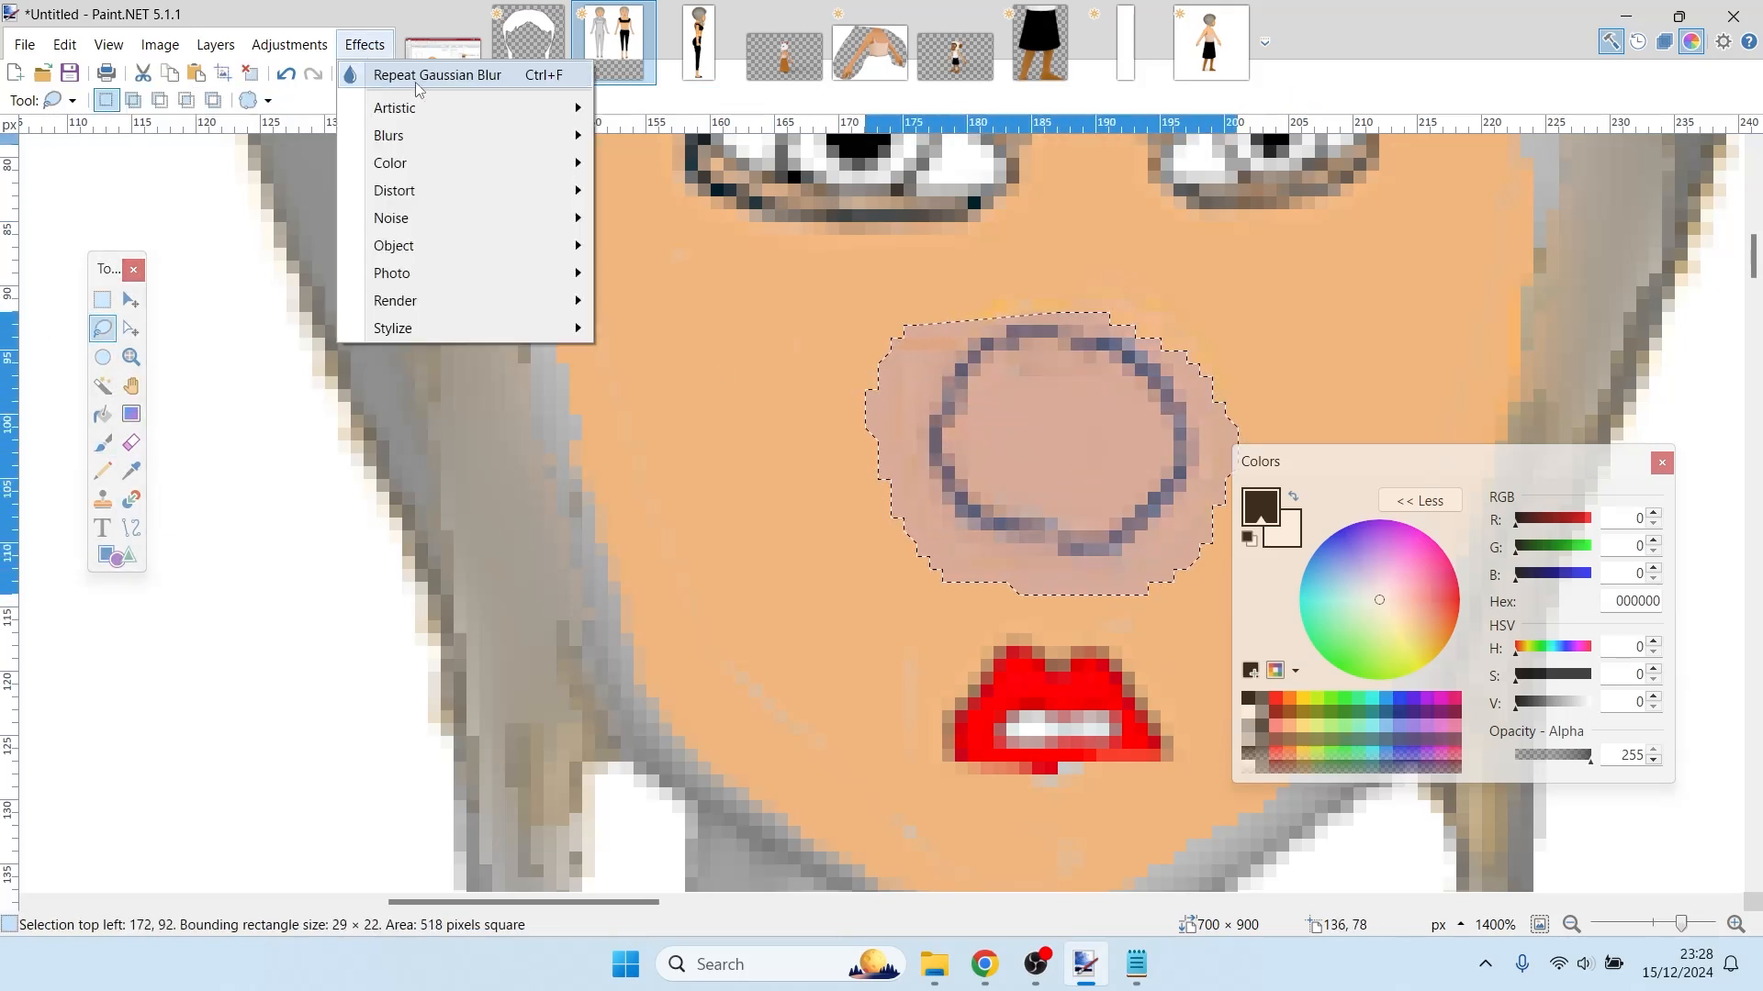
{"action": "left_click", "coordinate": [417, 88]}
{"action": "left_click", "coordinate": [365, 44]}
{"action": "mouse_move", "coordinate": [551, 135]}
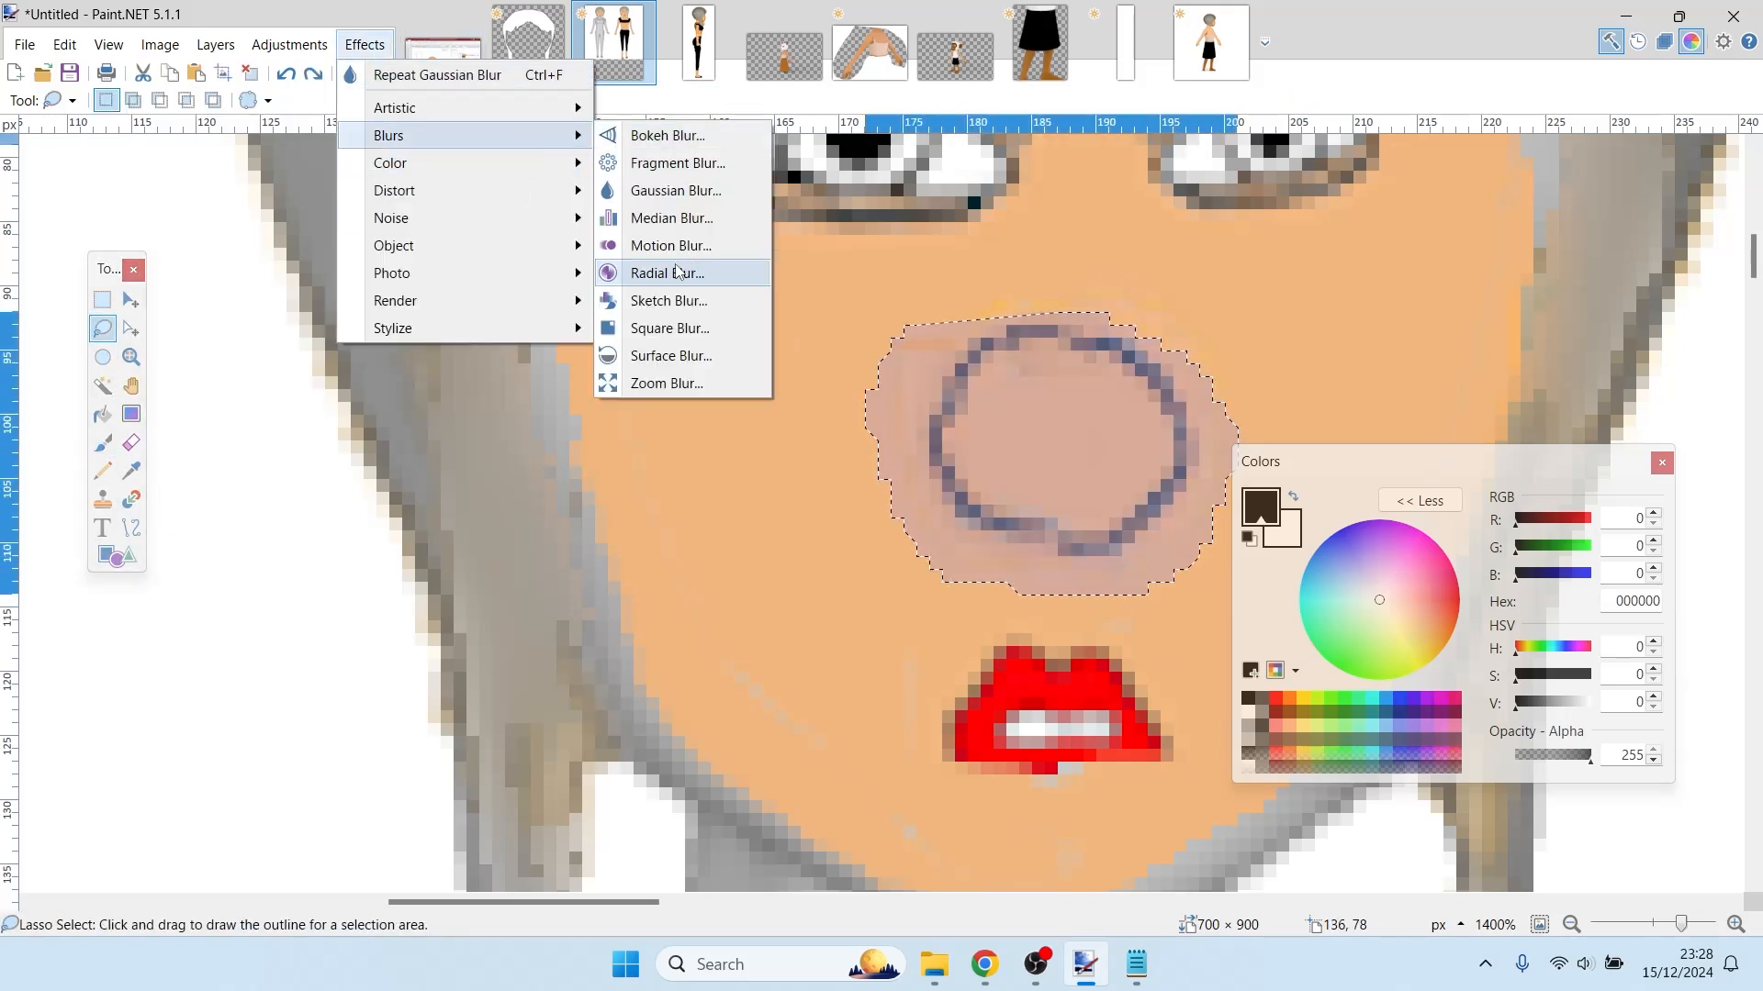
{"action": "left_click", "coordinate": [674, 191]}
{"action": "left_click_drag", "start_coordinate": [731, 414], "coordinate": [738, 422]}
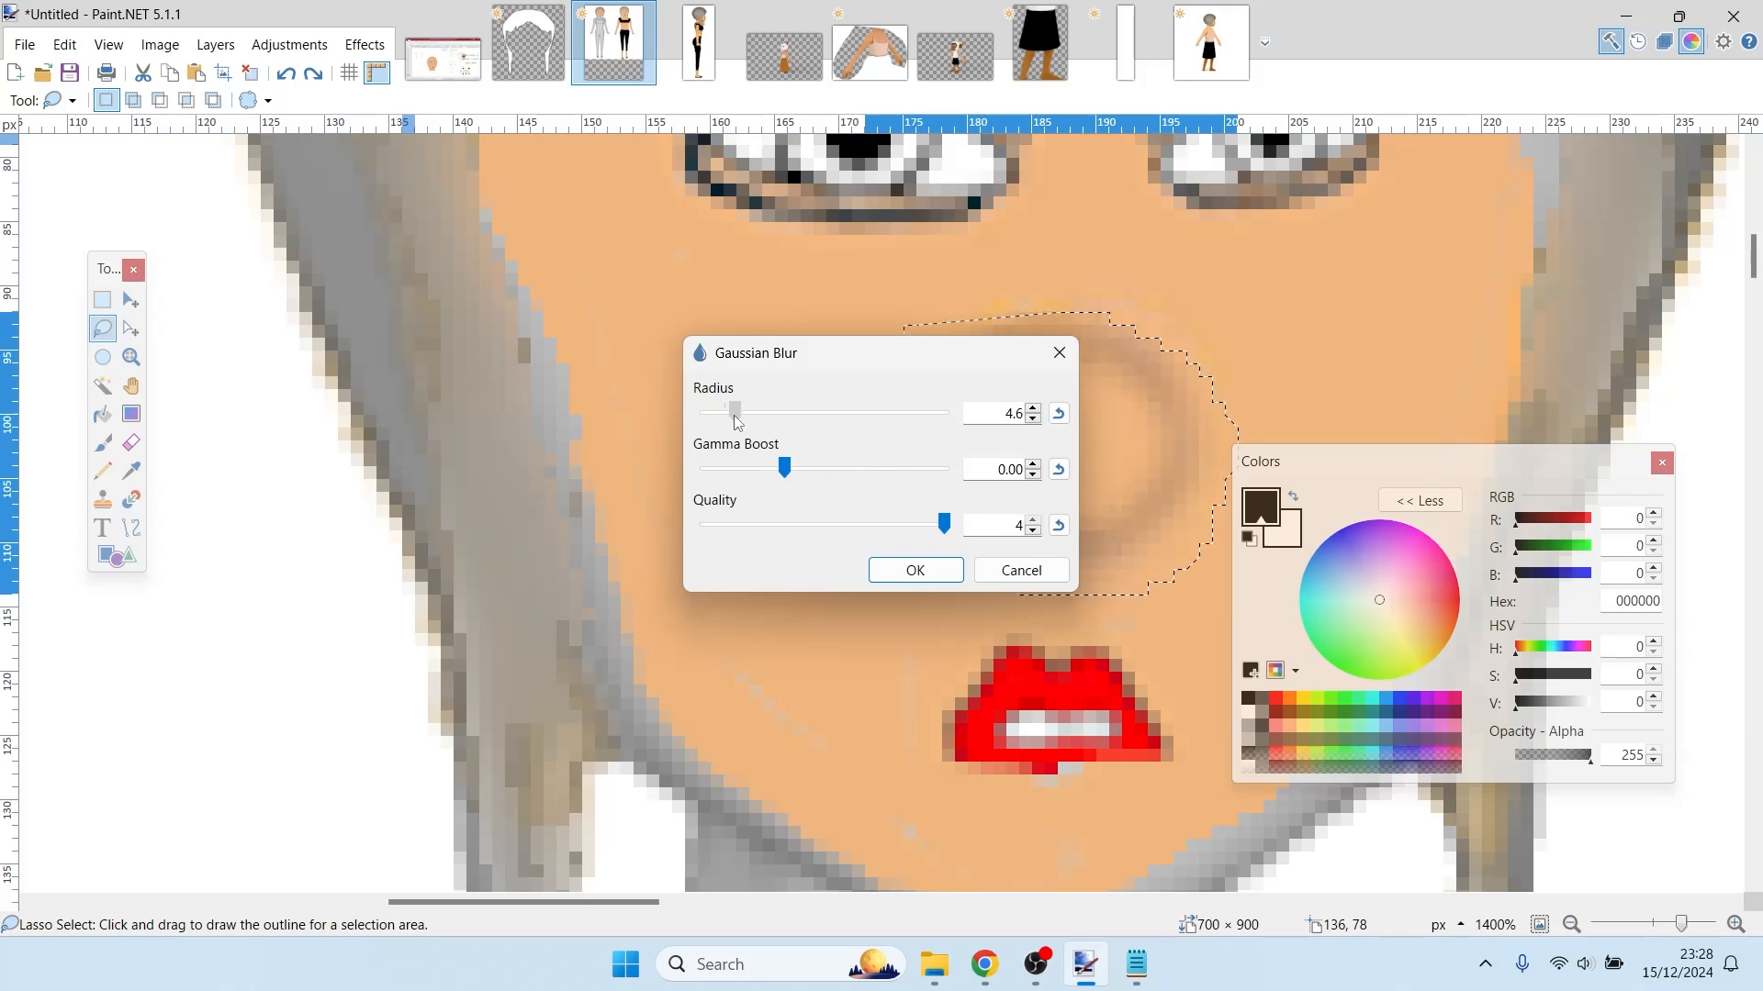
{"action": "key", "text": "Return"}
{"action": "key", "text": "ctrl+d"}
{"action": "scroll", "coordinate": [732, 501], "scroll_direction": "down", "scroll_amount": 2}
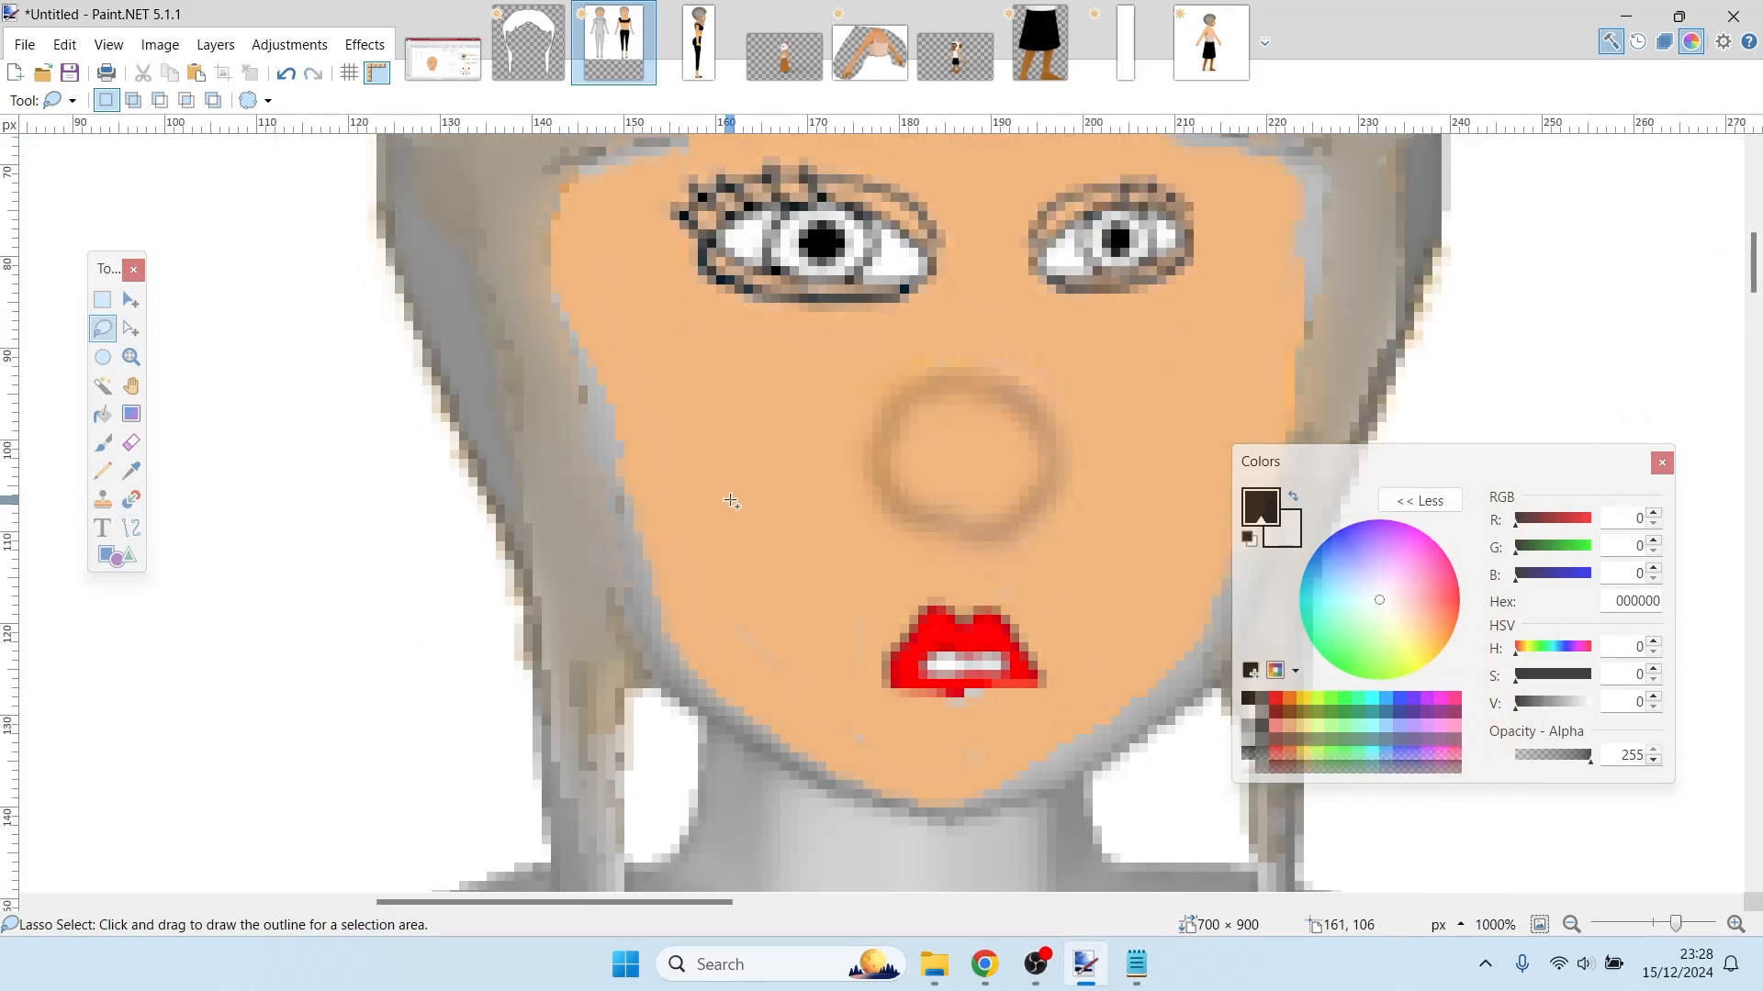
{"action": "scroll", "coordinate": [732, 501], "scroll_direction": "down", "scroll_amount": 5}
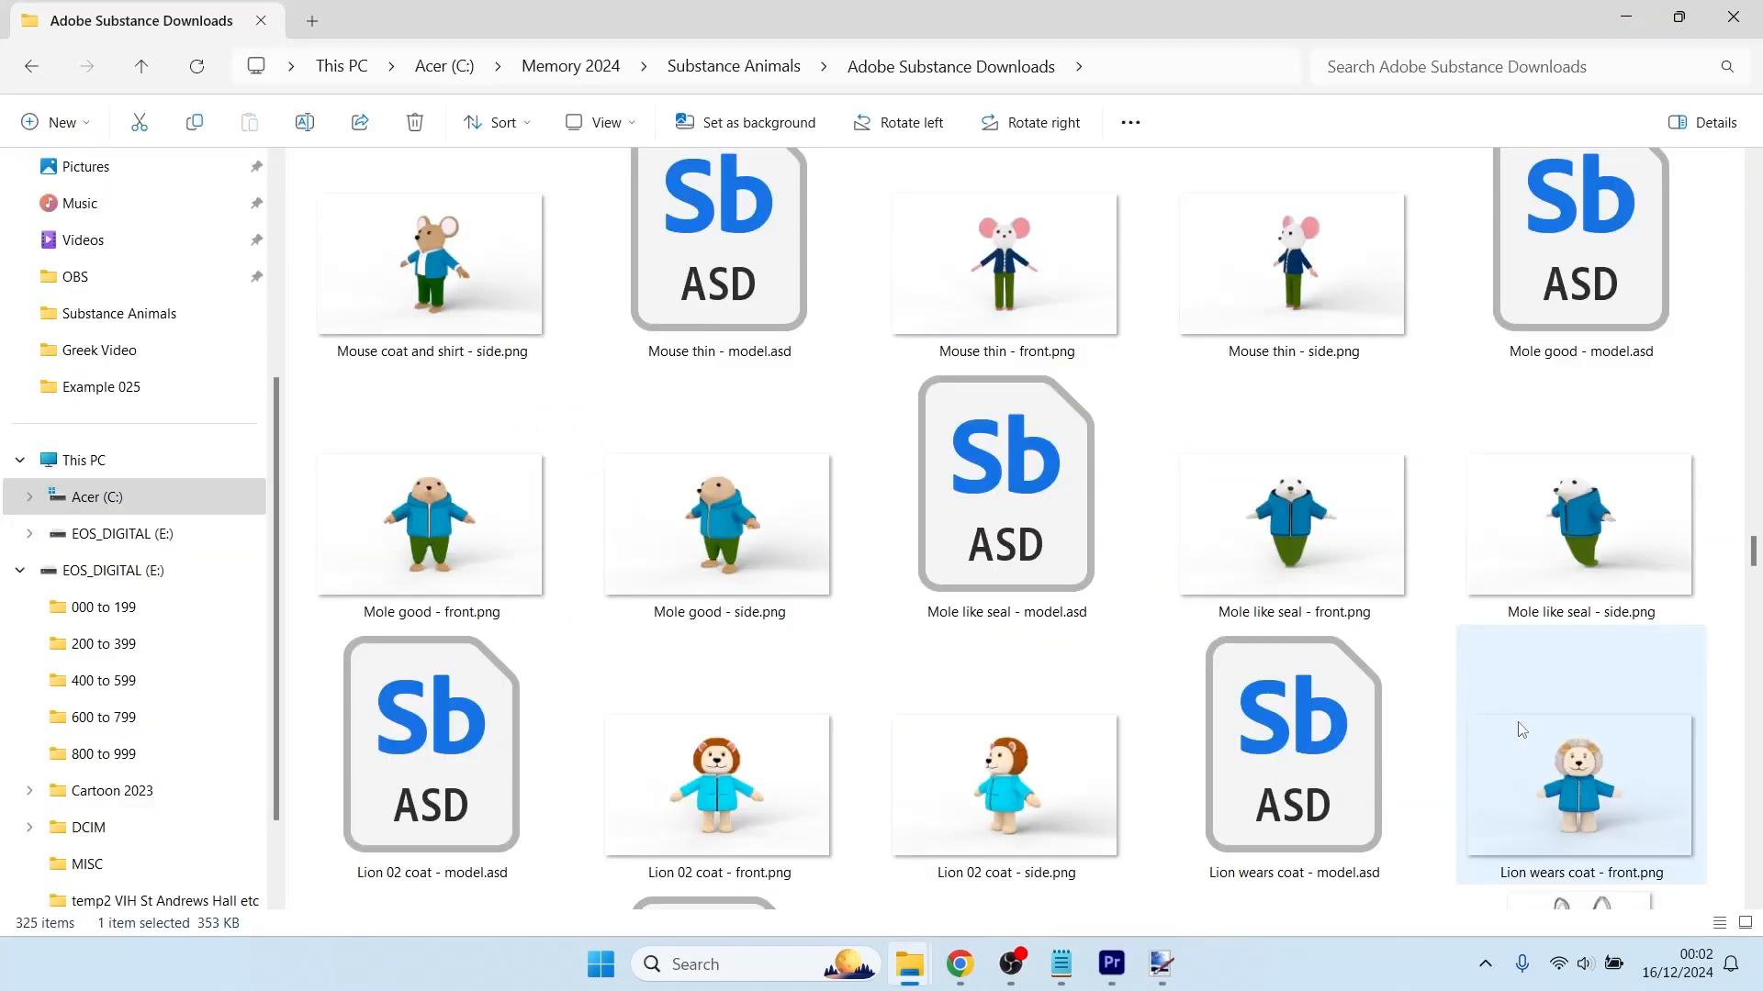
- Open "Mole good - side.png" from the Adobe Substance Downloads folder
{"action": "left_click", "coordinate": [1322, 642]}
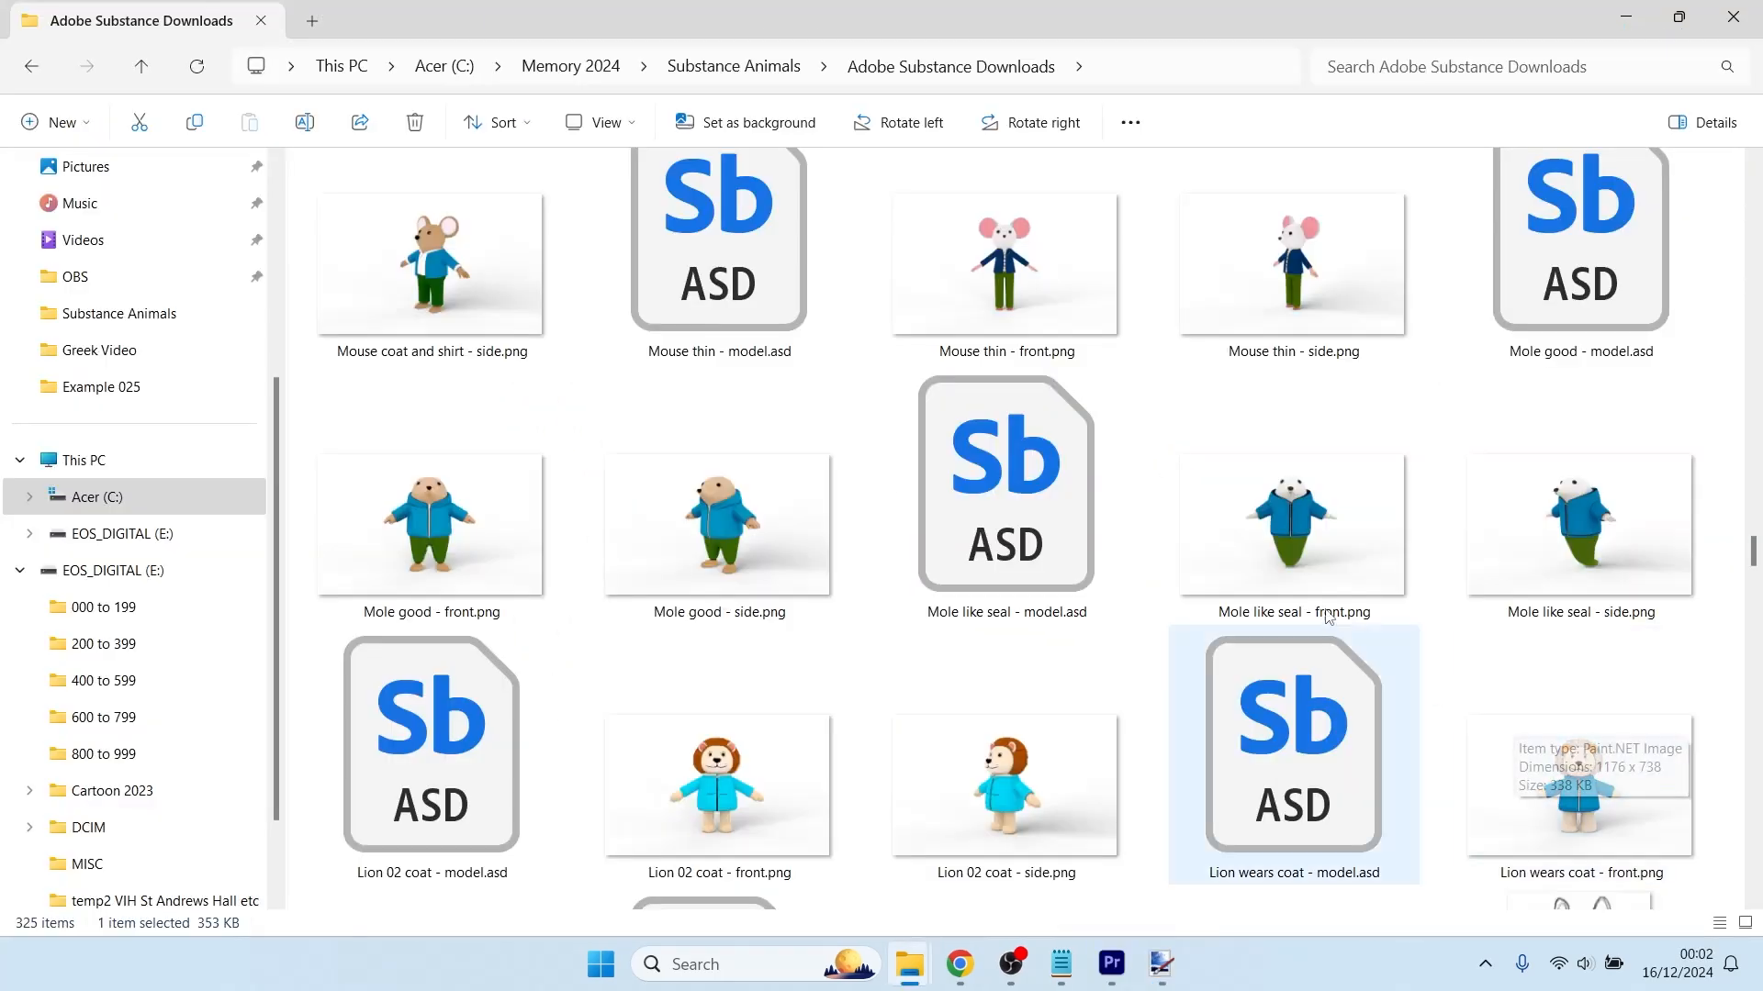
{"action": "left_click", "coordinate": [1112, 501]}
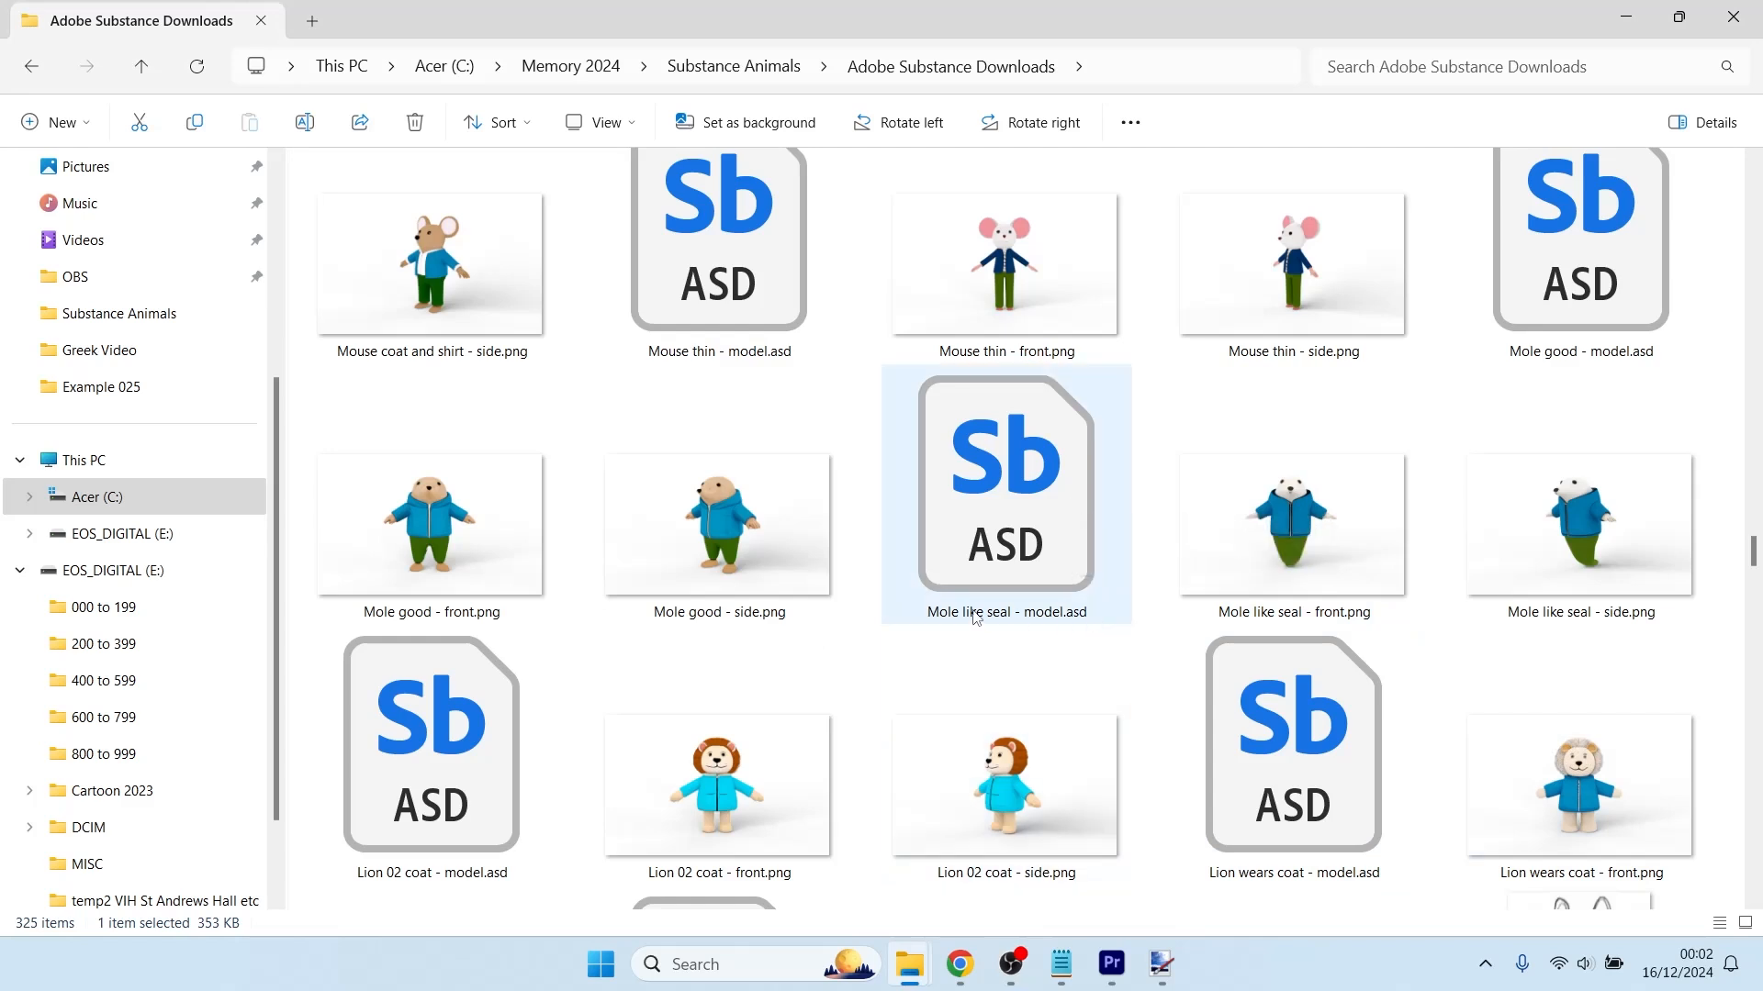
{"action": "left_click", "coordinate": [724, 562]}
{"action": "double_click", "coordinate": [724, 560]}
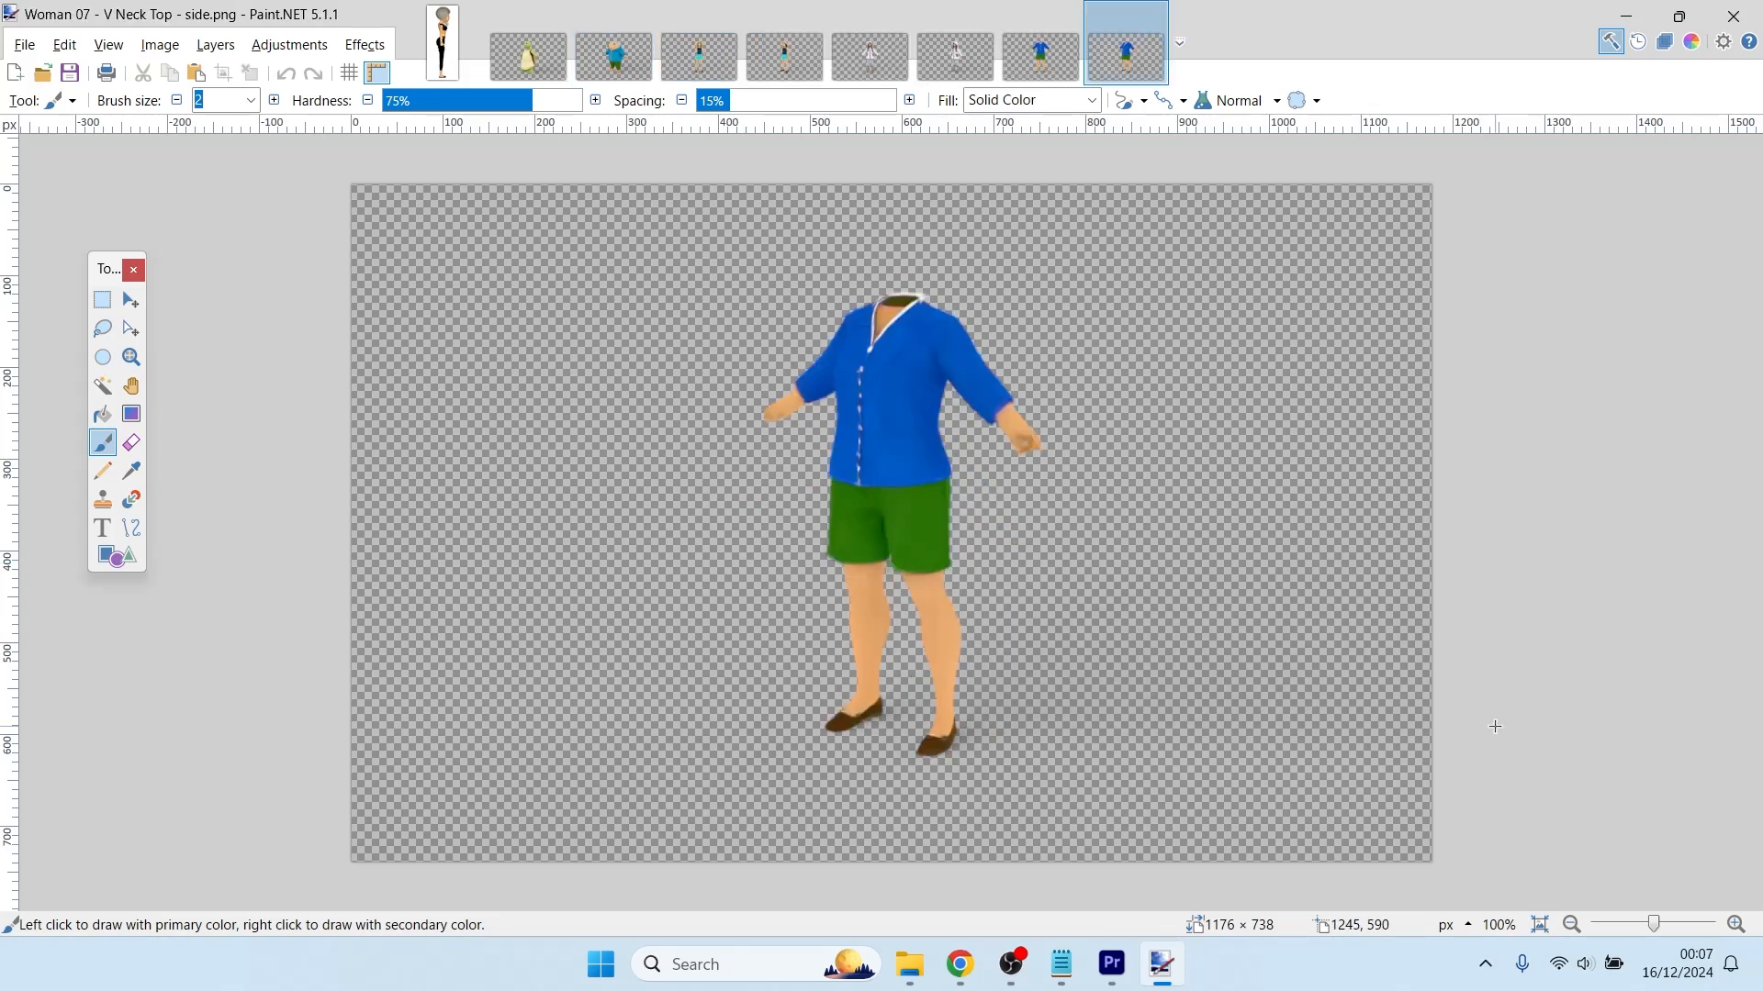
- Close the front and side images of Woman 07 - V Neck Top, Woman 18 Coat and Woman 14 - short skirt
{"action": "key", "text": "ctrl+w"}
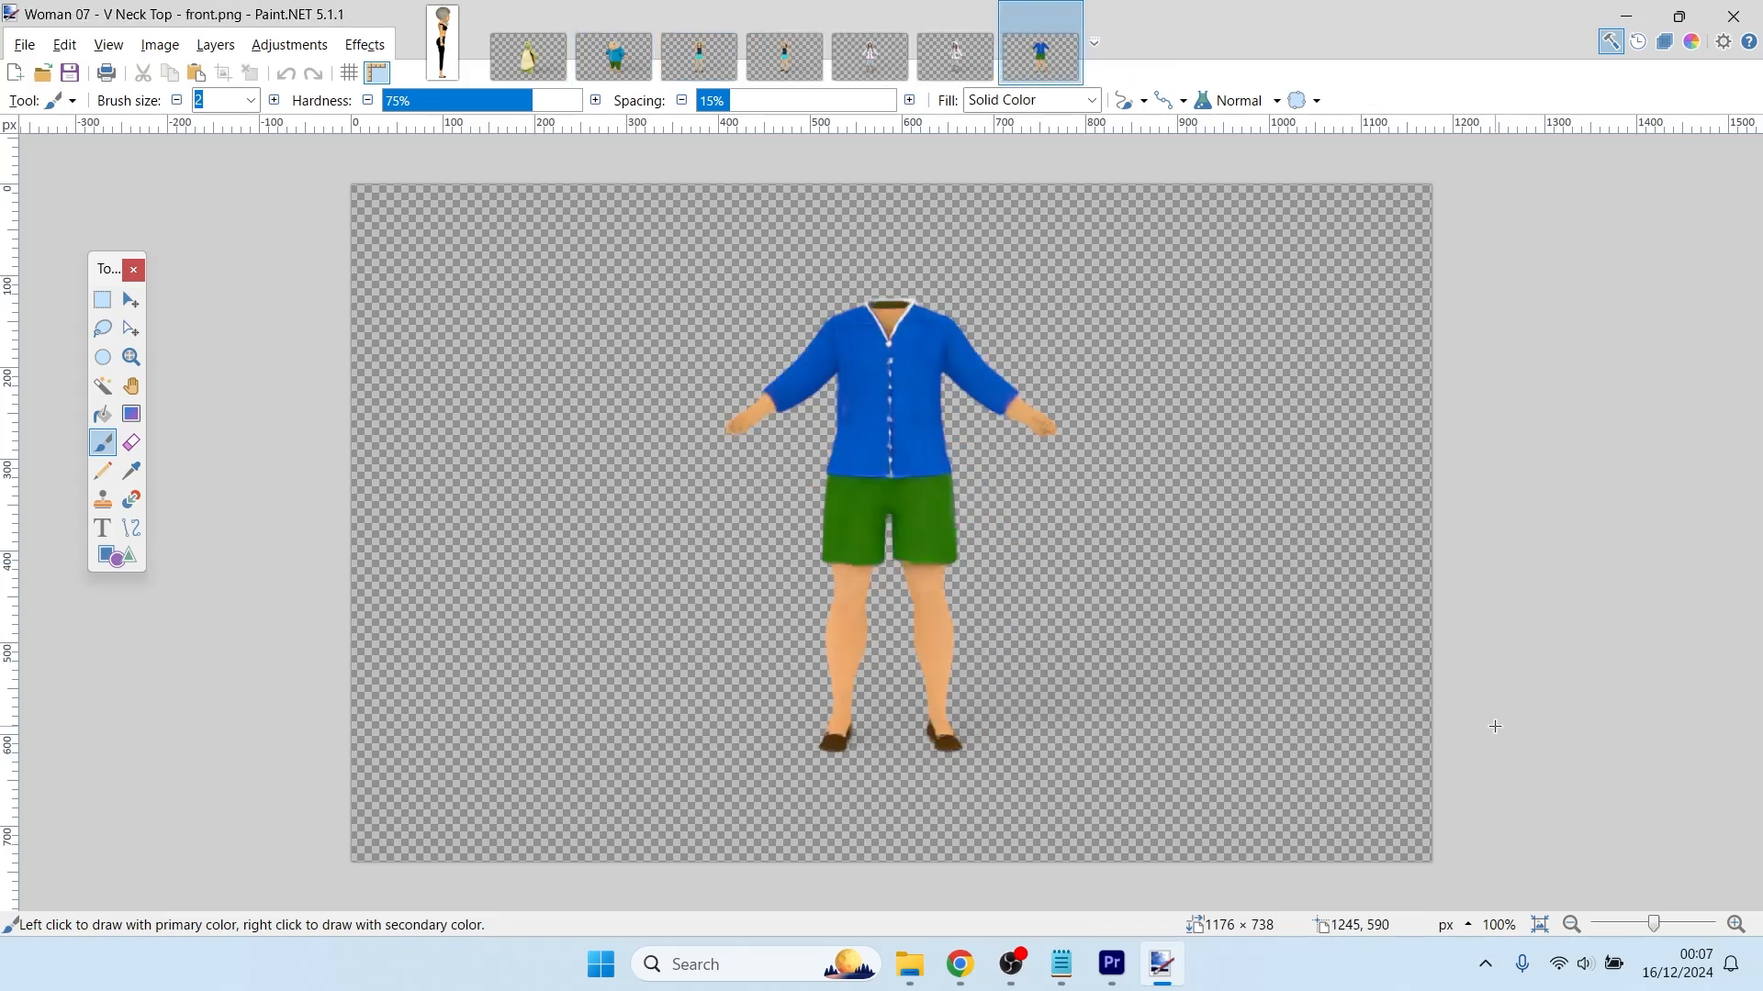
{"action": "key", "text": "ctrl+w"}
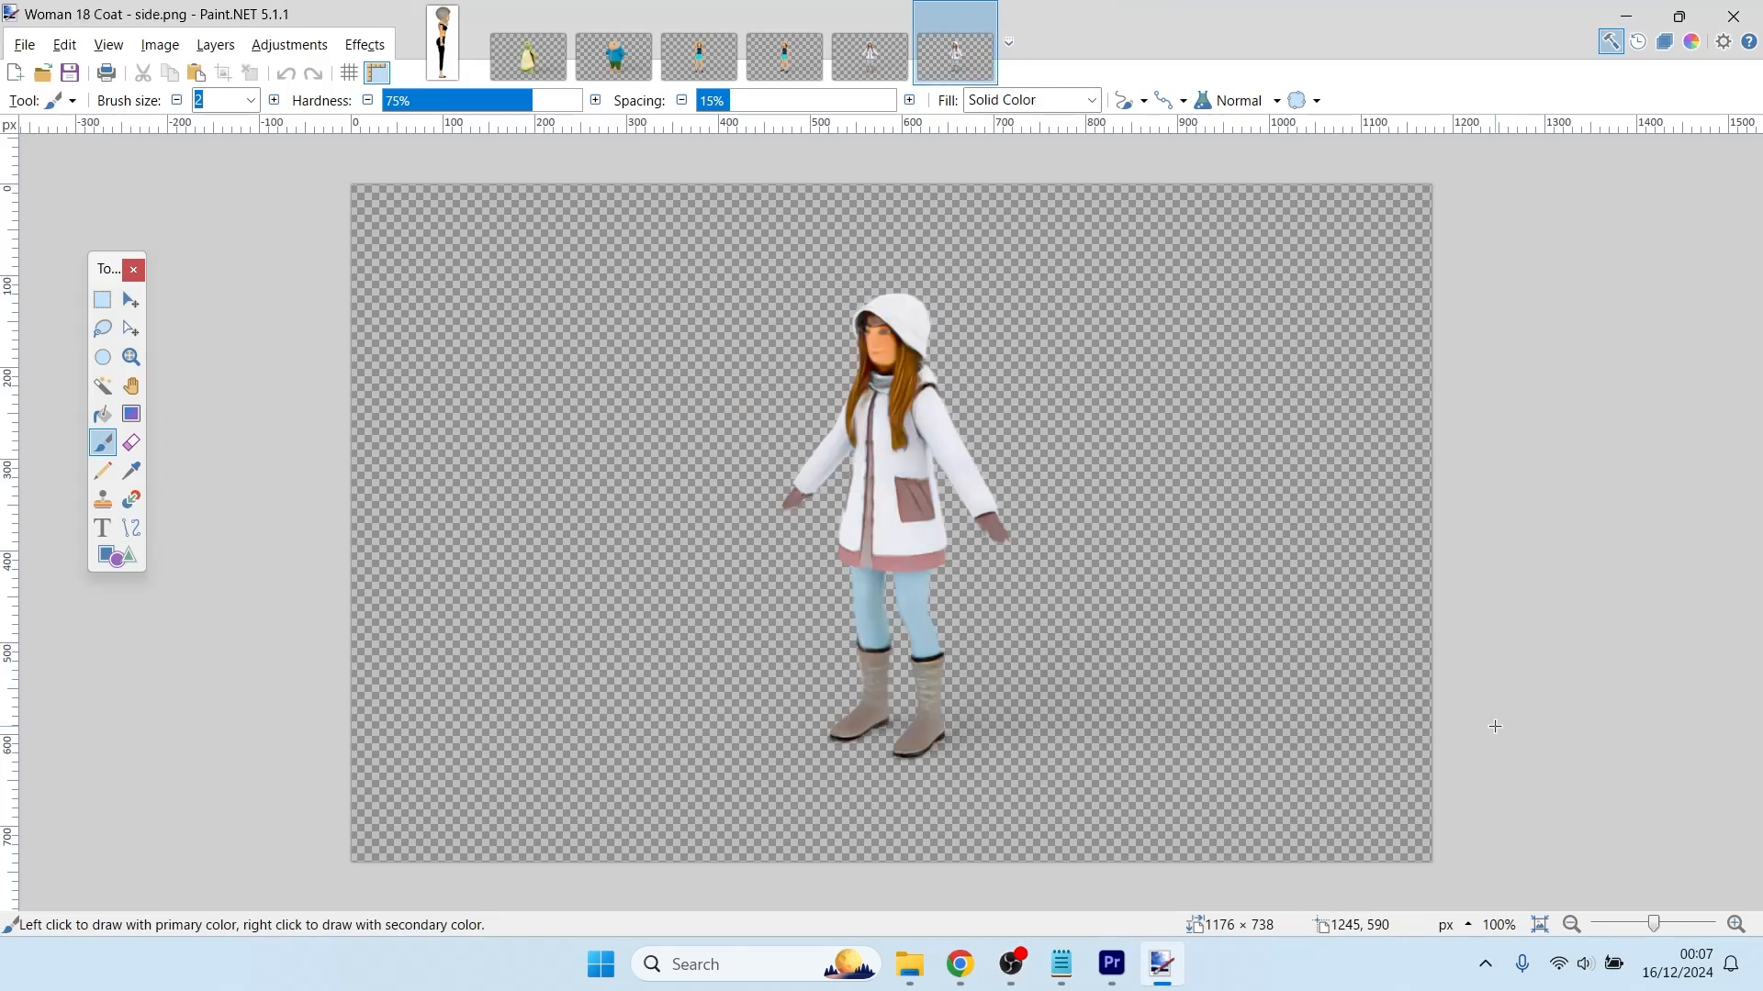
{"action": "key", "text": "ctrl+w"}
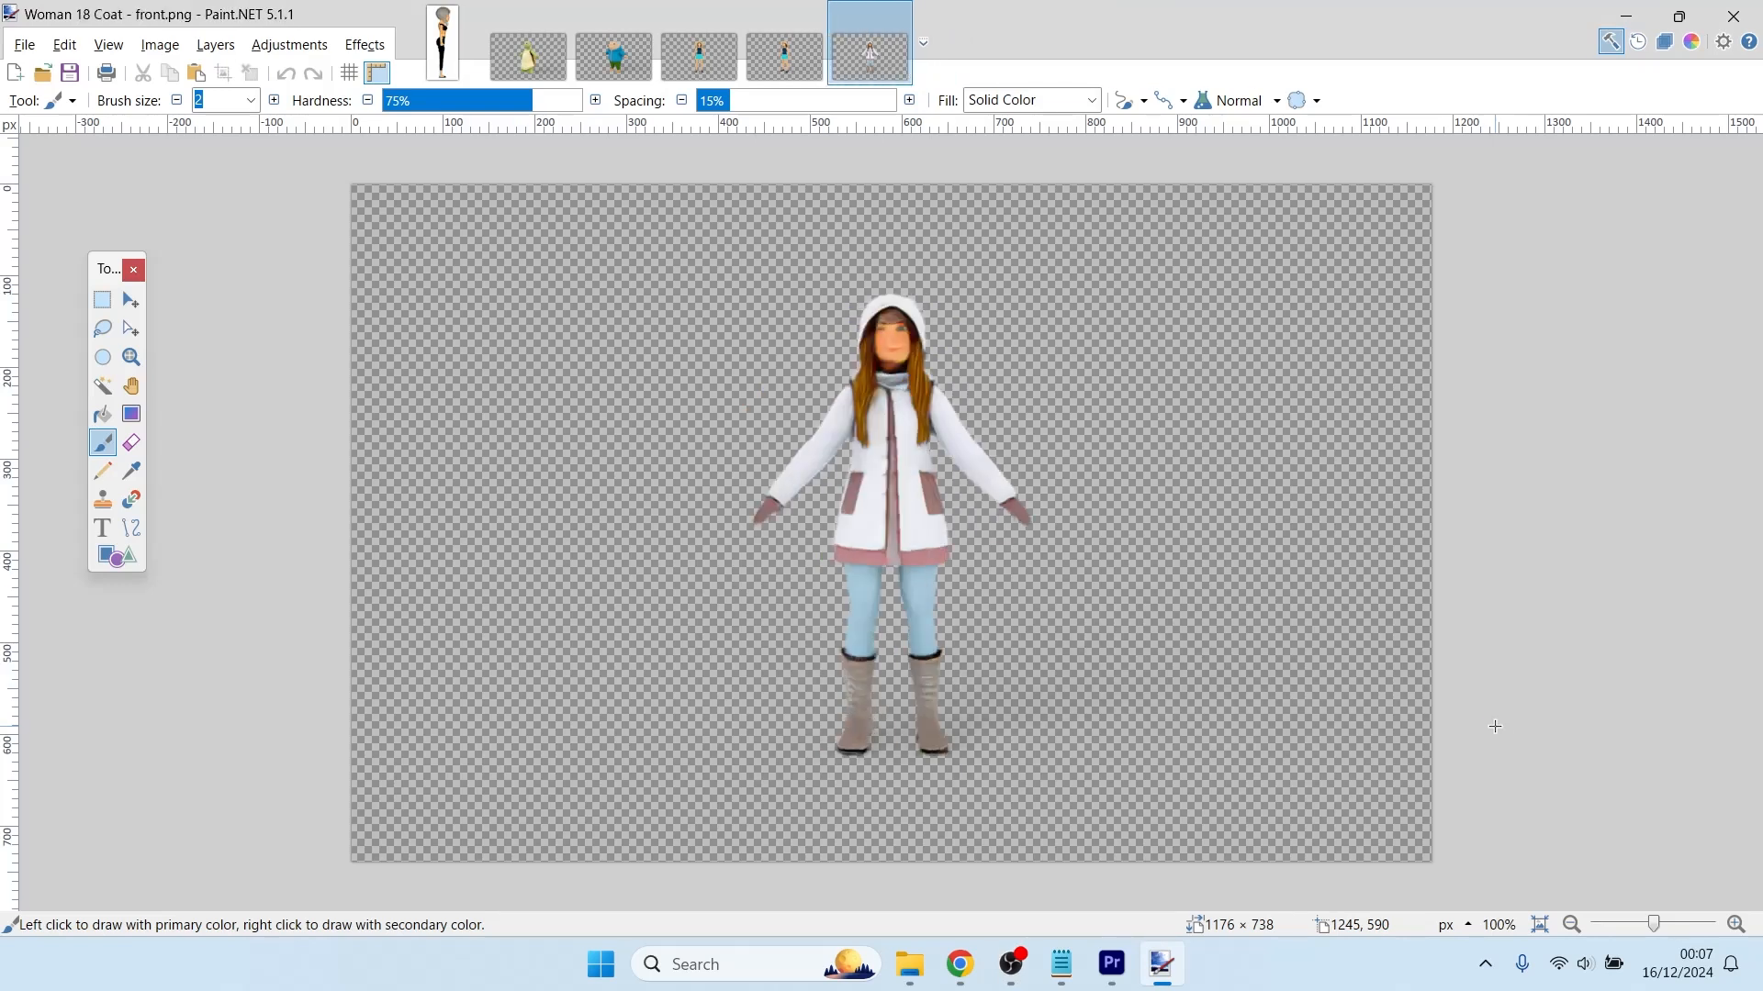
{"action": "key", "text": "ctrl+w"}
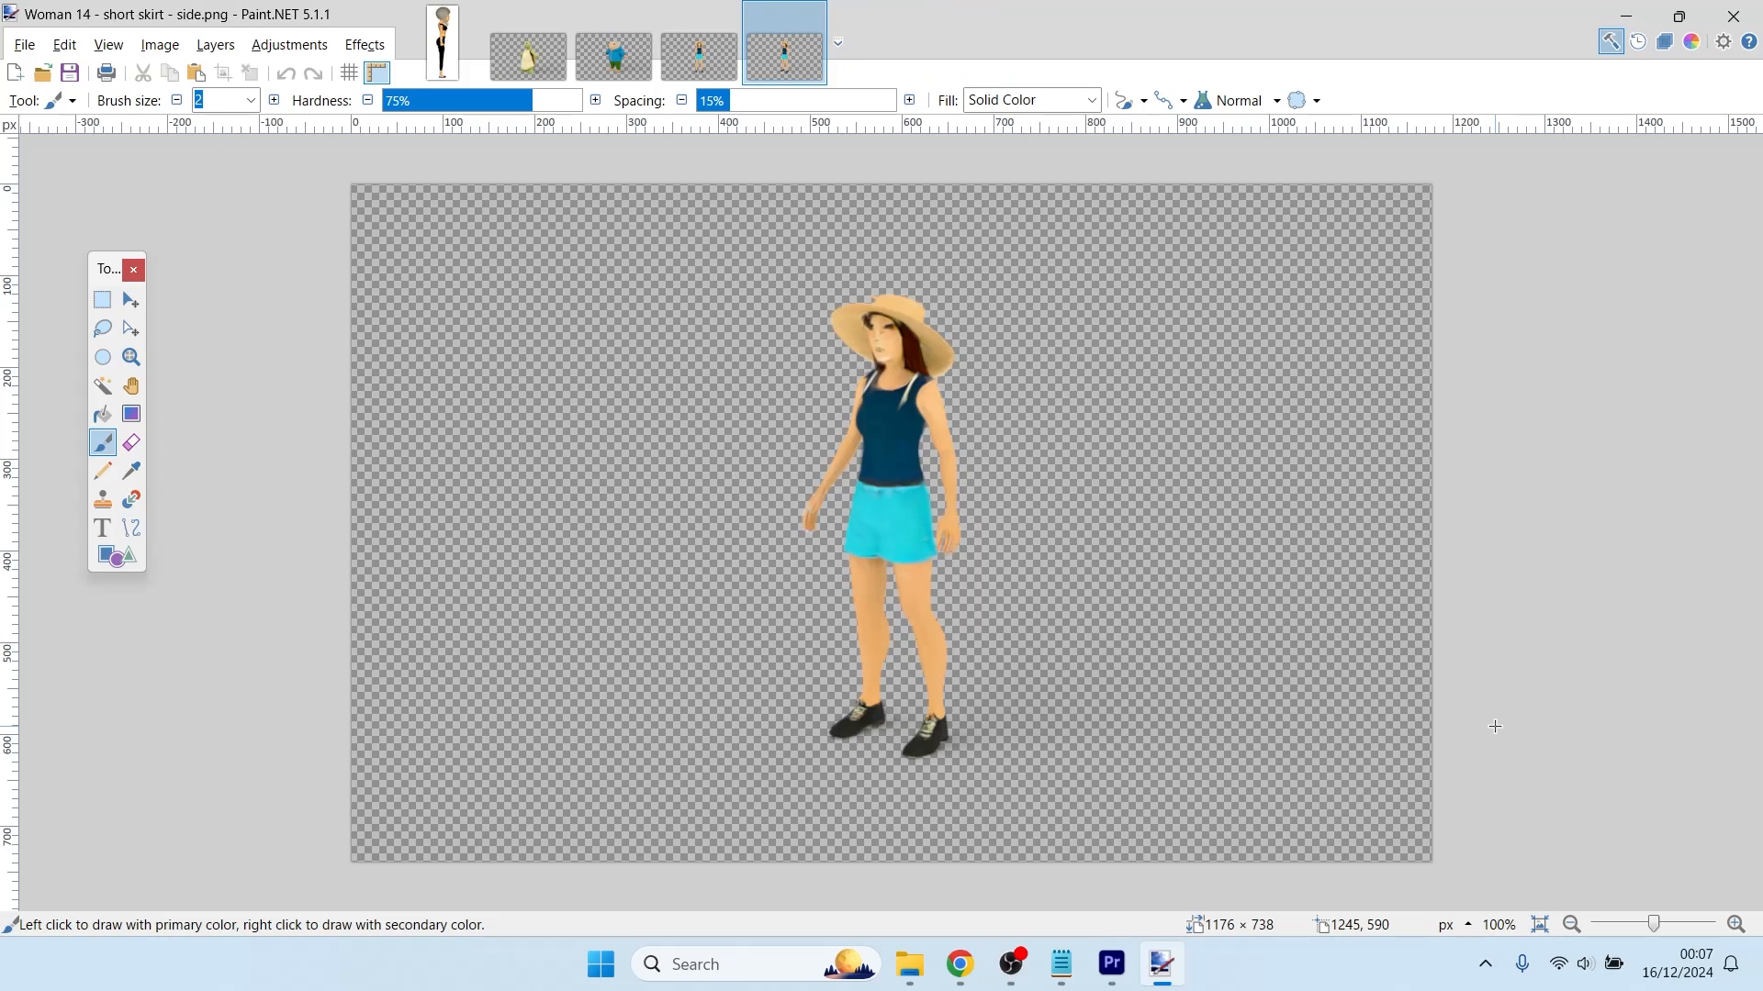
{"action": "key", "text": "ctrl+w"}
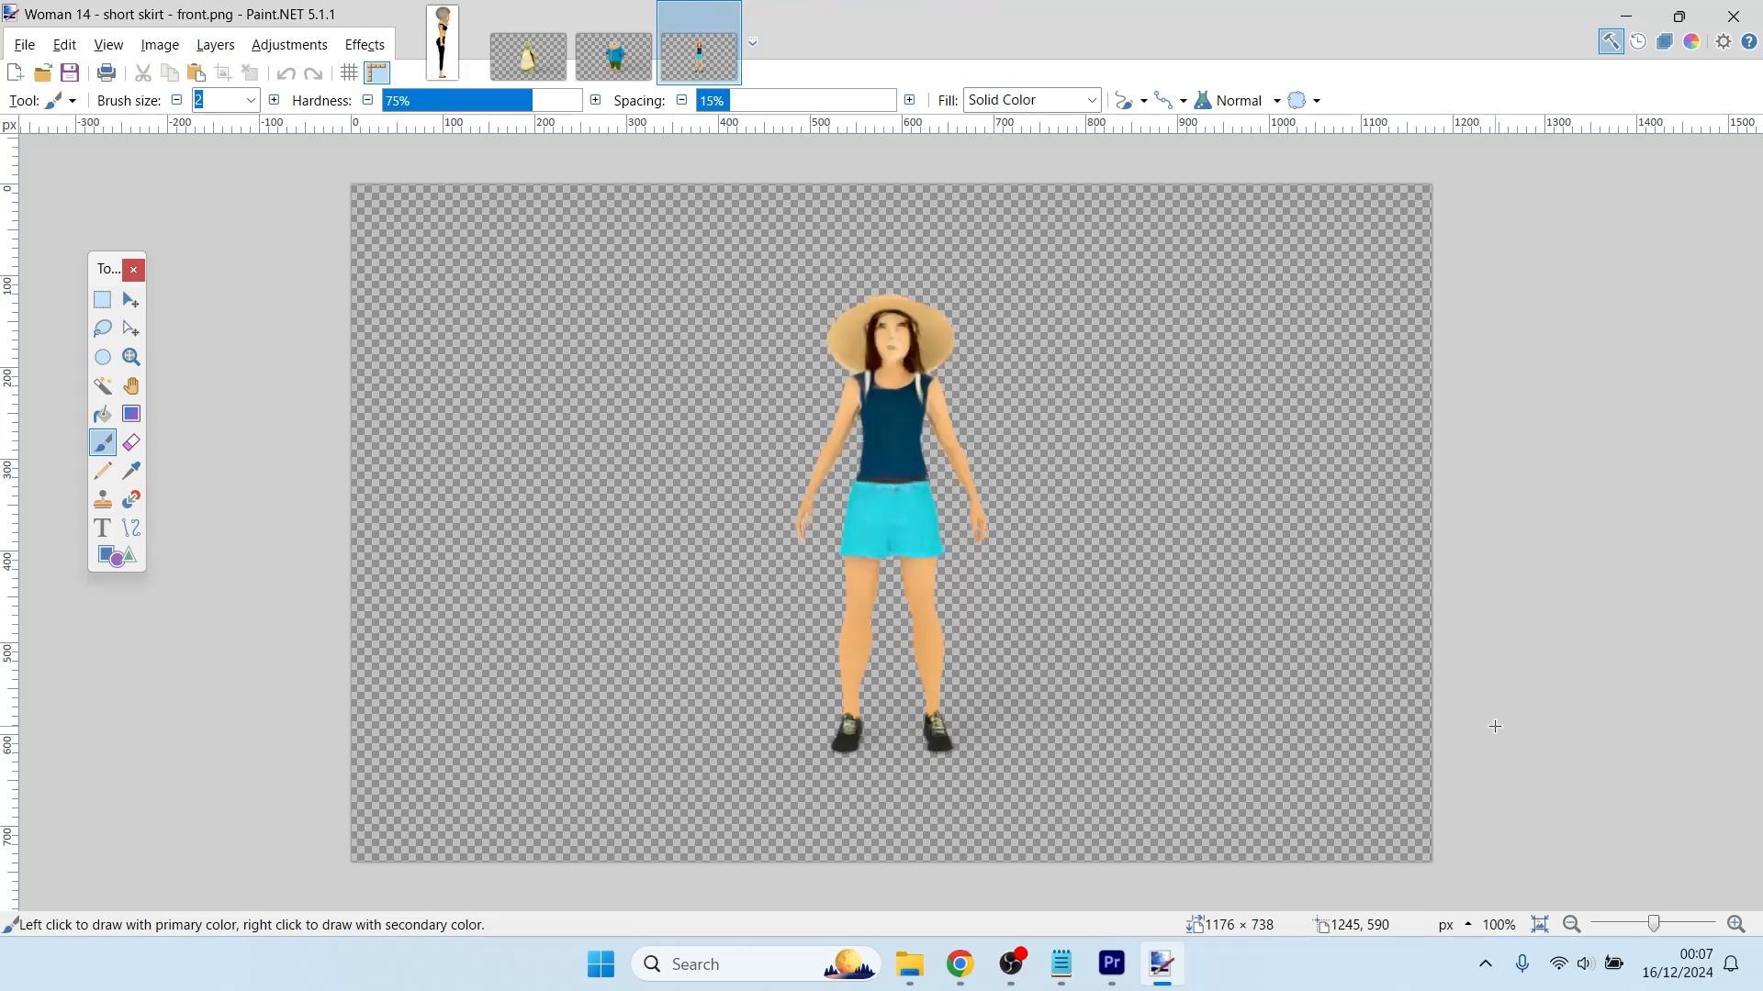
{"action": "key", "text": "ctrl+w"}
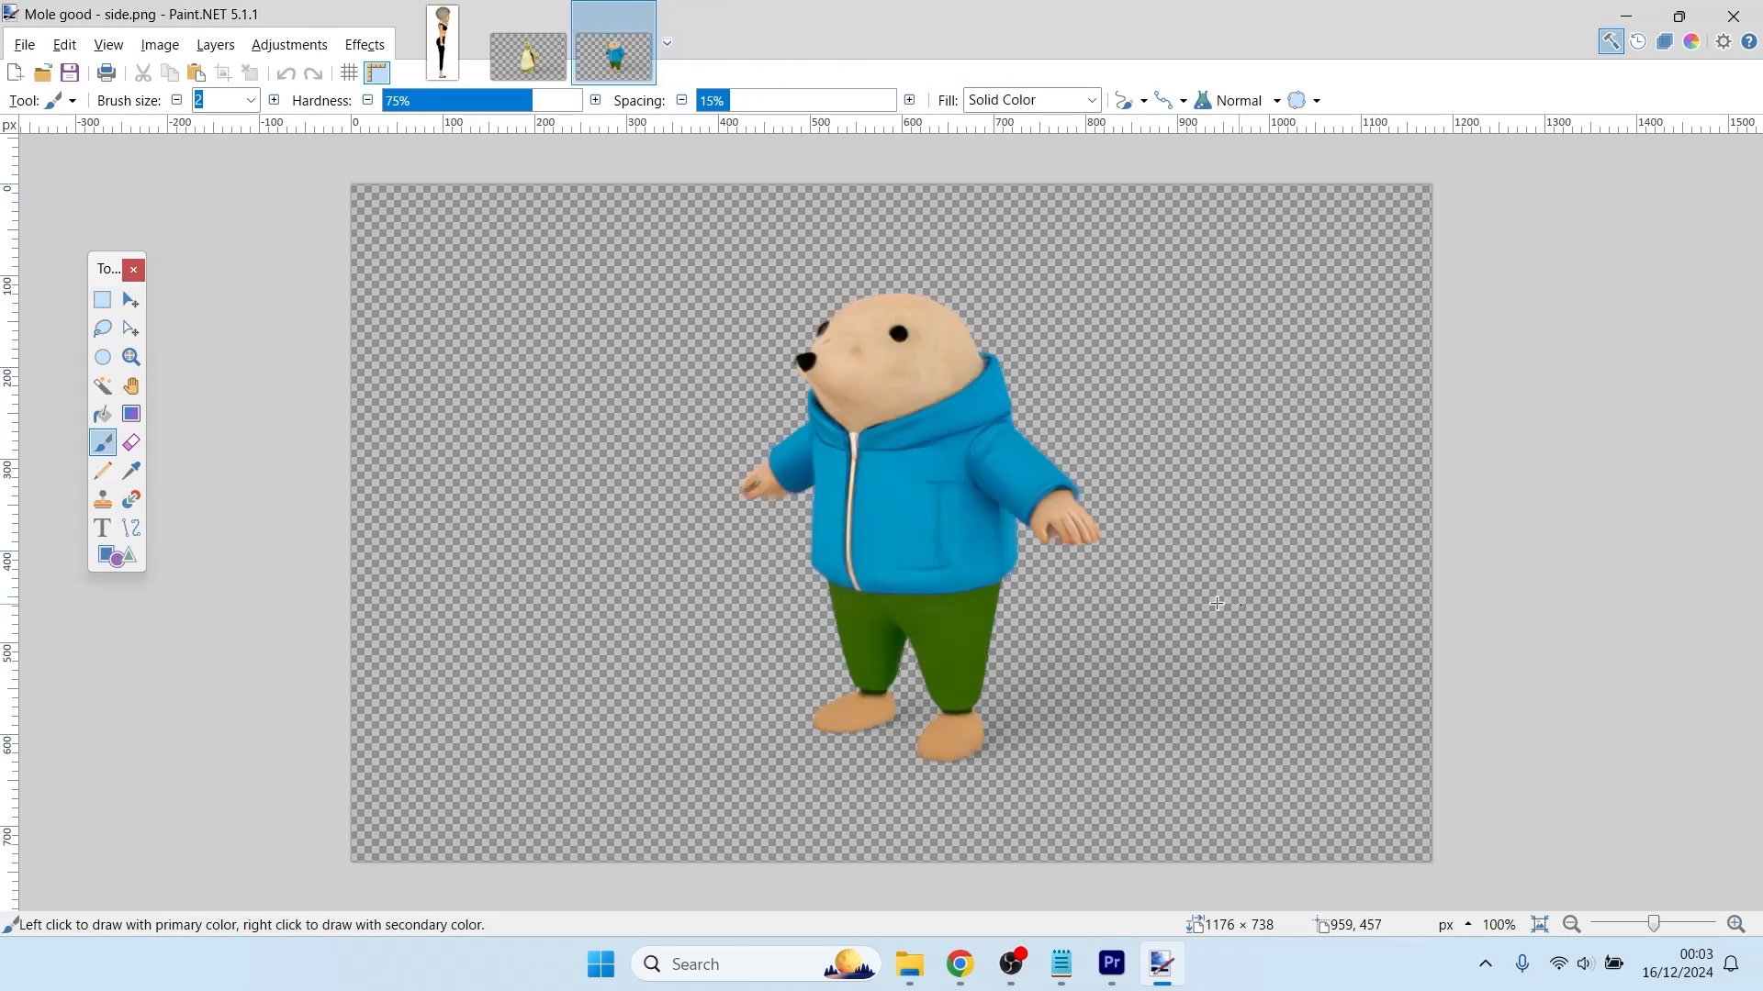